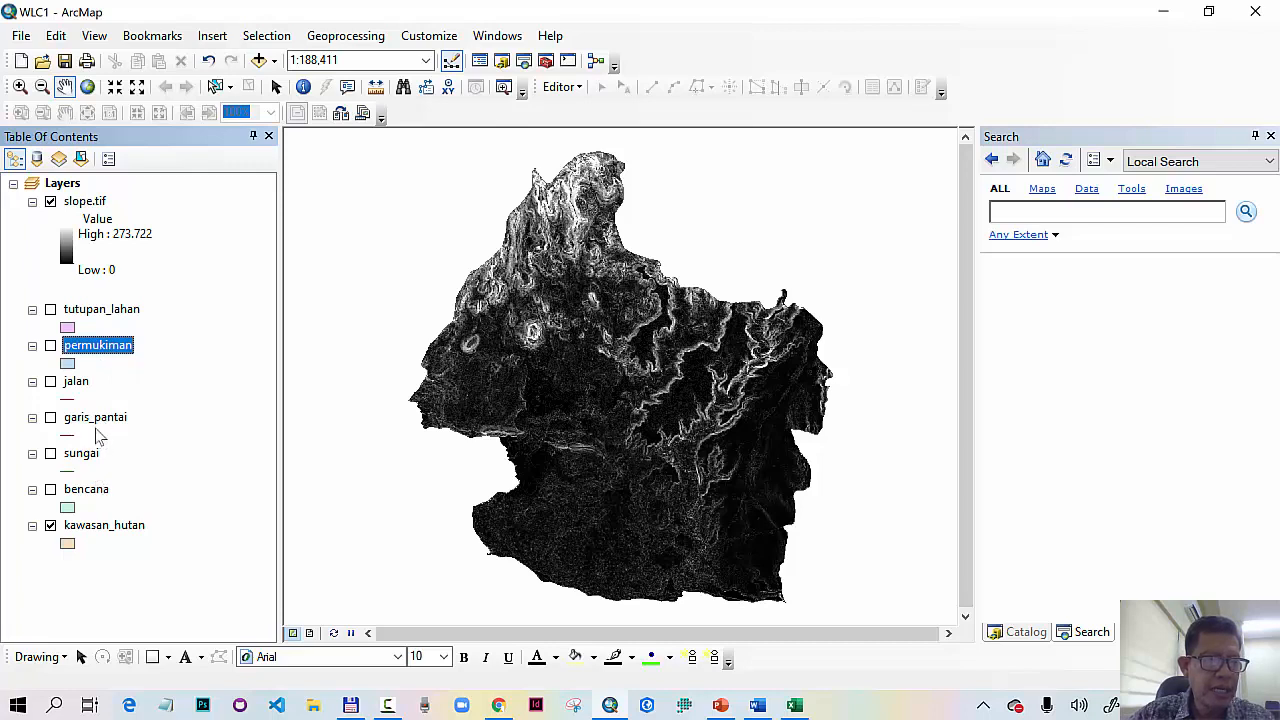
Step: Move the sungai layer directly above garis_pantai and turn off the visibility of kawasan_hutan
drag(97, 455, 98, 418)
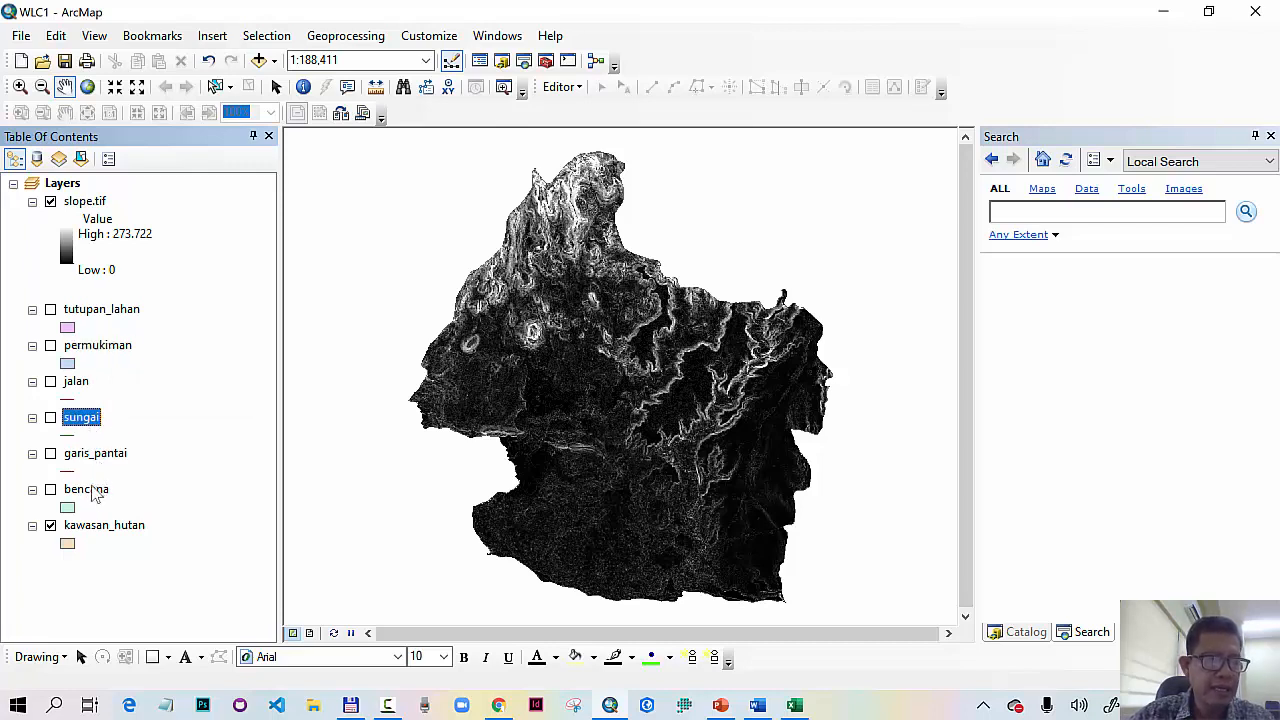
click(90, 492)
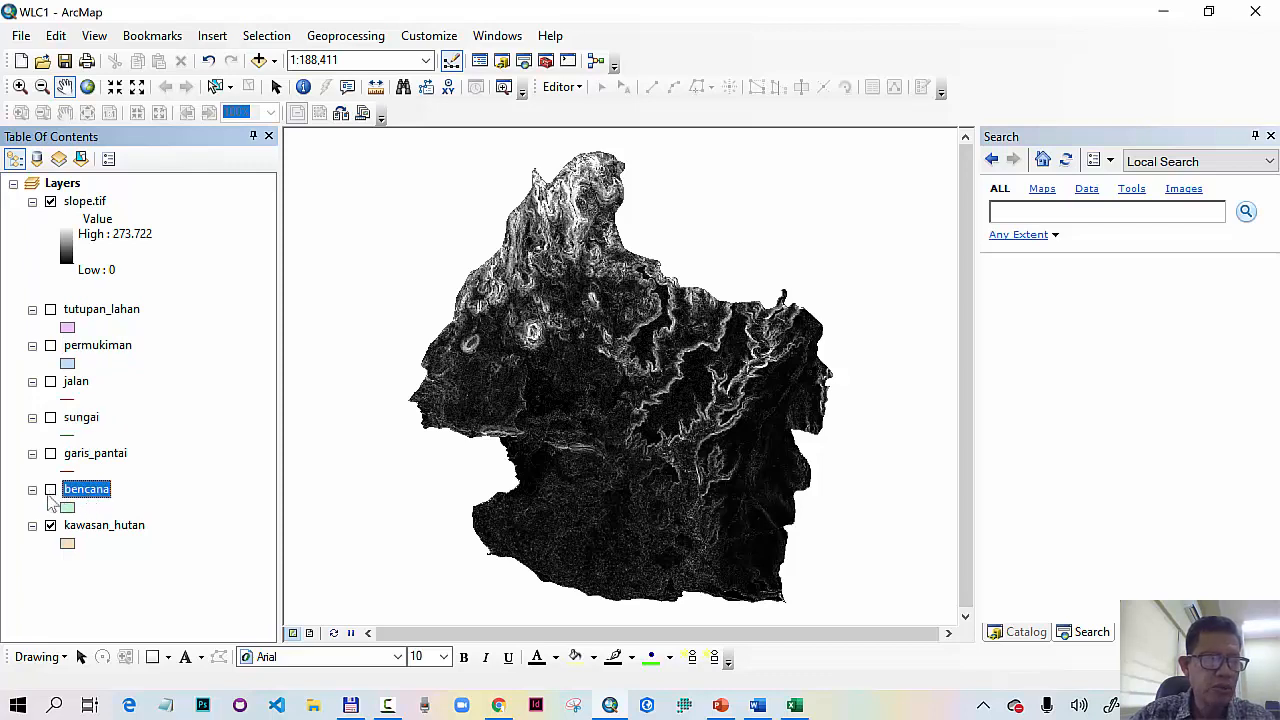
click(50, 527)
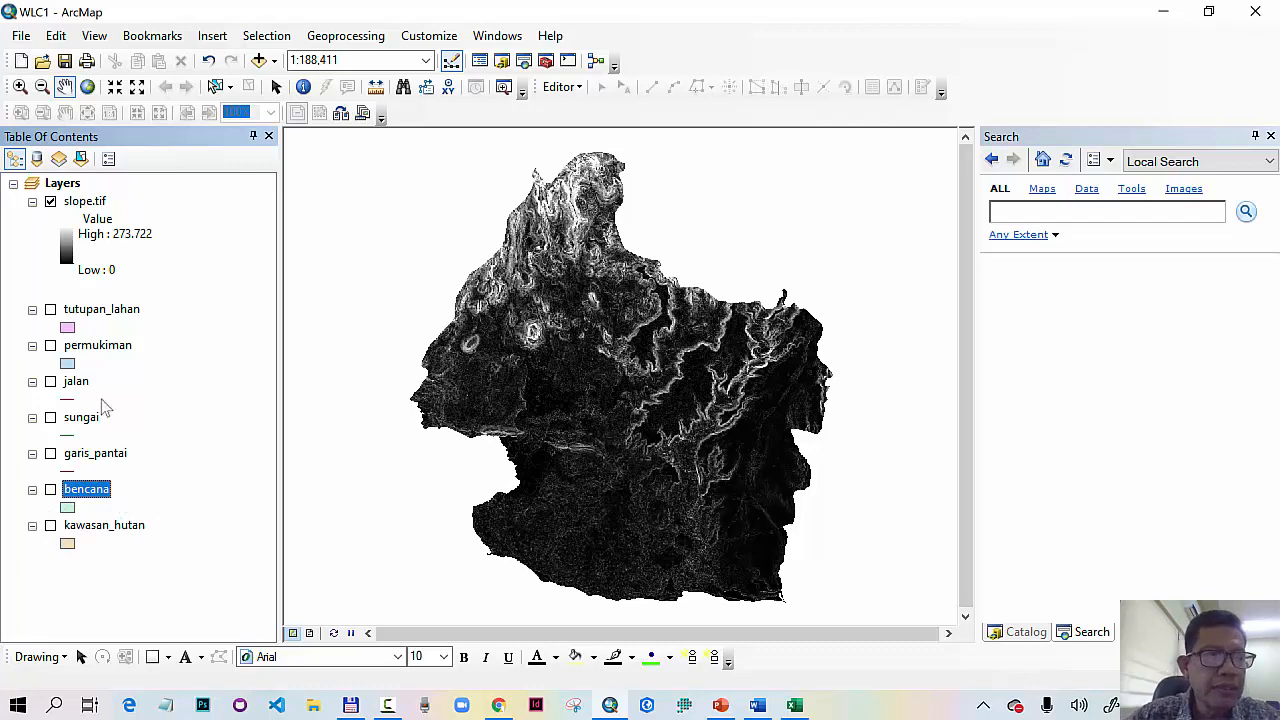
Step: Add batas_utm.shp to the map from the D:\kuliah\Sistem Pengambilan Keputusan\MCE Boolean folder
click(258, 60)
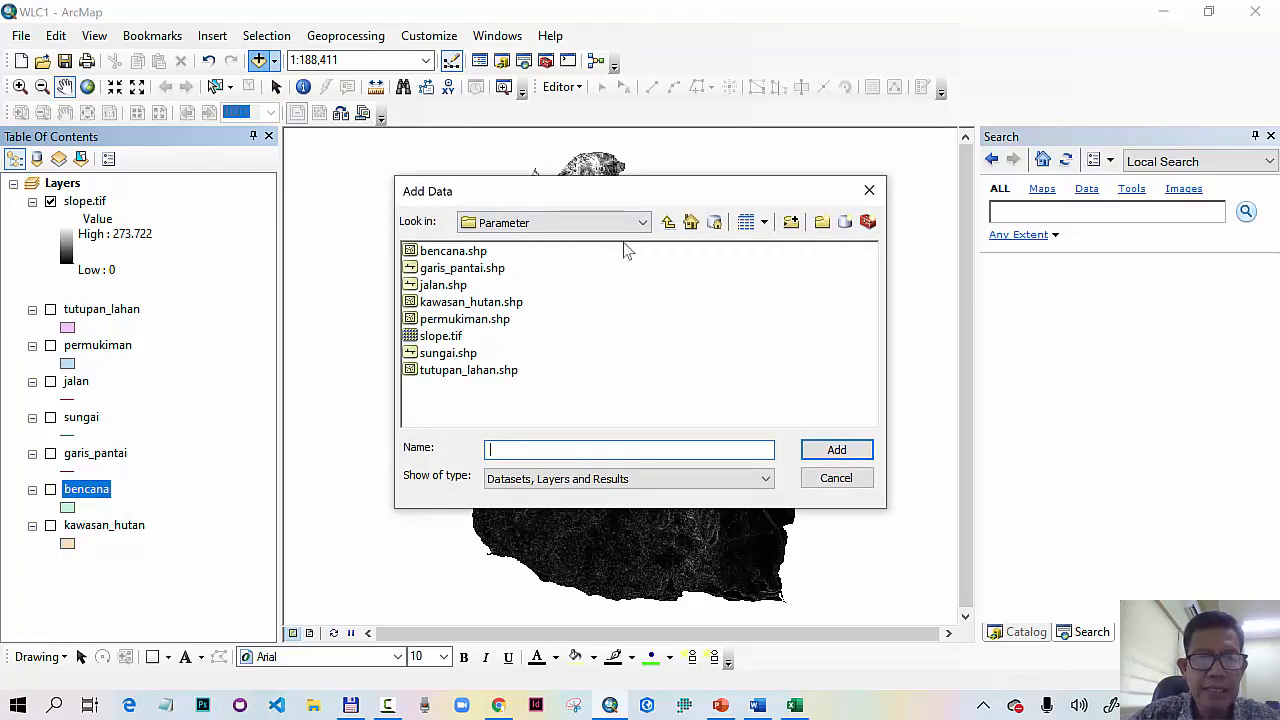
click(668, 222)
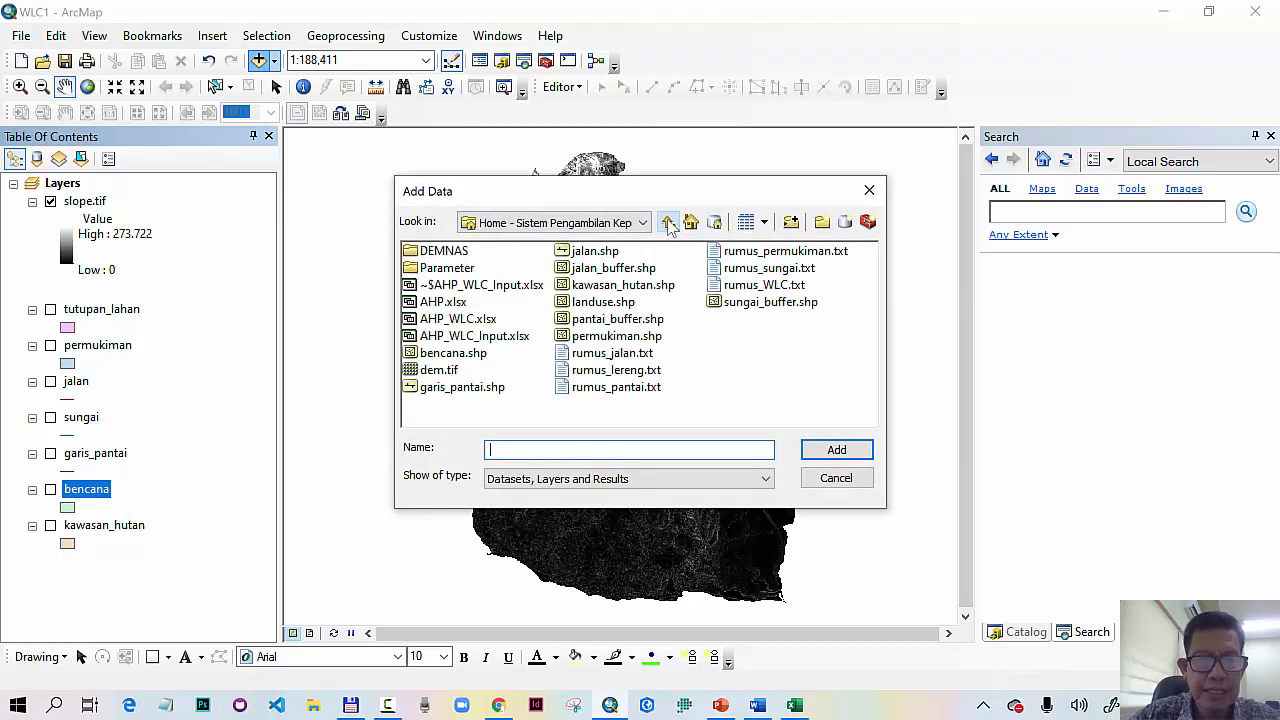
click(640, 224)
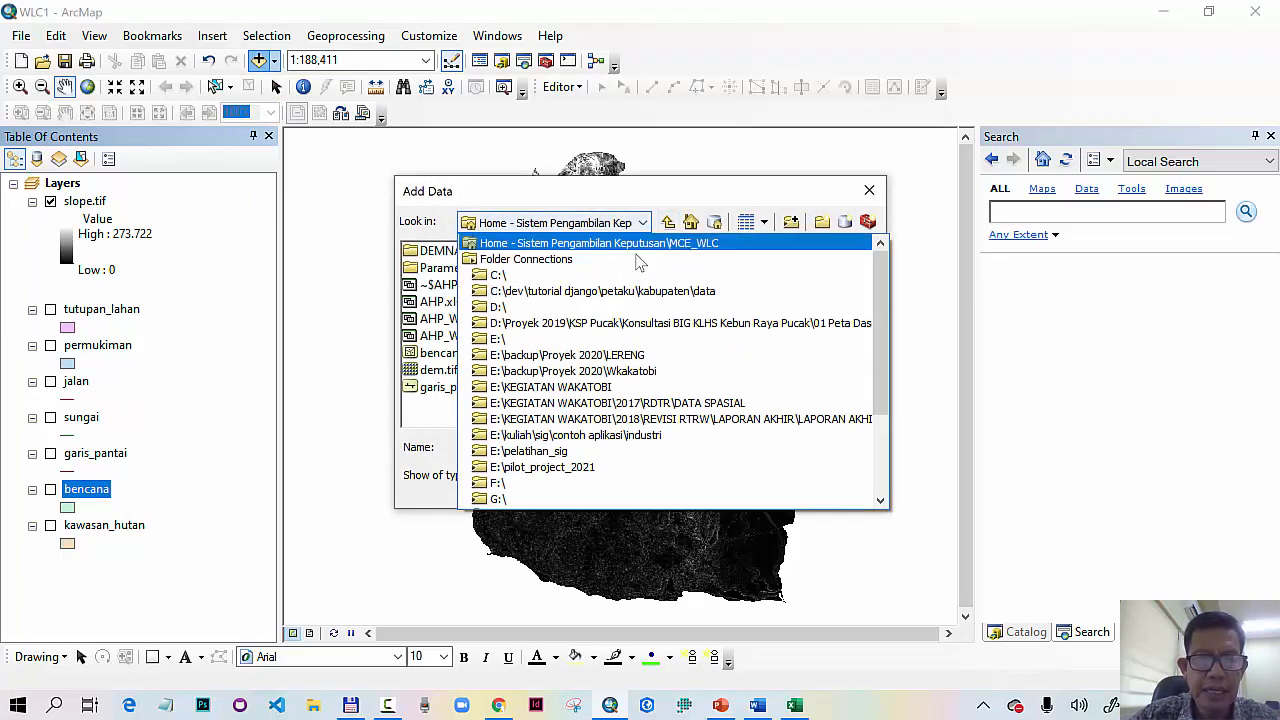
click(540, 316)
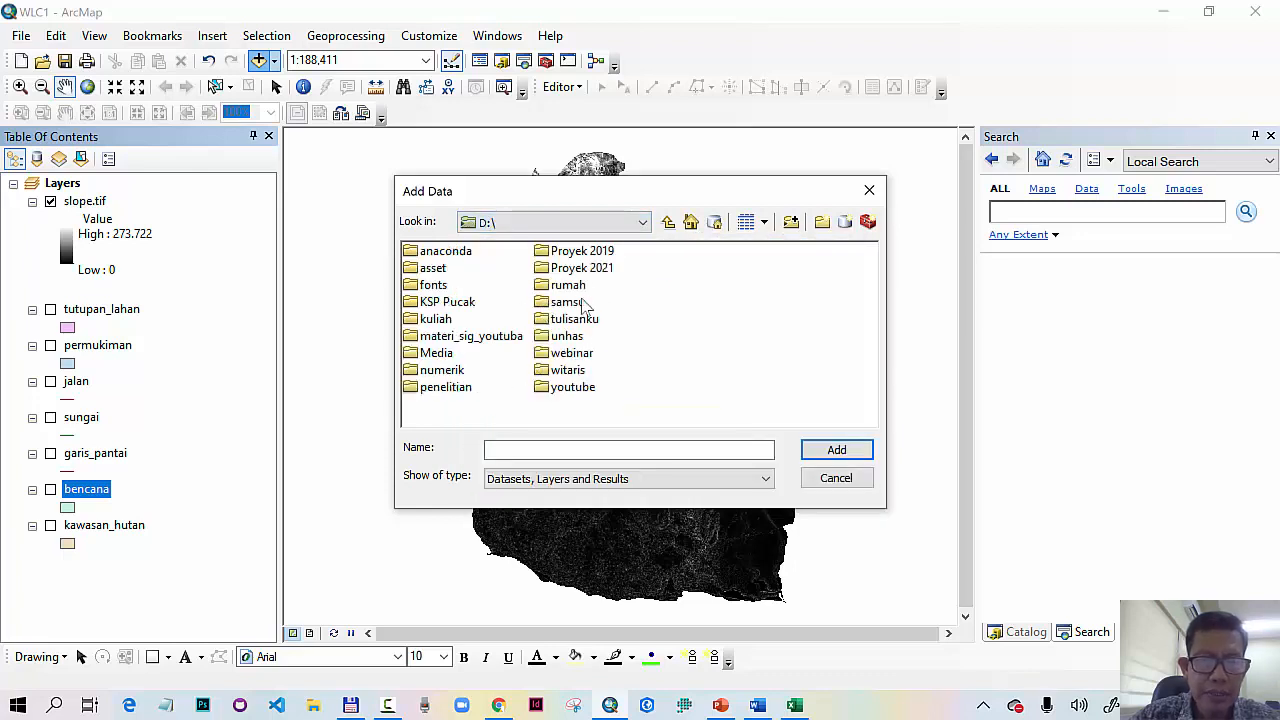
double_click(436, 319)
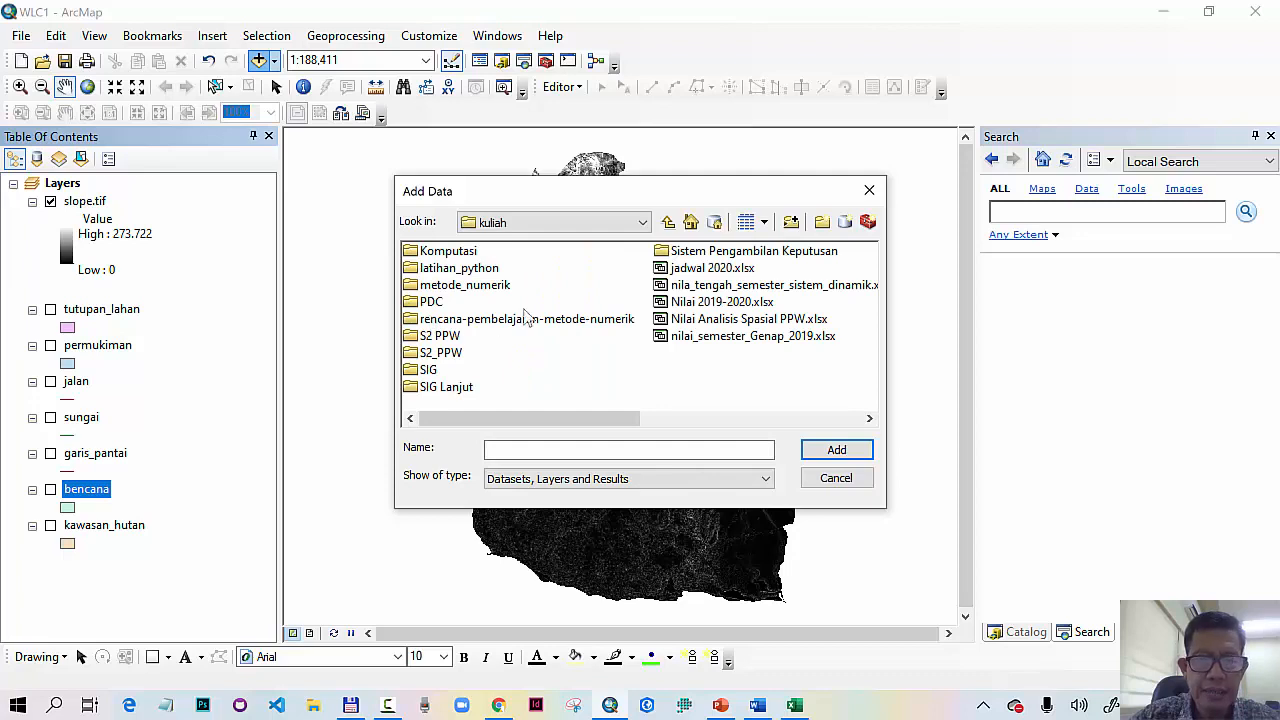
click(678, 254)
double_click(678, 254)
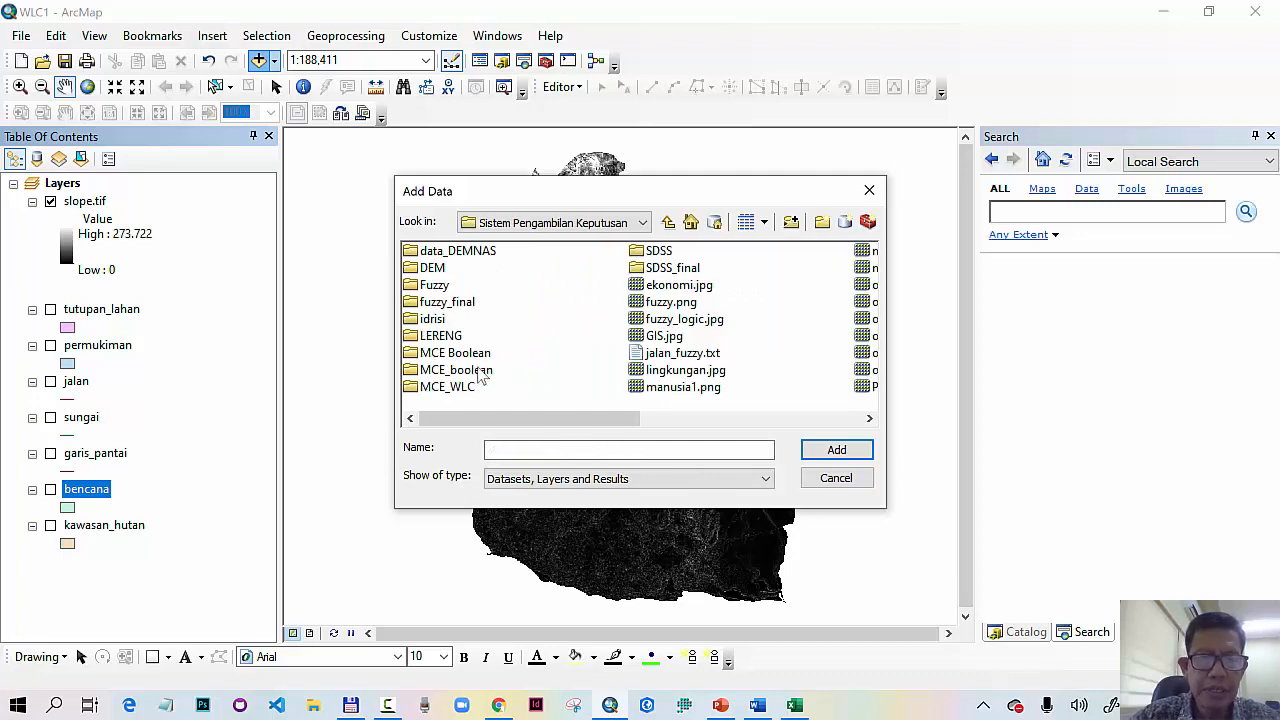
double_click(478, 354)
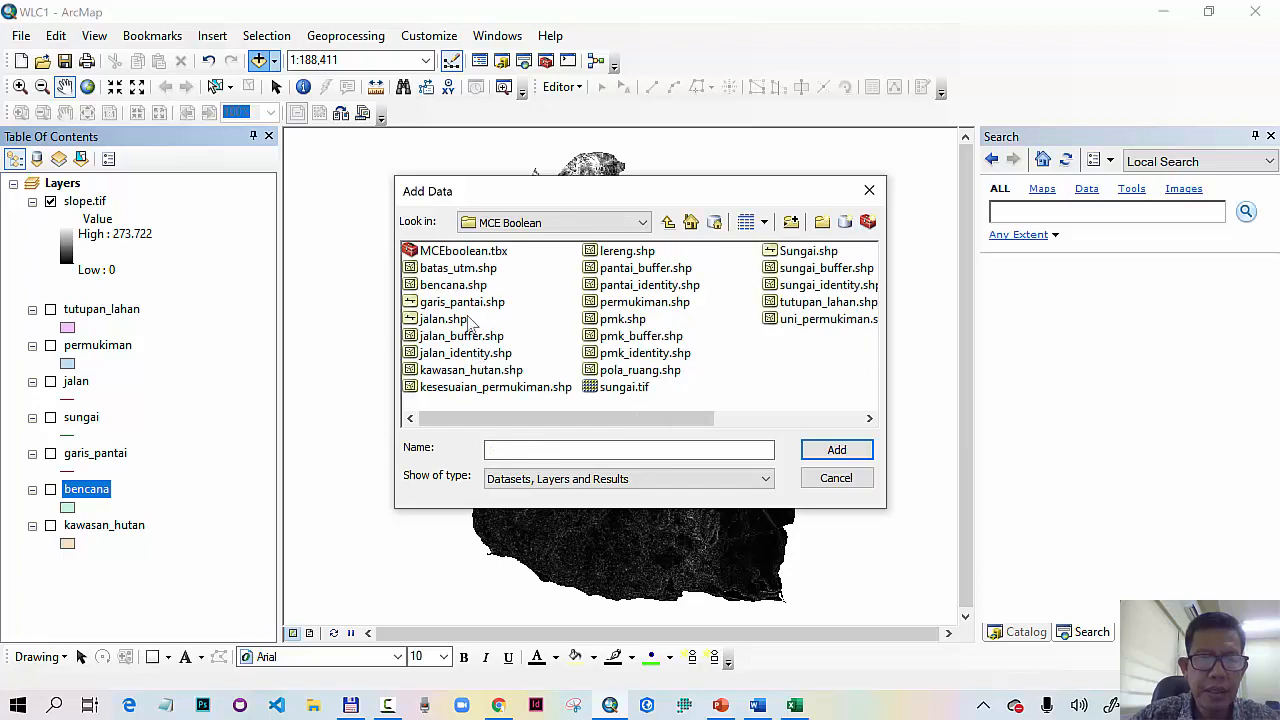
click(472, 270)
click(828, 452)
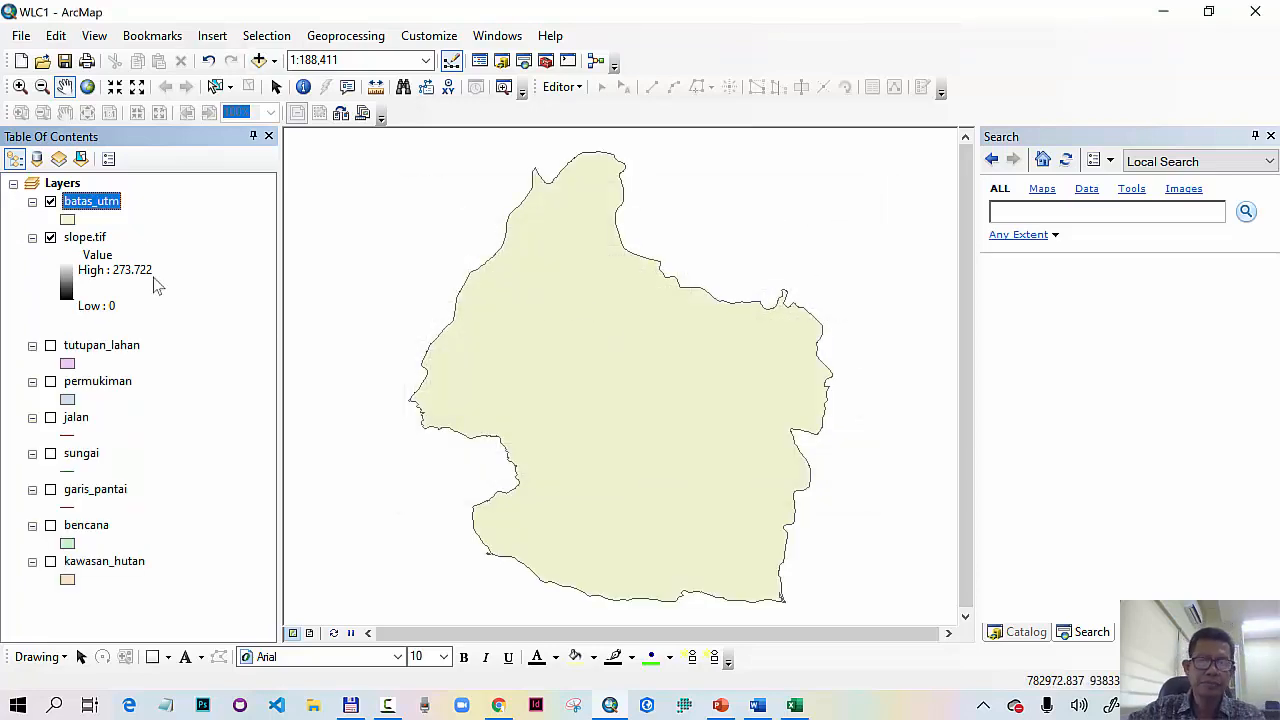
Step: Export all batas_utm features to the MCE_WLC\Parameter folder under the name batas and add the result to the map
right_click(118, 205)
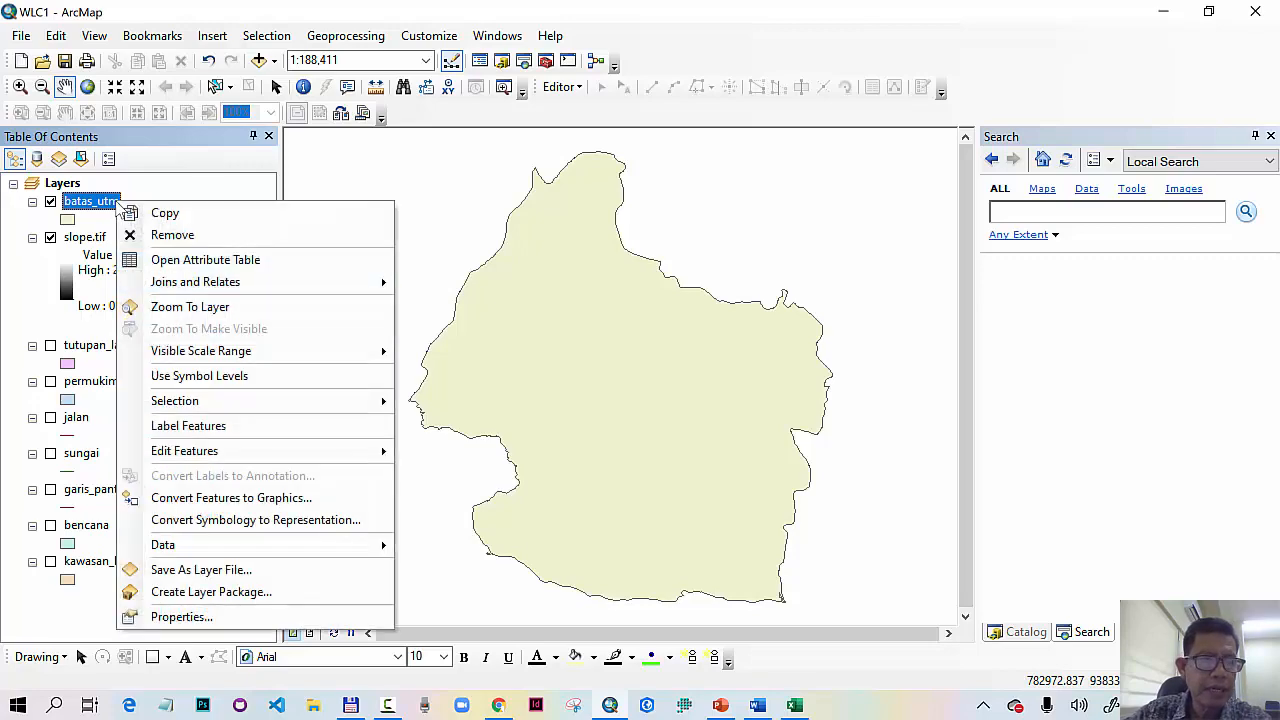
mouse_move(383, 556)
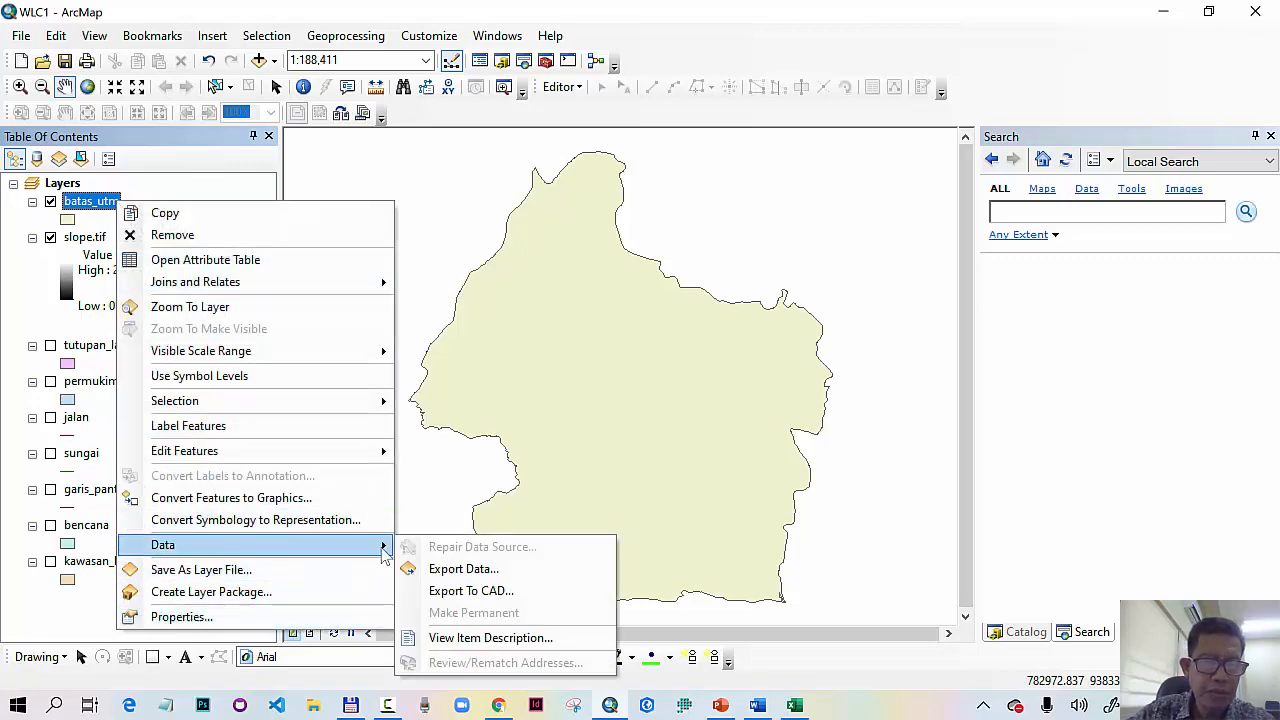
click(457, 568)
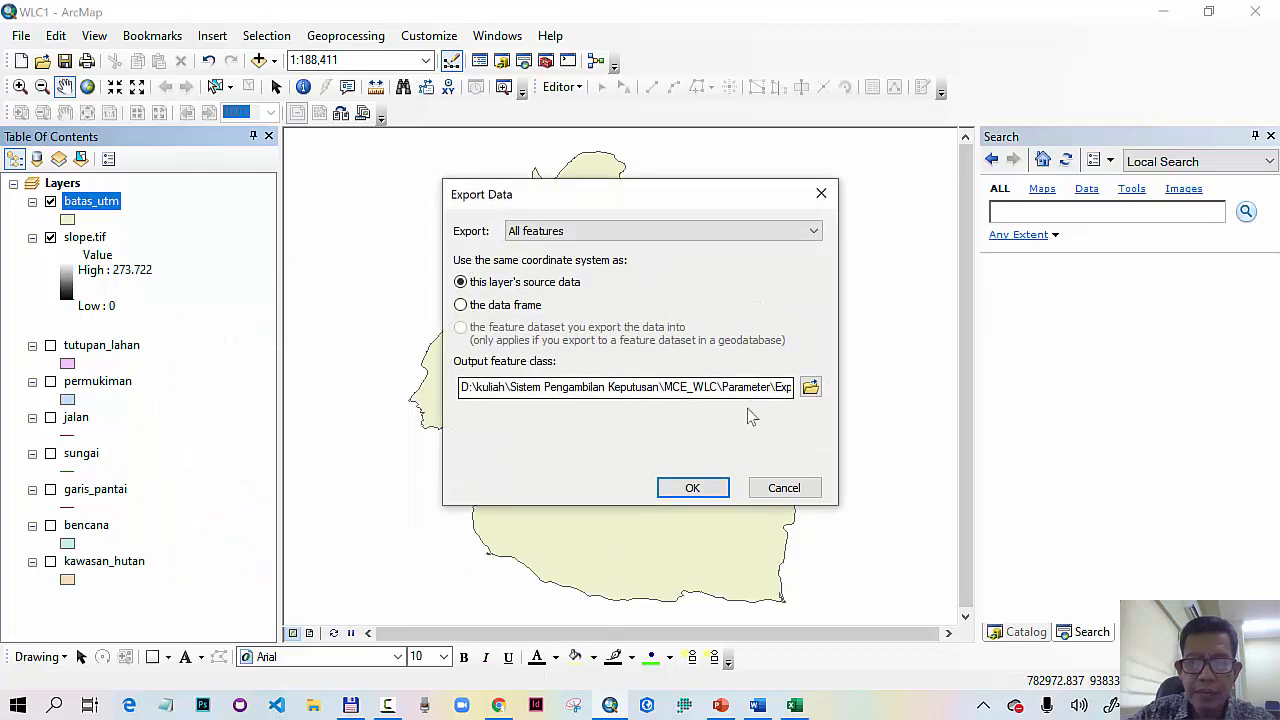
double_click(778, 386)
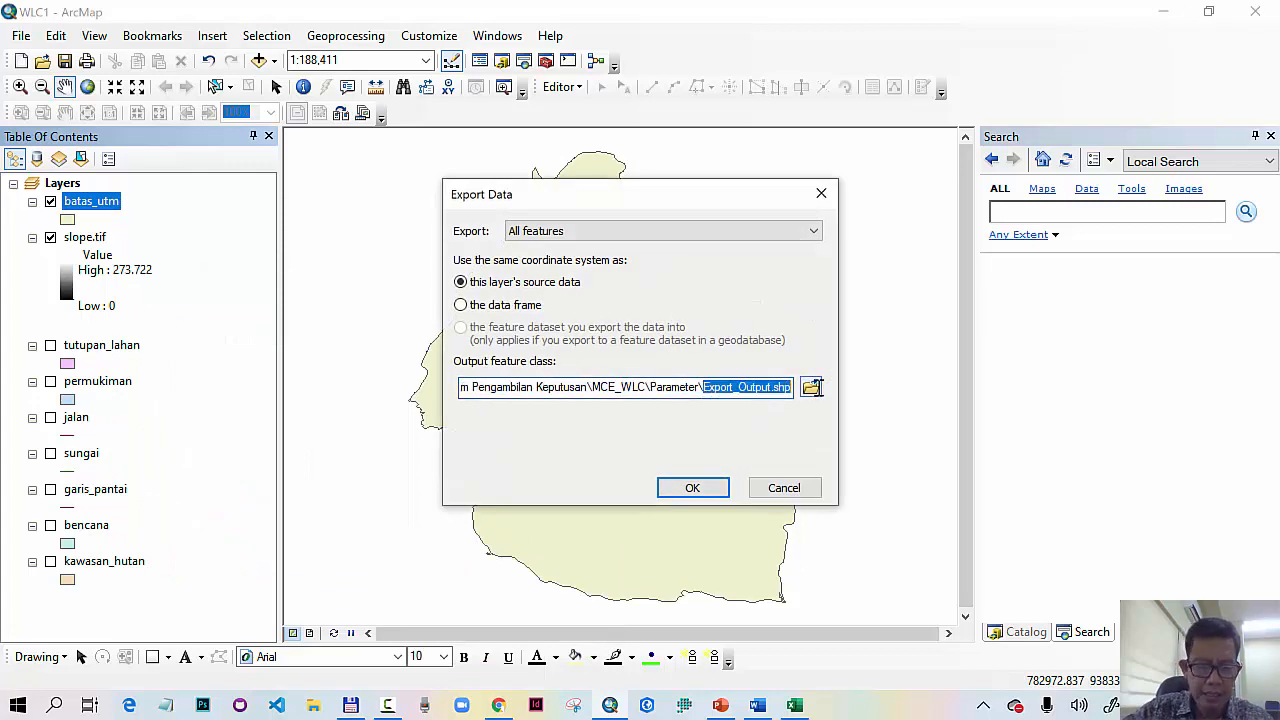
text(batas)
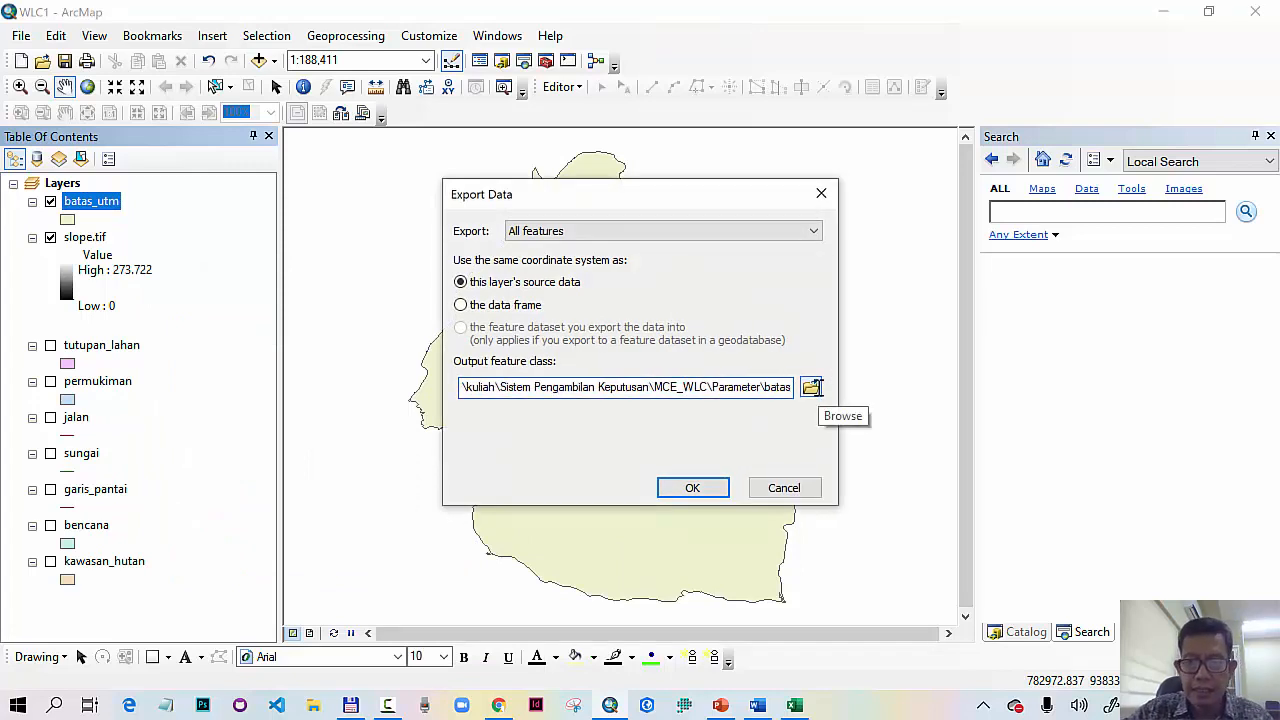
click(692, 488)
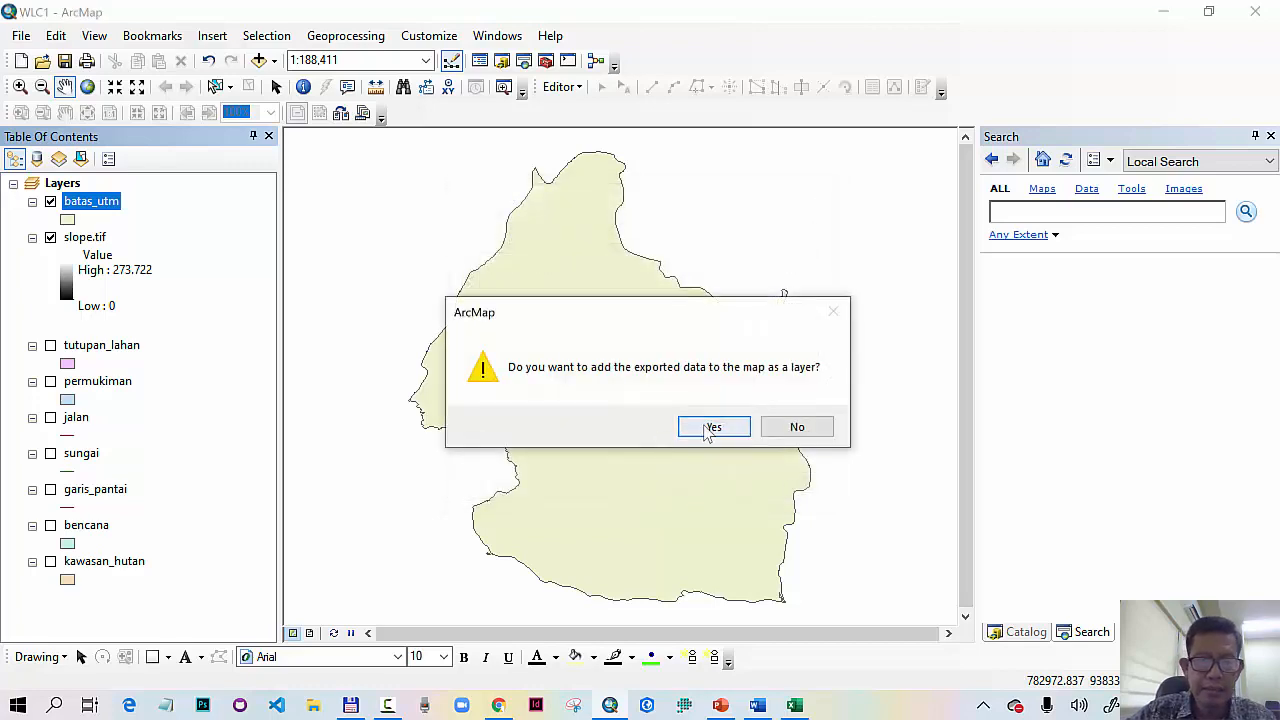
click(707, 427)
Step: Remove the original batas_utm layer from the map
ctrl+click(116, 241)
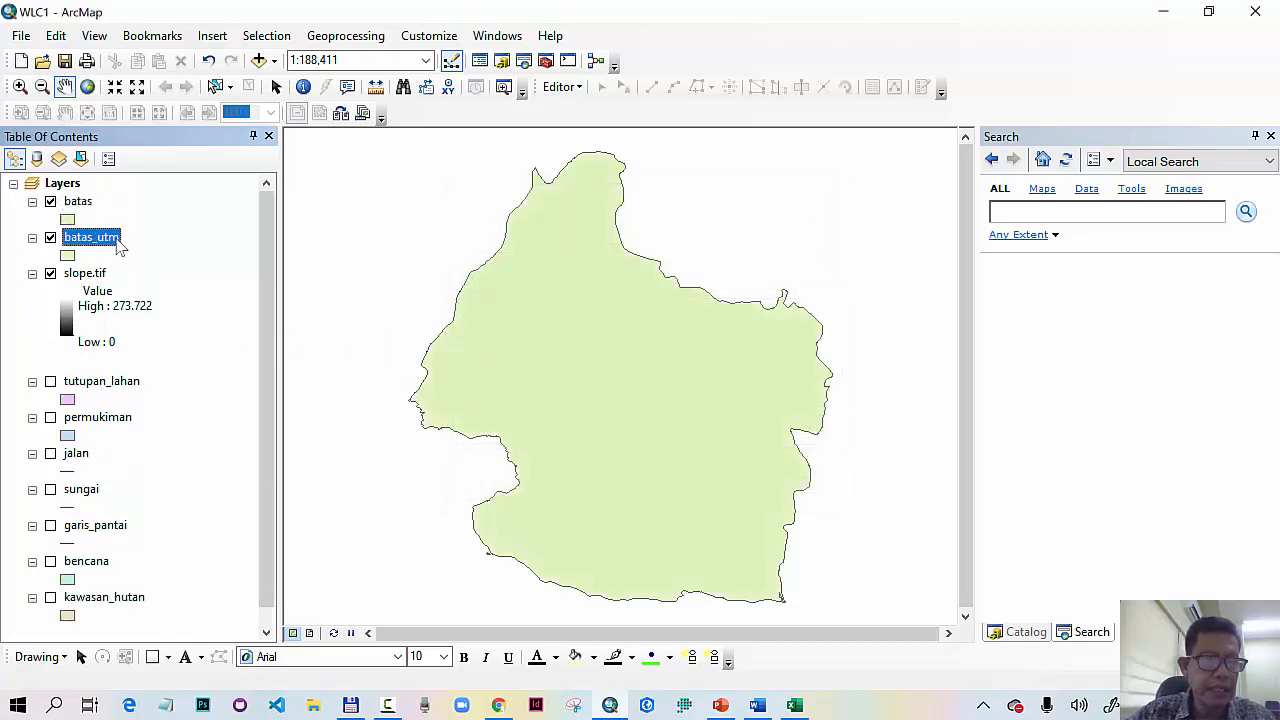
right_click(117, 244)
click(160, 273)
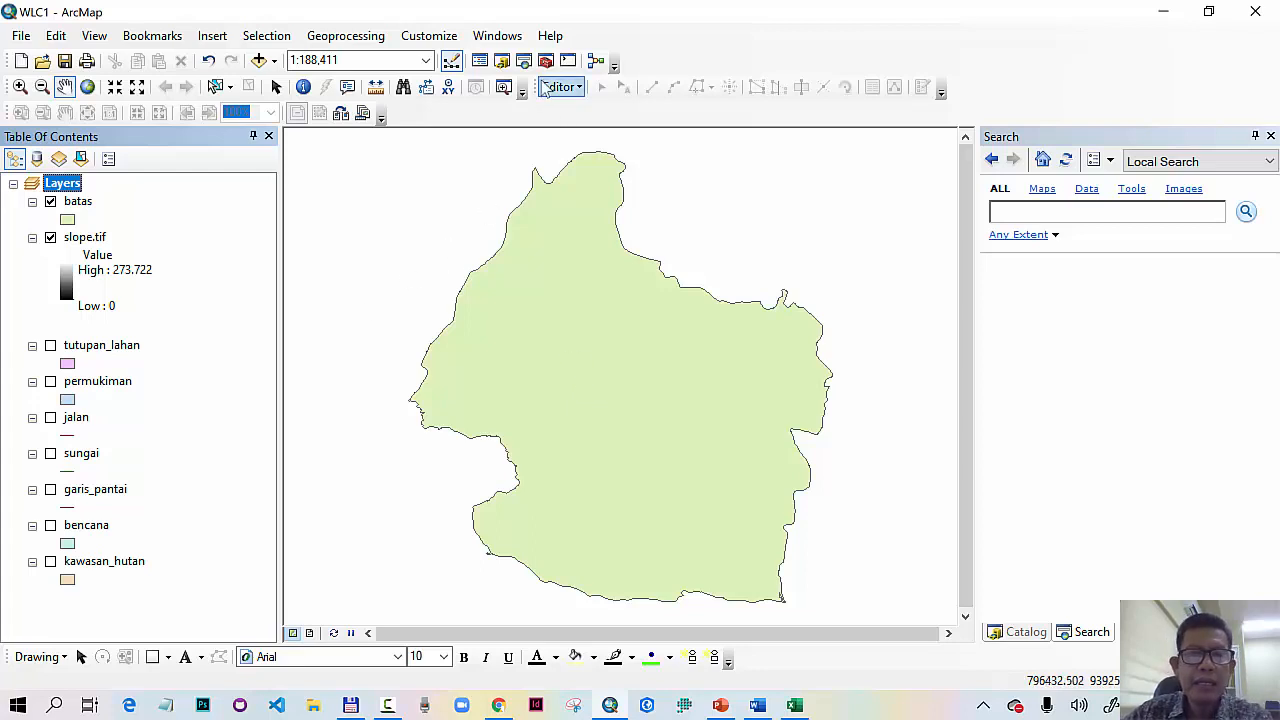
Step: Open the Feature to Raster conversion tool and use the batas layer as its input features
click(545, 61)
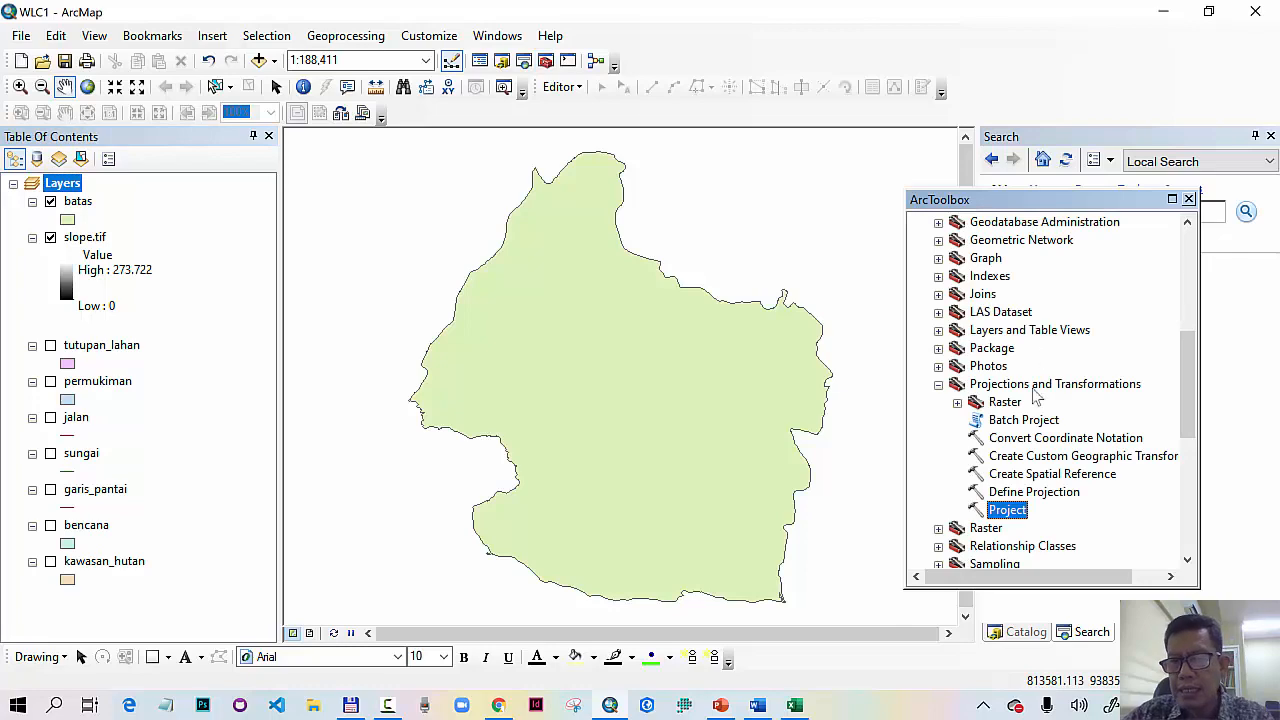
click(938, 384)
scroll(975, 385, up, 3)
scroll(975, 385, up, 3)
click(919, 330)
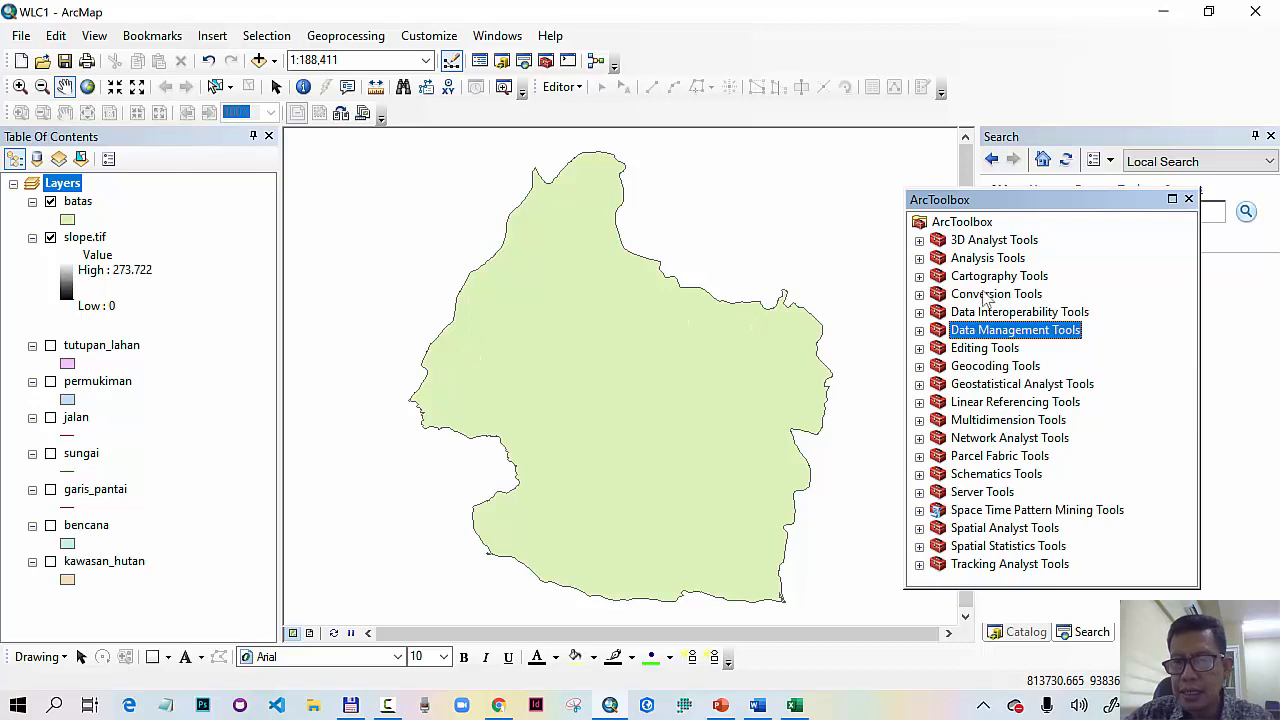
click(919, 294)
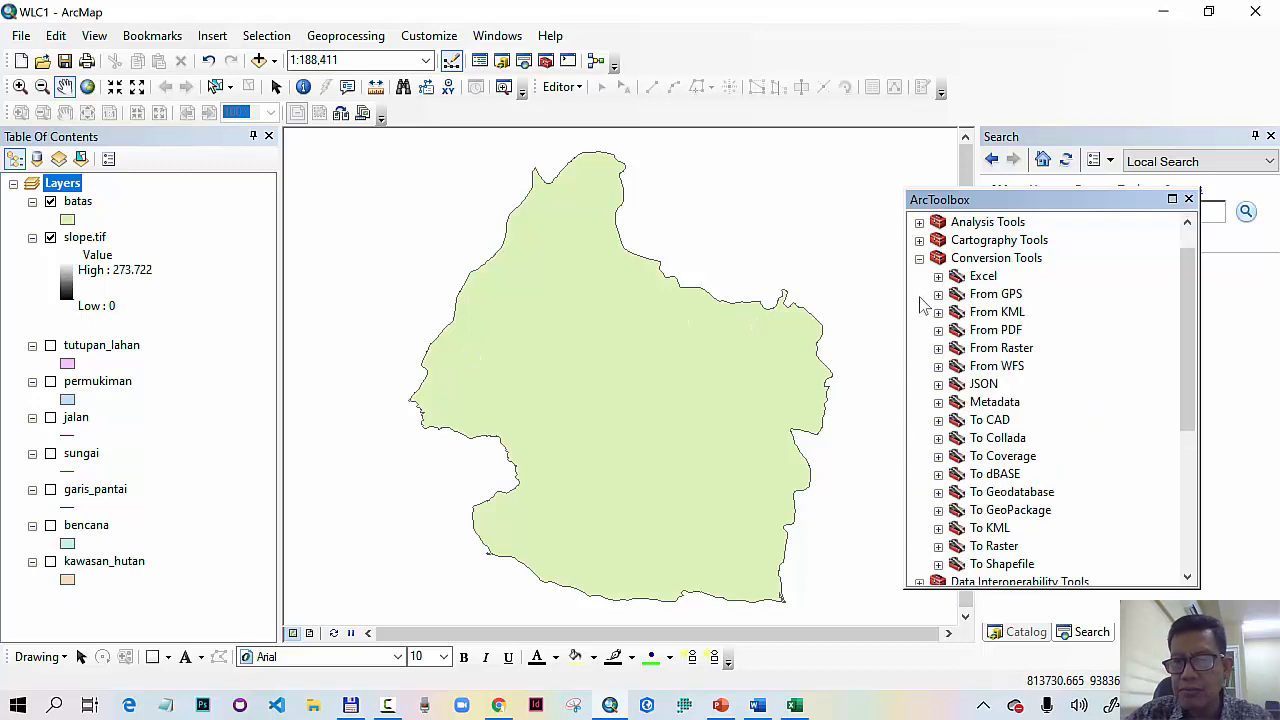
scroll(966, 488, down, 2)
click(968, 491)
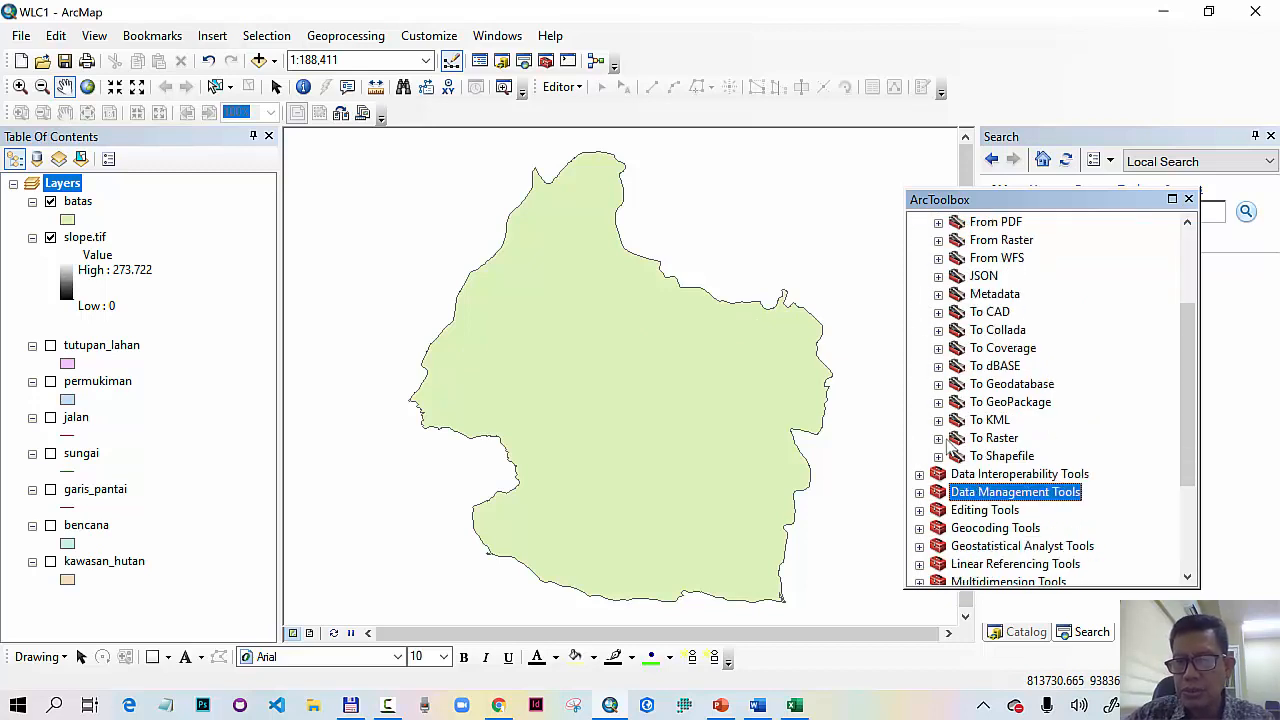
click(938, 438)
click(1046, 439)
double_click(1046, 439)
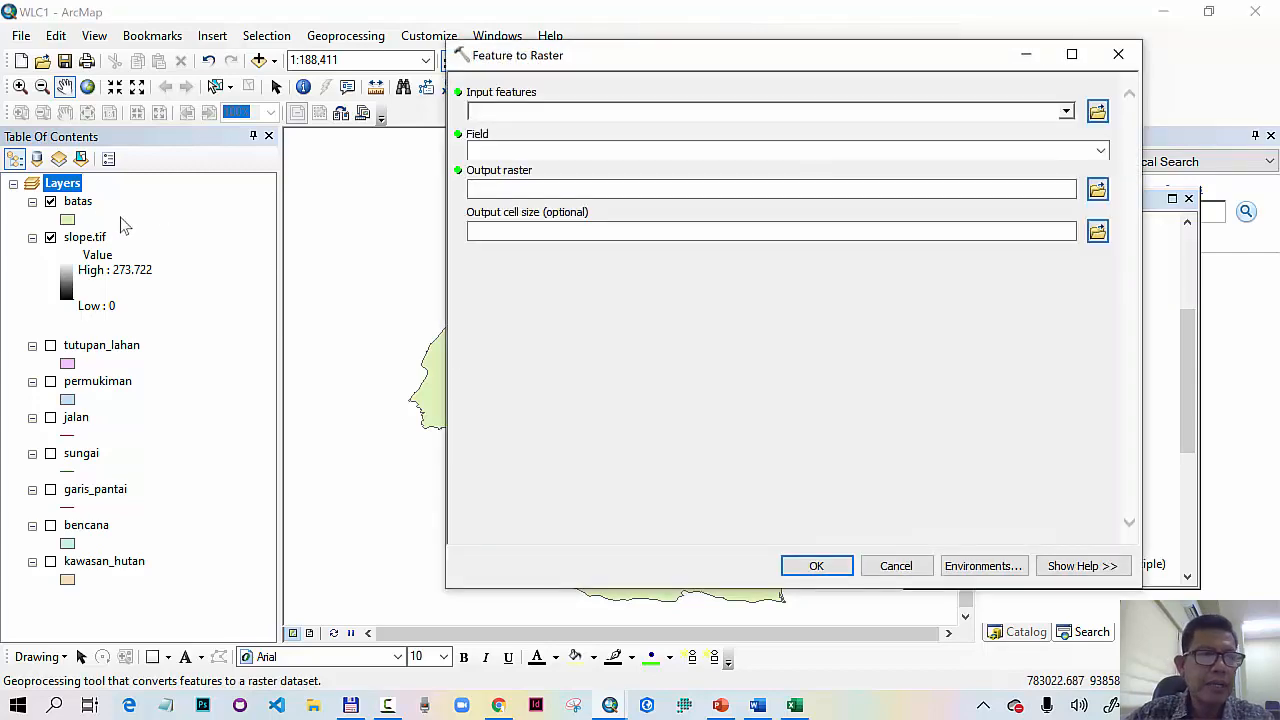
drag(80, 203, 535, 117)
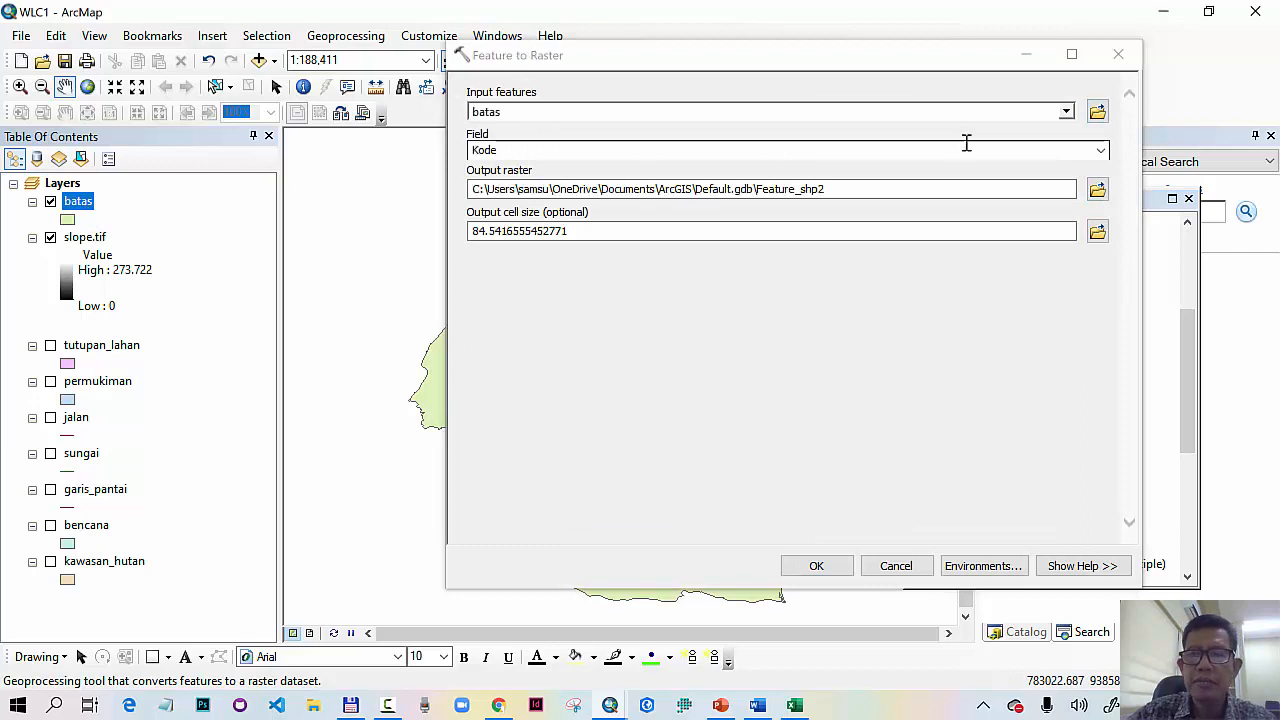
Step: Create a folder named rasterisasi in MCE_WLC and set the output raster to batas_master.tif inside it
click(1097, 191)
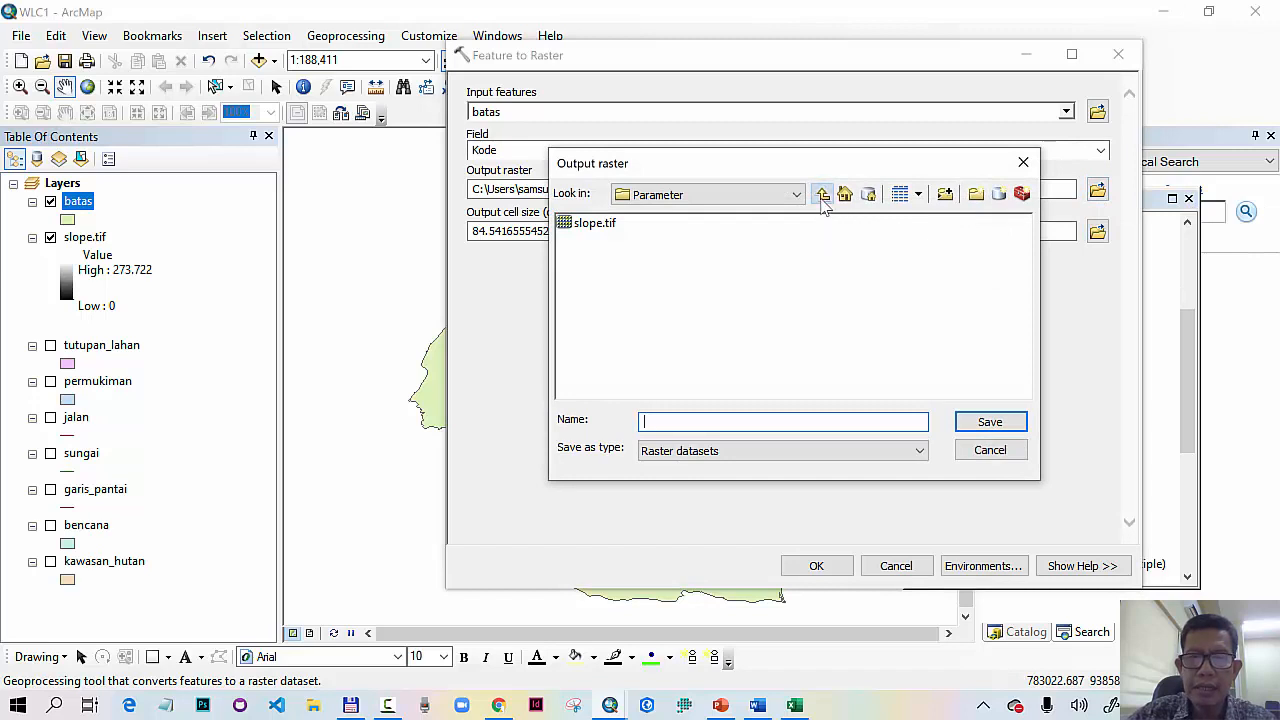
click(821, 194)
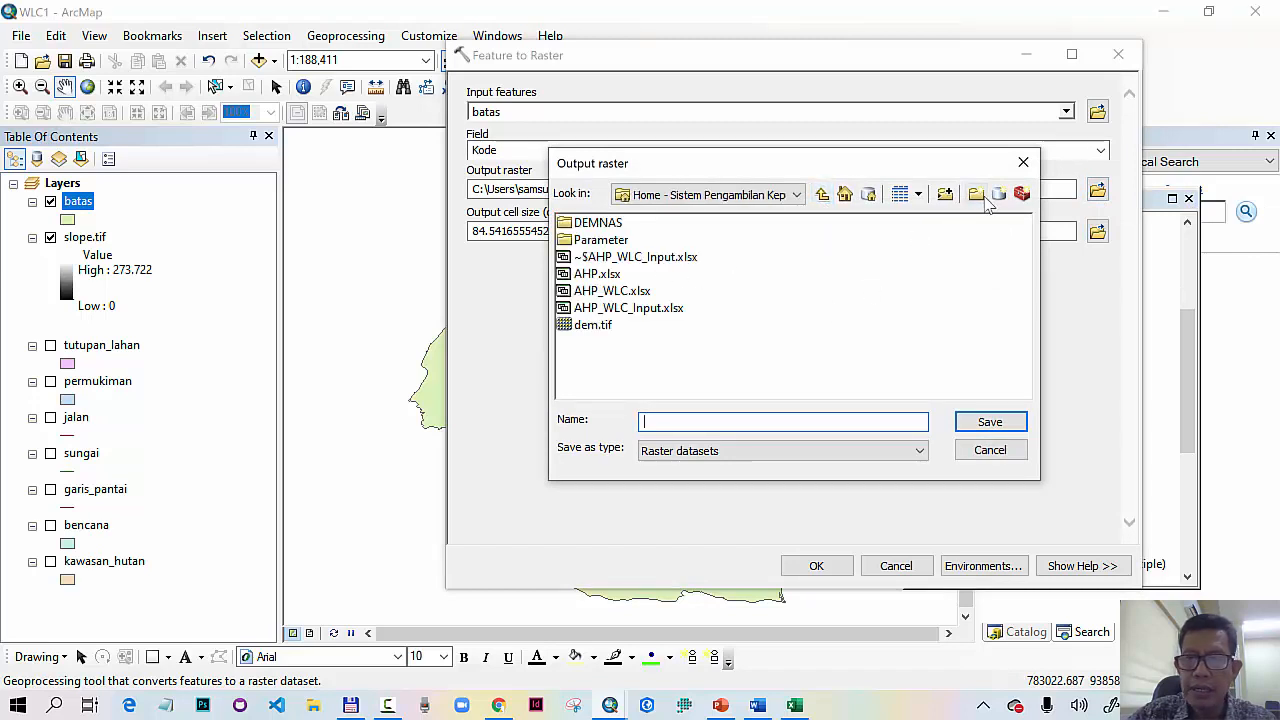
click(976, 194)
text(rasterisasi)
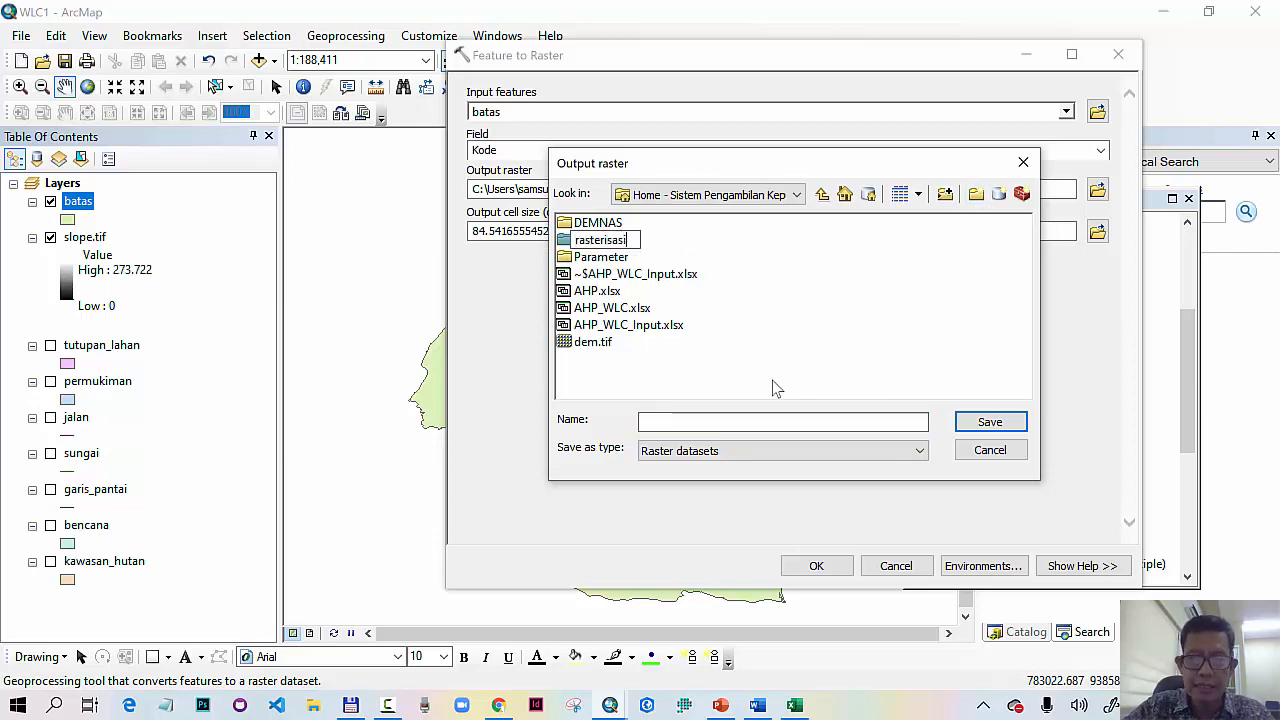
key(Return)
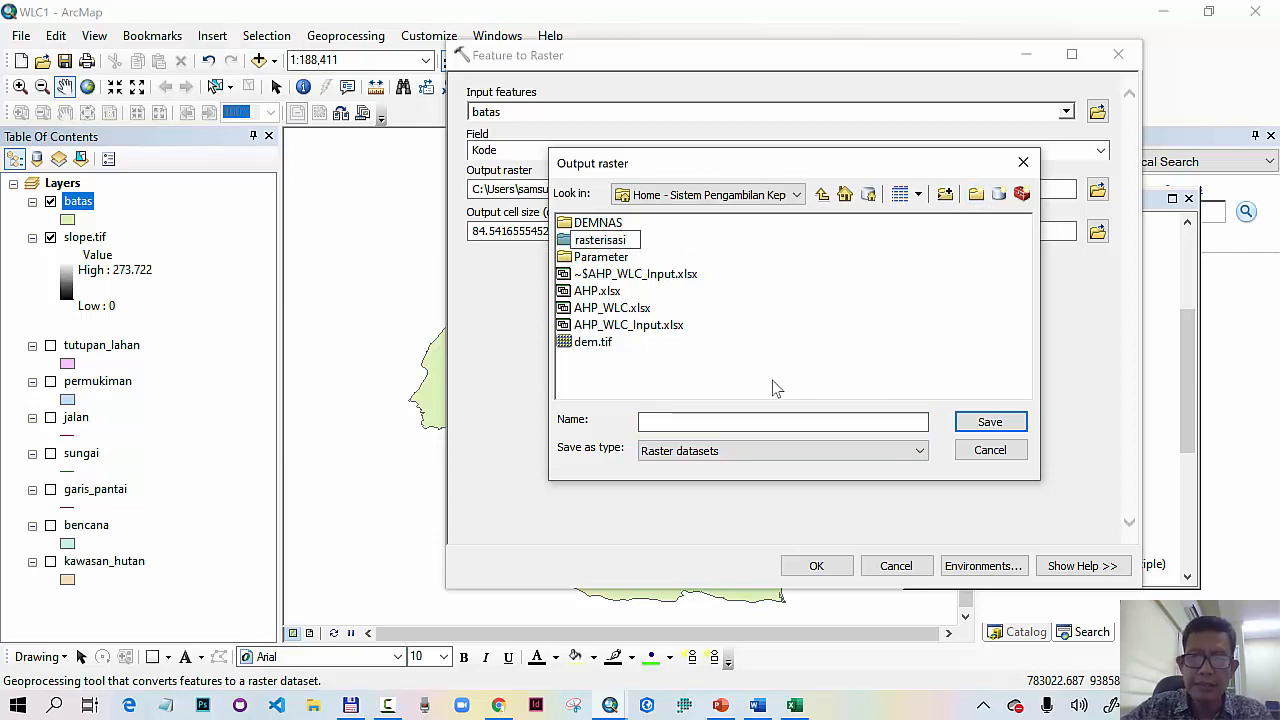
double_click(598, 257)
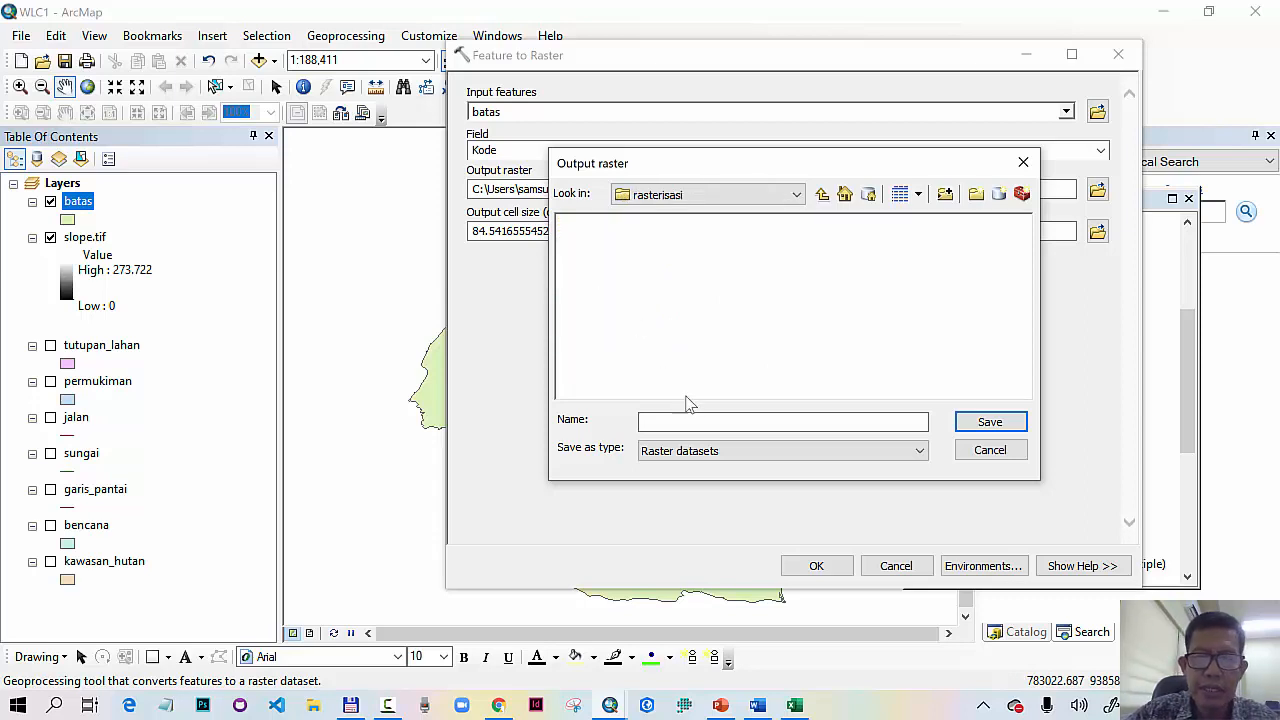
click(674, 421)
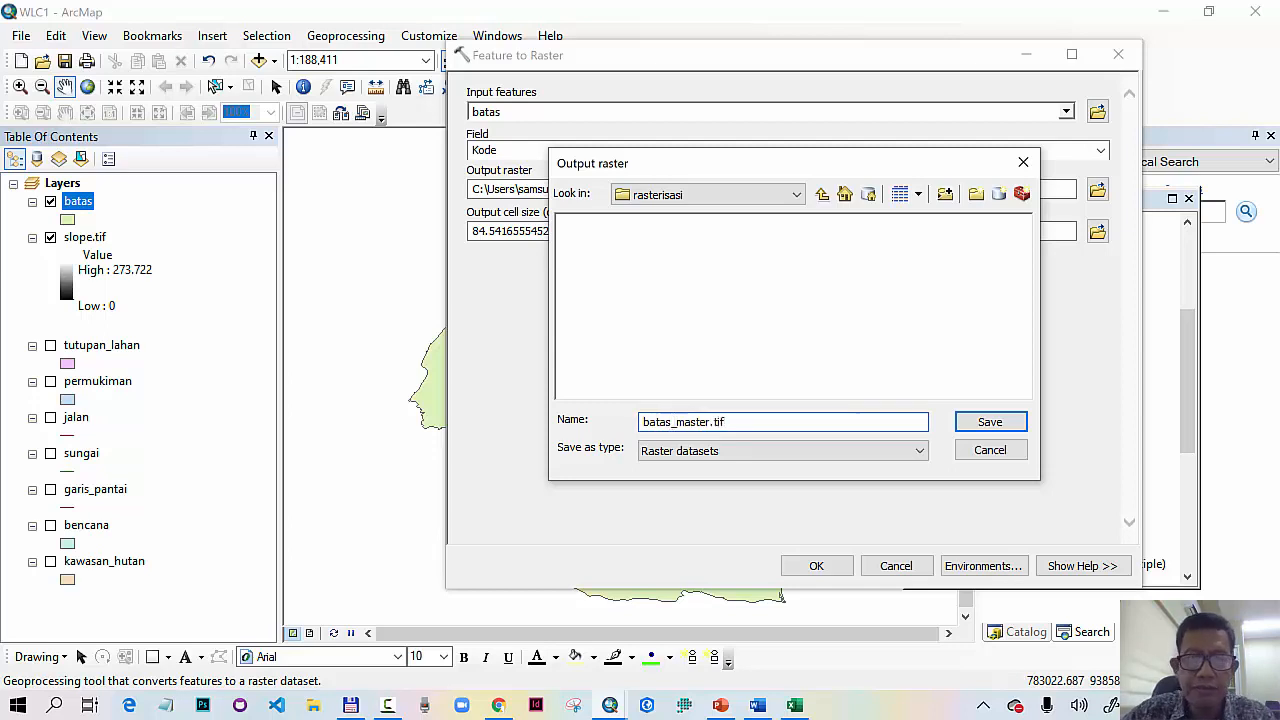
click(989, 422)
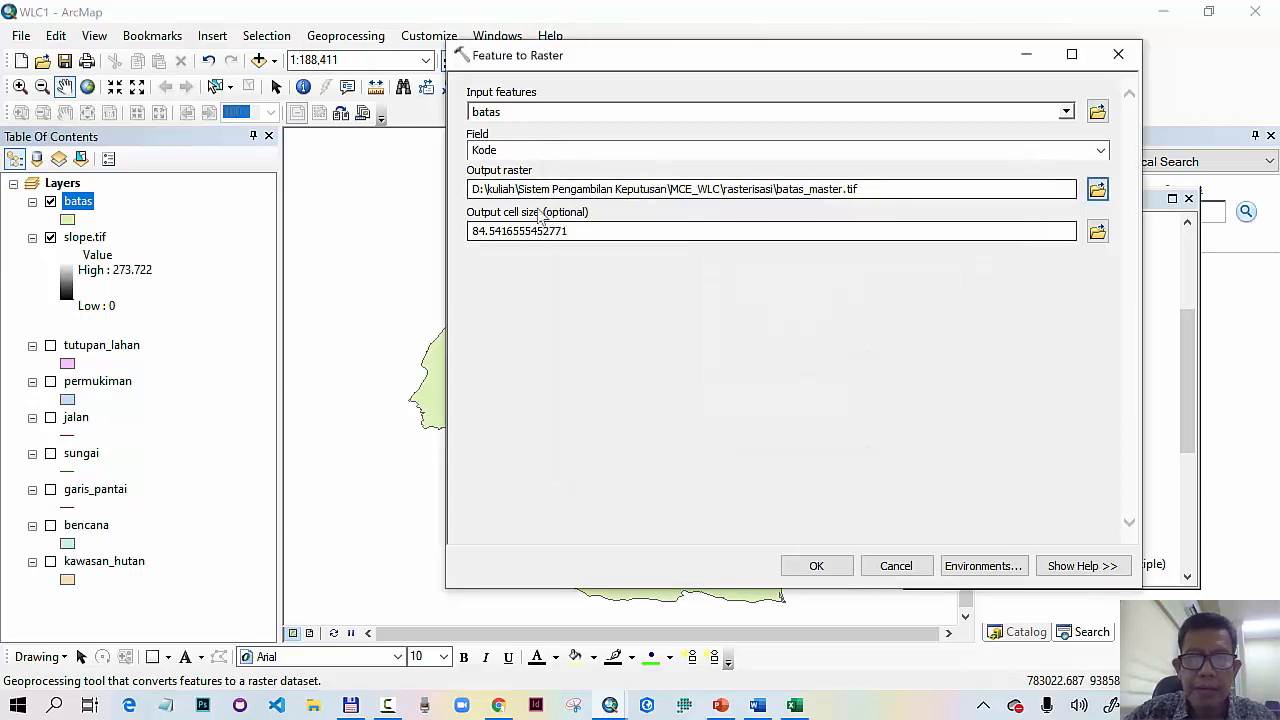
Step: Set the output cell size to 10 and run the Feature to Raster conversion
drag(571, 230, 461, 230)
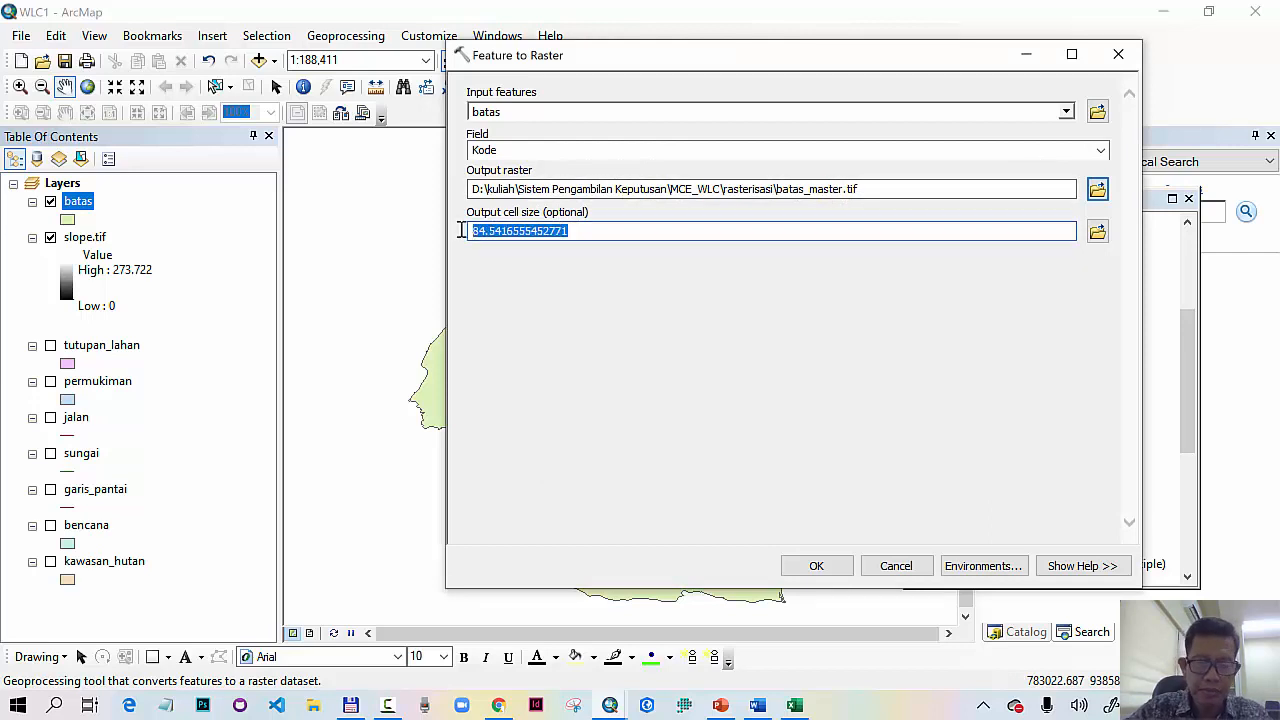
text(10)
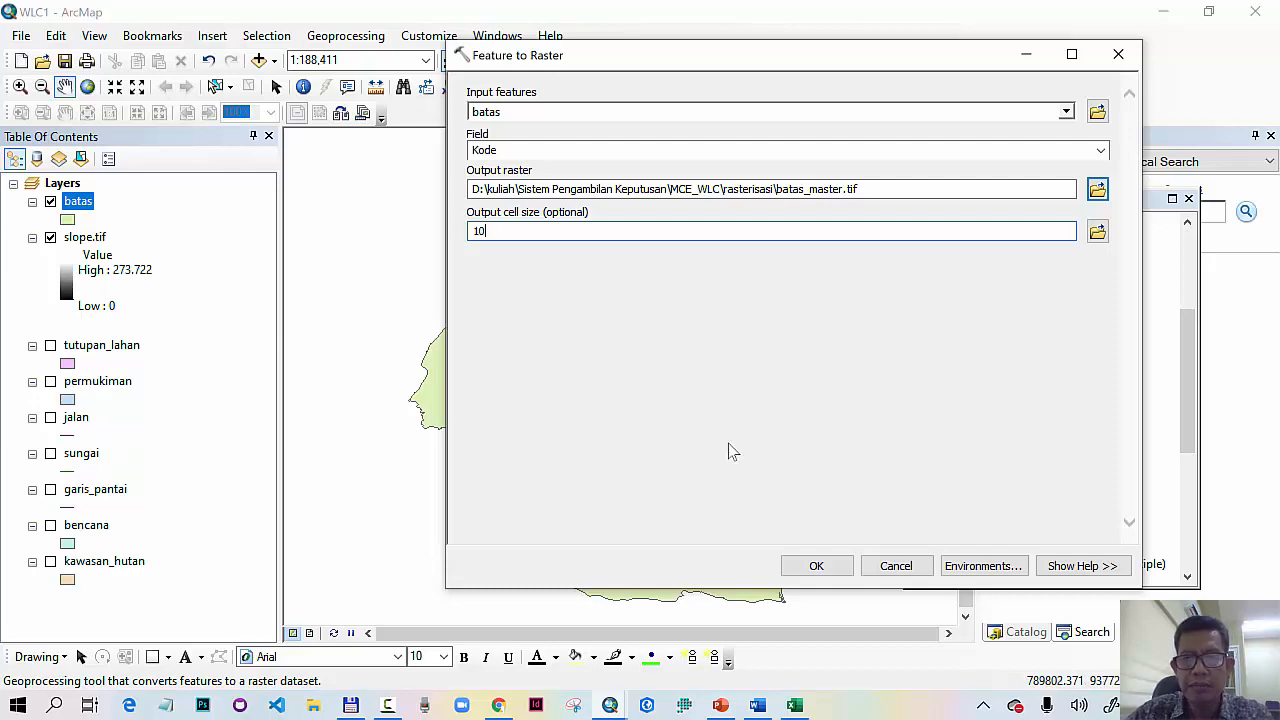
click(816, 567)
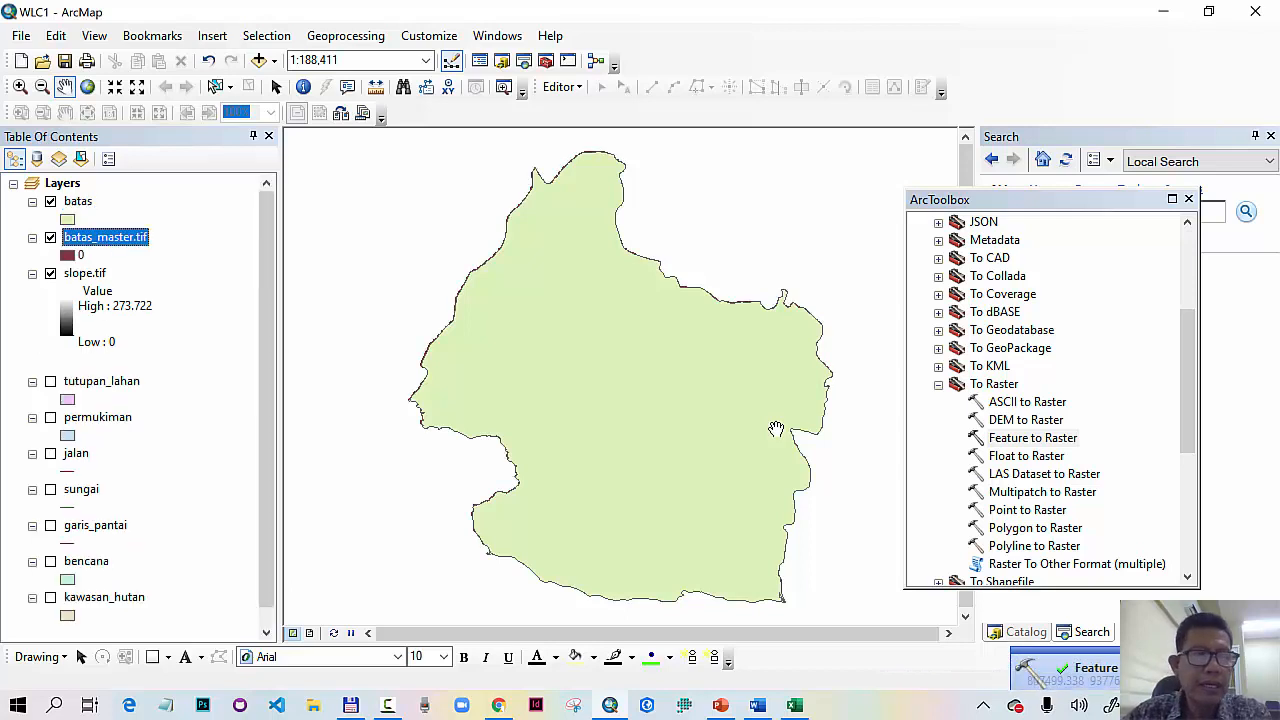
Step: Compare the batas polygon's western edge with the cell edge of batas_master.tif by switching the batas layer's visibility
click(20, 86)
drag(400, 350, 481, 441)
drag(426, 376, 549, 501)
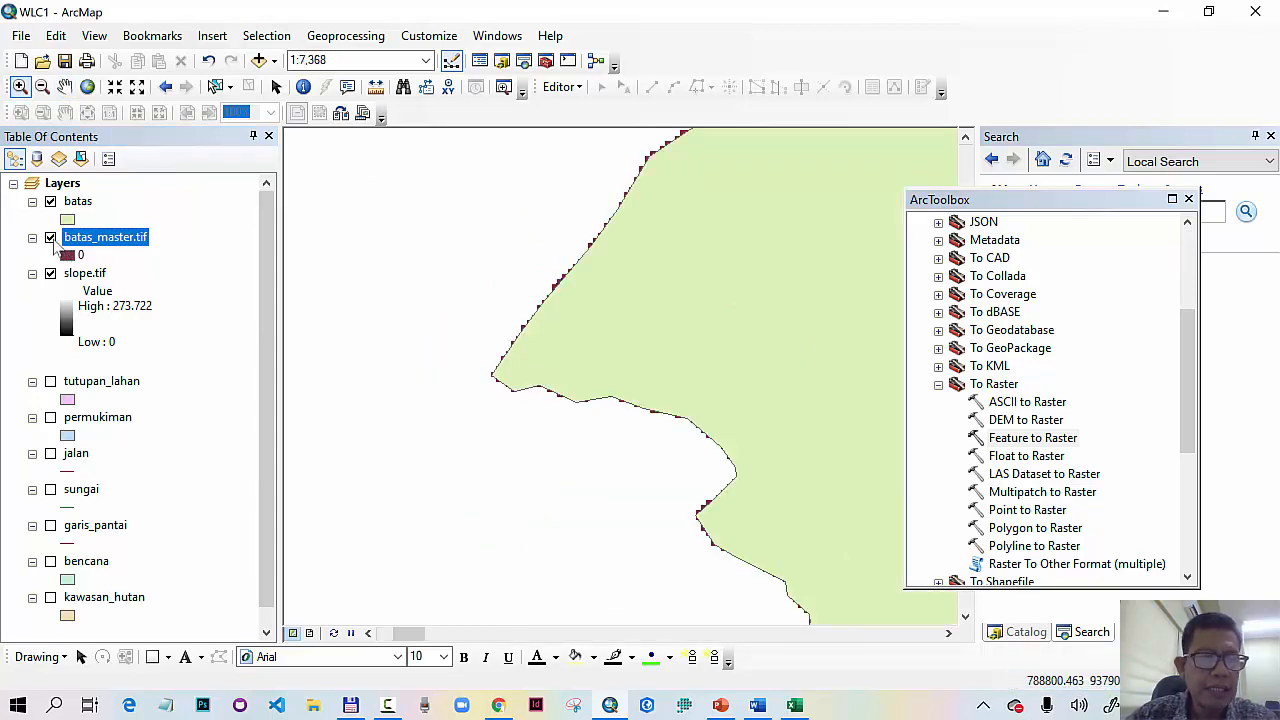
click(50, 201)
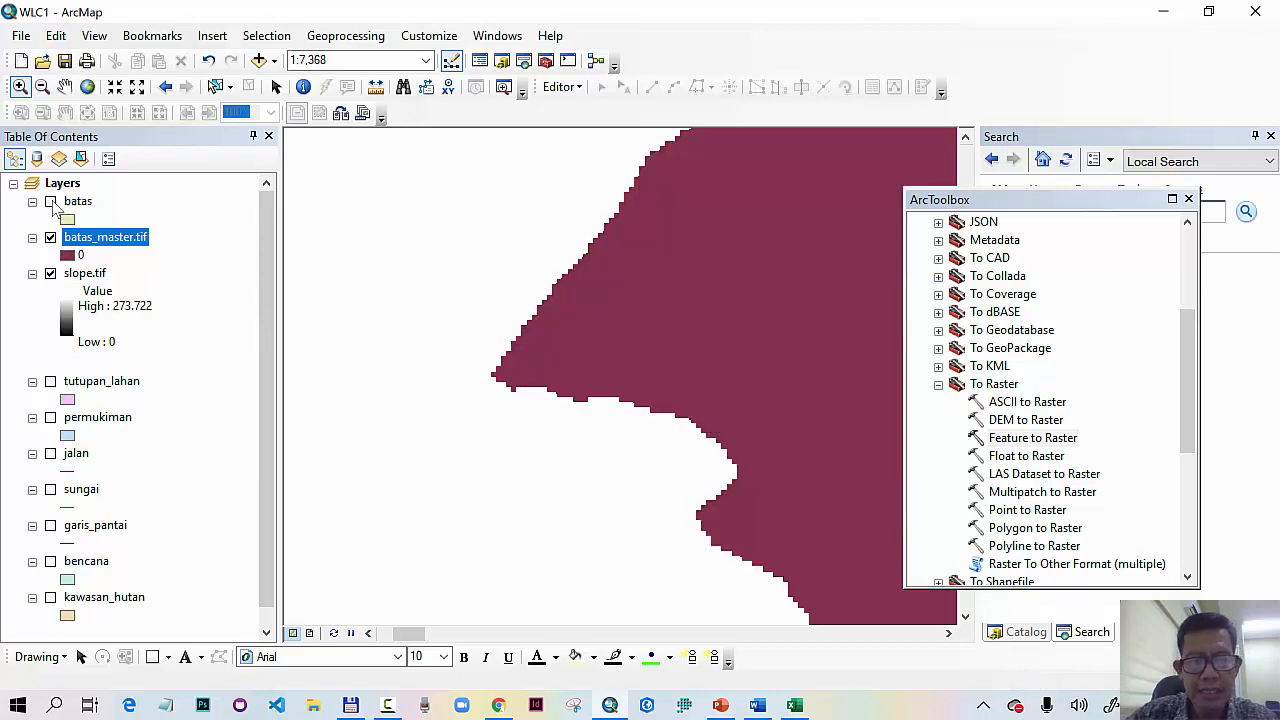
click(51, 202)
click(51, 202)
click(51, 202)
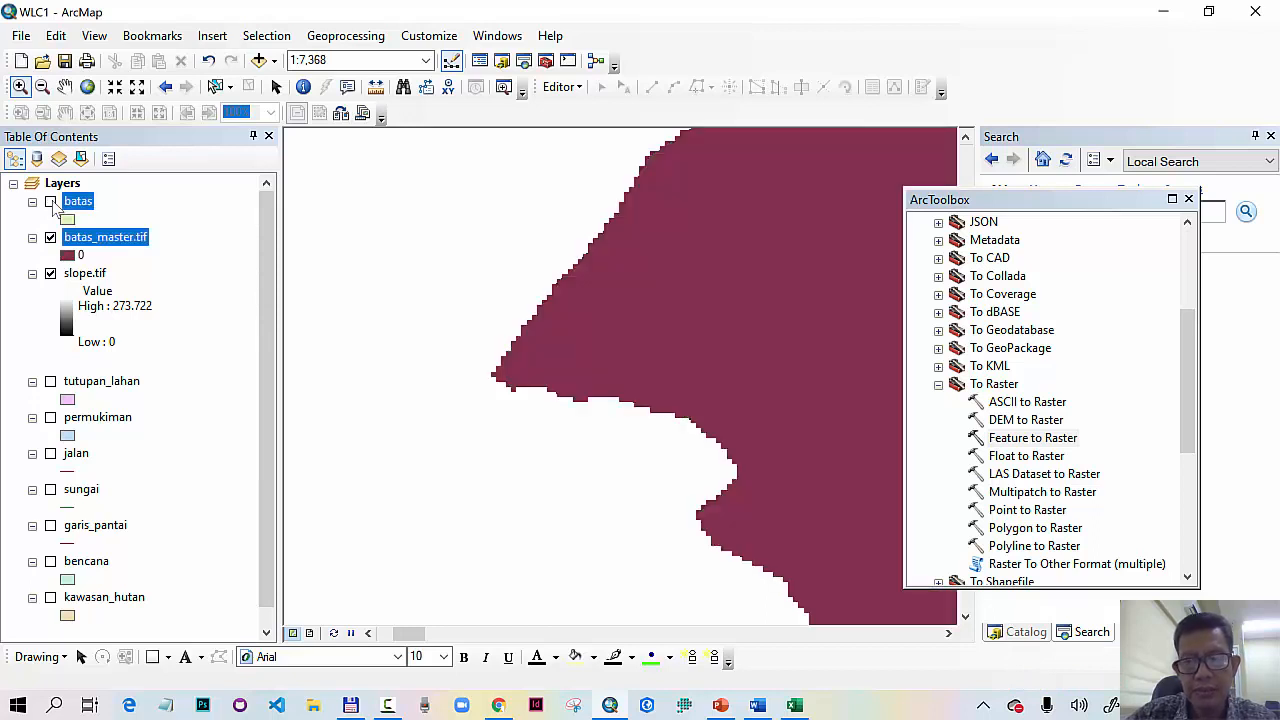
click(51, 202)
click(51, 202)
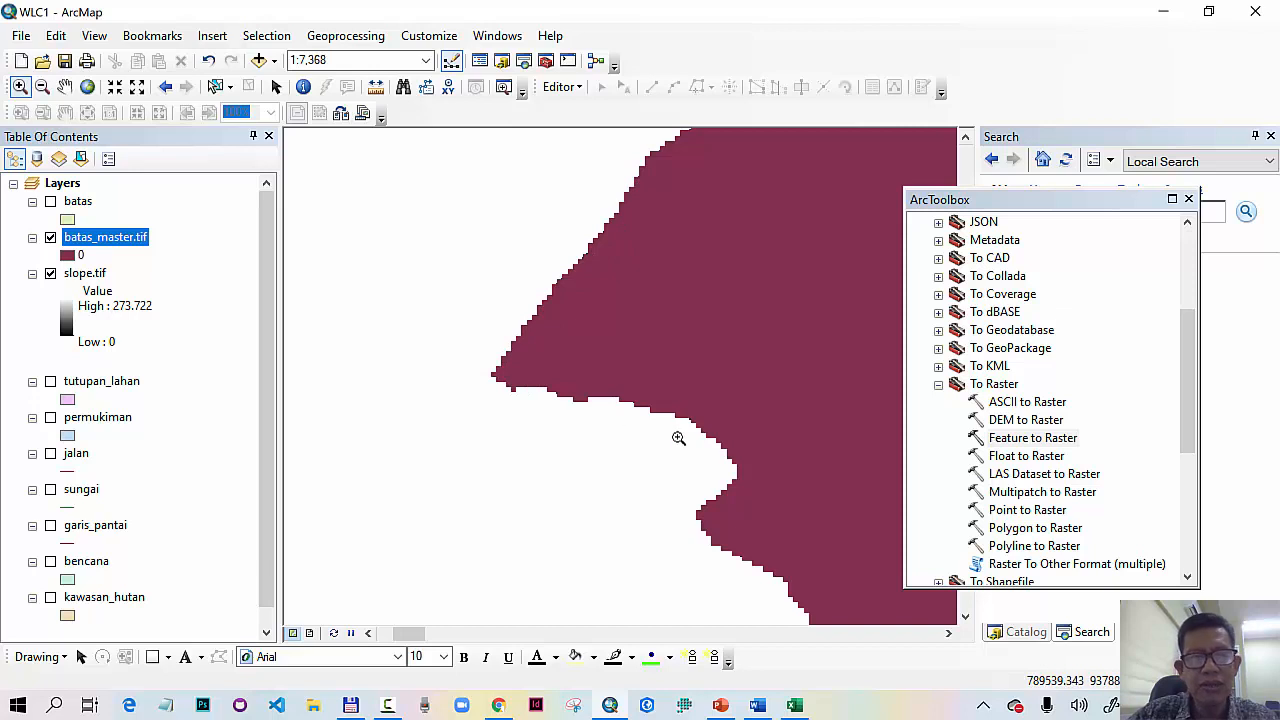
Step: Examine how the batas outline follows the batas_master.tif cells along the western boundary, ending with the batas layer hidden
click(50, 202)
click(64, 86)
drag(741, 257, 623, 325)
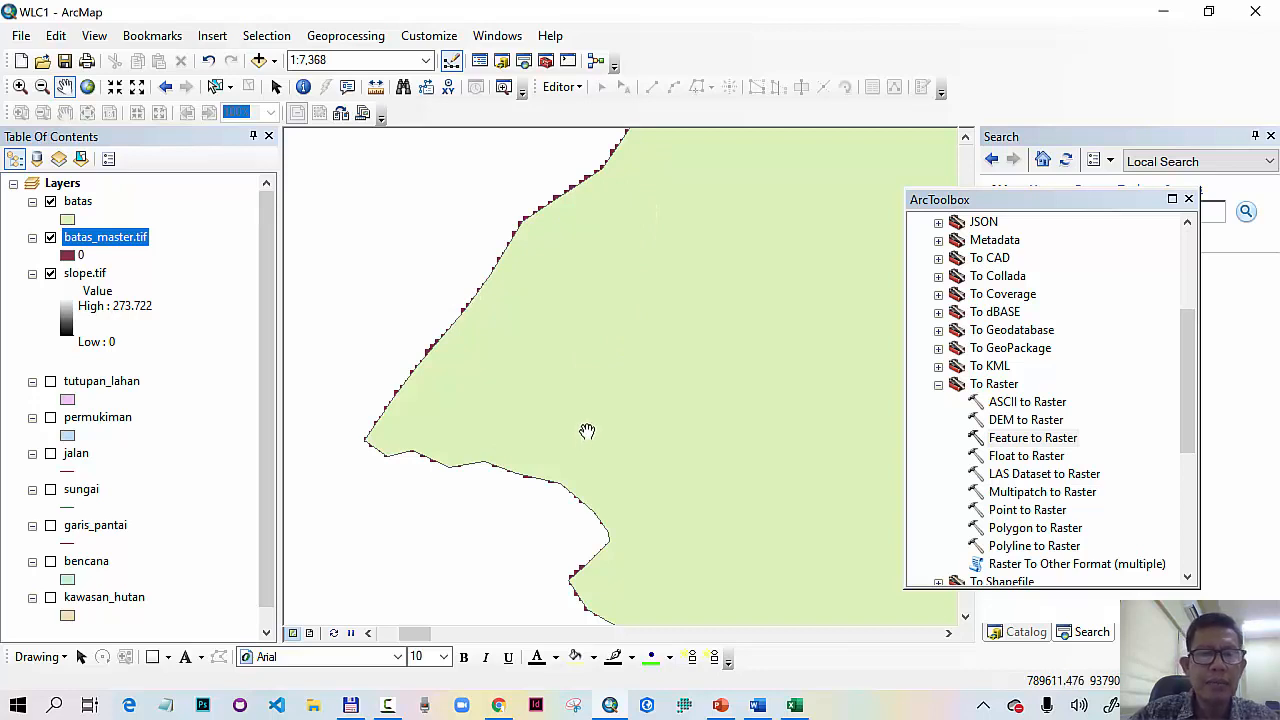
drag(697, 231, 611, 440)
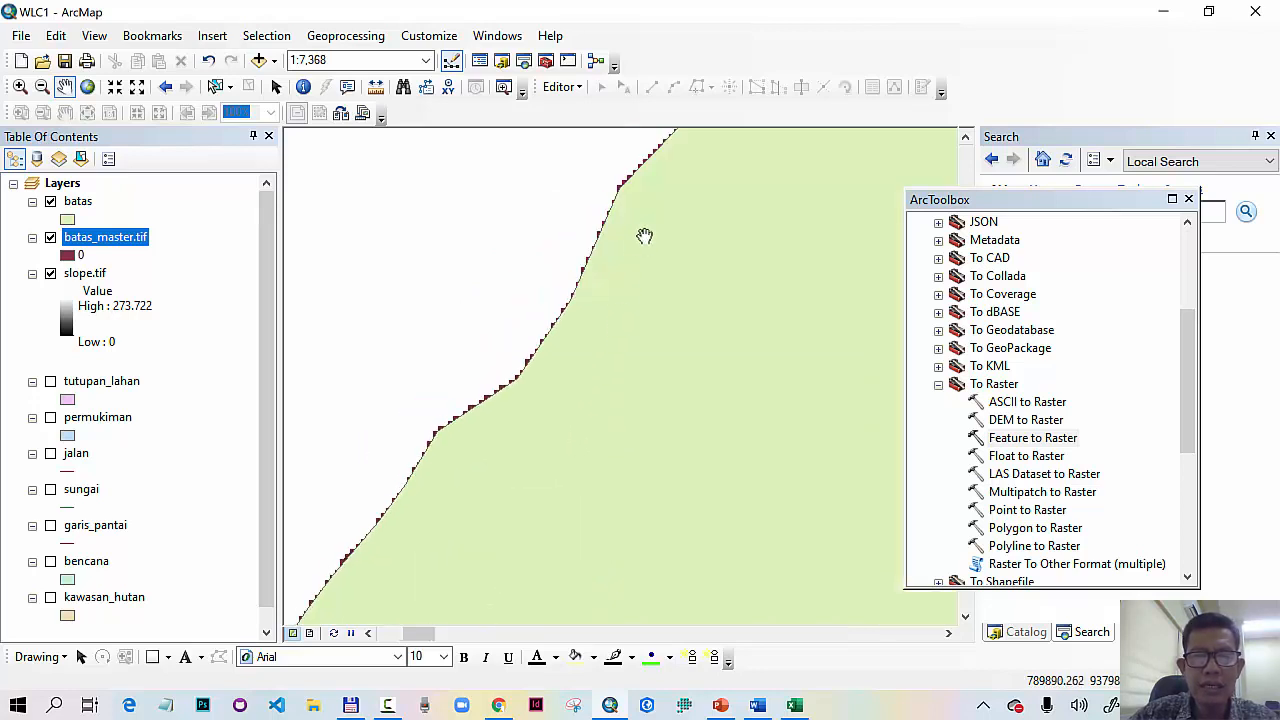
drag(660, 183, 586, 394)
drag(689, 209, 600, 458)
drag(620, 383, 700, 237)
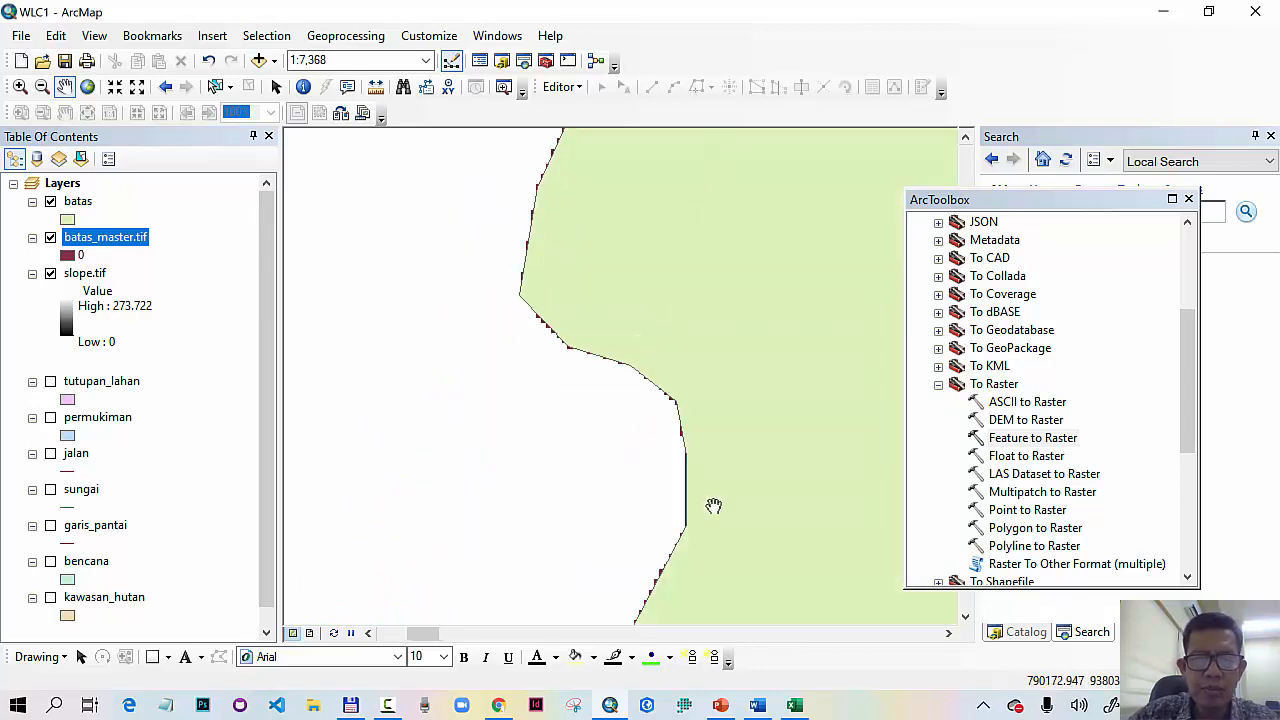
drag(713, 506, 686, 268)
drag(670, 450, 749, 174)
drag(568, 470, 768, 155)
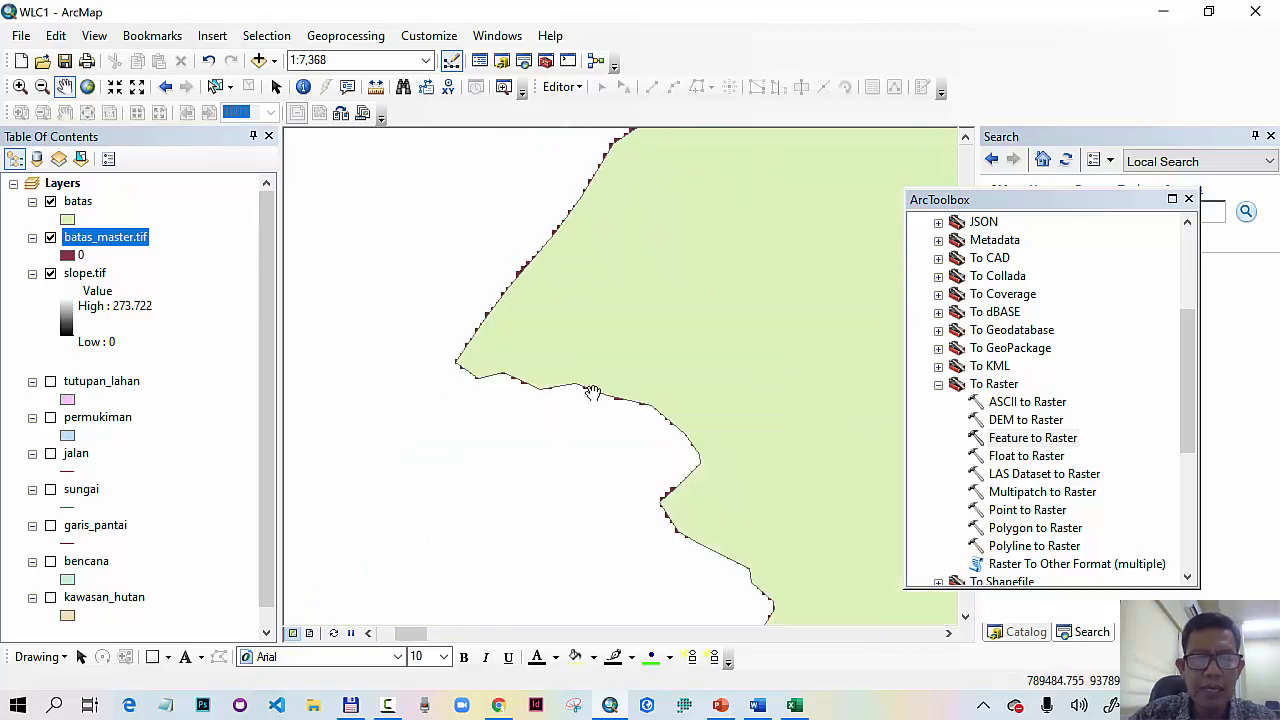
click(50, 201)
drag(706, 352, 583, 369)
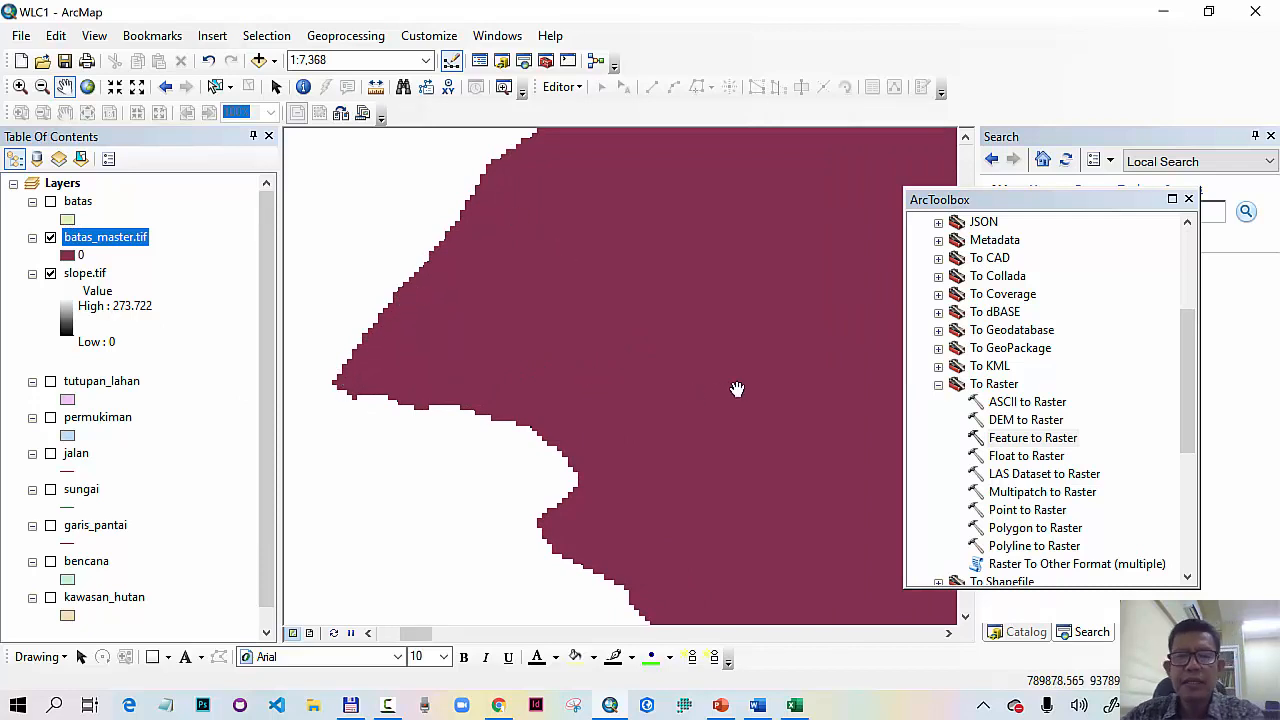
Step: Open the Raster to Polygon conversion tool and use batas_master.tif as its input raster
click(939, 385)
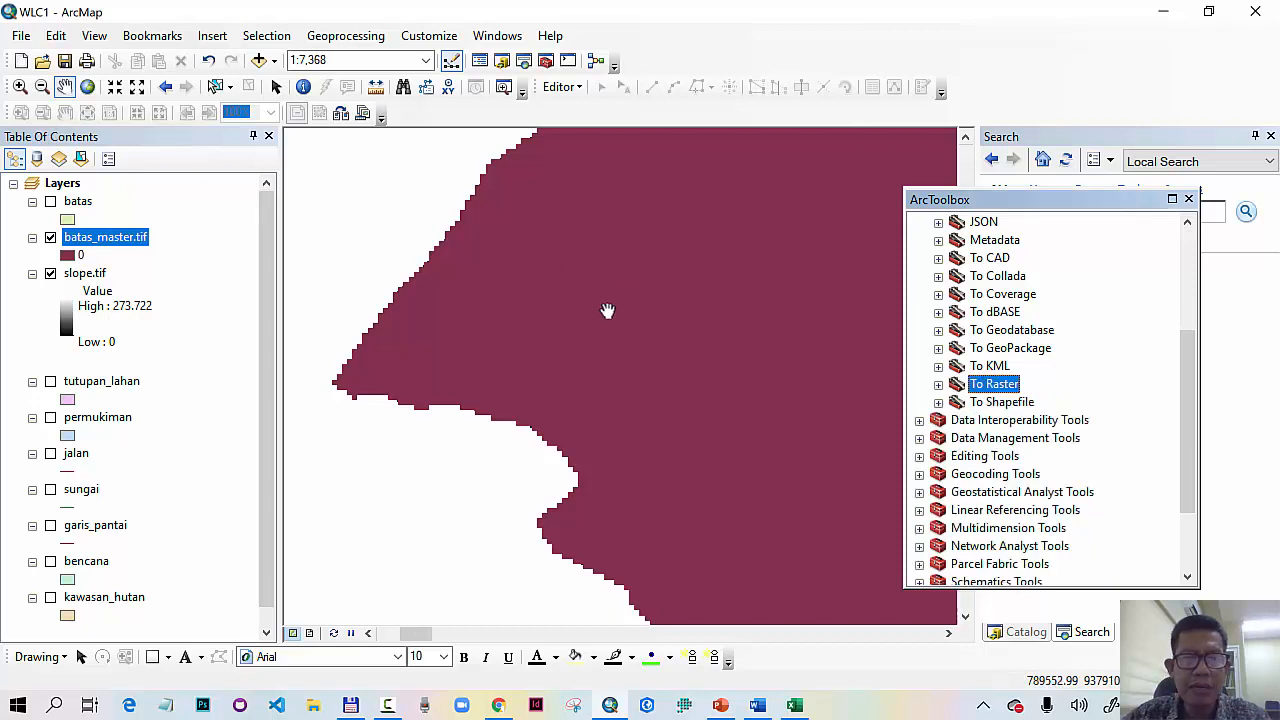
scroll(1087, 414, up, 3)
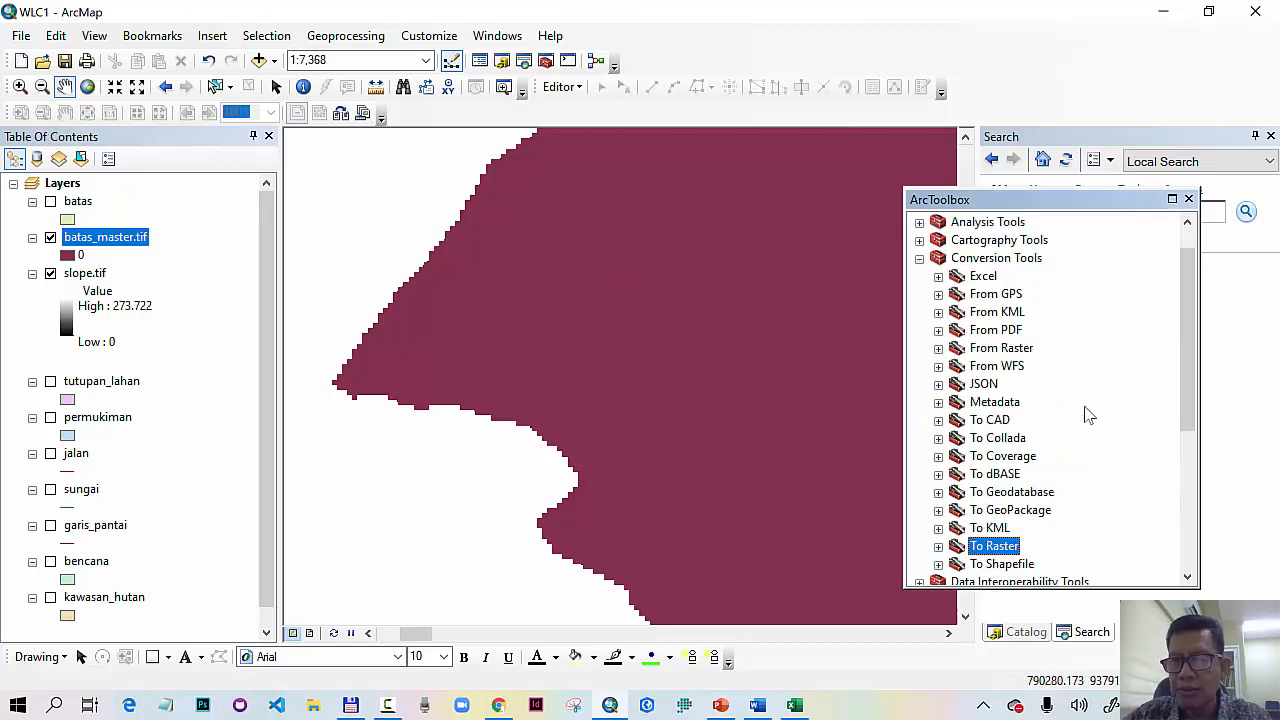
scroll(1089, 414, down, 1)
scroll(1089, 414, up, 1)
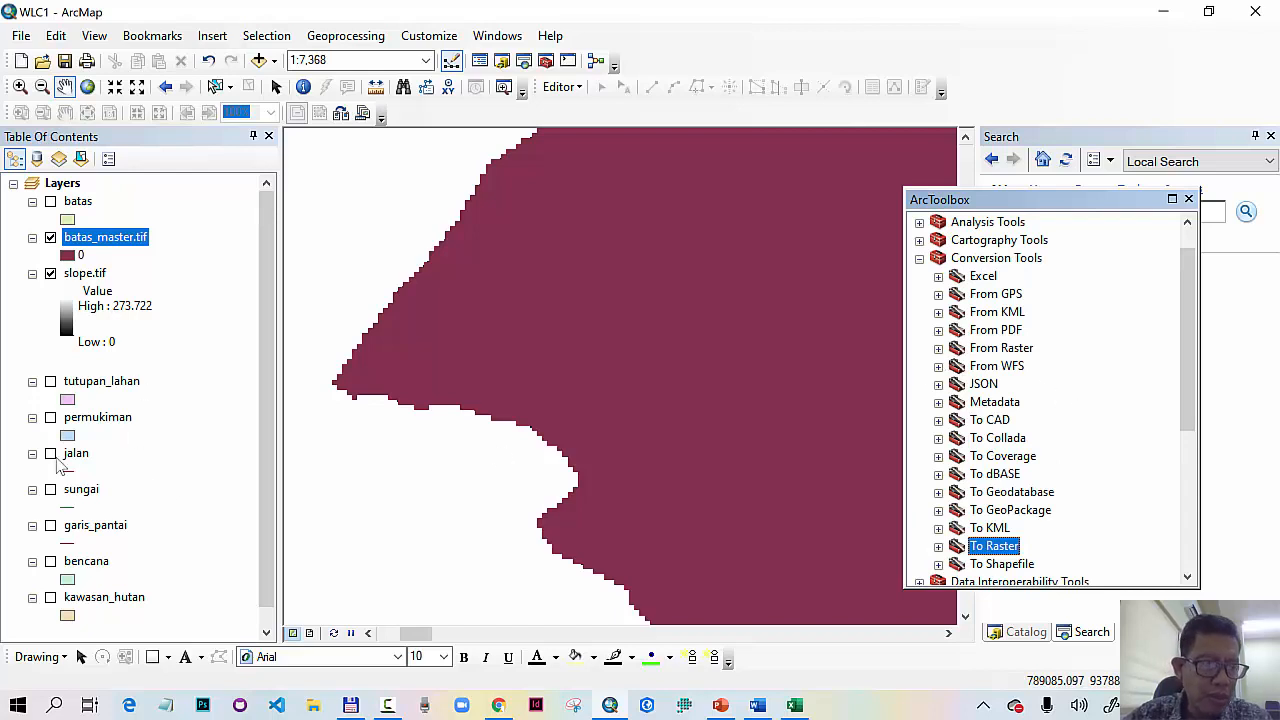
click(938, 349)
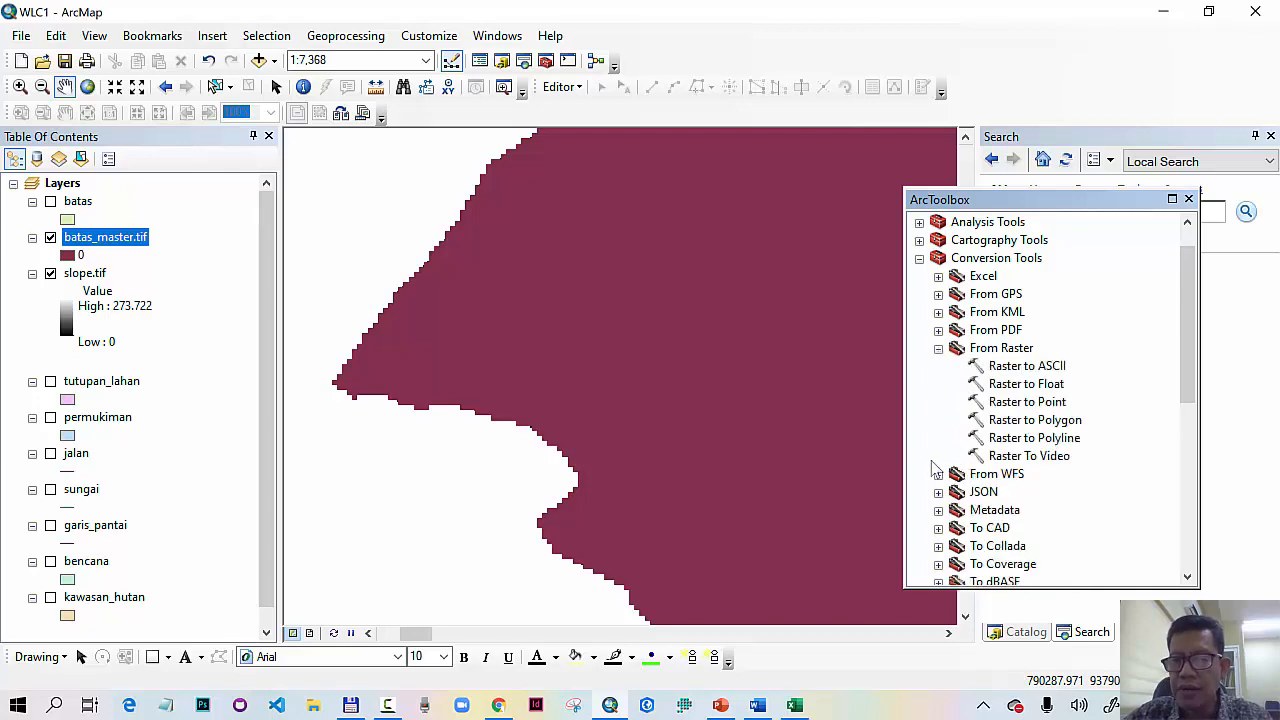
click(1032, 421)
double_click(1034, 421)
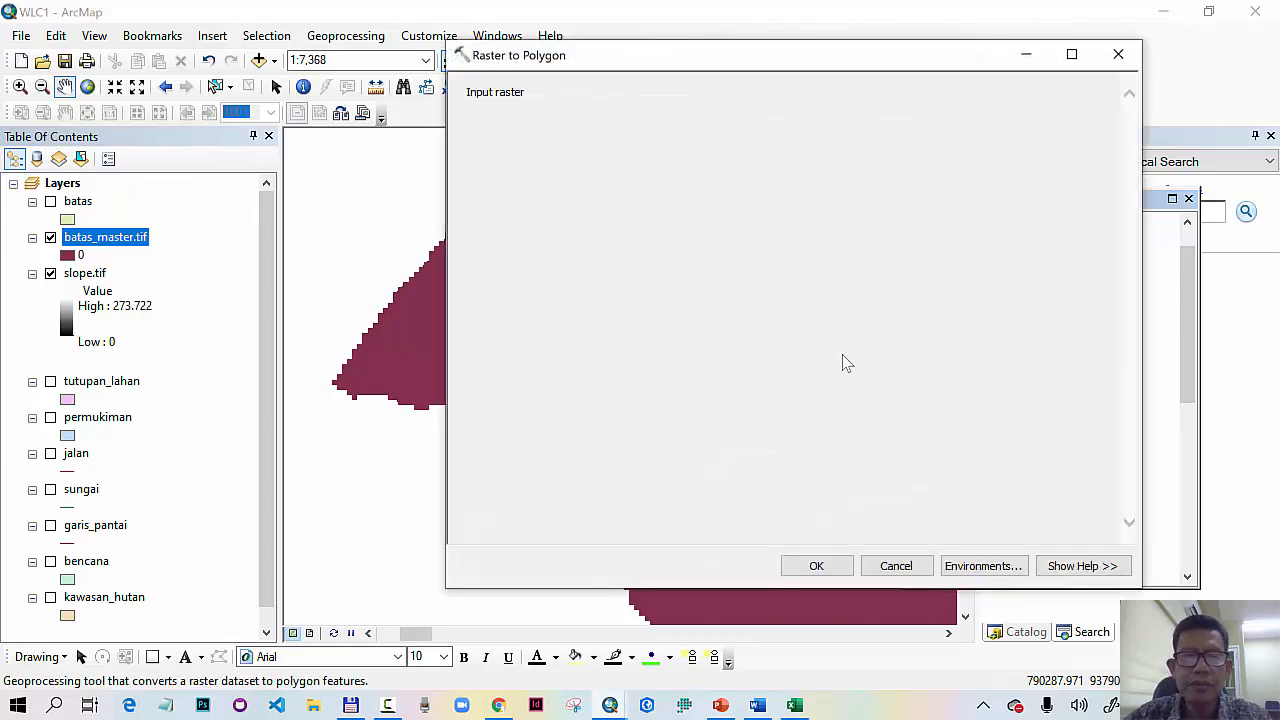
drag(140, 240, 516, 117)
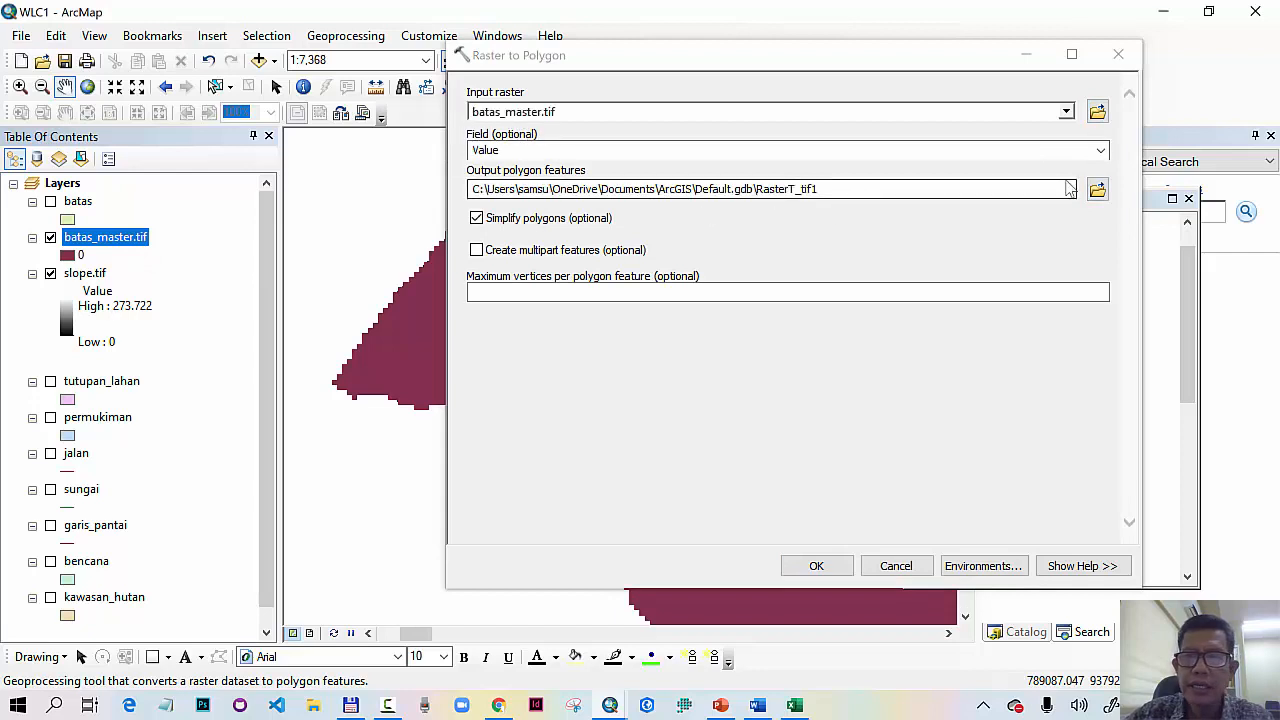
Step: Set the output polygon features to batas_master.shp in the MCE_WLC folder
click(1097, 191)
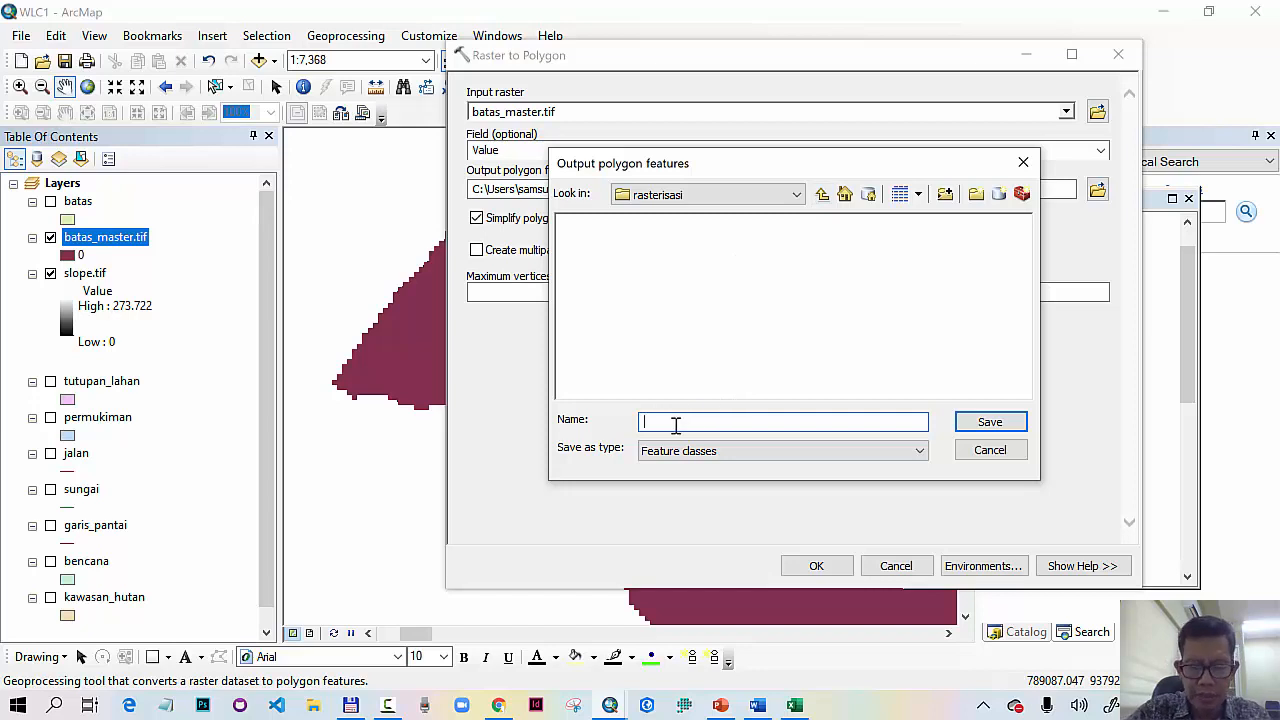
click(822, 193)
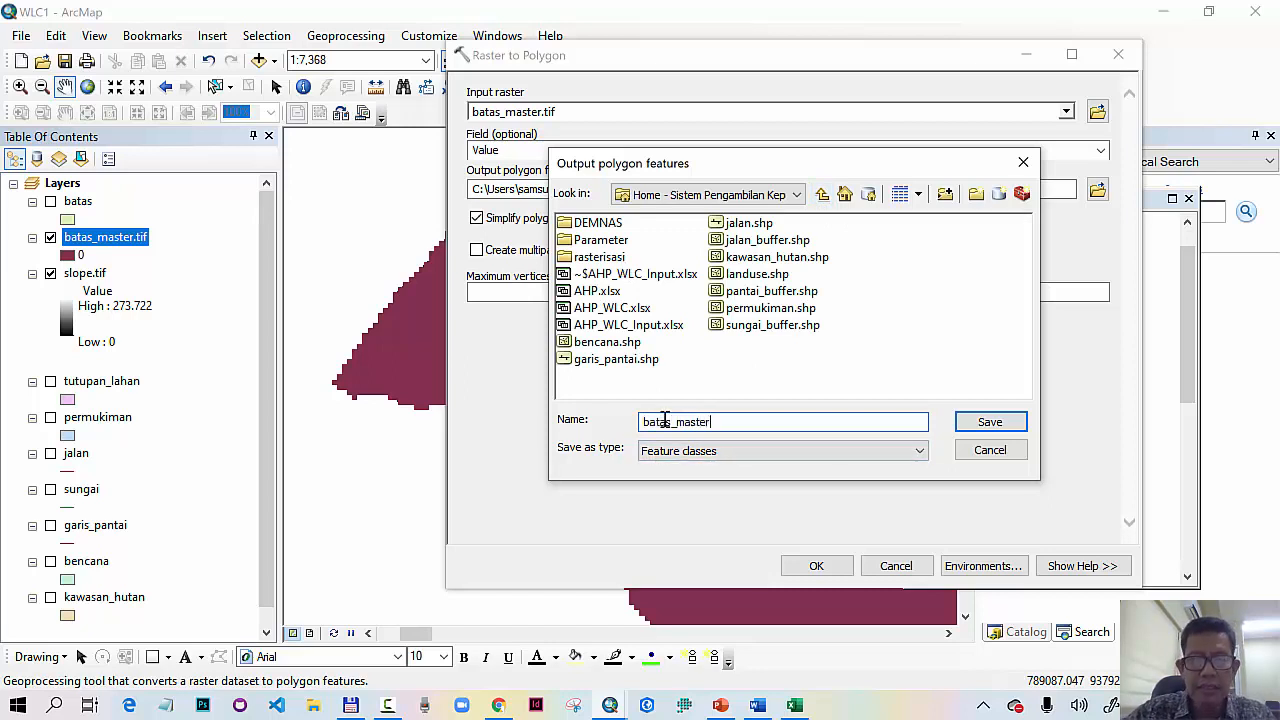
click(990, 422)
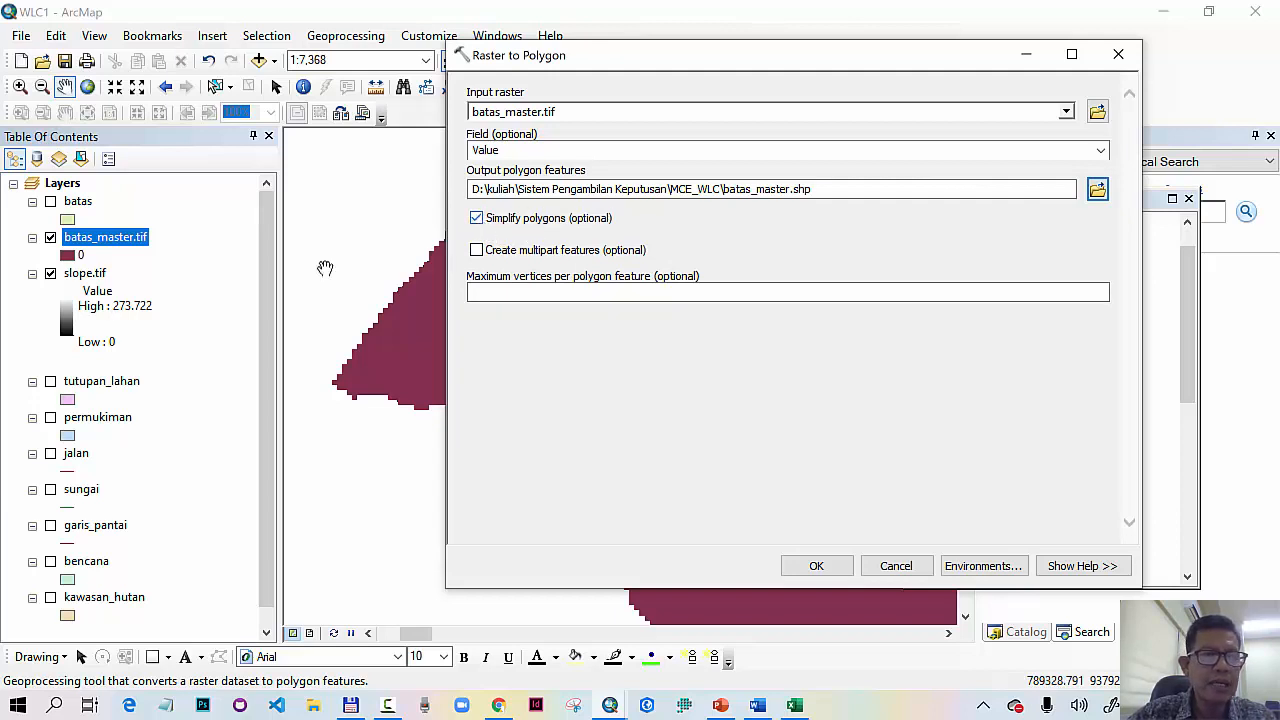
Step: Turn off polygon simplification, run the Raster to Polygon conversion and close the toolbox
click(476, 218)
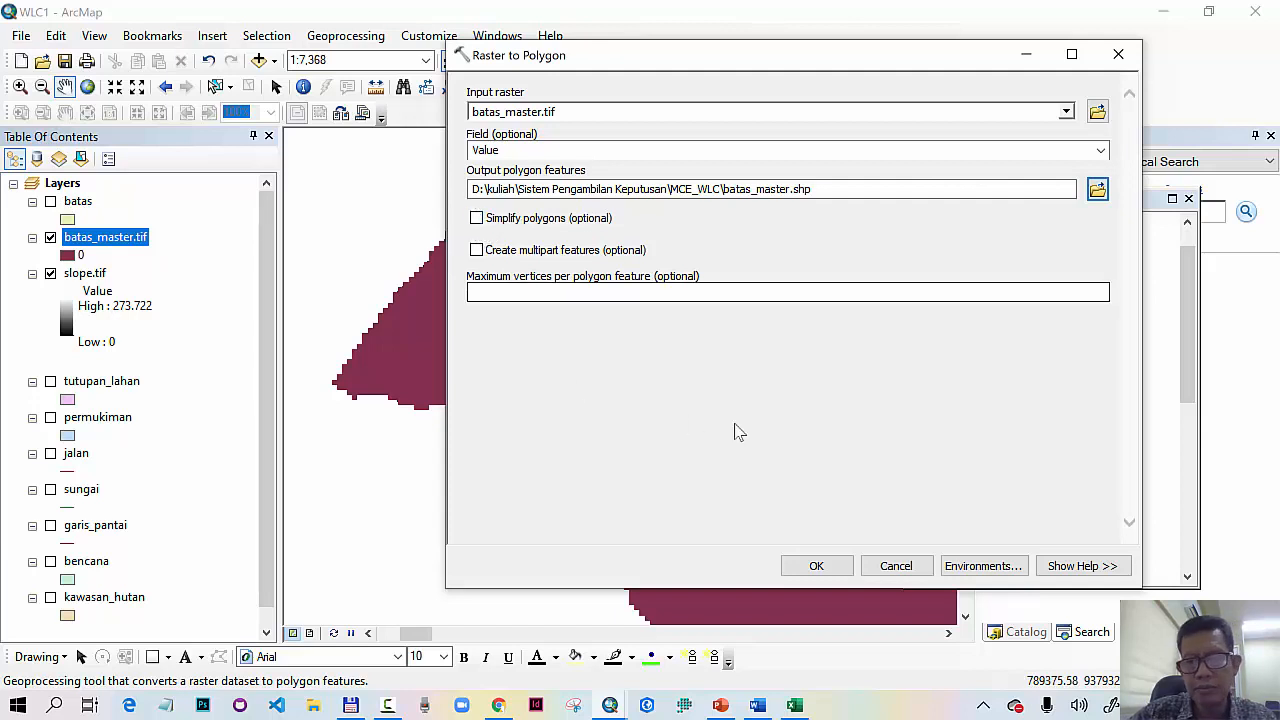
click(815, 567)
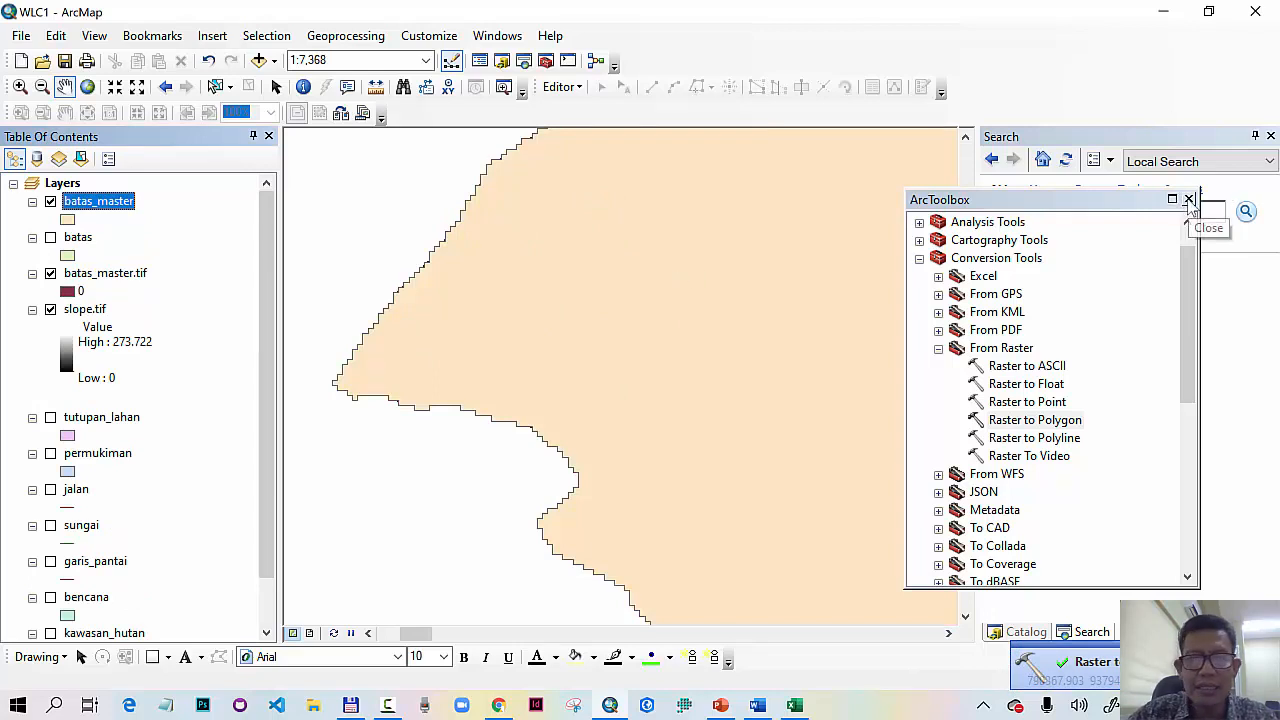
click(1189, 200)
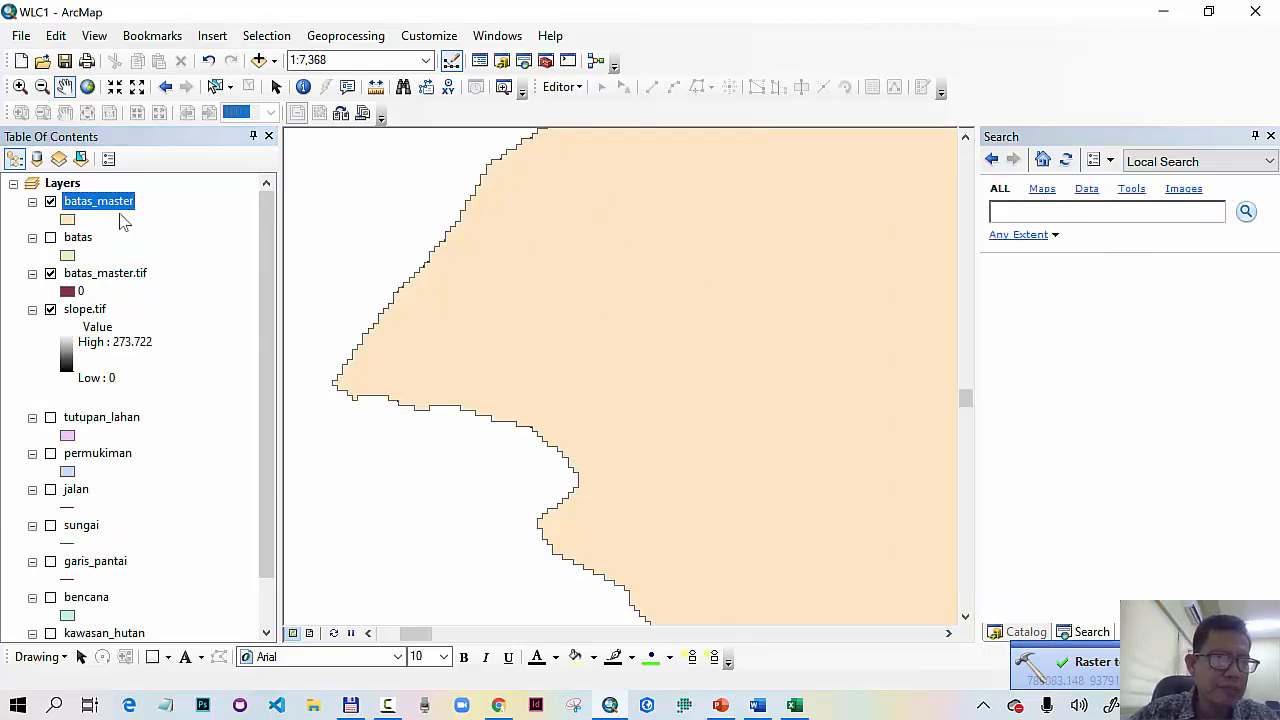
Step: Remove the batas polygon layer from the map, leaving the batas_master layers in place
right_click(120, 213)
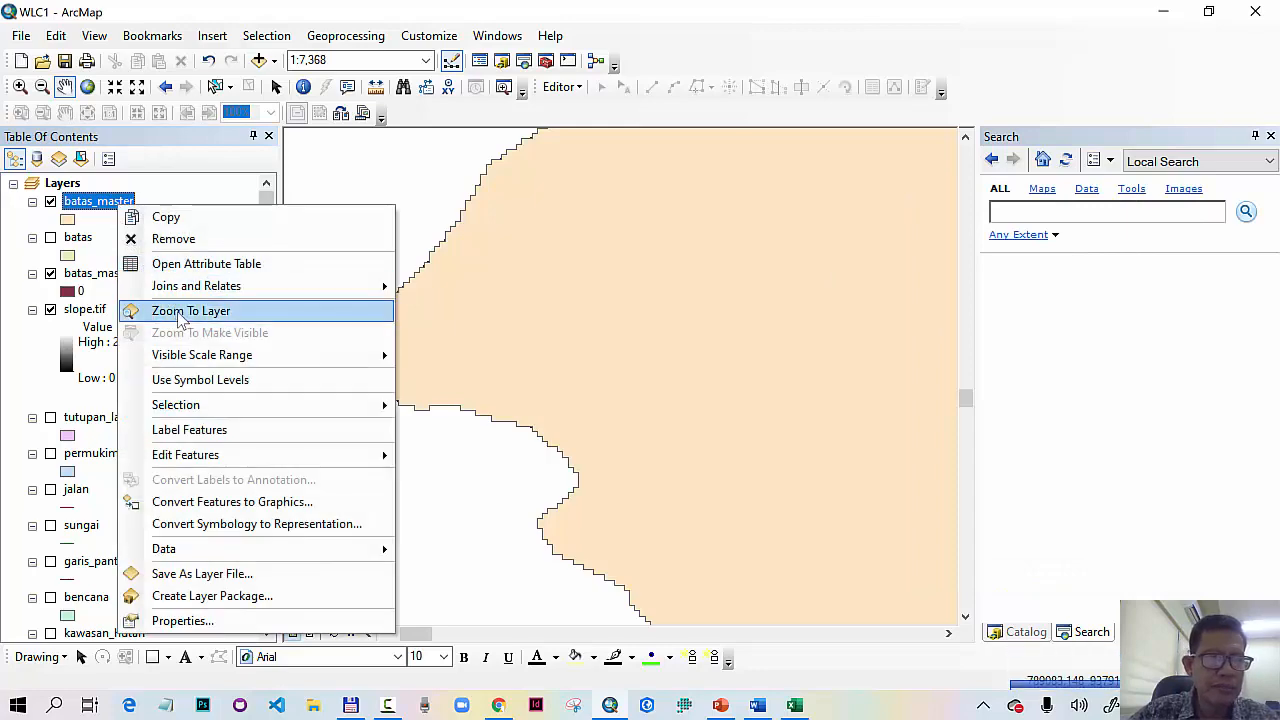
click(185, 310)
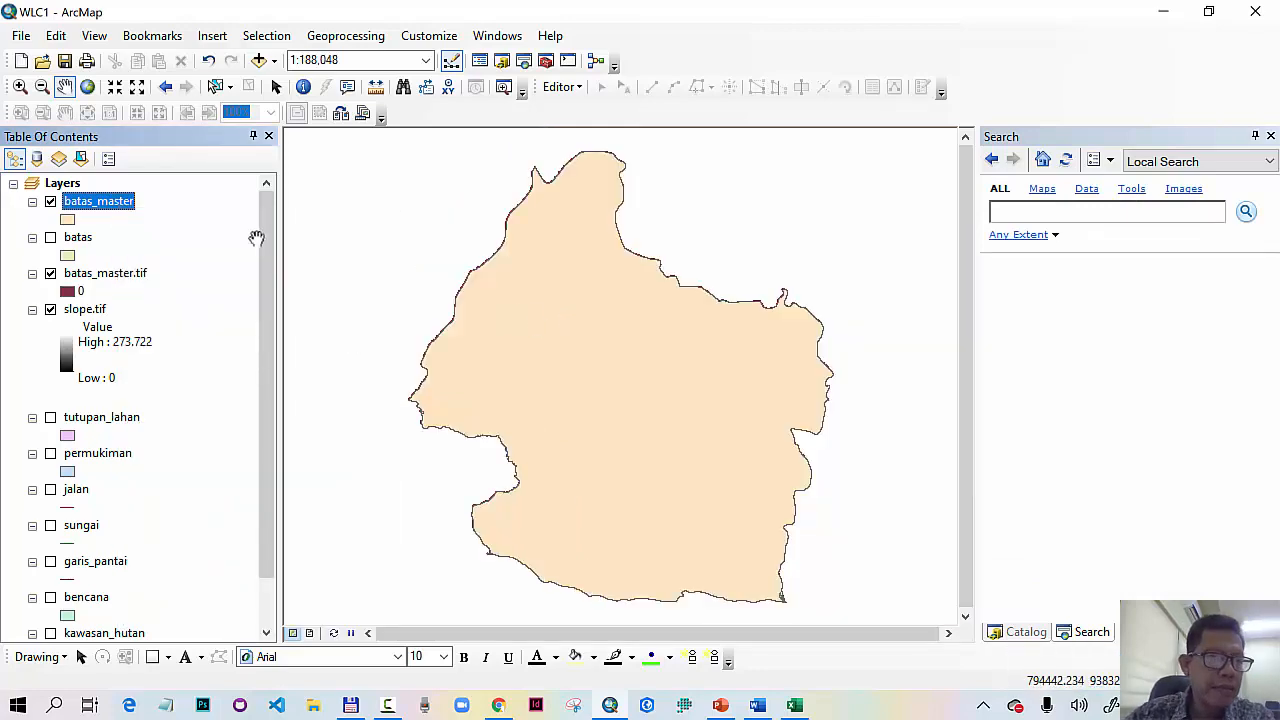
right_click(84, 241)
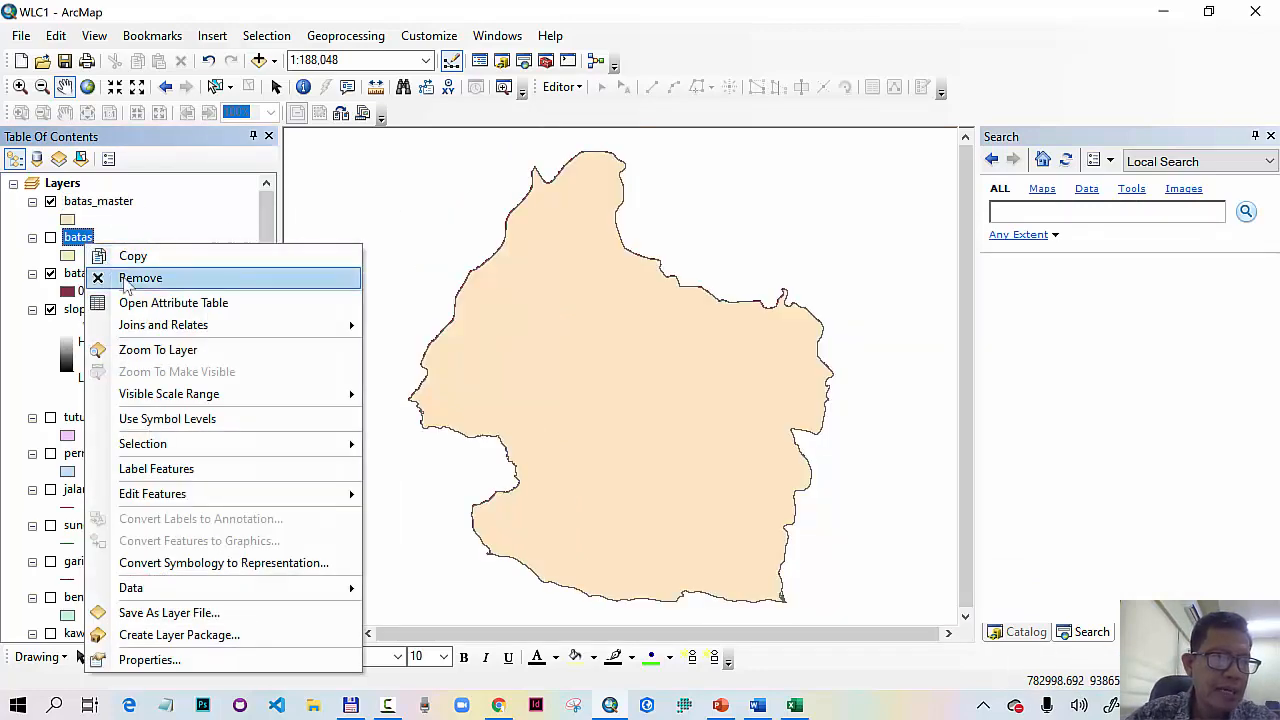
click(127, 280)
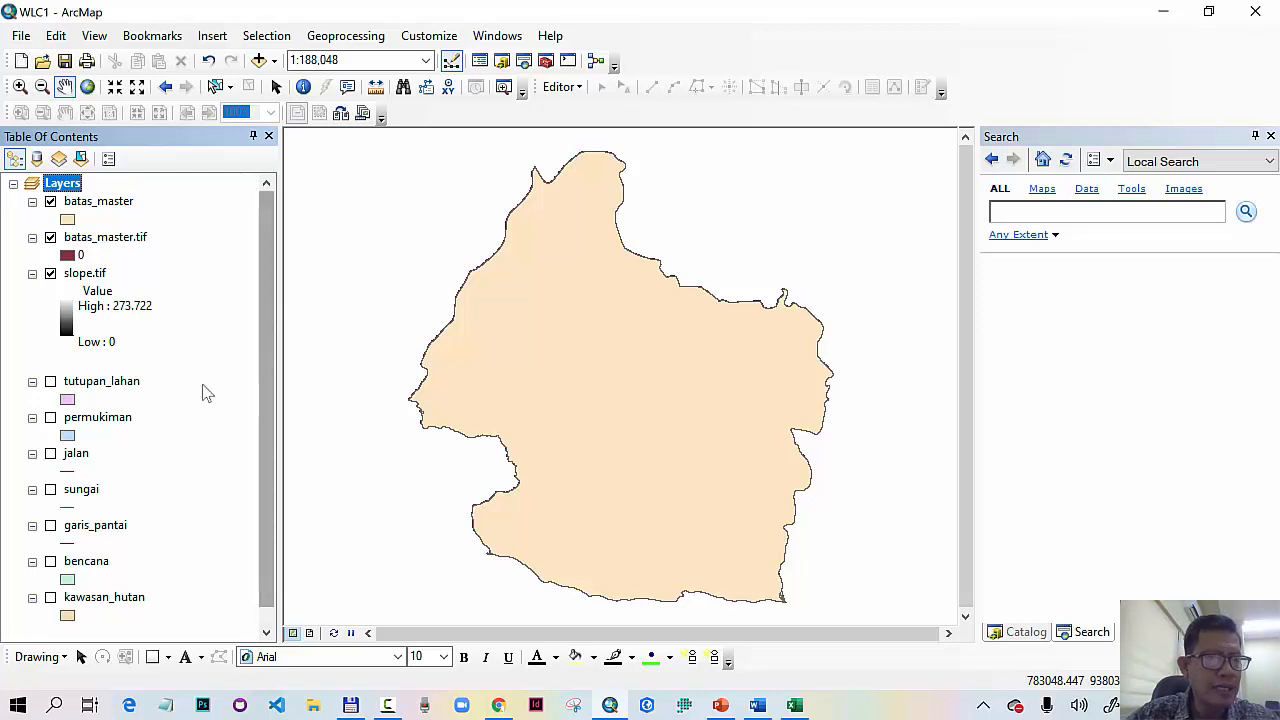
Step: Check the source properties of slope.tif, including its cell size, extent and spatial reference
click(82, 275)
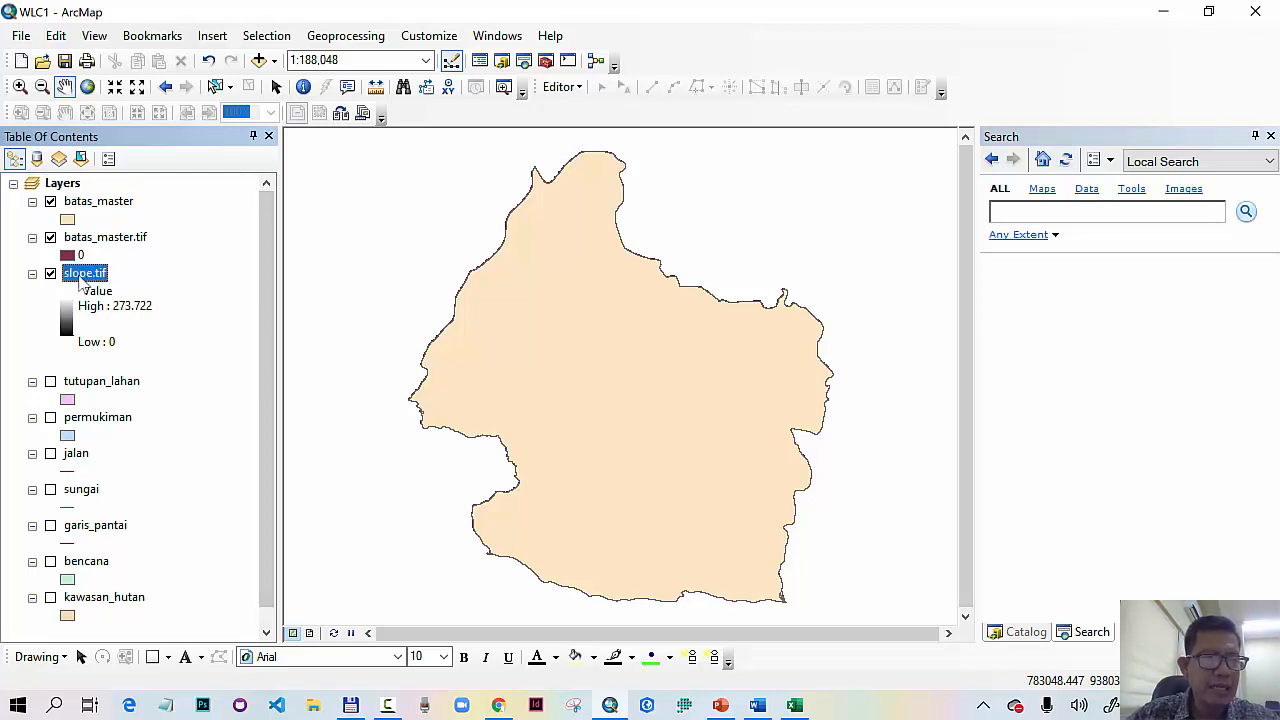
right_click(81, 283)
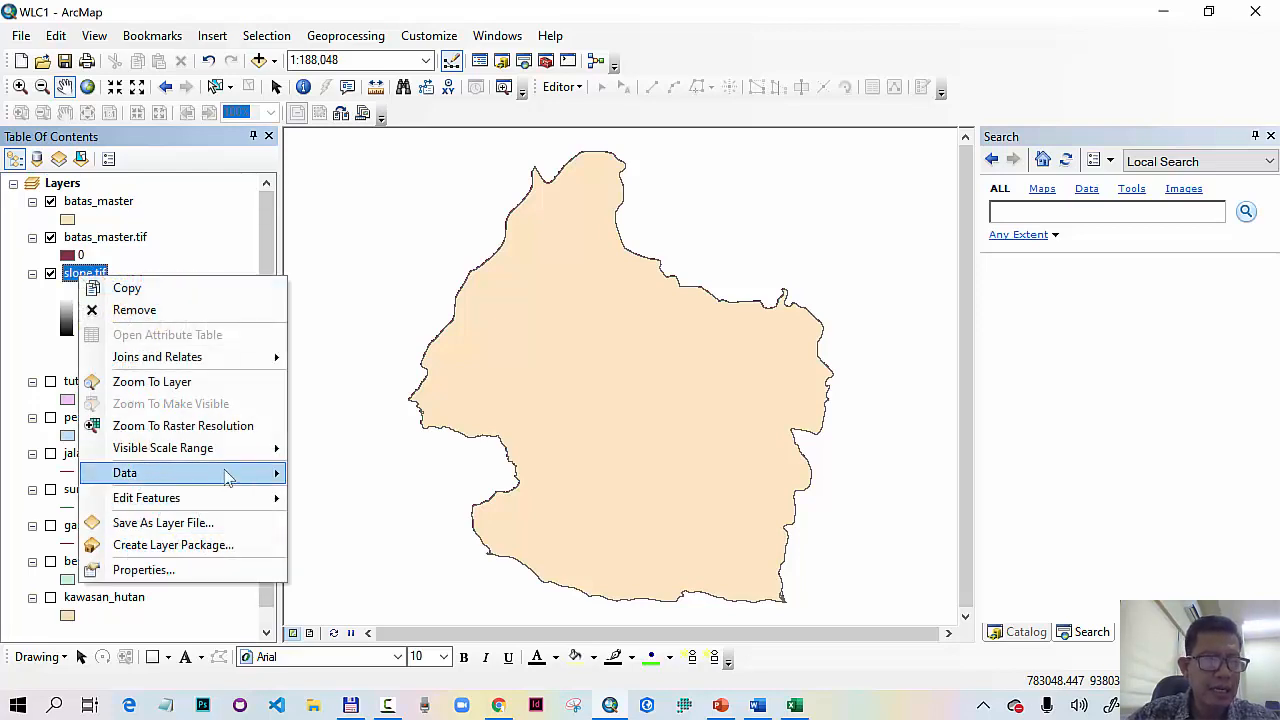
mouse_move(222, 472)
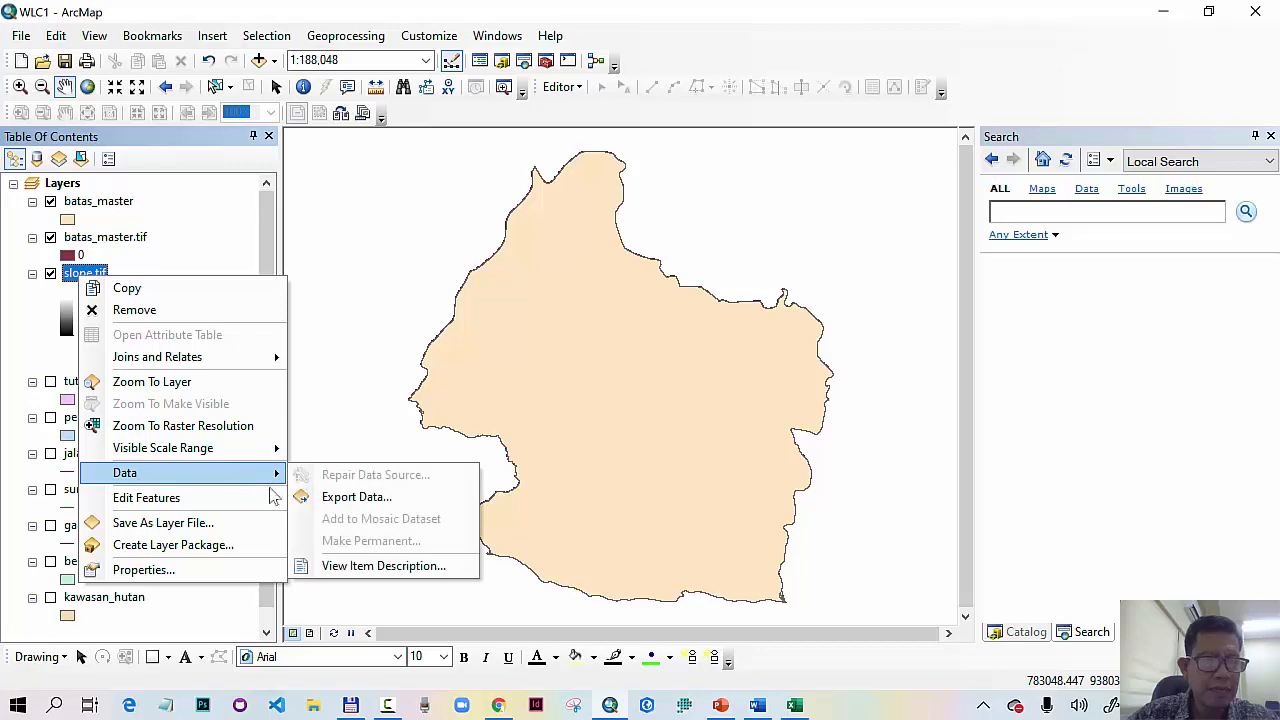
click(206, 569)
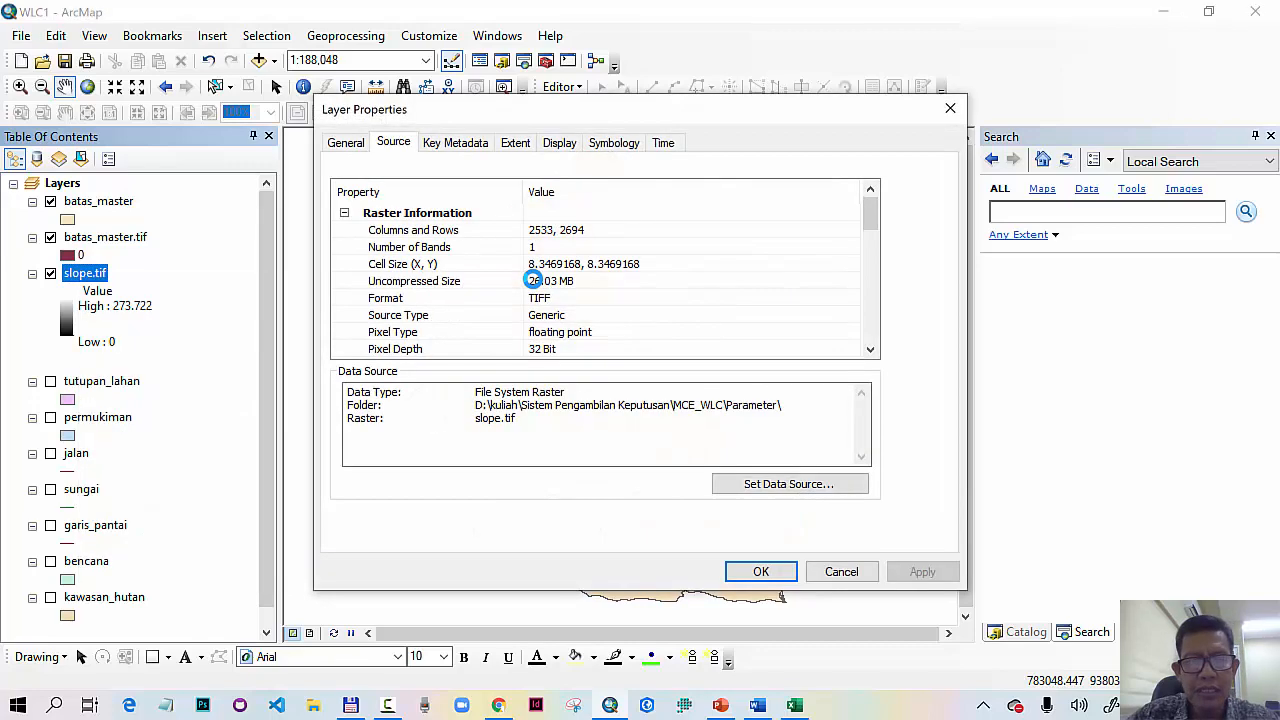
scroll(630, 270, down, 3)
scroll(645, 278, down, 2)
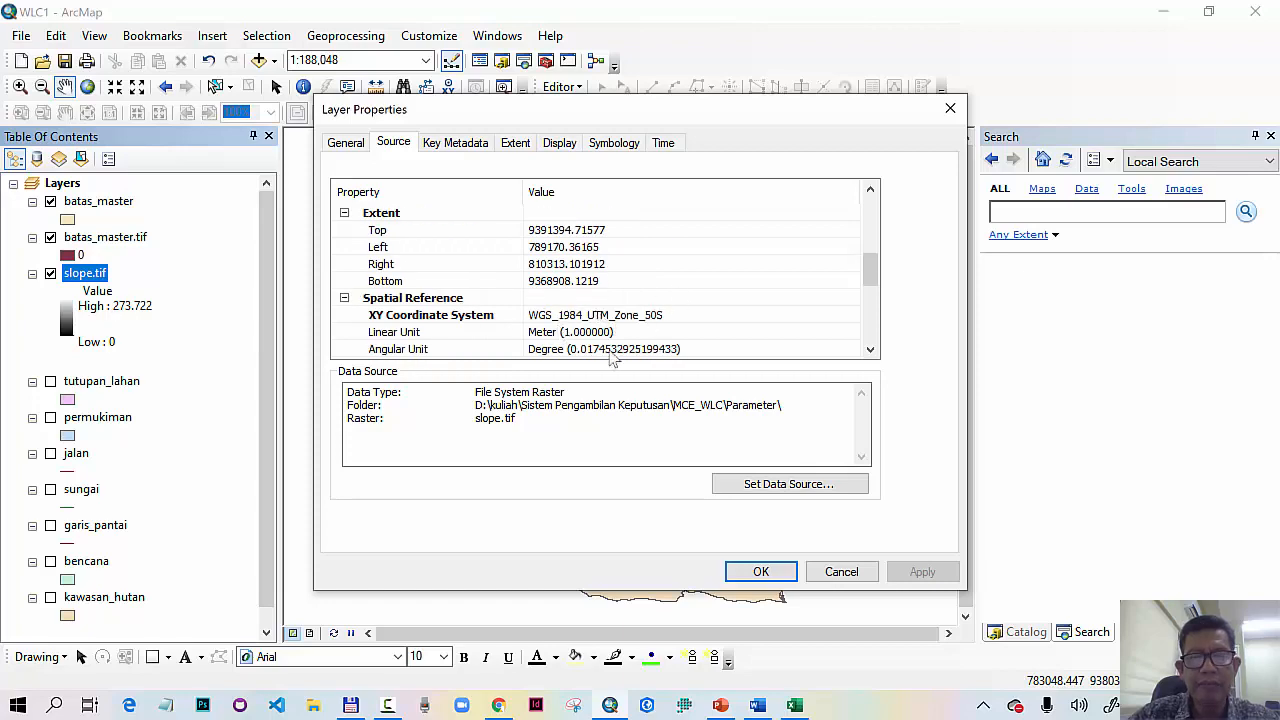
click(841, 572)
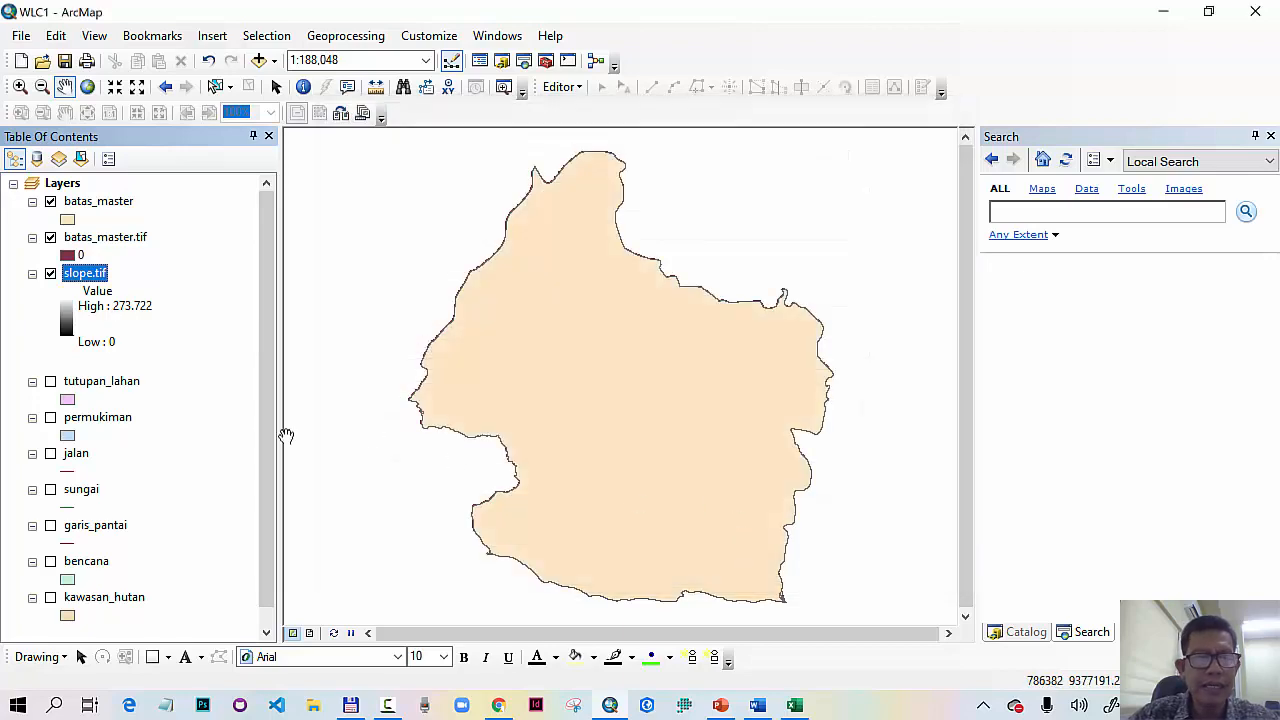
Step: Start a raster data export of slope.tif and set its output location to the rasterisasi folder
right_click(90, 280)
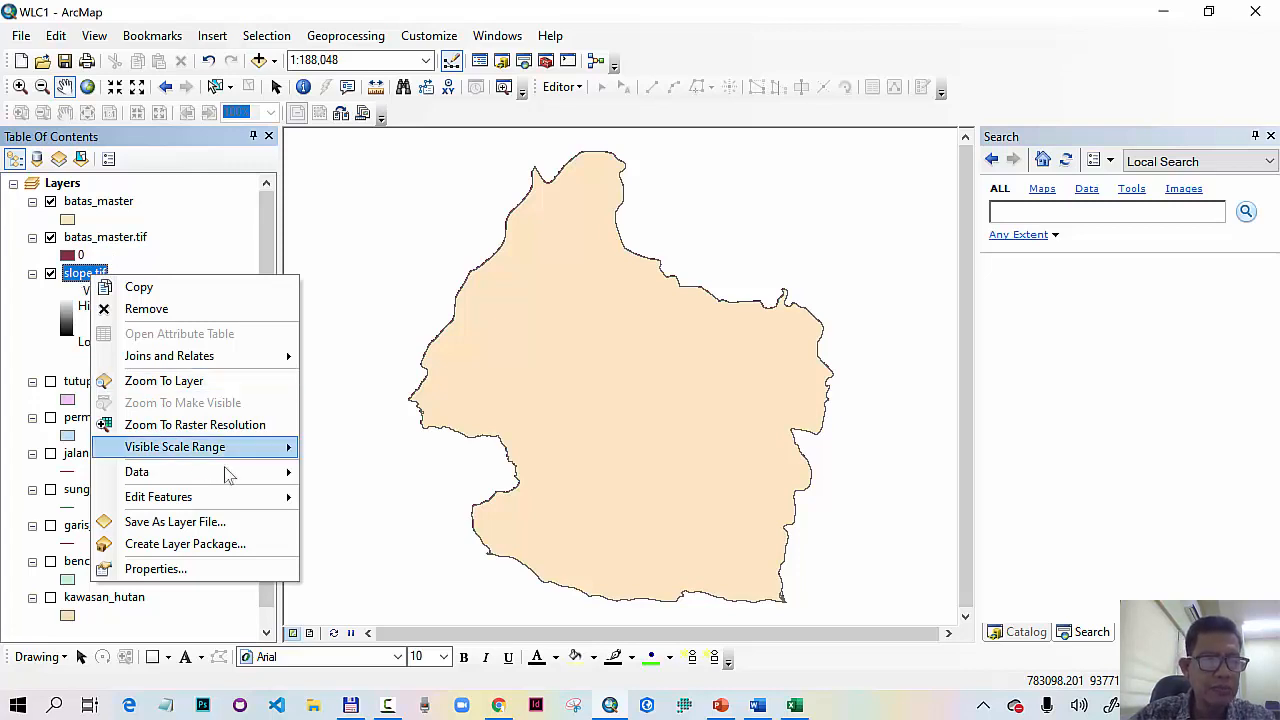
mouse_move(278, 476)
click(393, 497)
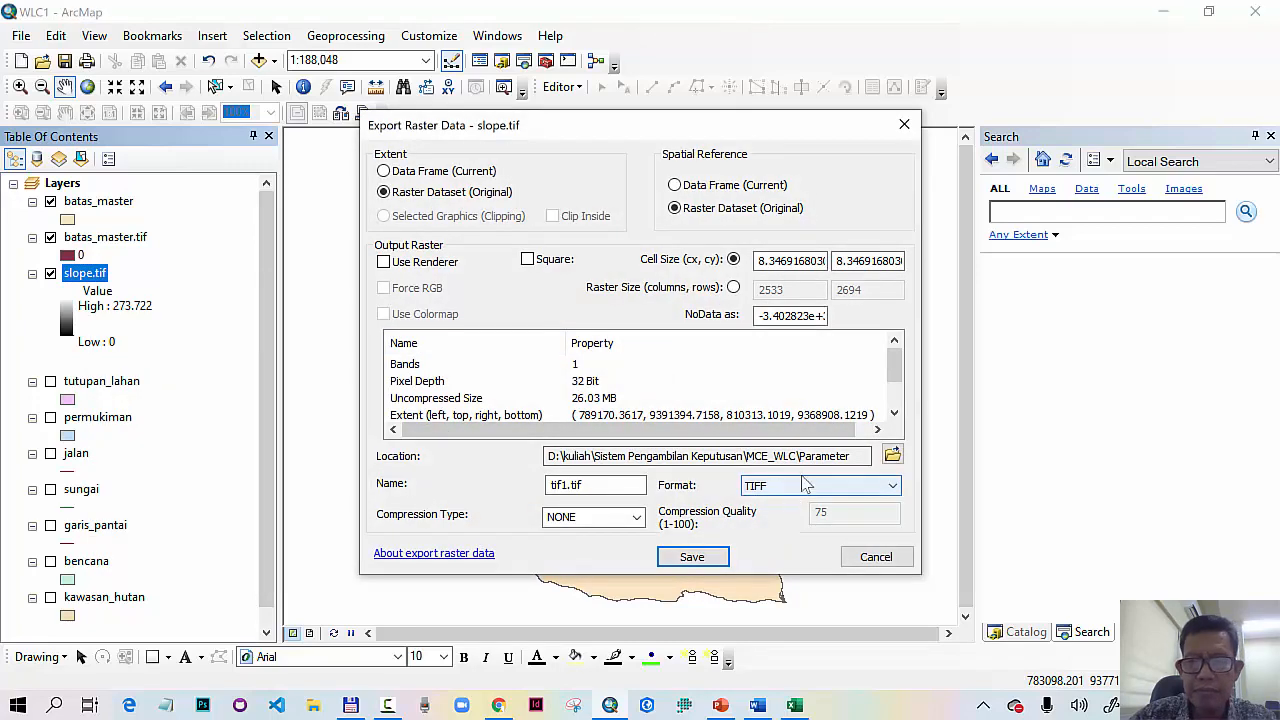
click(892, 455)
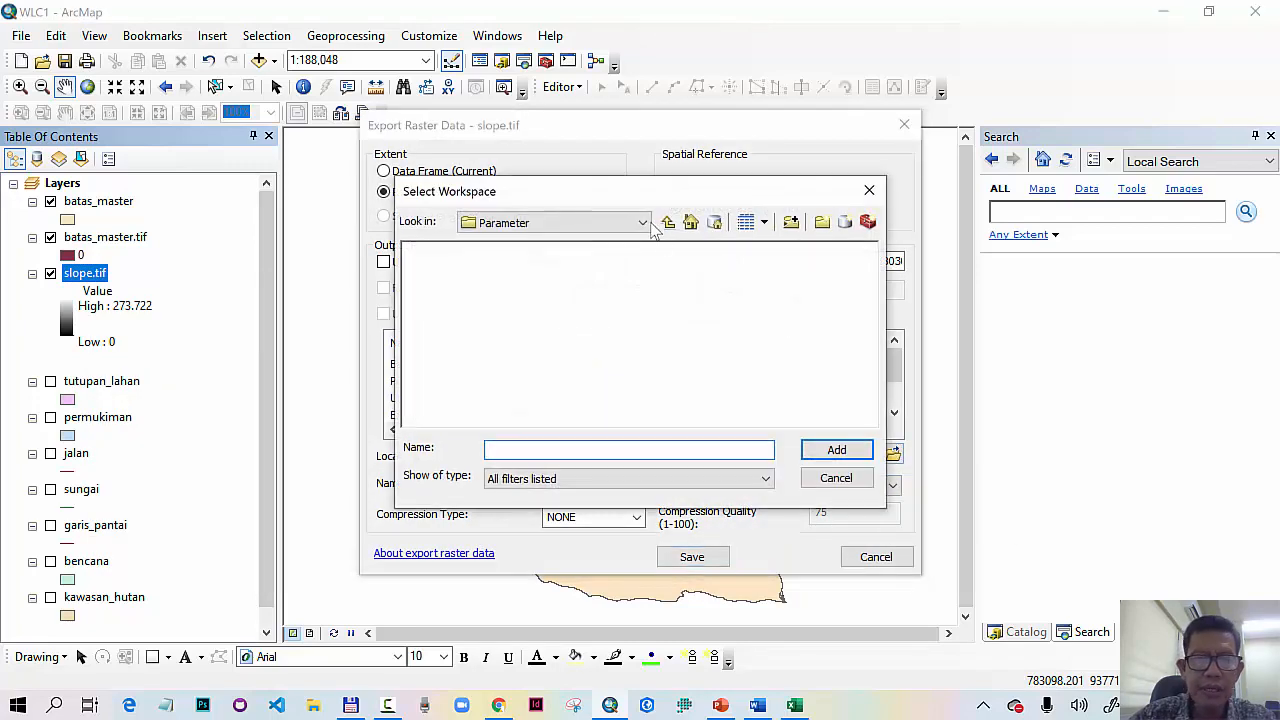
click(667, 222)
double_click(455, 290)
click(516, 452)
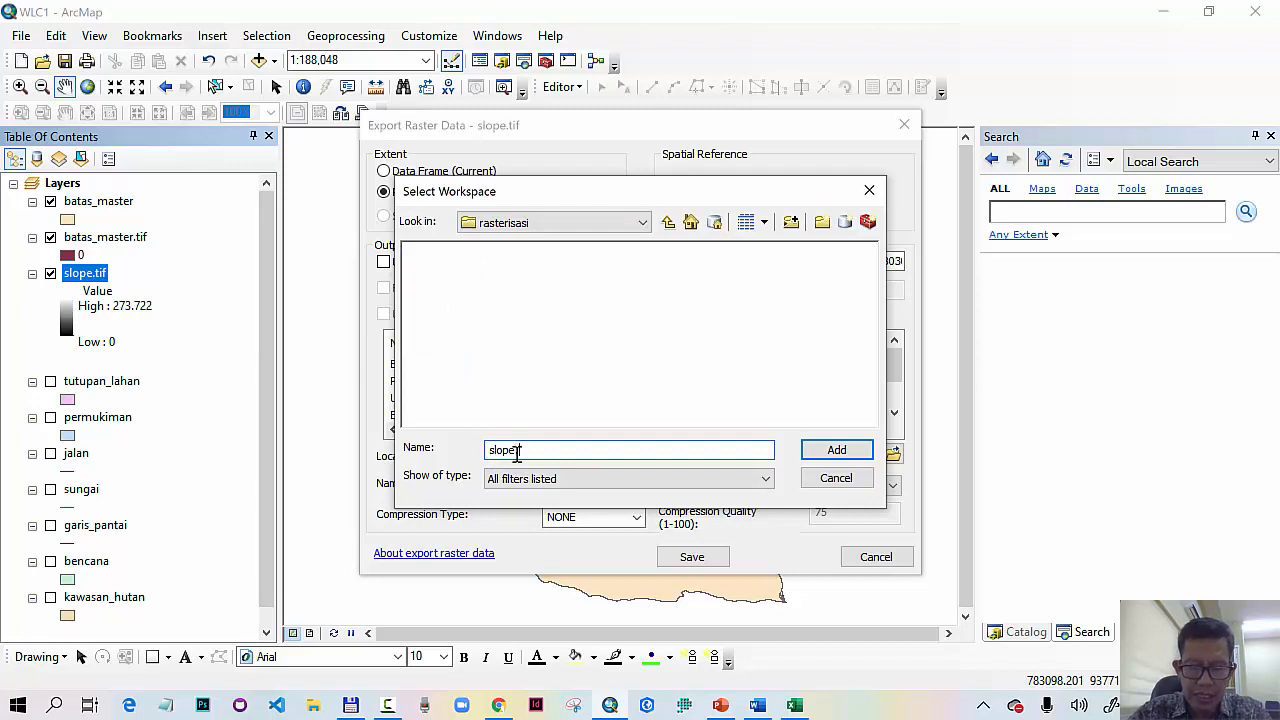
click(845, 452)
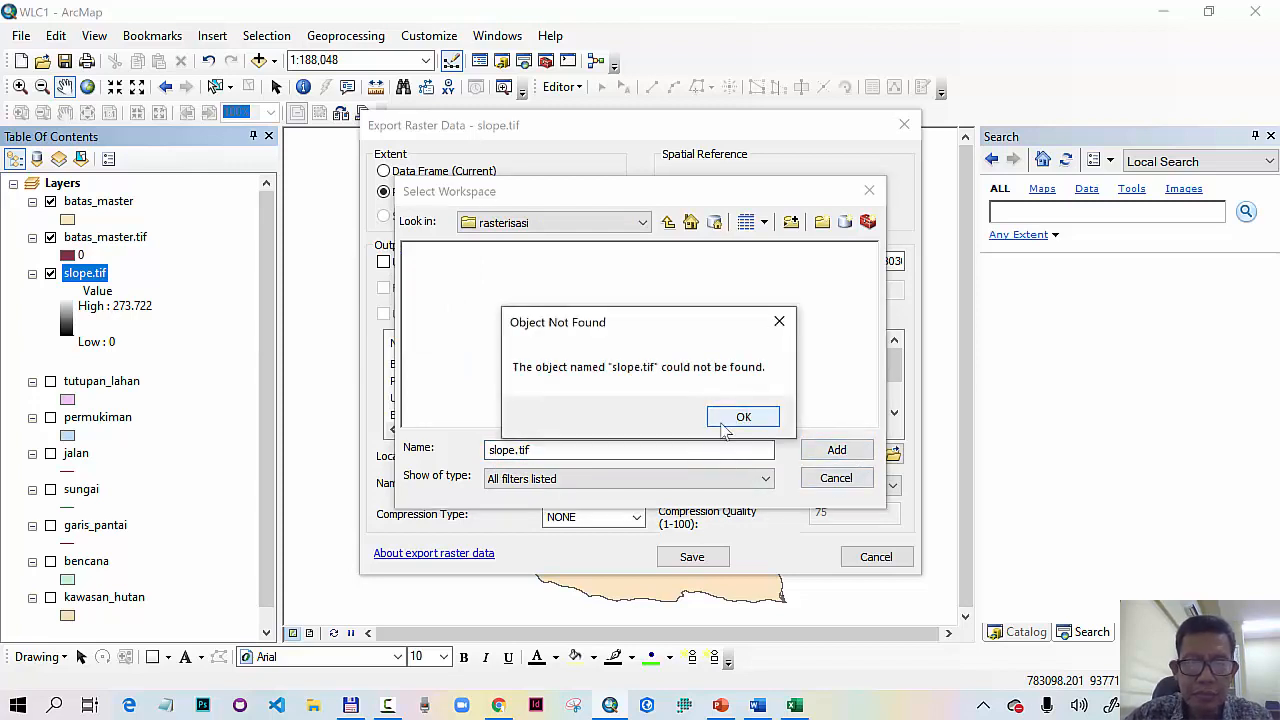
click(740, 418)
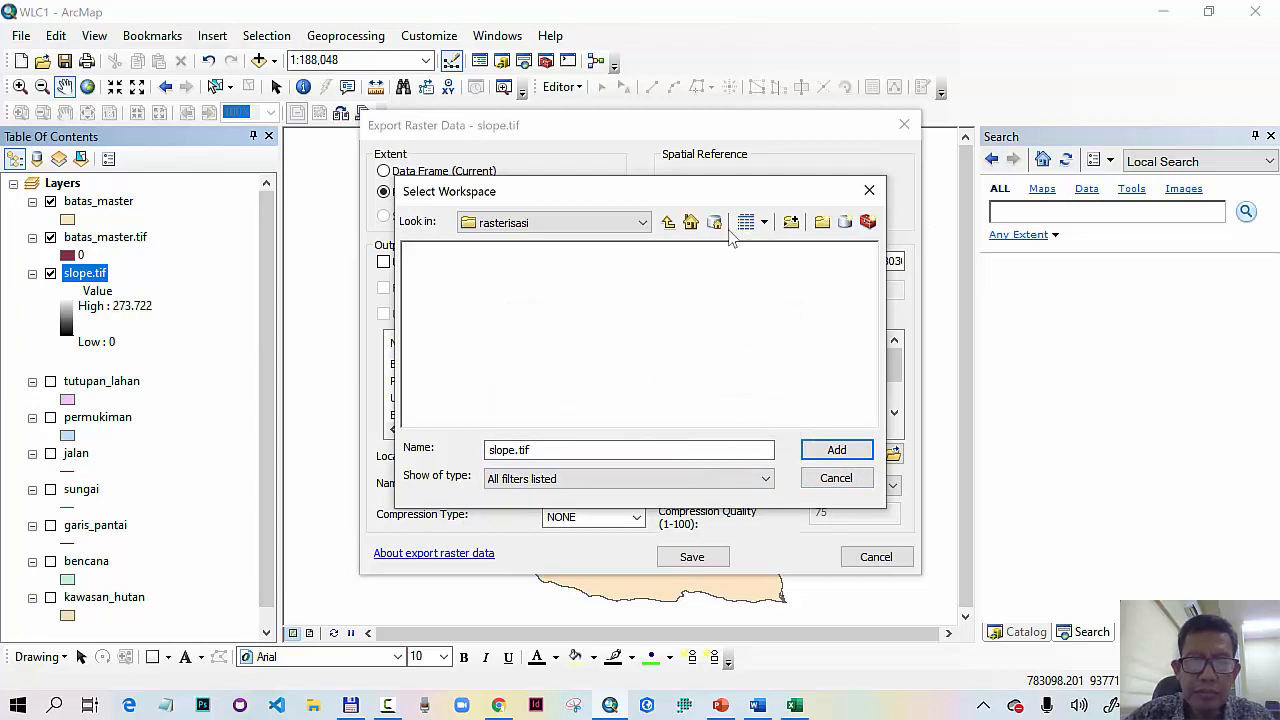
click(668, 222)
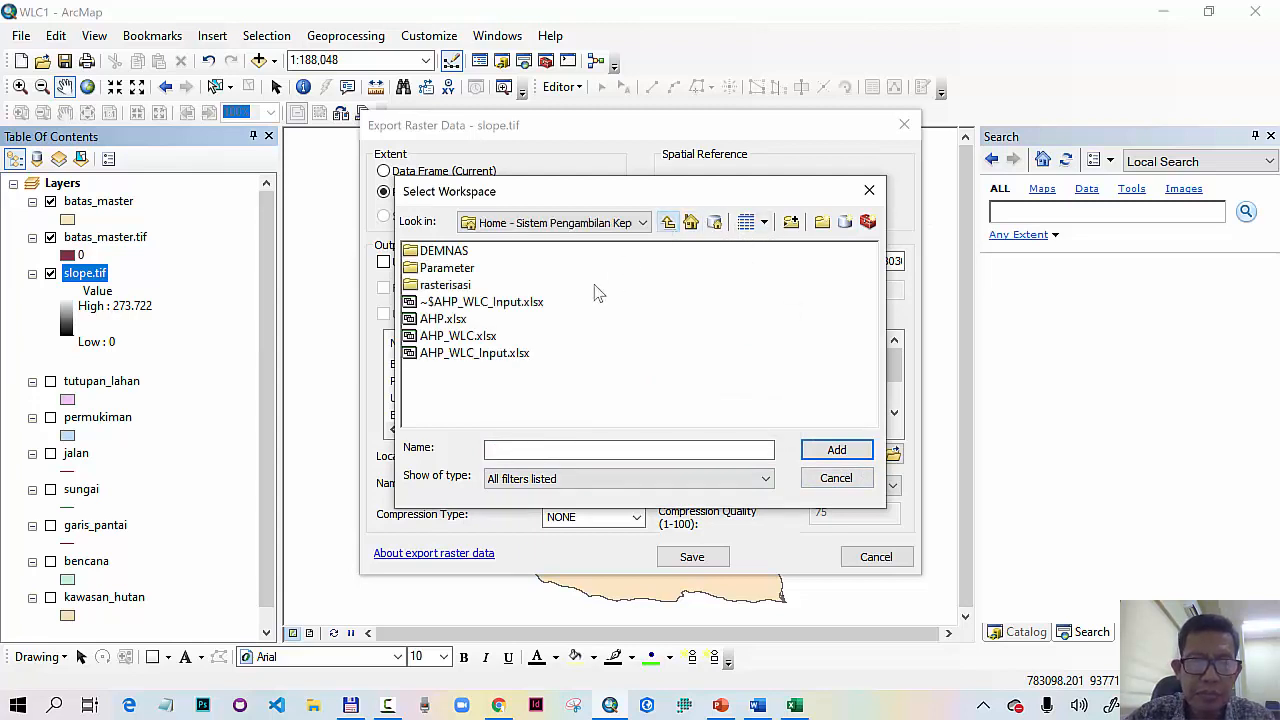
click(447, 286)
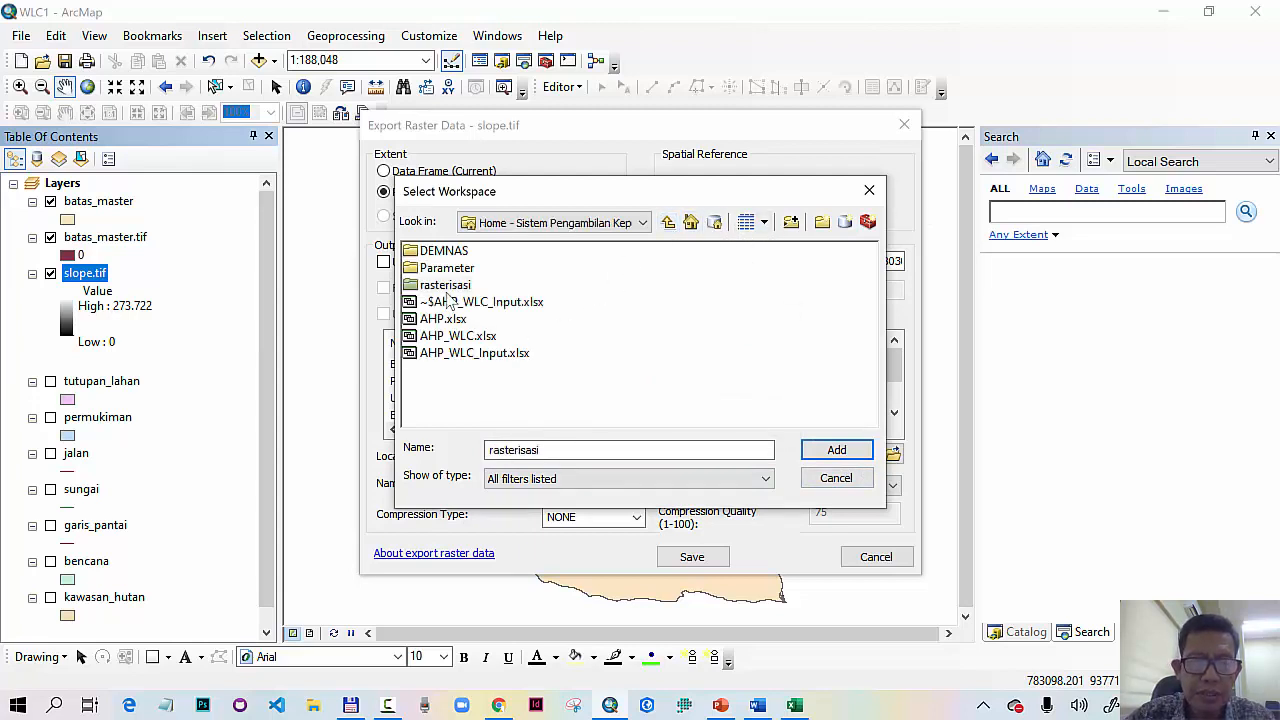
click(829, 455)
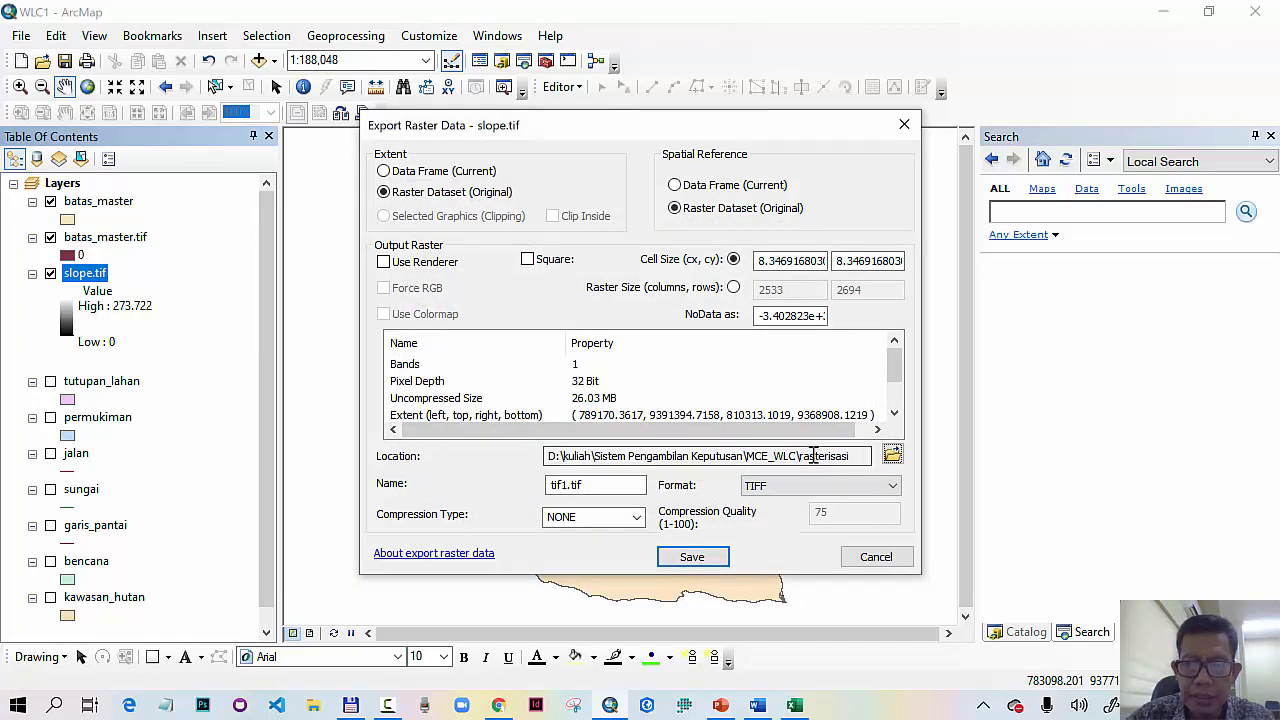
Step: Export the raster as slope.tif in TIFF format and add it to the map in place of the original slope.tif layer
drag(586, 486, 531, 472)
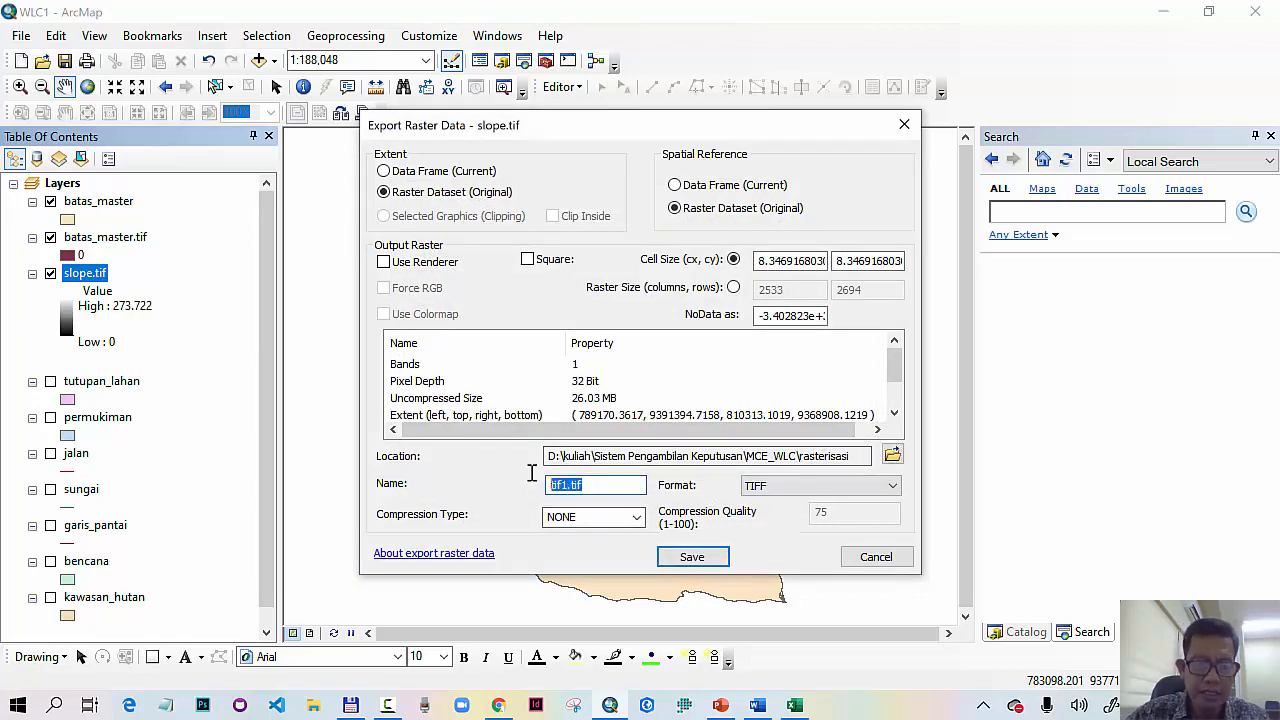
text(slope)
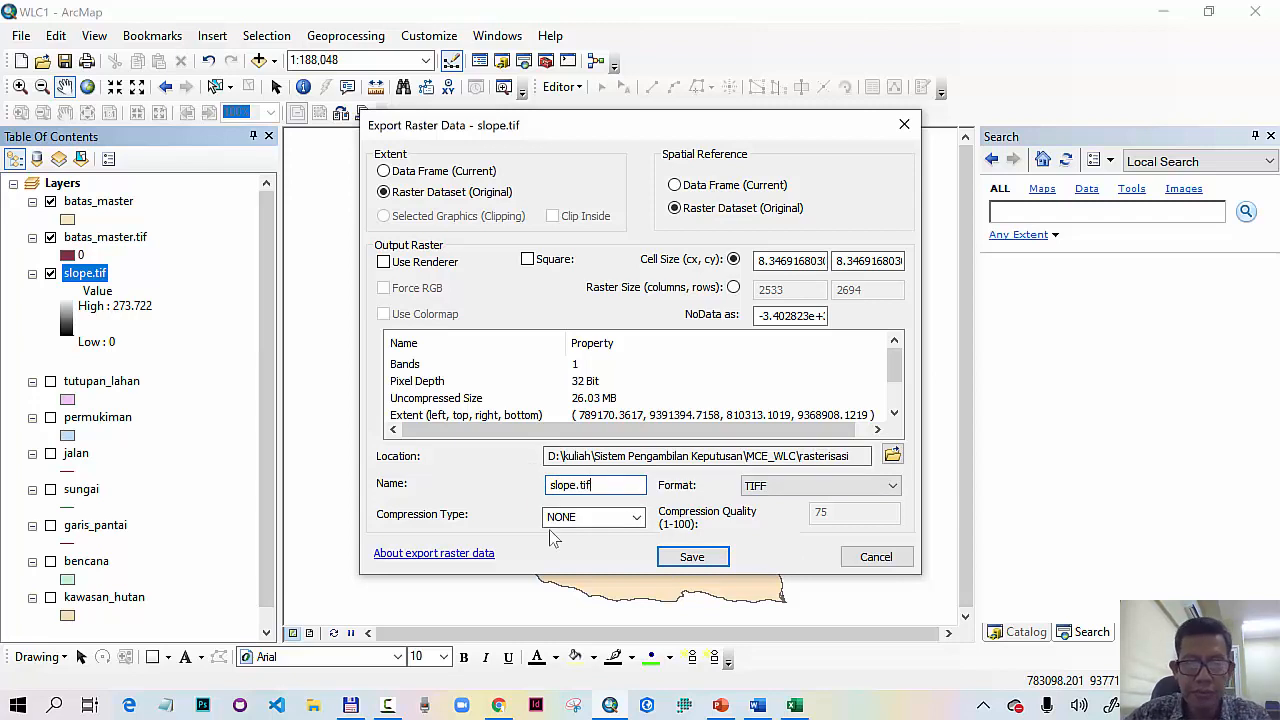
click(705, 562)
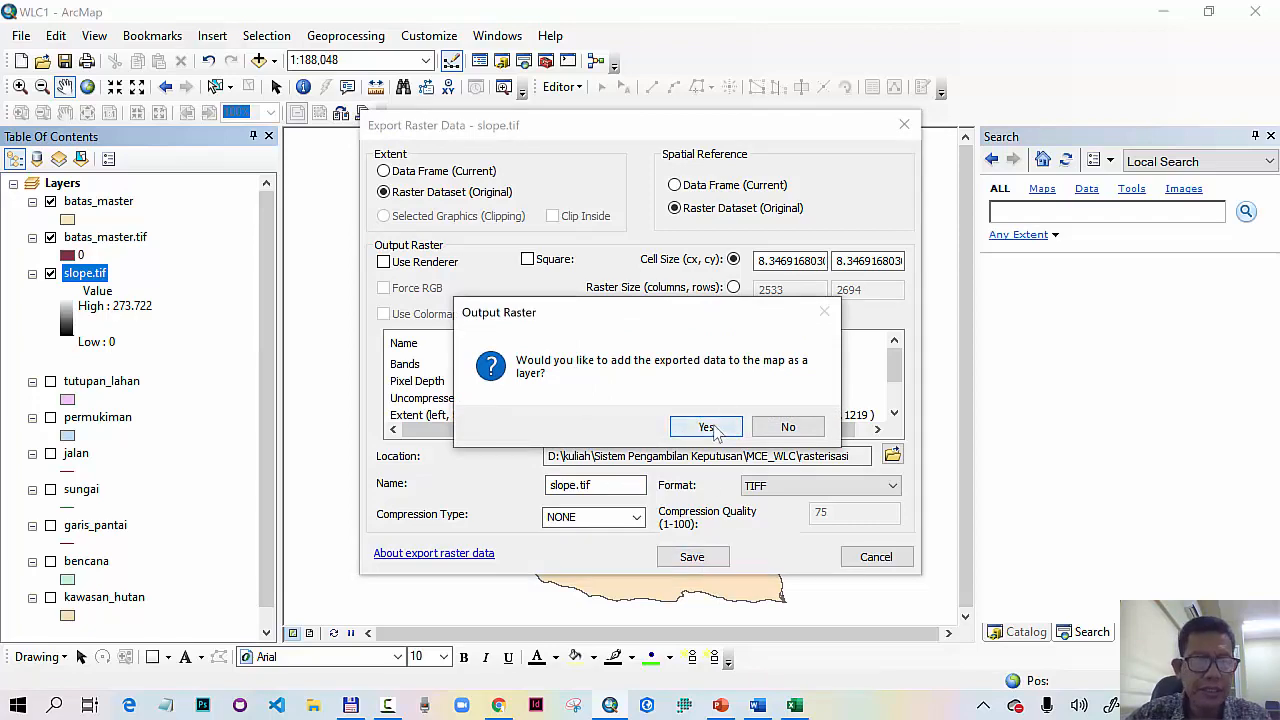
click(707, 427)
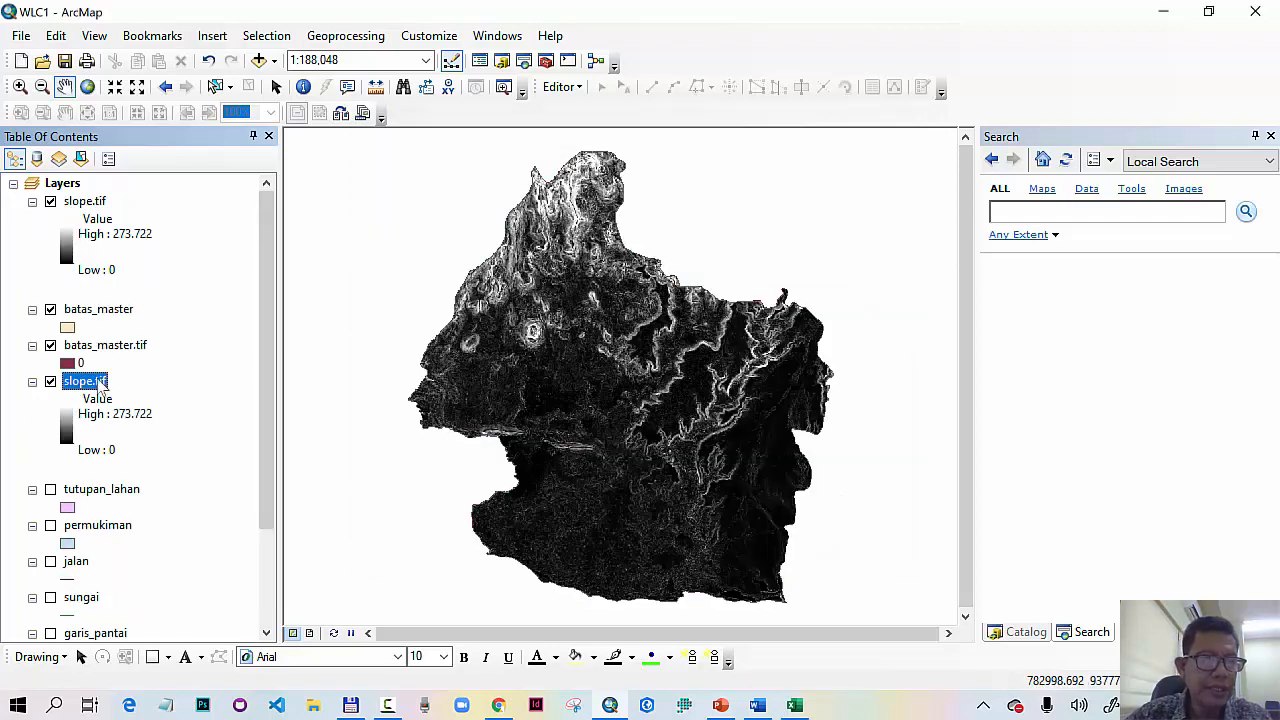
right_click(100, 390)
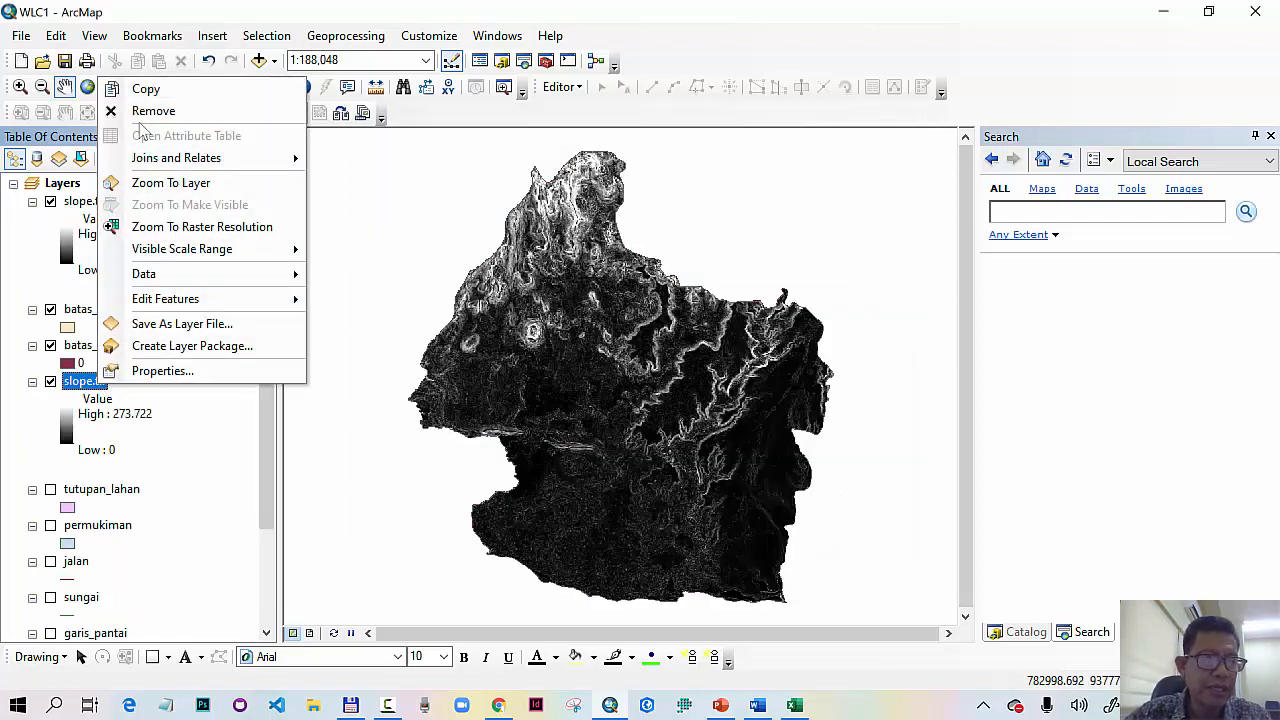
click(142, 108)
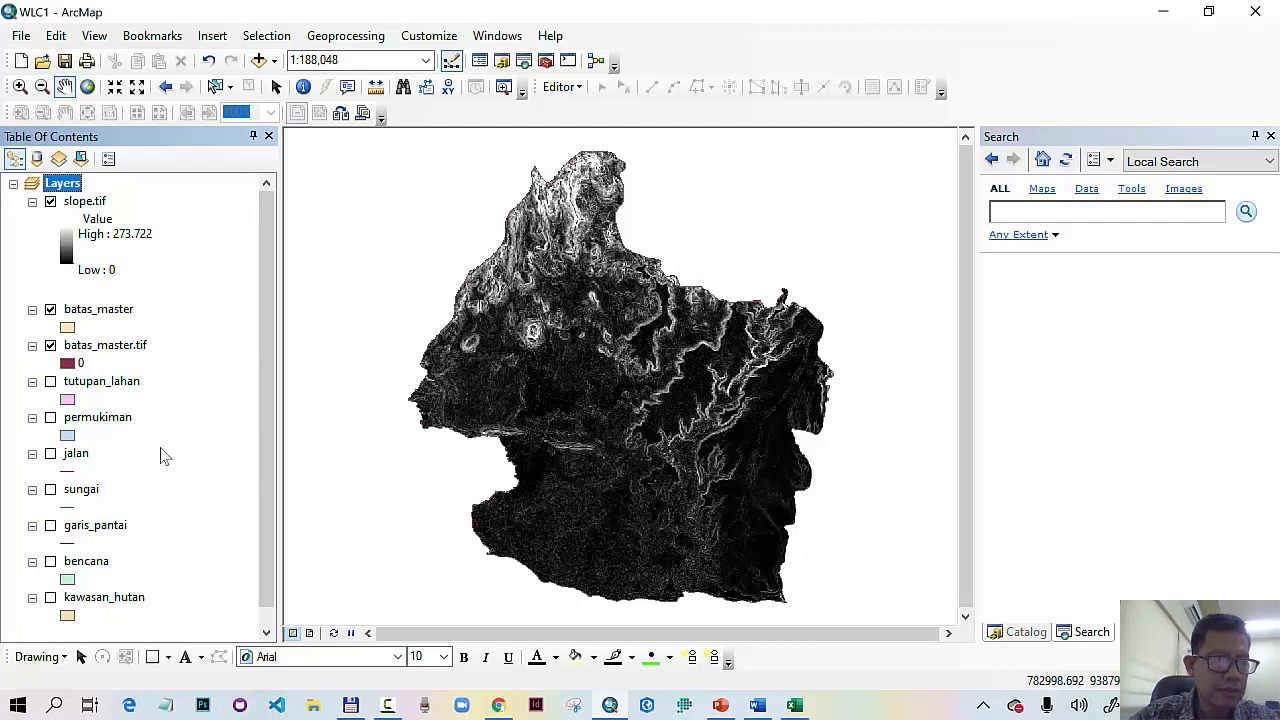
Step: Open the attribute table of the tutupan_lahan layer and narrow its window to fit the columns
click(116, 386)
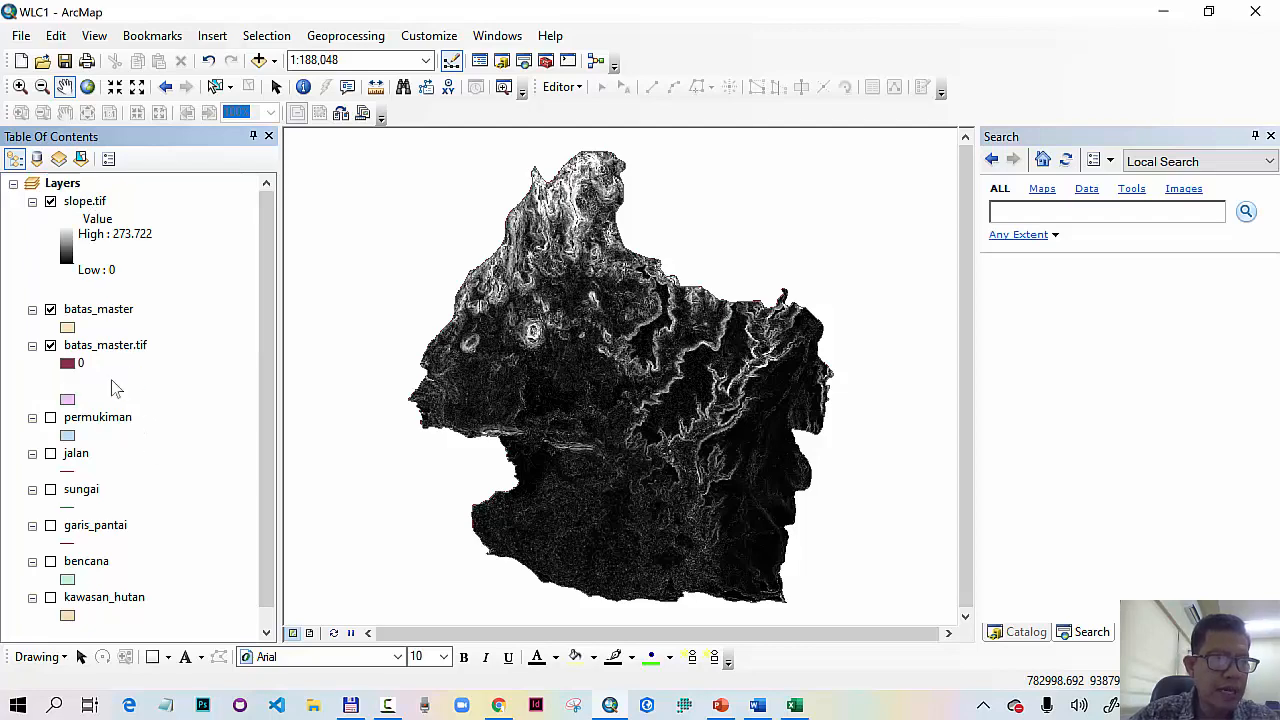
right_click(114, 386)
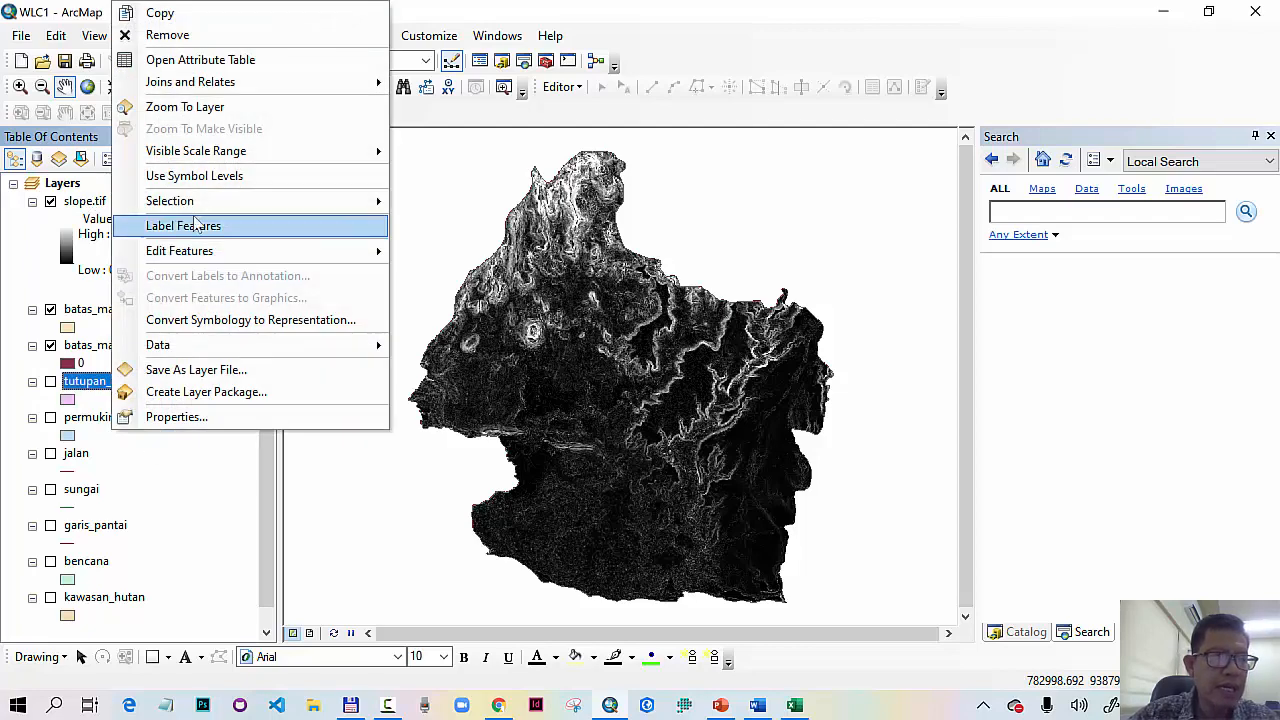
click(240, 59)
drag(779, 95, 559, 166)
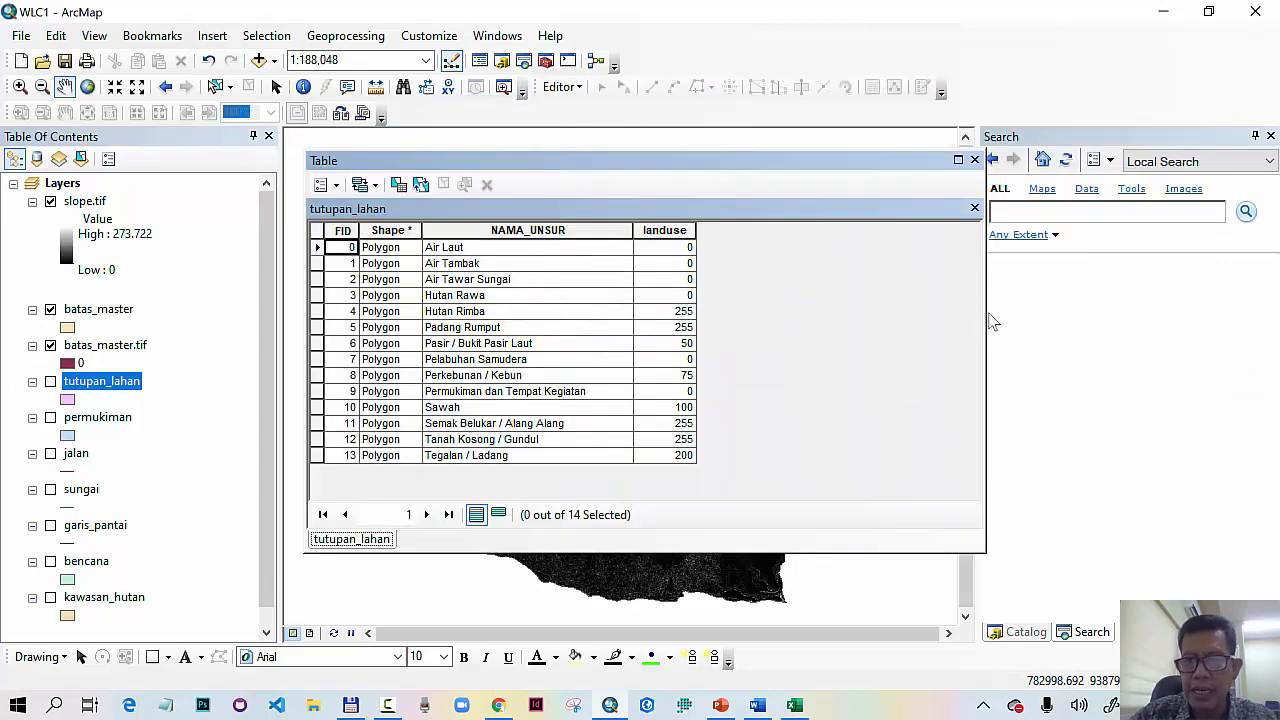
drag(982, 332, 740, 357)
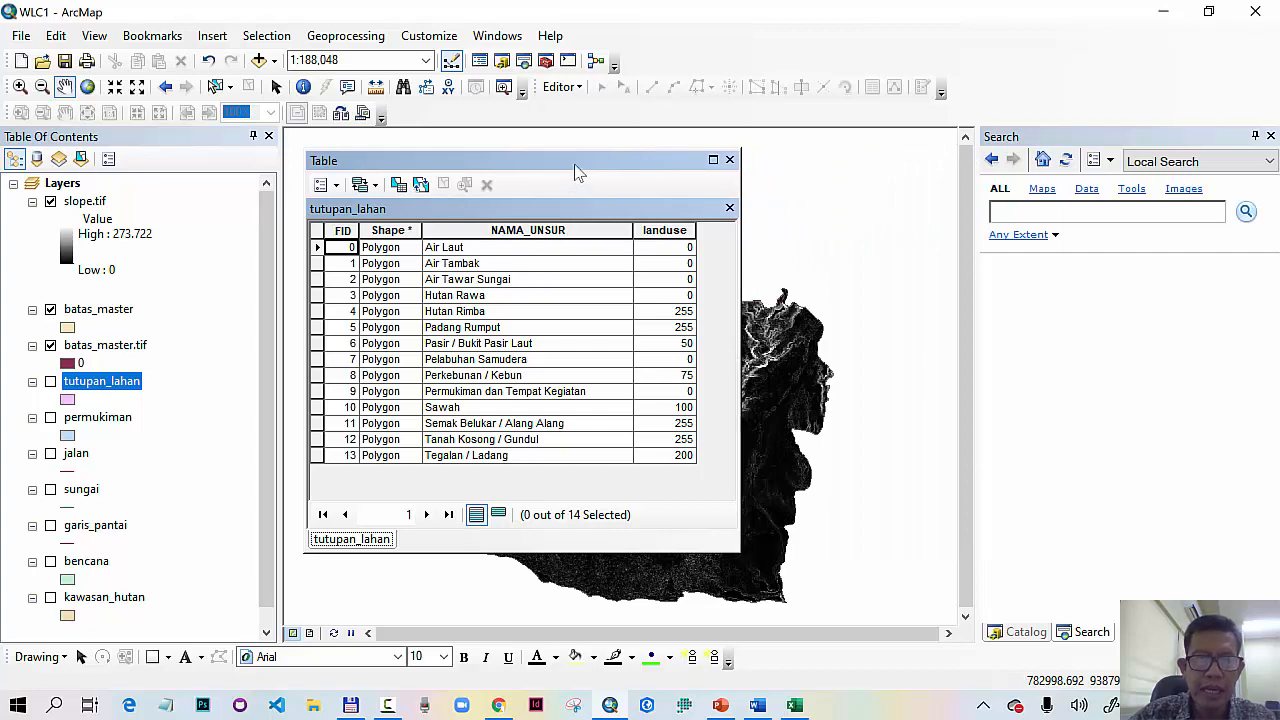
drag(596, 160, 637, 213)
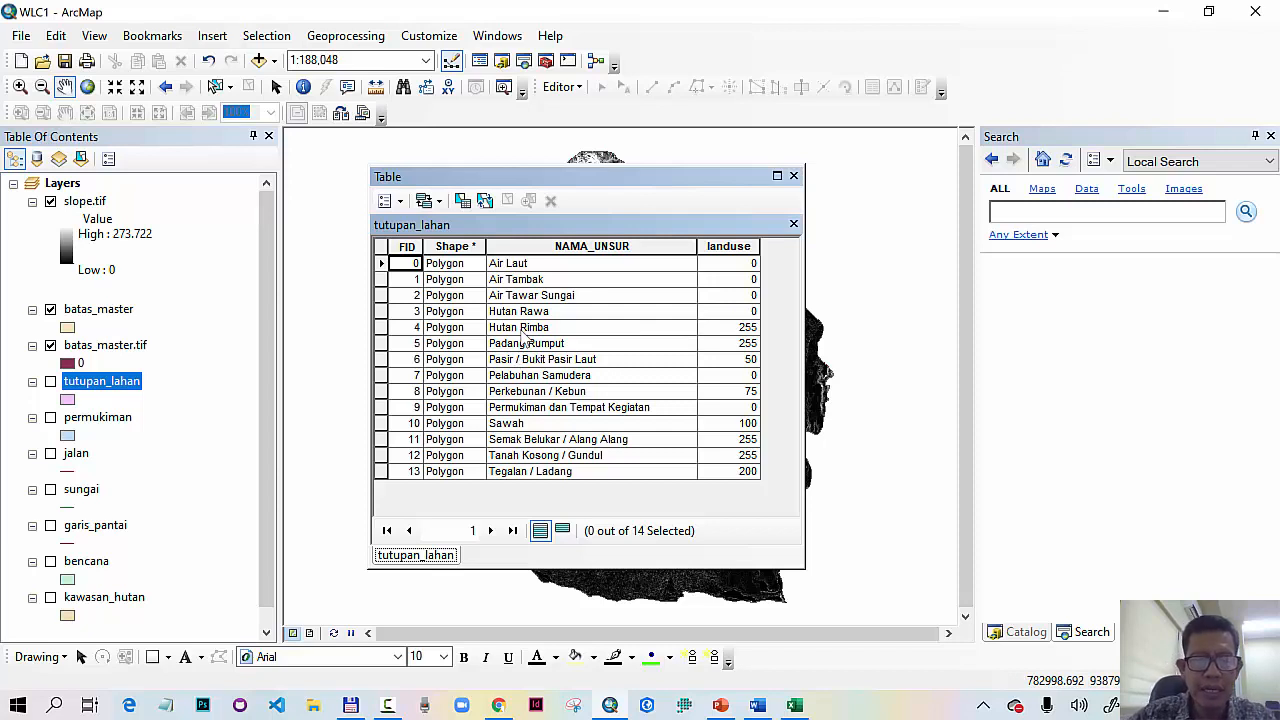
Step: Sort the tutupan_lahan records by landuse in ascending order, review the landuse values and close the table
click(728, 246)
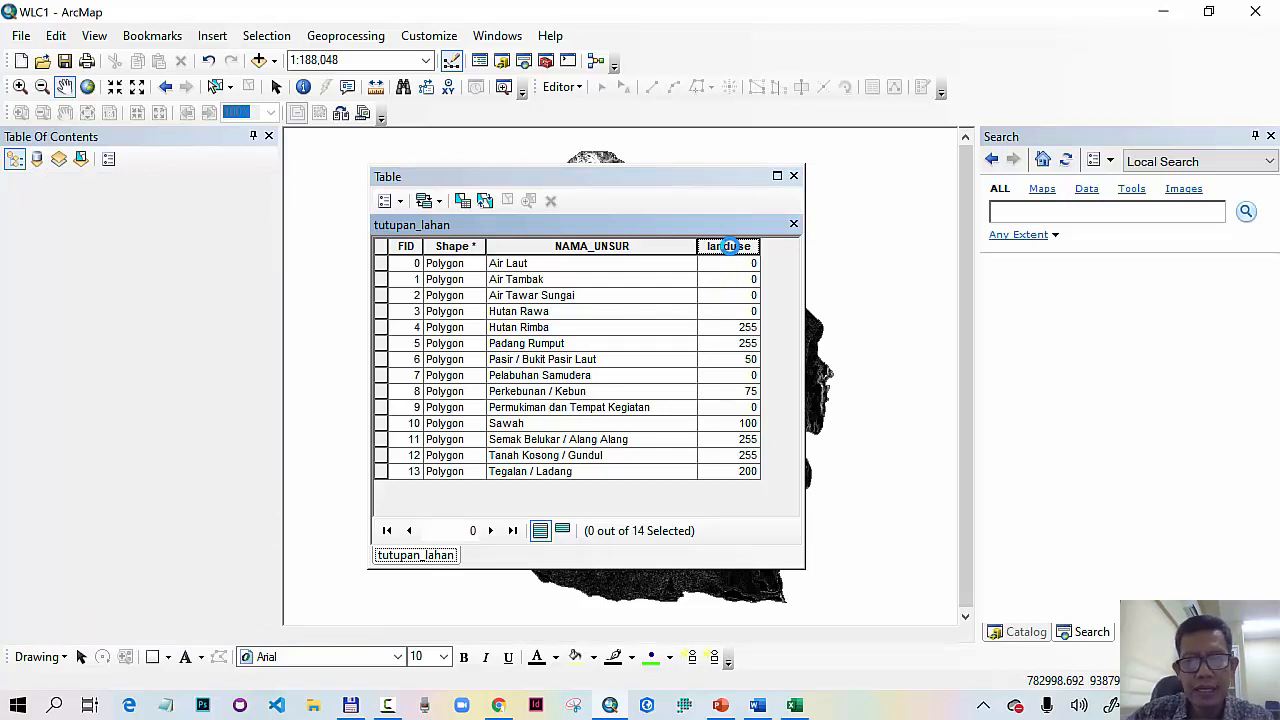
right_click(730, 246)
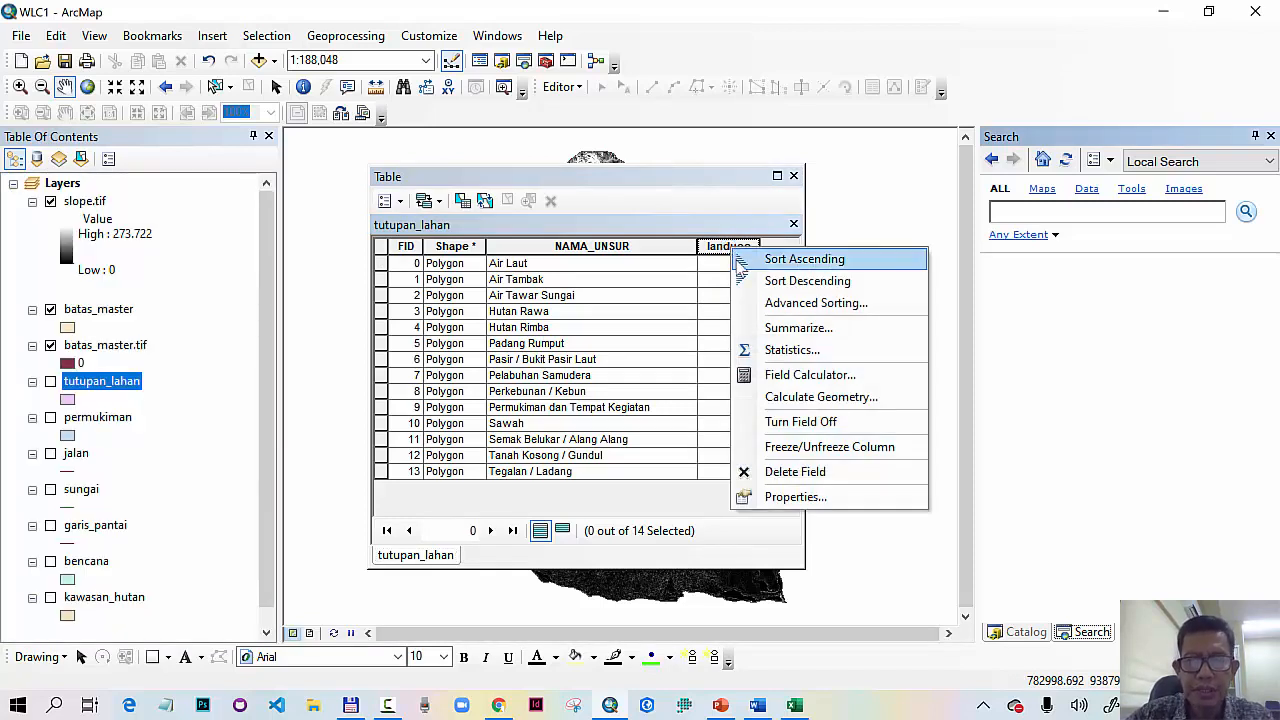
click(804, 259)
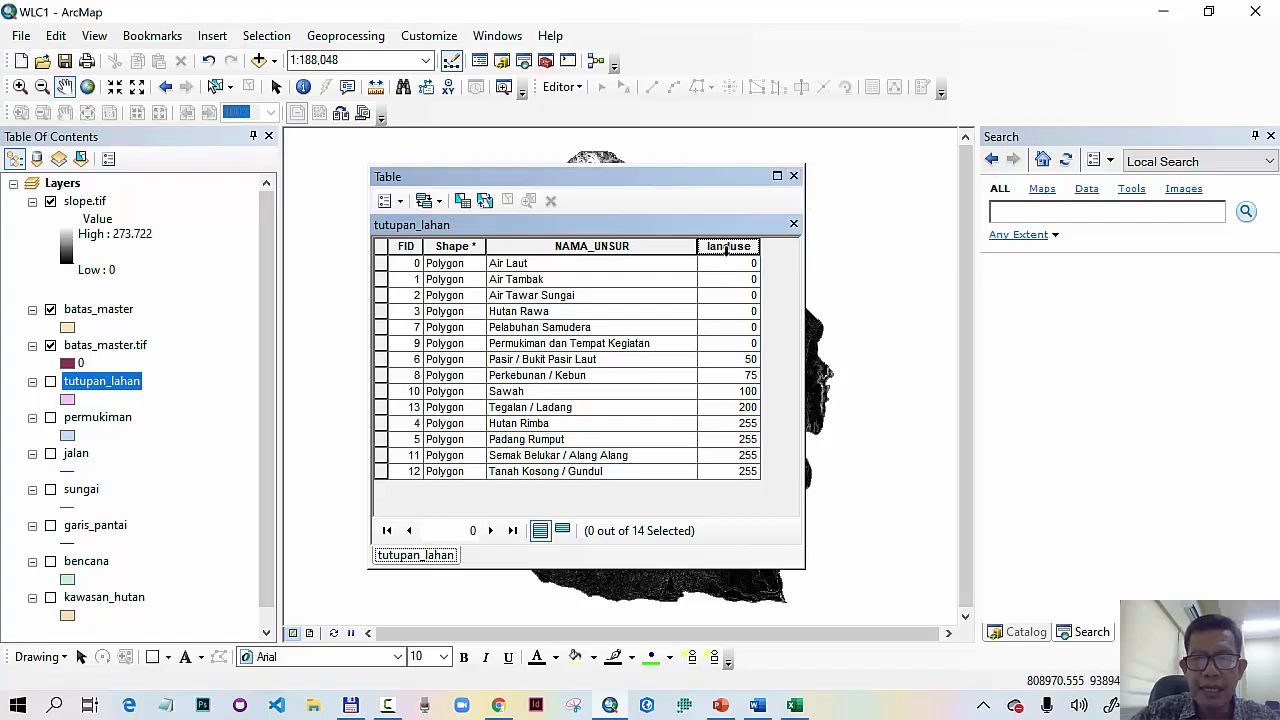
click(730, 245)
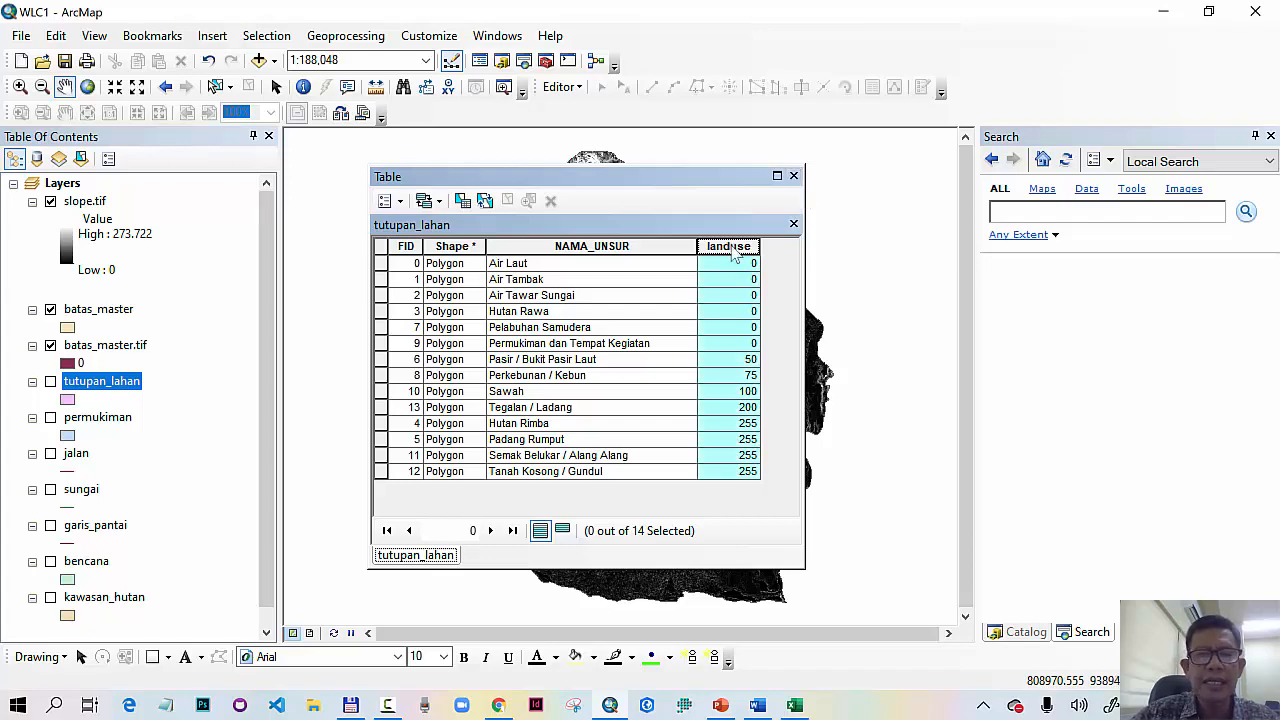
click(794, 177)
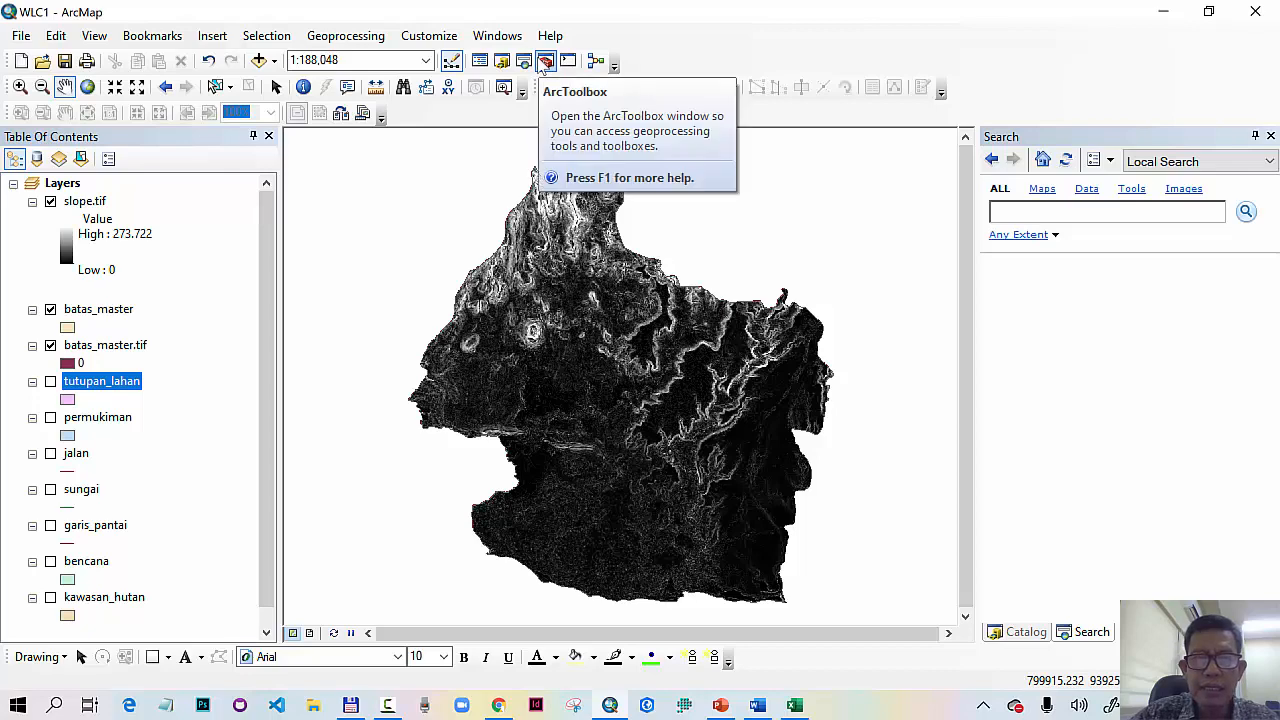
Step: Set up a Feature to Raster conversion with tutupan_lahan as the input features and landuse as the field
click(546, 62)
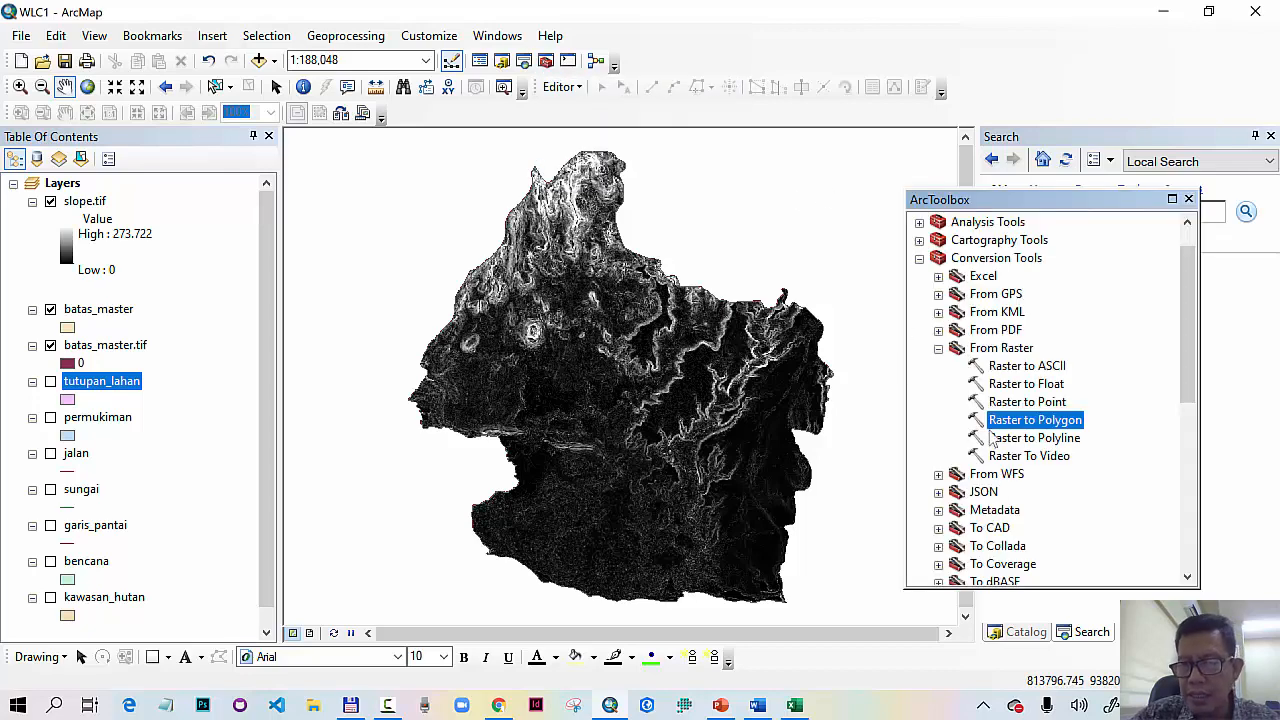
click(939, 349)
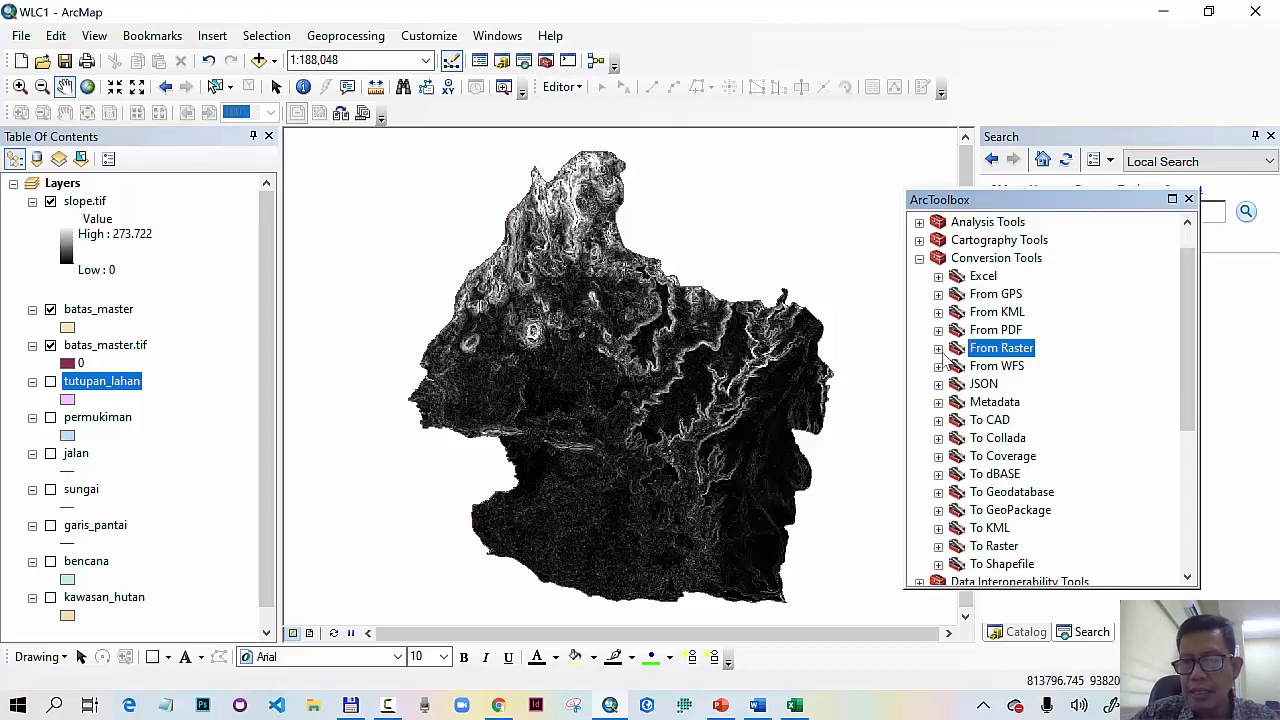
scroll(1015, 545, down, 3)
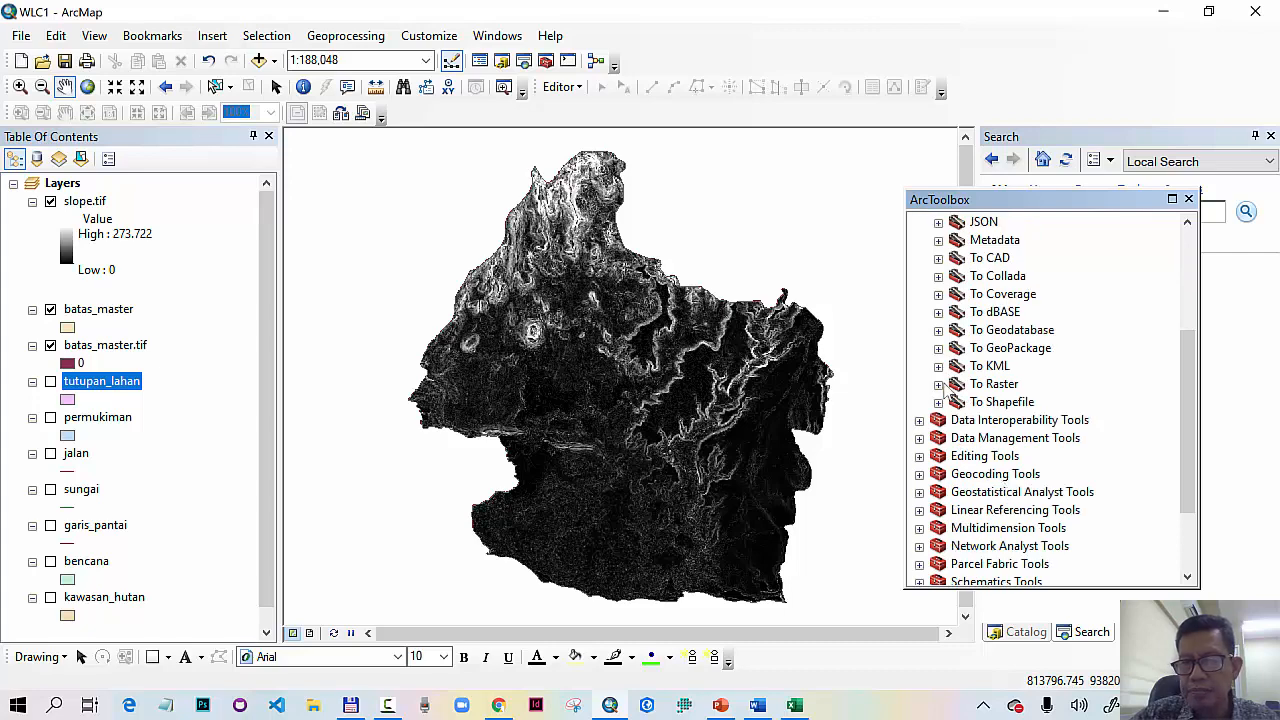
click(938, 385)
click(1030, 442)
double_click(1030, 440)
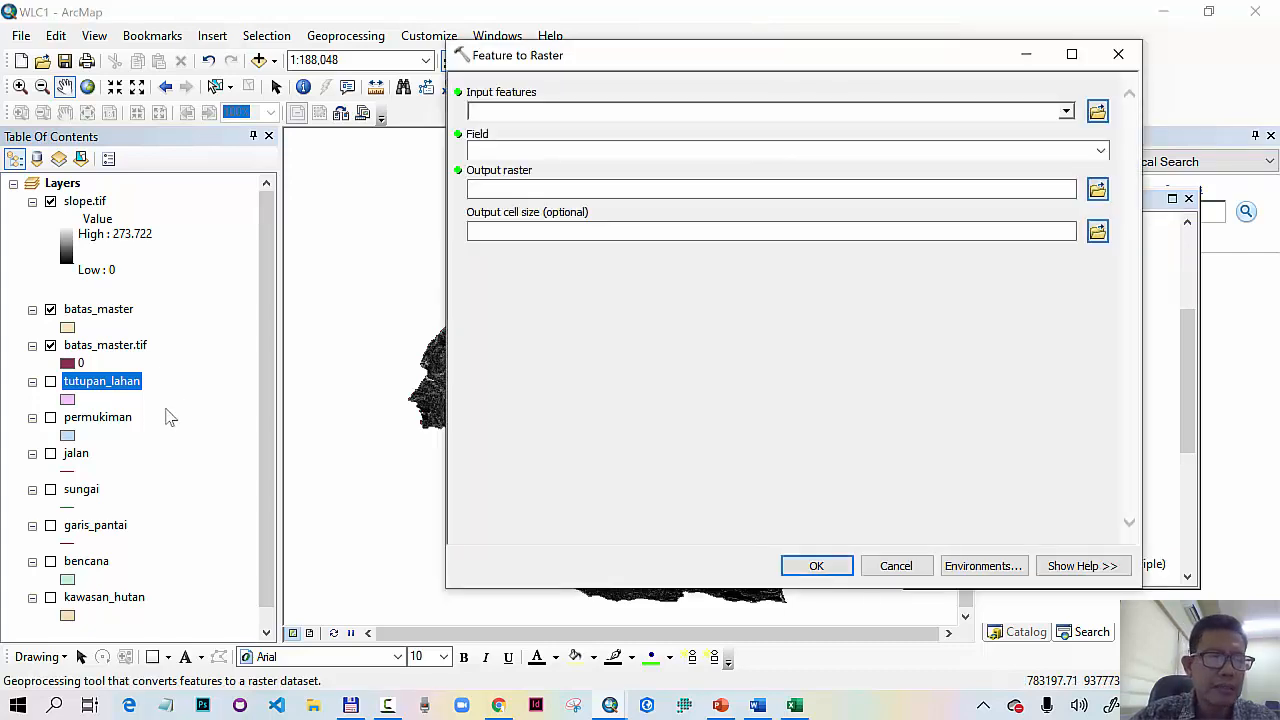
drag(133, 388, 606, 112)
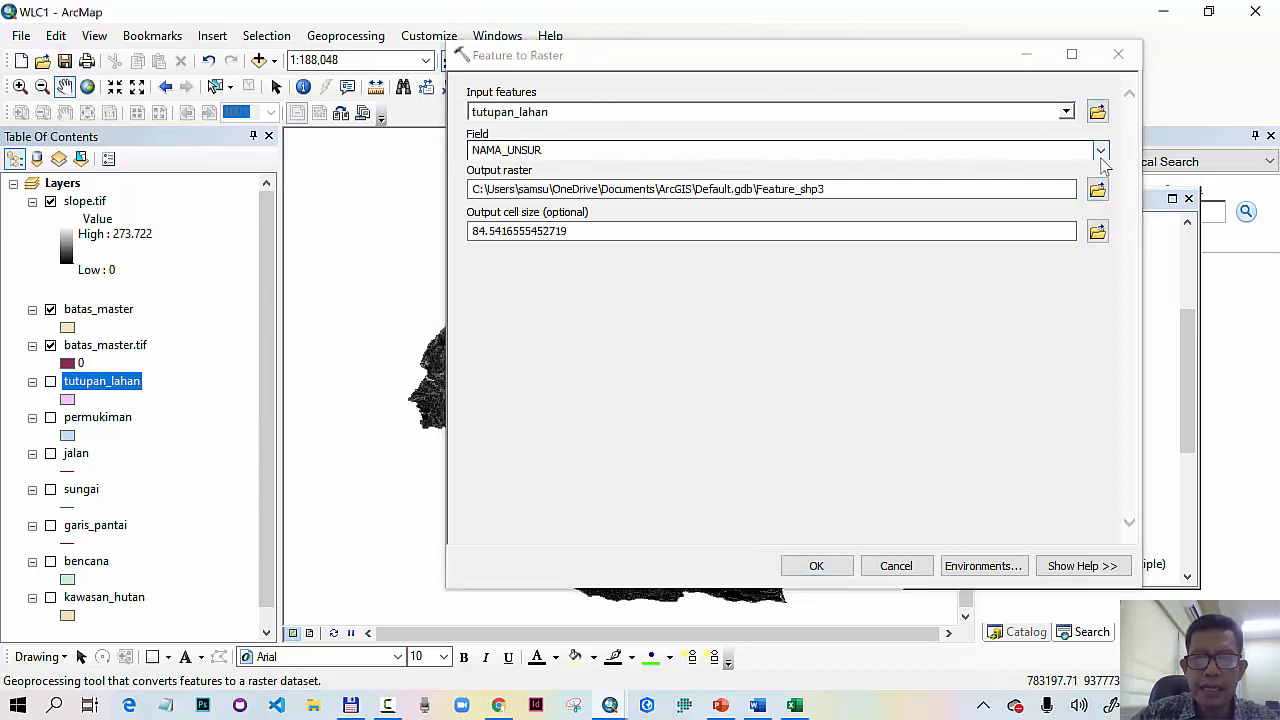
click(1100, 152)
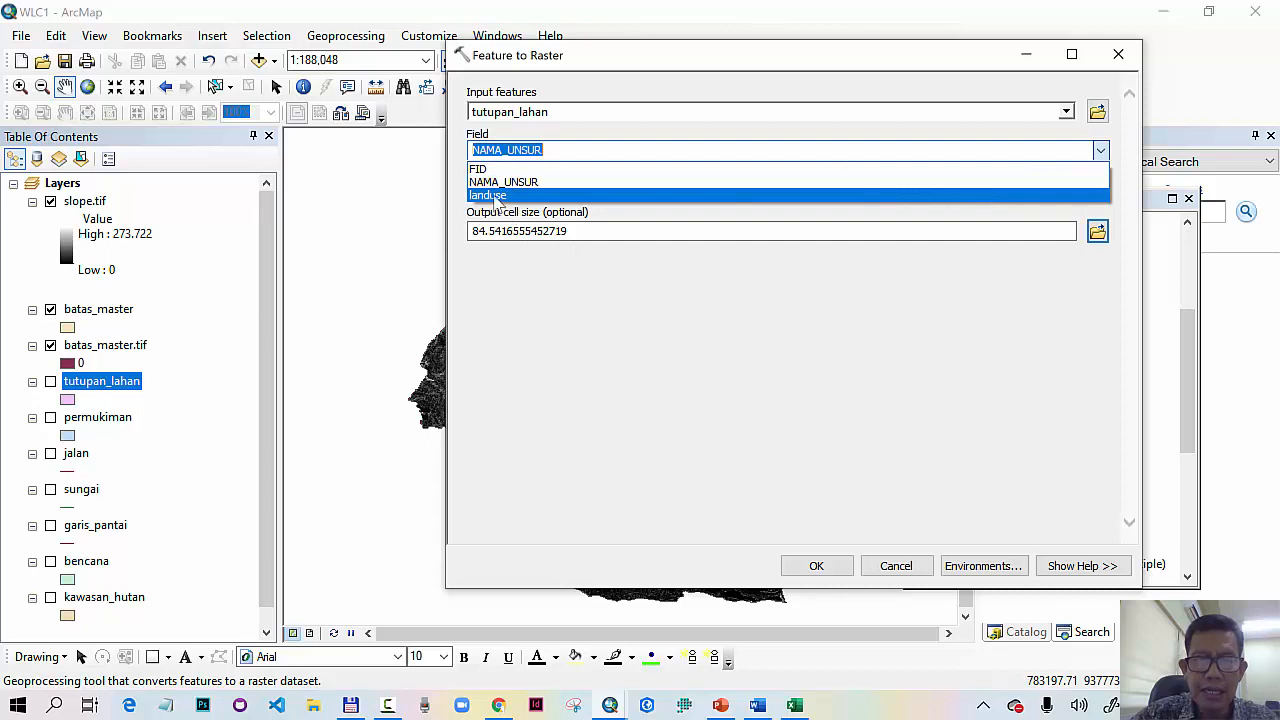
click(498, 196)
Step: Set the output raster to tutupan_lahan.tif in the rasterisasi folder with an output cell size of 10
click(1098, 193)
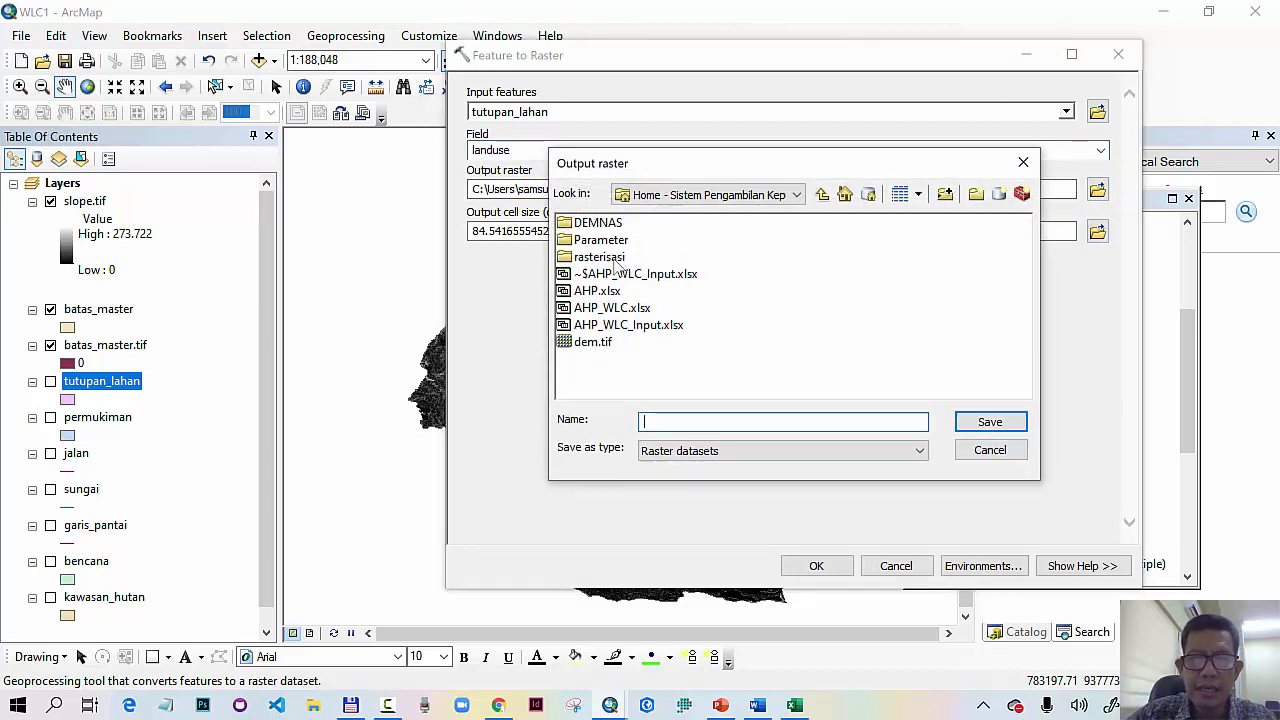
double_click(618, 262)
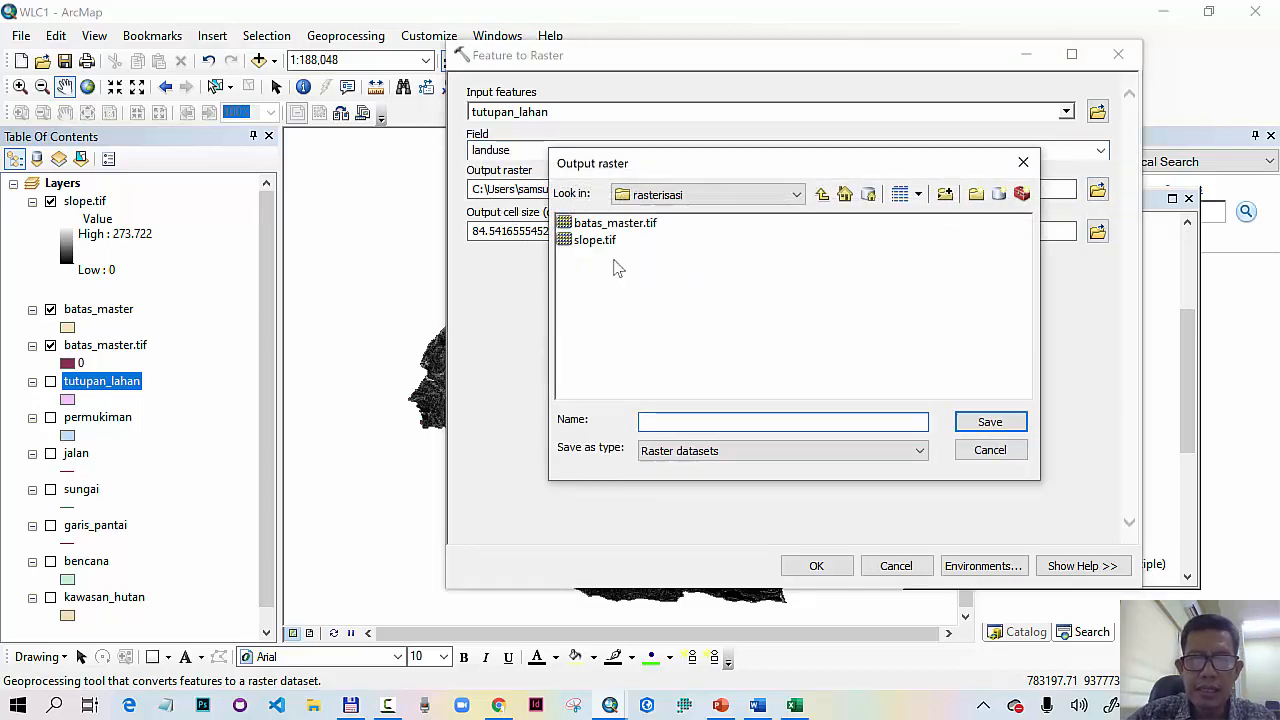
click(675, 420)
text(tutupan_lahan)
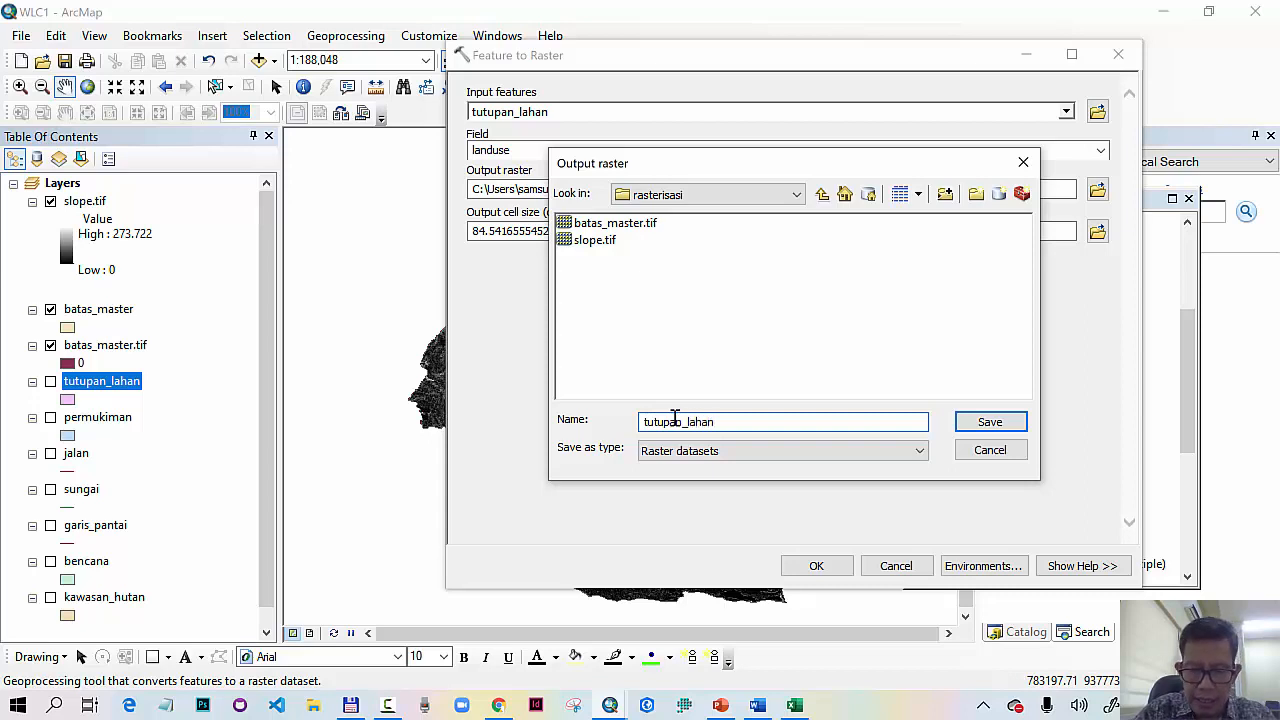
text(.tif)
click(988, 422)
drag(578, 245, 473, 256)
text(10)
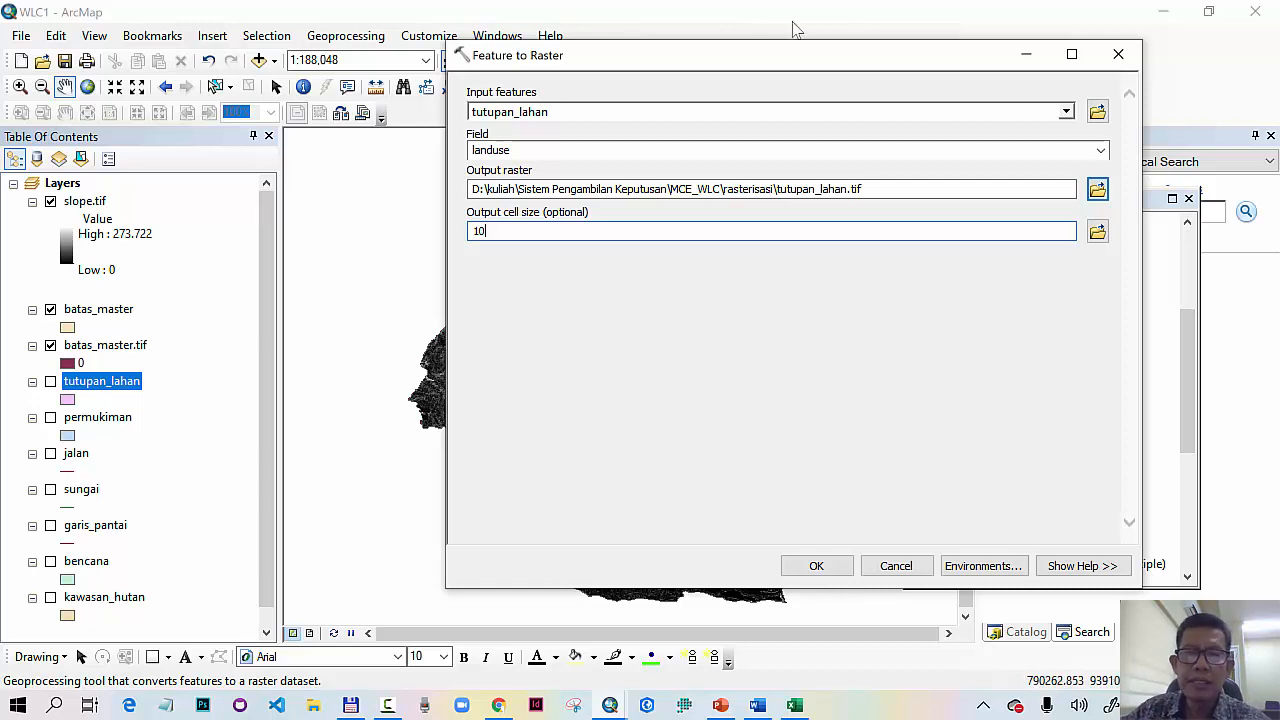
Step: Set the processing extent and snap raster to batas_master.tif in the environment settings and run the tutupan_lahan raster conversion
drag(740, 60, 591, 69)
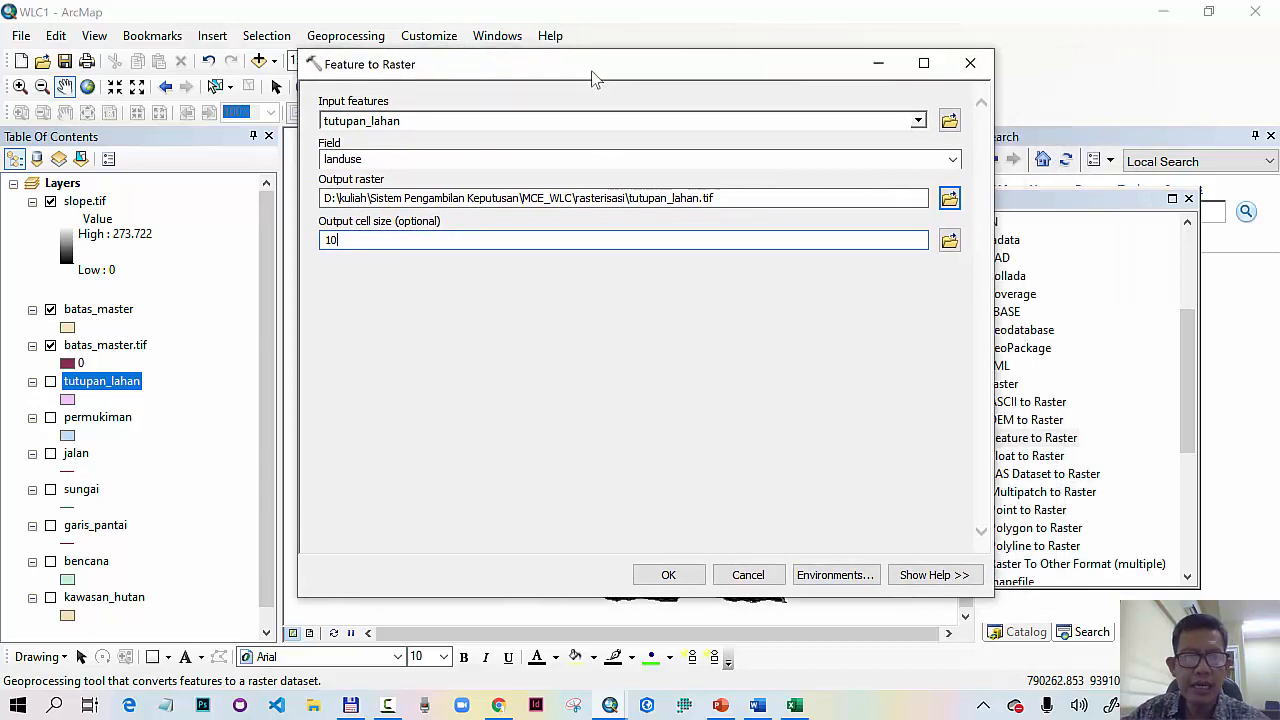
click(818, 577)
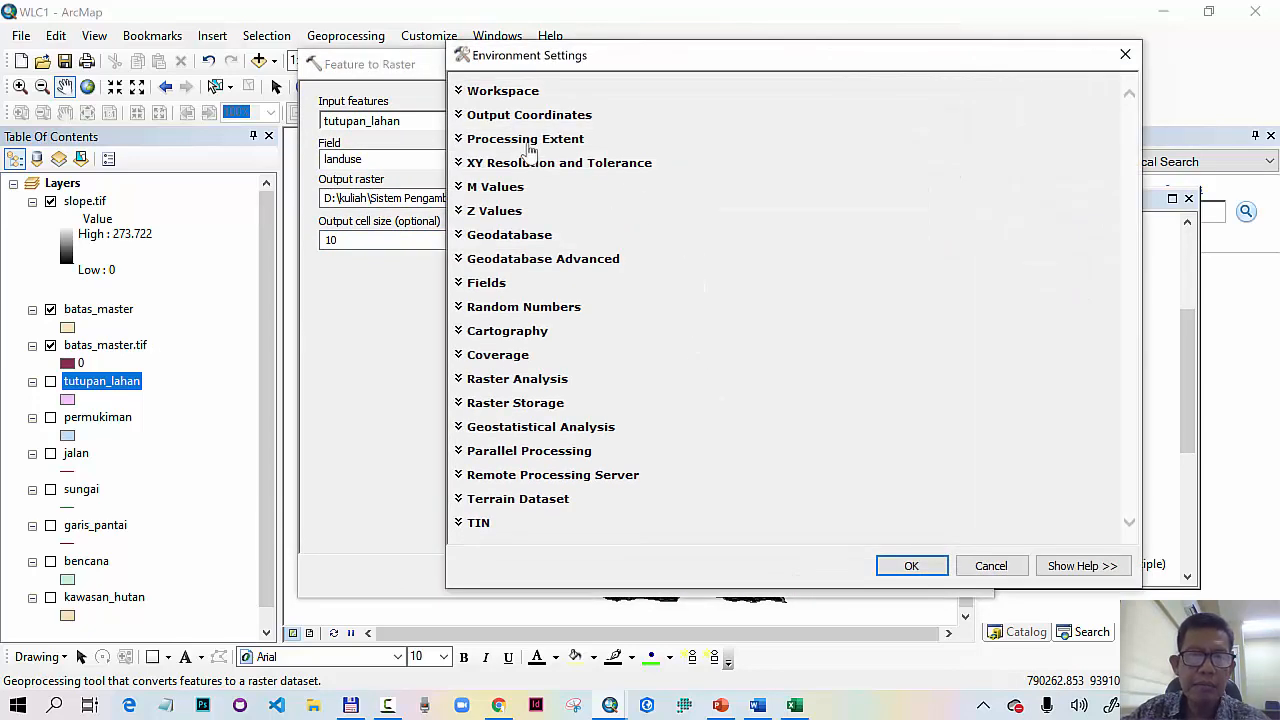
click(530, 148)
click(647, 178)
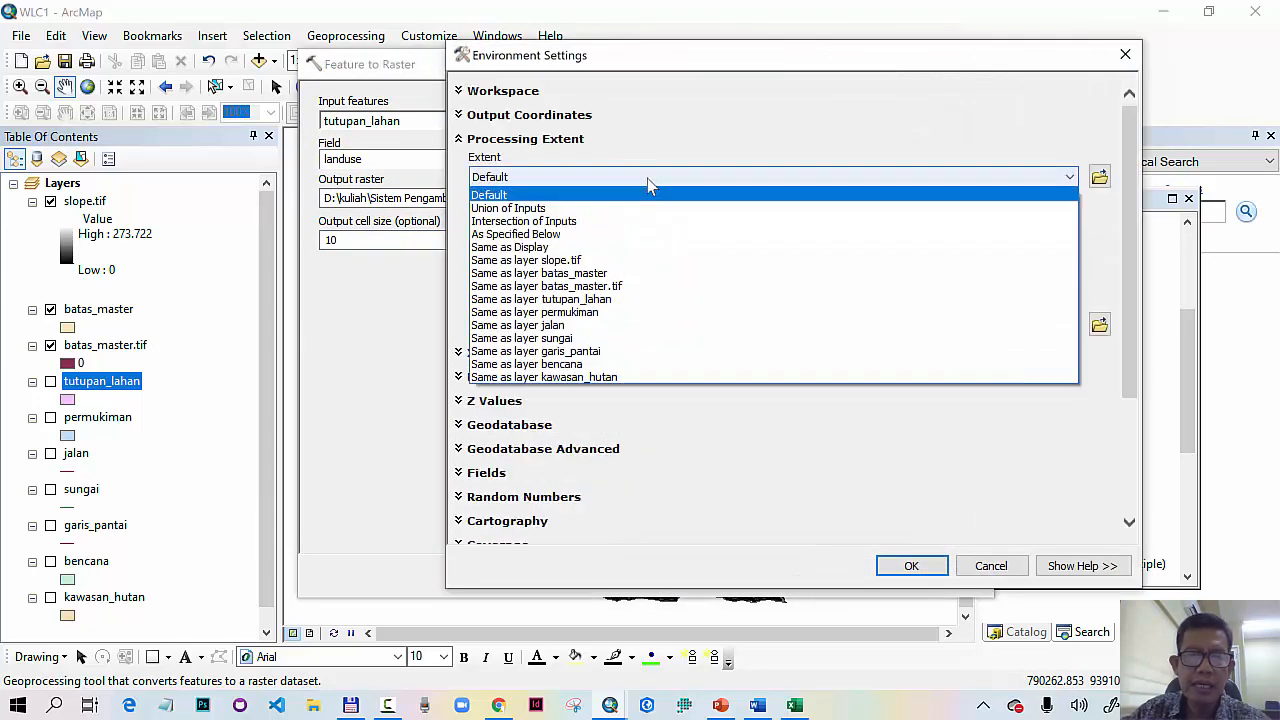
click(612, 288)
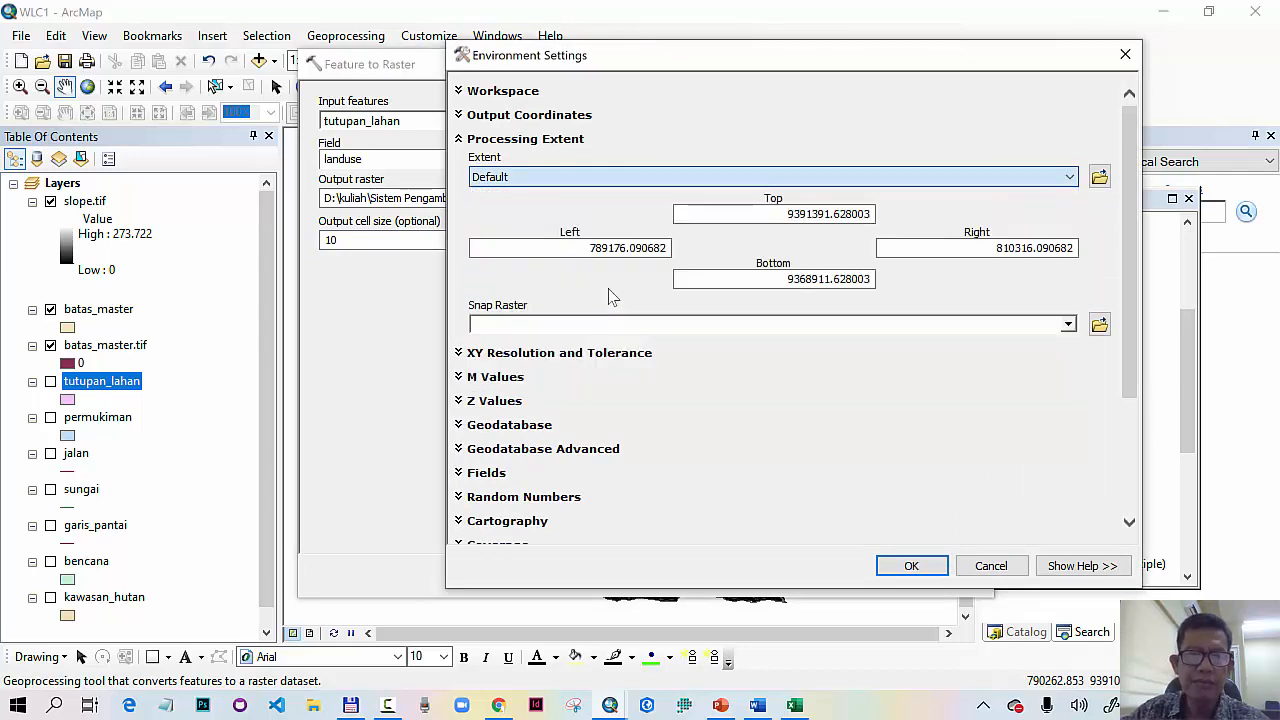
click(1069, 326)
click(556, 362)
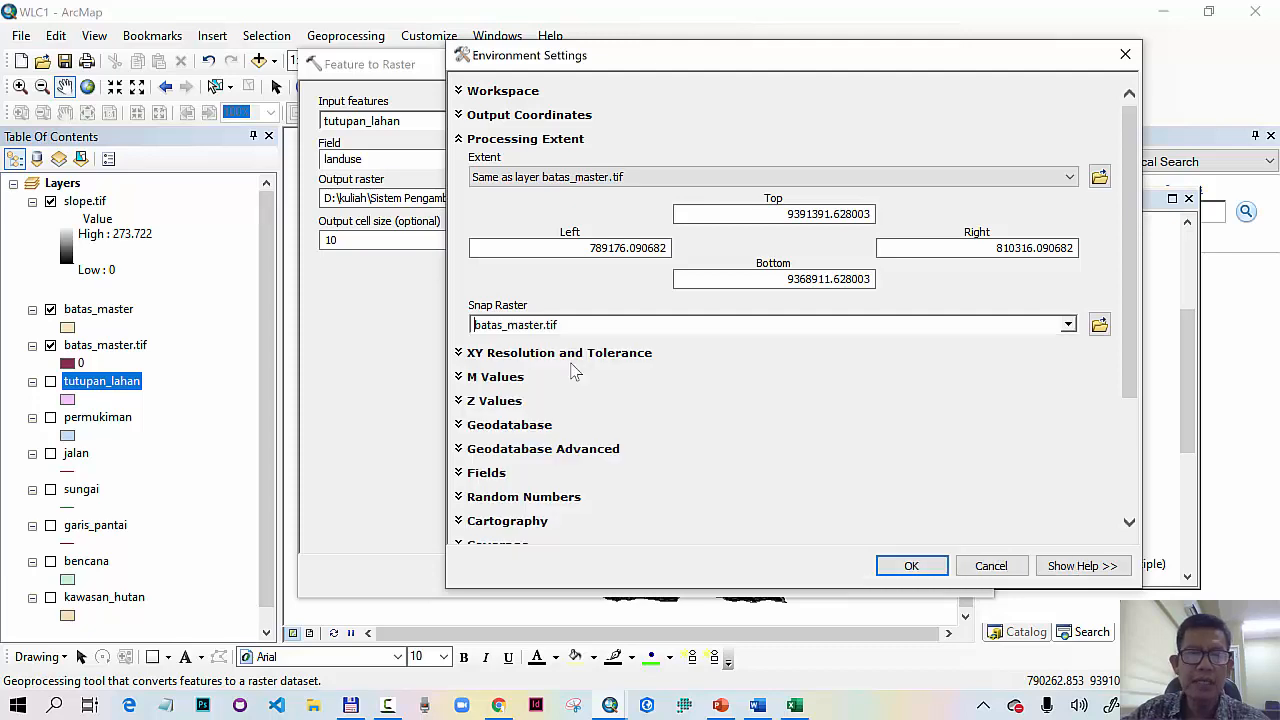
click(906, 566)
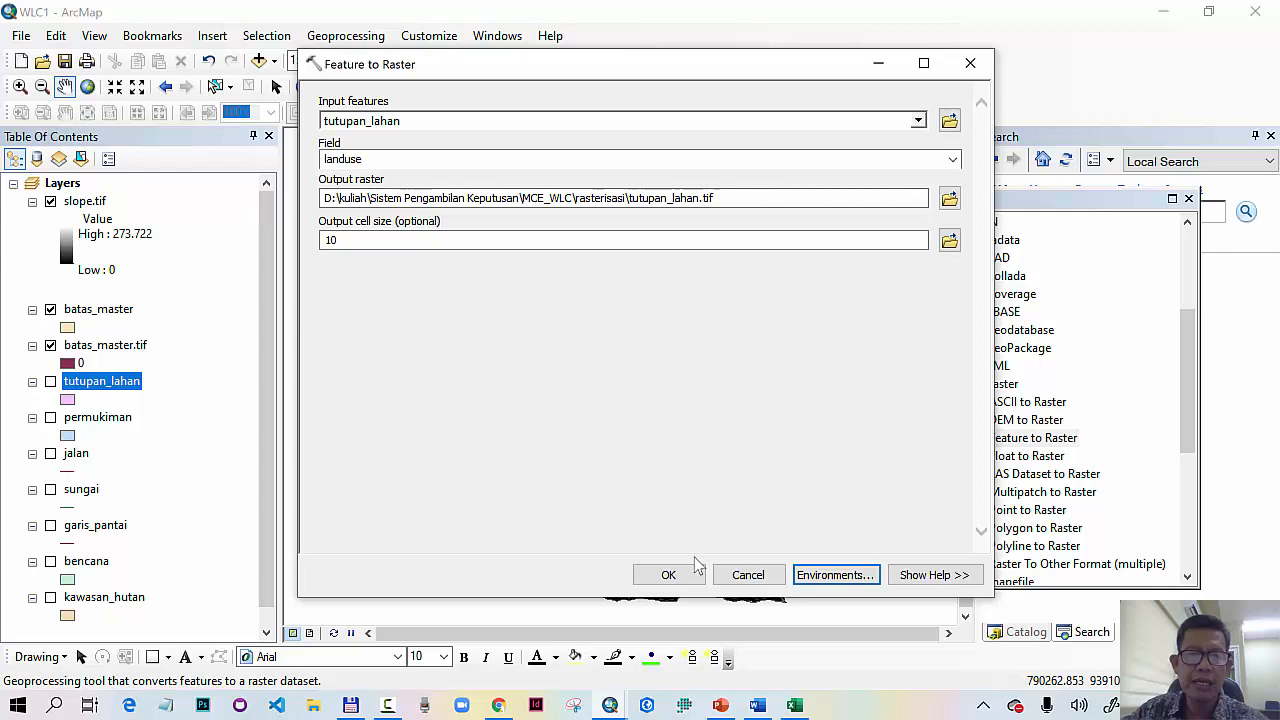
click(670, 575)
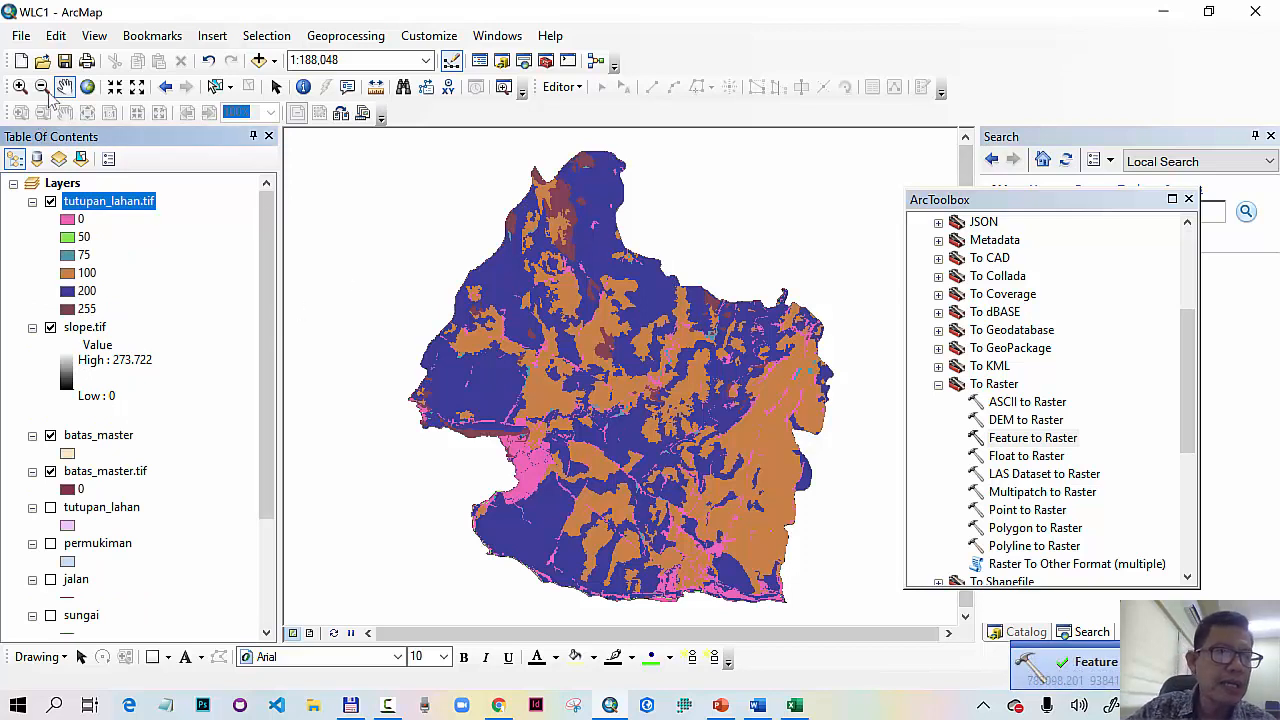
Step: Hide the slope.tif and batas_master layers to isolate the coastal edge cells of tutupan_lahan.tif and batas_master.tif
click(20, 86)
drag(391, 375, 460, 448)
drag(509, 290, 596, 390)
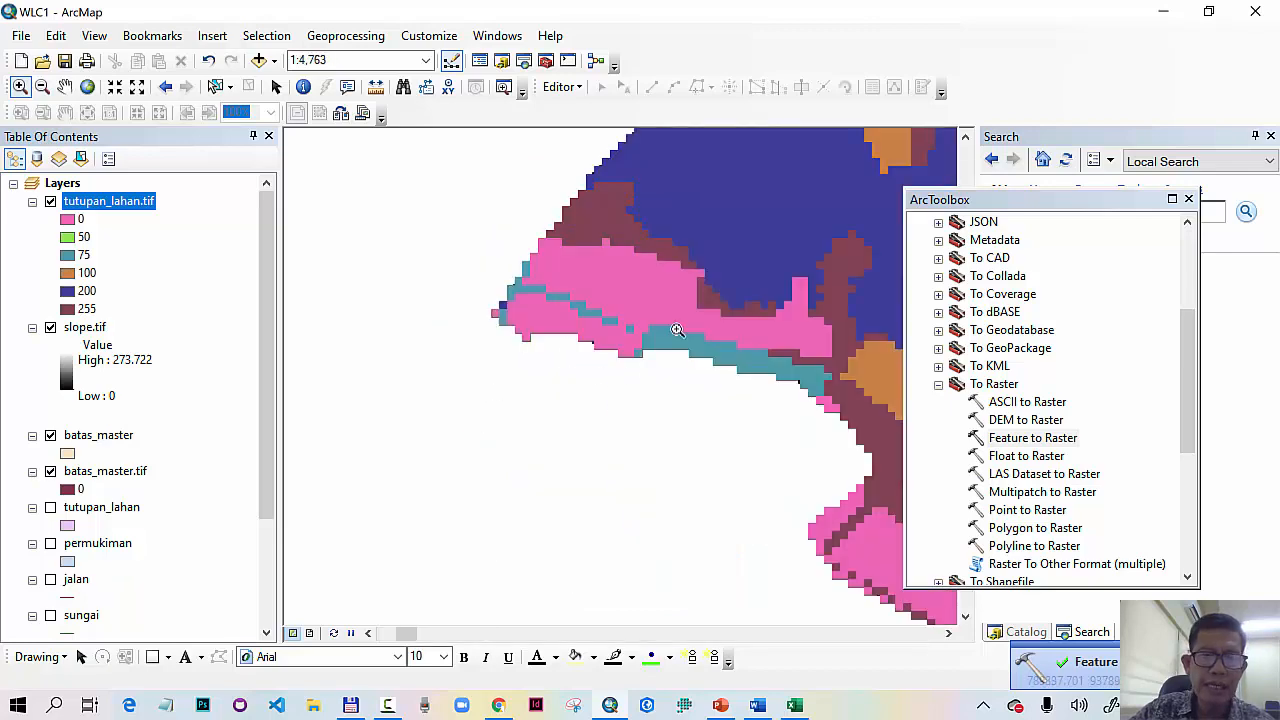
drag(695, 396, 697, 394)
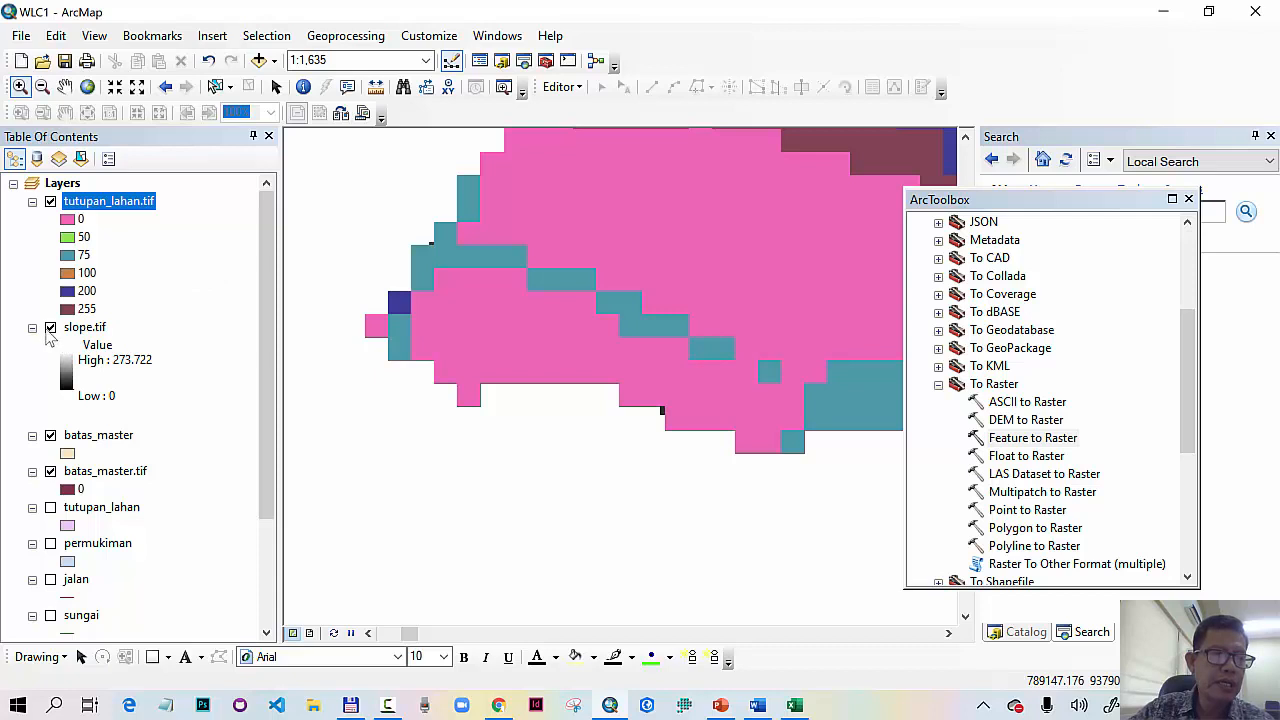
click(50, 437)
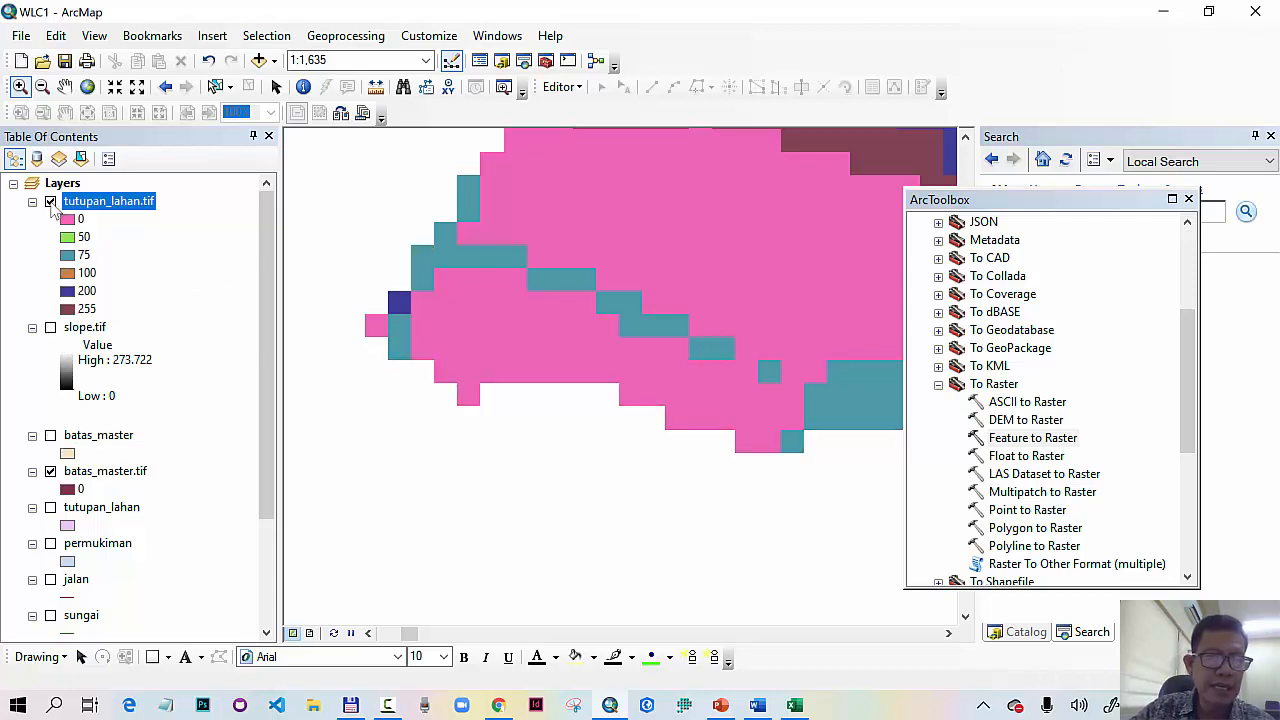
Step: Compare the cell alignment of tutupan_lahan.tif with batas_master.tif along the coastline by switching tutupan_lahan.tif off and on
click(50, 202)
click(50, 202)
click(50, 202)
click(50, 202)
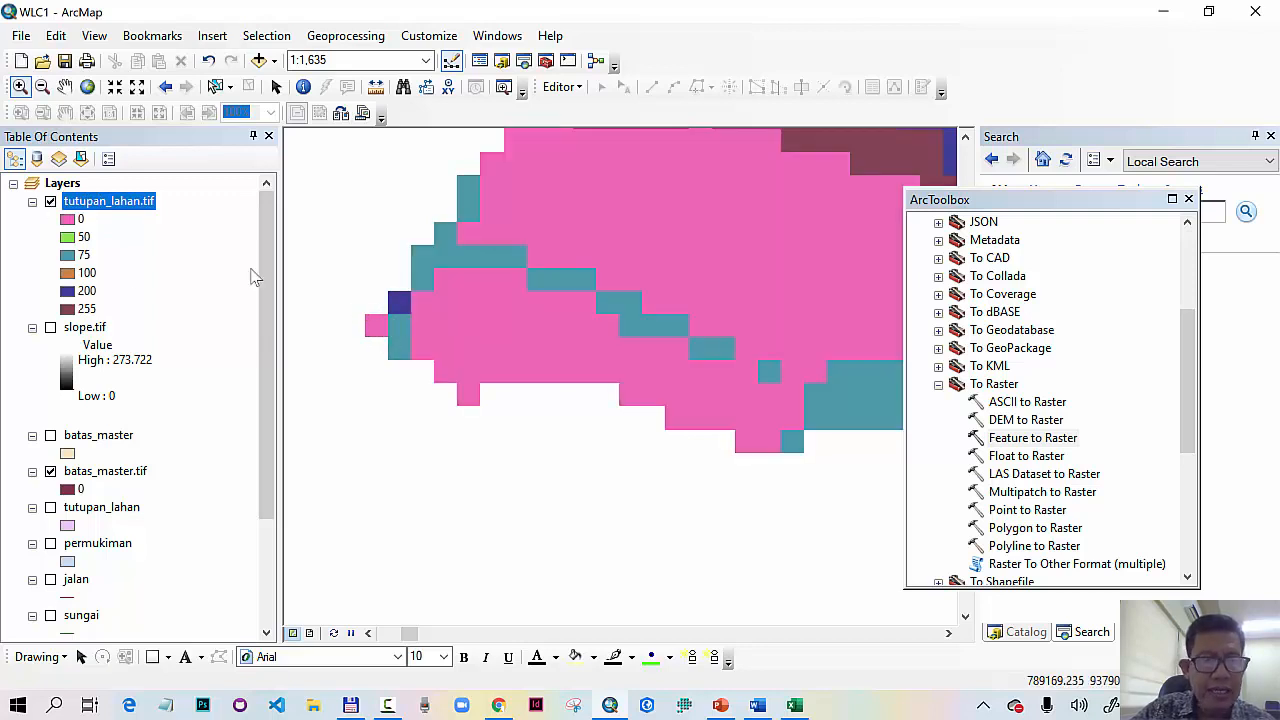
click(50, 202)
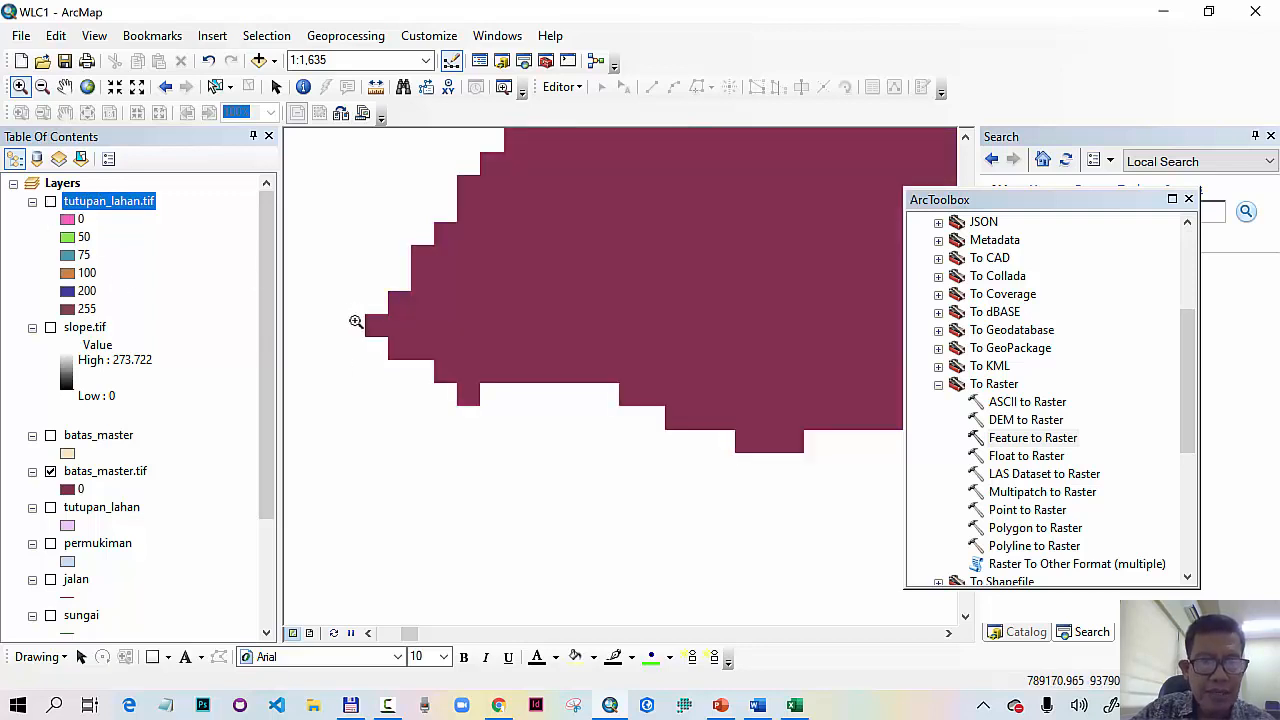
click(50, 202)
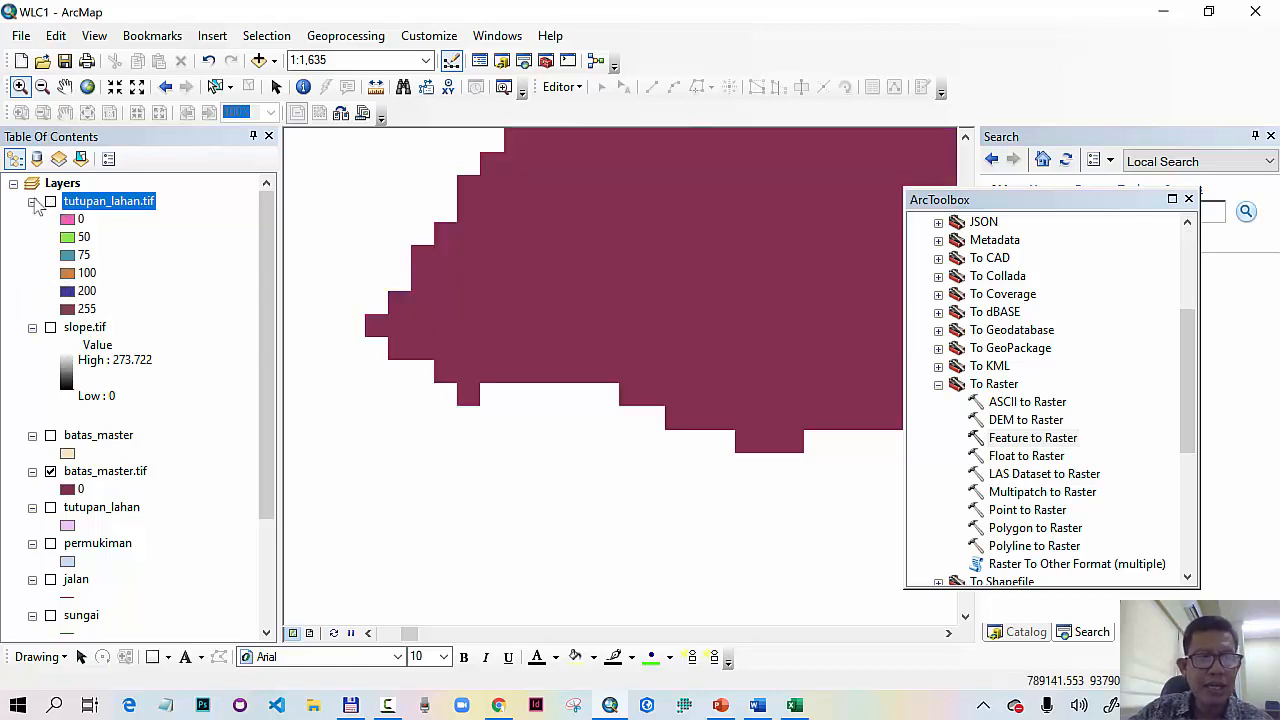
click(50, 203)
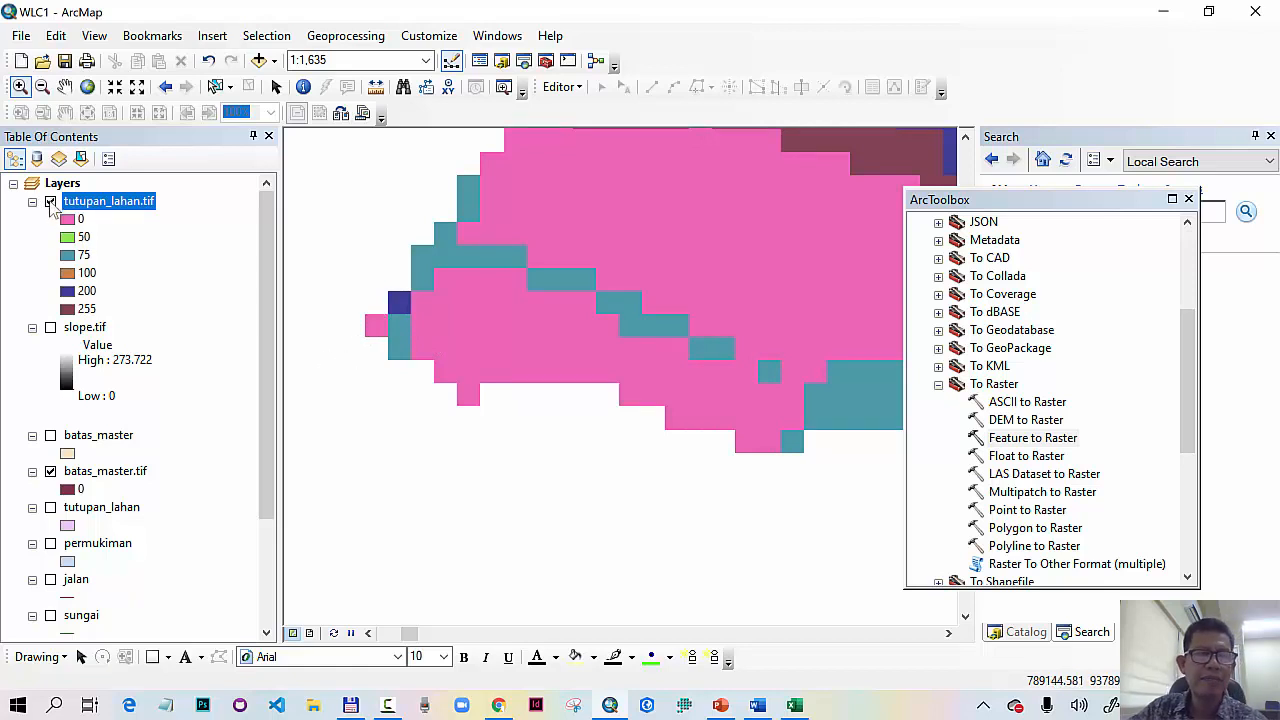
click(87, 87)
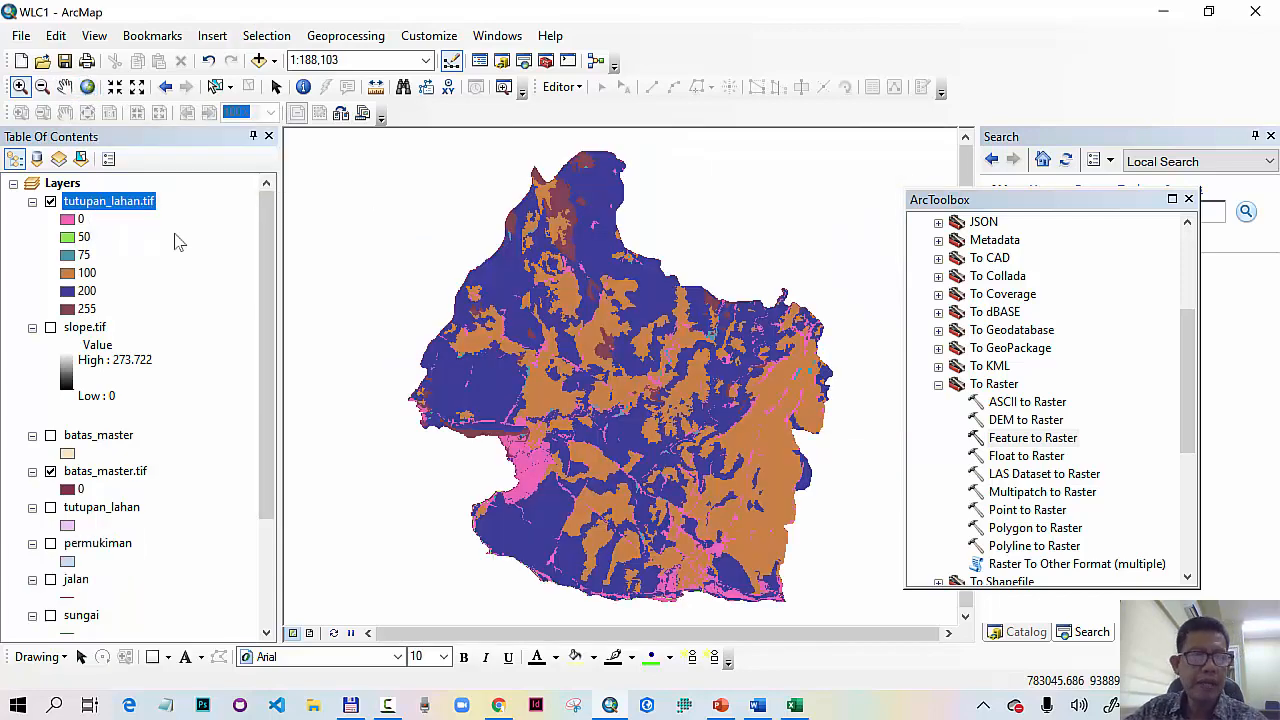
Step: Hide tutupan_lahan.tif, then turn on the permukiman layer and select it
click(50, 202)
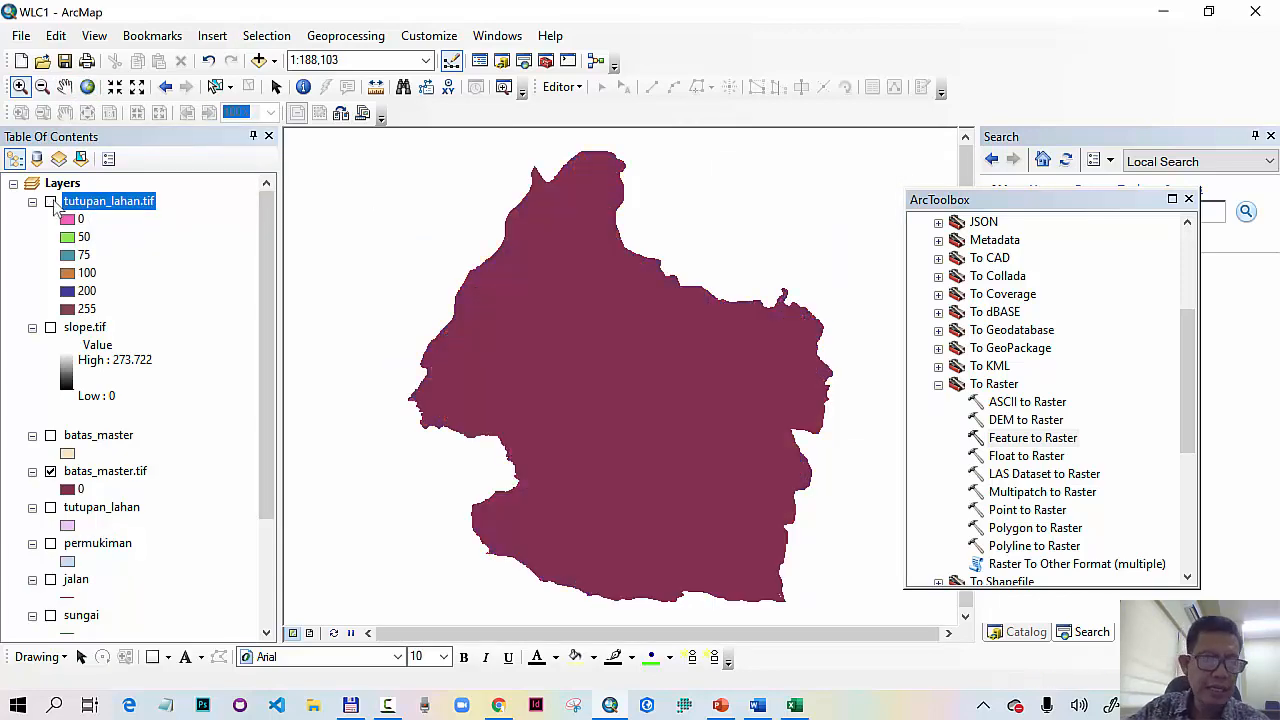
drag(268, 378, 250, 507)
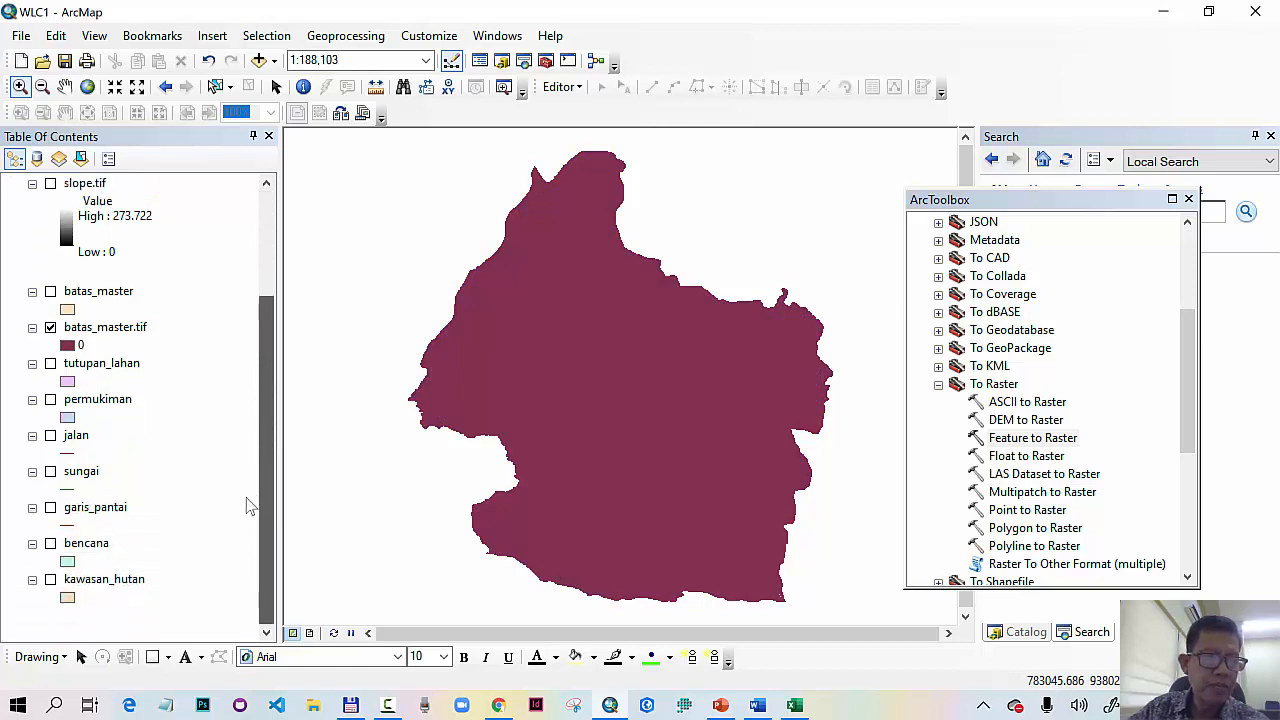
click(116, 368)
click(50, 400)
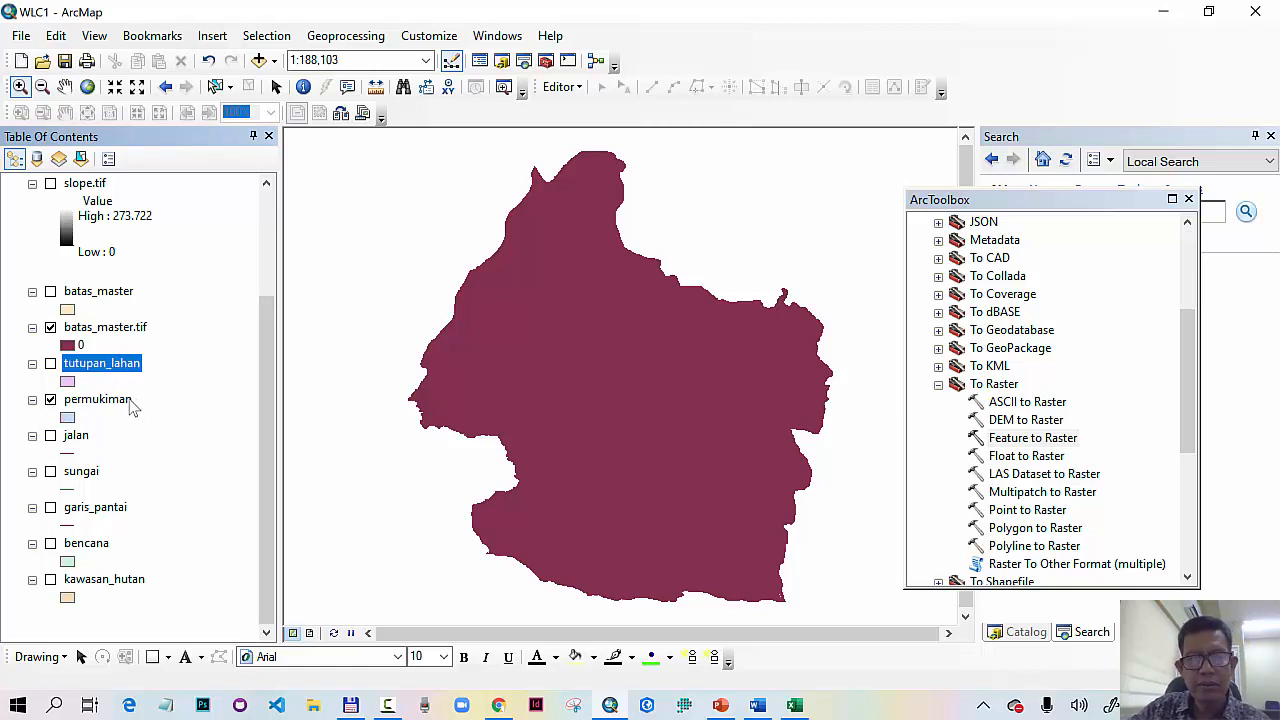
click(1018, 204)
drag(1033, 140, 1038, 104)
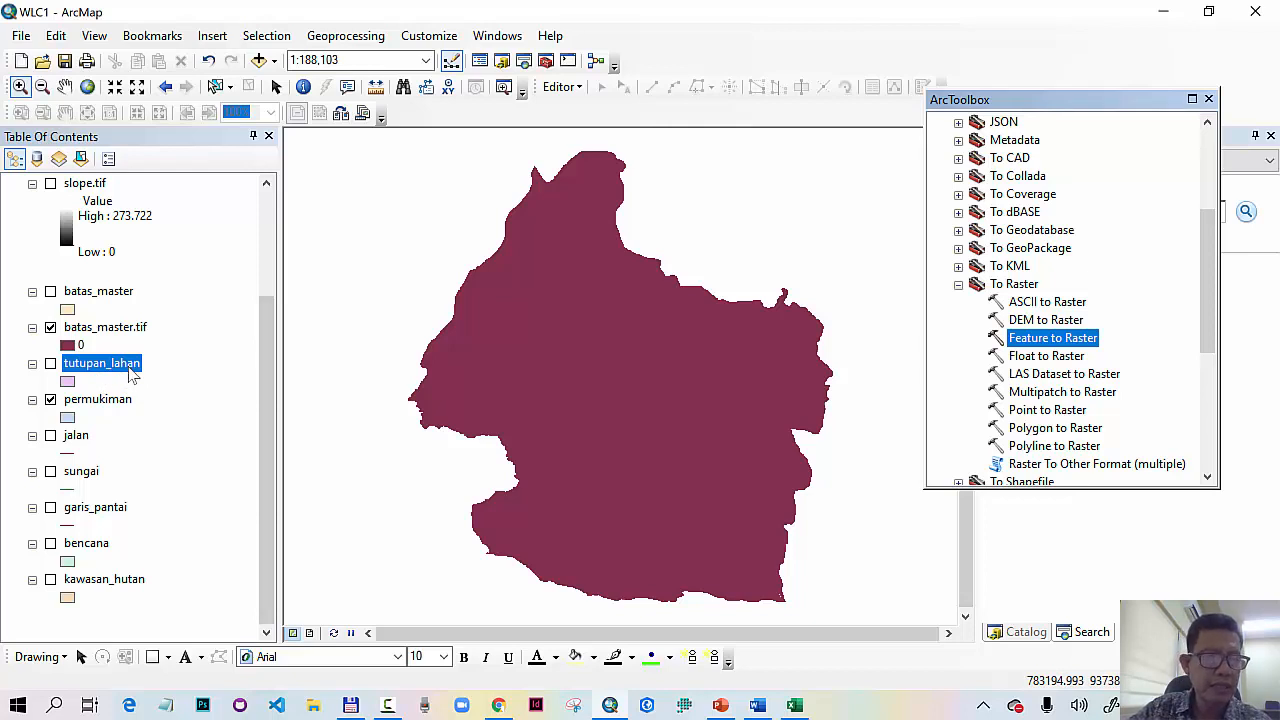
click(105, 401)
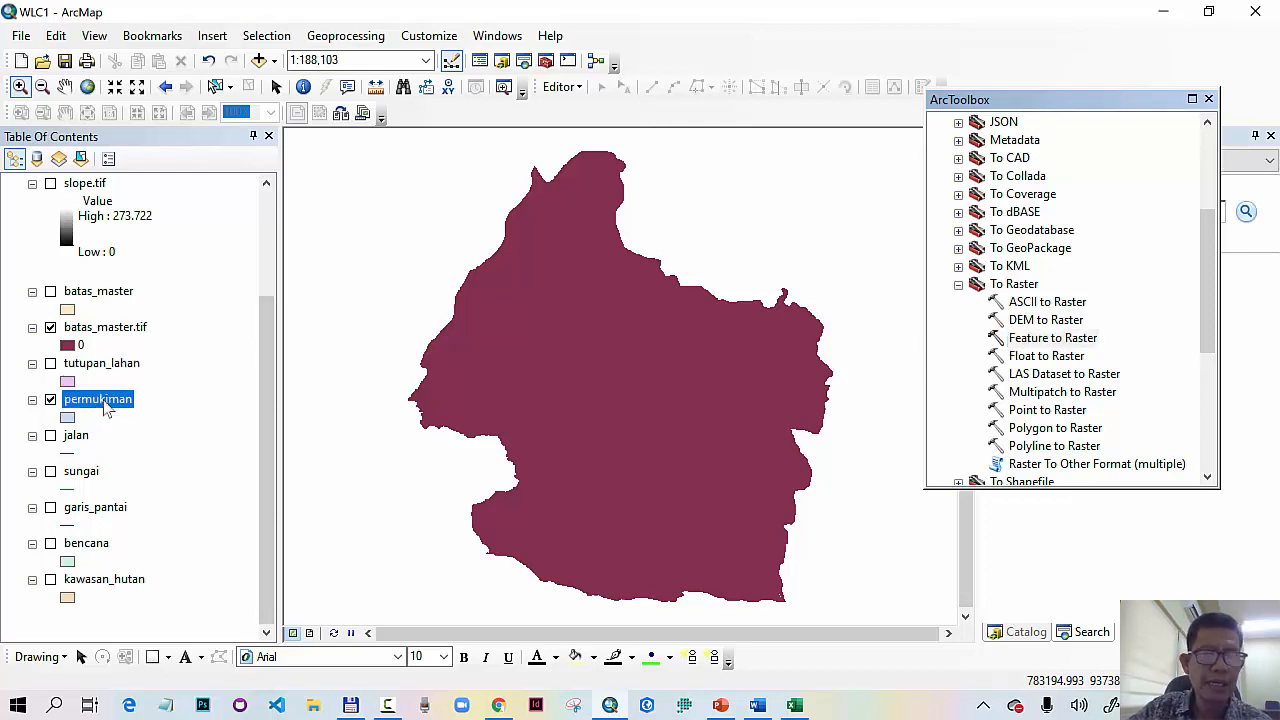
Step: Search the geoprocessing tools for "distance" and reopen ArcToolbox
click(1208, 99)
click(523, 61)
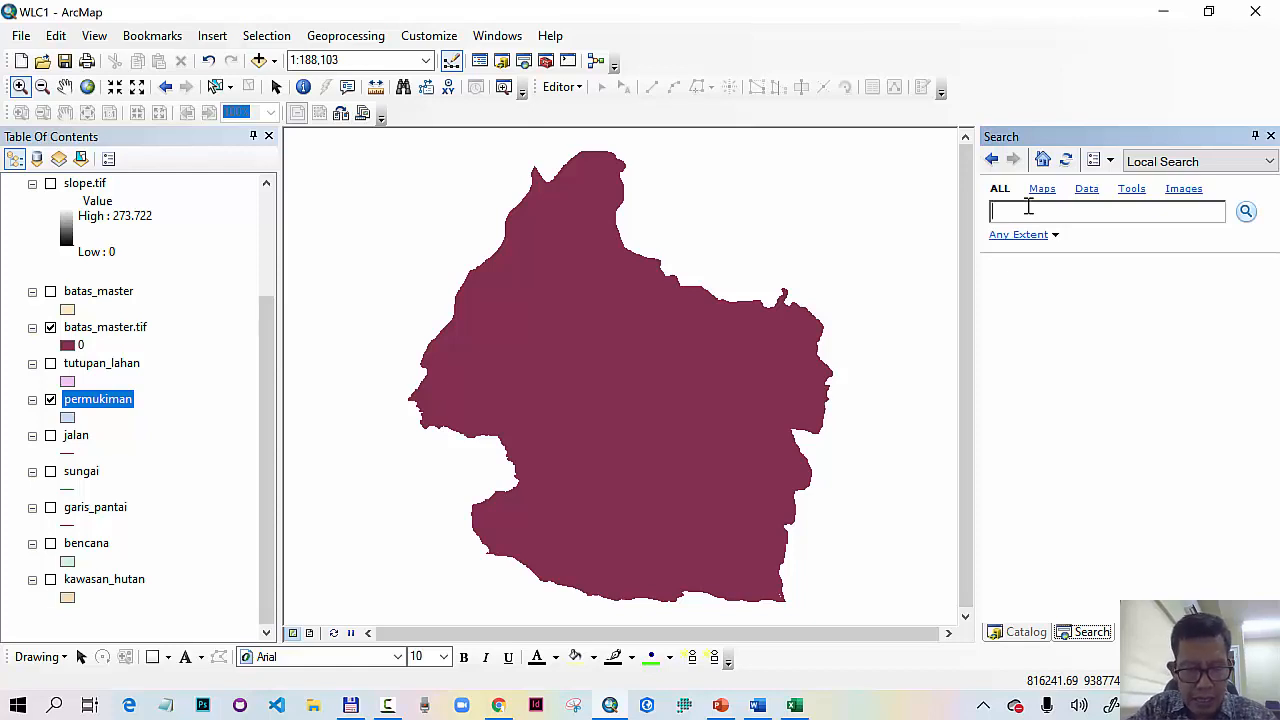
text(di)
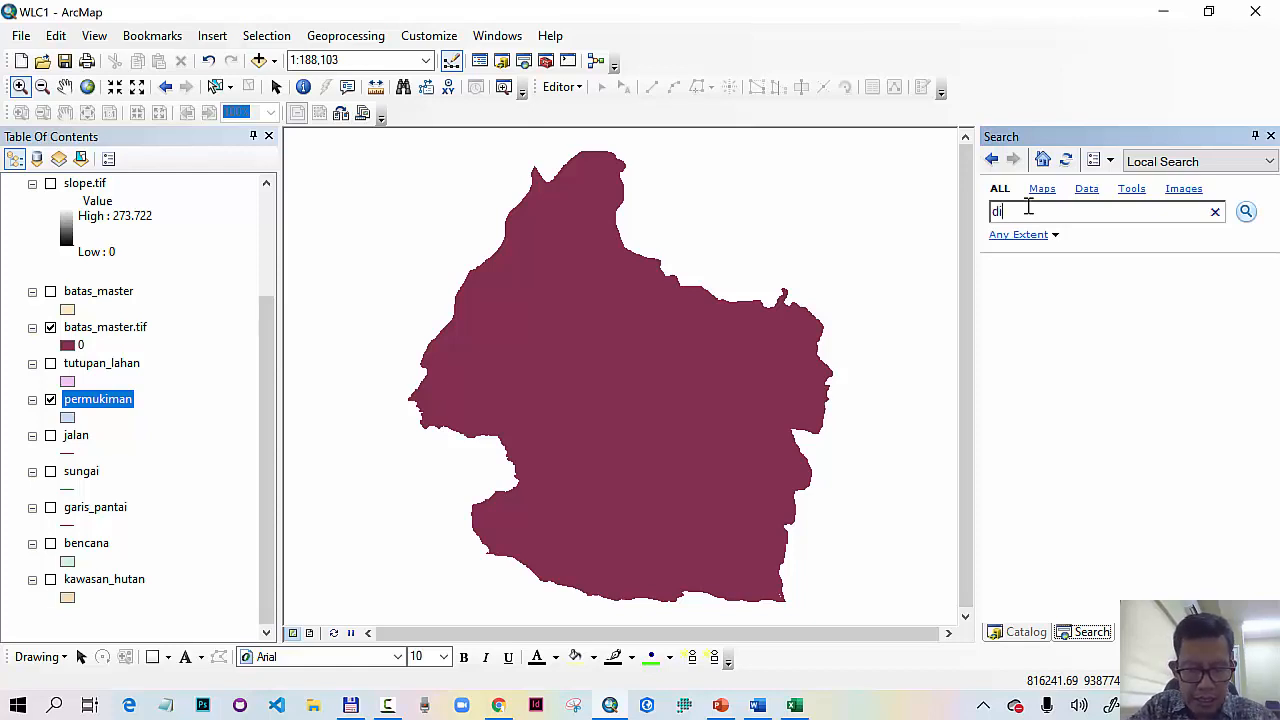
text(stance)
key(Return)
click(545, 61)
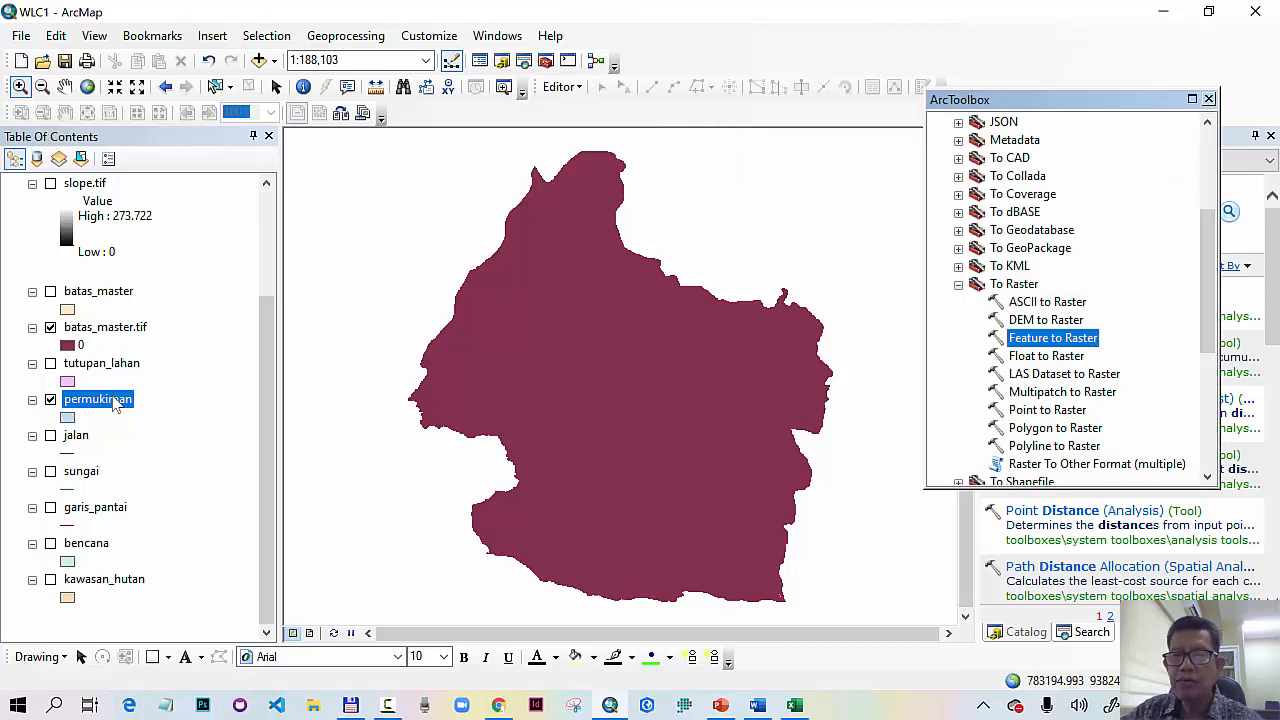
Step: Set up a Feature to Raster conversion of permukiman by NAMA_UNSUR to permukiman.tif in the rasterisasi folder with a cell size of 10
double_click(1052, 338)
drag(105, 410, 447, 129)
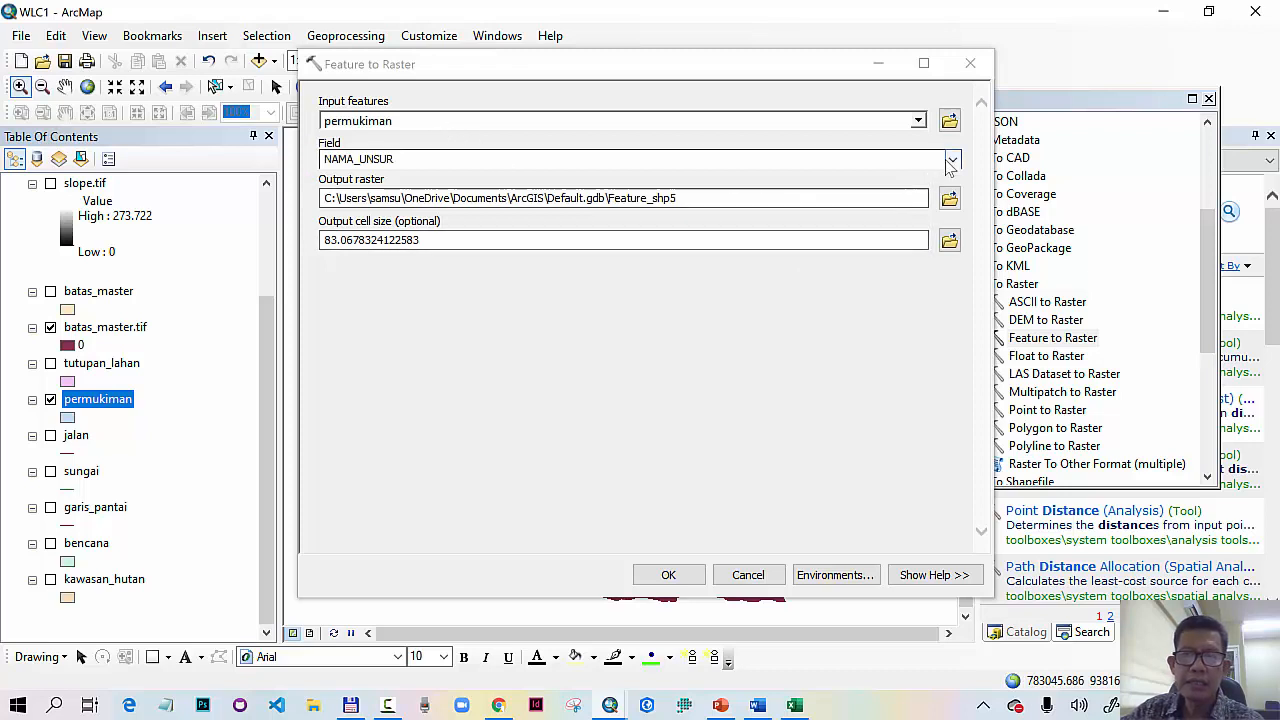
click(949, 198)
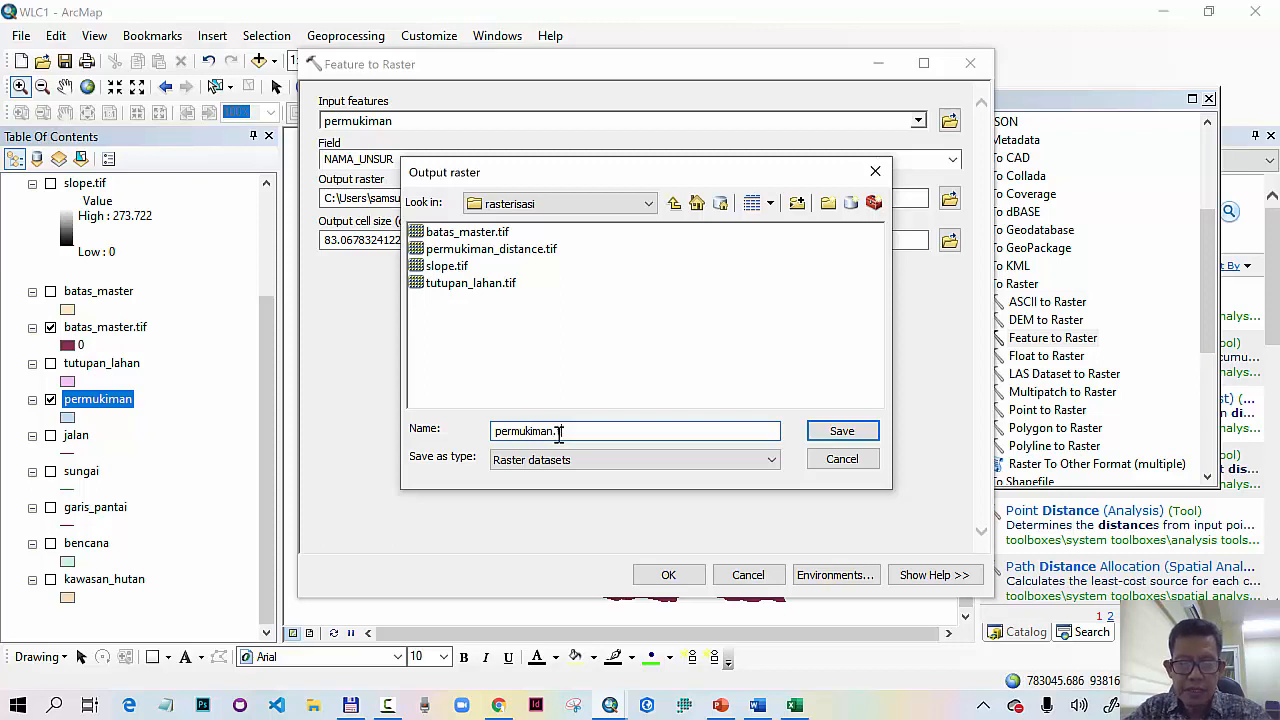
click(838, 440)
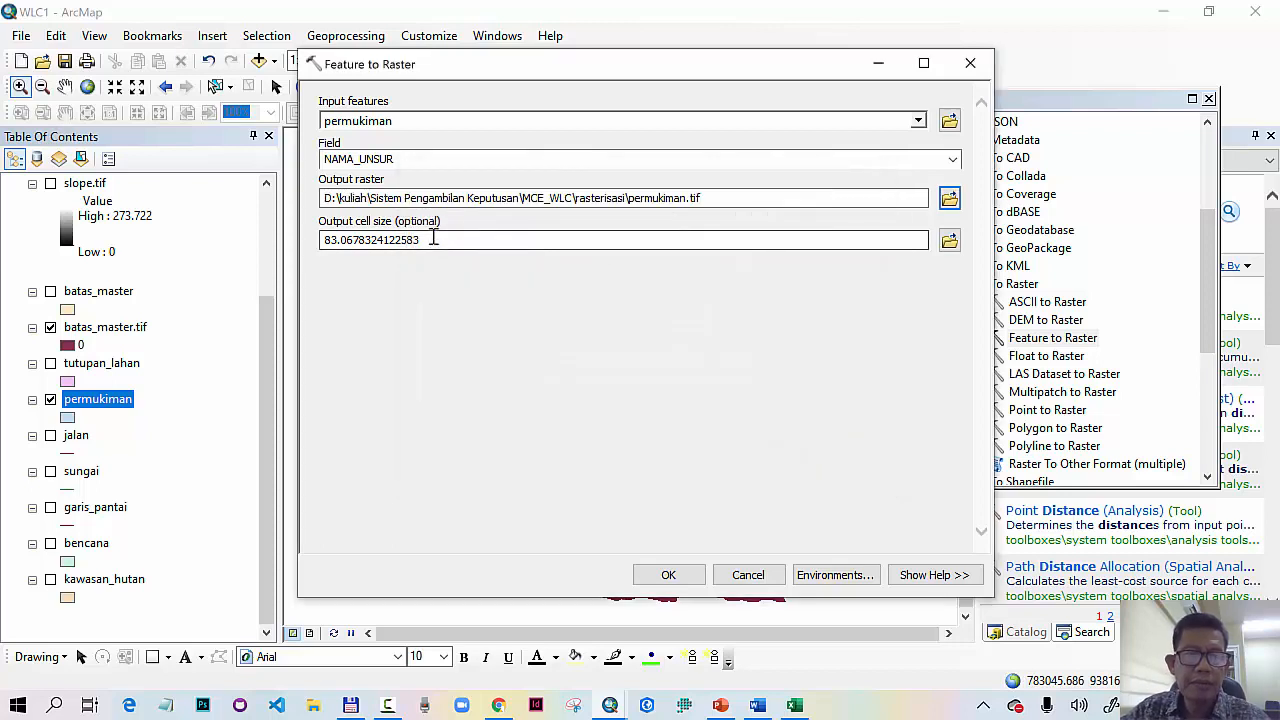
drag(434, 237, 272, 262)
text(10)
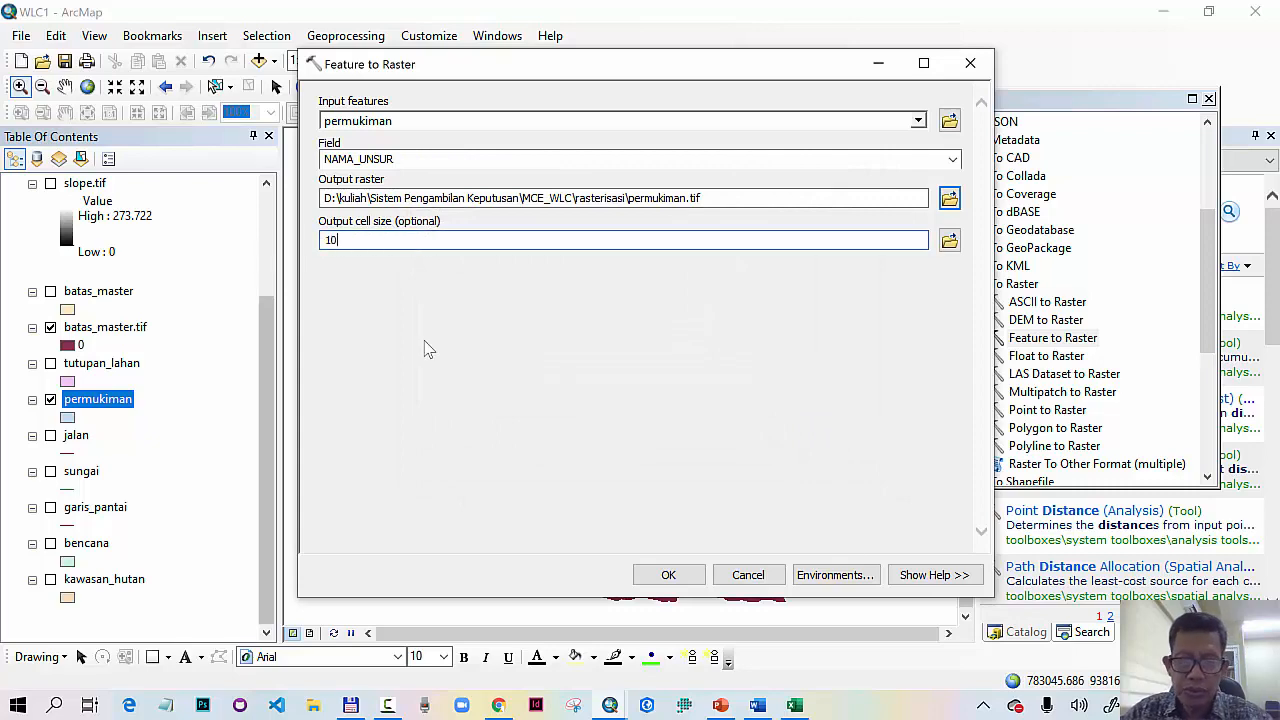
Step: Match the processing extent and snap raster to batas_master.tif and run the permukiman raster conversion
click(835, 575)
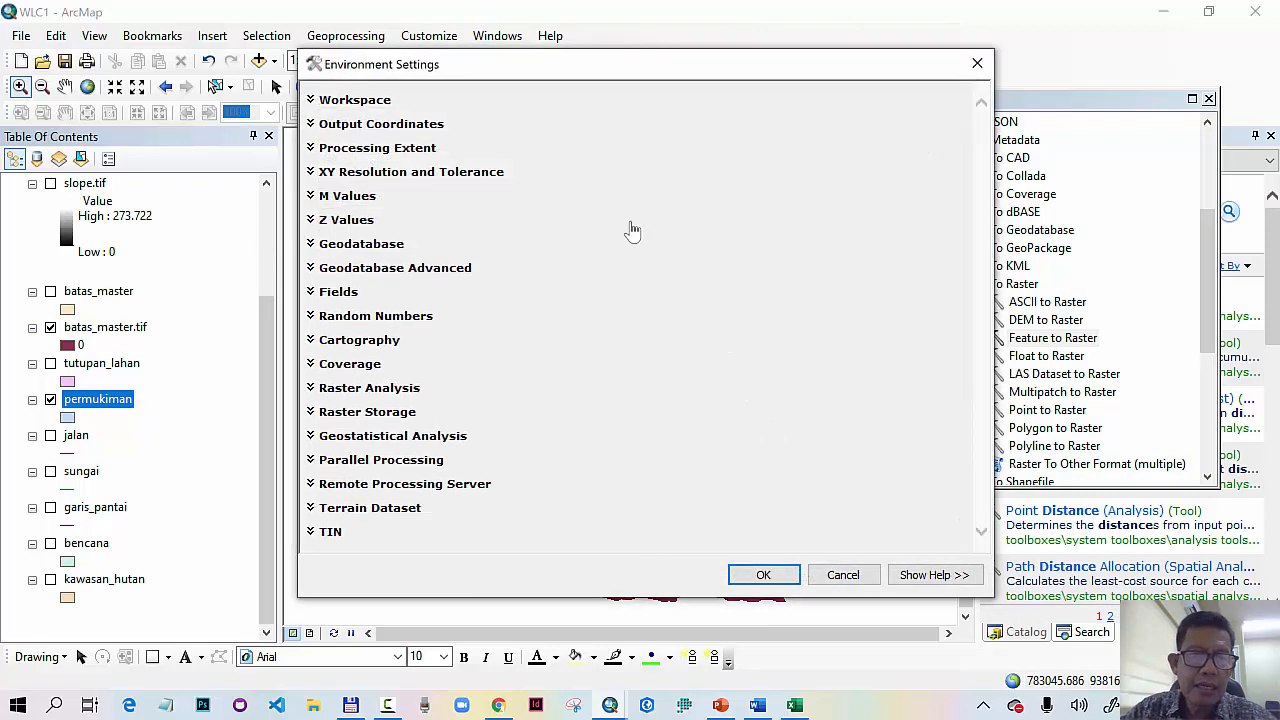
click(414, 152)
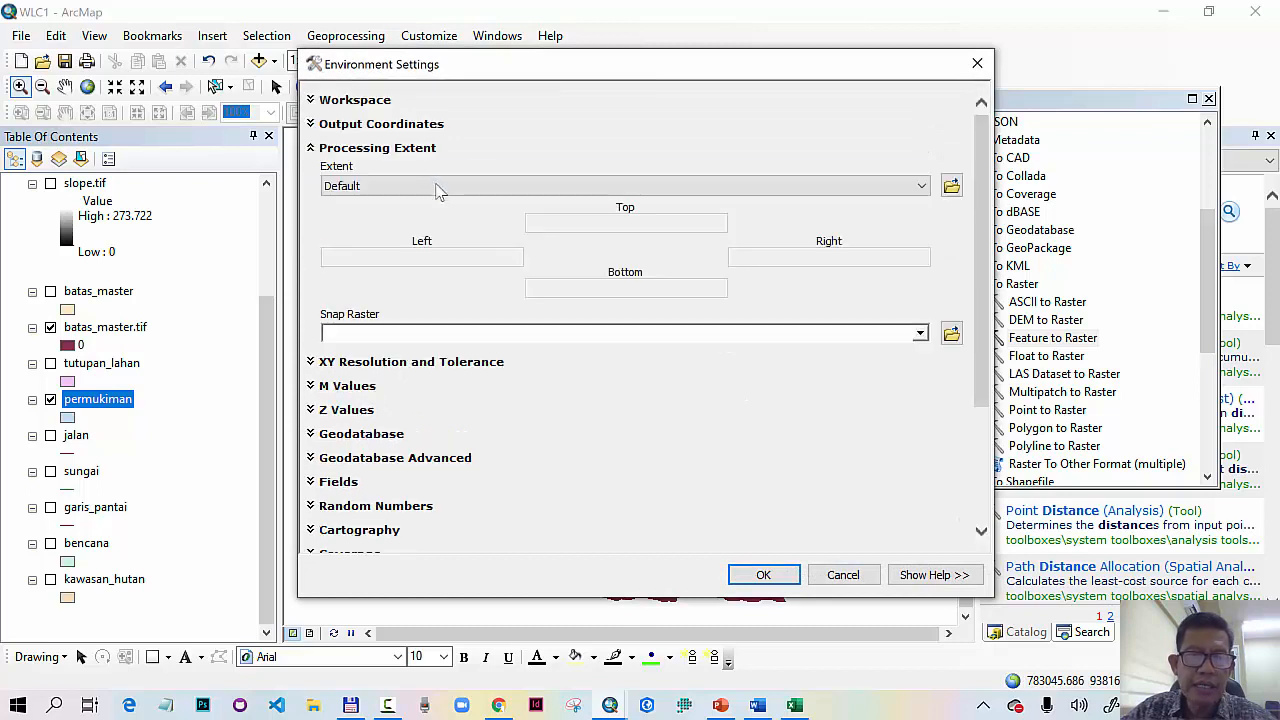
click(435, 186)
click(470, 308)
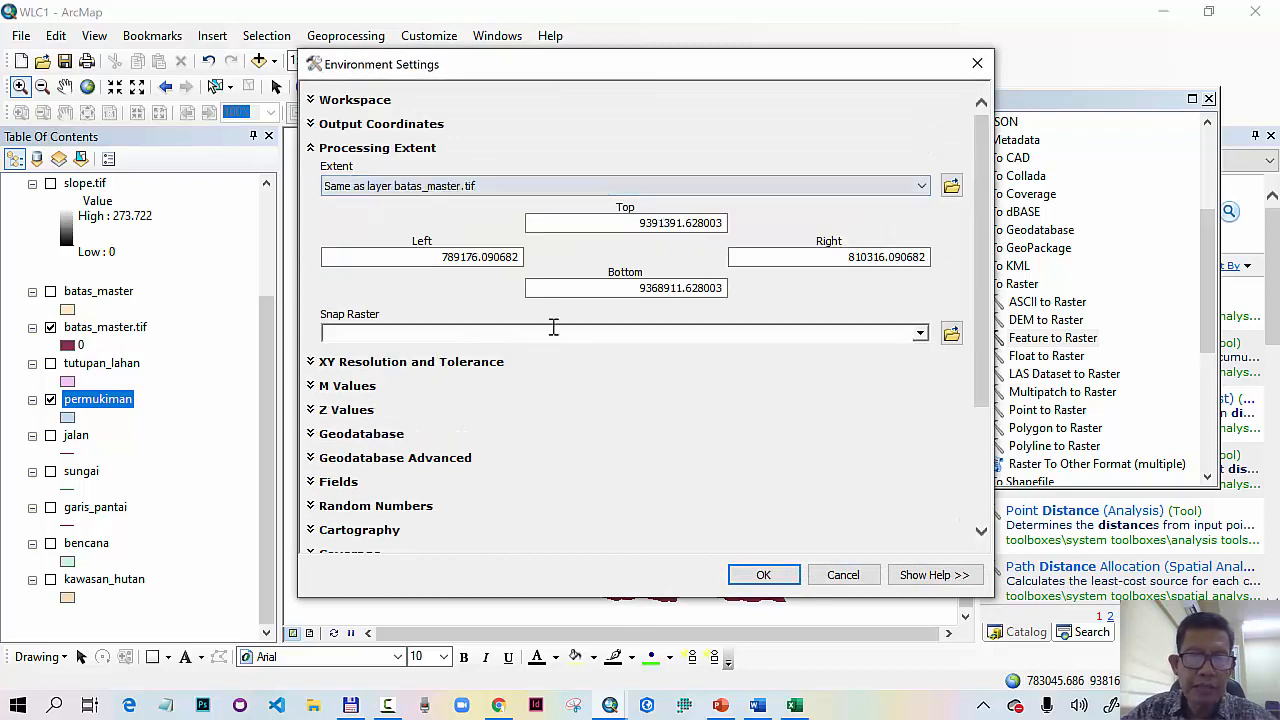
click(921, 335)
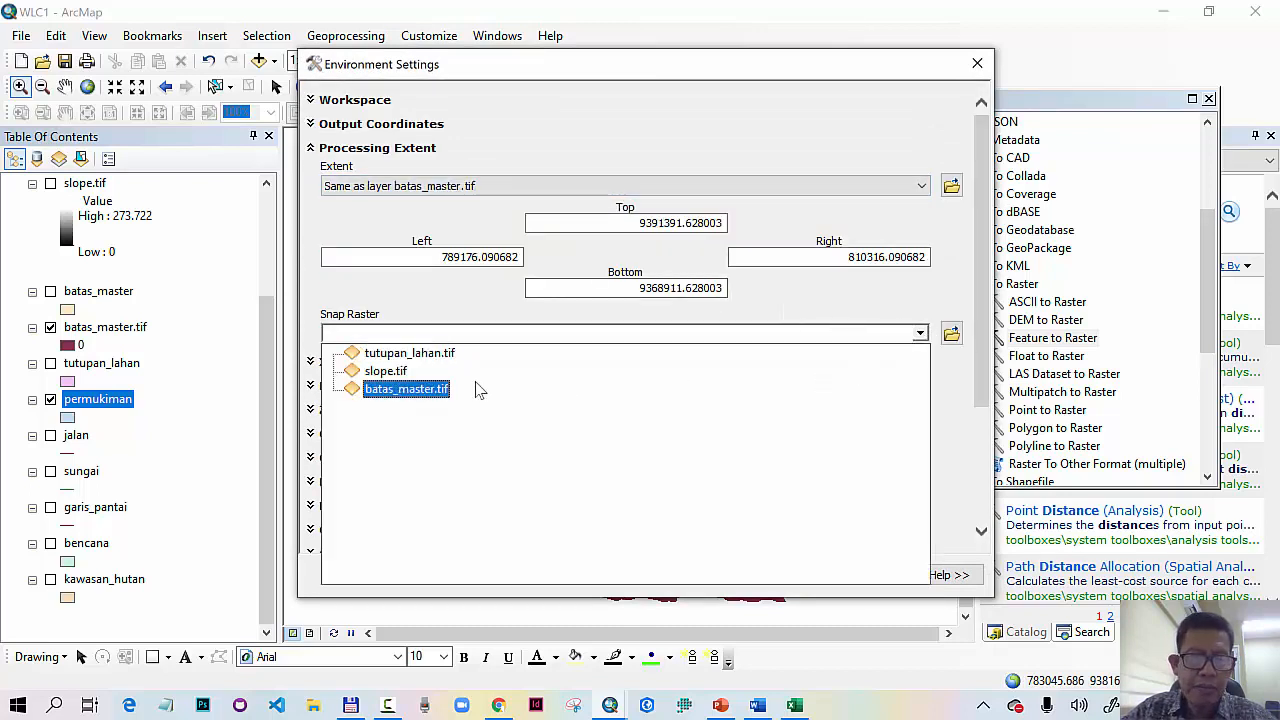
click(430, 388)
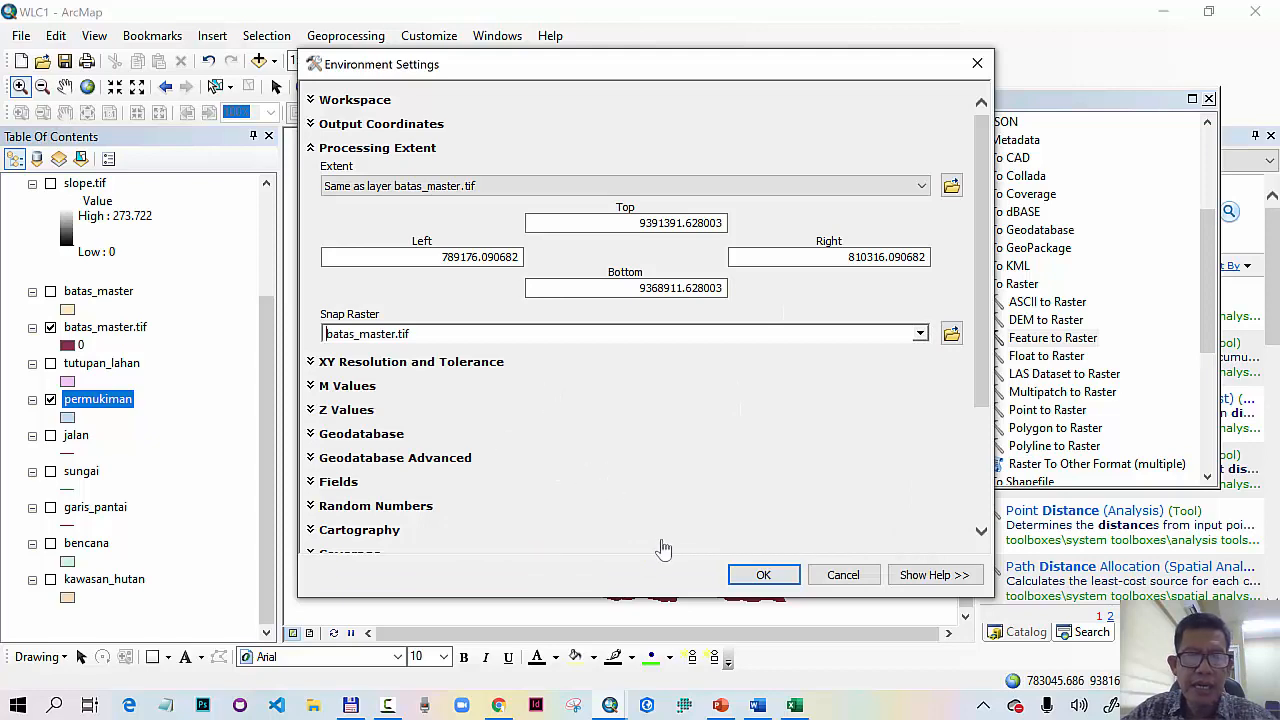
click(765, 576)
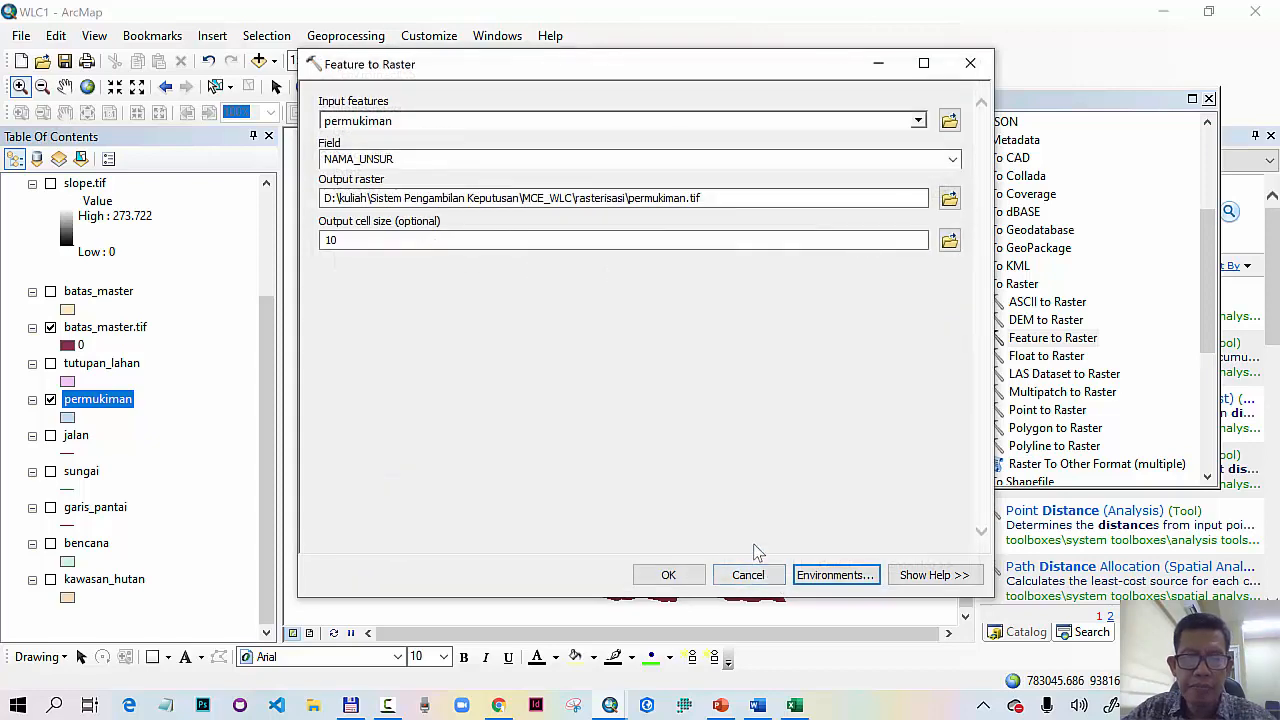
click(668, 573)
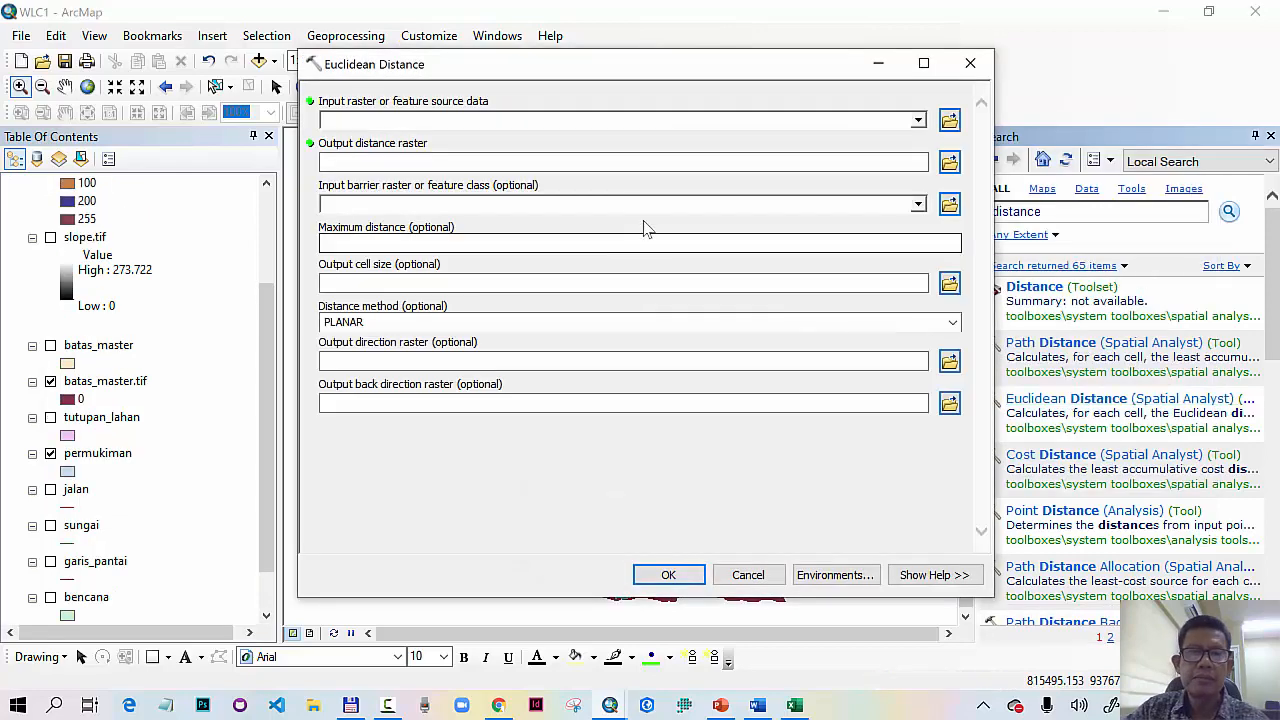
Step: Set up a Euclidean Distance calculation from permukiman.tif with the output permukiman_distance.tif in the rasterisasi folder
drag(624, 66, 702, 100)
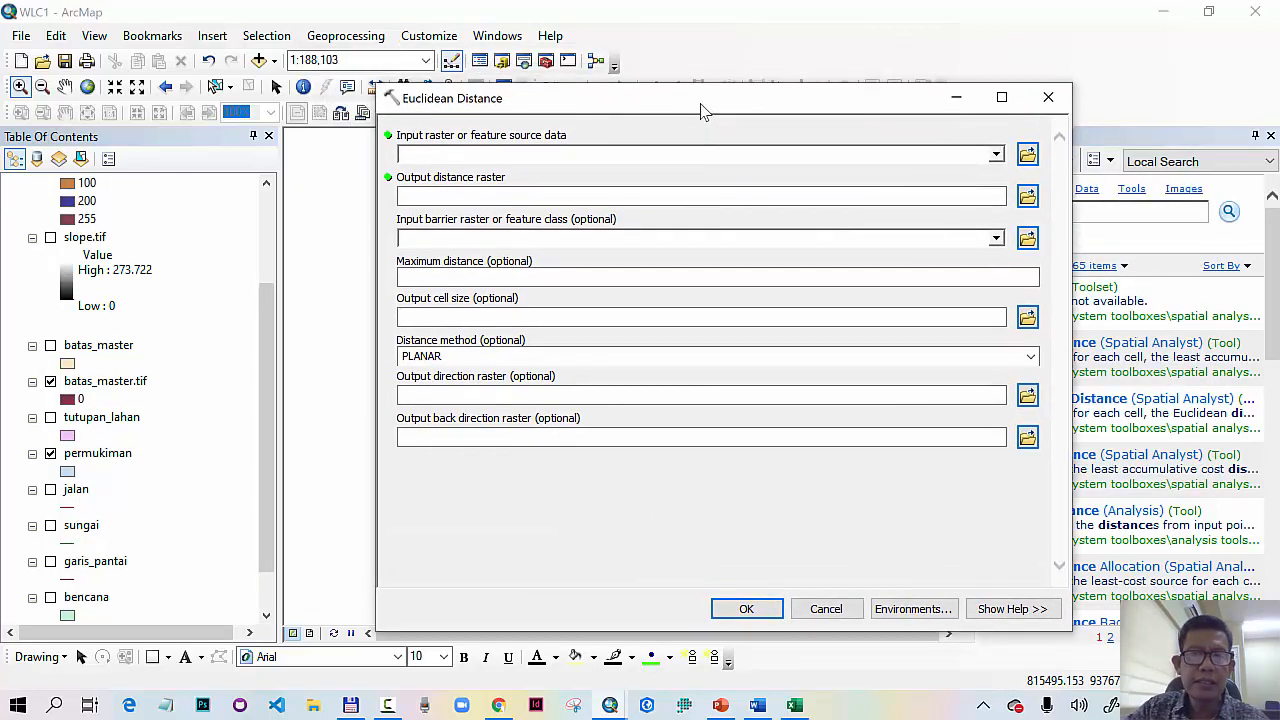
click(996, 154)
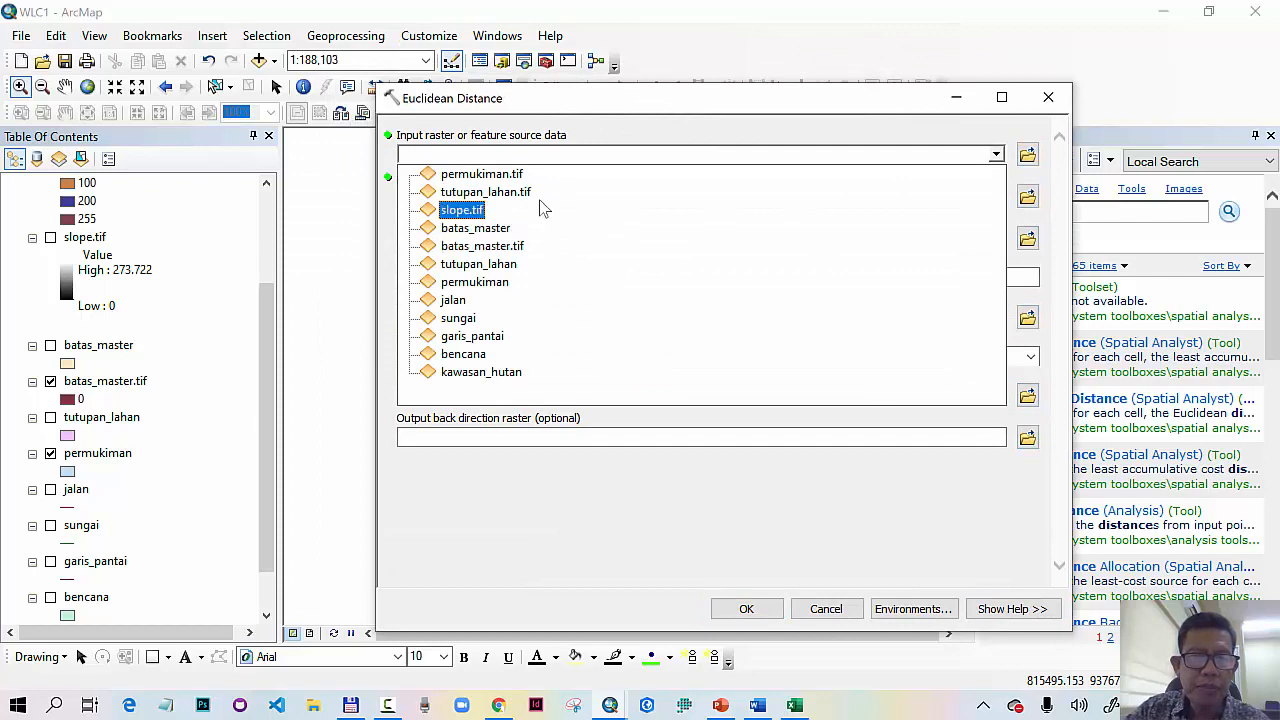
click(482, 175)
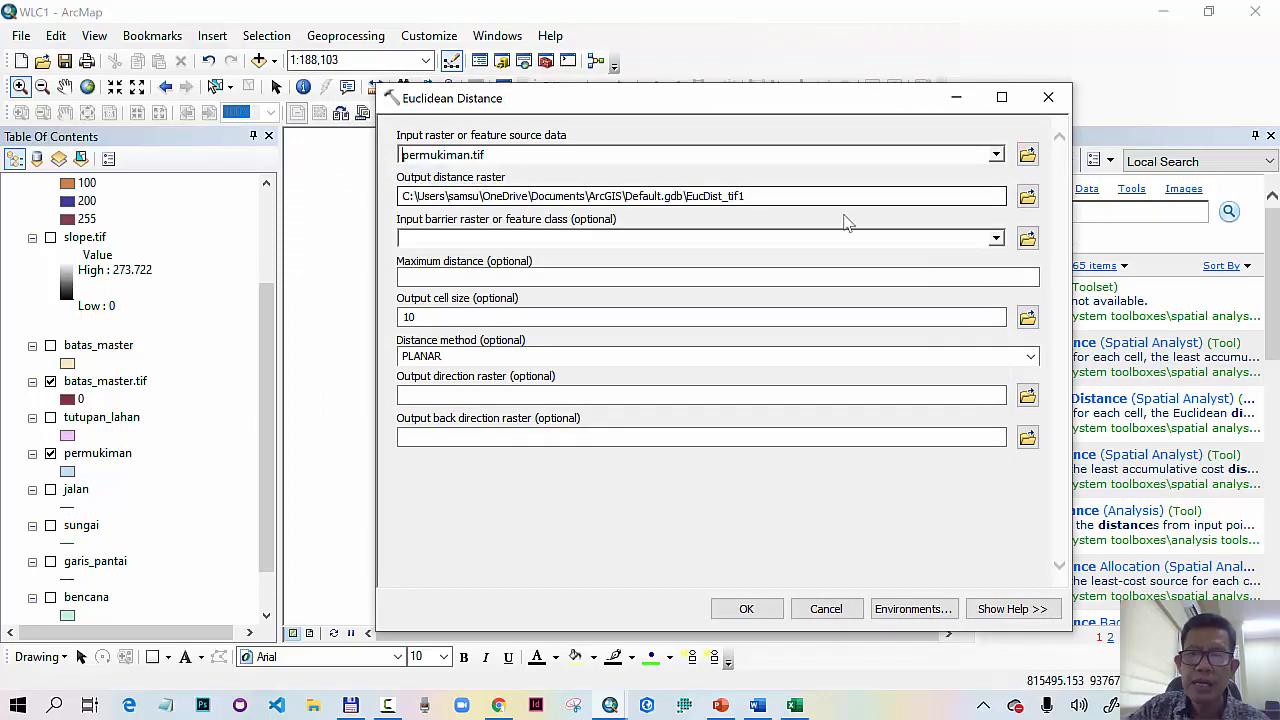
click(1027, 198)
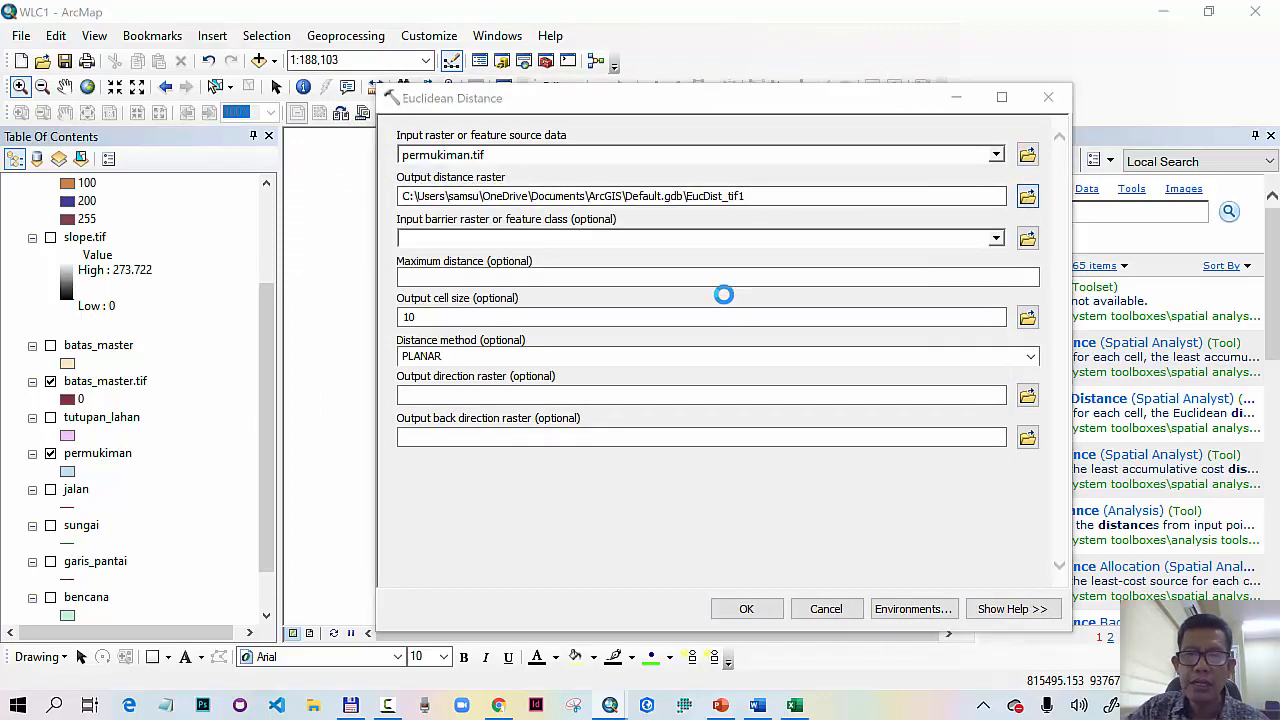
text(permukiman_distance.tif)
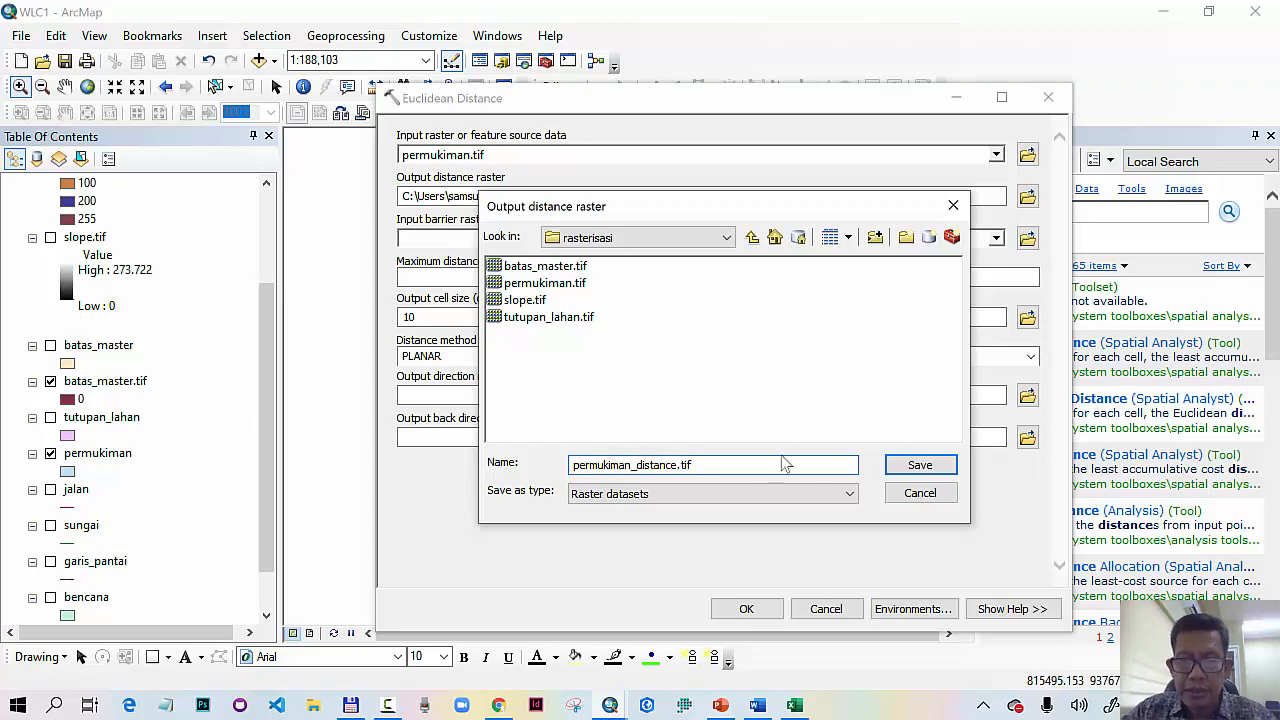
click(917, 465)
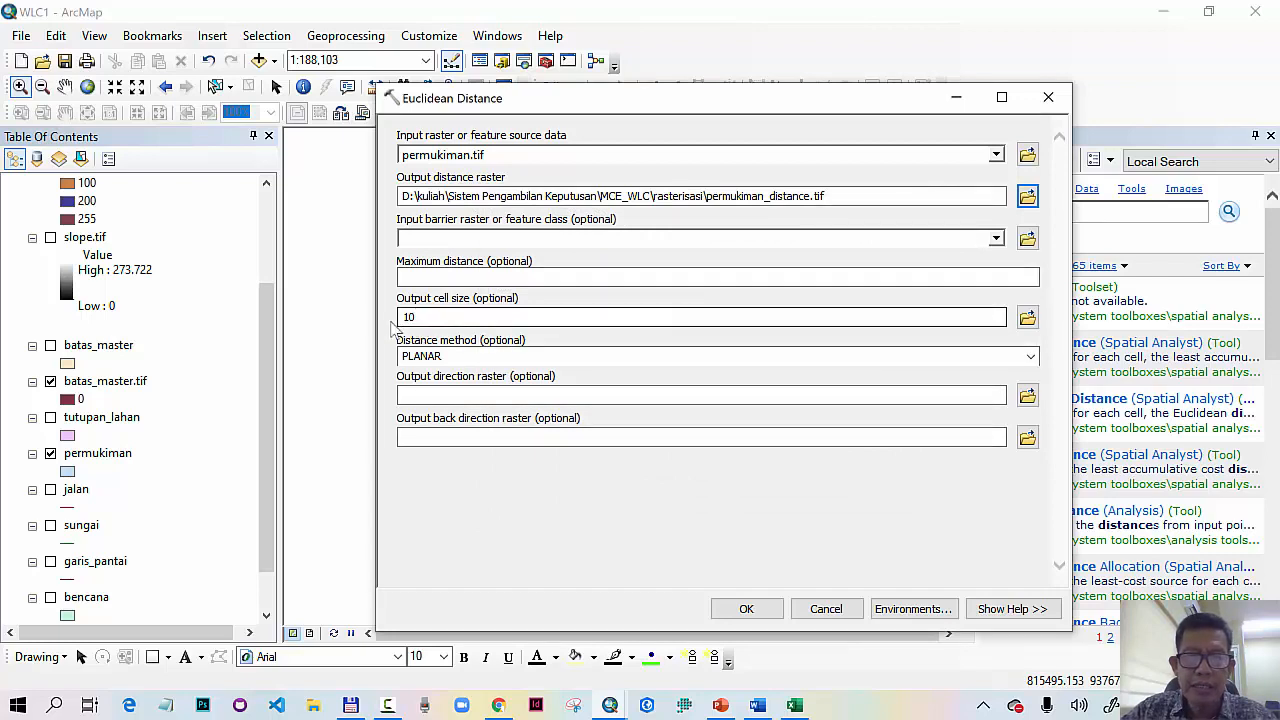
Step: Match the Euclidean Distance processing extent and snap raster to batas_master.tif and run the calculation
click(916, 609)
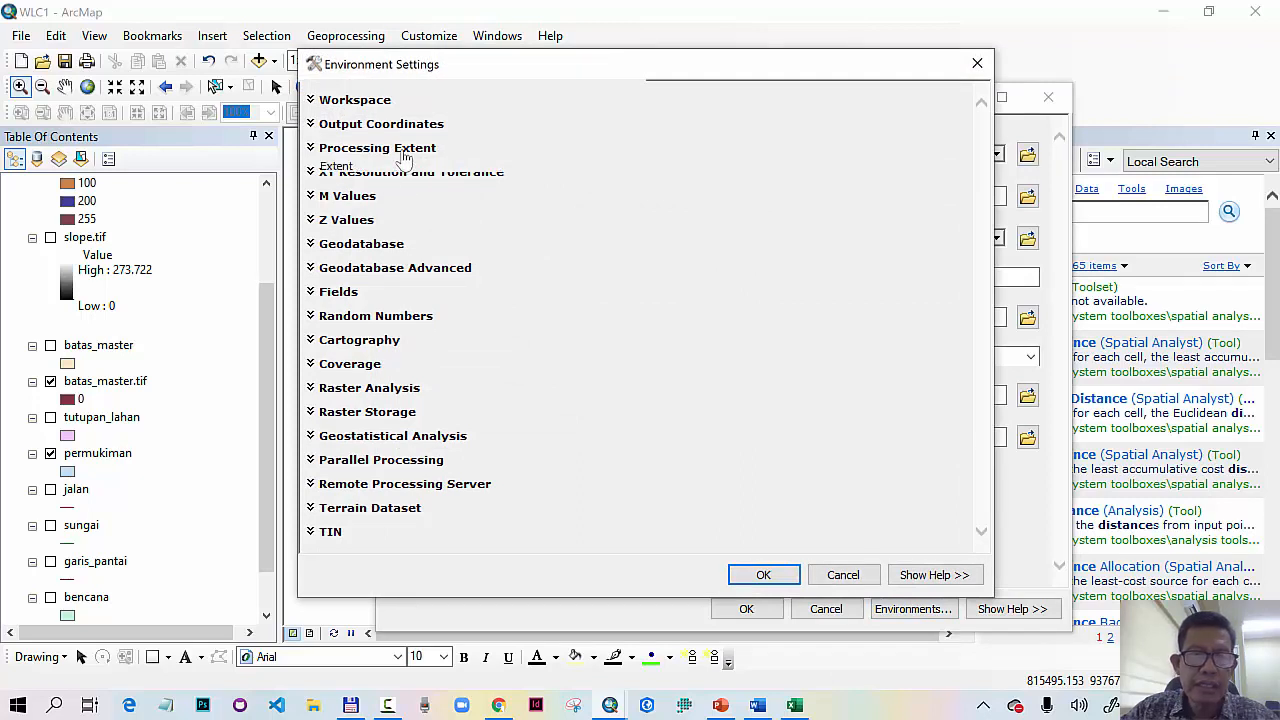
click(378, 148)
click(526, 186)
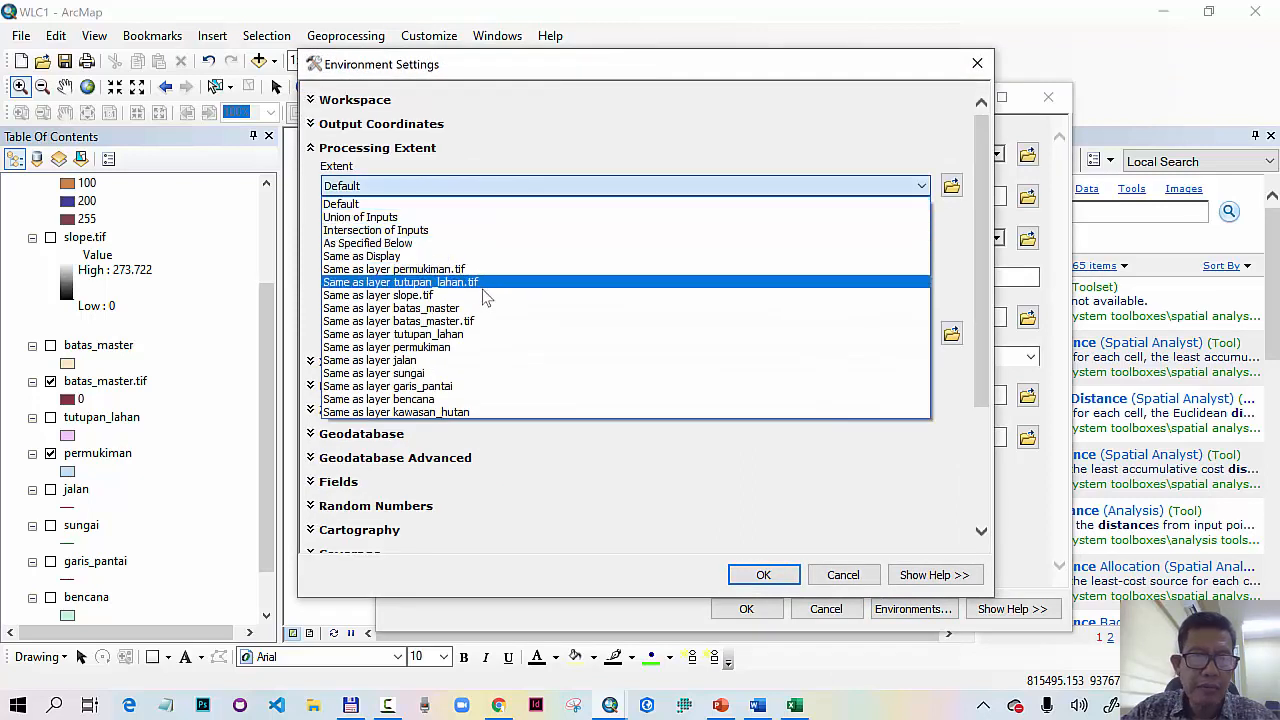
click(470, 321)
click(925, 340)
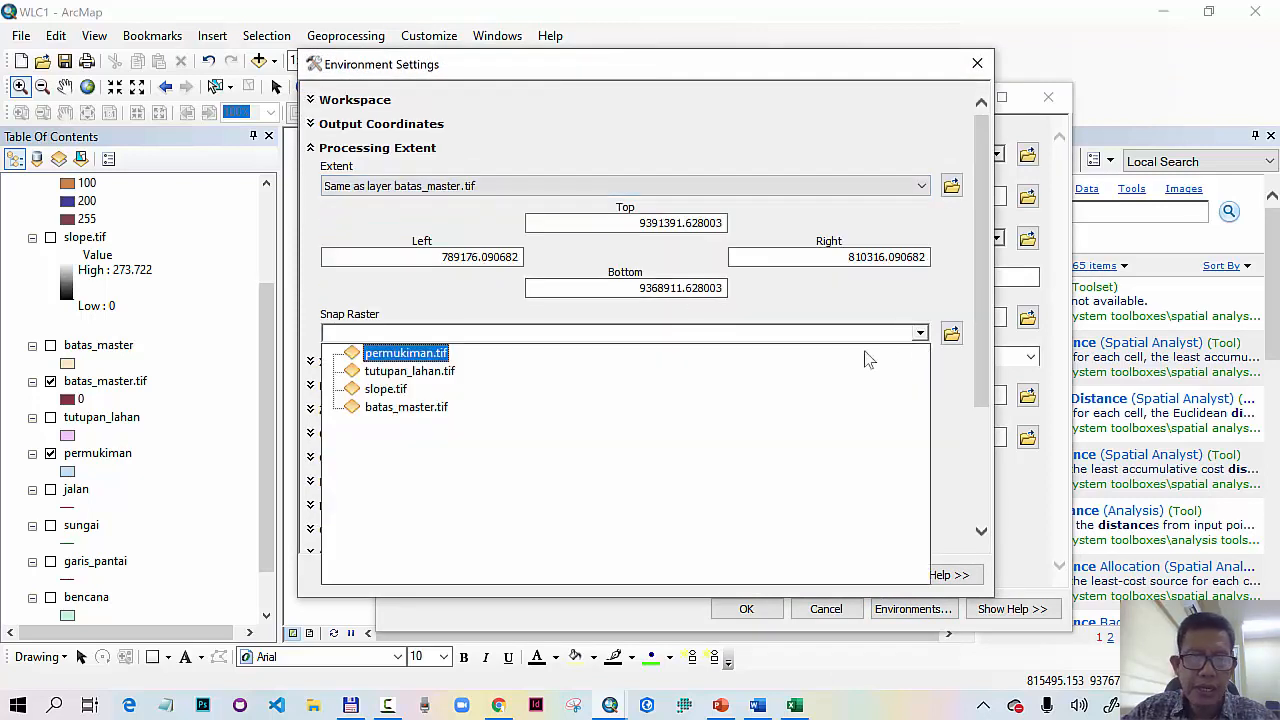
click(430, 409)
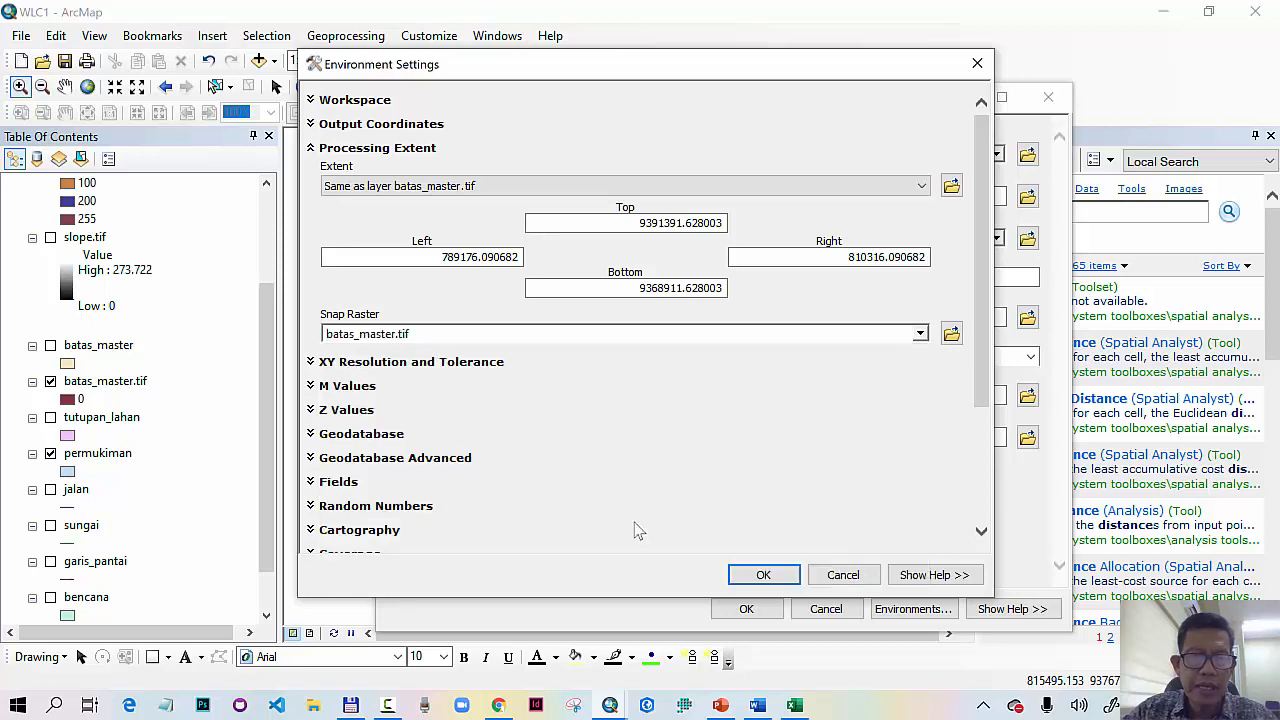
click(744, 581)
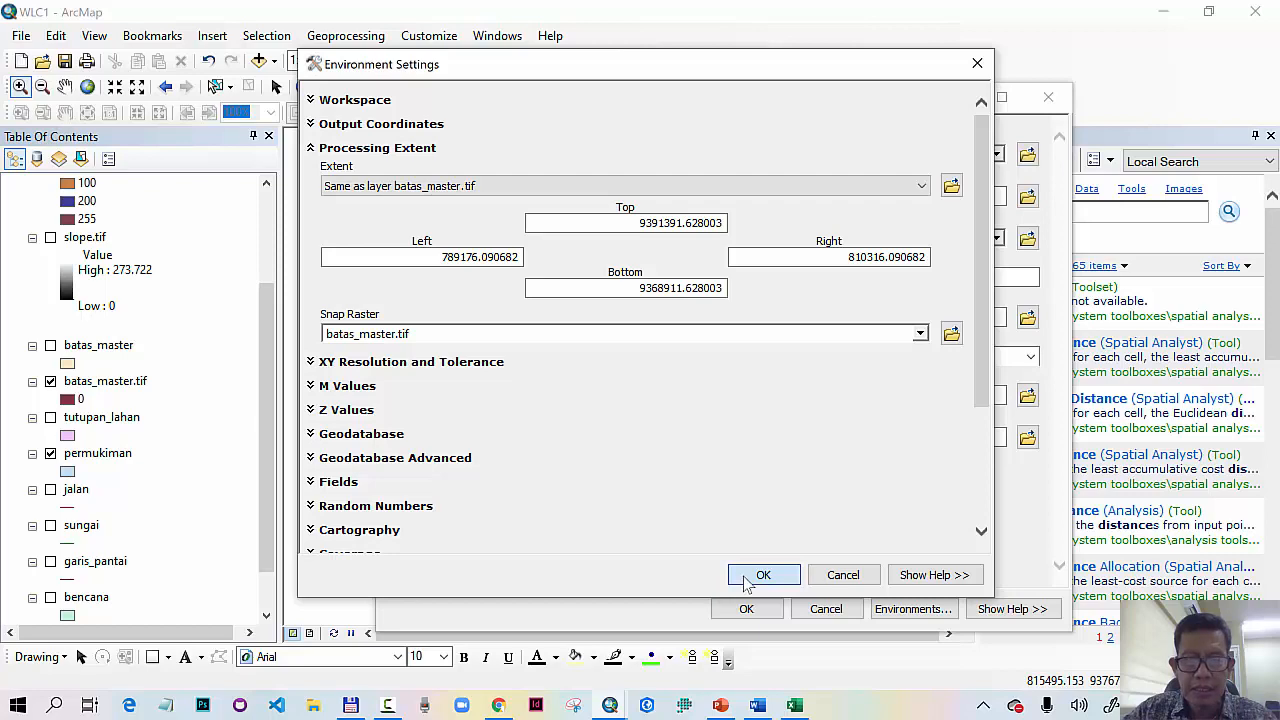
click(747, 609)
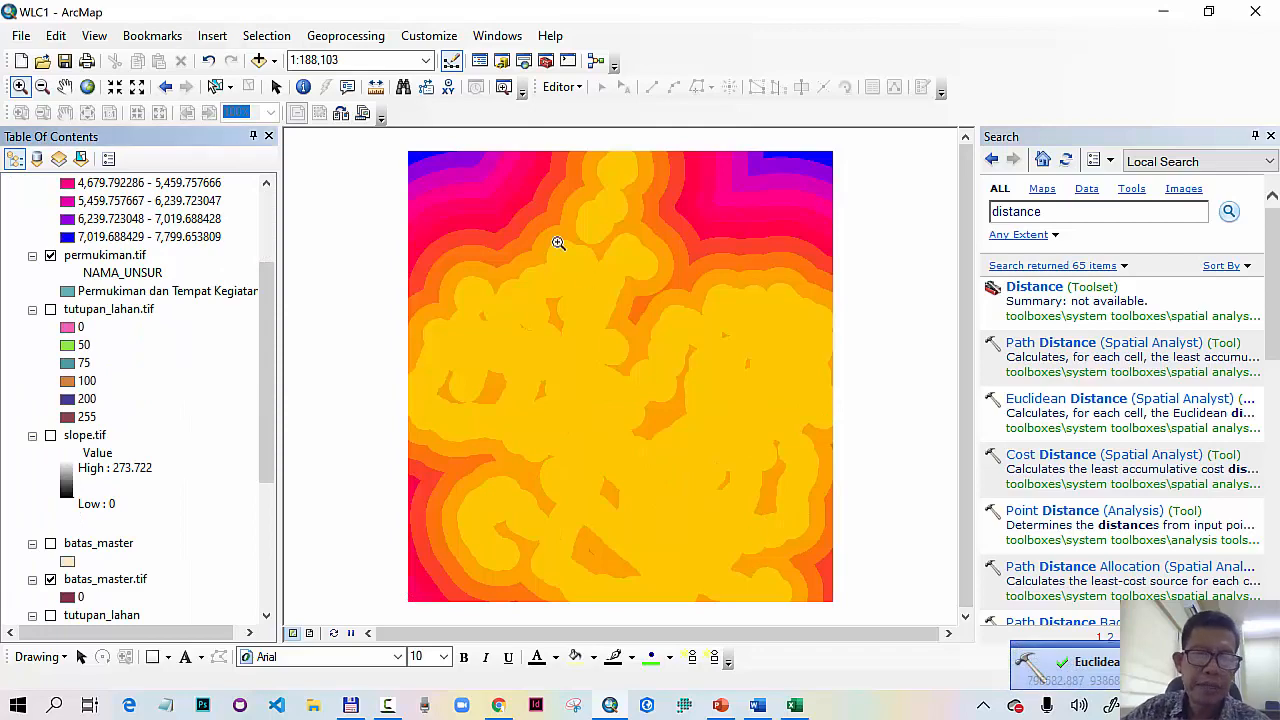
drag(263, 308, 255, 220)
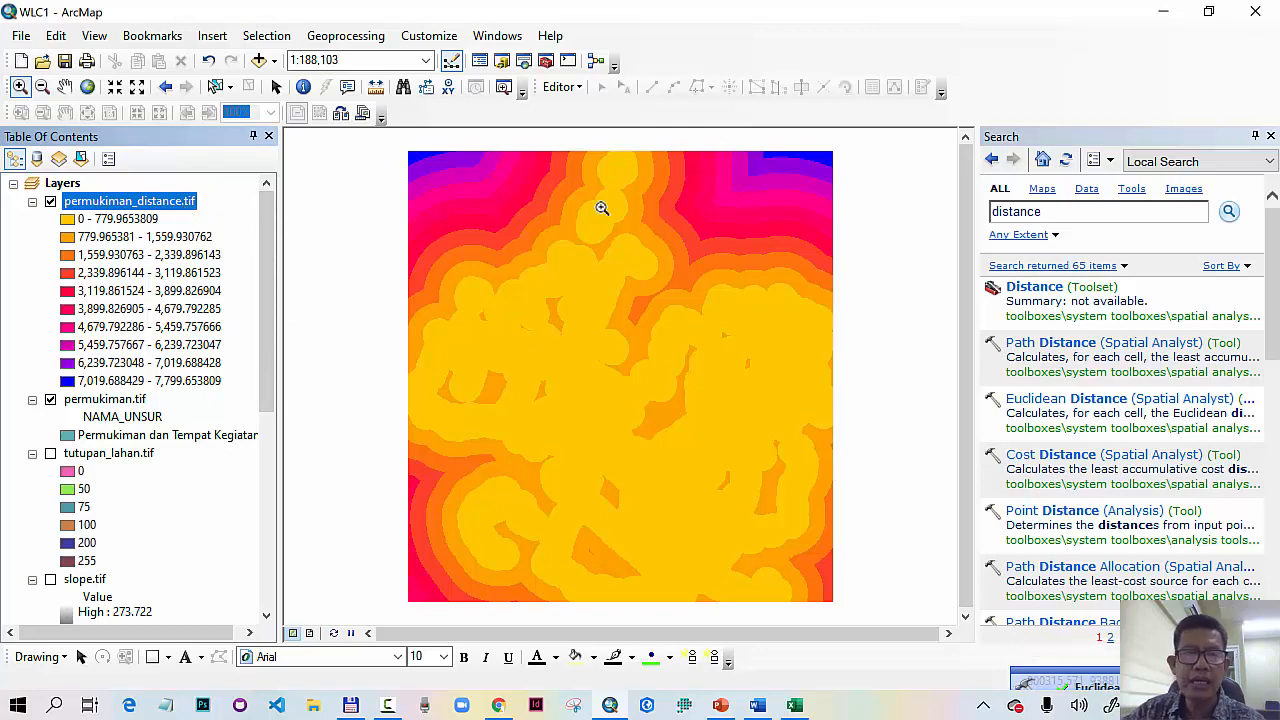
Step: Reopen ArcToolbox, collapse the Conversion Tools and open Extract by Mask from the Spatial Analyst Extraction toolset
click(545, 62)
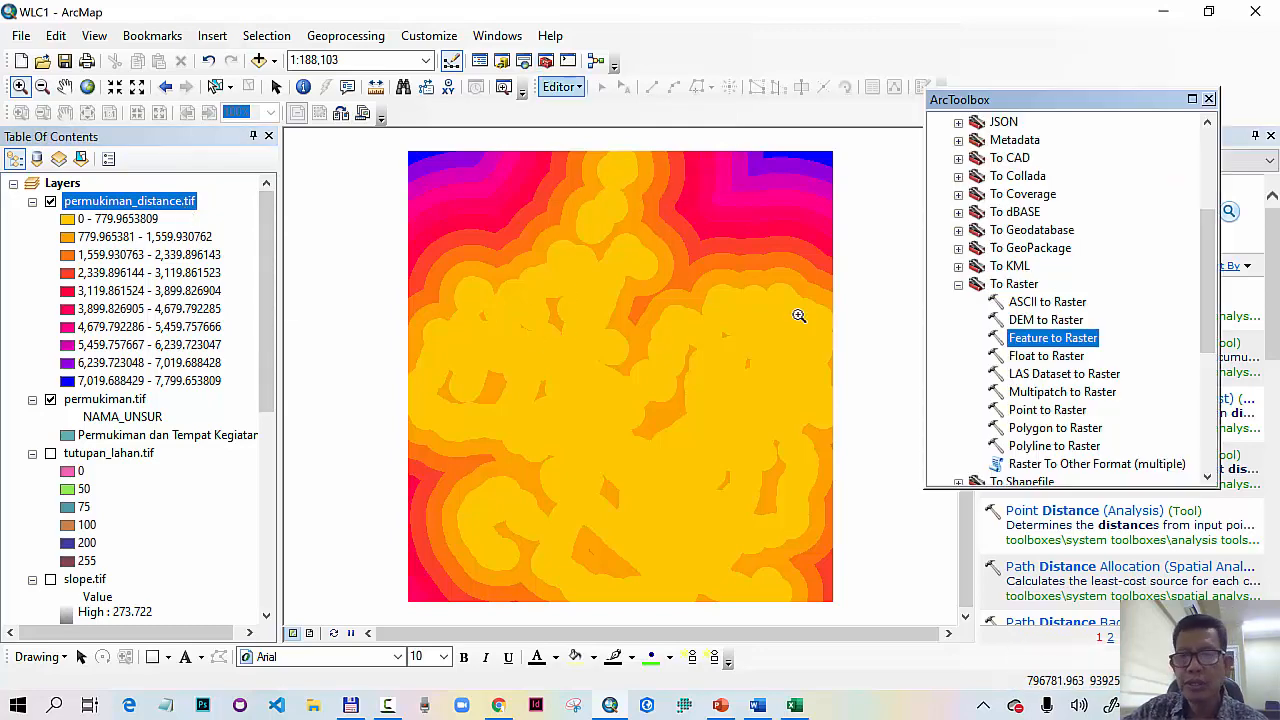
click(958, 285)
scroll(1020, 225, up, 4)
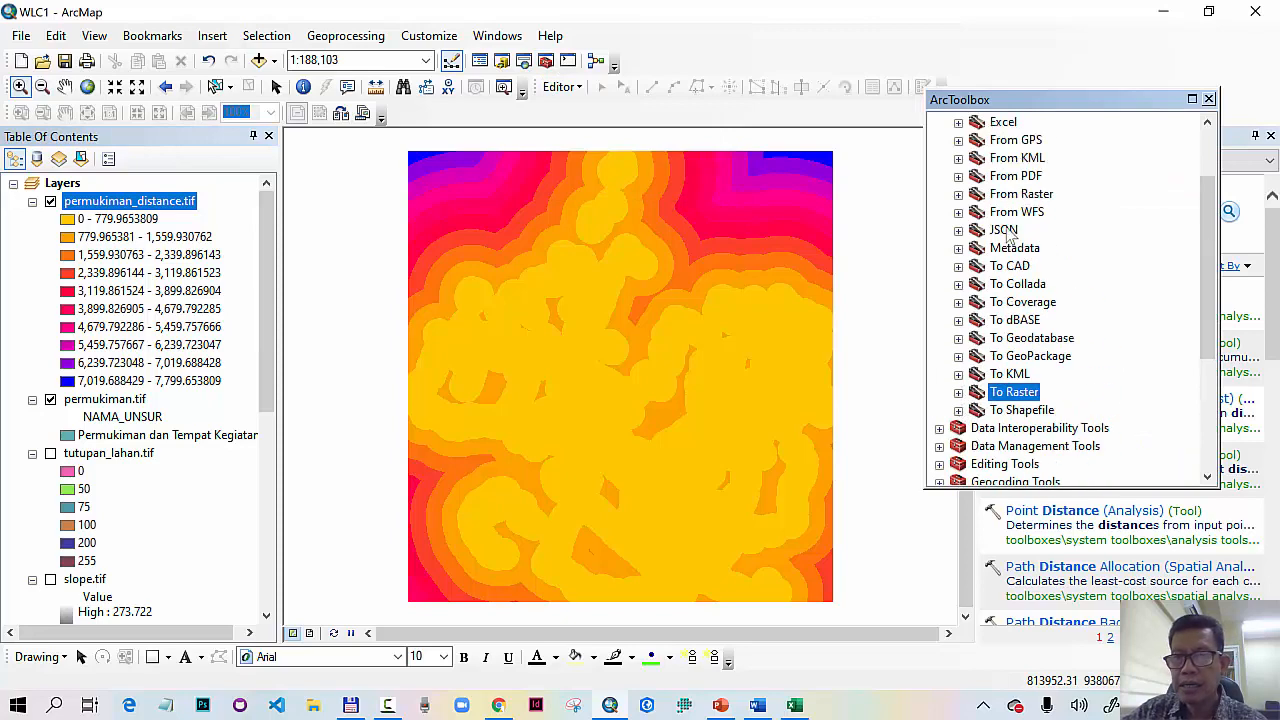
click(939, 195)
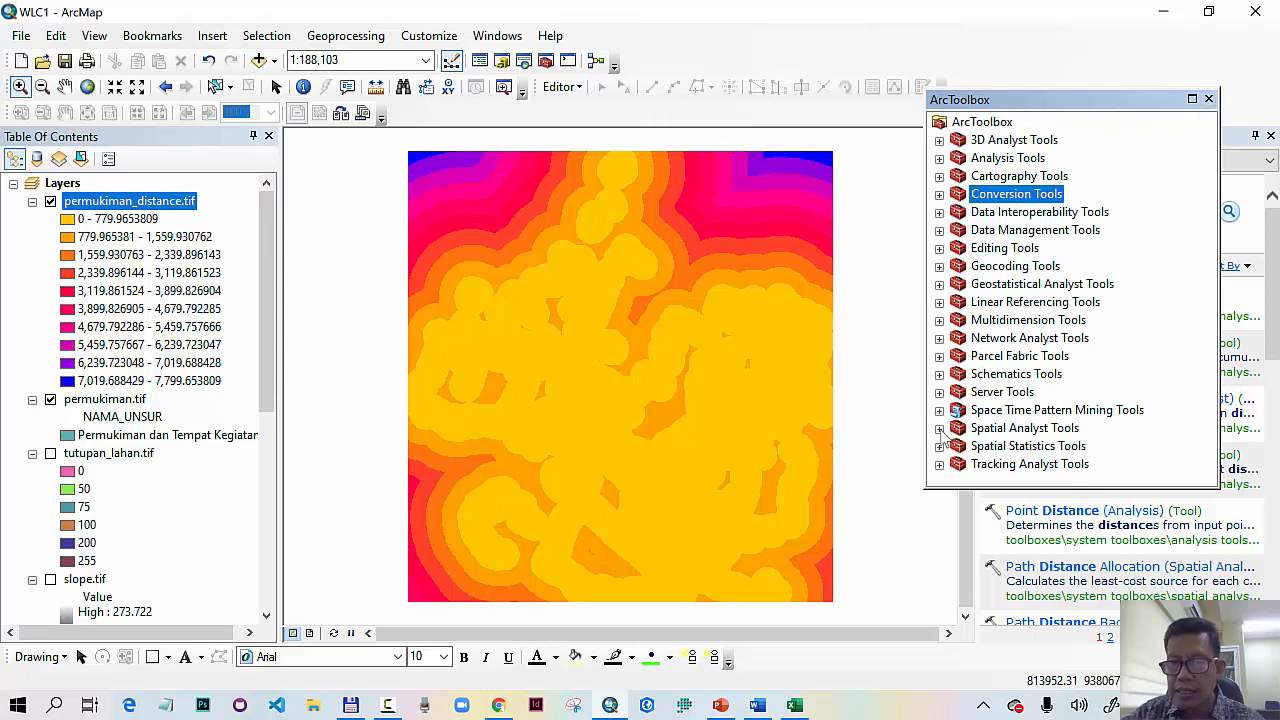
click(939, 428)
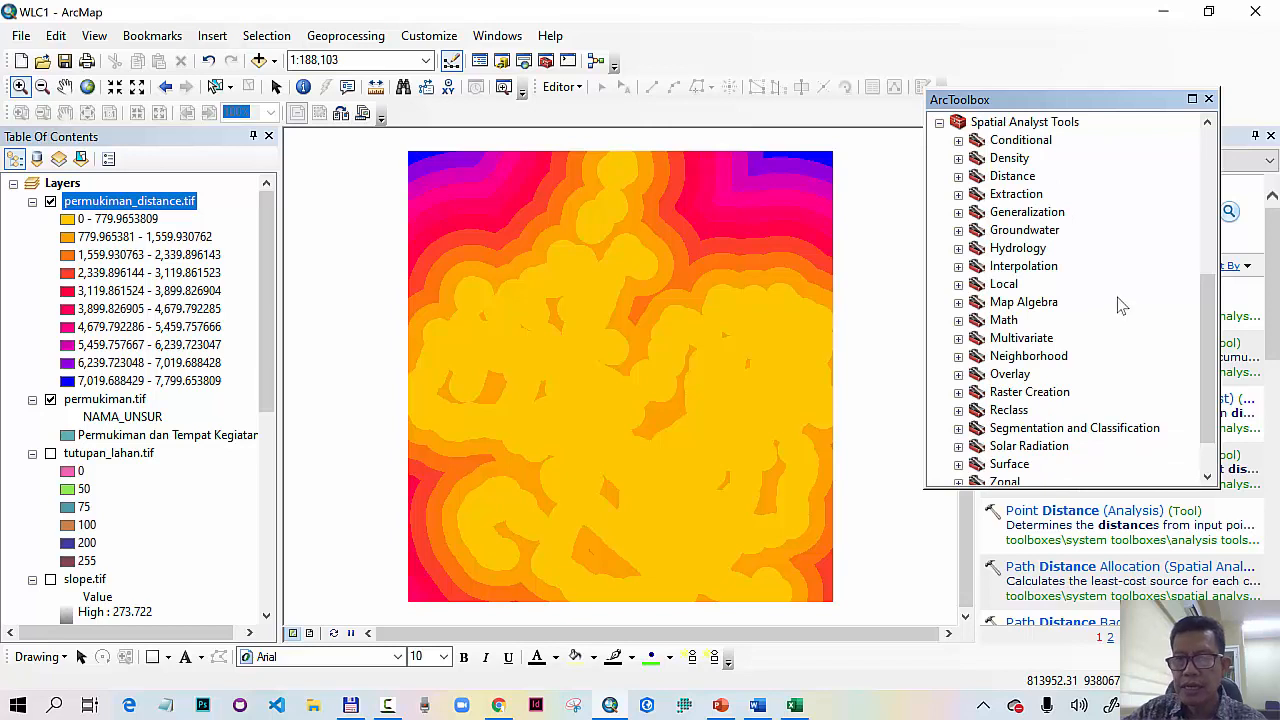
click(958, 194)
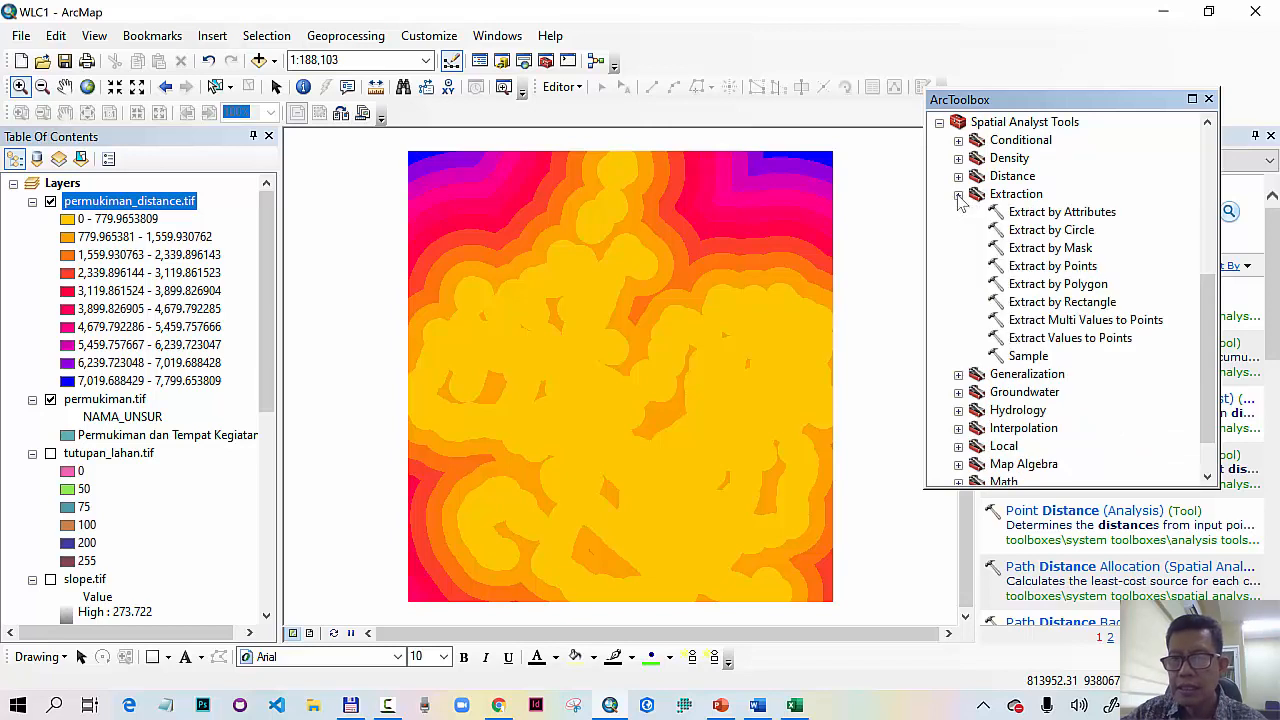
double_click(1076, 250)
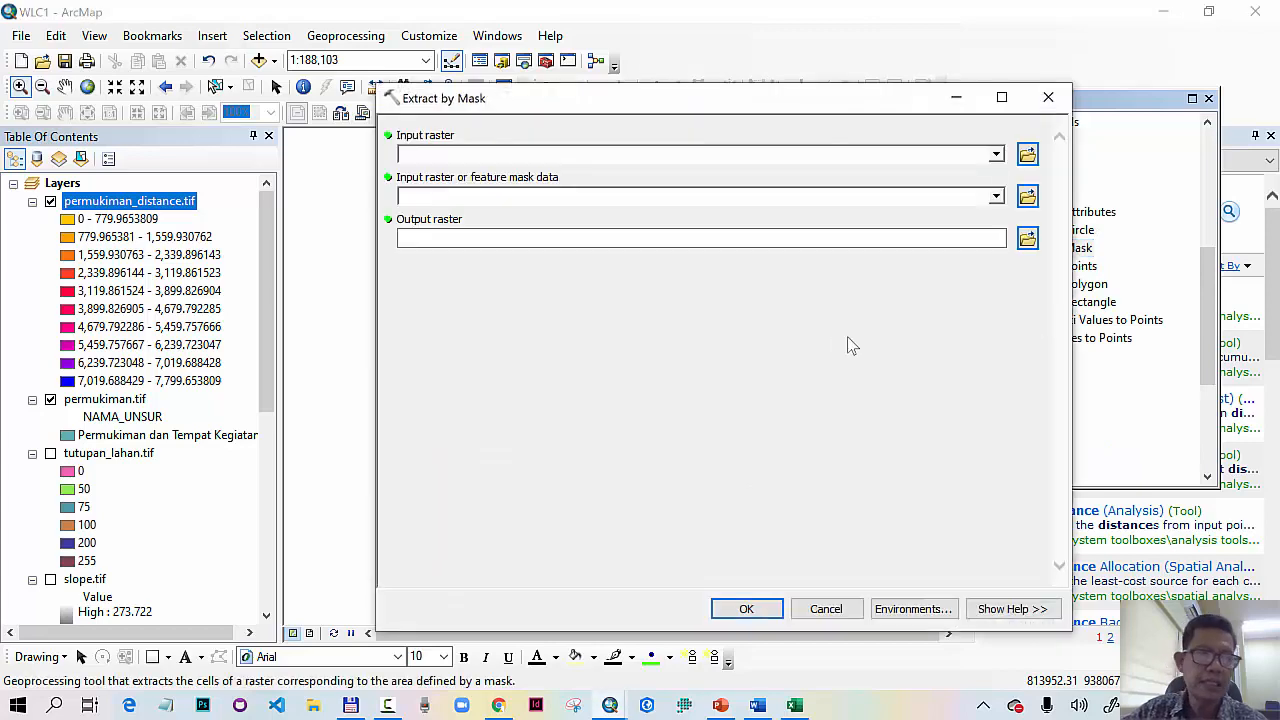
Step: Set up the extraction of permukiman_distance.tif with batas_master as mask, output to permukiman_clip.tif in the rasterisasi folder
drag(180, 205, 404, 162)
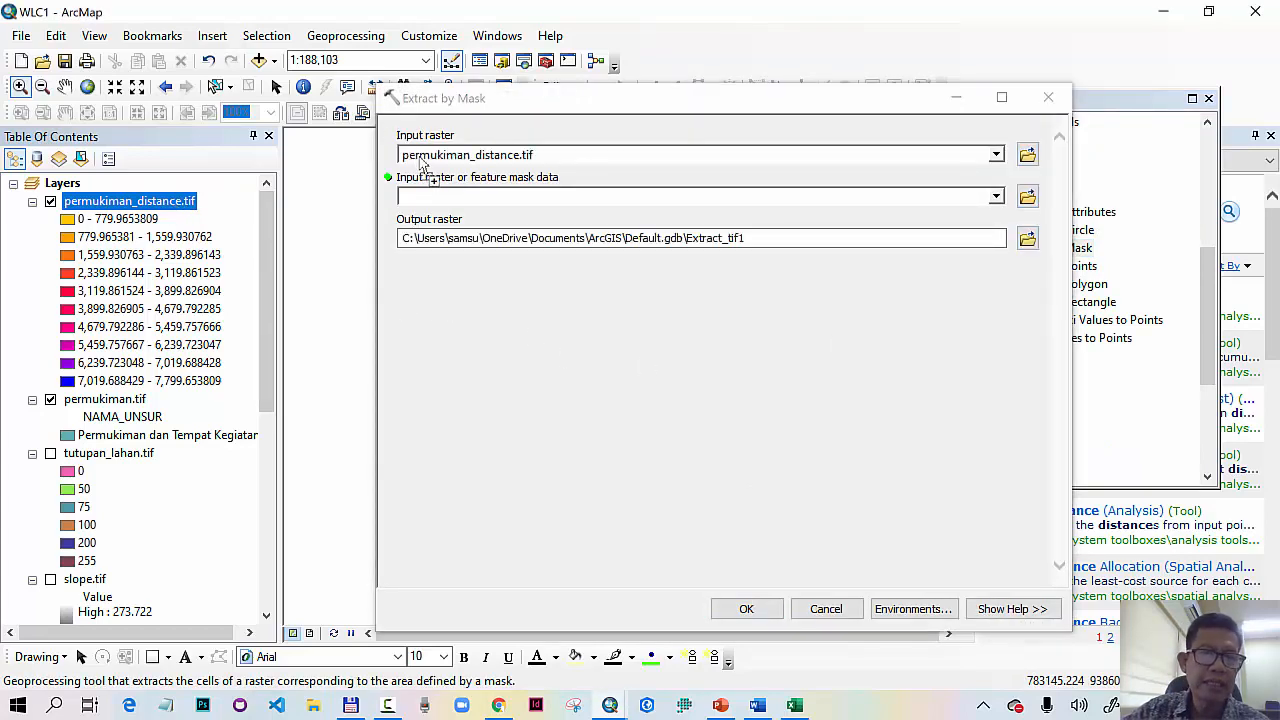
click(996, 197)
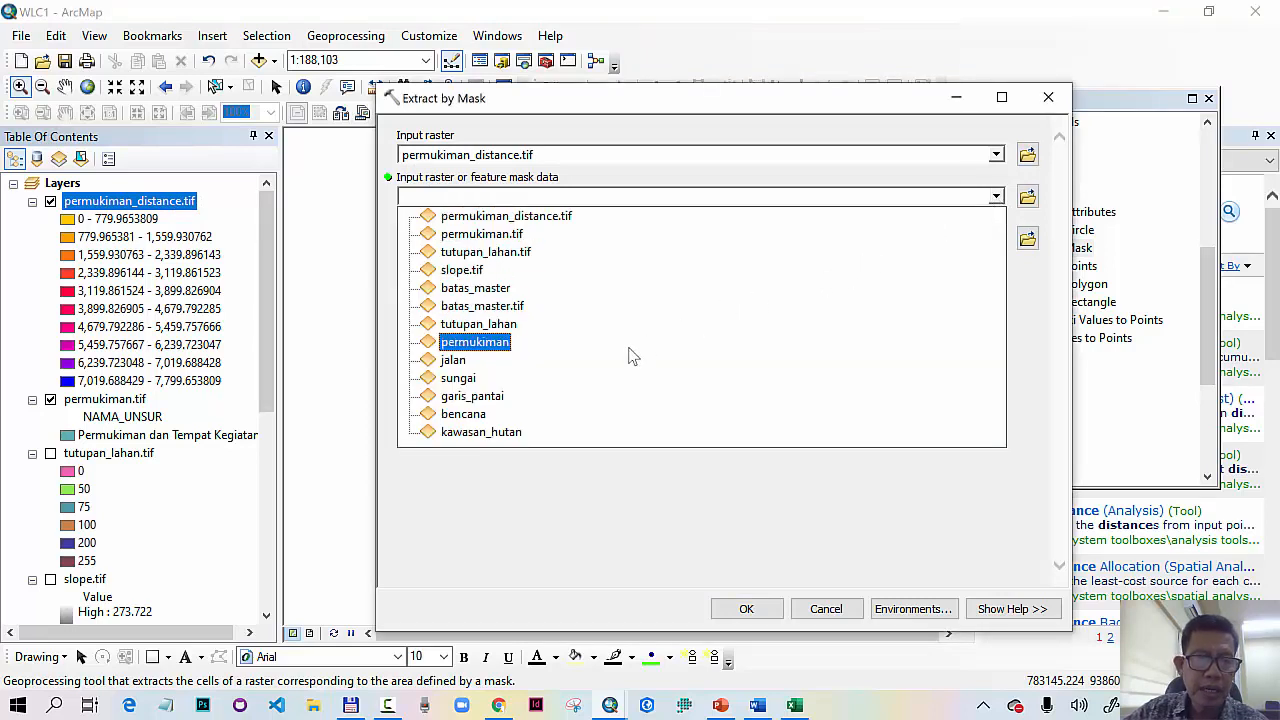
click(478, 289)
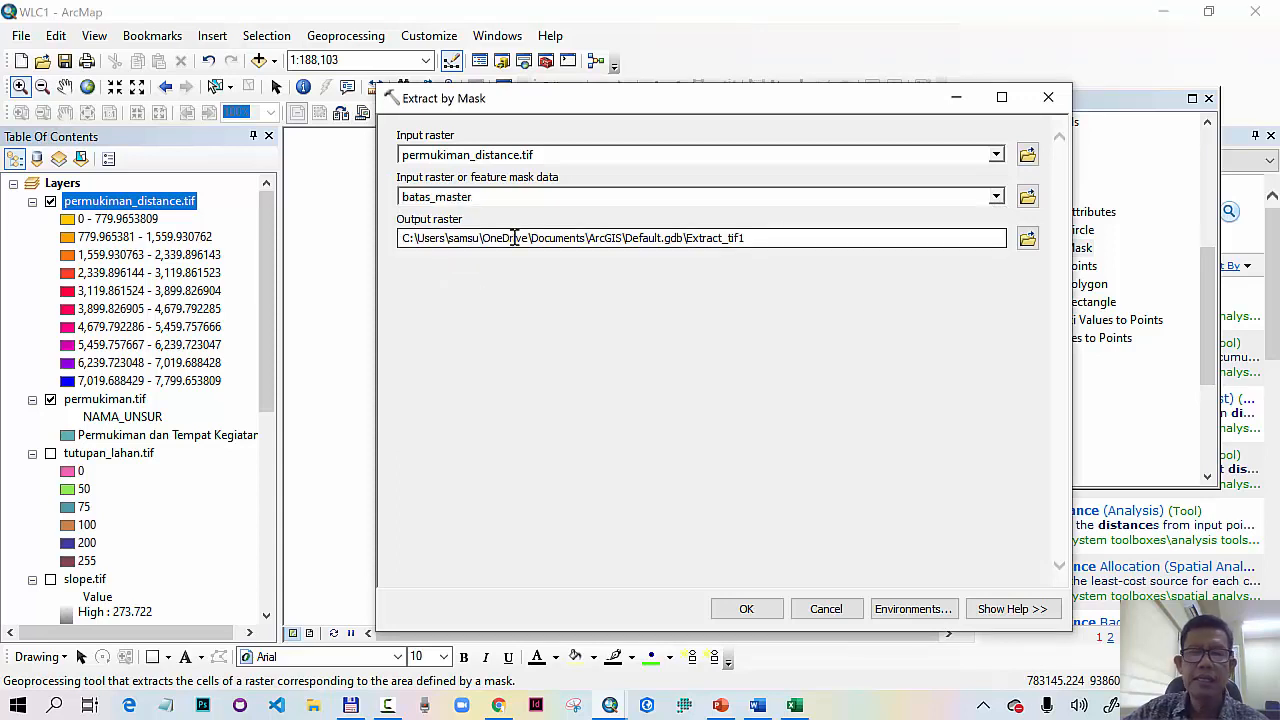
click(1027, 240)
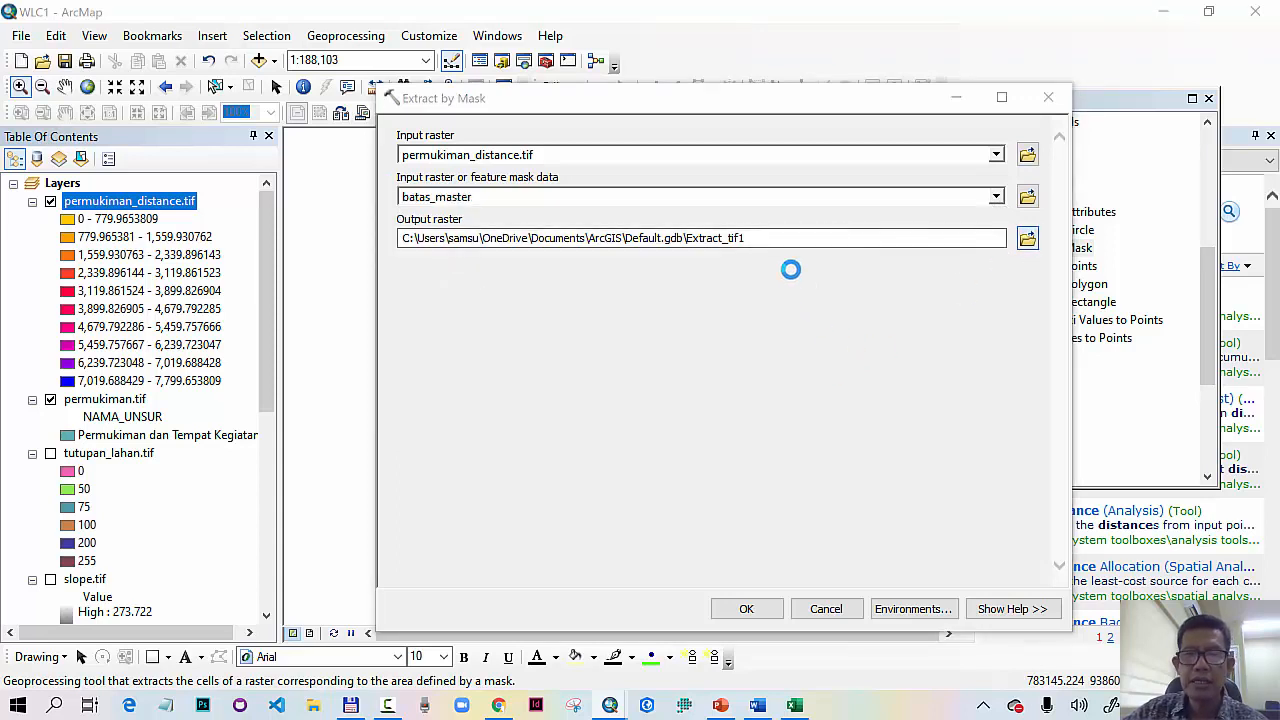
text(permukiman_clip.tif)
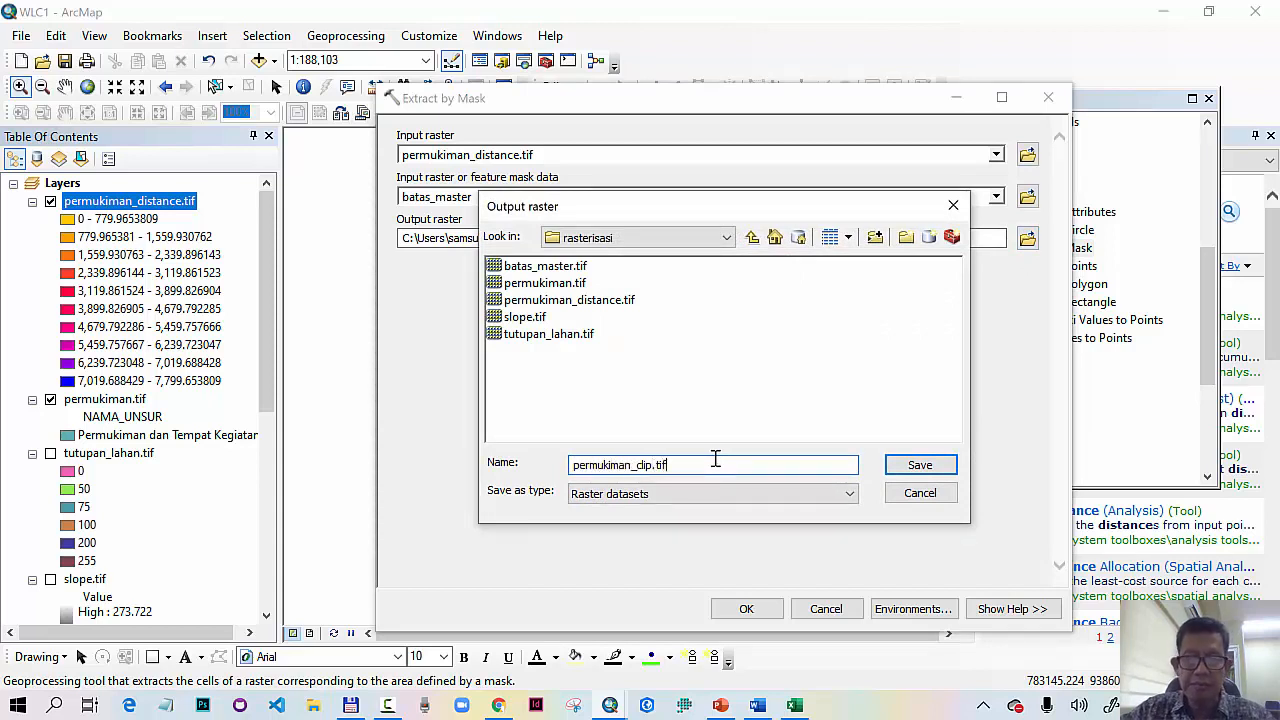
click(919, 465)
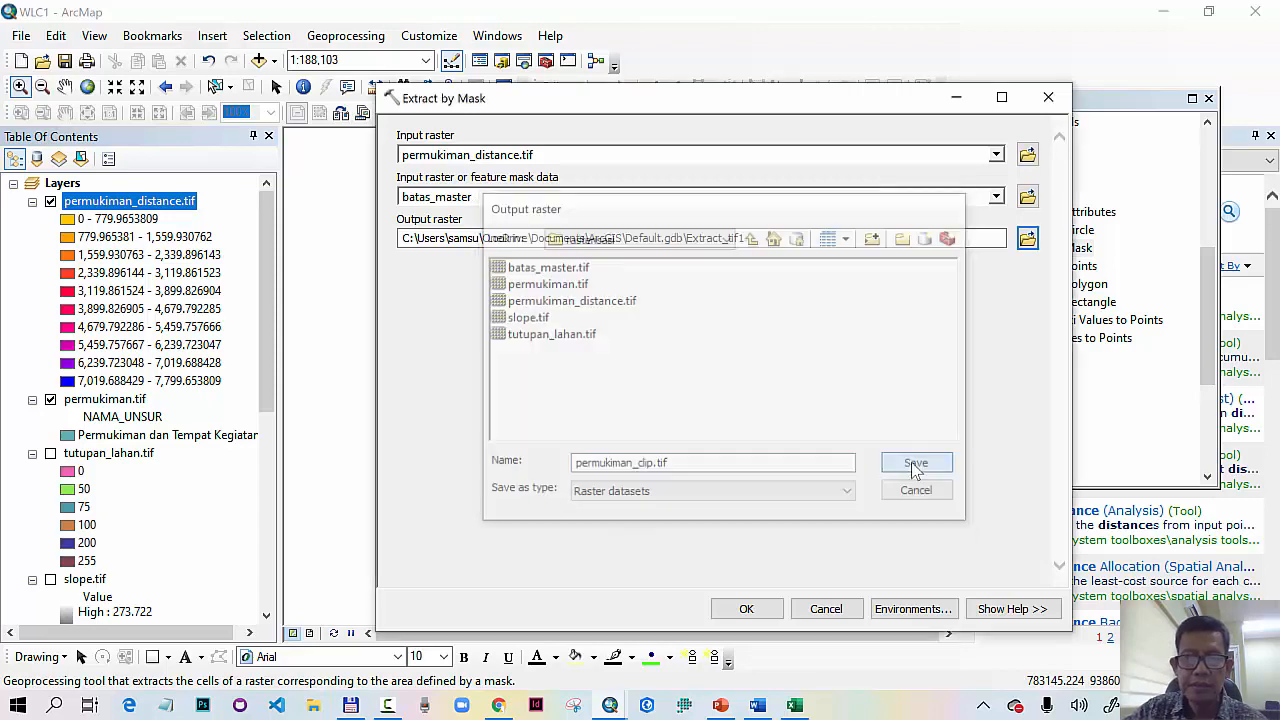
Step: Match the mask extraction's processing extent and snap raster to batas_master.tif and run Extract by Mask
click(880, 611)
click(472, 186)
click(491, 219)
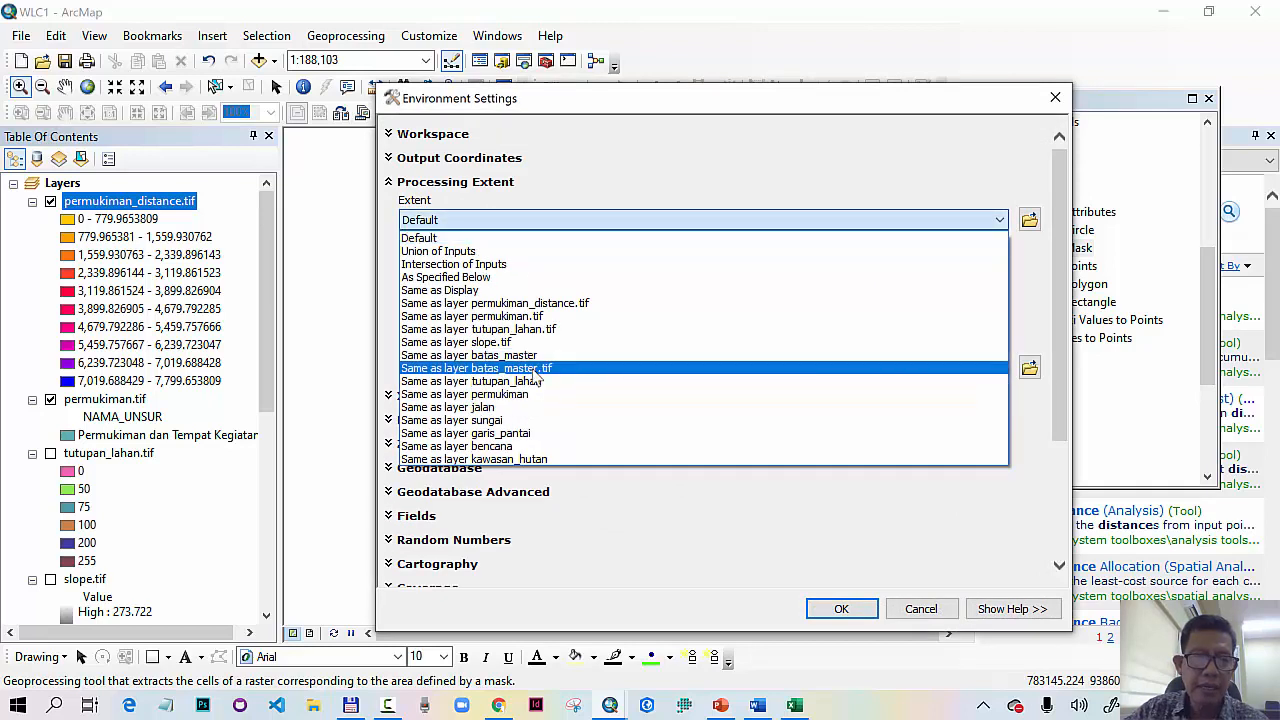
click(532, 368)
click(998, 367)
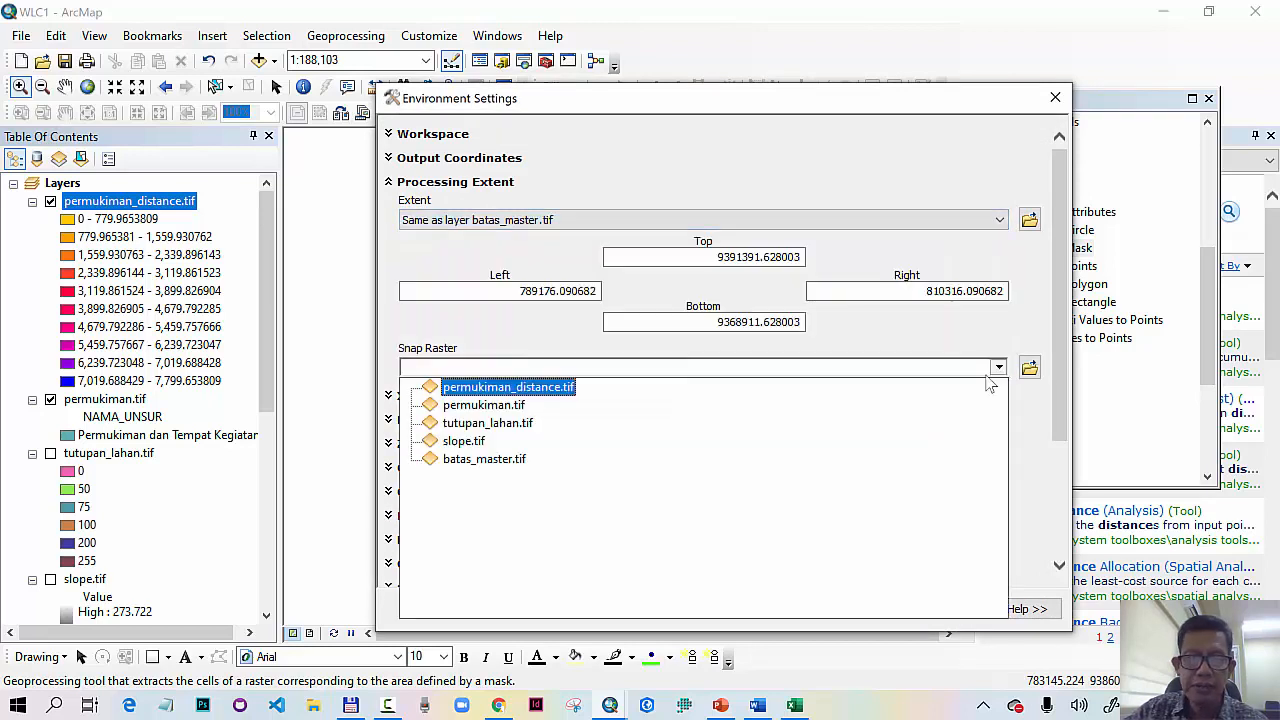
click(484, 459)
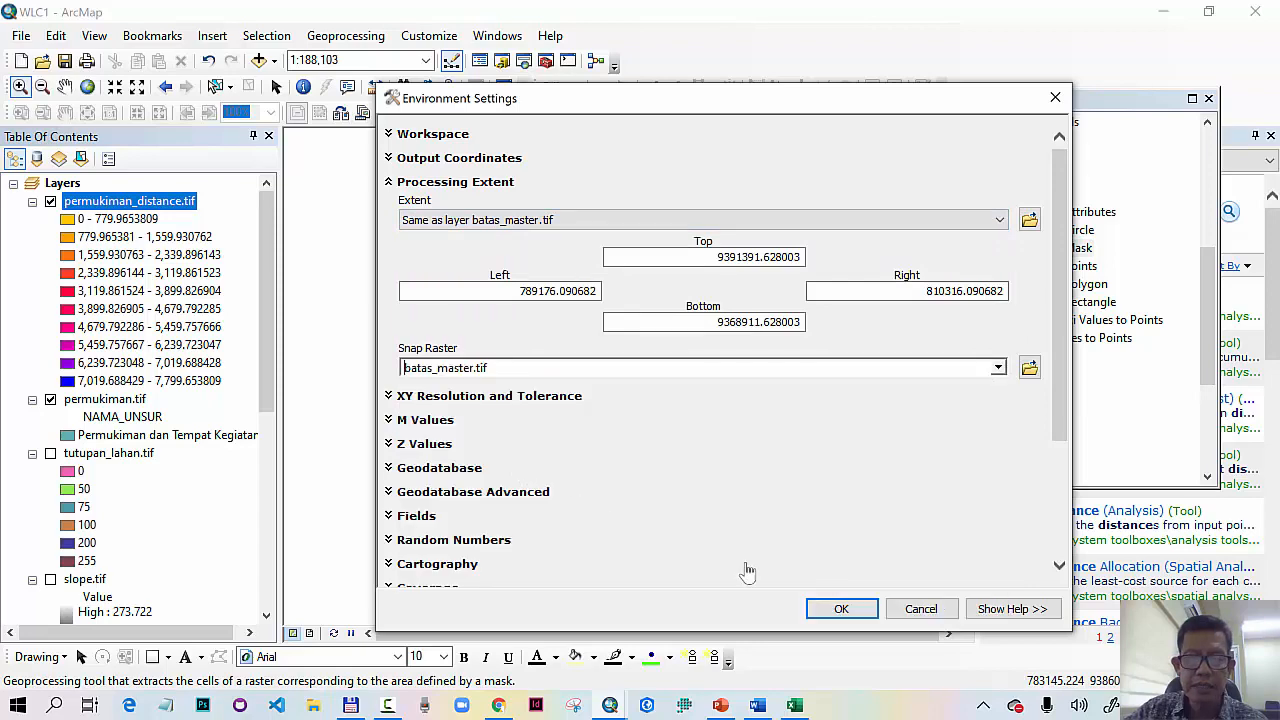
click(846, 610)
click(746, 610)
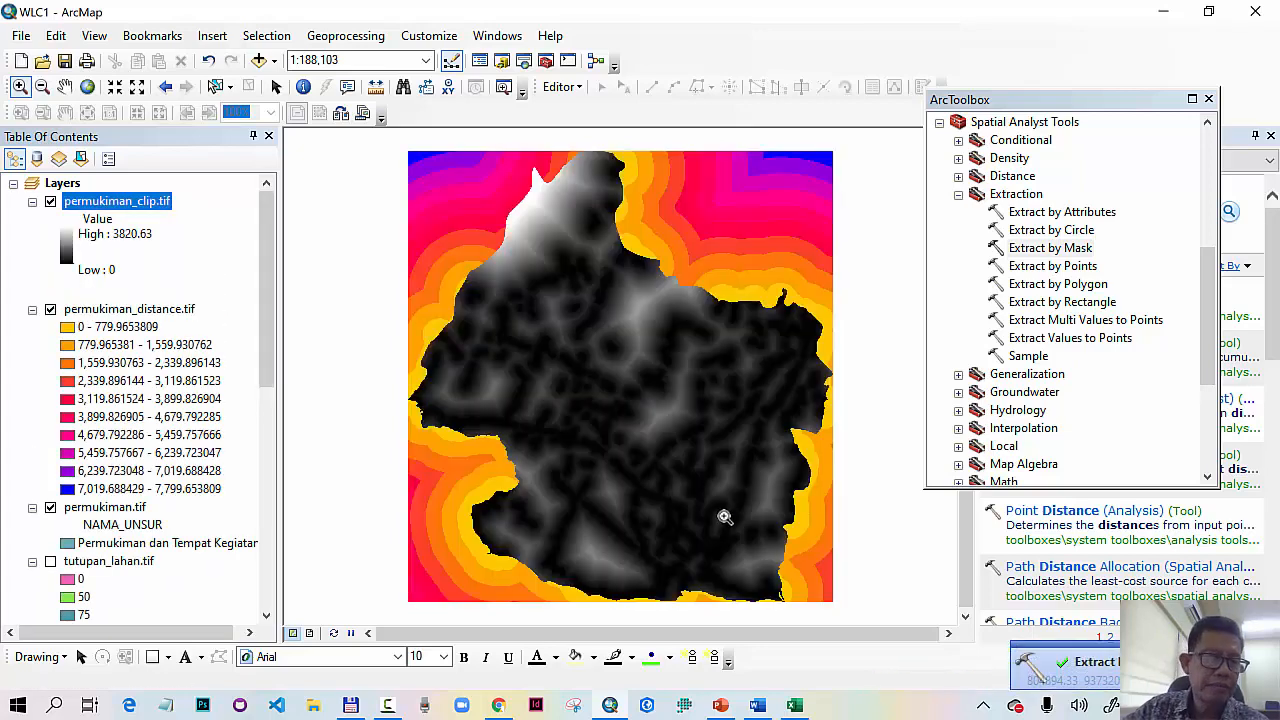
Step: Remove the permukiman_distance.tif and permukiman.tif layers from the map, and select the permukiman feature layer
right_click(192, 311)
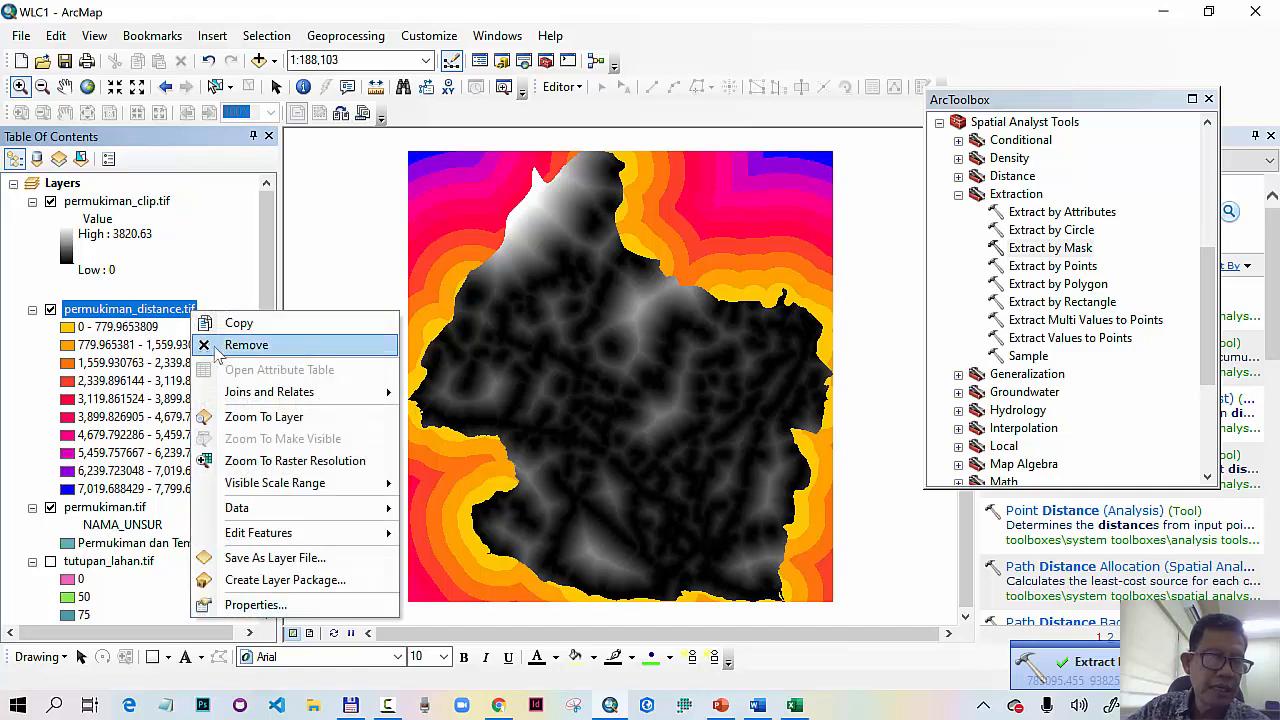
click(220, 352)
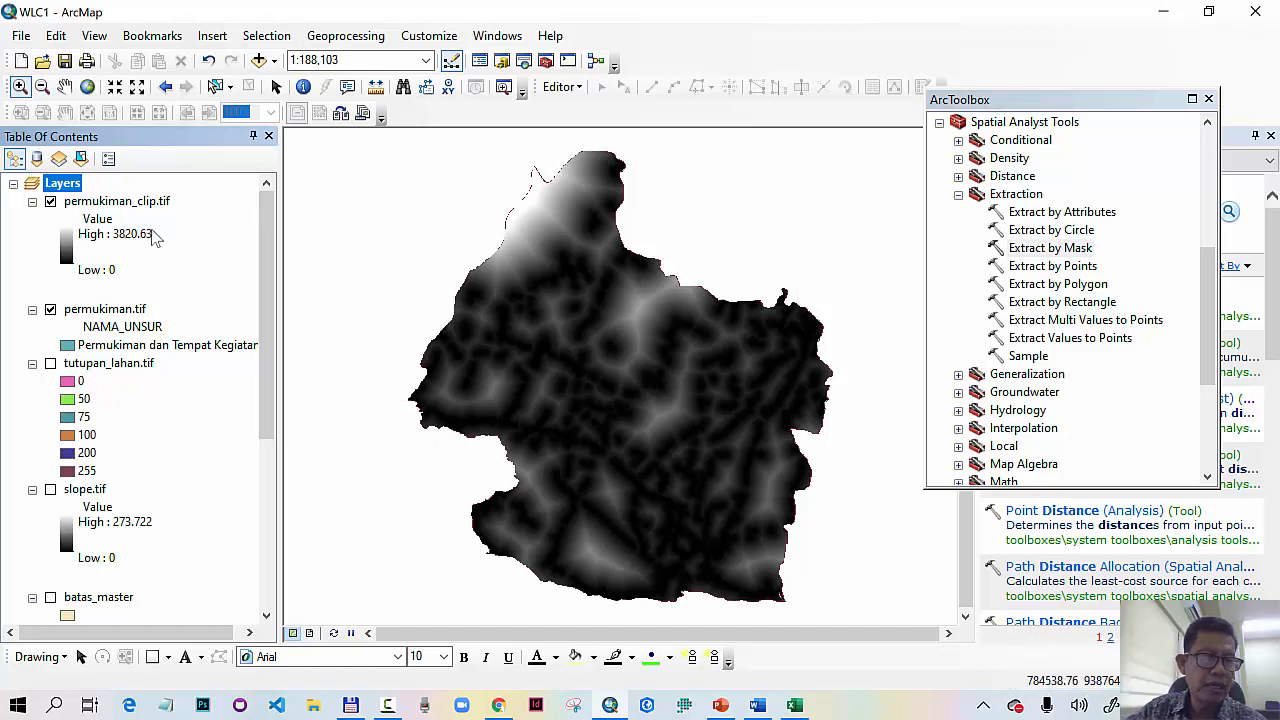
click(106, 310)
right_click(118, 312)
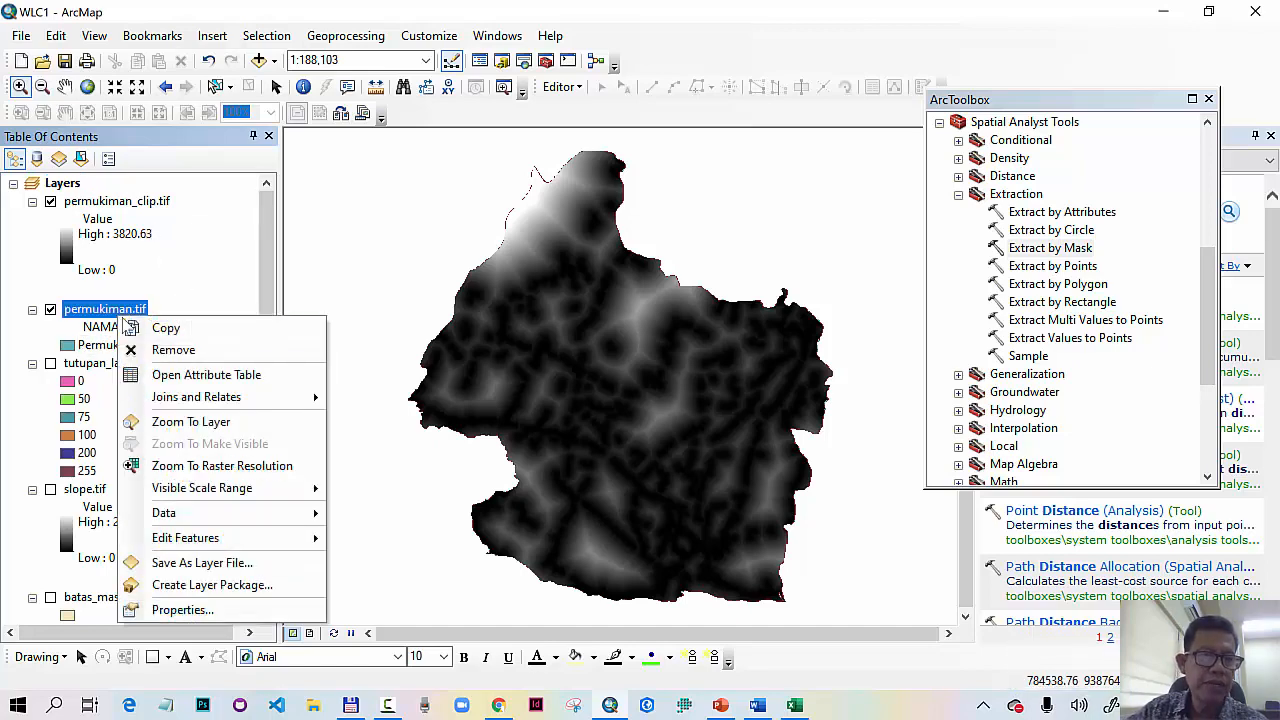
click(186, 346)
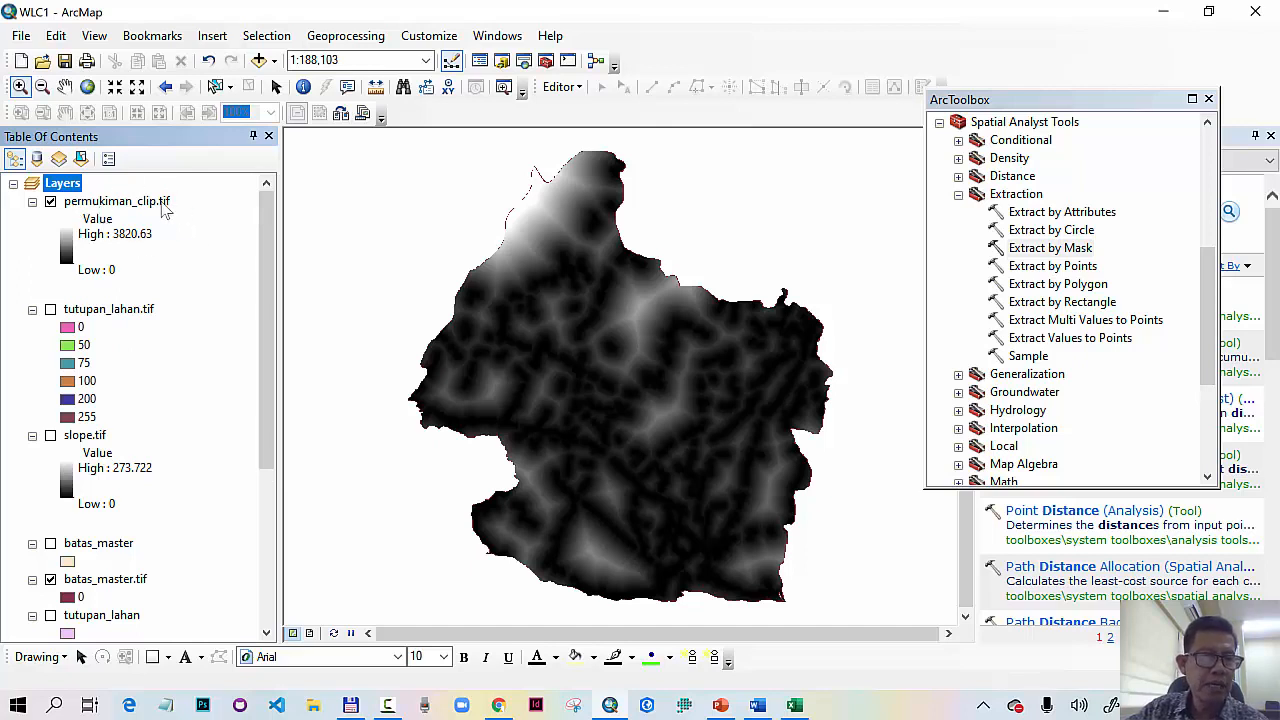
scroll(224, 415, down, 4)
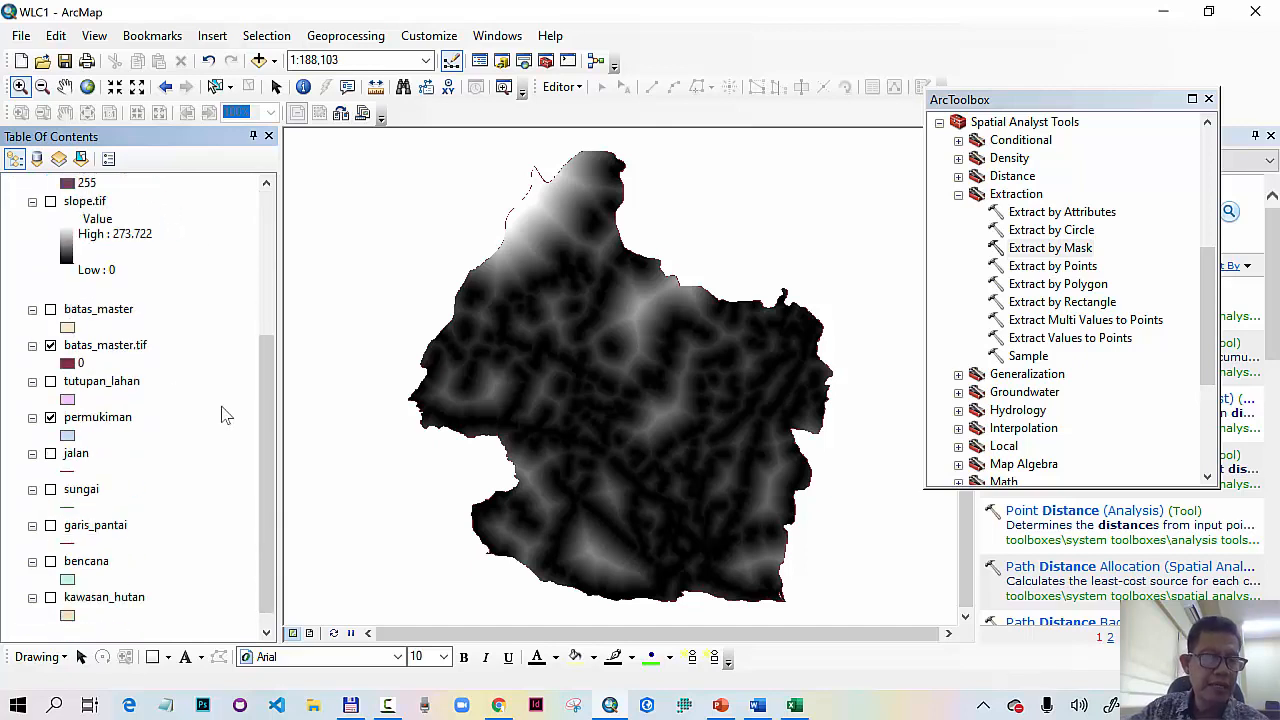
click(100, 425)
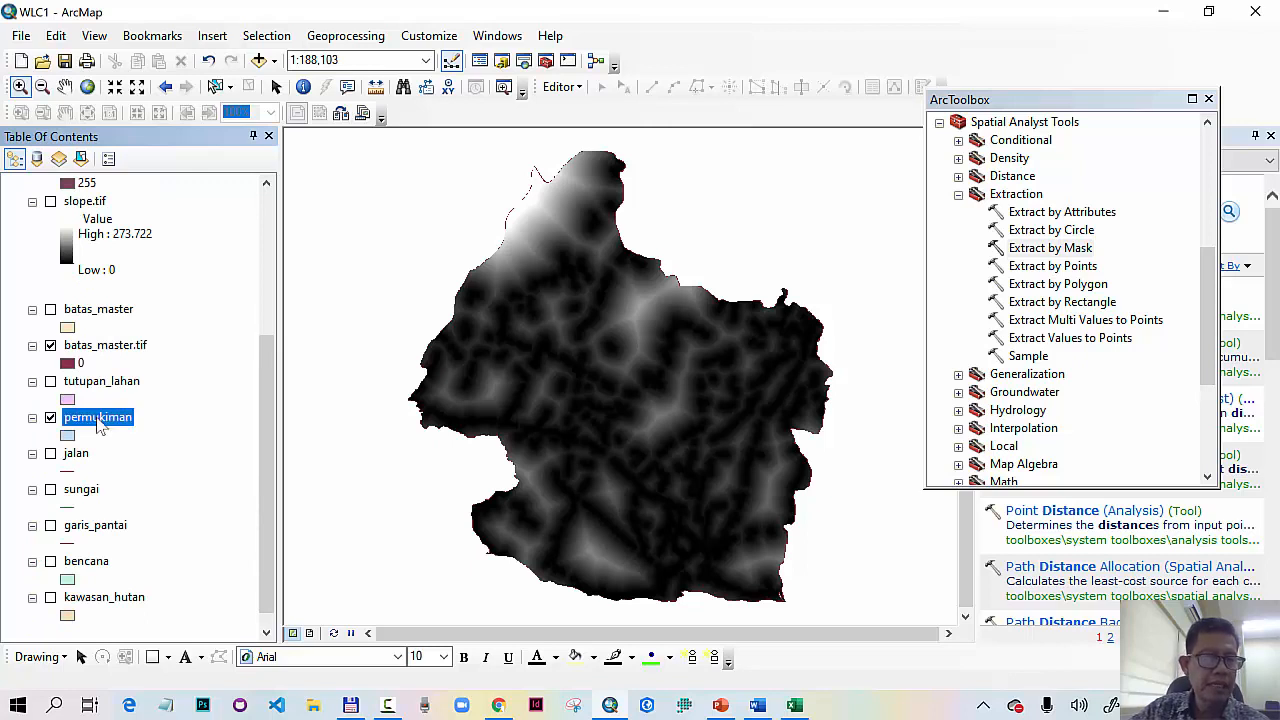
Step: Show the jalan layer instead of permukiman and set up a Buffer of jalan with a 5-meter linear distance
click(50, 418)
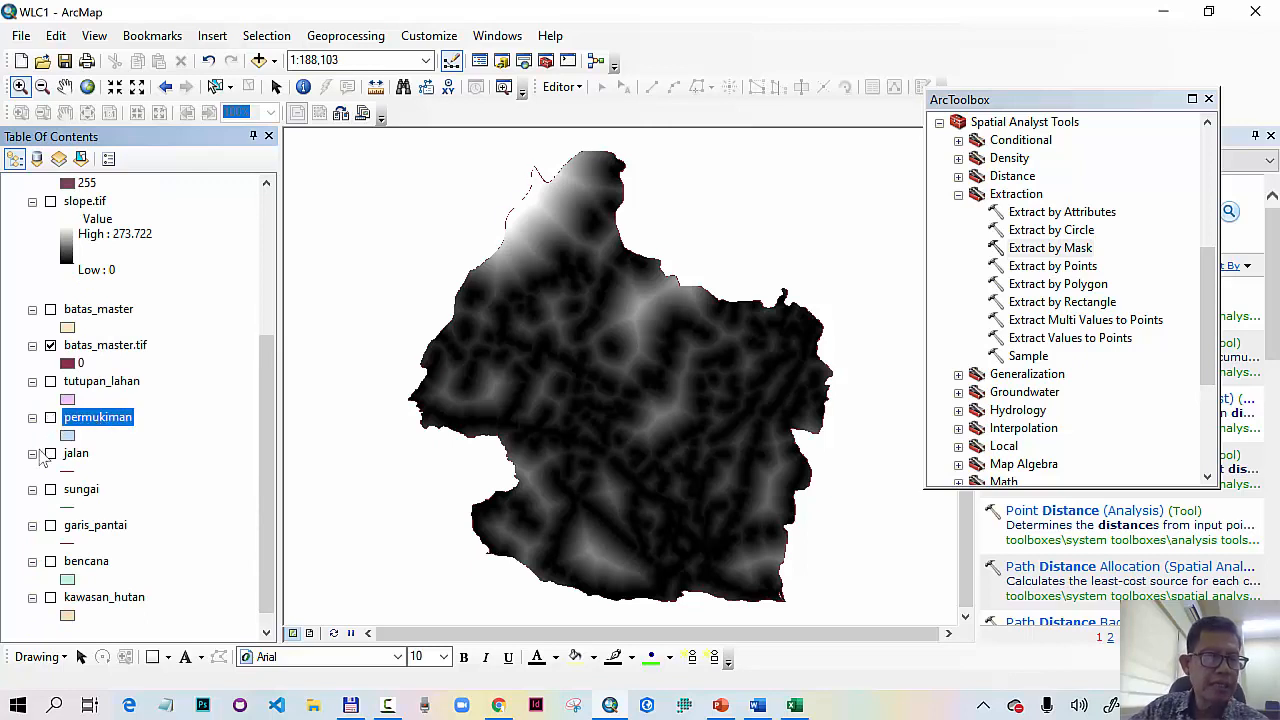
click(50, 454)
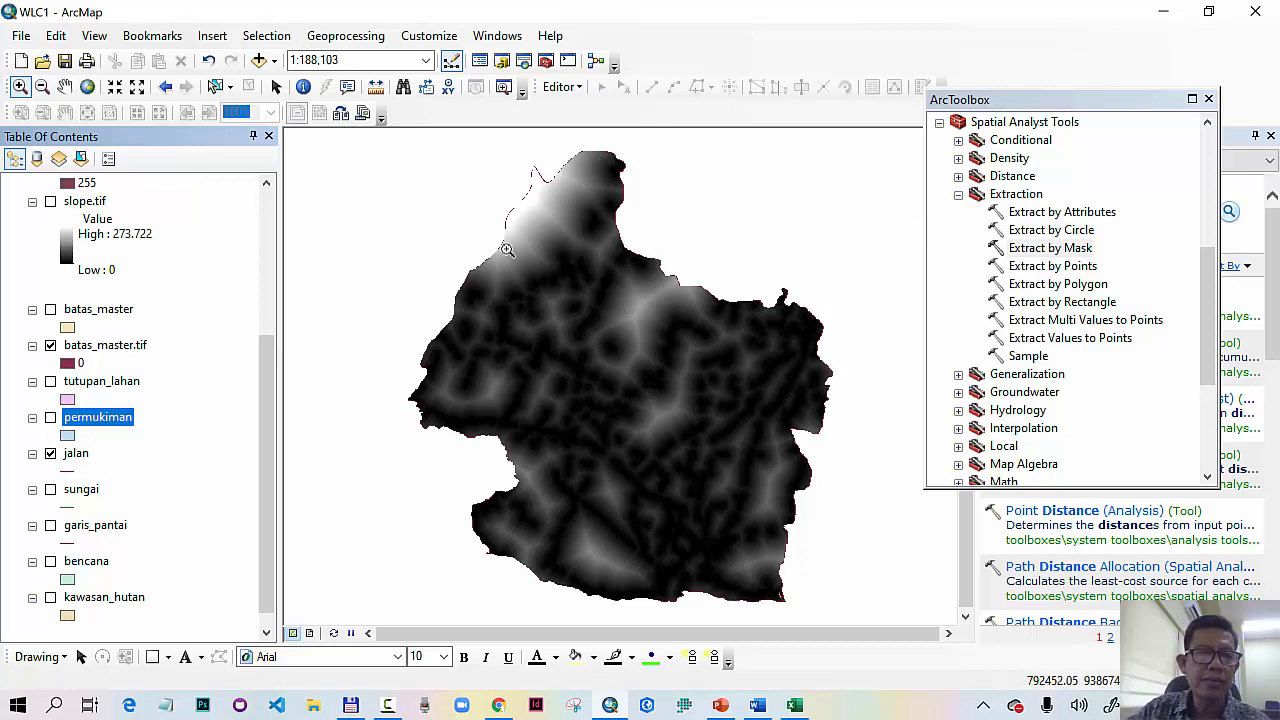
click(345, 36)
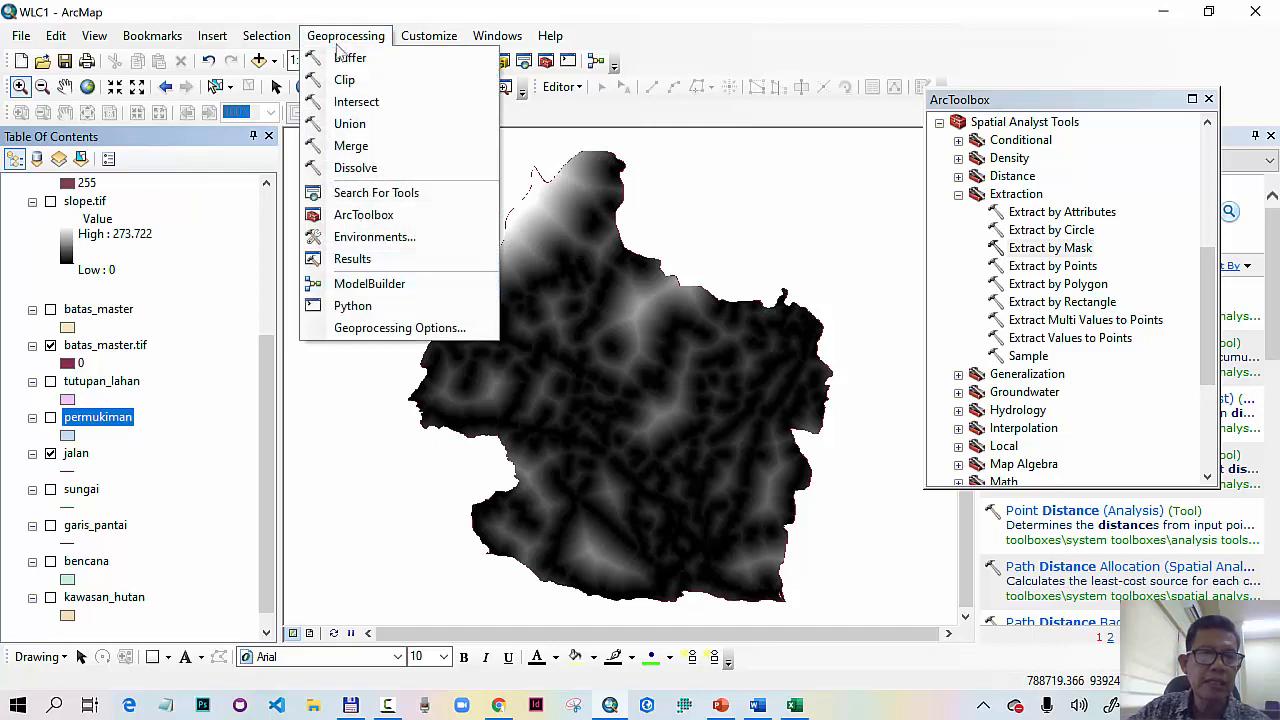
click(345, 58)
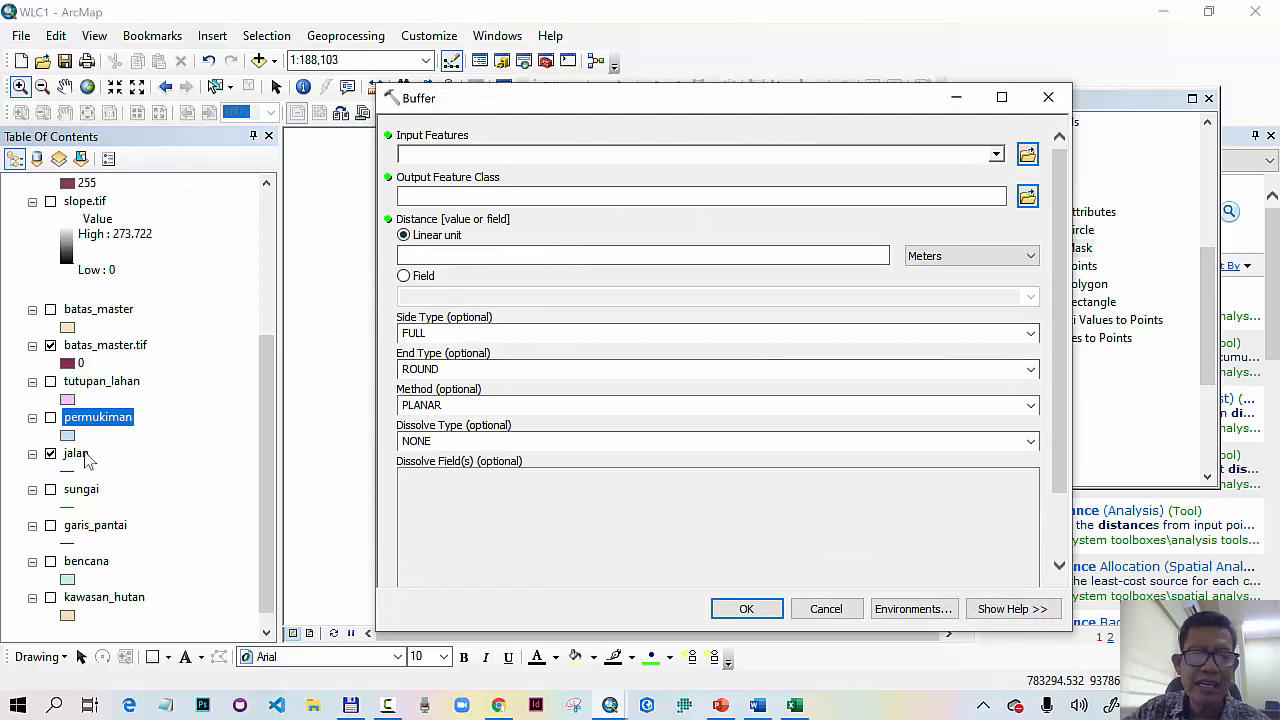
click(997, 155)
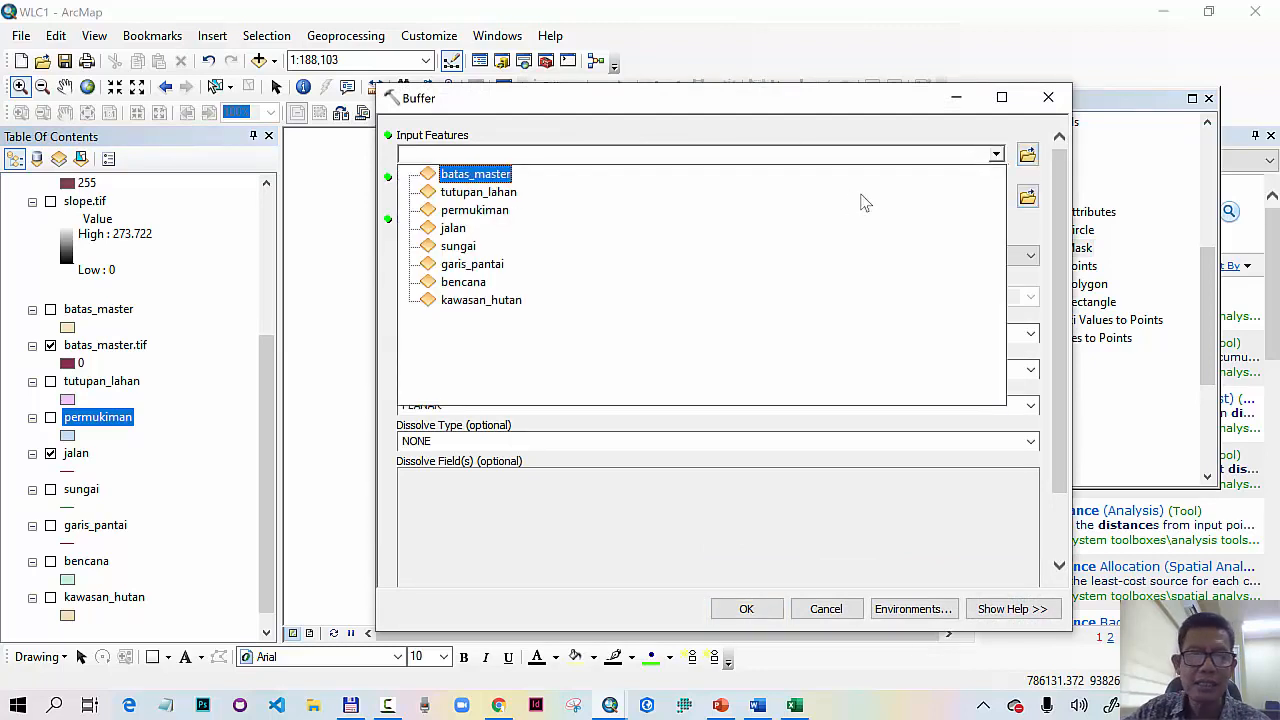
click(453, 228)
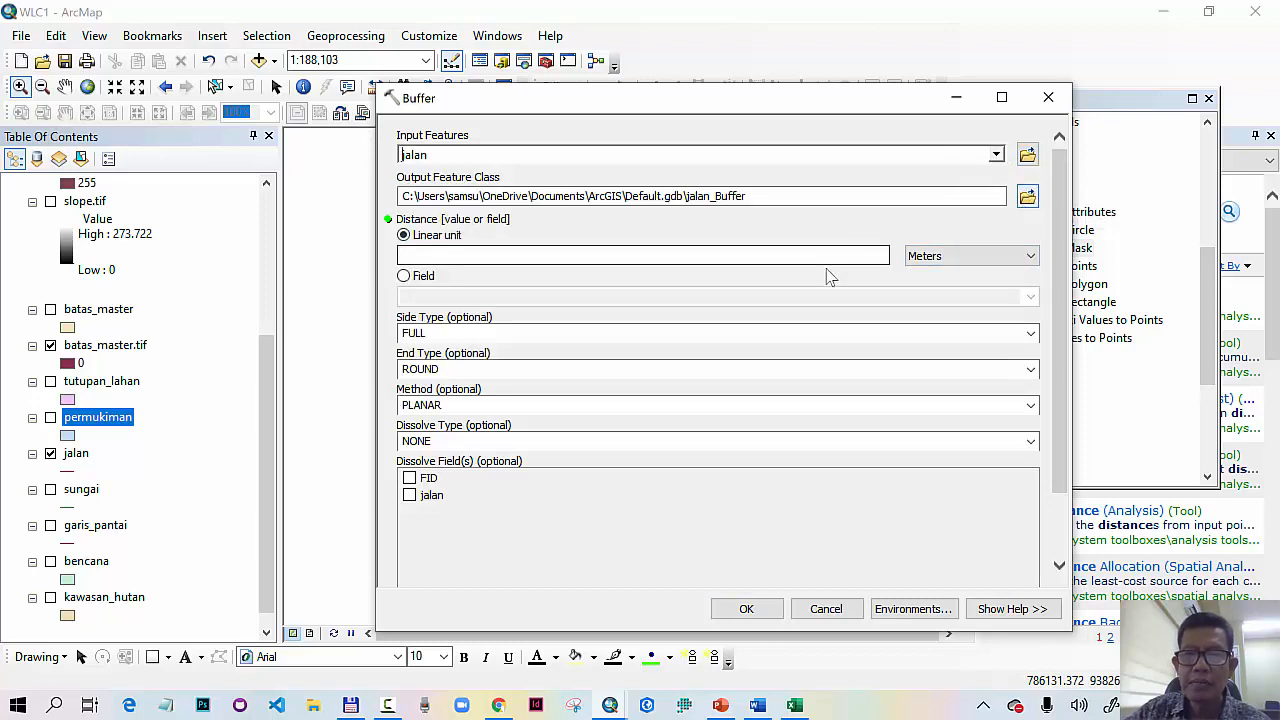
click(886, 257)
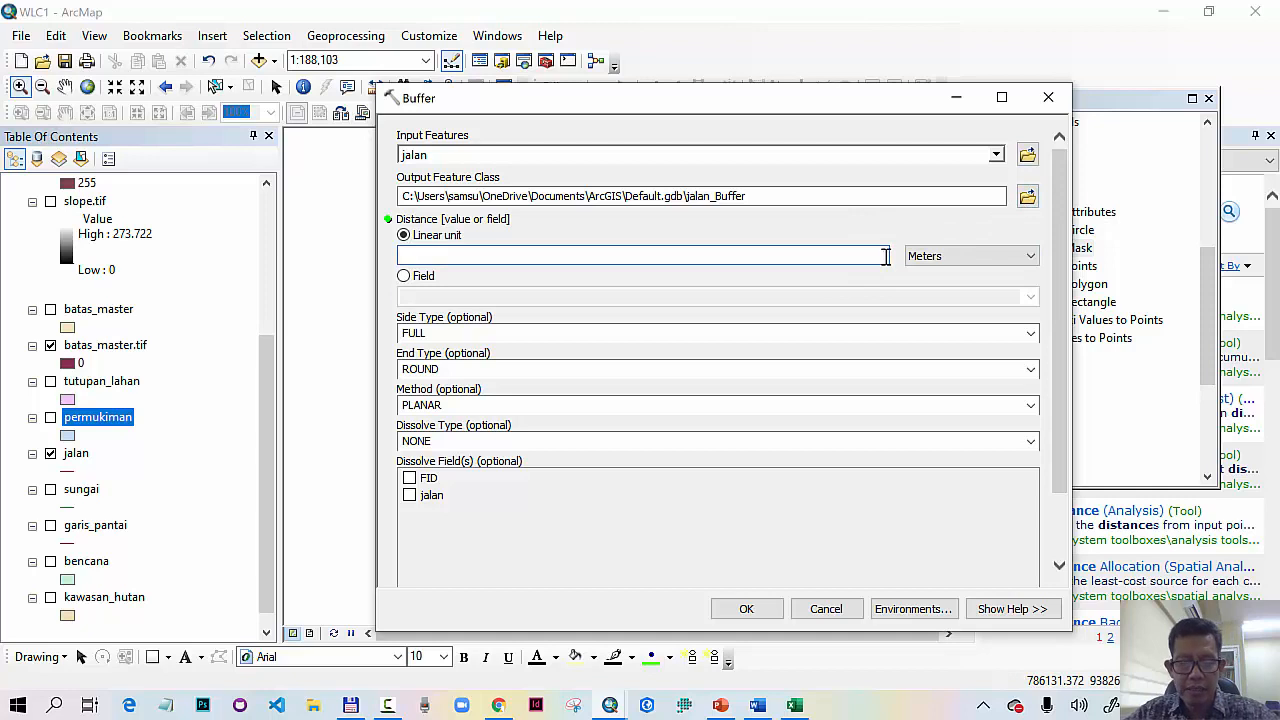
Step: Set the buffer's output feature class to jalan_buff.shp in the MCE_WLC folder
click(1027, 197)
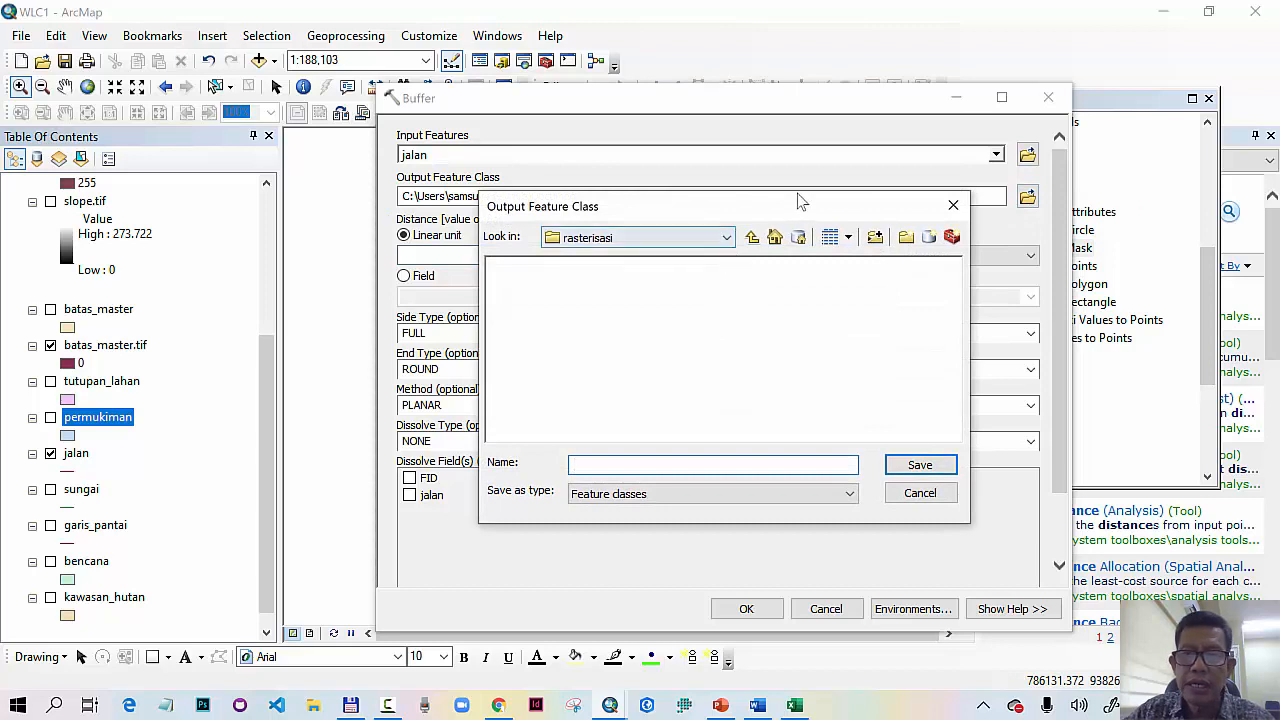
drag(789, 206, 820, 315)
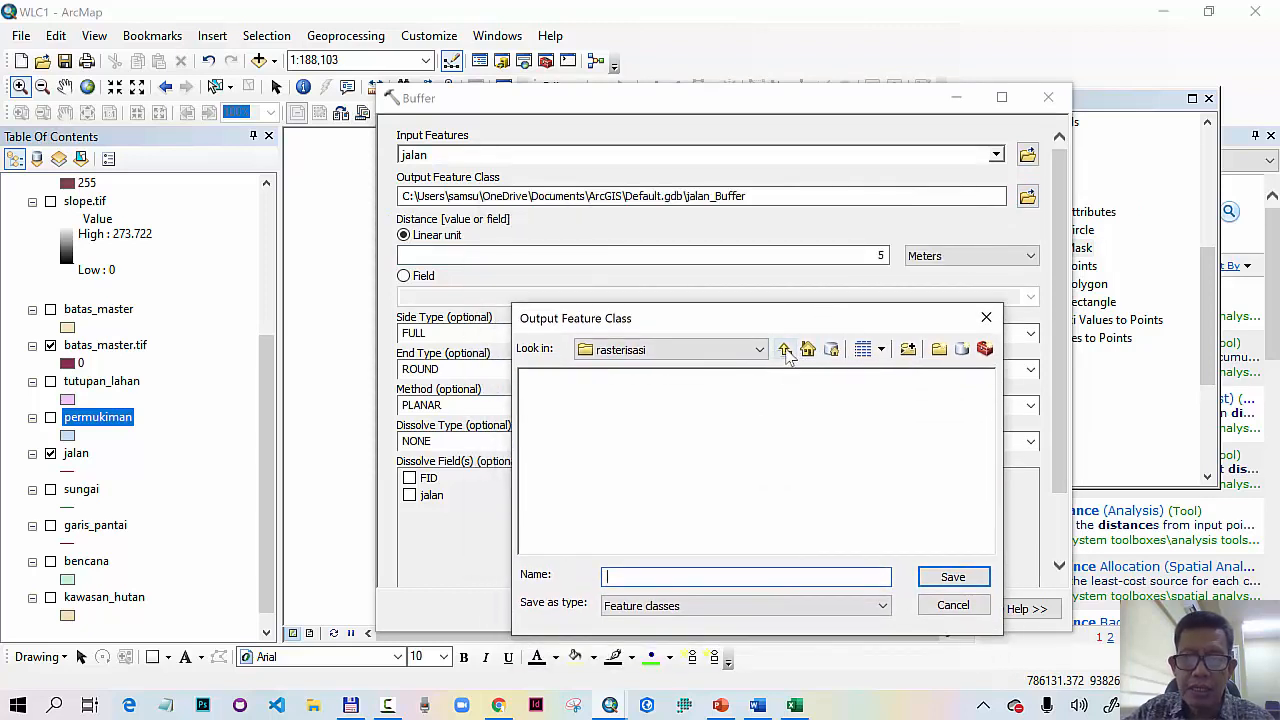
click(786, 350)
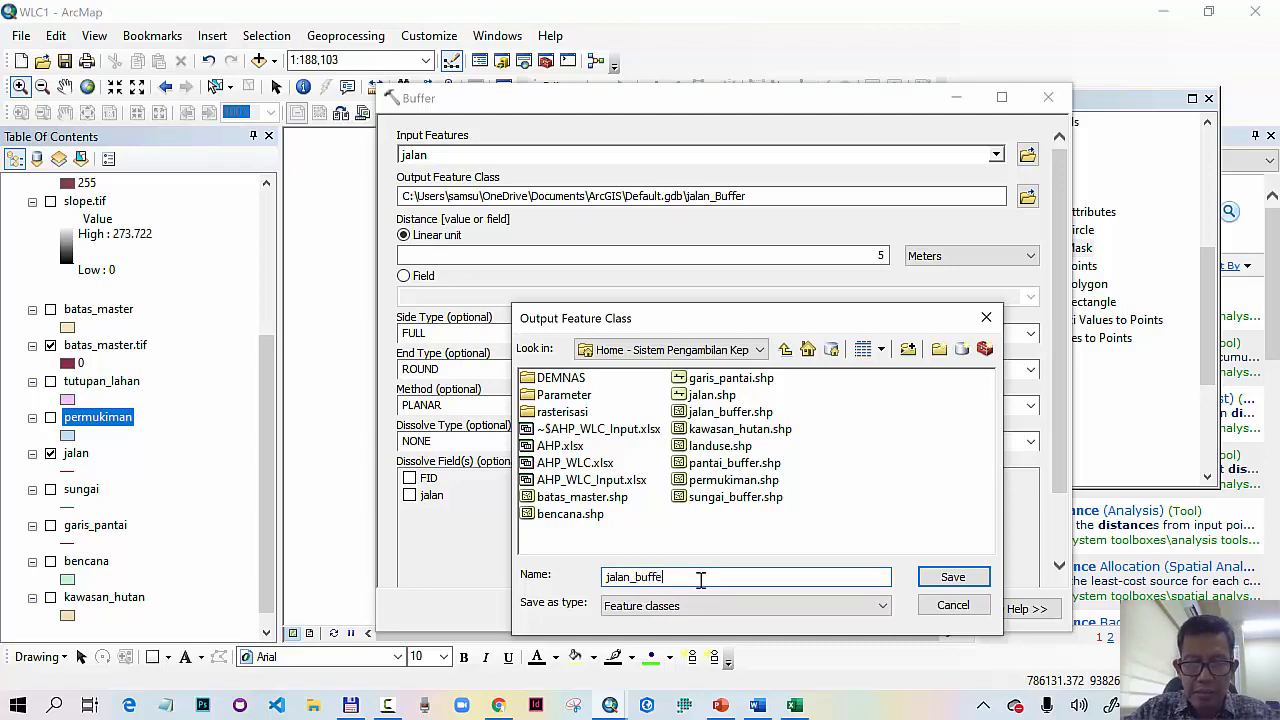
click(946, 578)
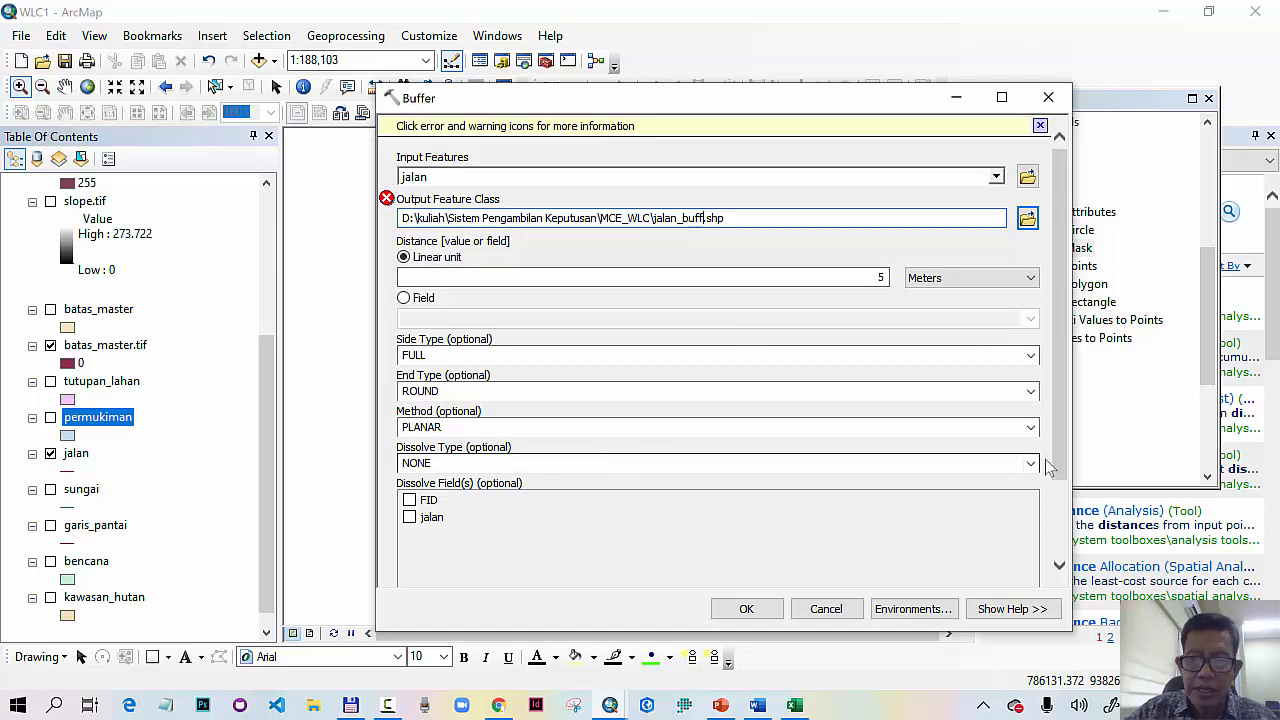
Step: Set the buffer's dissolve type to ALL and run the Buffer tool
click(1031, 464)
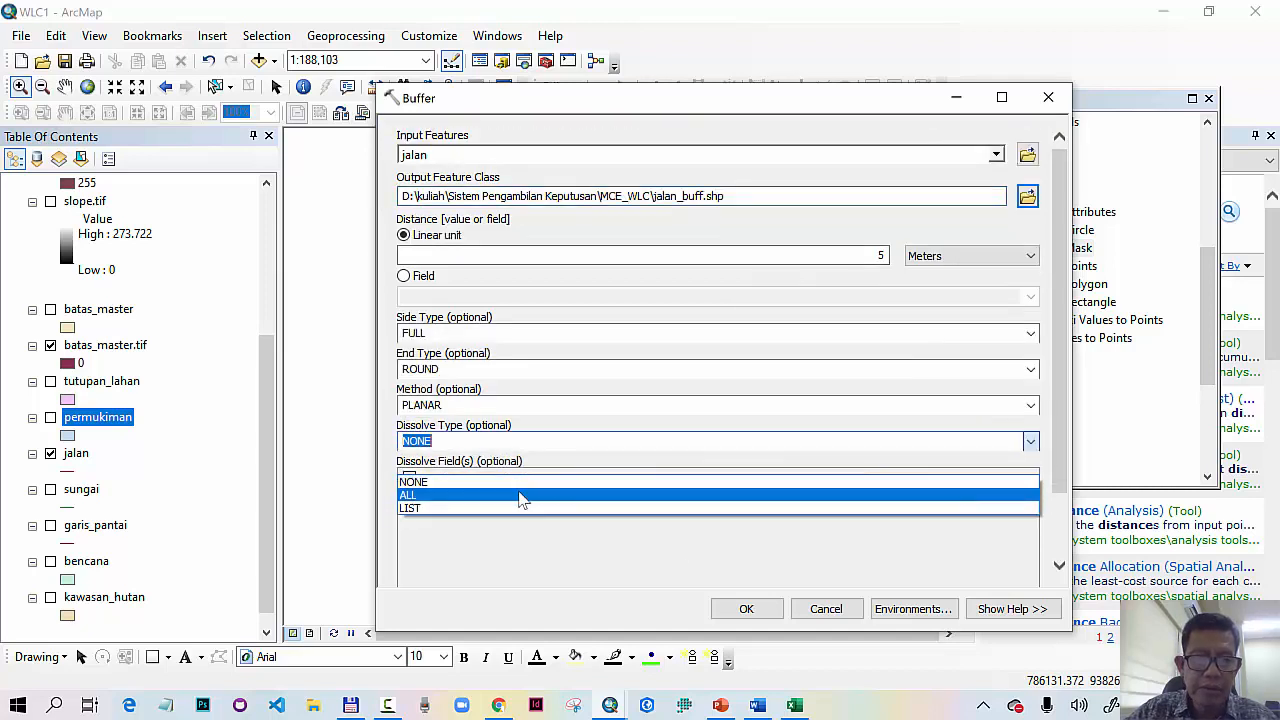
click(520, 496)
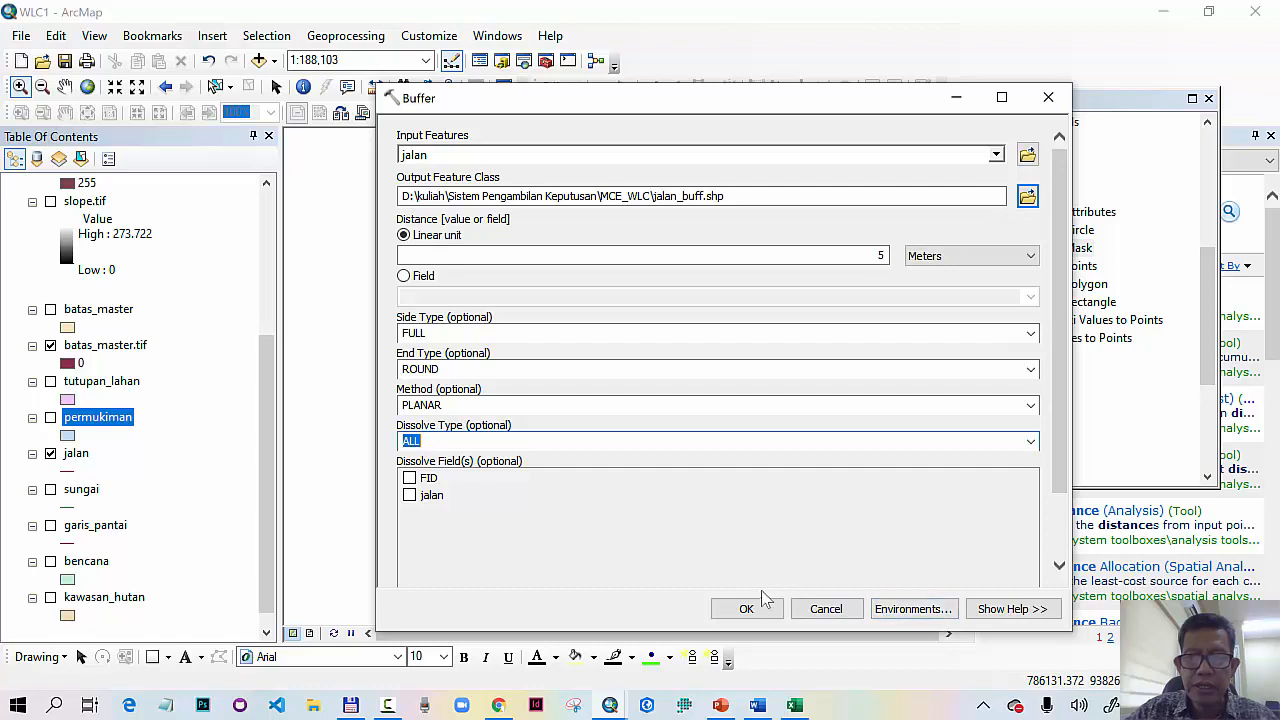
click(747, 609)
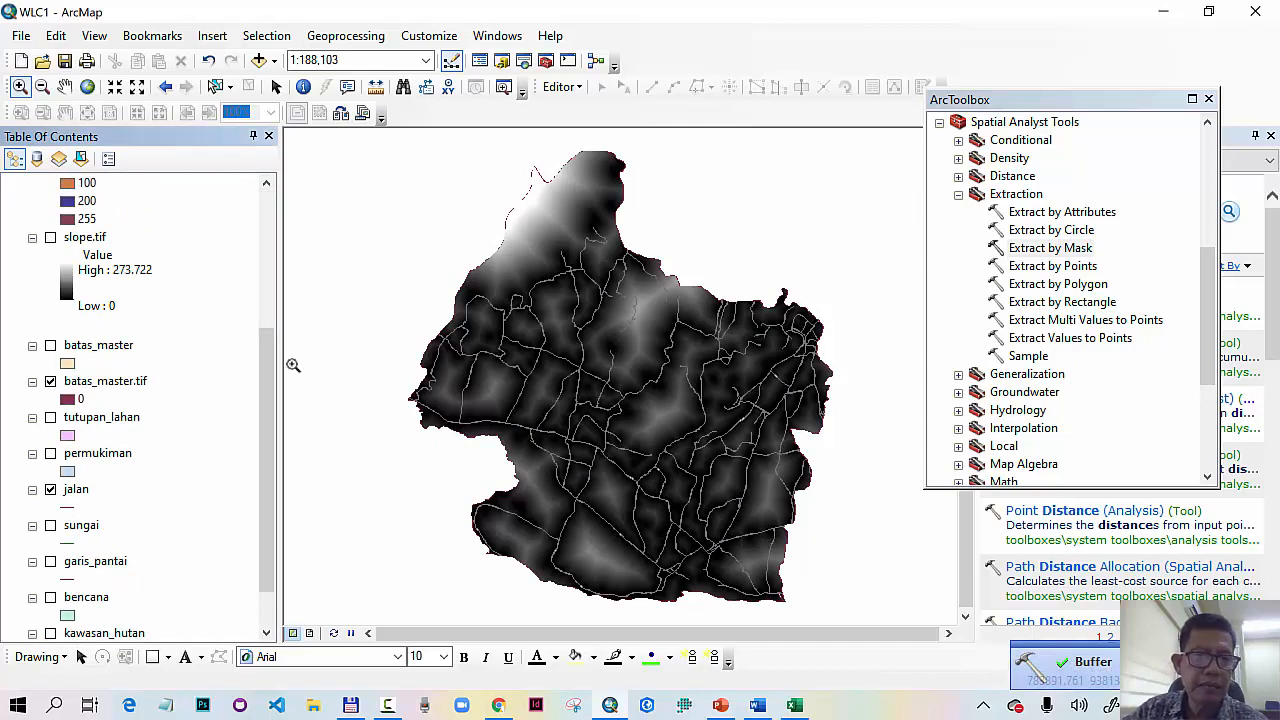
Step: Open Feature to Raster from the To Raster conversion toolset and use jalan_buff as the input features
drag(268, 390, 262, 245)
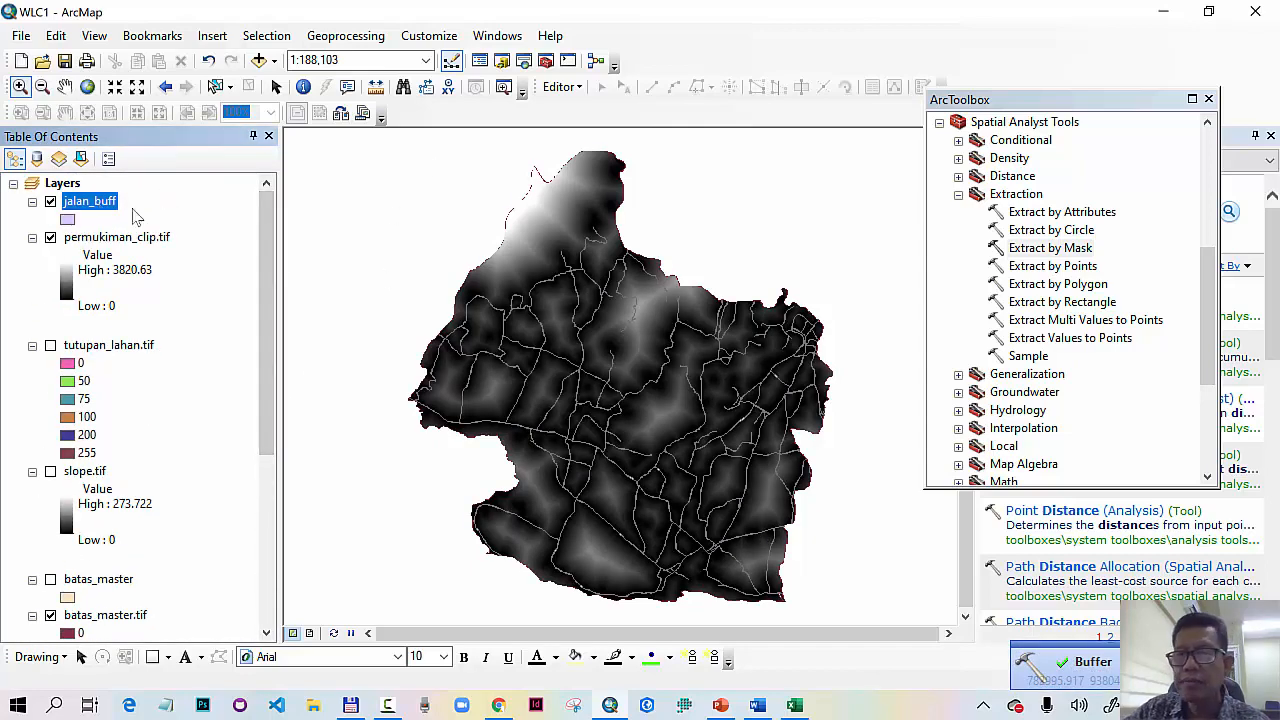
scroll(1045, 328, up, 6)
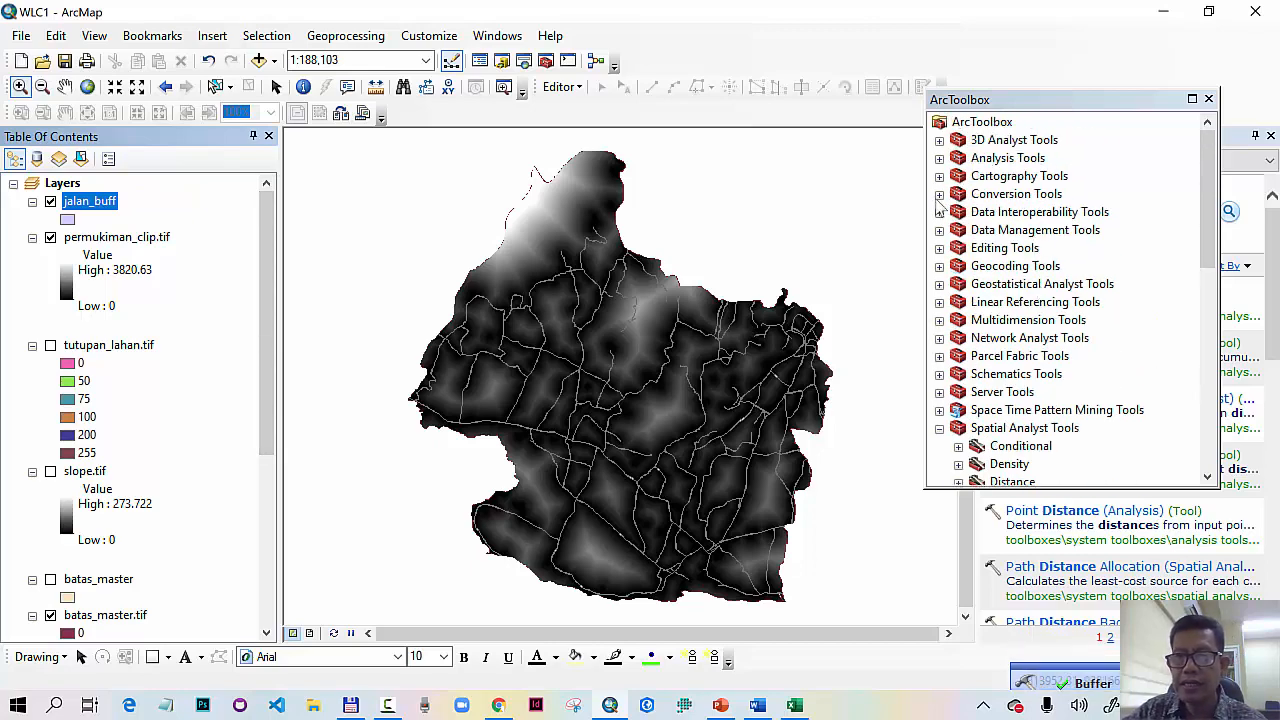
click(939, 194)
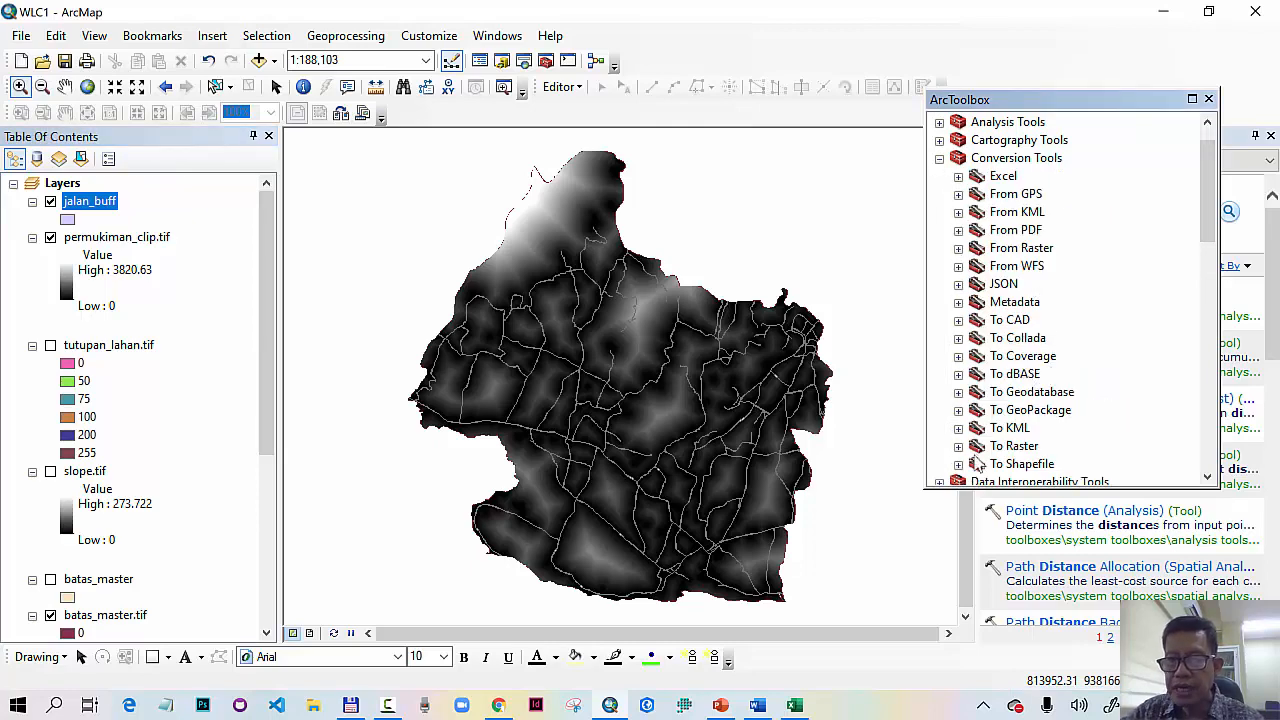
click(959, 447)
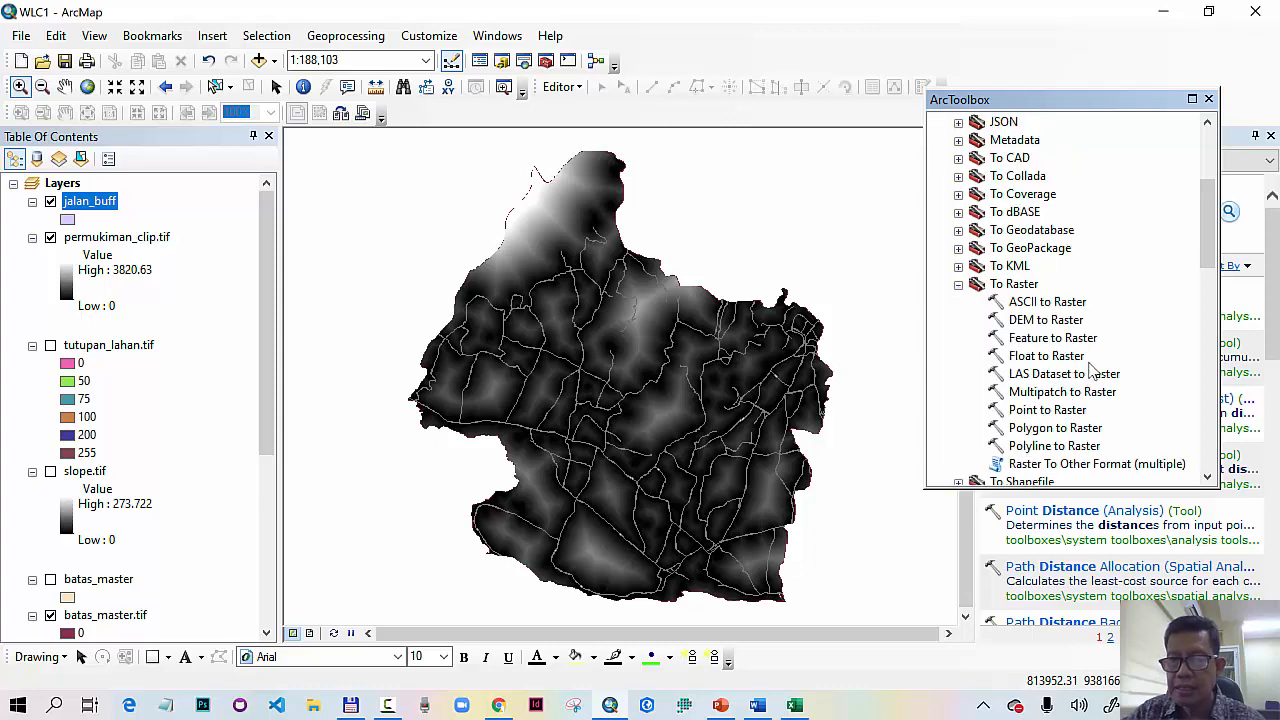
double_click(1060, 338)
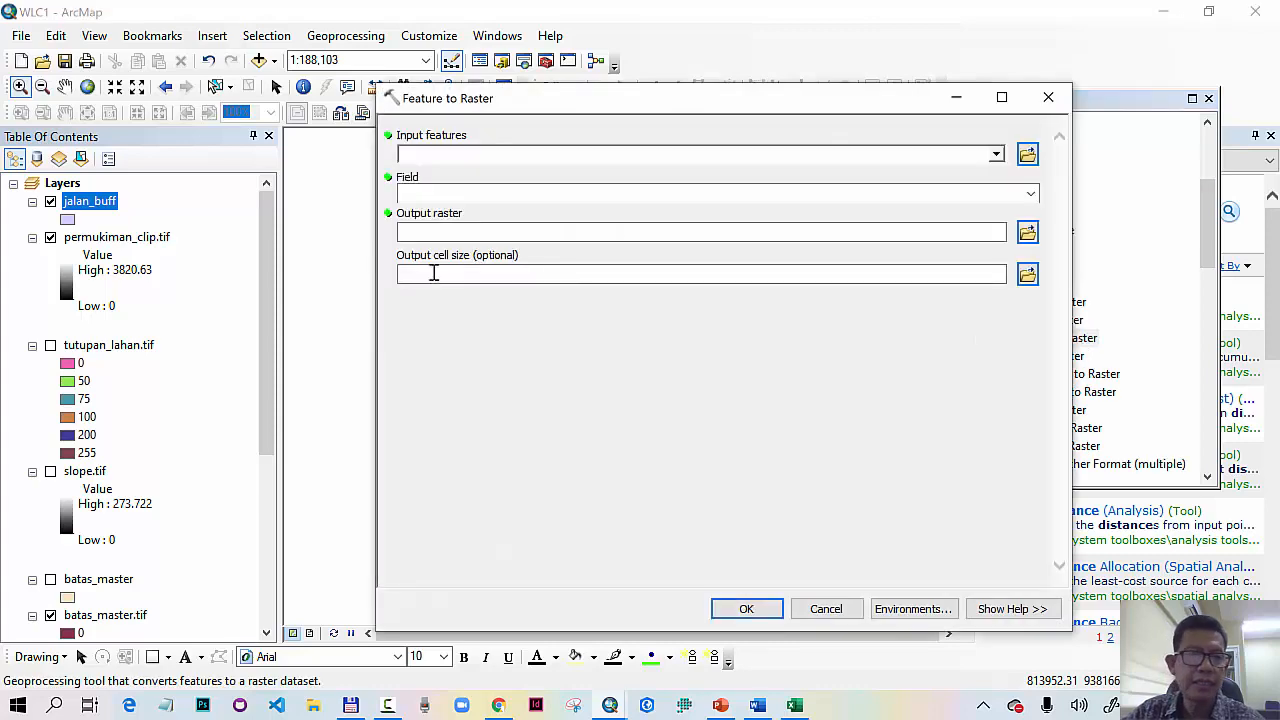
drag(62, 218, 432, 162)
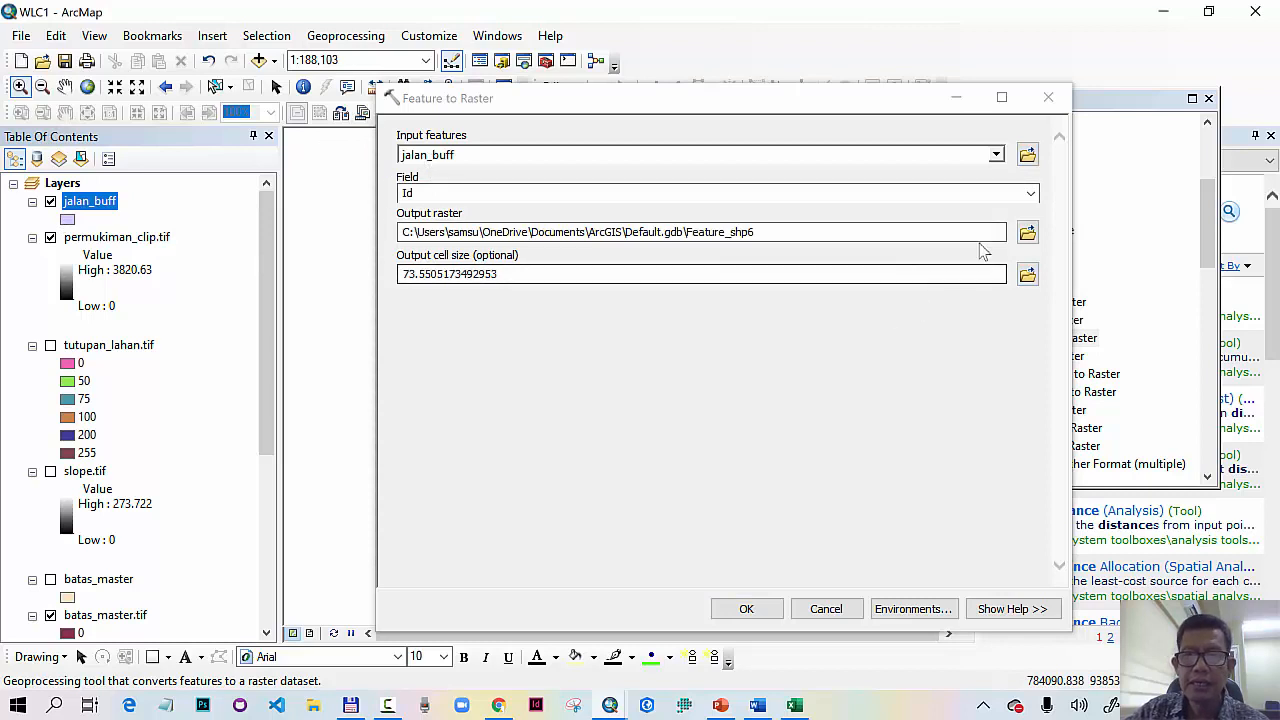
Step: Set the output raster to jalan.tif in the rasterisasi folder with an output cell size of 10
click(1027, 236)
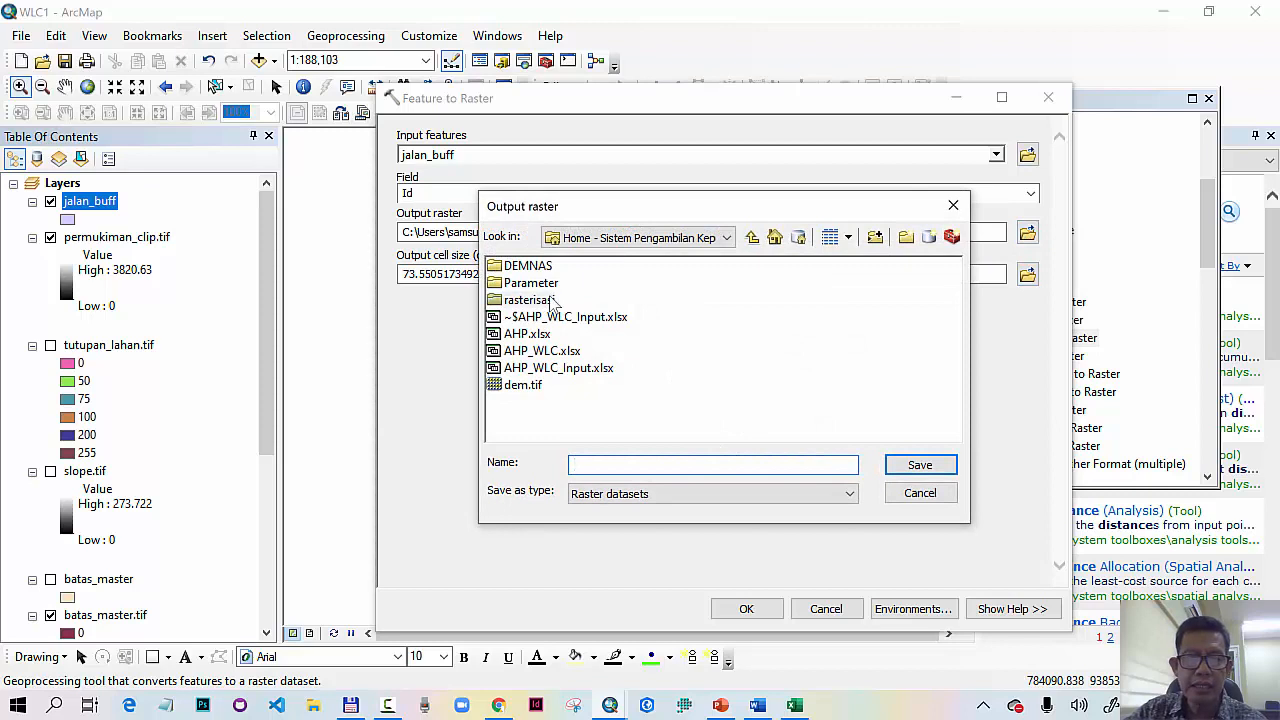
double_click(551, 302)
click(609, 466)
text(jalan.tif)
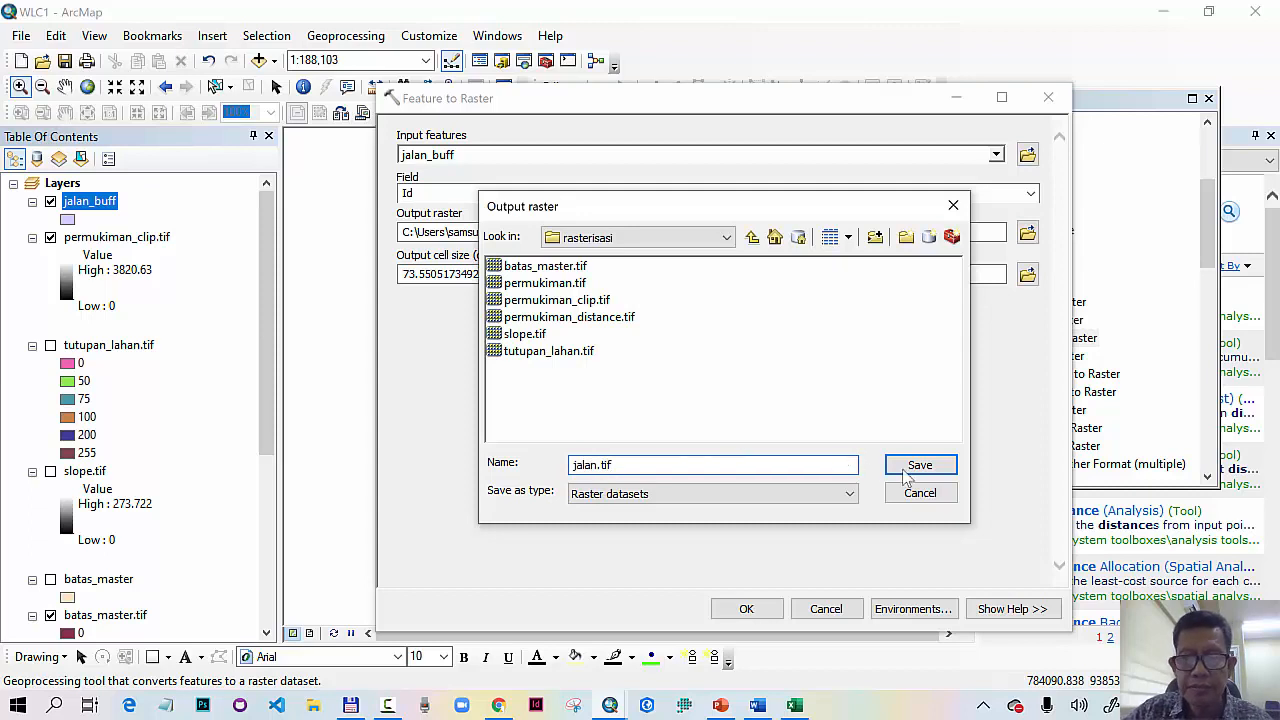
click(909, 465)
drag(497, 274, 396, 276)
text(1)
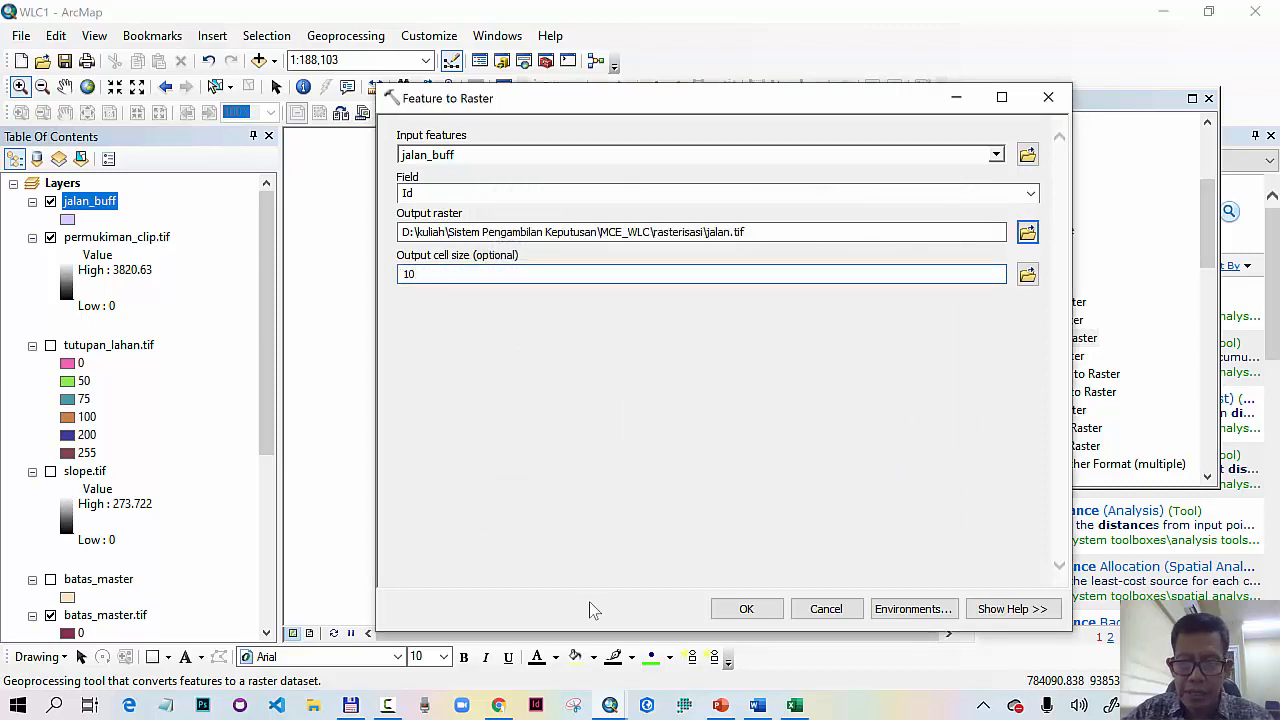
text(0)
Step: Match the conversion's processing extent and snap raster to batas_master.tif and run Feature to Raster
click(890, 612)
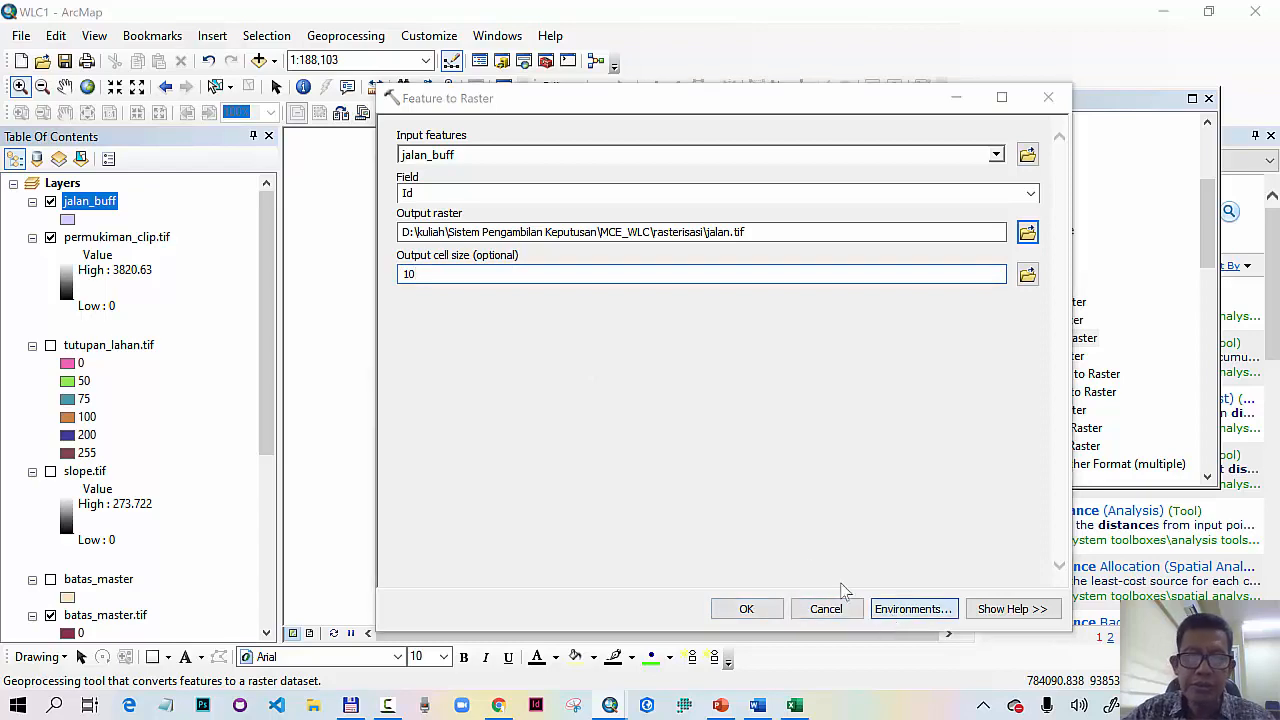
click(503, 188)
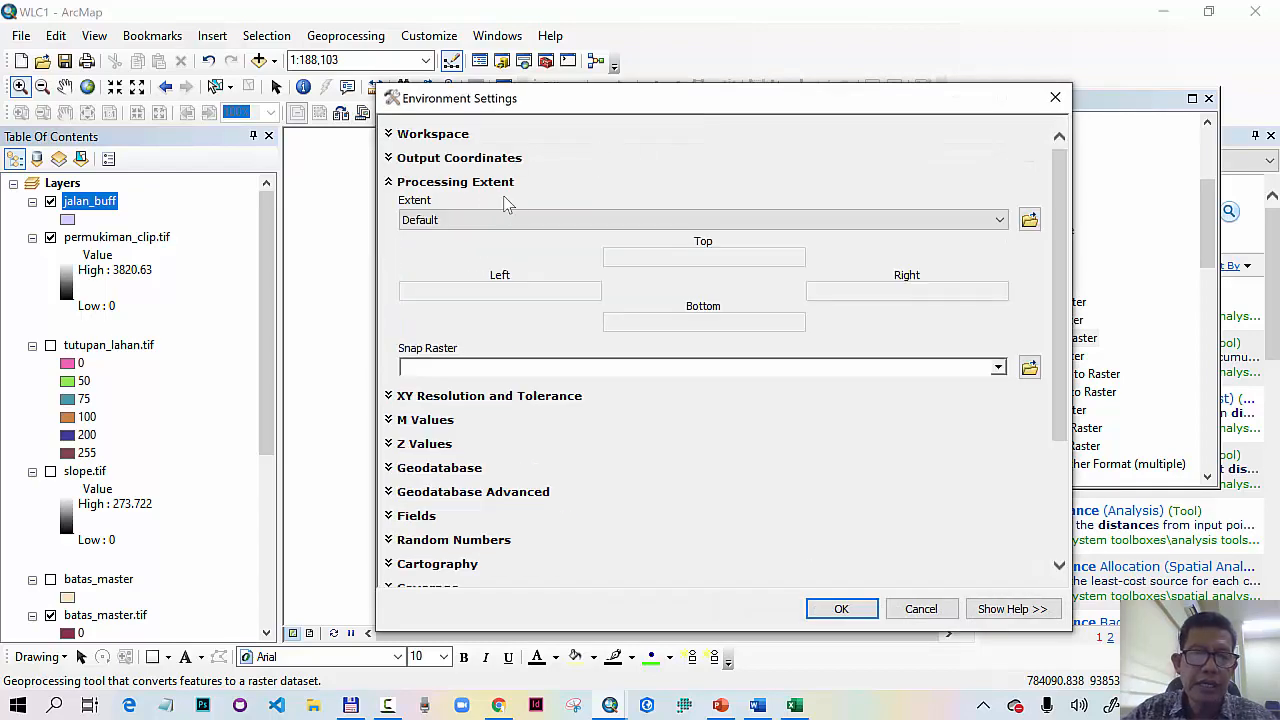
click(514, 222)
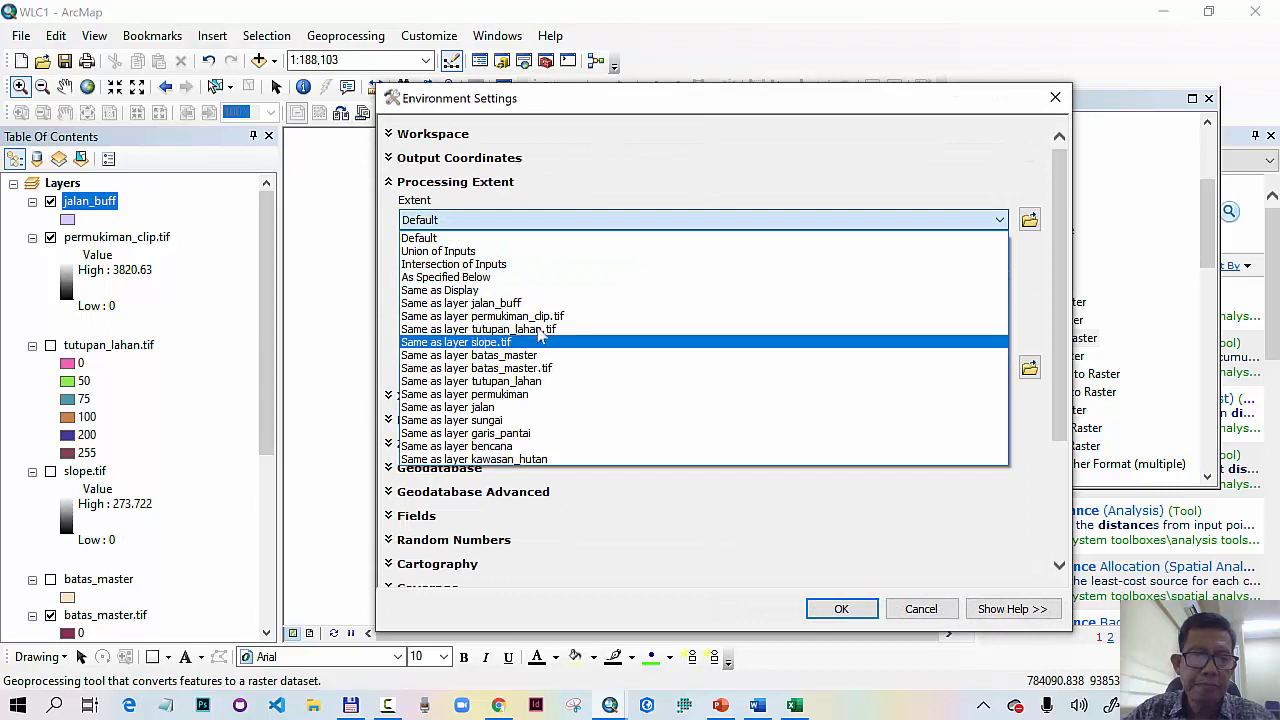
click(559, 367)
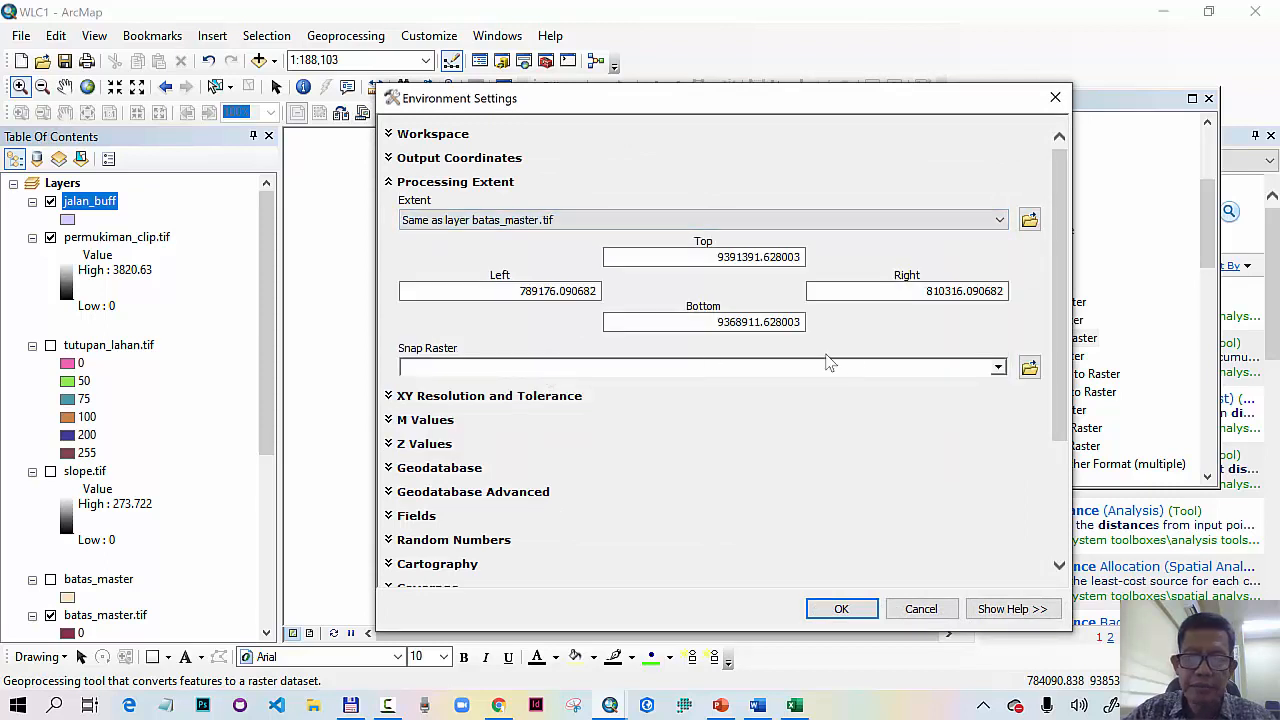
click(998, 368)
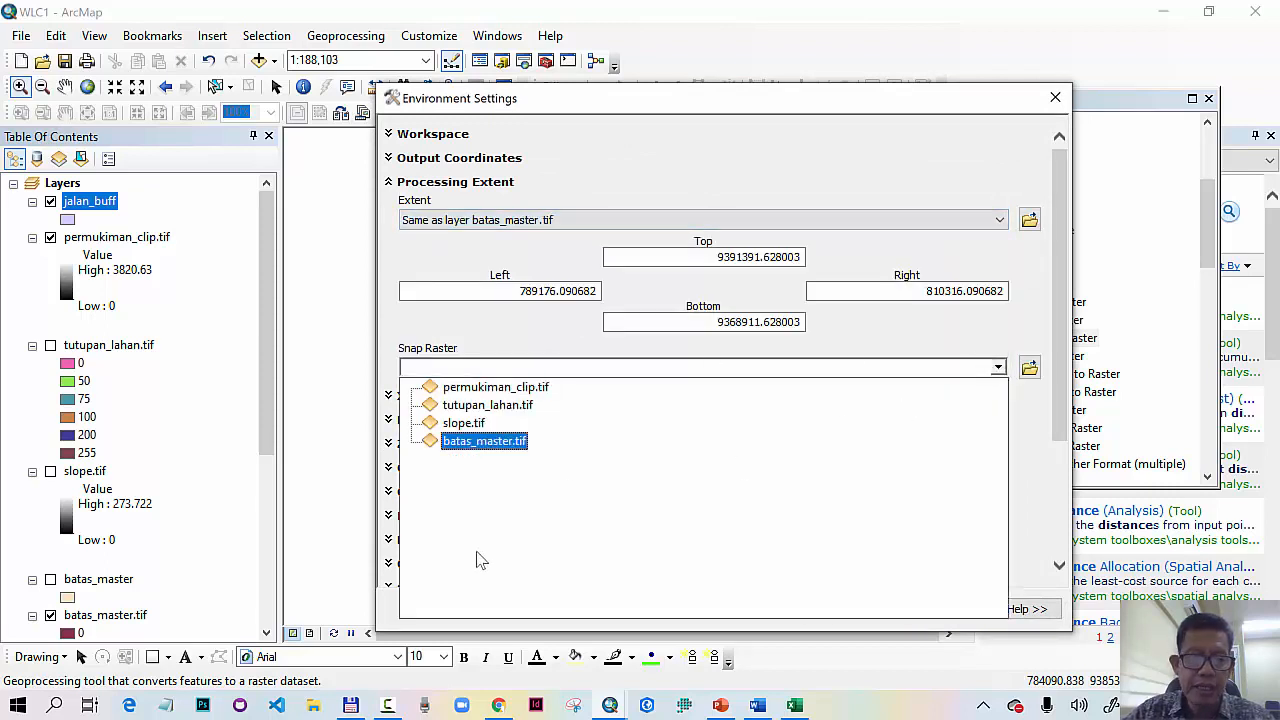
click(503, 449)
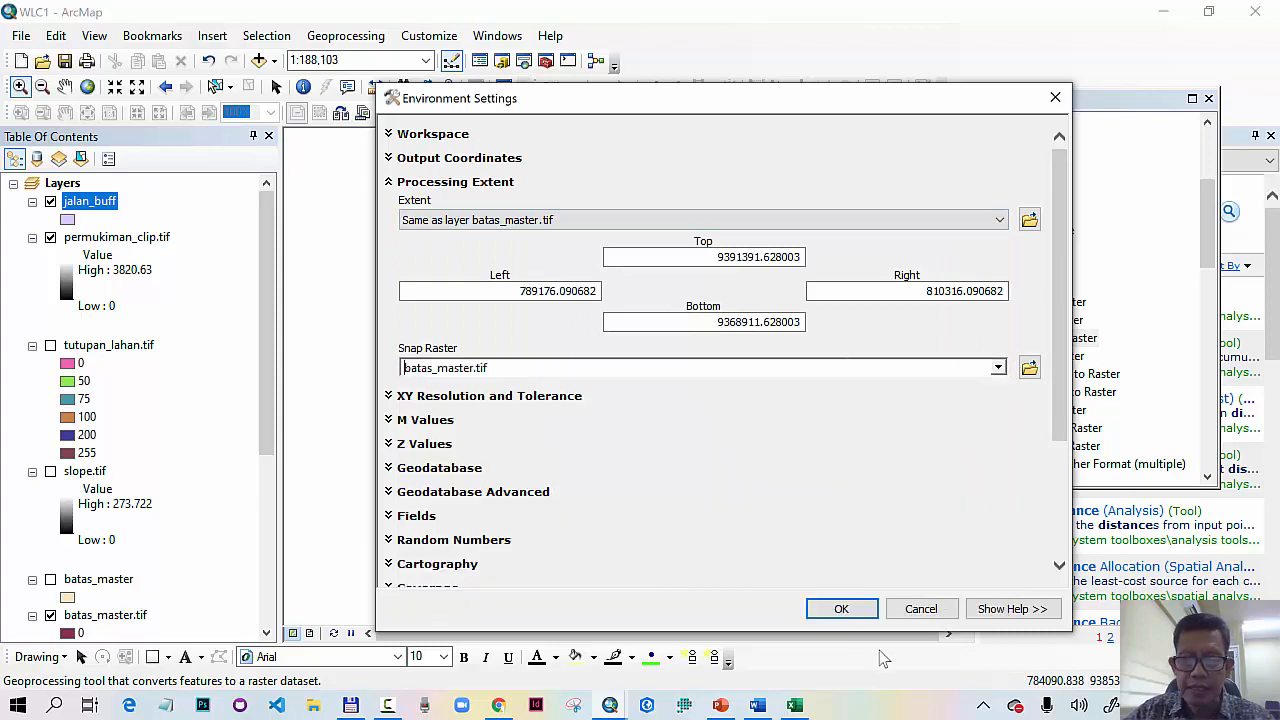
click(838, 610)
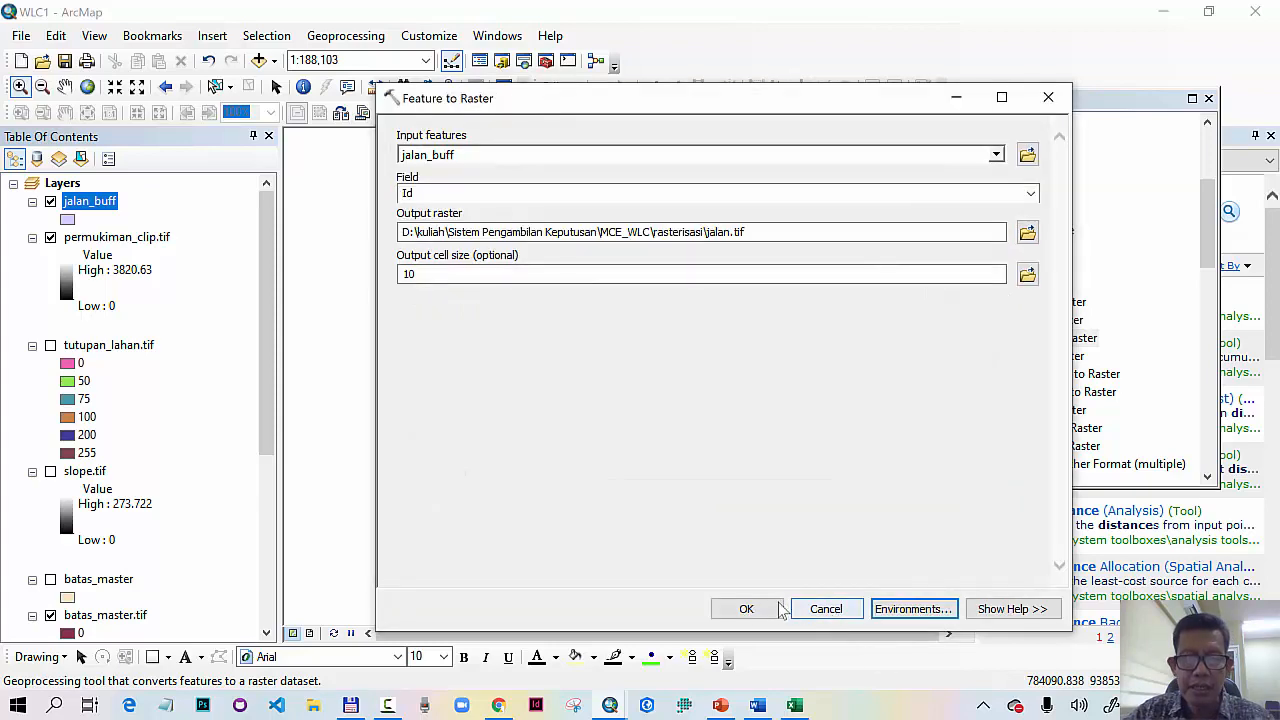
click(748, 609)
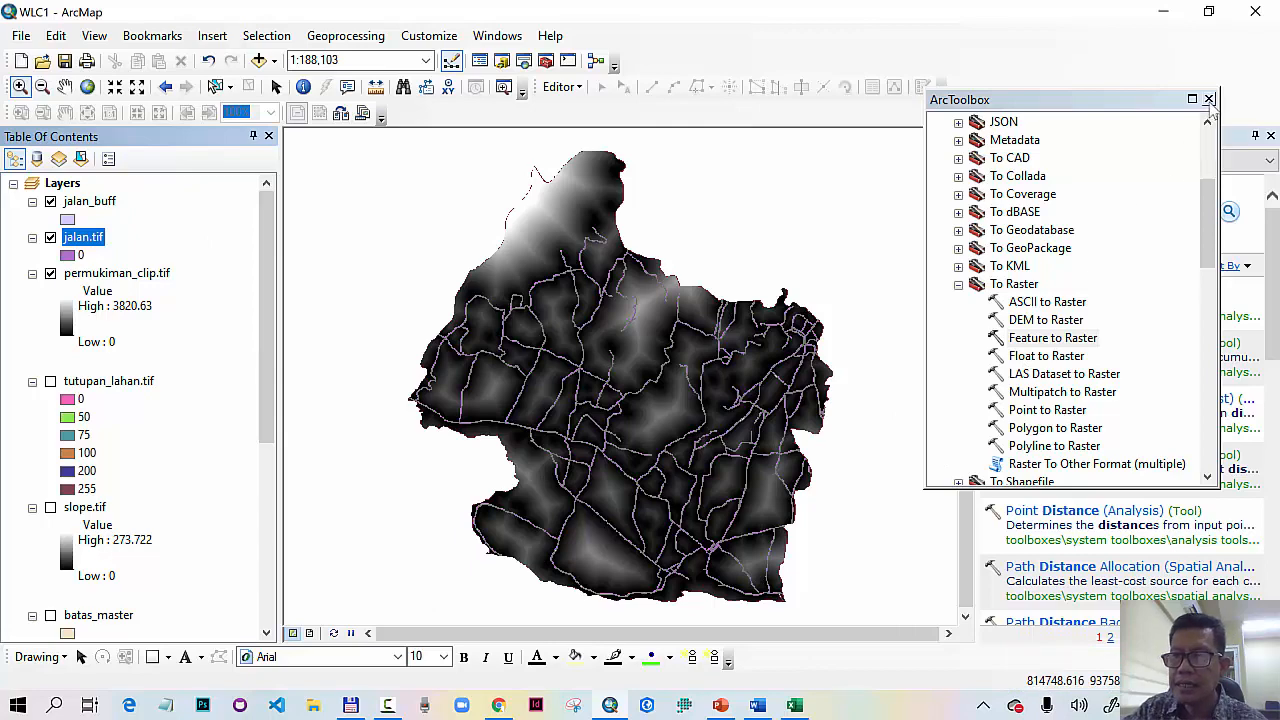
Step: Open Euclidean Distance with jalan.tif as the source and set the output raster to jalan_distance.tif in the rasterisasi folder
click(1209, 100)
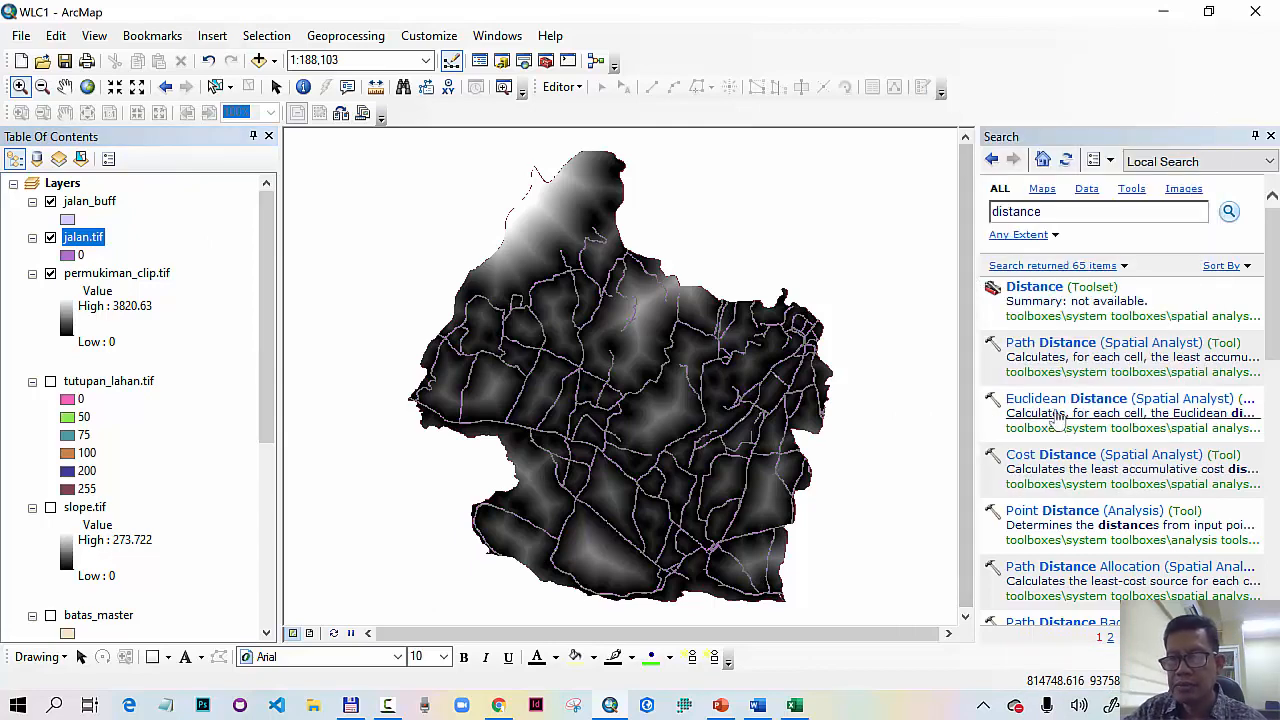
click(1065, 401)
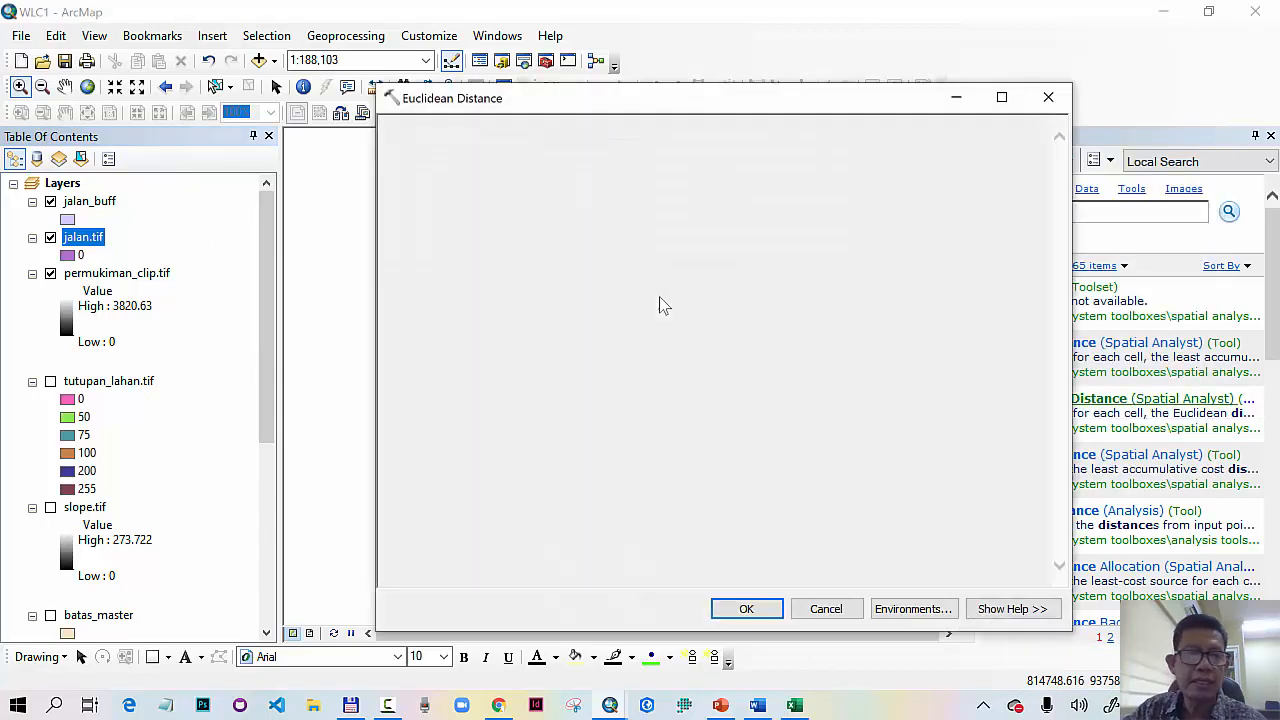
drag(83, 250, 477, 160)
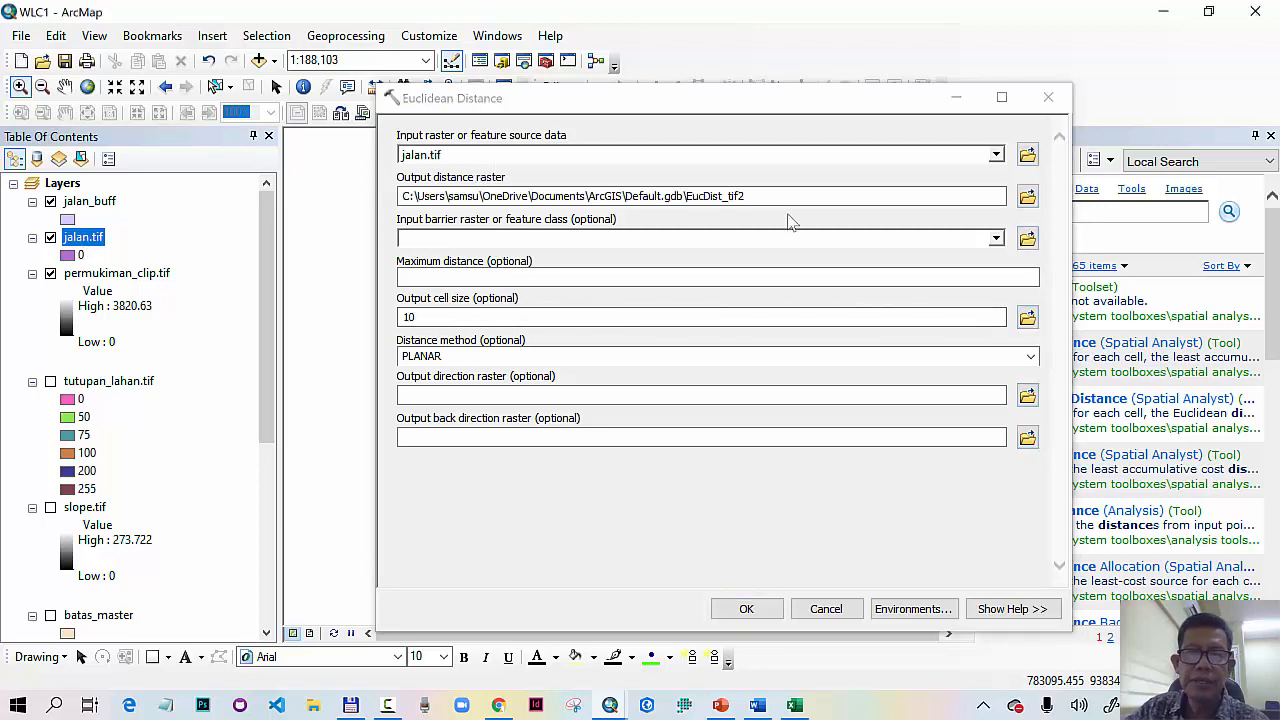
click(1027, 197)
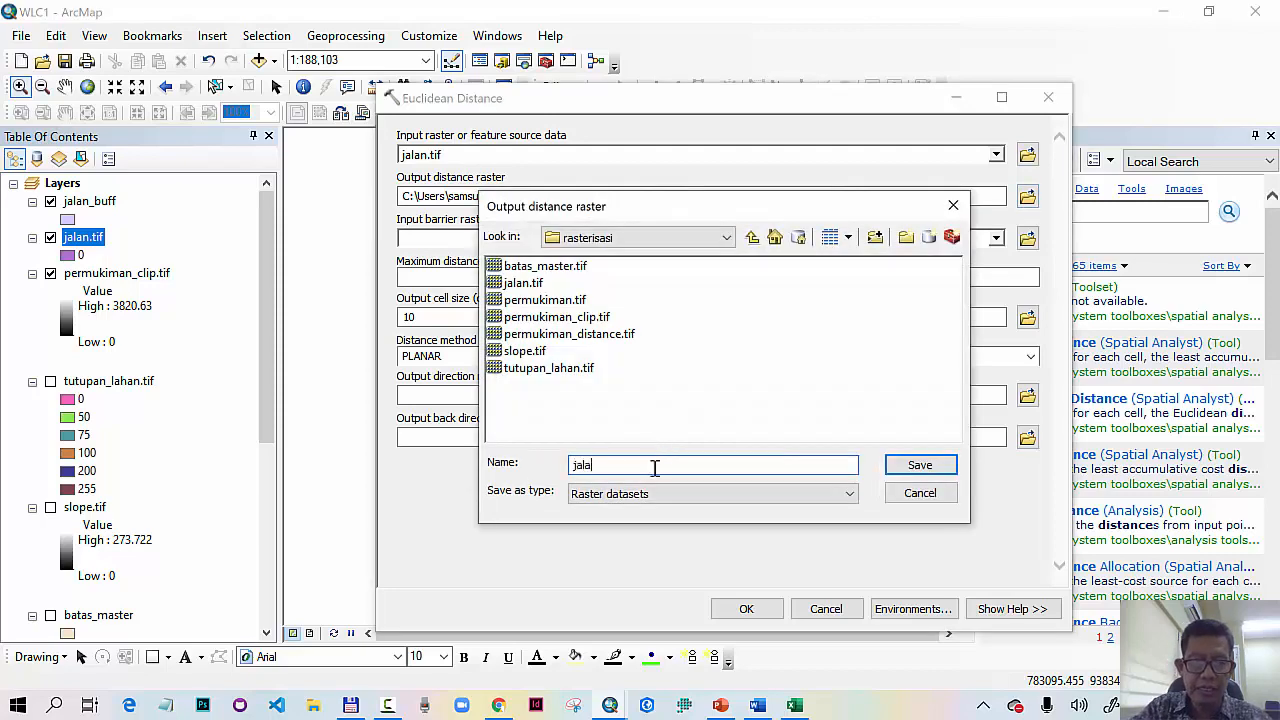
text(jalan_distance.tif)
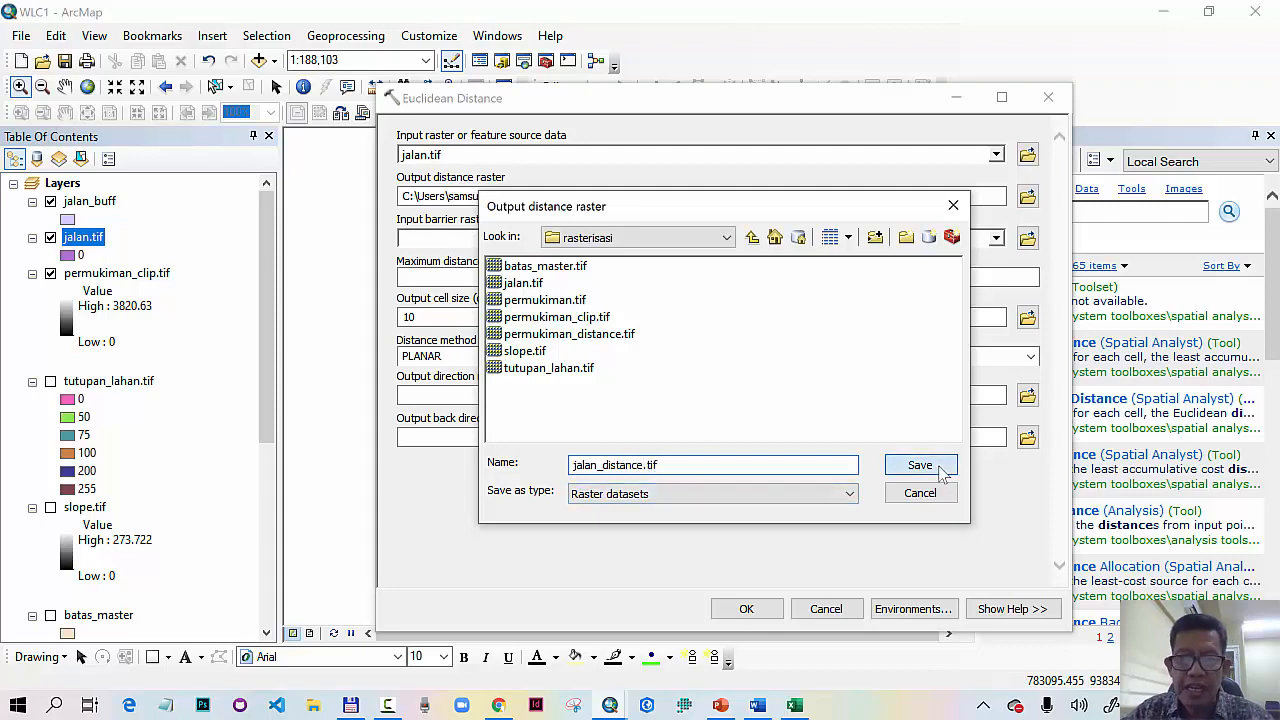
click(948, 470)
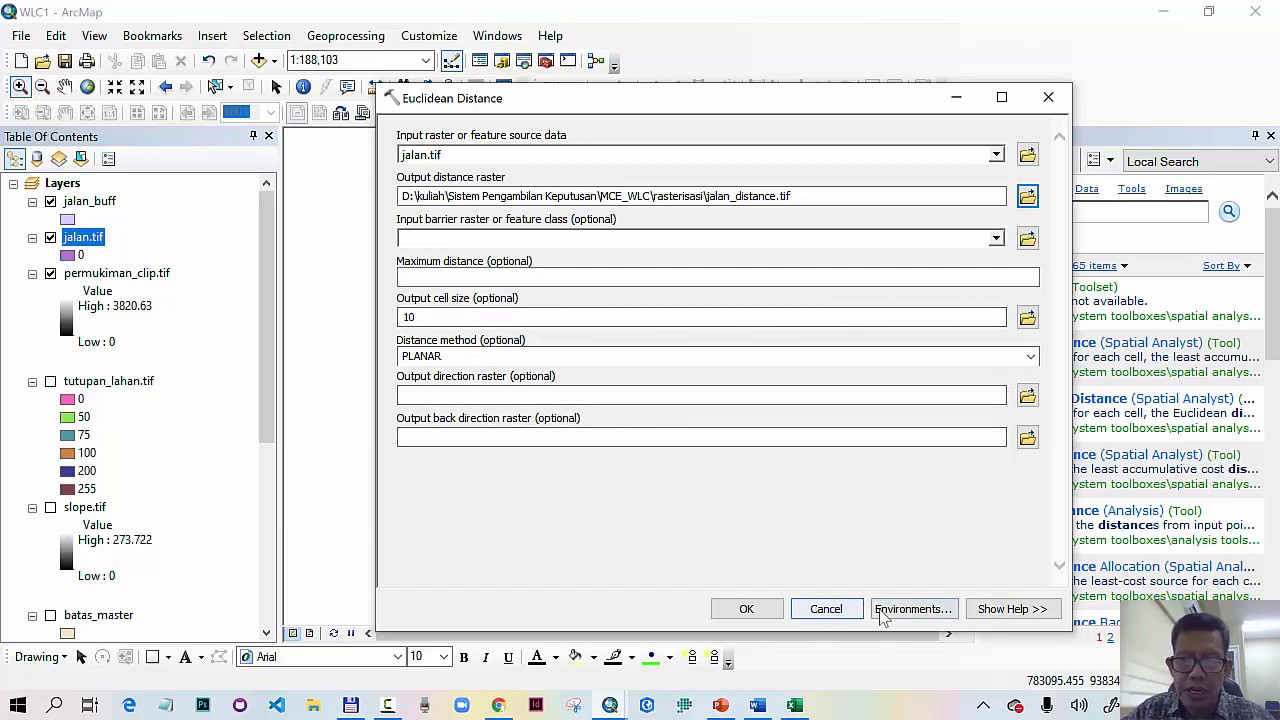
Step: Match the Euclidean Distance processing extent and snap raster to batas_master.tif and run the tool
click(905, 609)
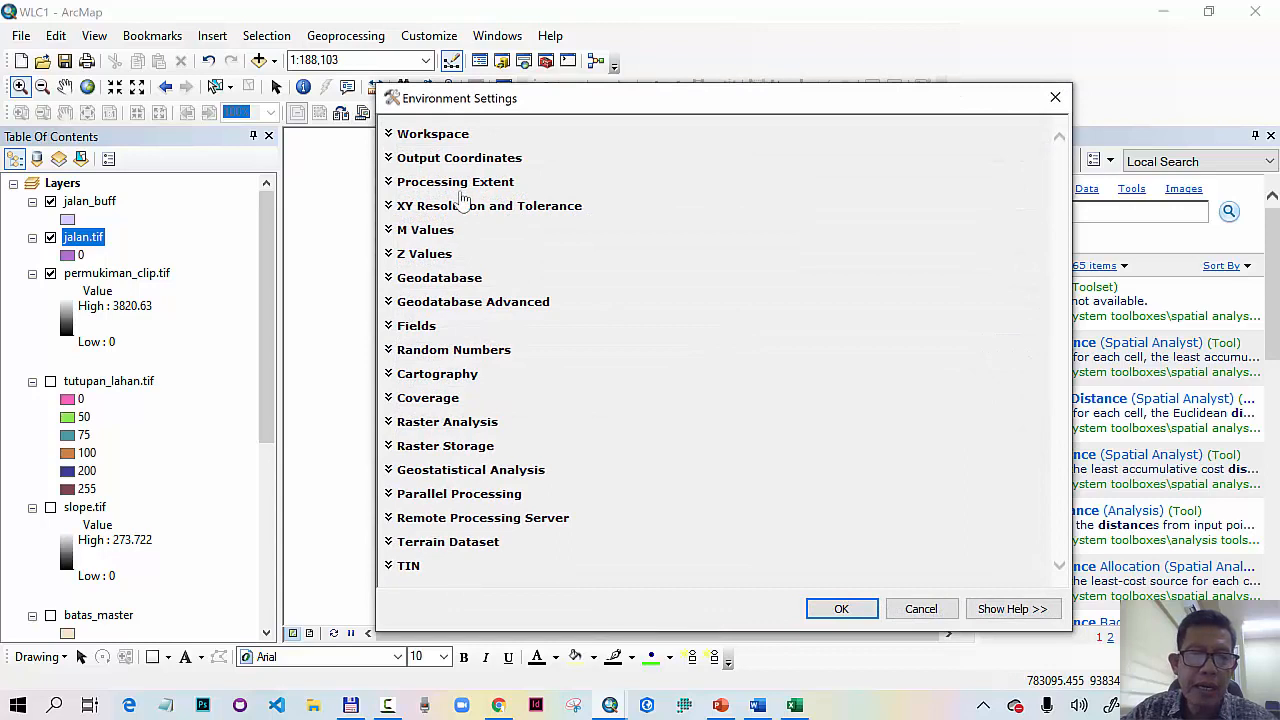
click(470, 186)
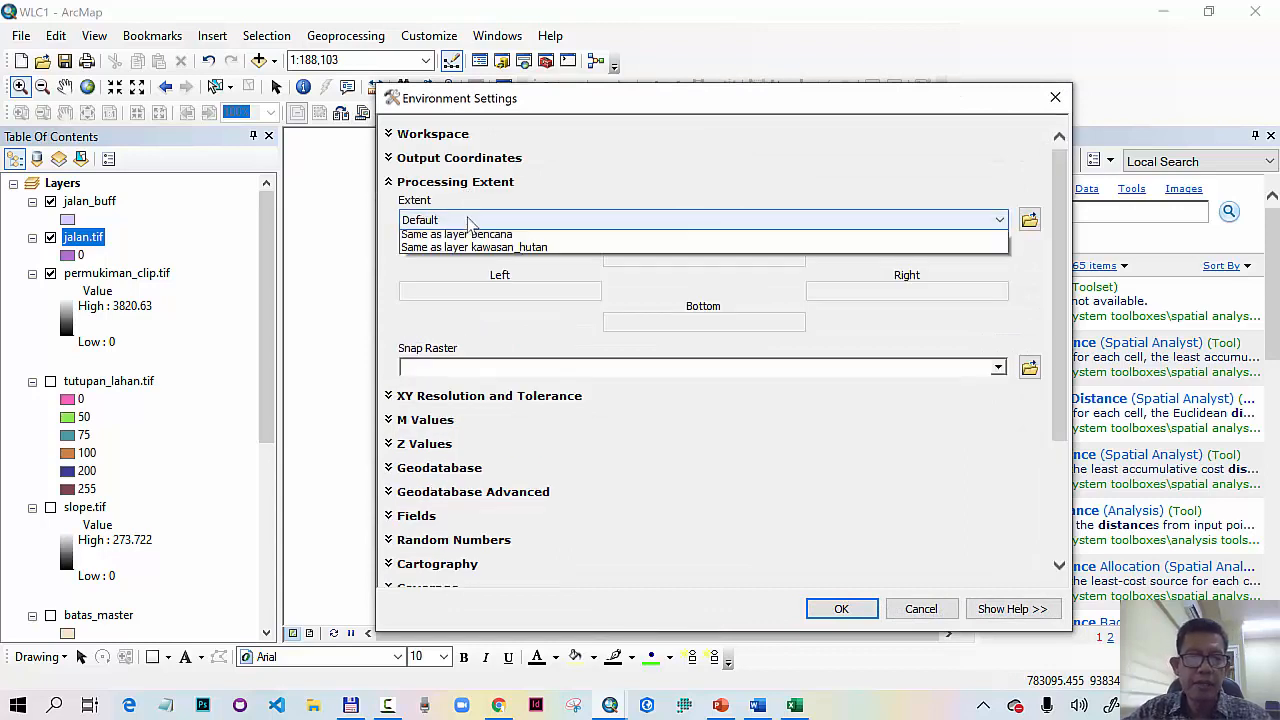
click(471, 220)
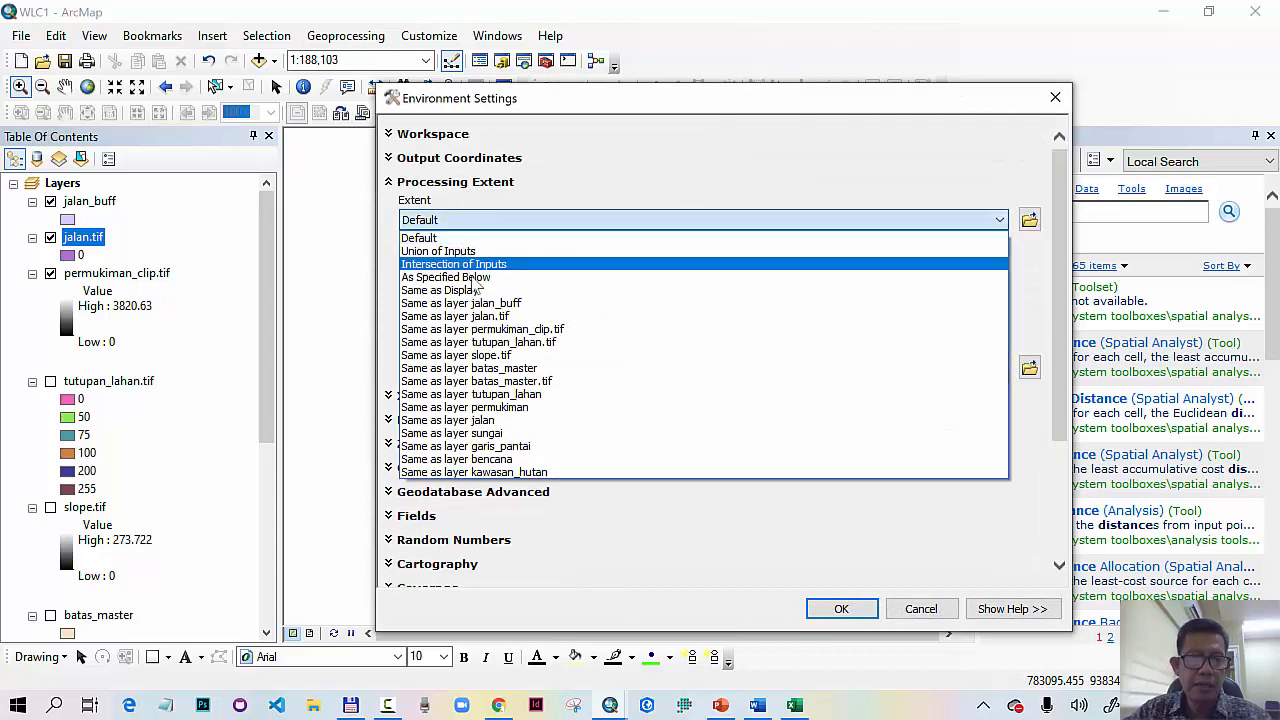
click(540, 381)
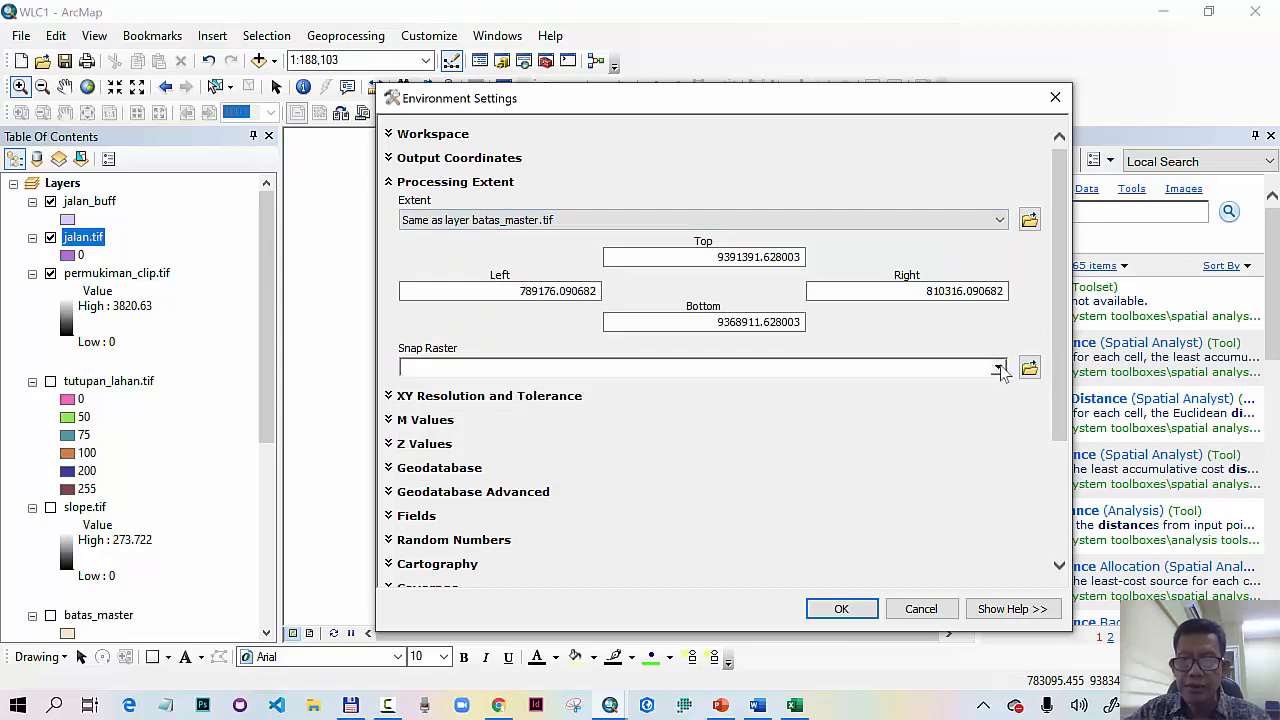
click(998, 368)
click(517, 463)
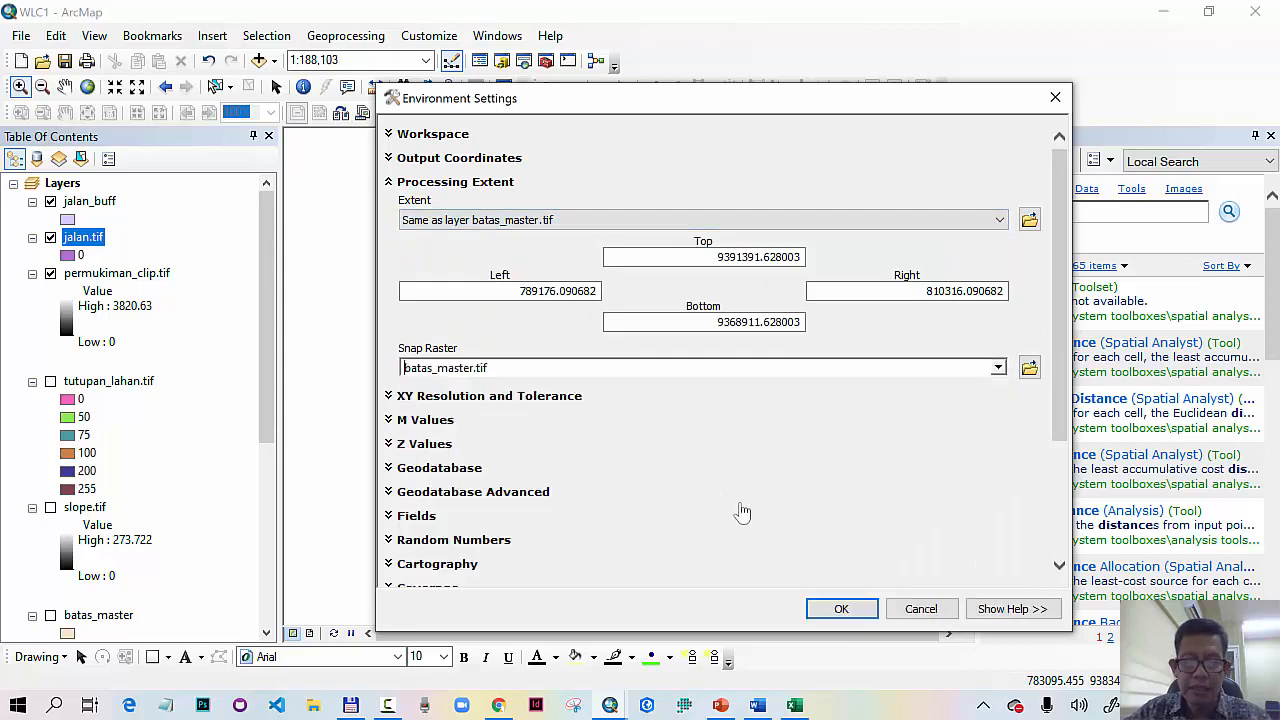
click(831, 609)
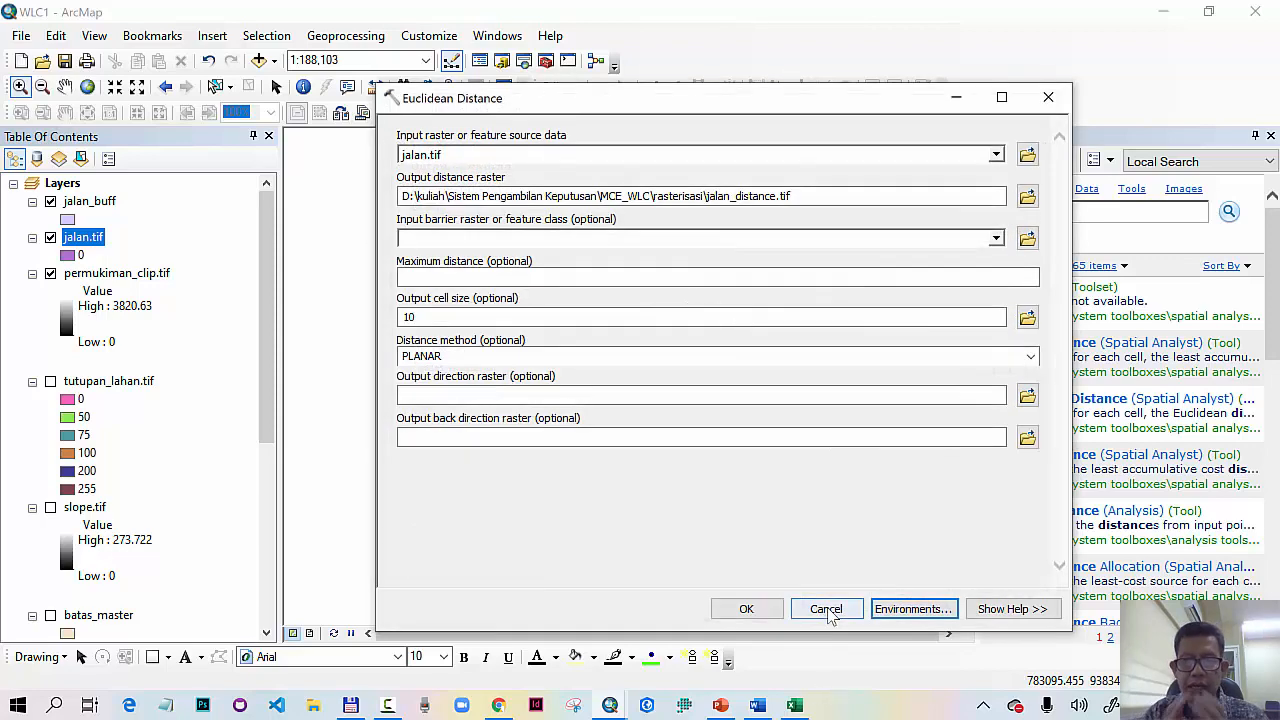
click(747, 609)
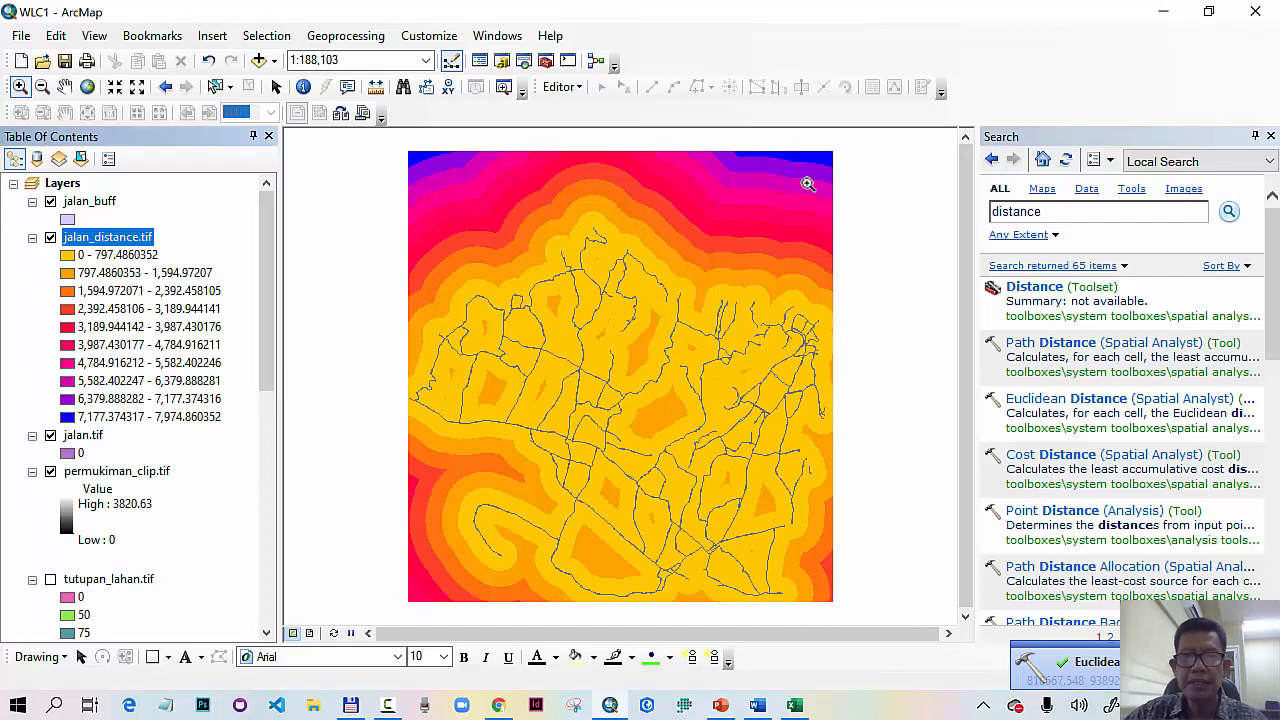
Step: Set up Extract by Mask on jalan_distance.tif with batas_master as the mask and jalan_clip.tif in the rasterisasi folder as output
click(545, 61)
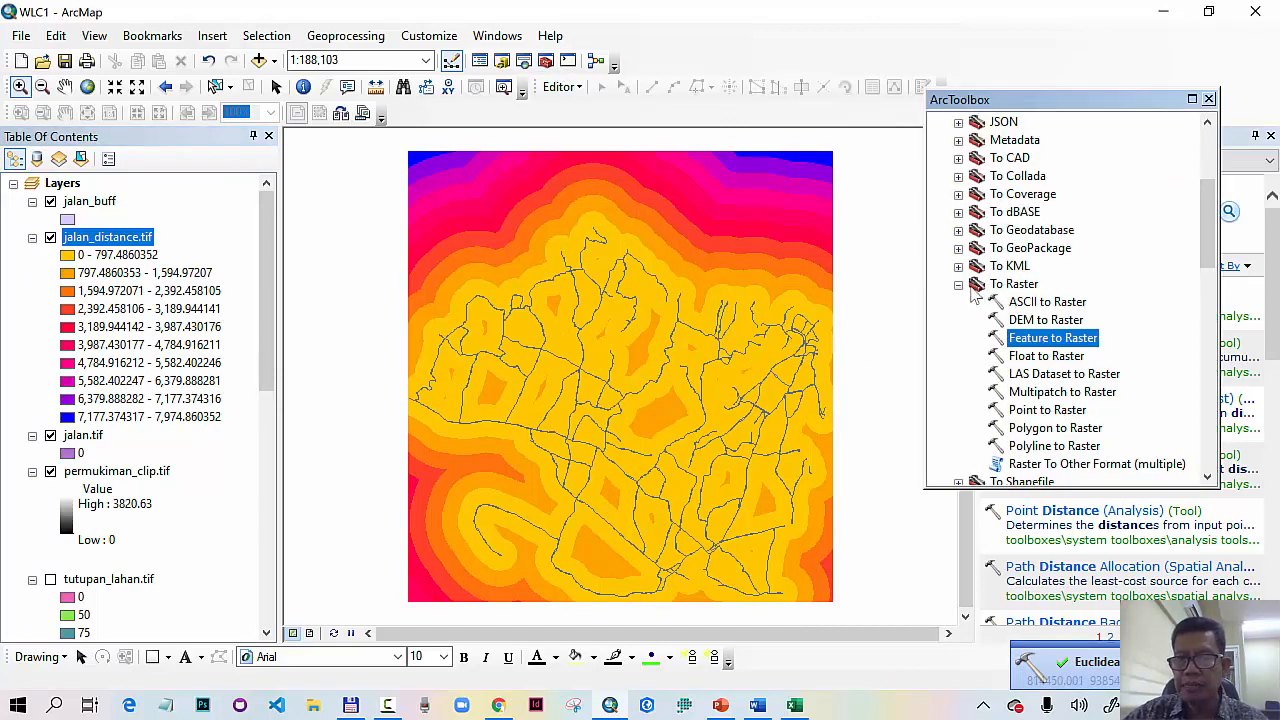
scroll(1000, 300, down, 11)
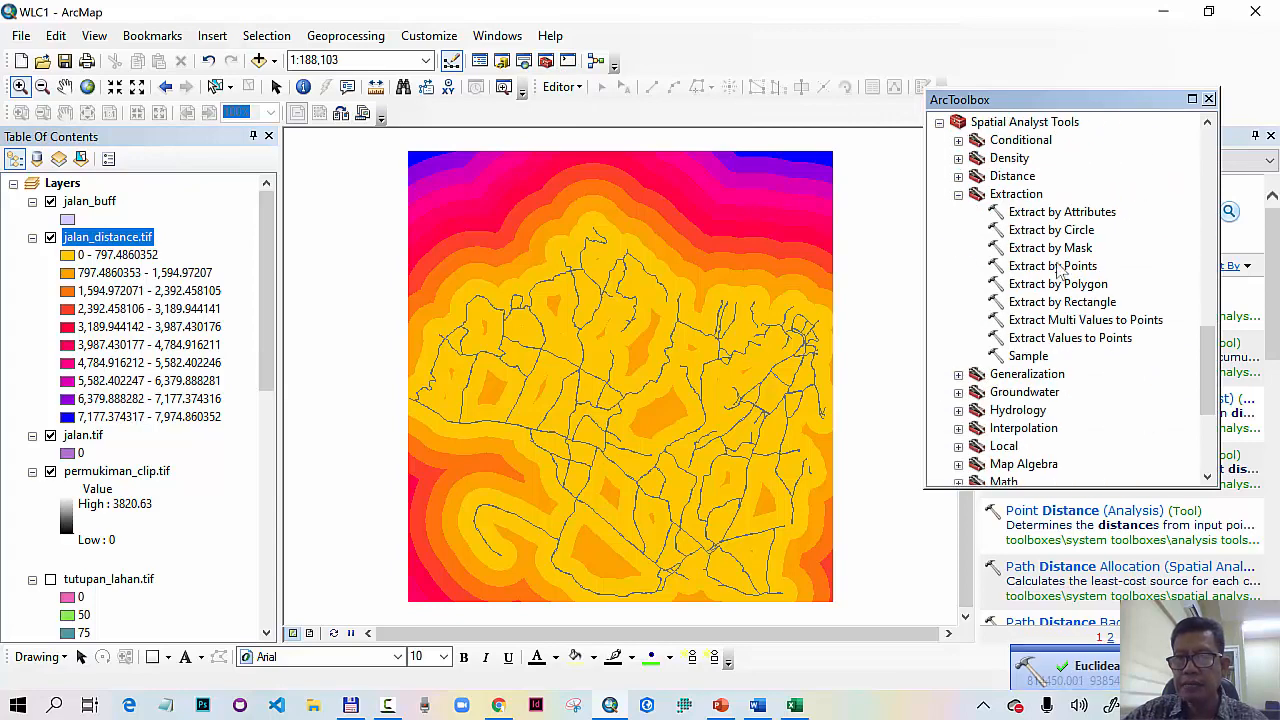
double_click(1050, 248)
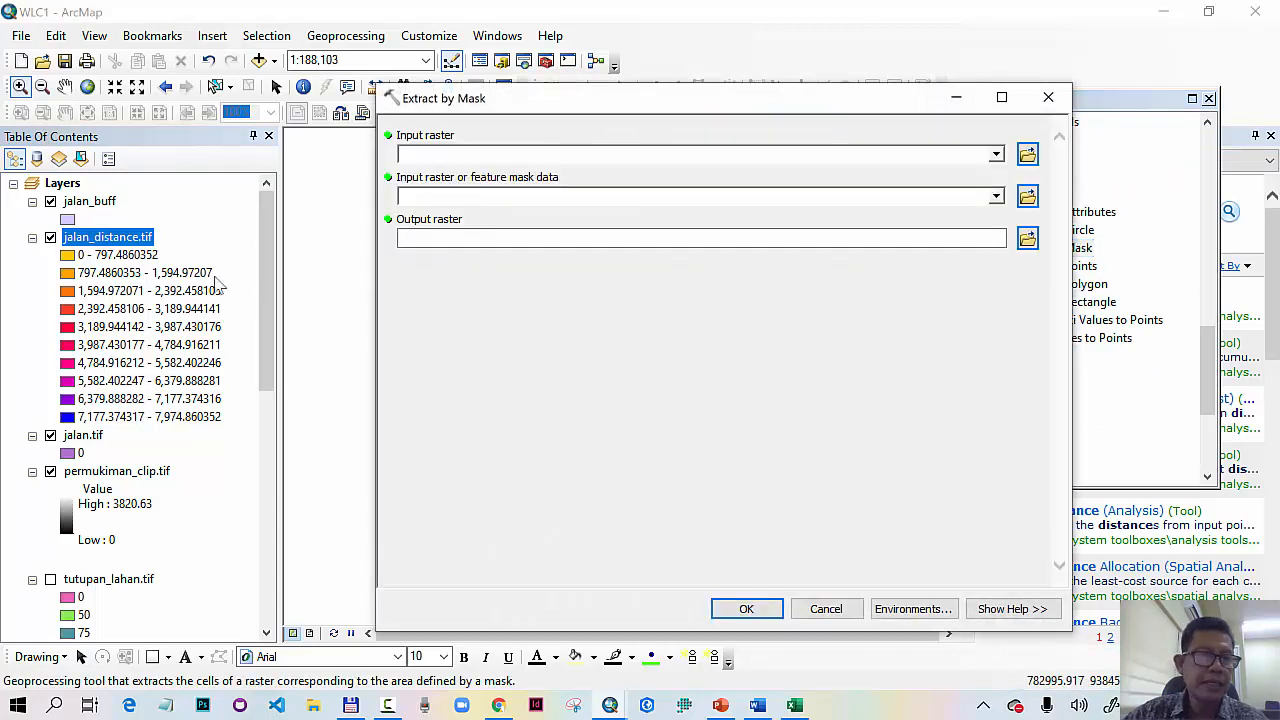
drag(137, 245, 480, 155)
click(996, 197)
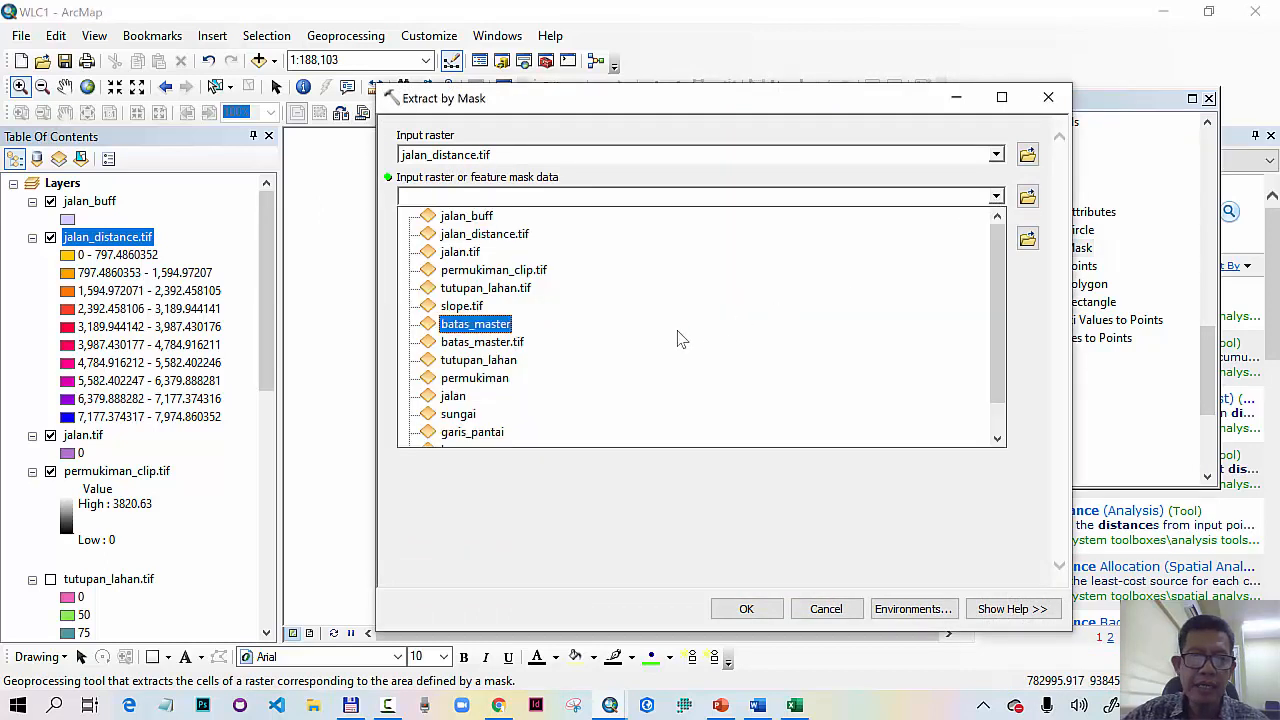
click(475, 324)
click(1024, 236)
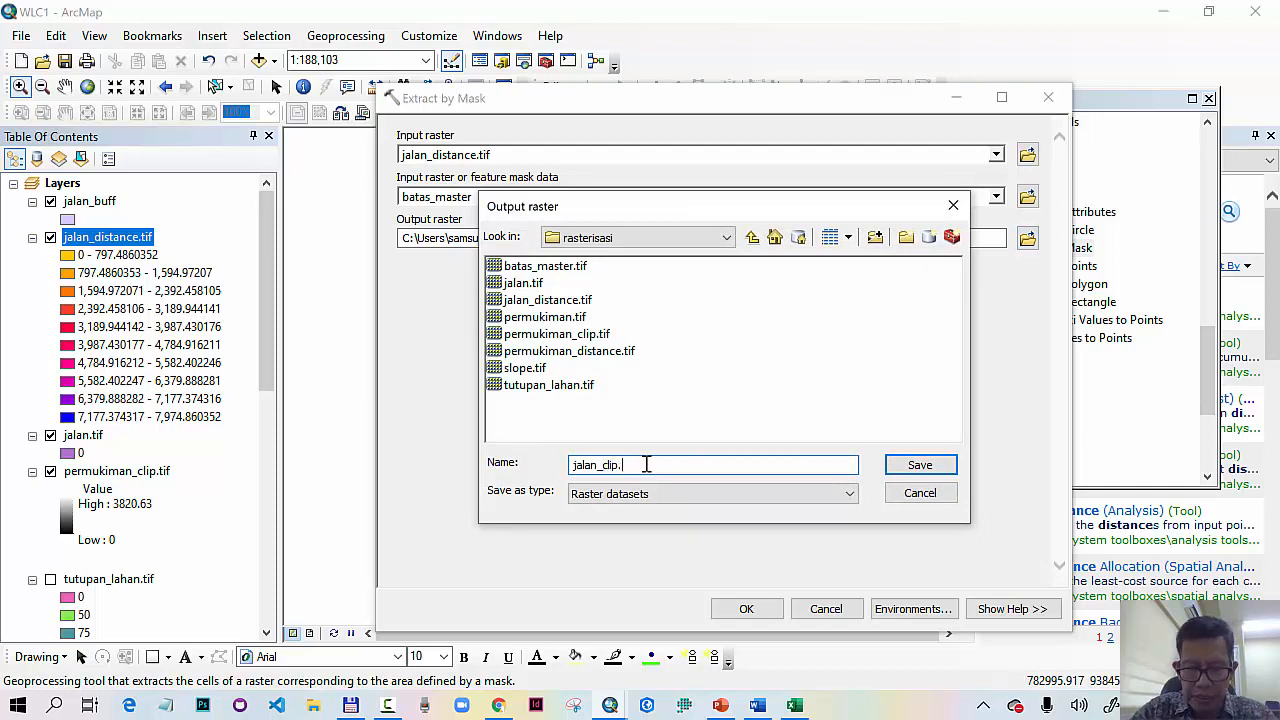
click(920, 466)
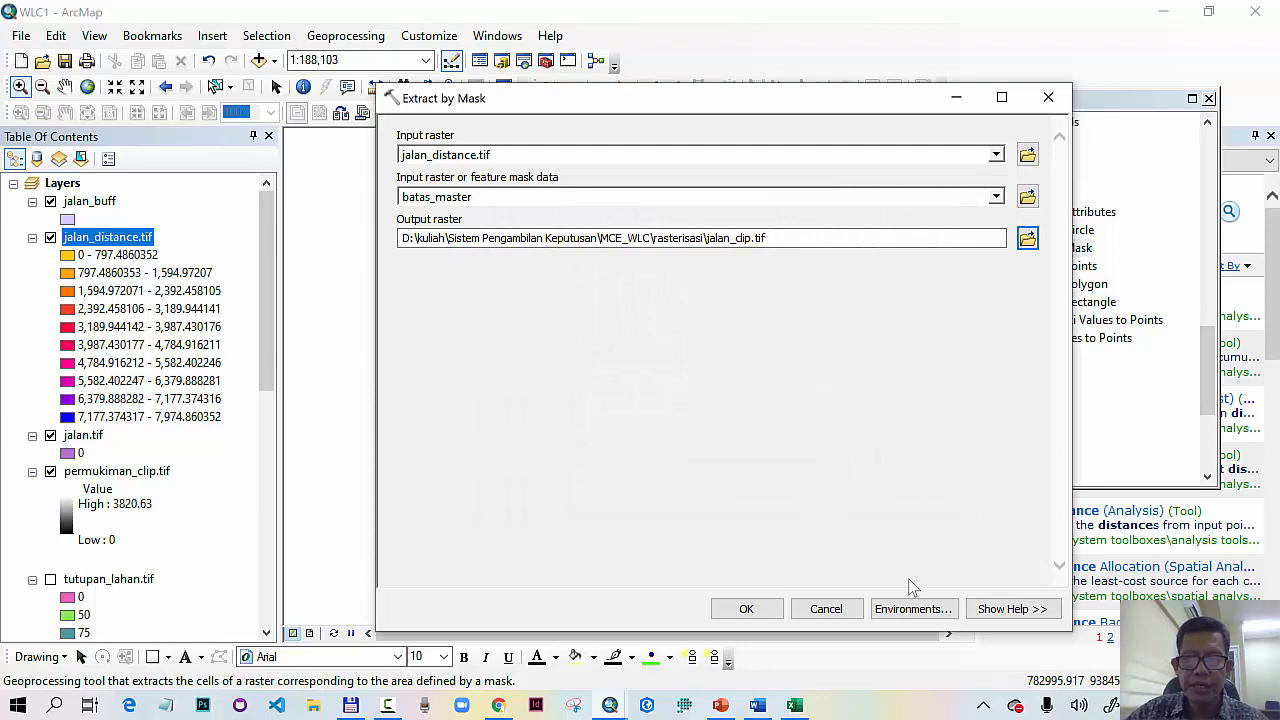
Step: Match the mask extraction's processing extent and snap raster to batas_master.tif and run Extract by Mask
click(924, 612)
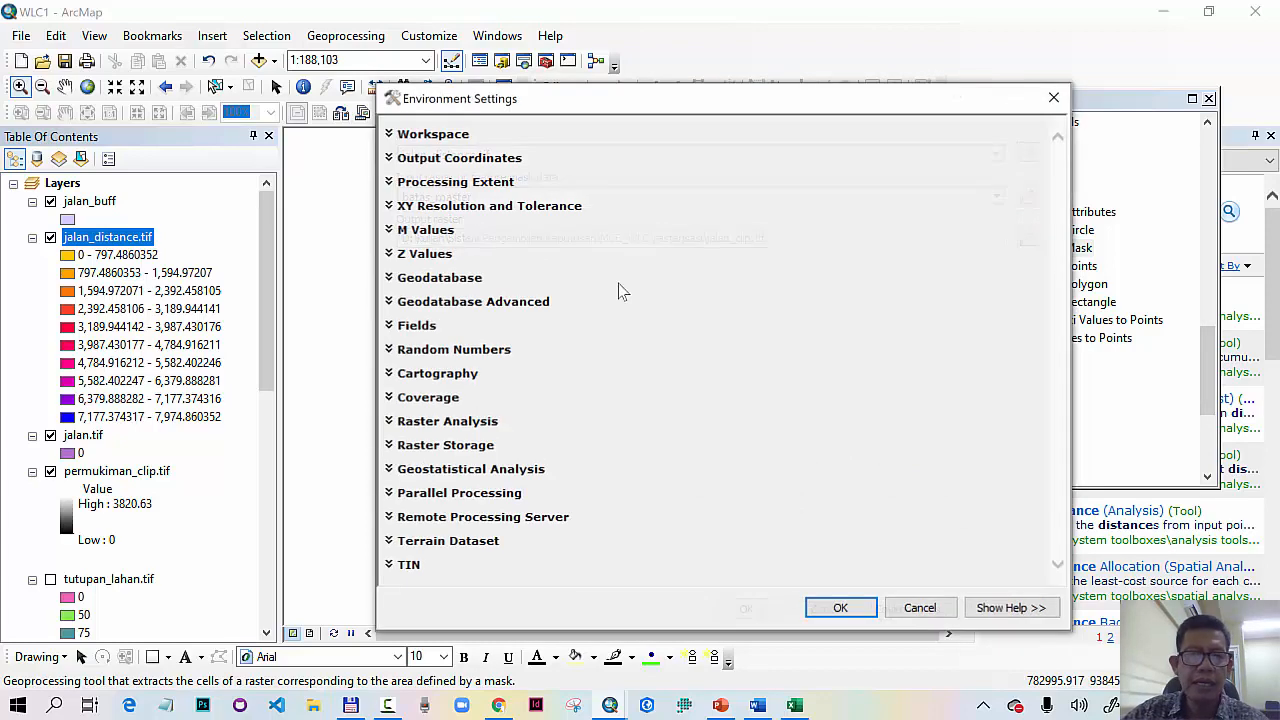
click(466, 190)
click(490, 219)
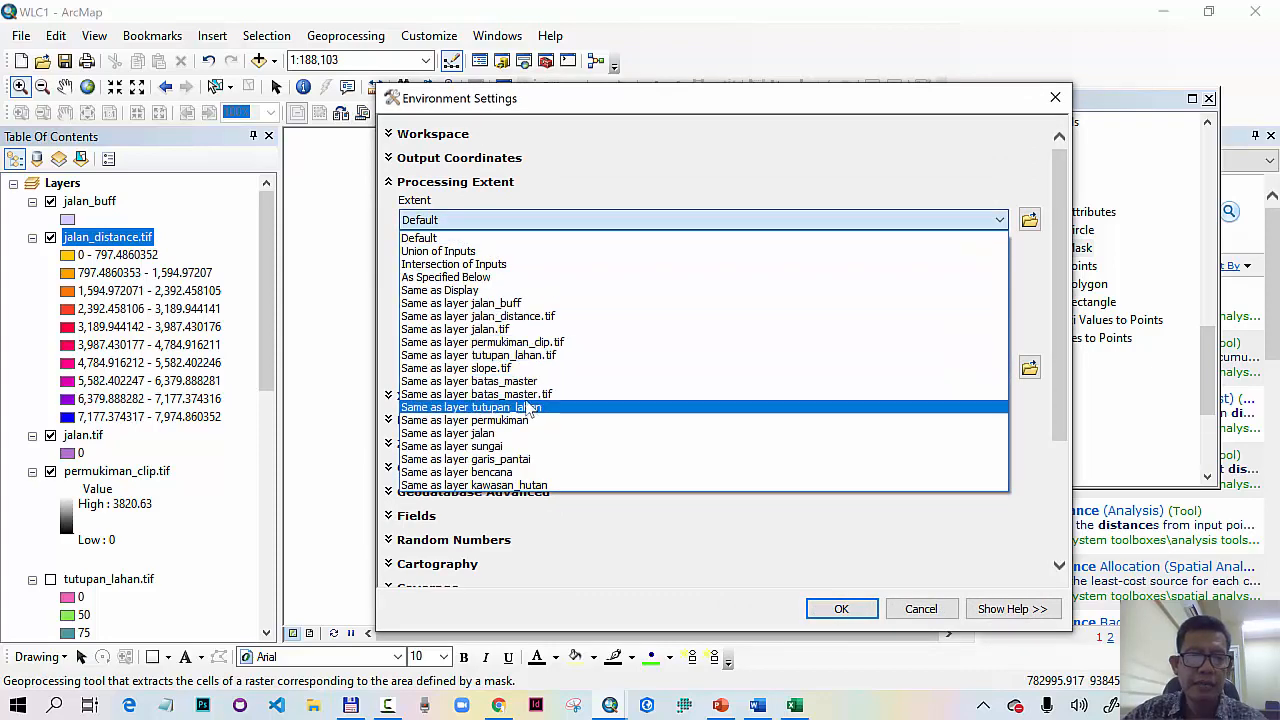
click(536, 398)
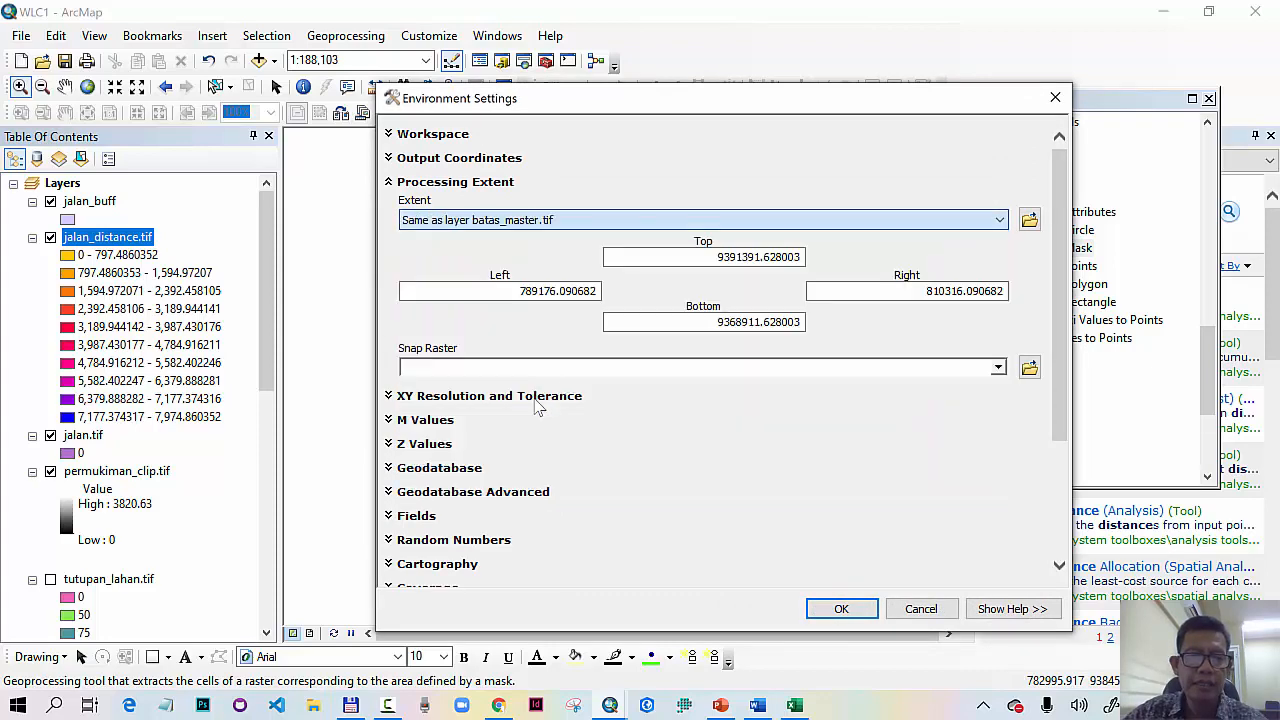
click(998, 368)
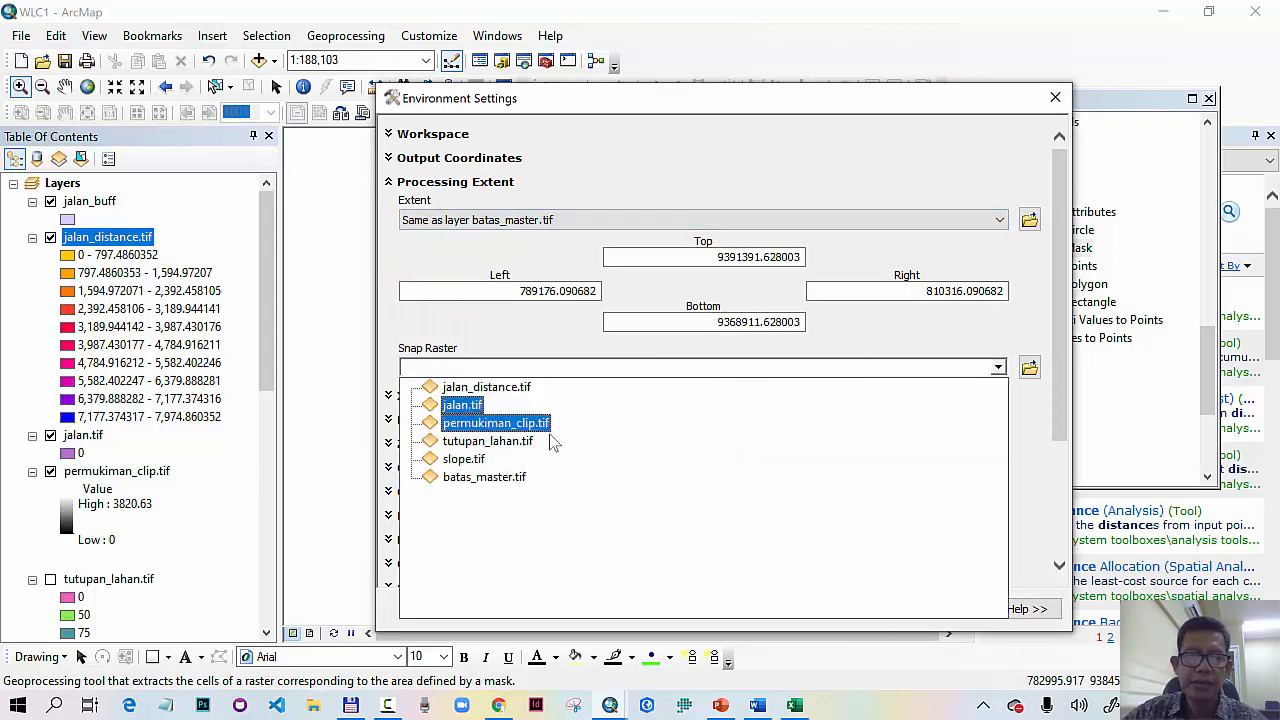
click(524, 482)
click(843, 610)
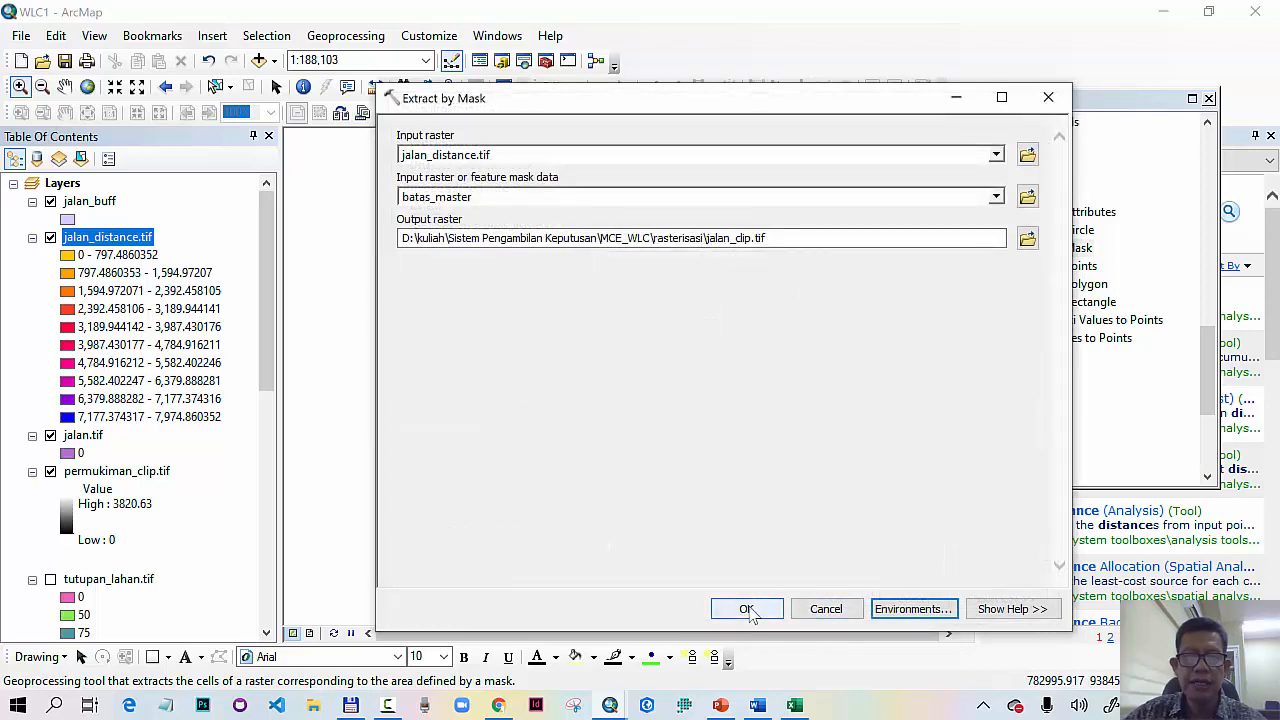
click(746, 609)
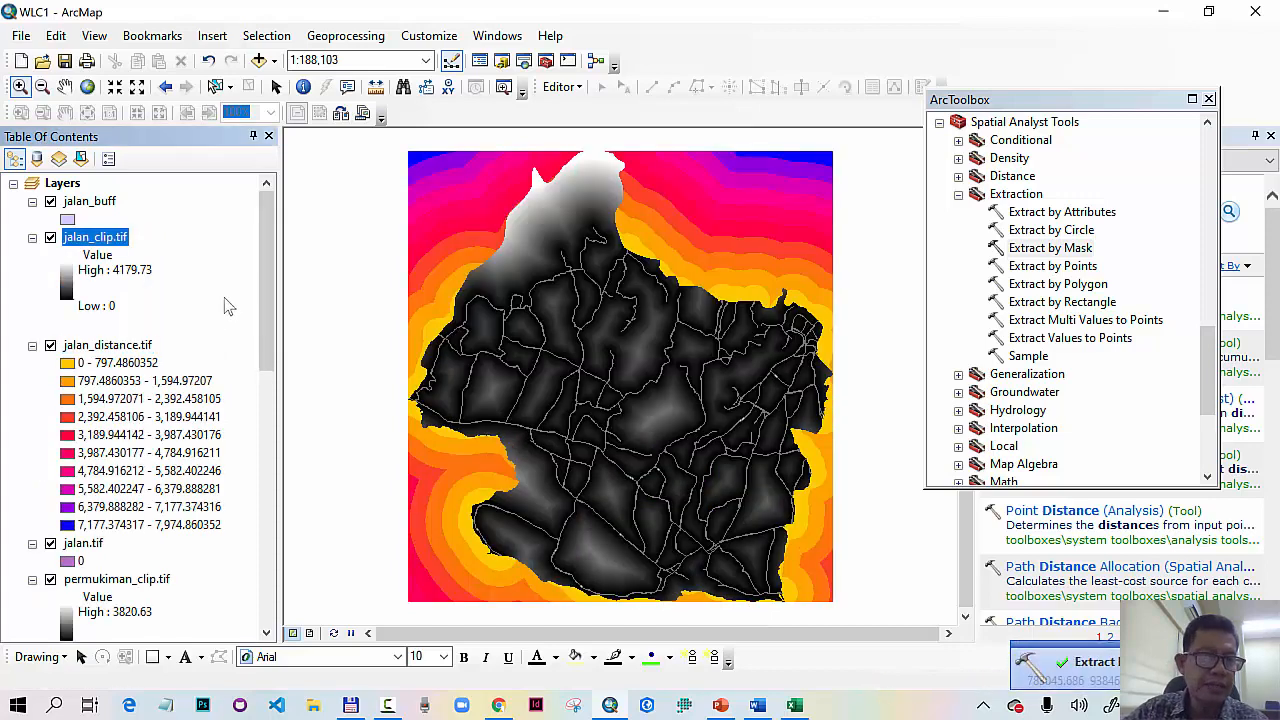
Step: Remove the intermediate layers jalan_distance.tif, jalan_buff and jalan.tif from the map
right_click(138, 346)
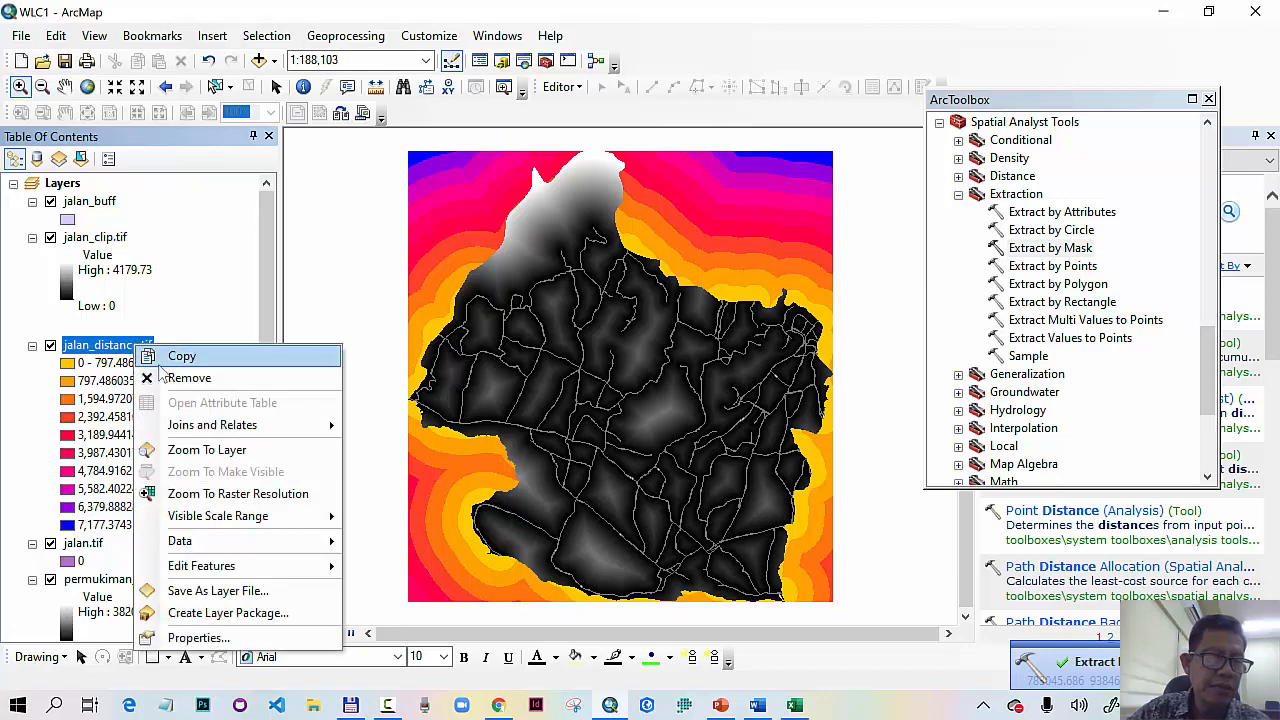
click(188, 375)
click(95, 201)
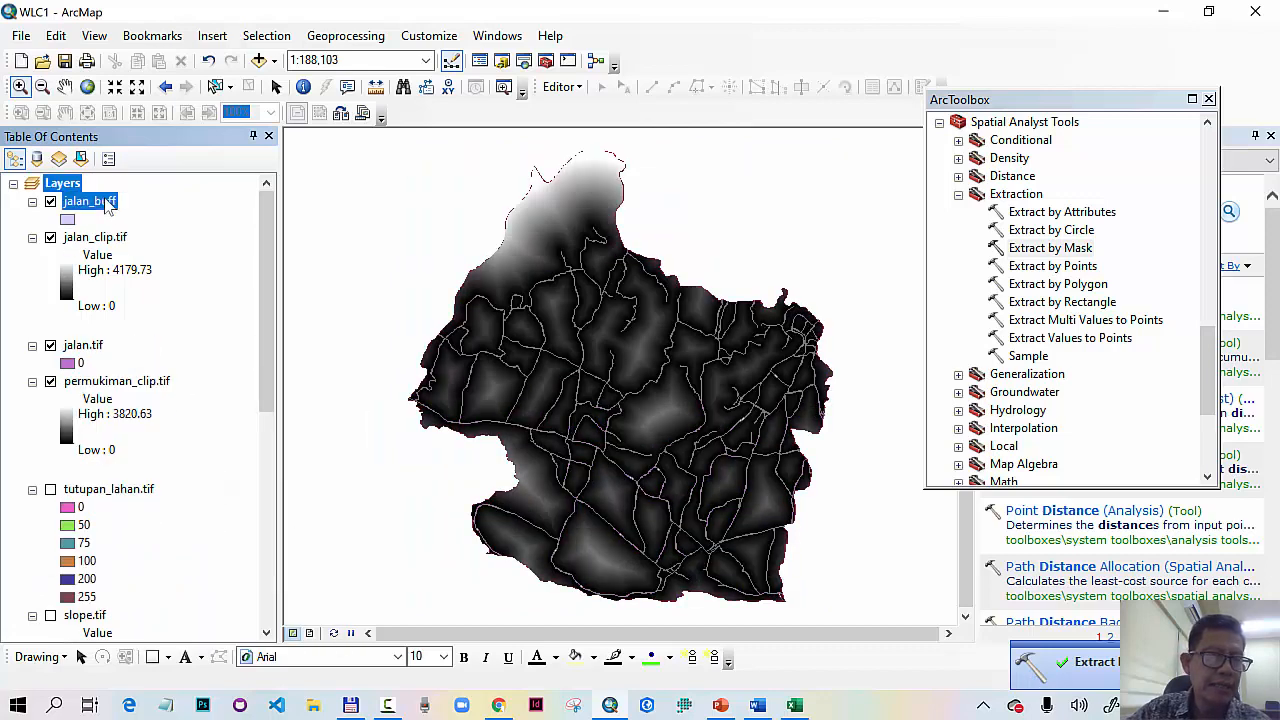
right_click(104, 200)
click(158, 232)
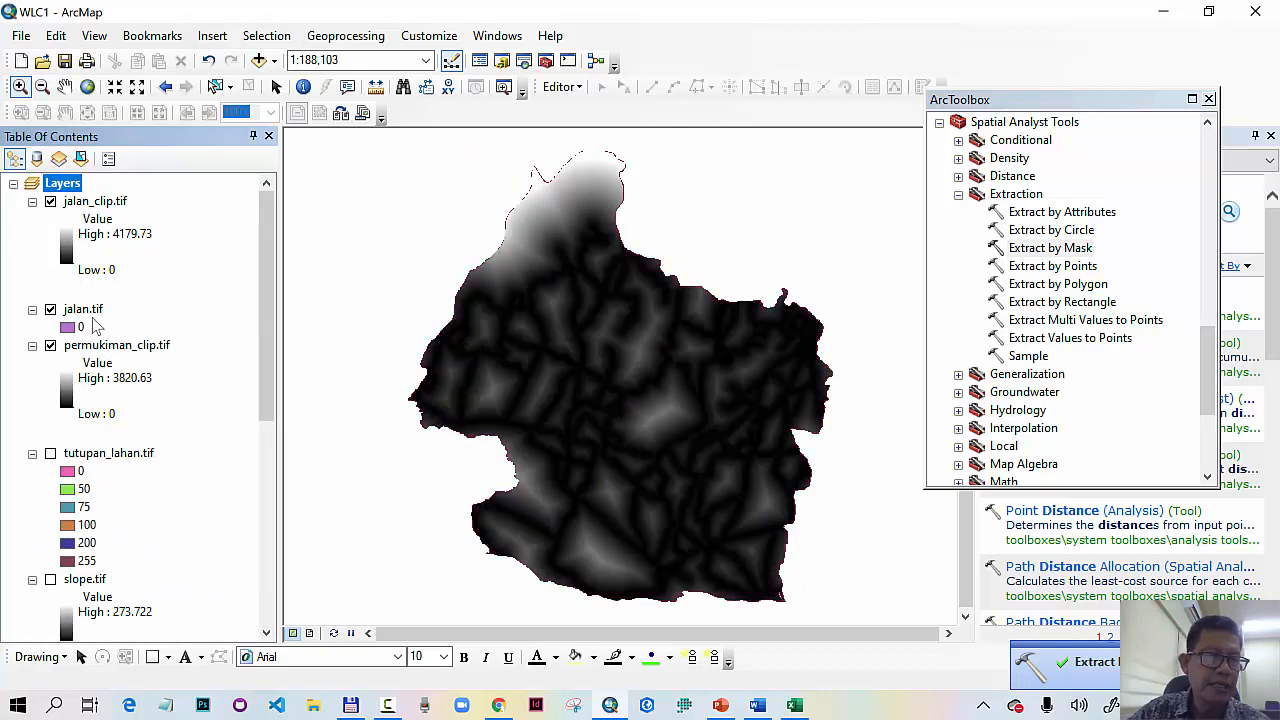
right_click(89, 313)
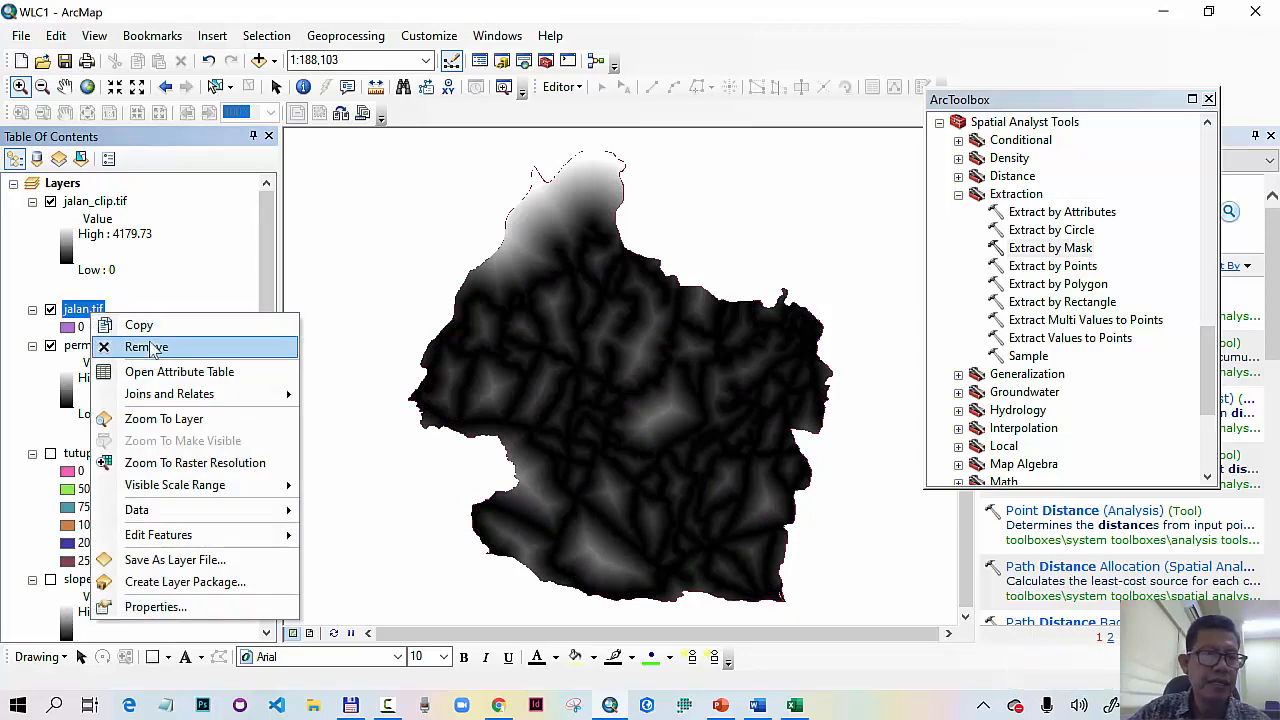
click(150, 343)
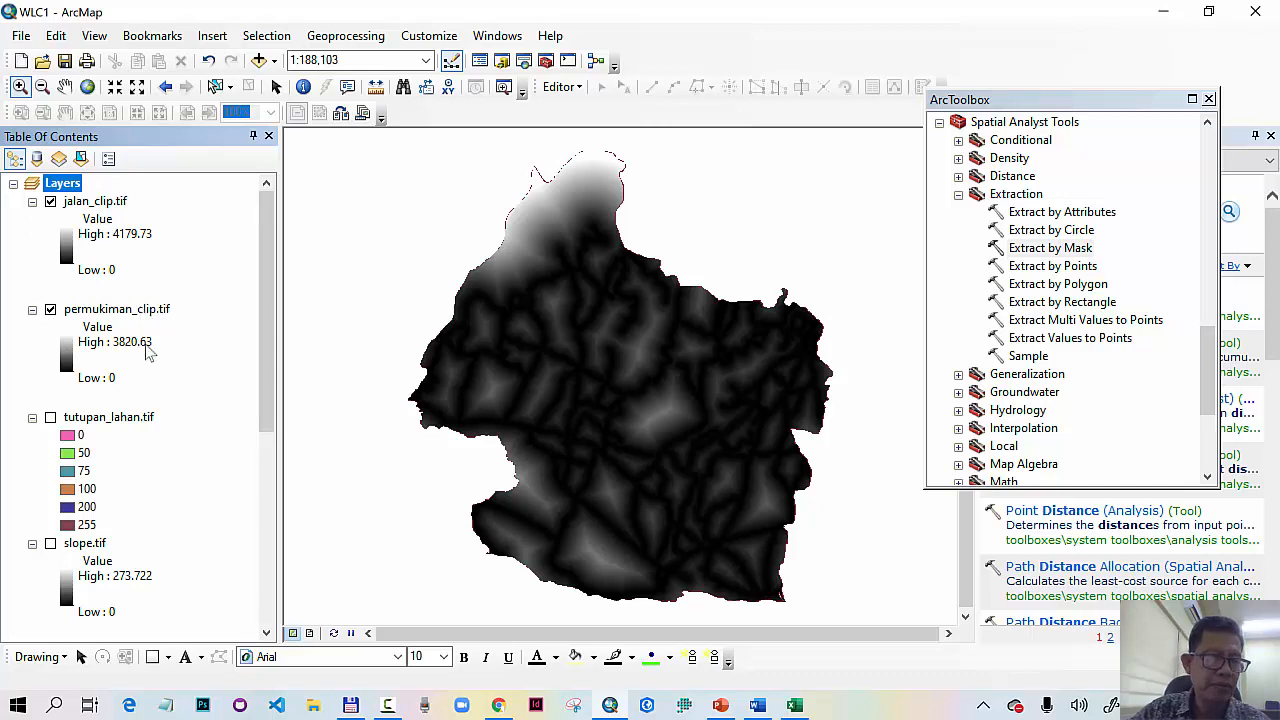
Step: Hide the jalan line layer and show the sungai layer in the map
scroll(177, 400, down, 3)
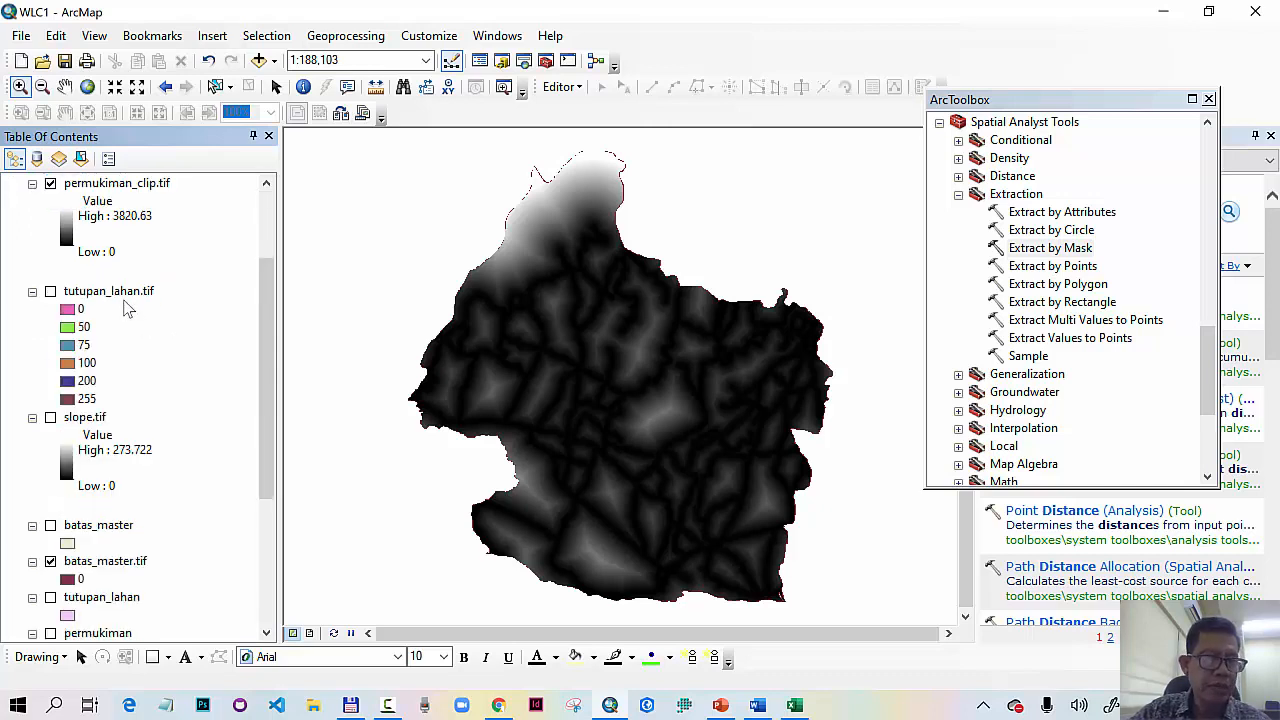
scroll(134, 424, down, 1)
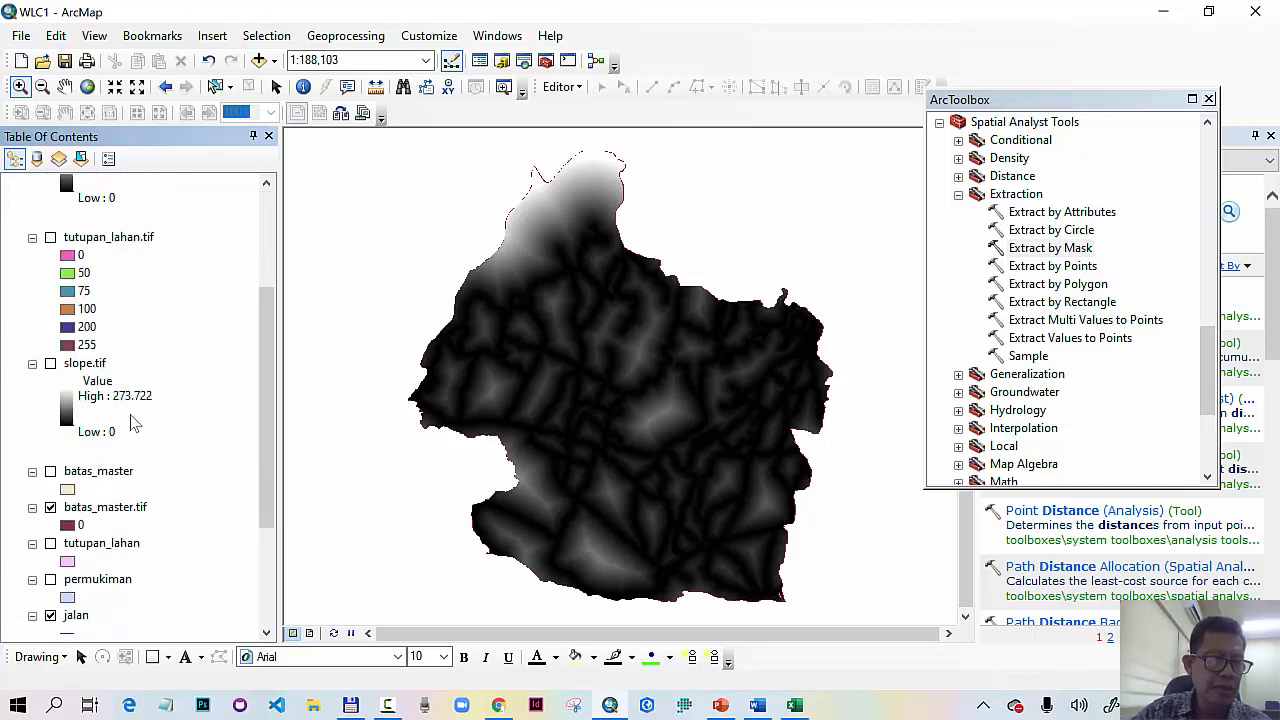
scroll(113, 424, down, 3)
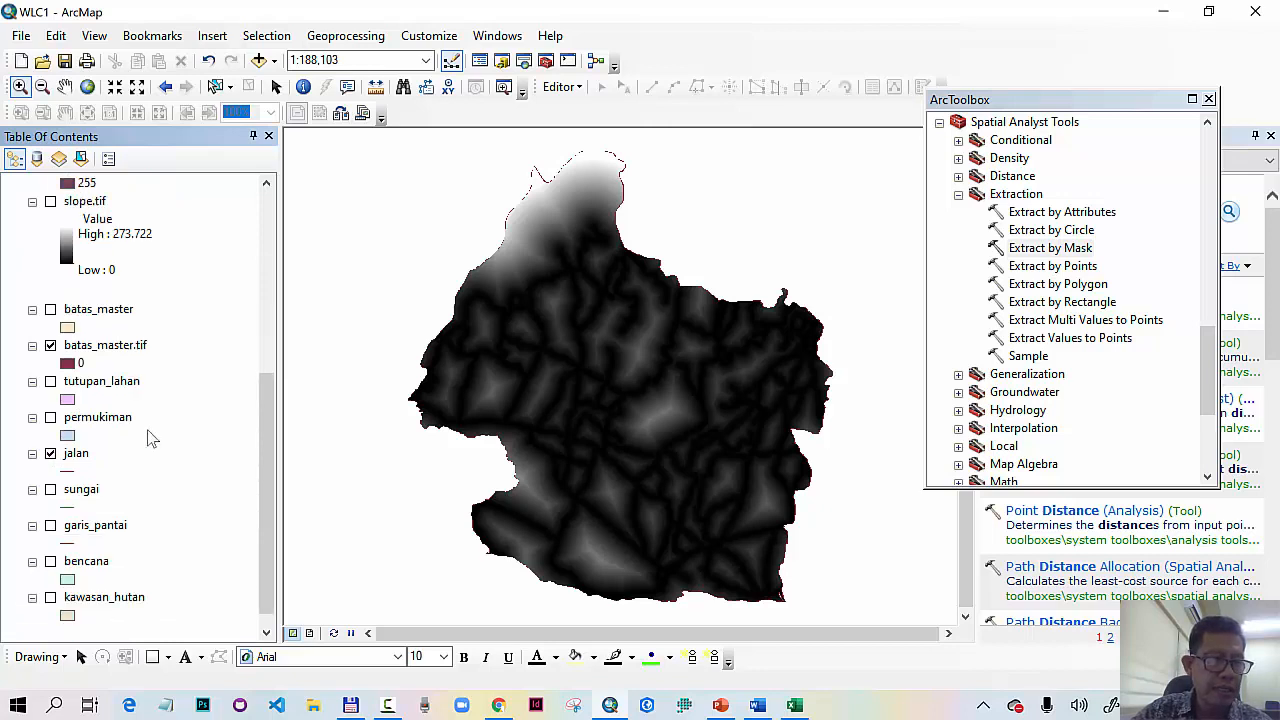
click(51, 346)
click(51, 346)
click(51, 454)
click(51, 490)
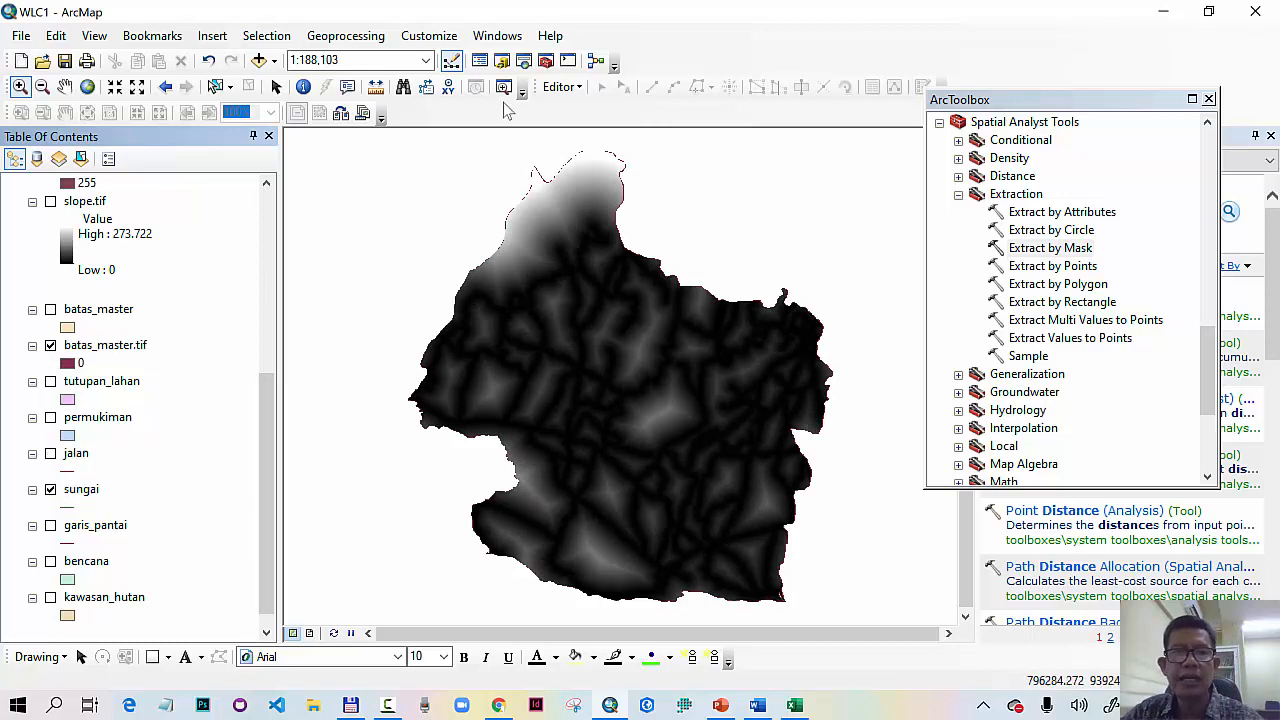
Step: Set up a Buffer of the sungai layer with sungai_buff in the MCE_WLC folder as the output
click(346, 42)
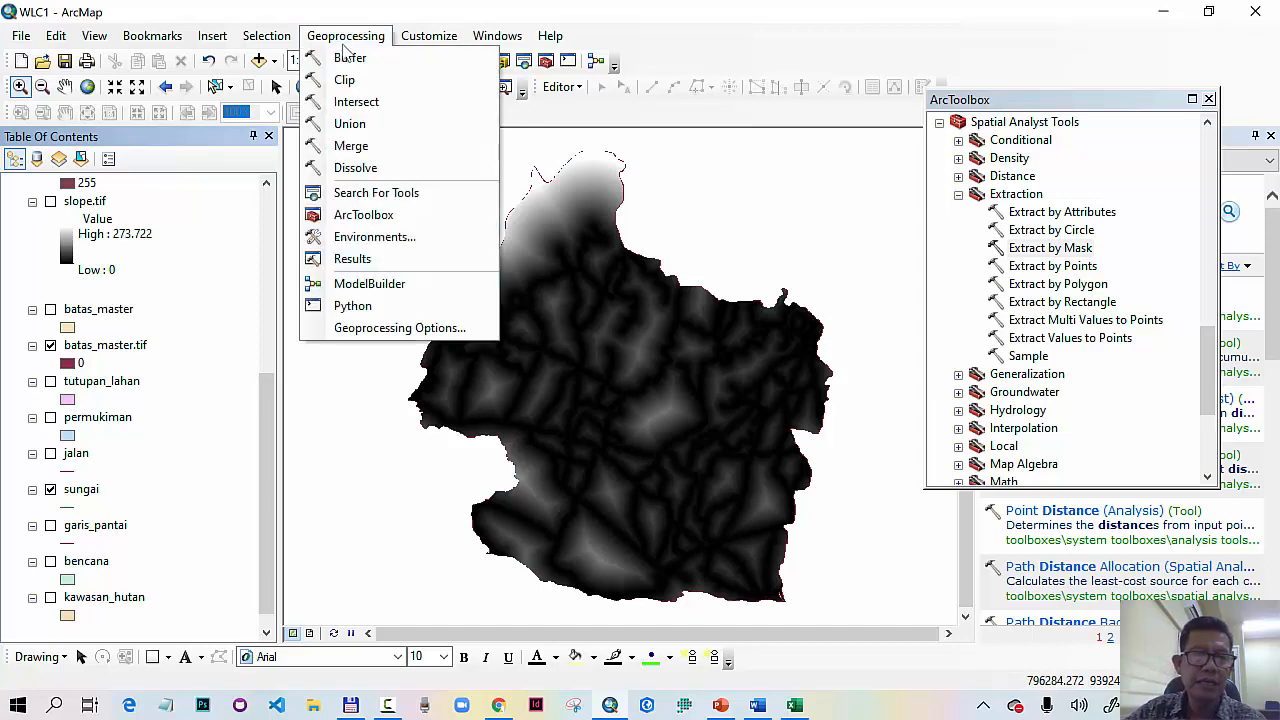
click(350, 55)
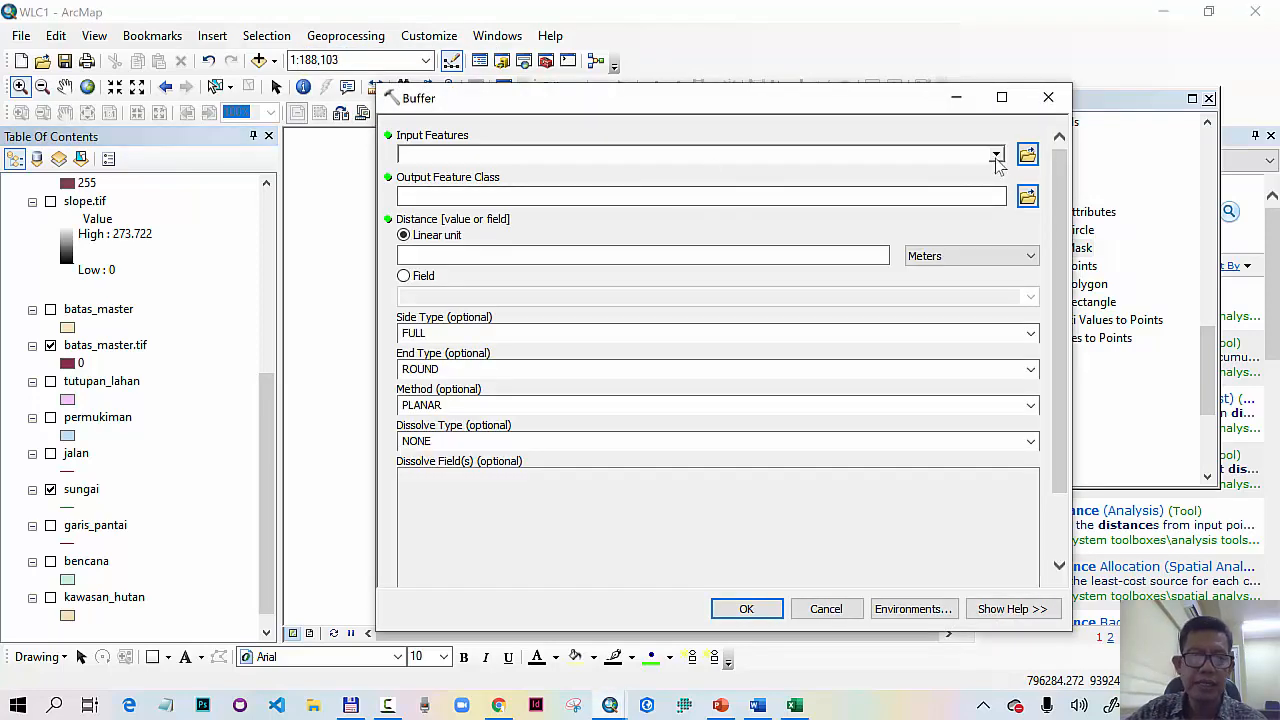
click(996, 155)
click(457, 248)
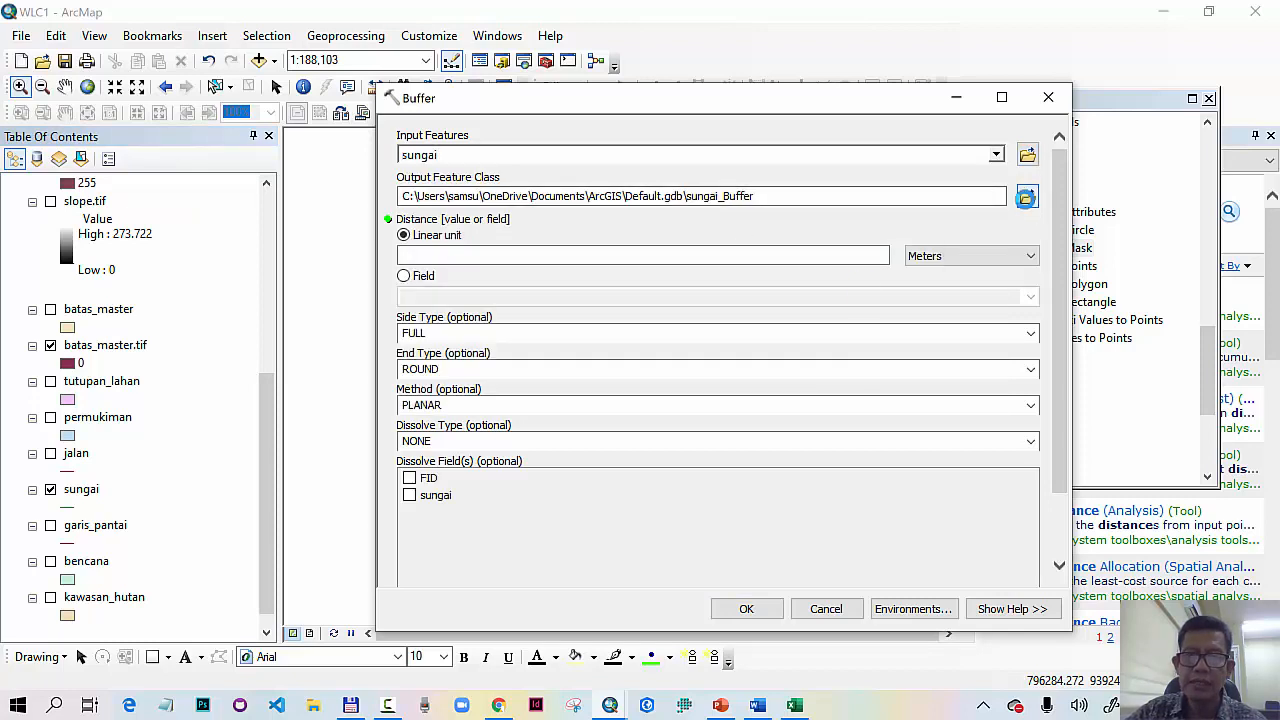
click(1025, 198)
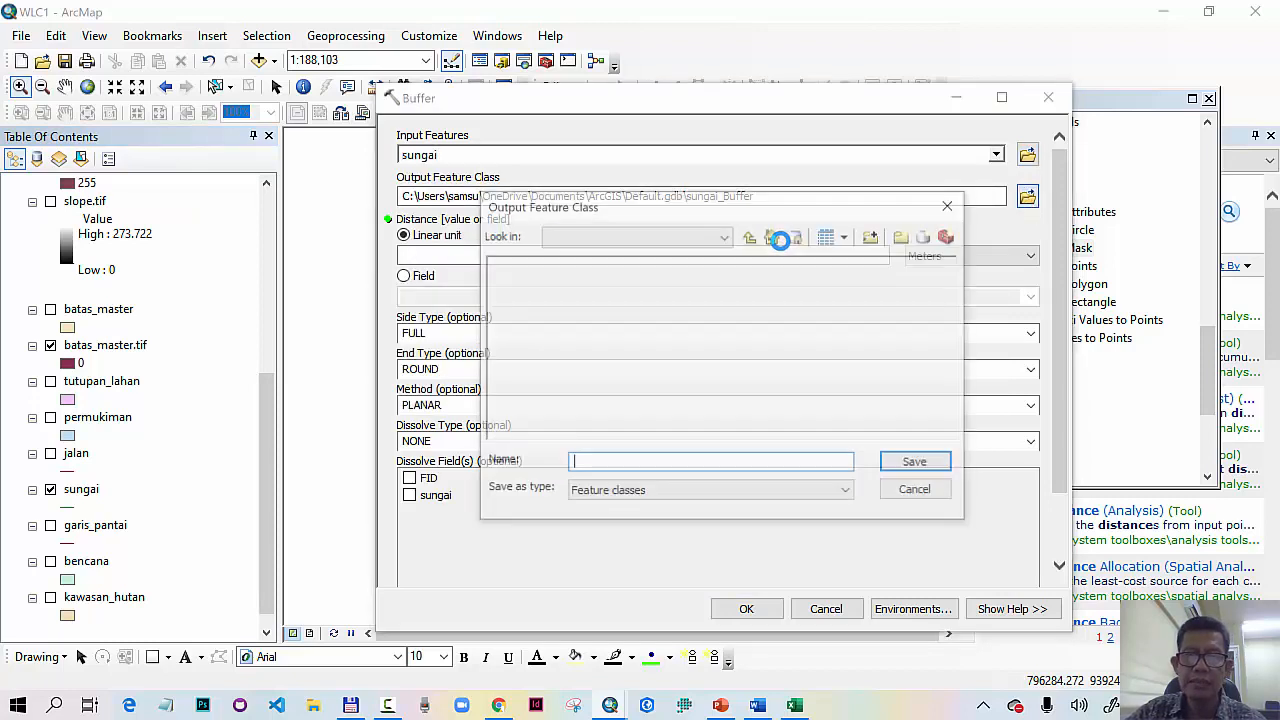
click(751, 238)
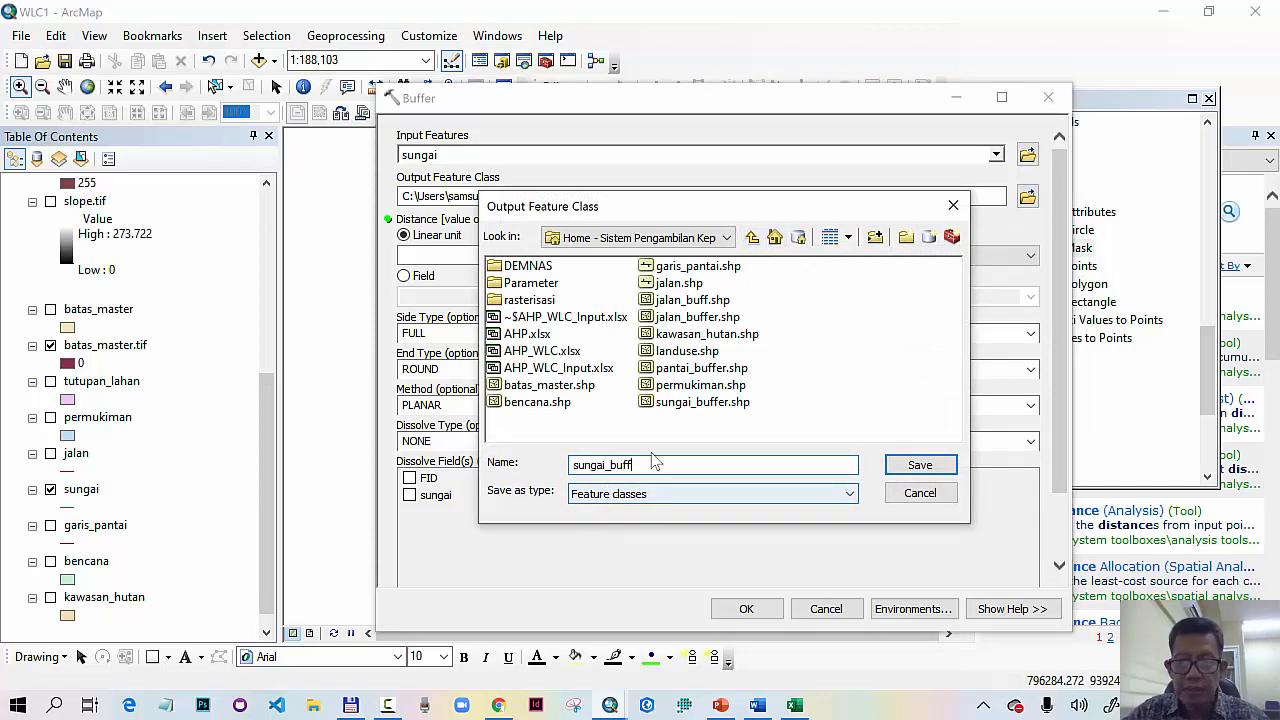
click(918, 465)
Step: Set the buffer distance to 5 meters with dissolve type ALL and run the Buffer
click(768, 251)
text(5)
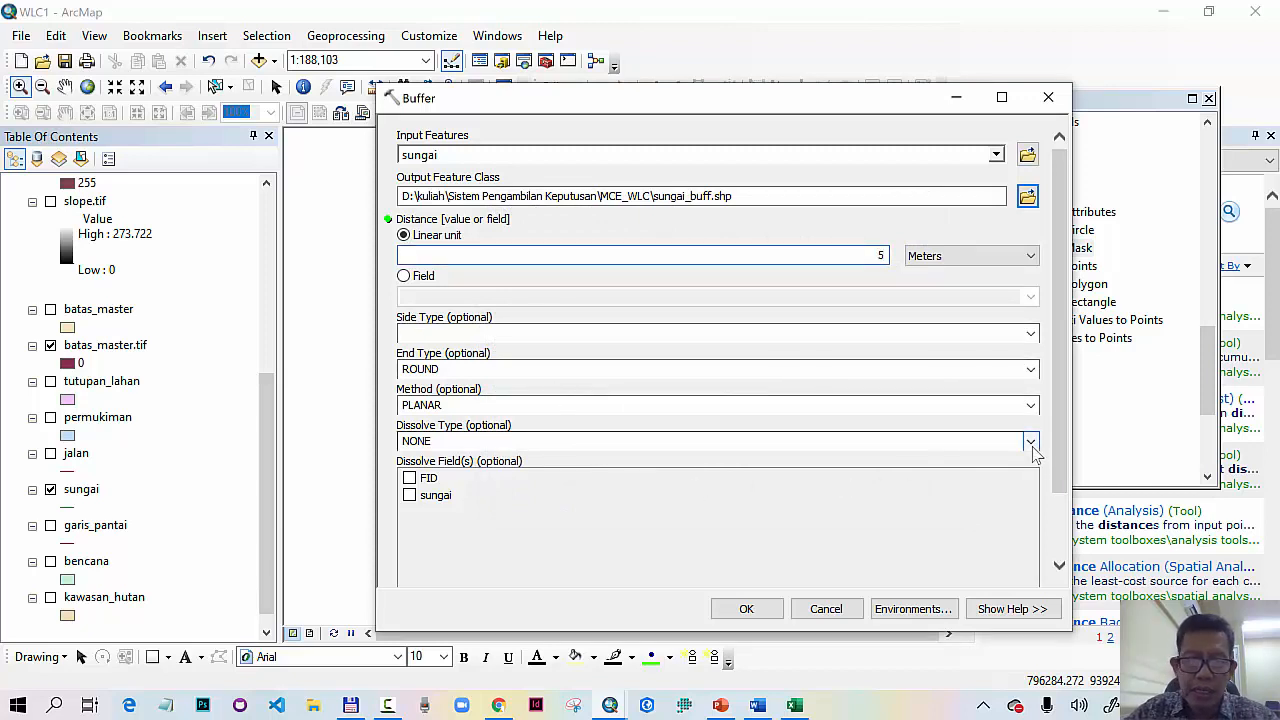
click(1033, 449)
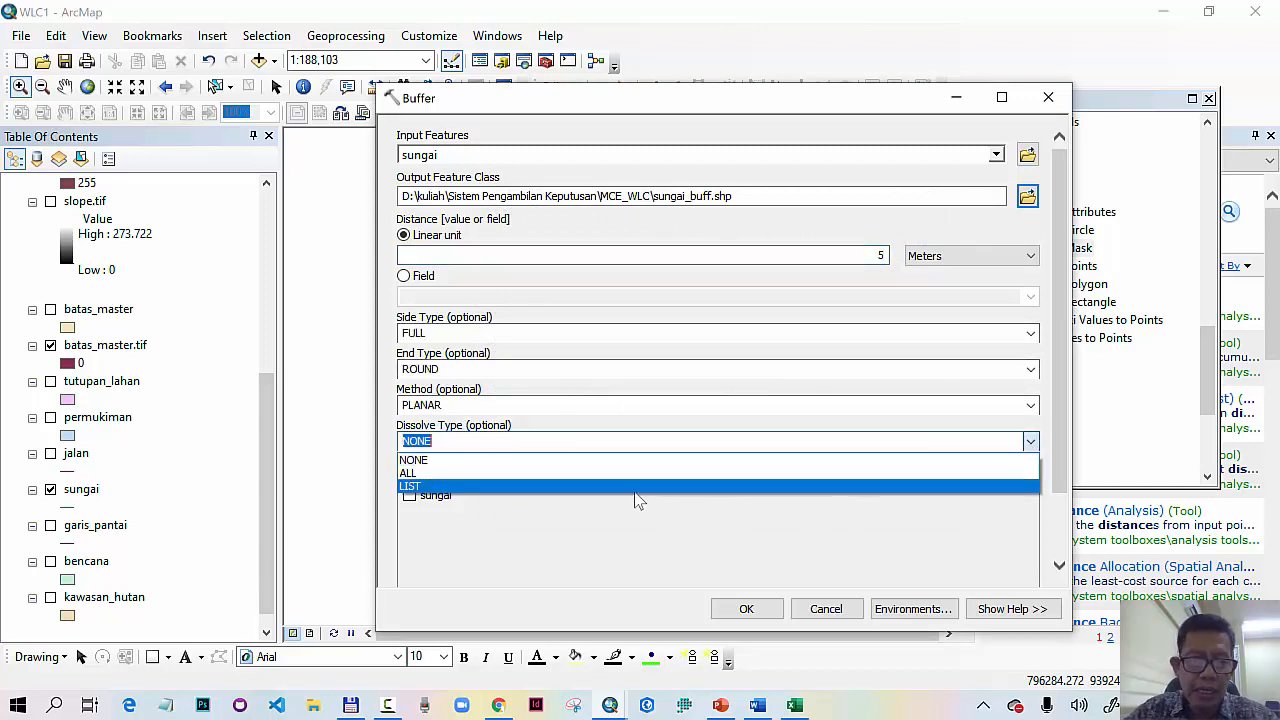
click(564, 474)
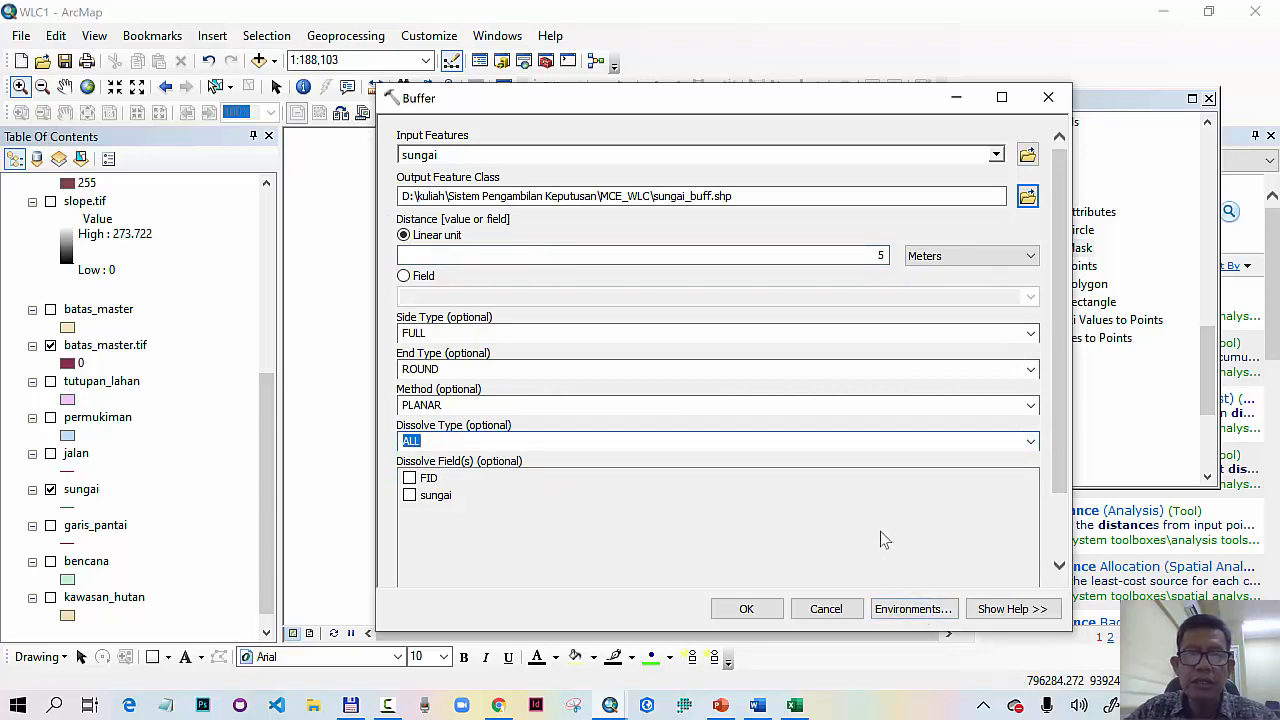
click(747, 610)
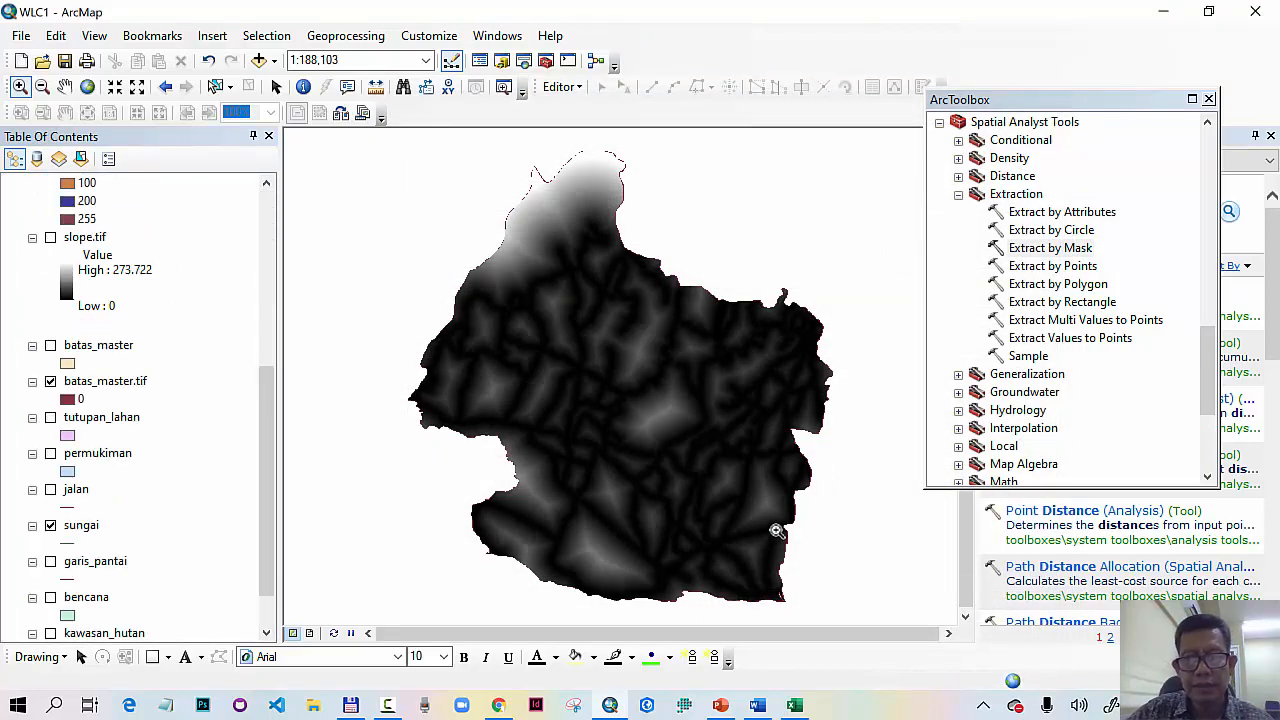
Step: Set up Feature to Raster on sungai_buff with sungai.tif in the rasterisasi folder as output and a cell size of 10
drag(1215, 350, 1210, 232)
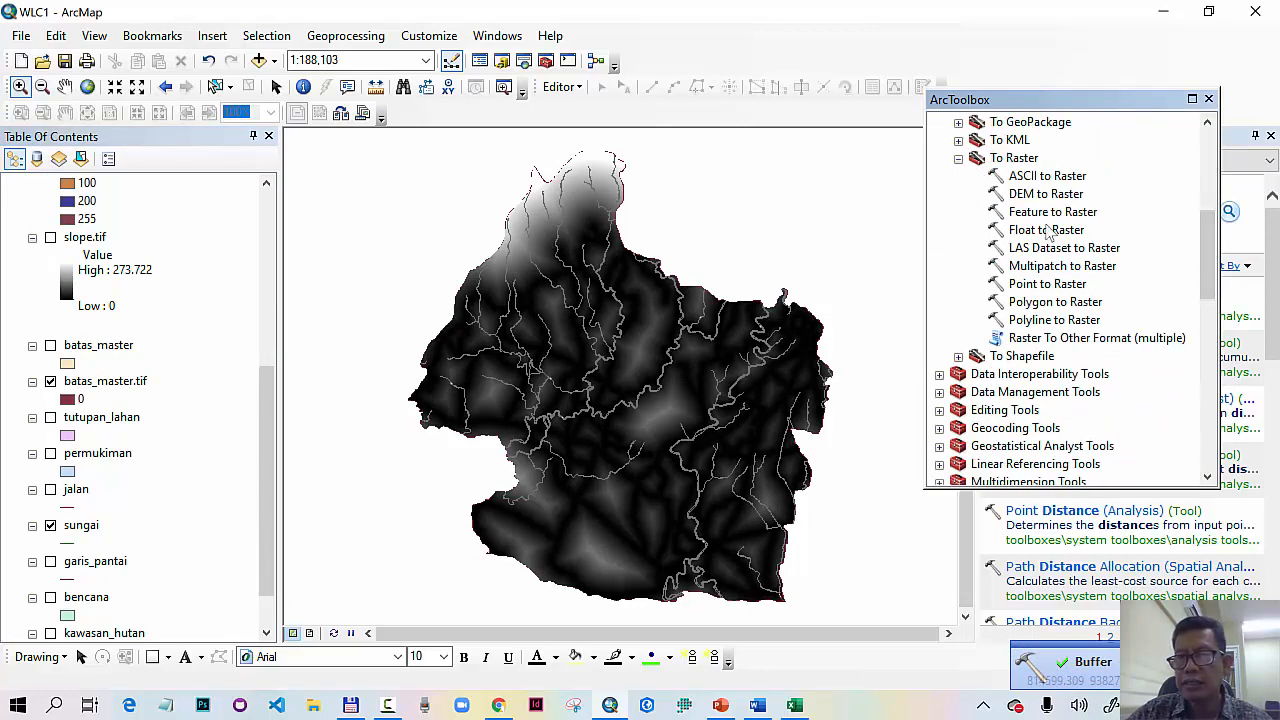
double_click(1052, 213)
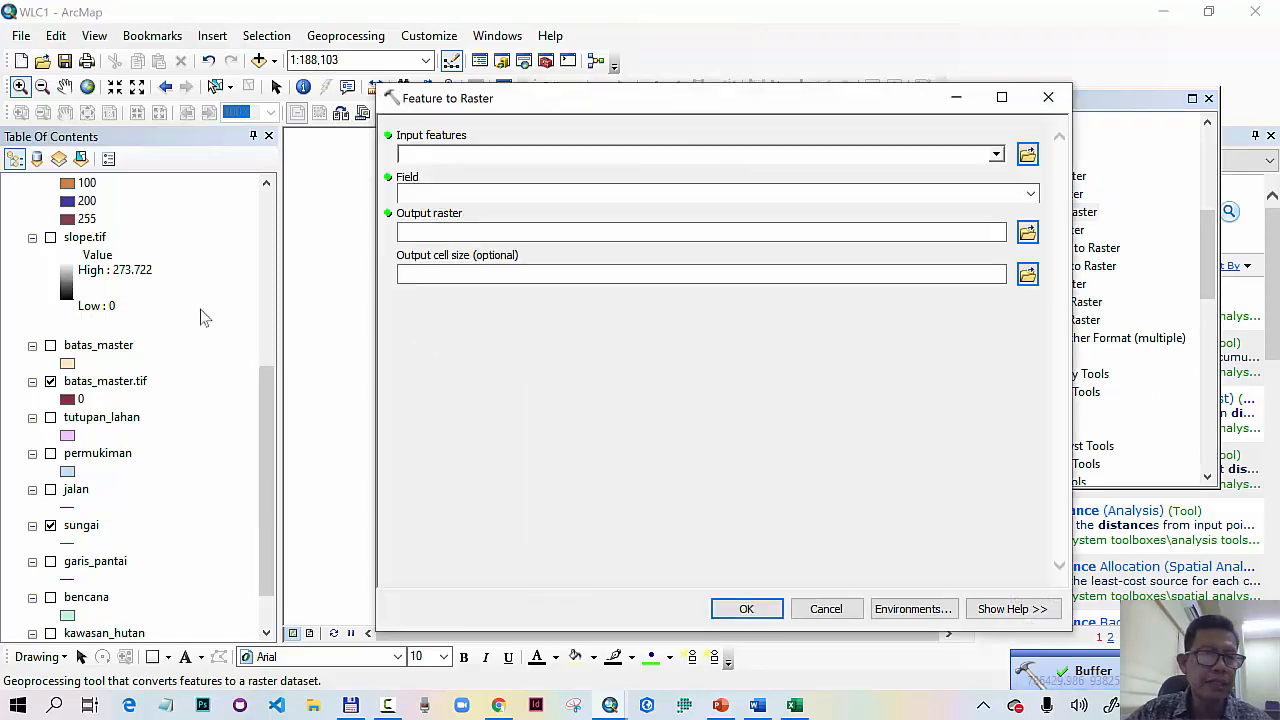
drag(266, 397, 283, 195)
click(125, 204)
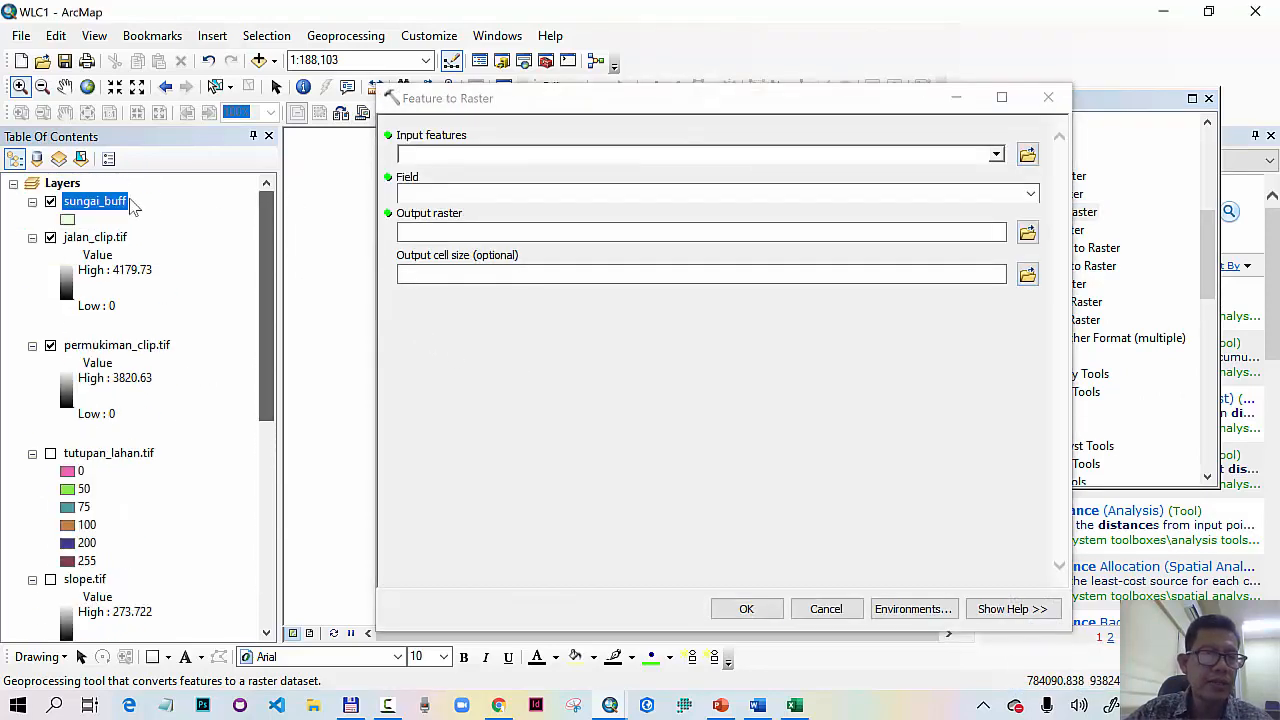
drag(118, 205, 434, 161)
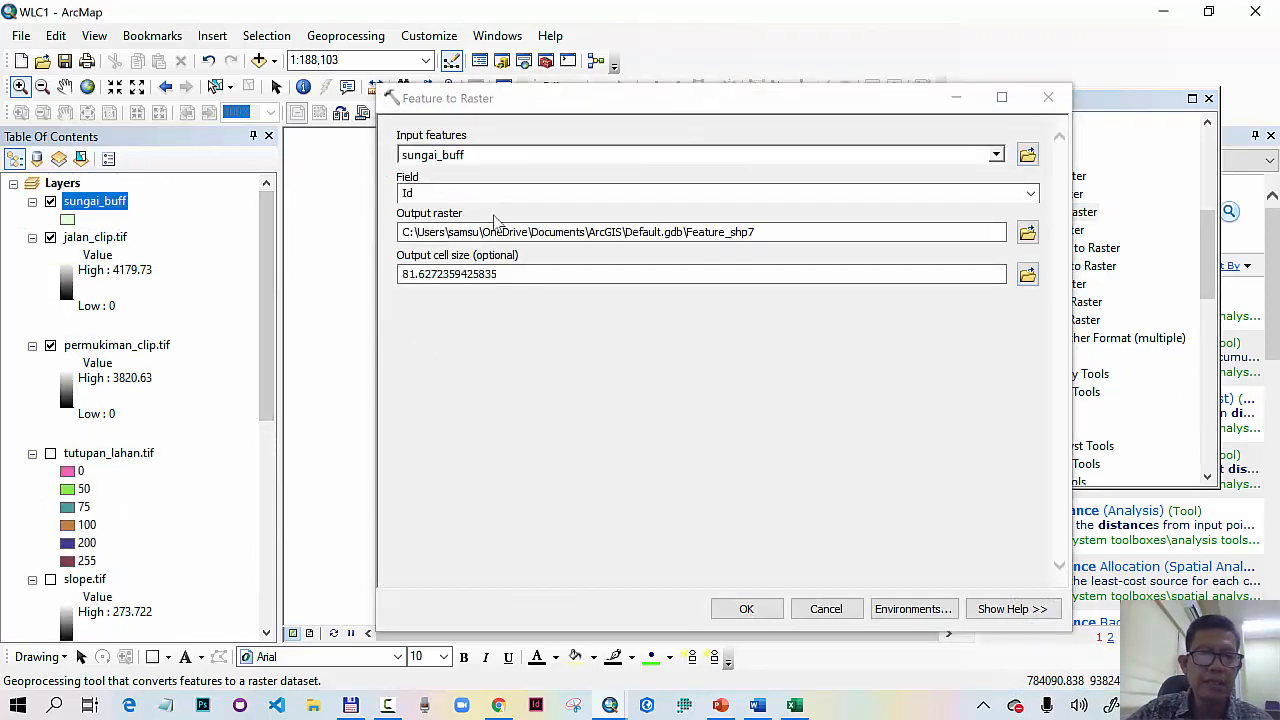
click(1027, 233)
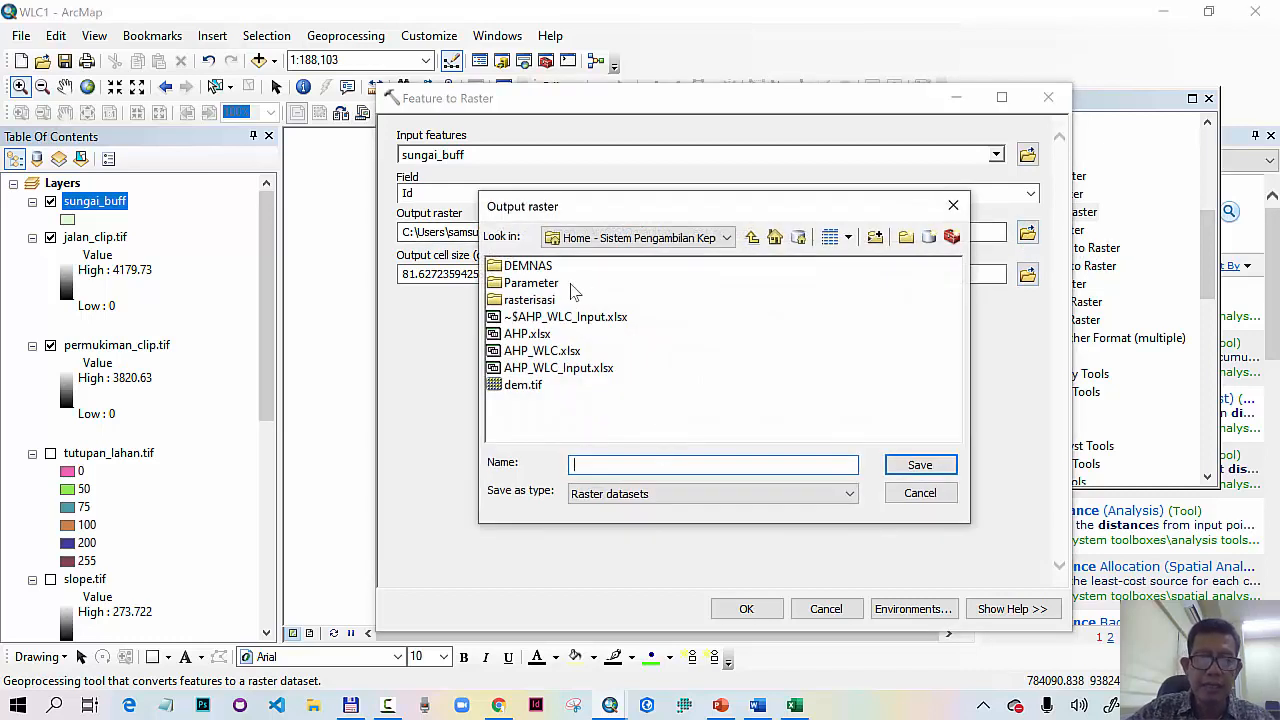
double_click(535, 300)
click(617, 466)
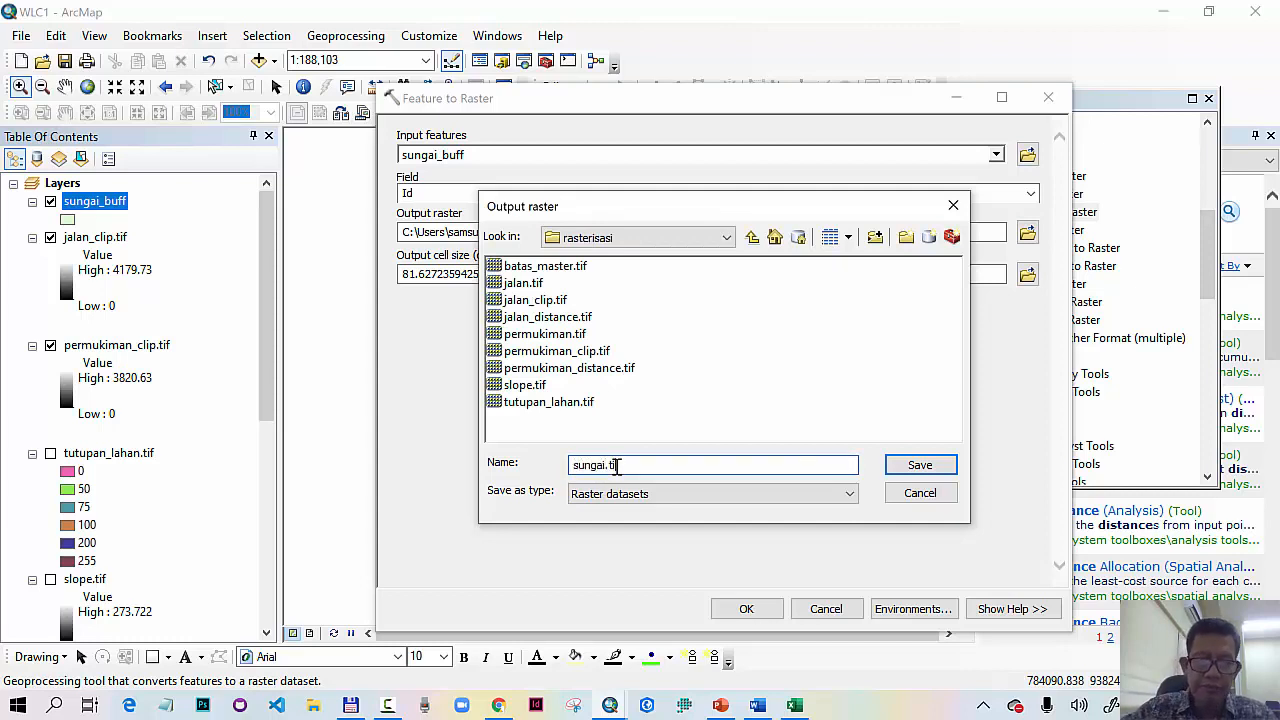
click(912, 465)
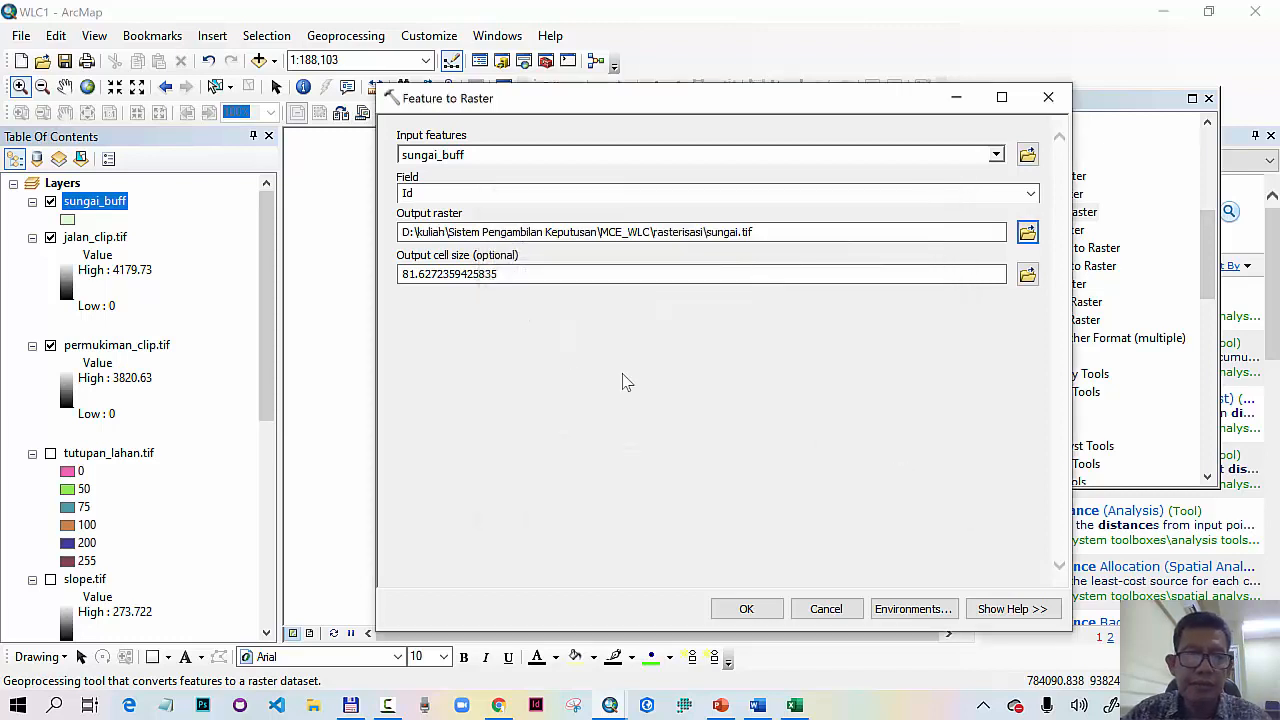
drag(500, 274, 386, 287)
text(10)
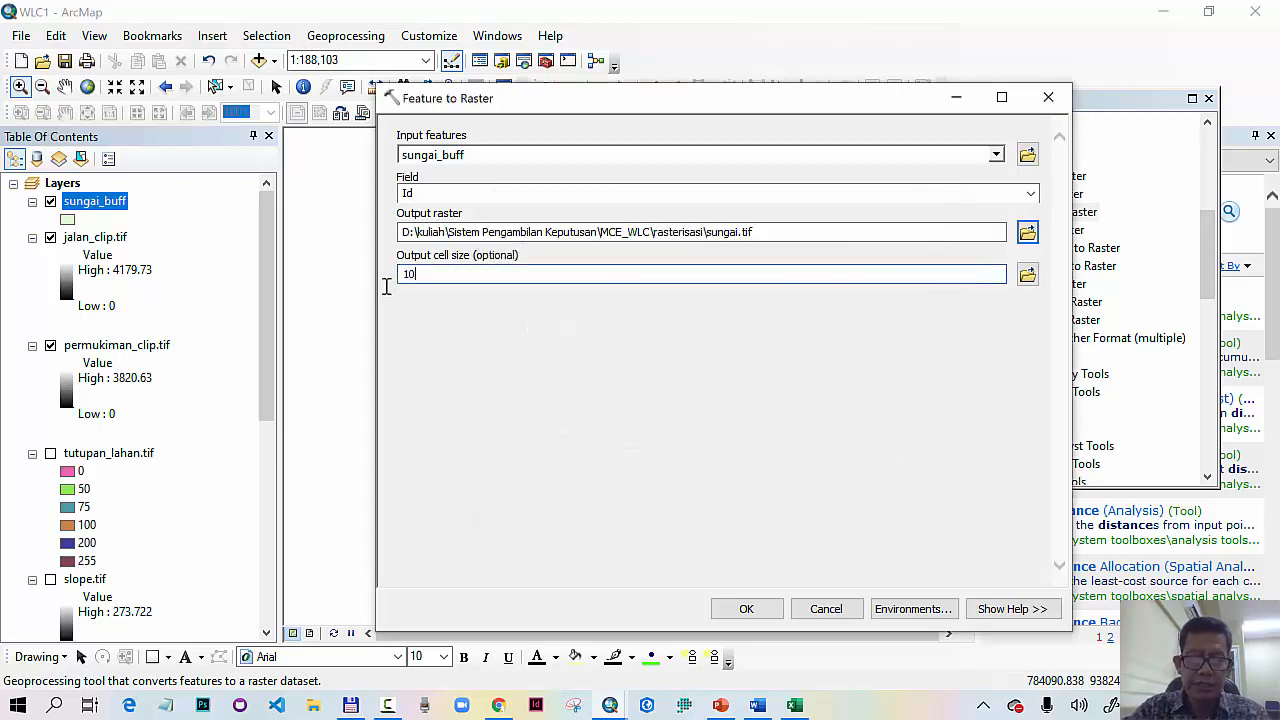
Step: Match the raster conversion's processing extent and snap raster to batas_master.tif and run Feature to Raster
click(903, 611)
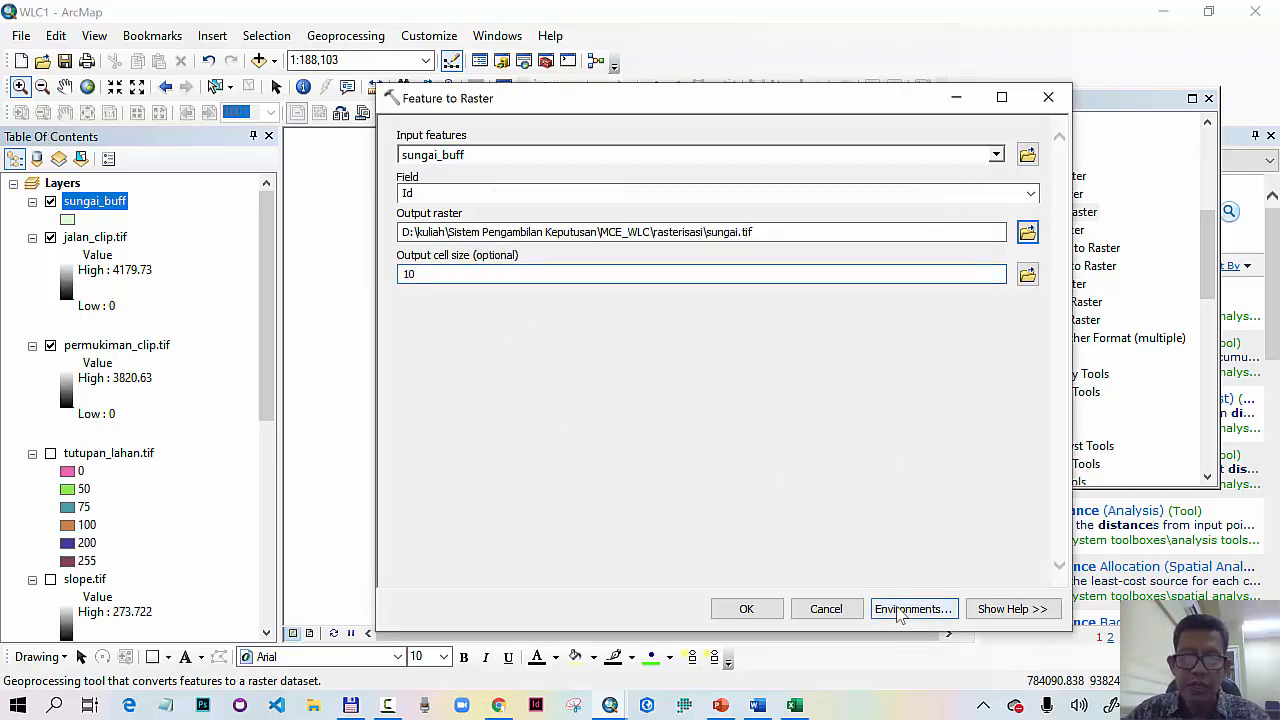
click(455, 182)
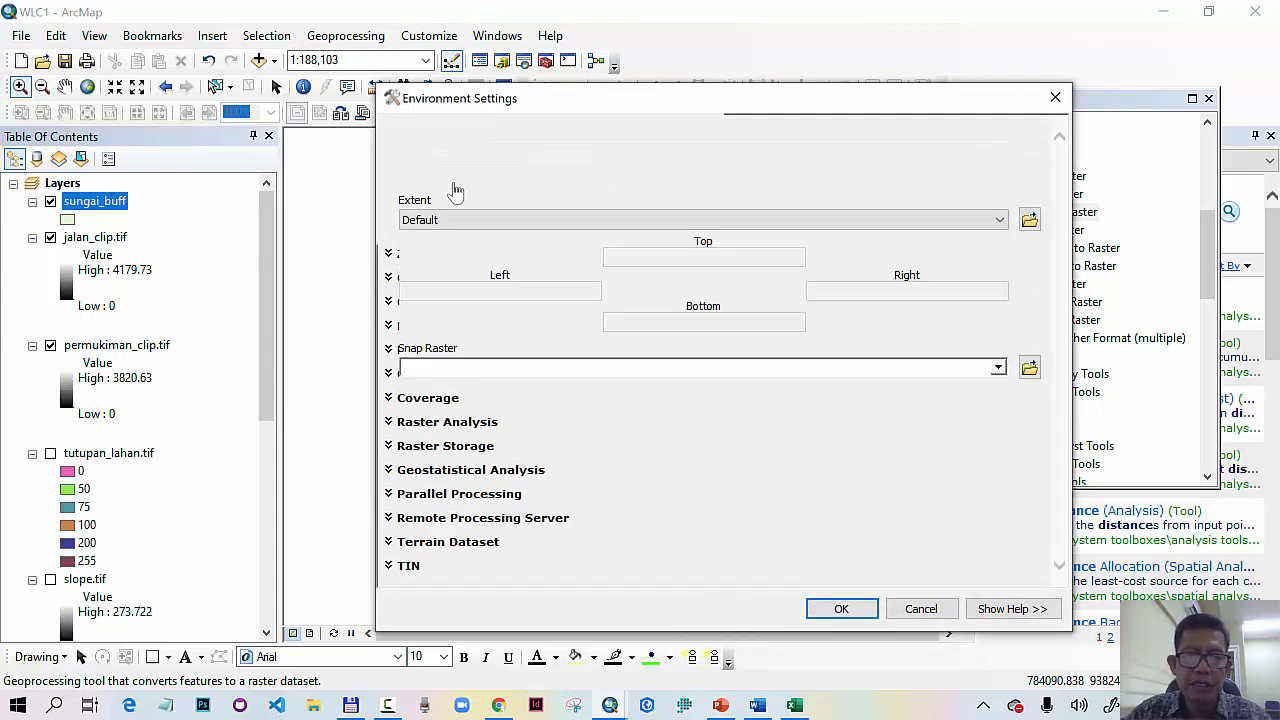
click(662, 222)
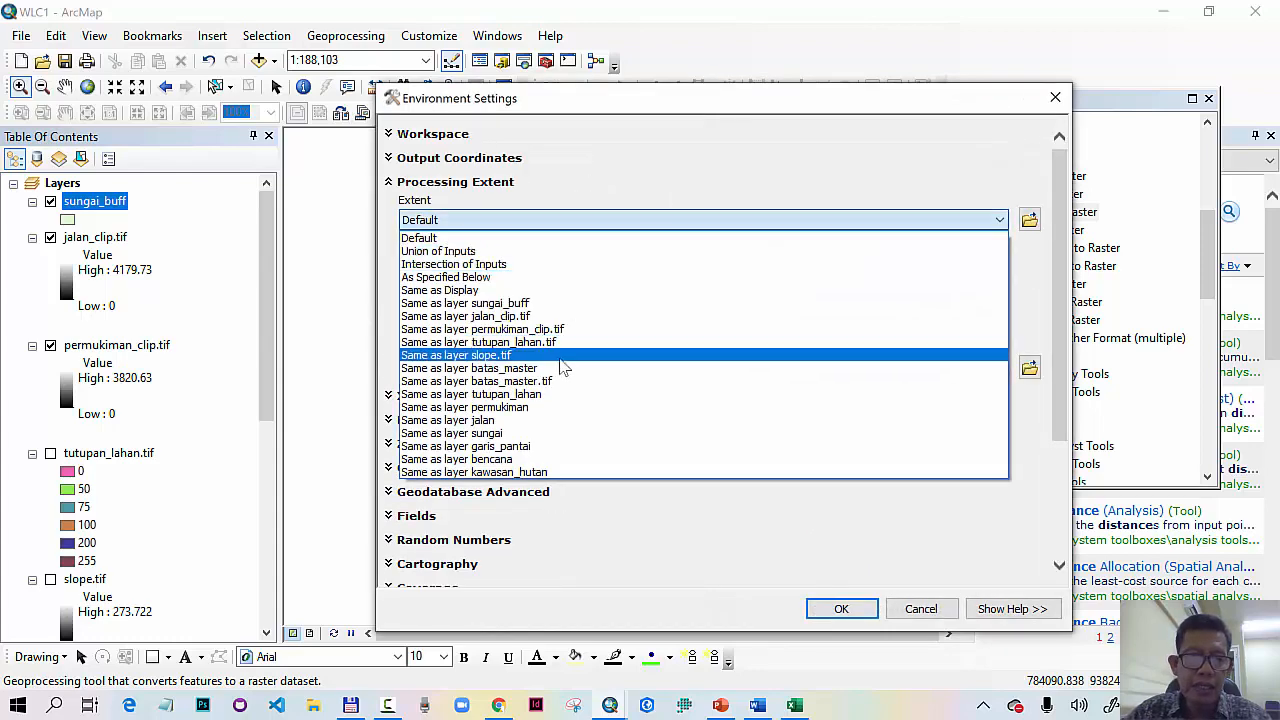
click(560, 381)
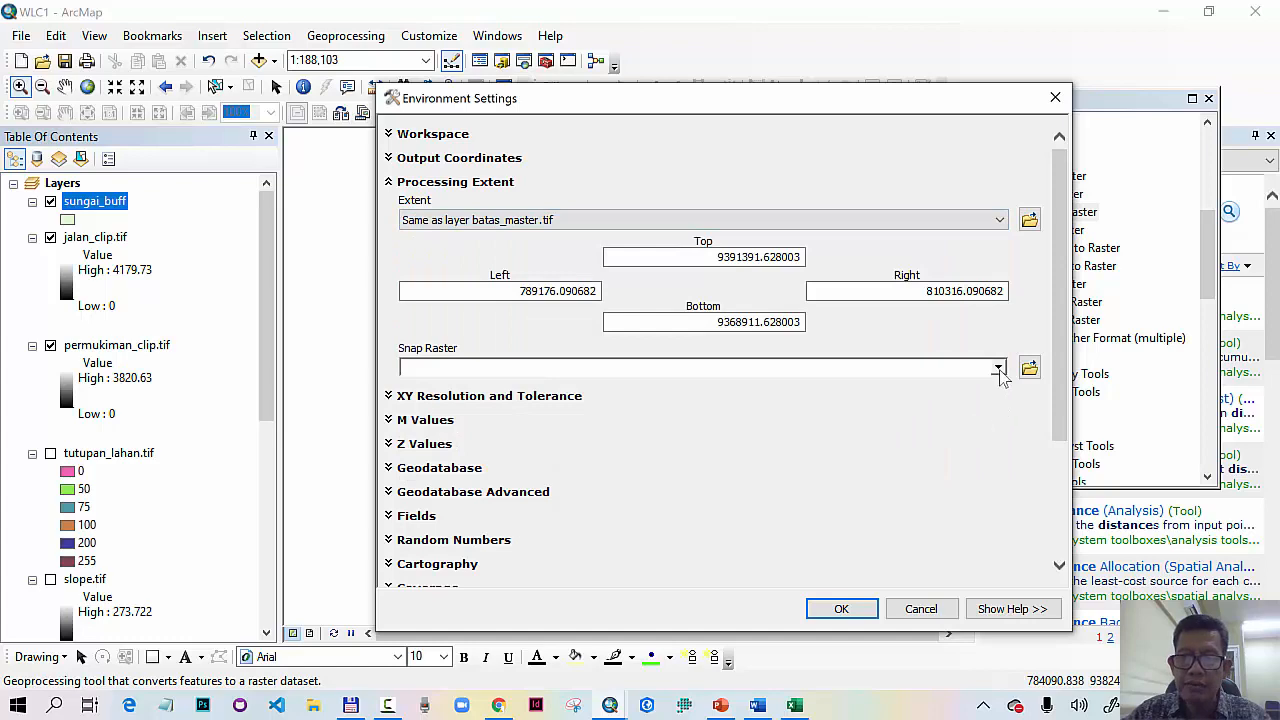
click(998, 368)
click(528, 456)
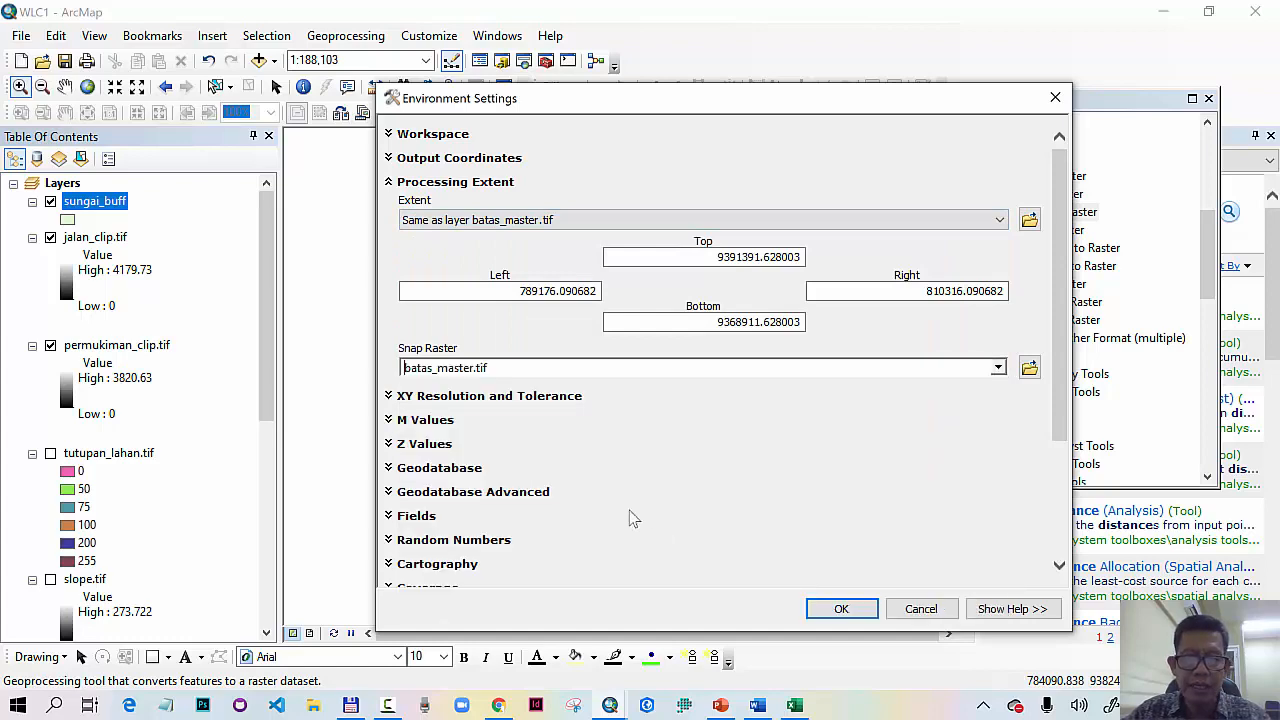
click(866, 611)
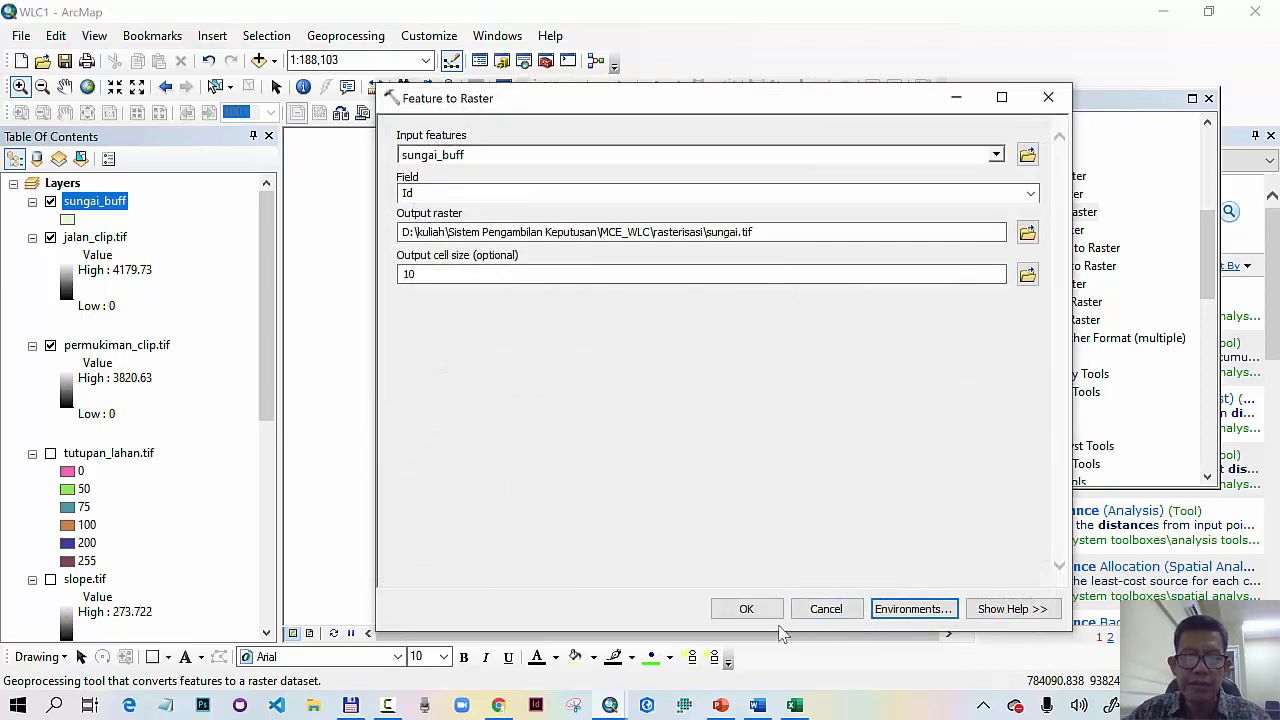
click(748, 610)
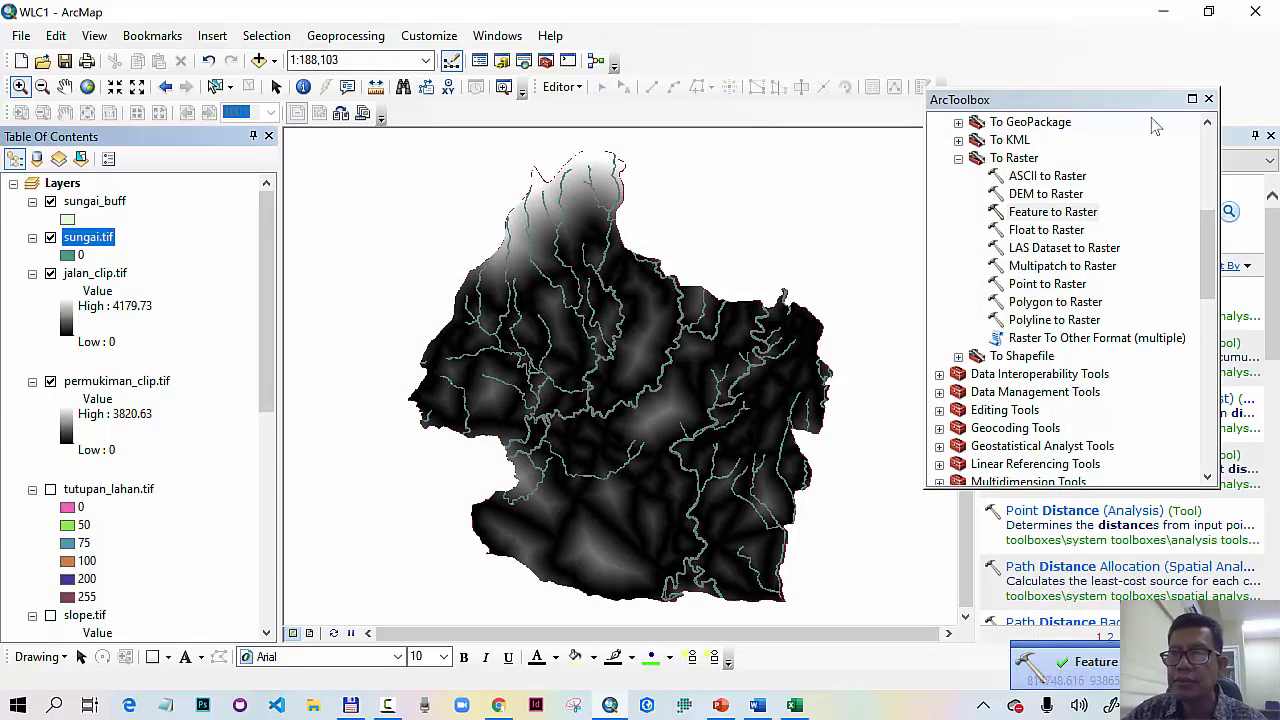
Step: Set up Euclidean Distance on sungai.tif with sungai_distance.tif in the rasterisasi folder as the output distance raster
click(1208, 100)
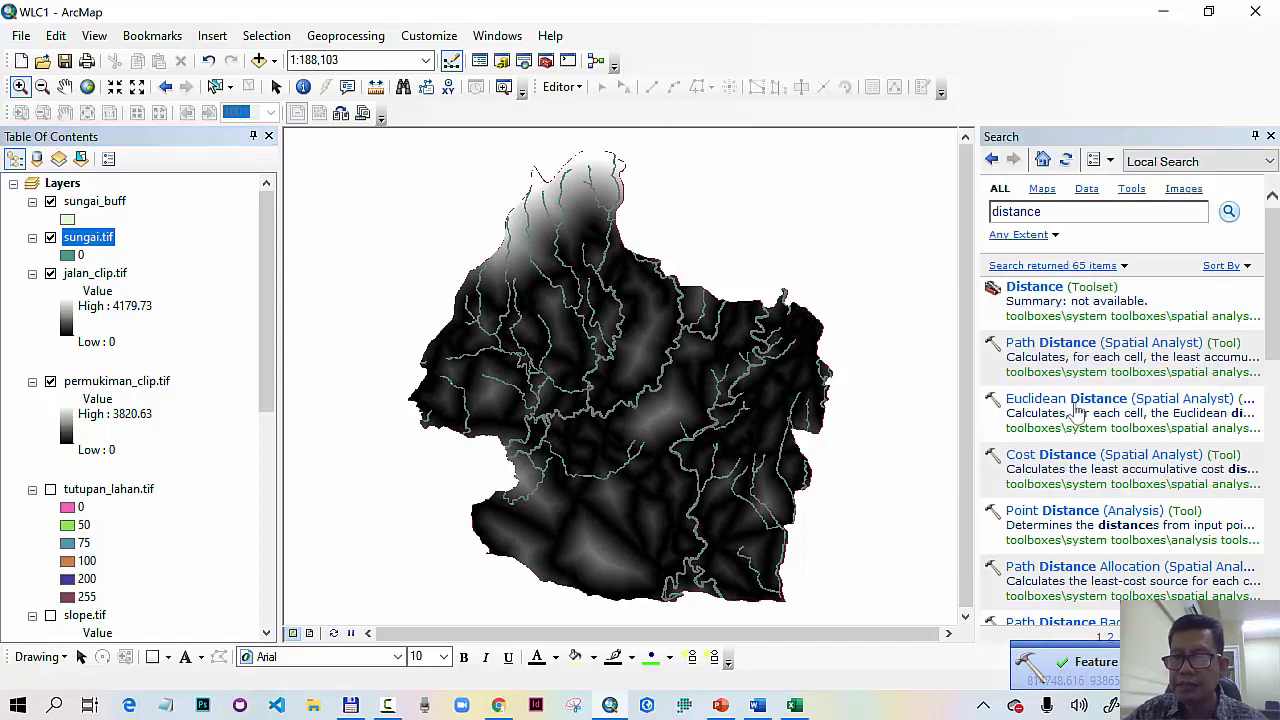
click(1070, 399)
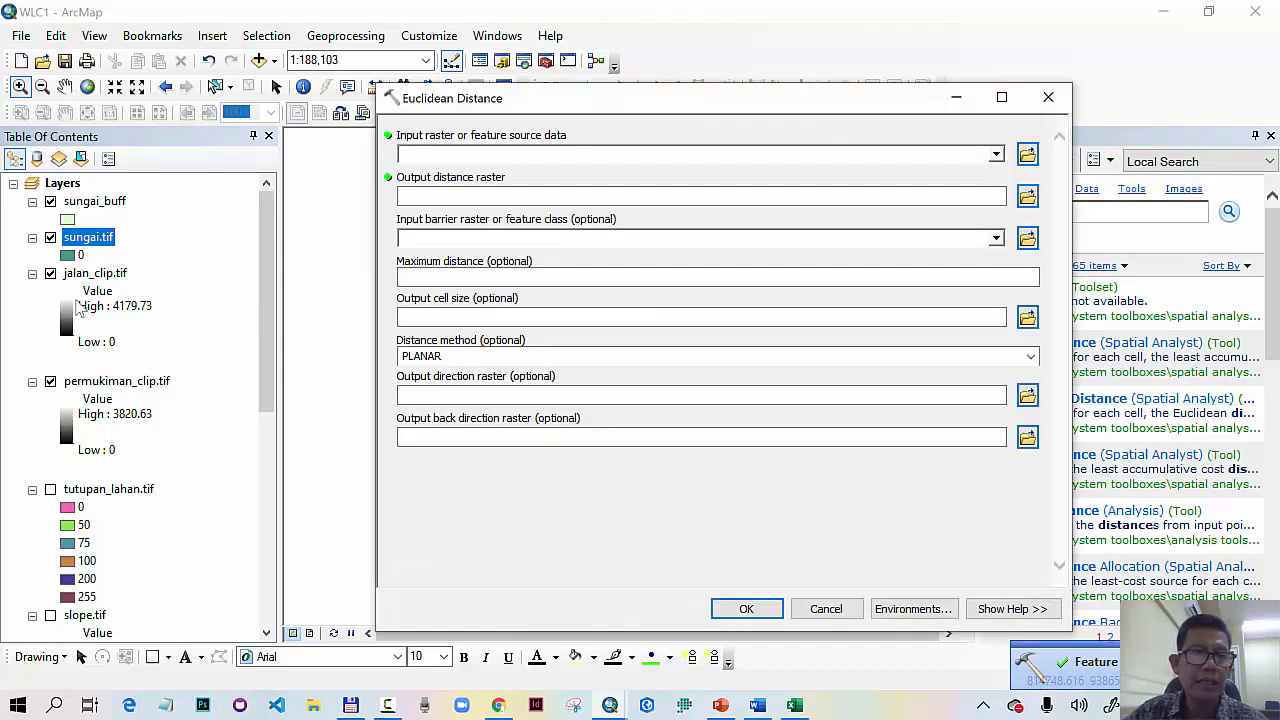
drag(90, 243, 424, 157)
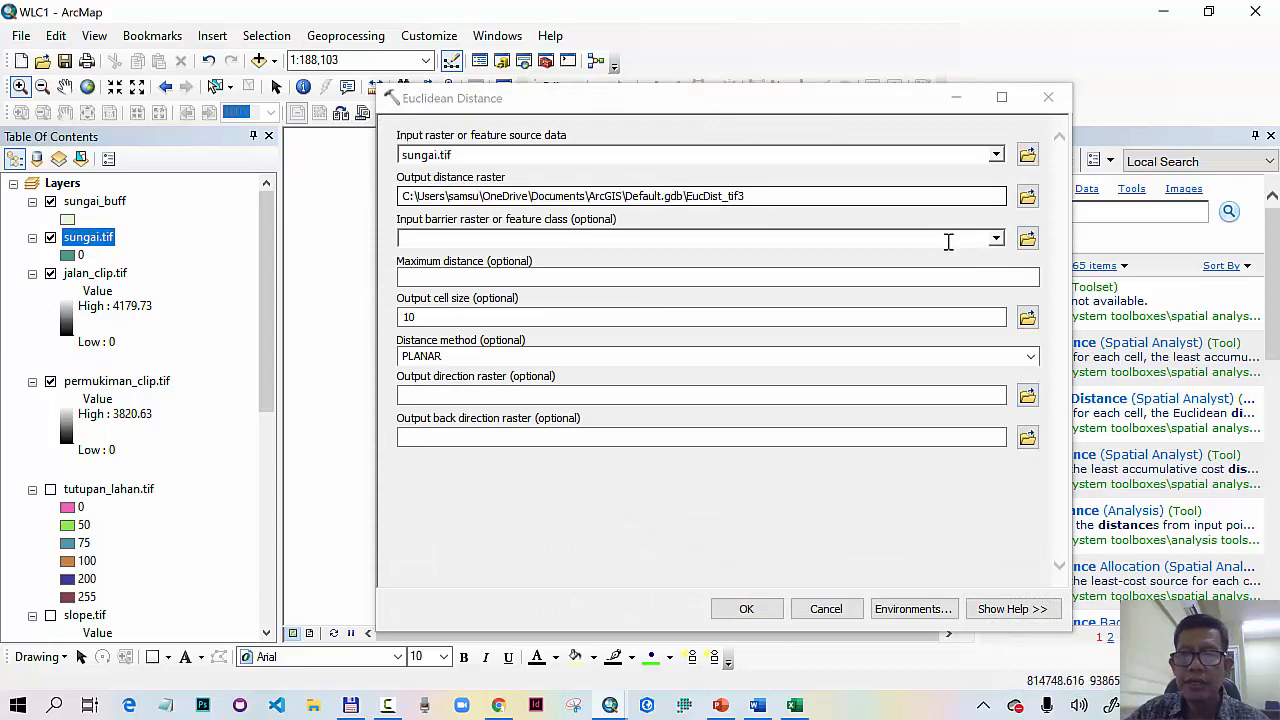
click(1027, 196)
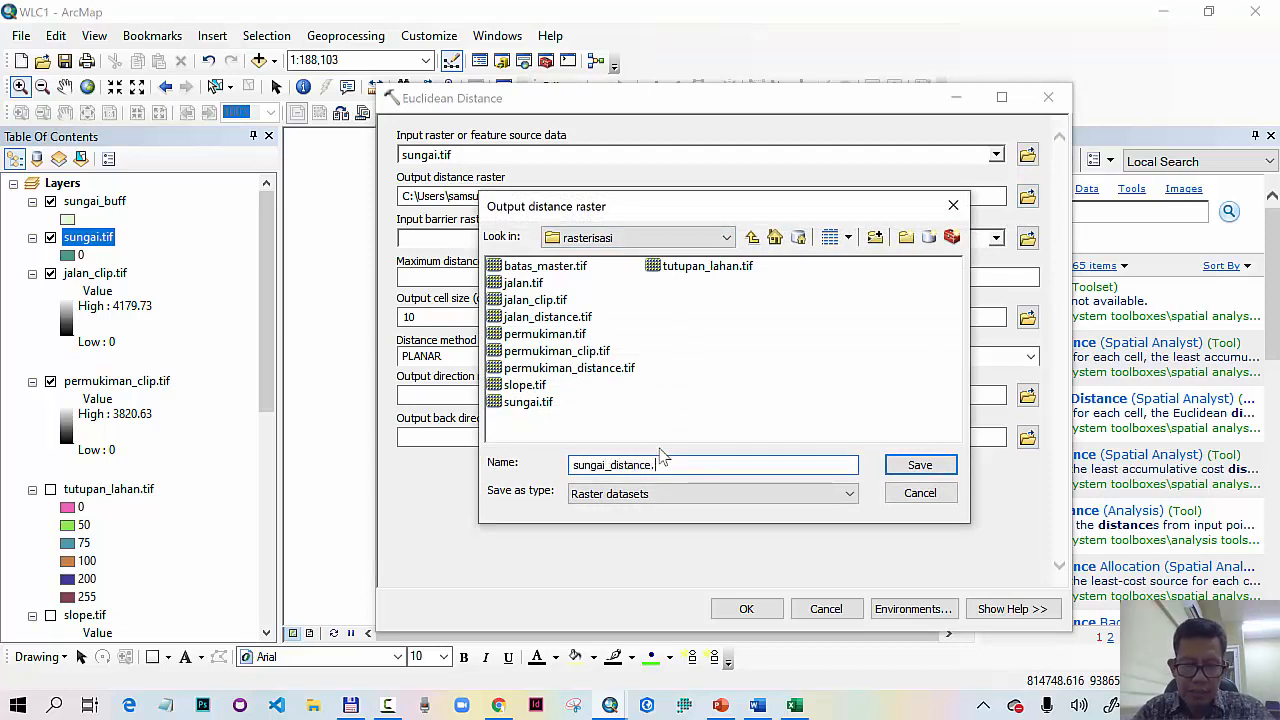
text(sungai_distance.tif)
click(919, 465)
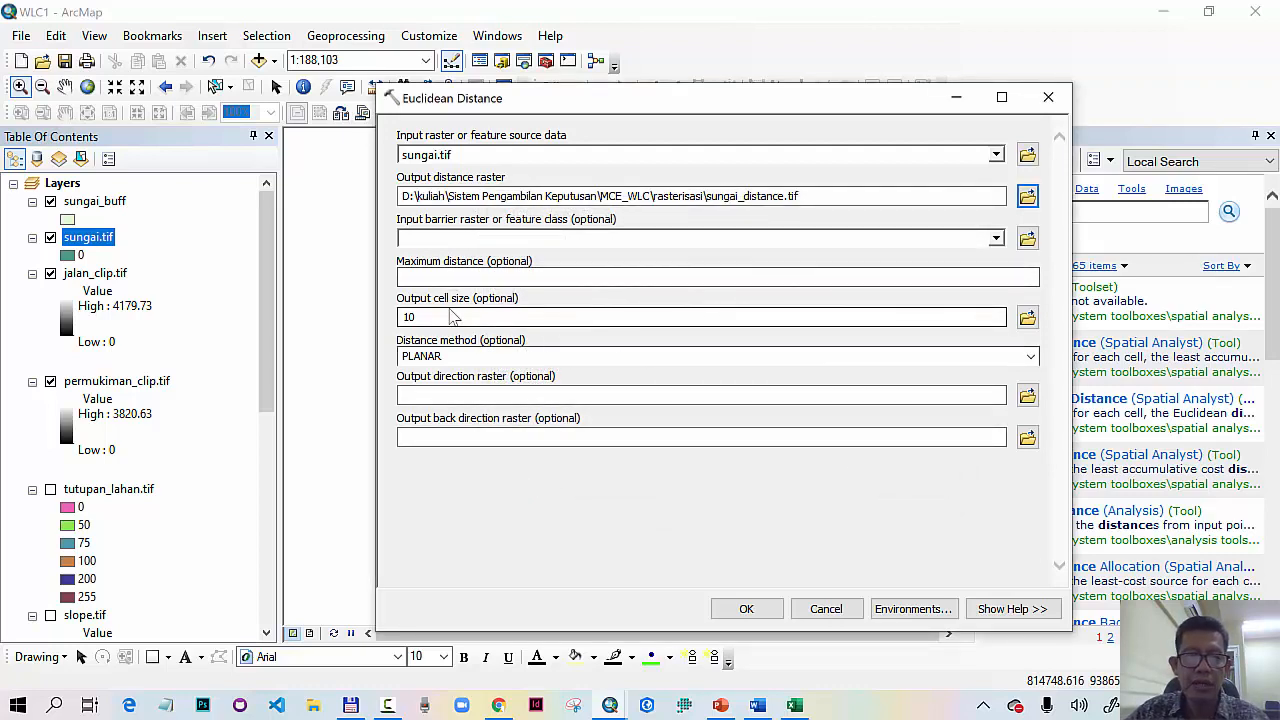
Step: Match the Euclidean Distance processing extent and snap raster to batas_master.tif and run the tool
click(910, 612)
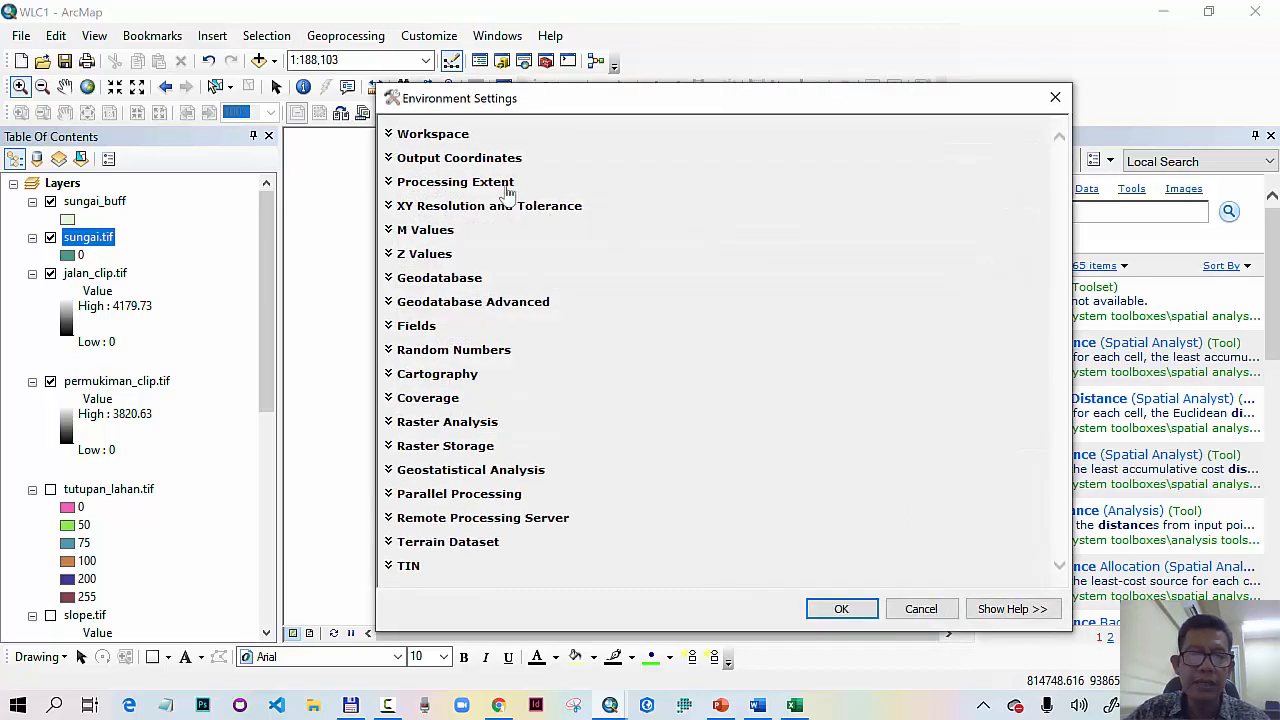
click(506, 184)
click(520, 222)
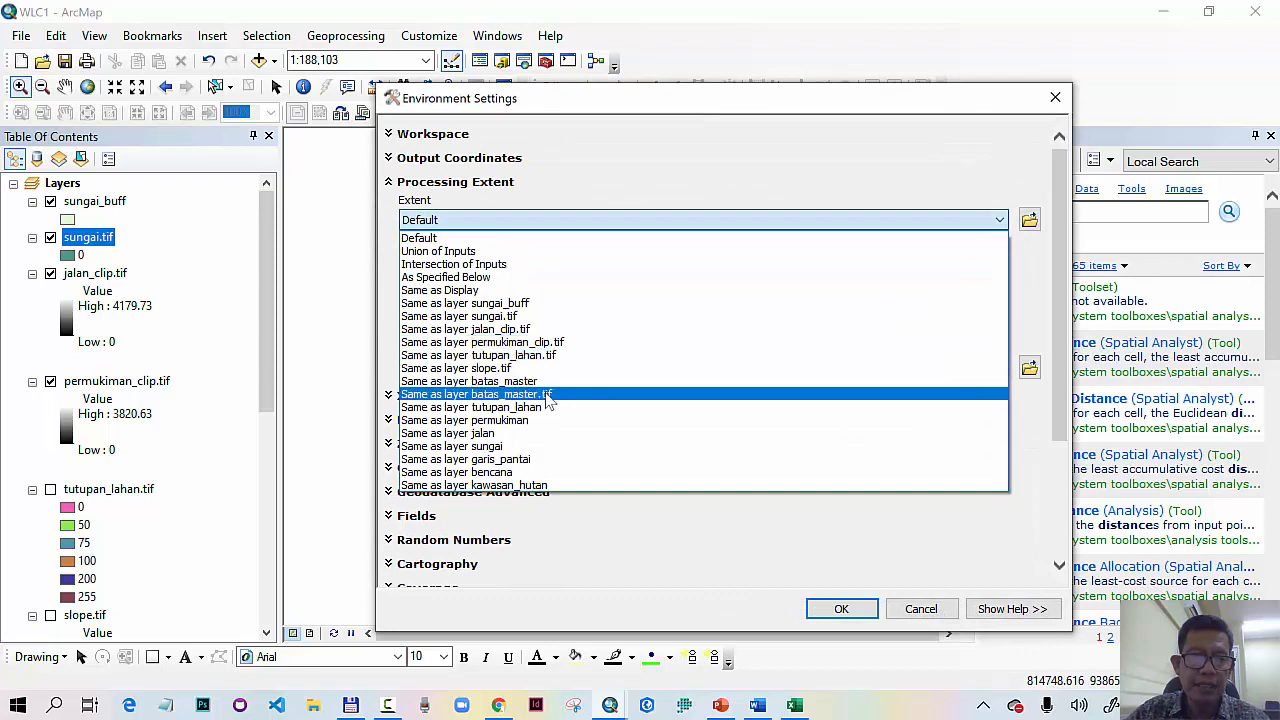
click(546, 394)
click(998, 368)
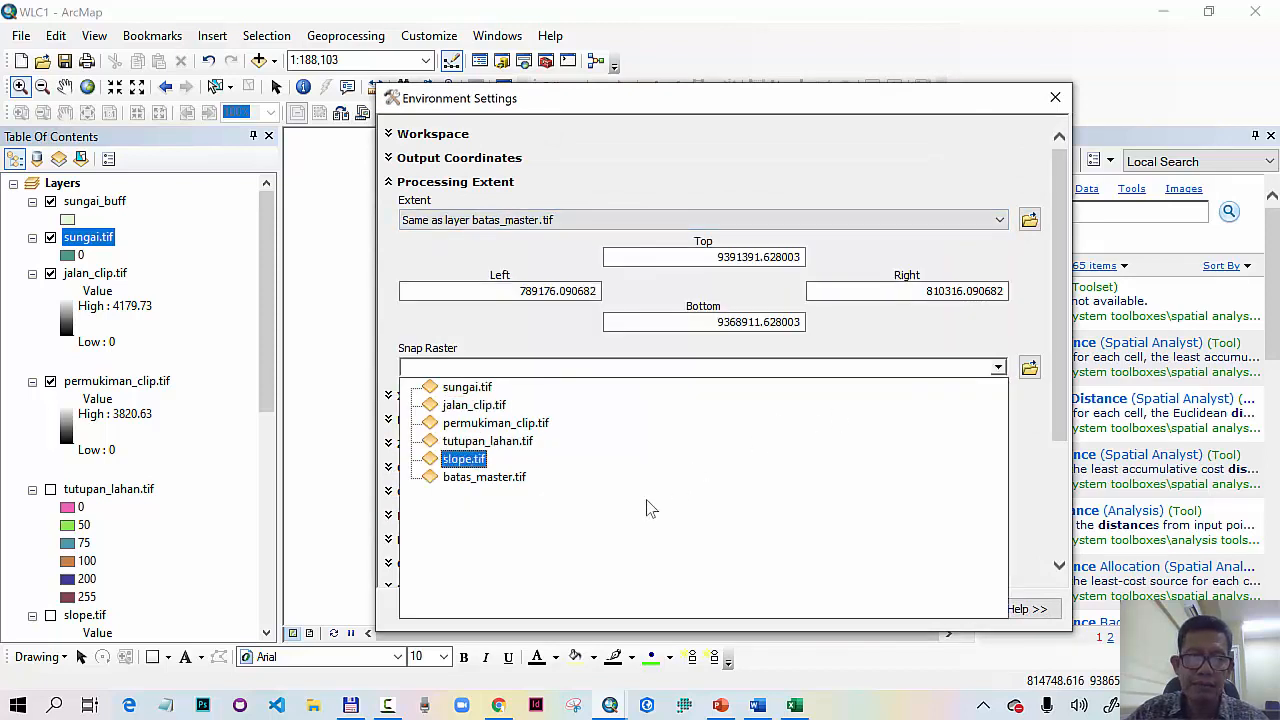
click(484, 477)
click(835, 609)
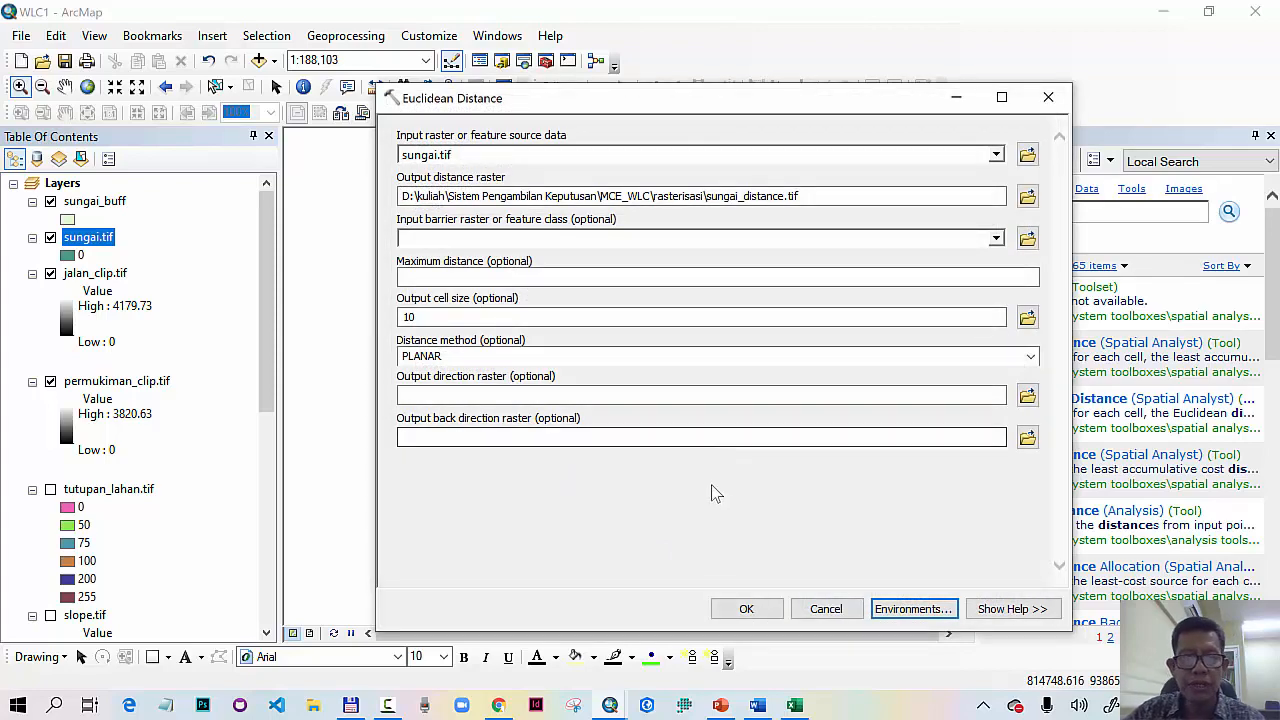
click(742, 612)
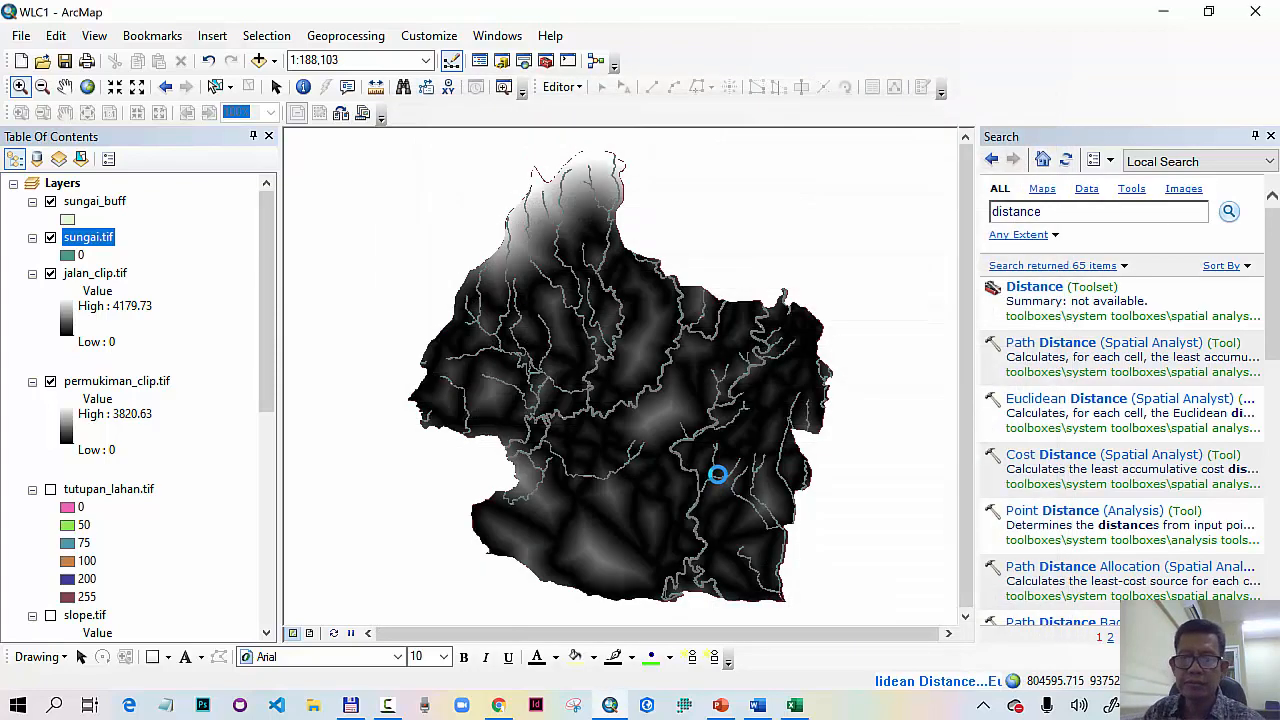
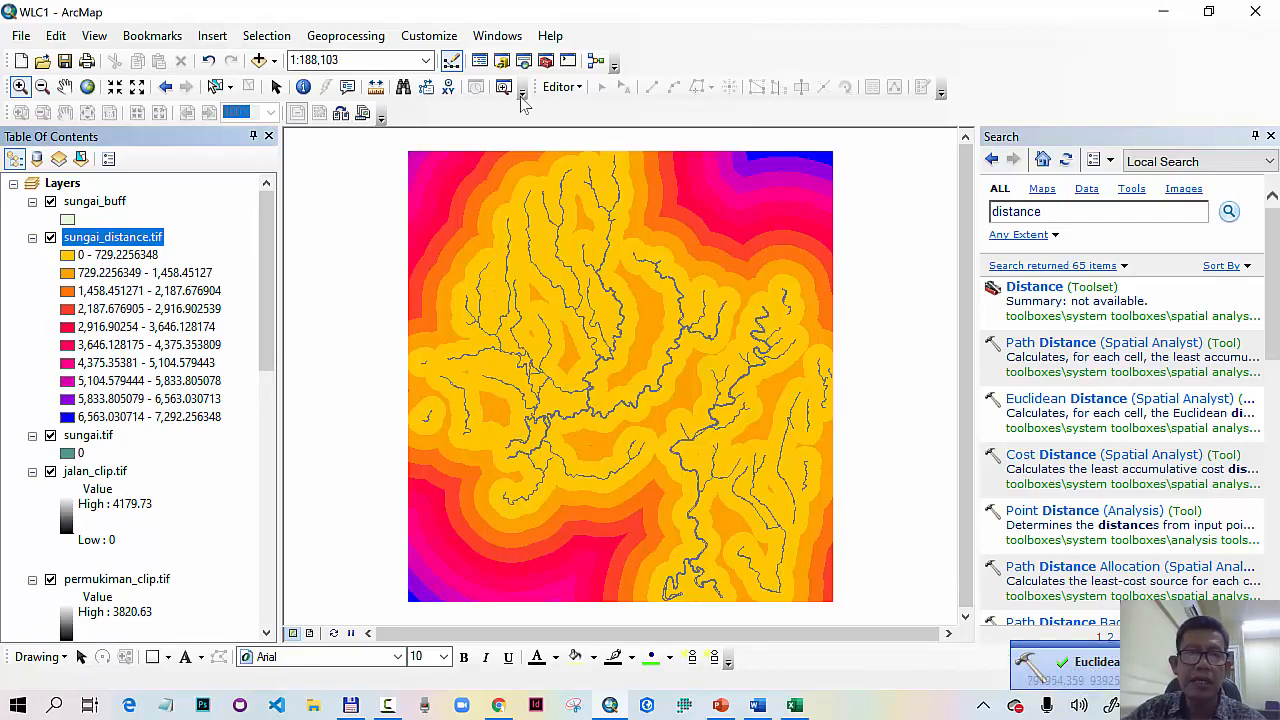
Step: Set up Extract by Mask on sungai_distance.tif with batas_master as mask and sungai_clip.tif in the rasterisasi folder as output
click(545, 64)
scroll(1017, 280, down, 10)
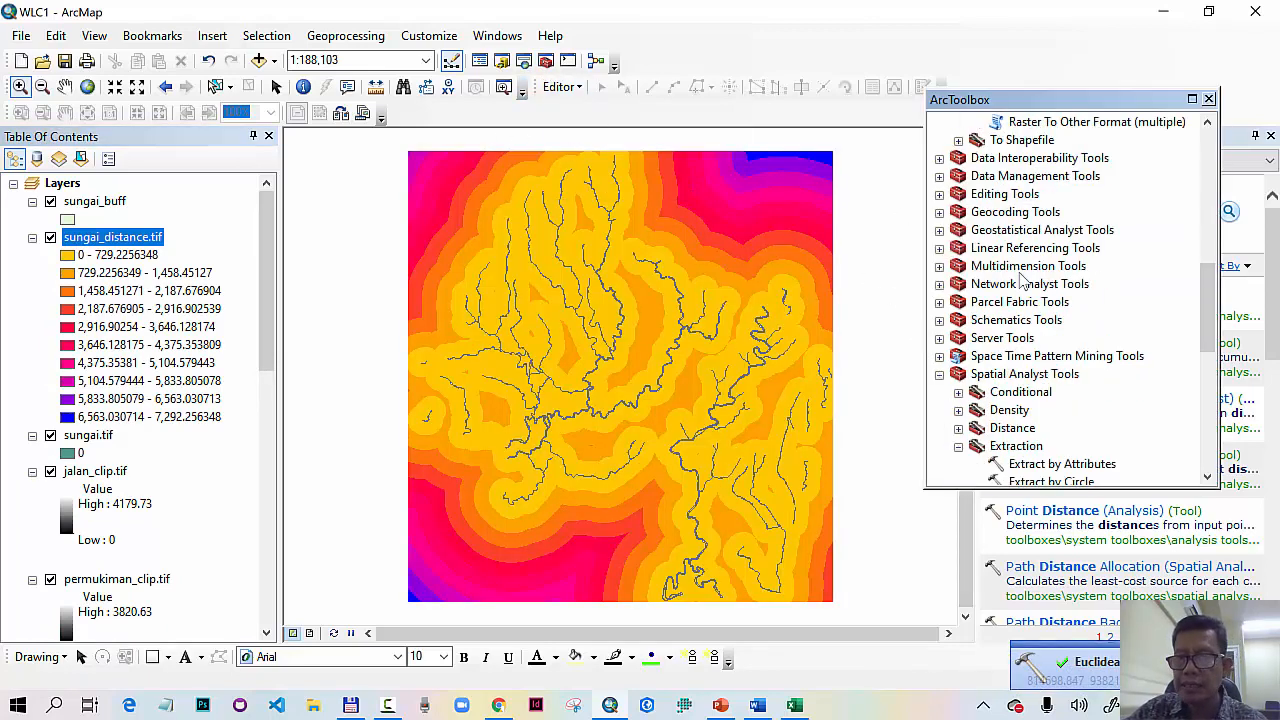
double_click(1050, 176)
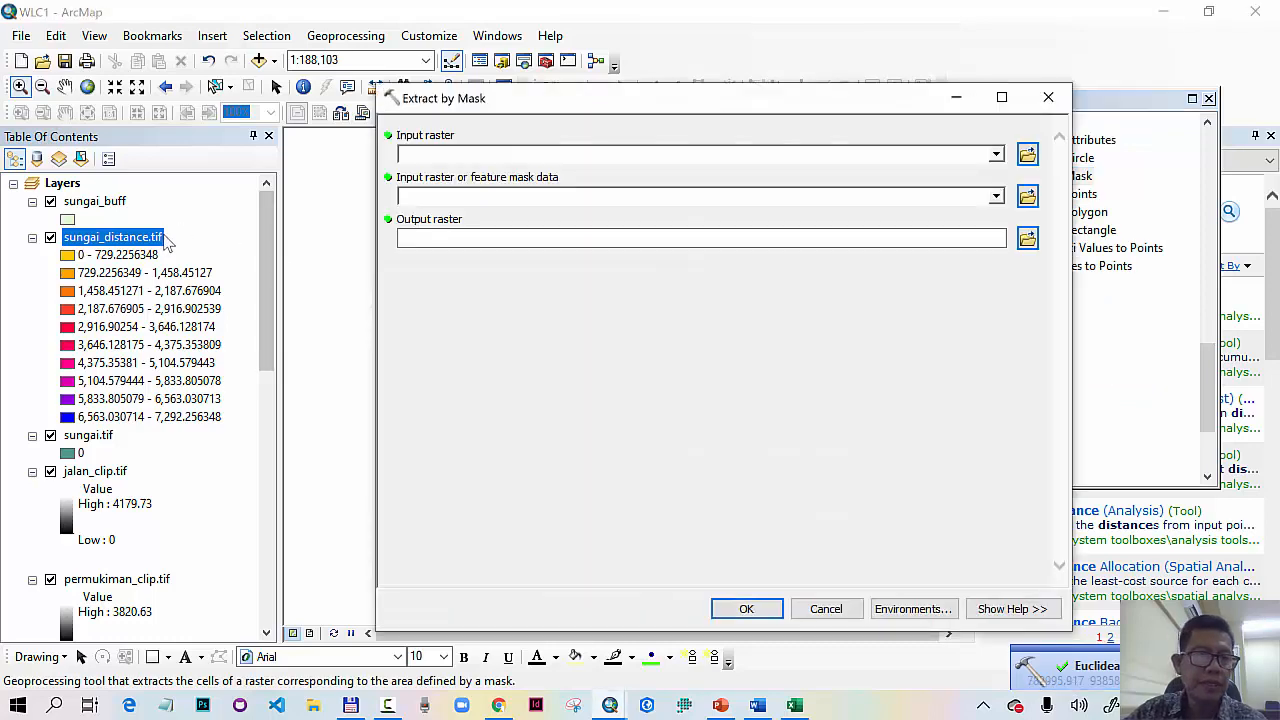
drag(154, 239, 423, 163)
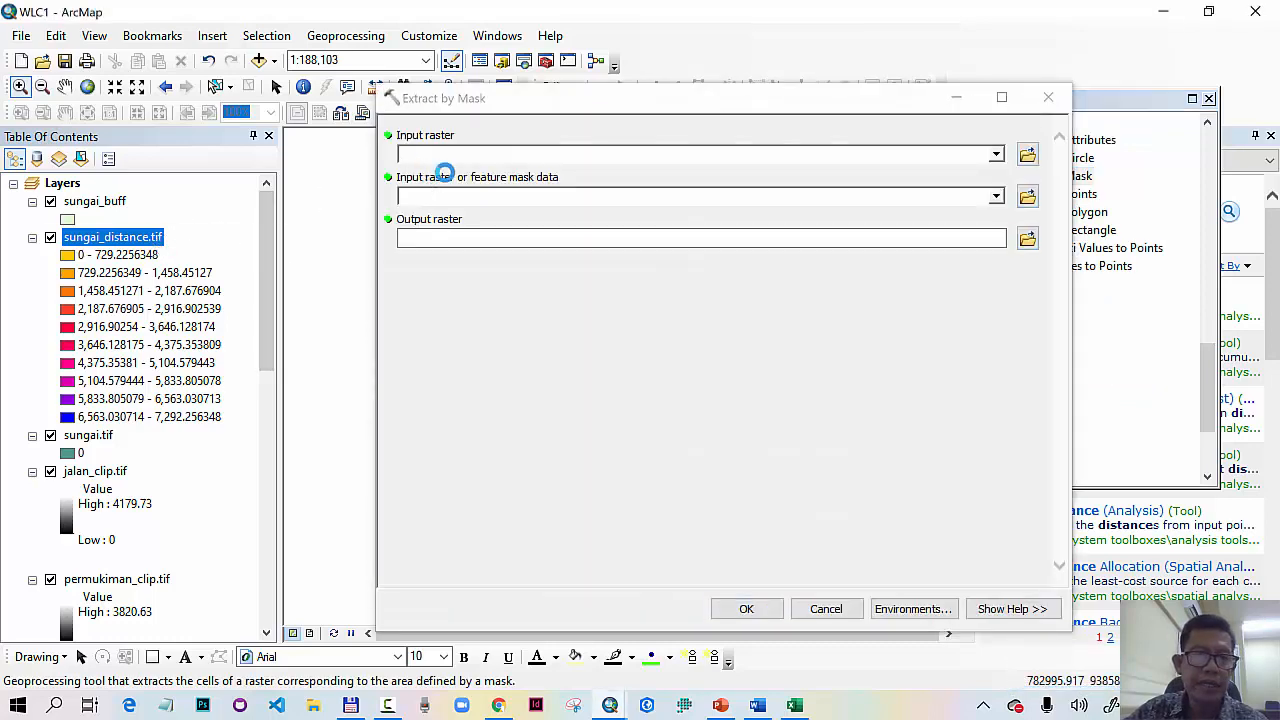
click(996, 198)
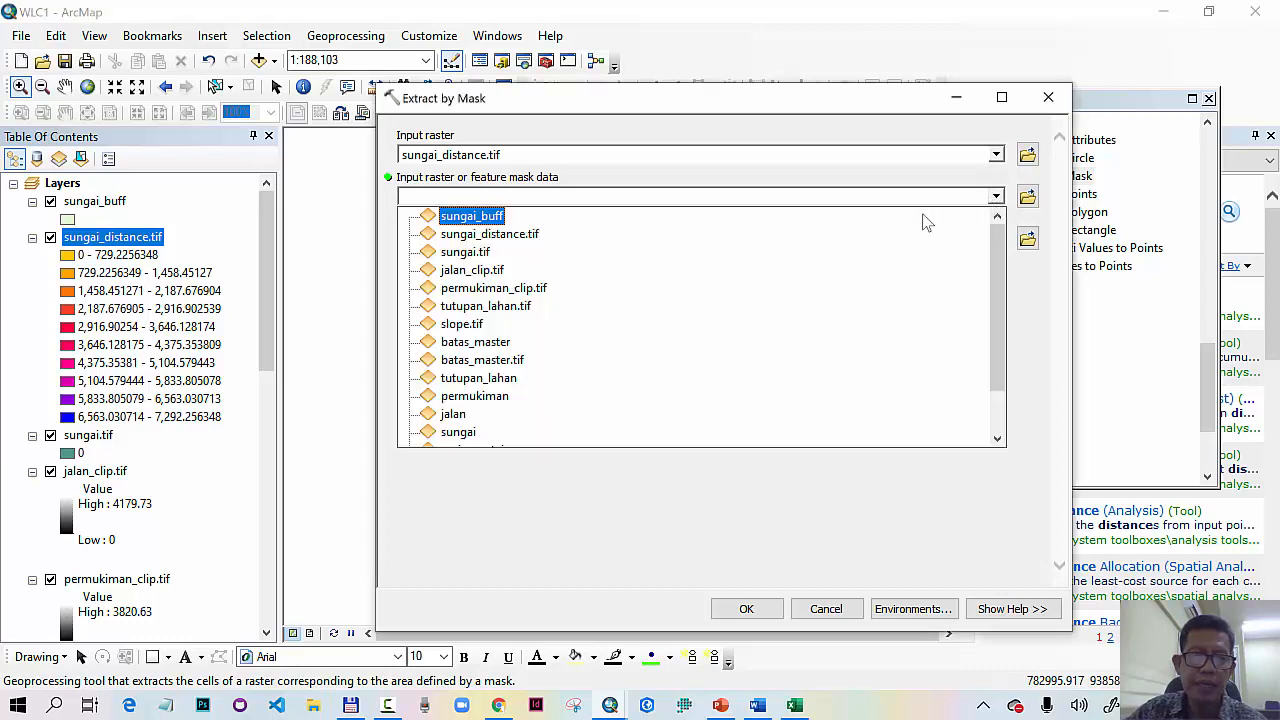
click(486, 342)
click(1027, 238)
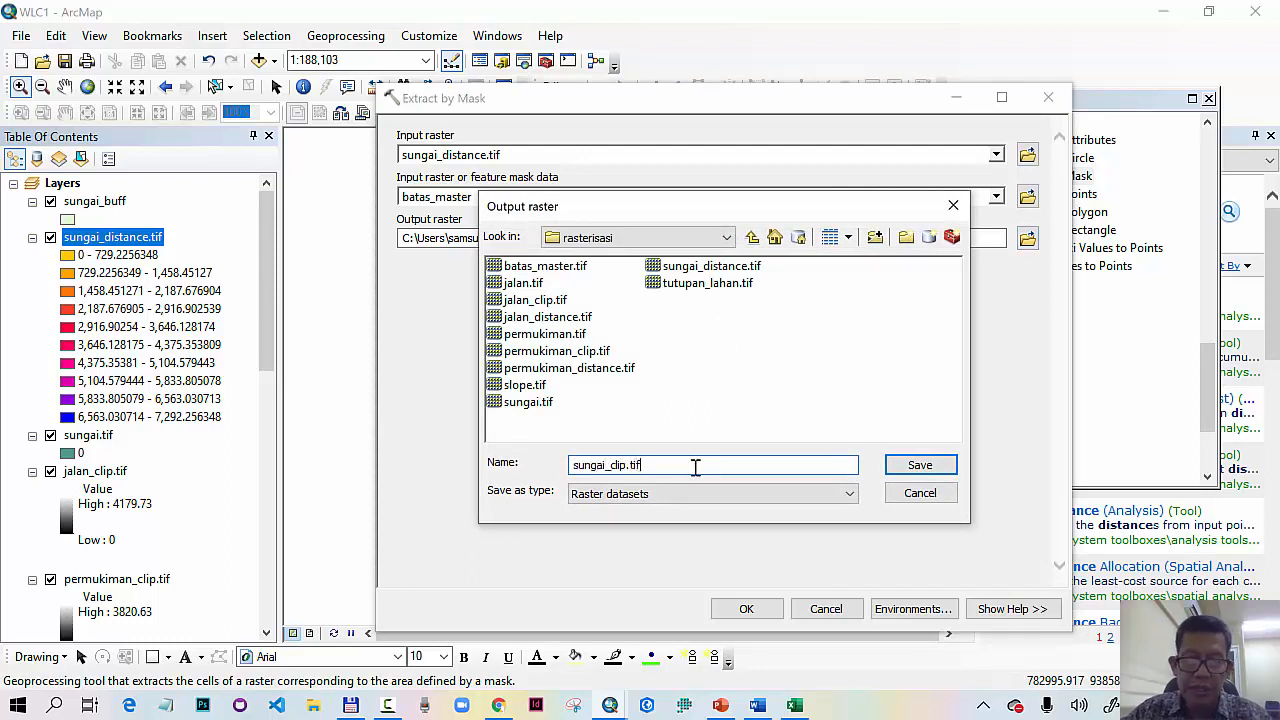
click(907, 470)
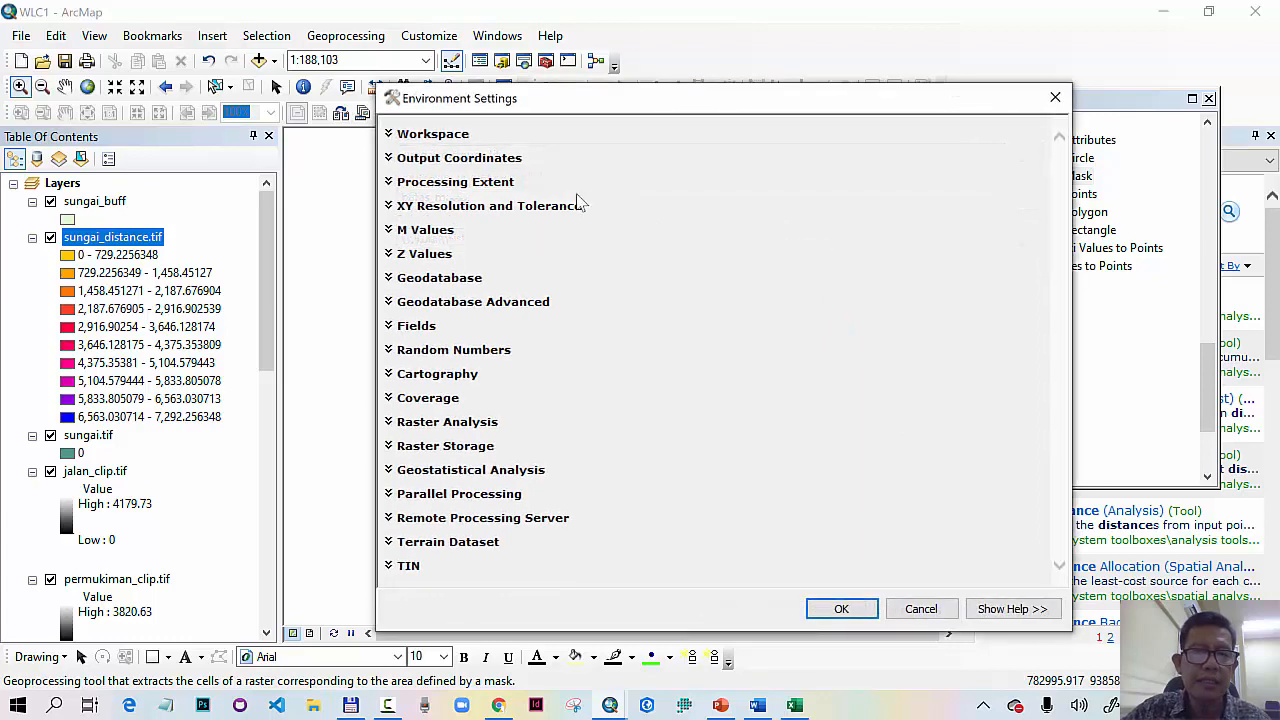
Step: Match the Extract by Mask processing extent and snap raster to batas_master.tif and run the tool
click(486, 190)
click(491, 220)
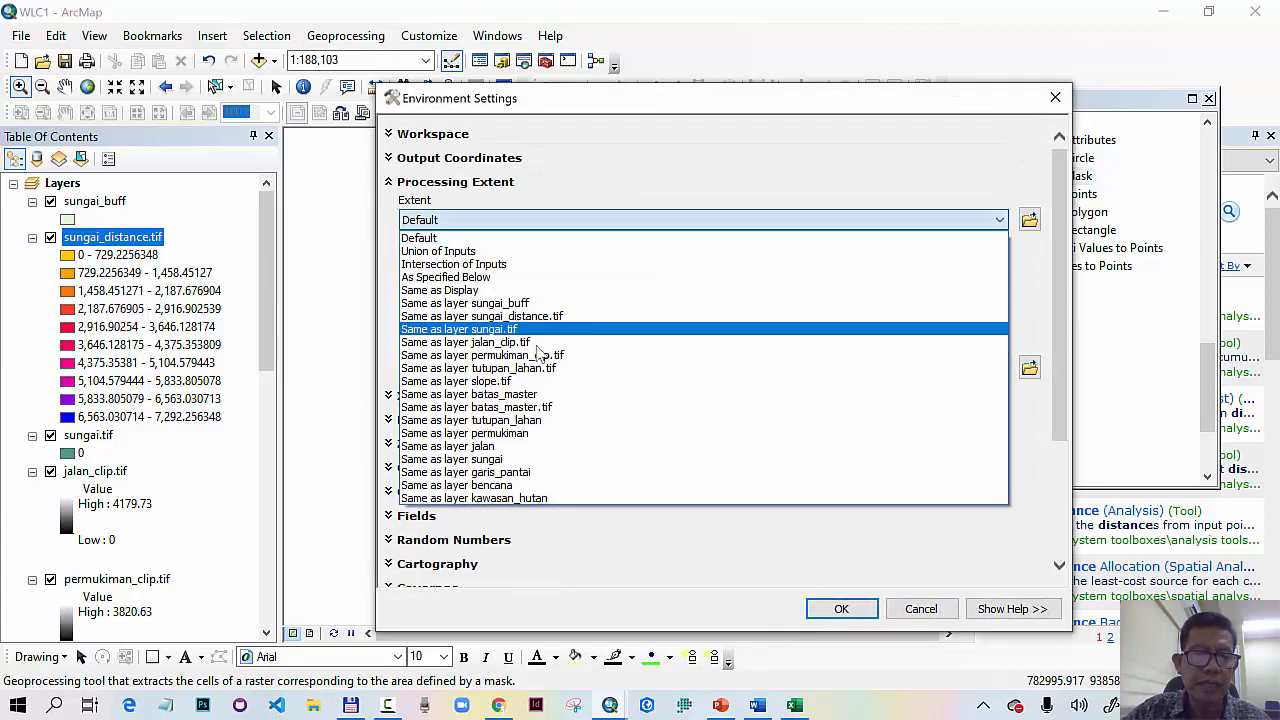
click(540, 408)
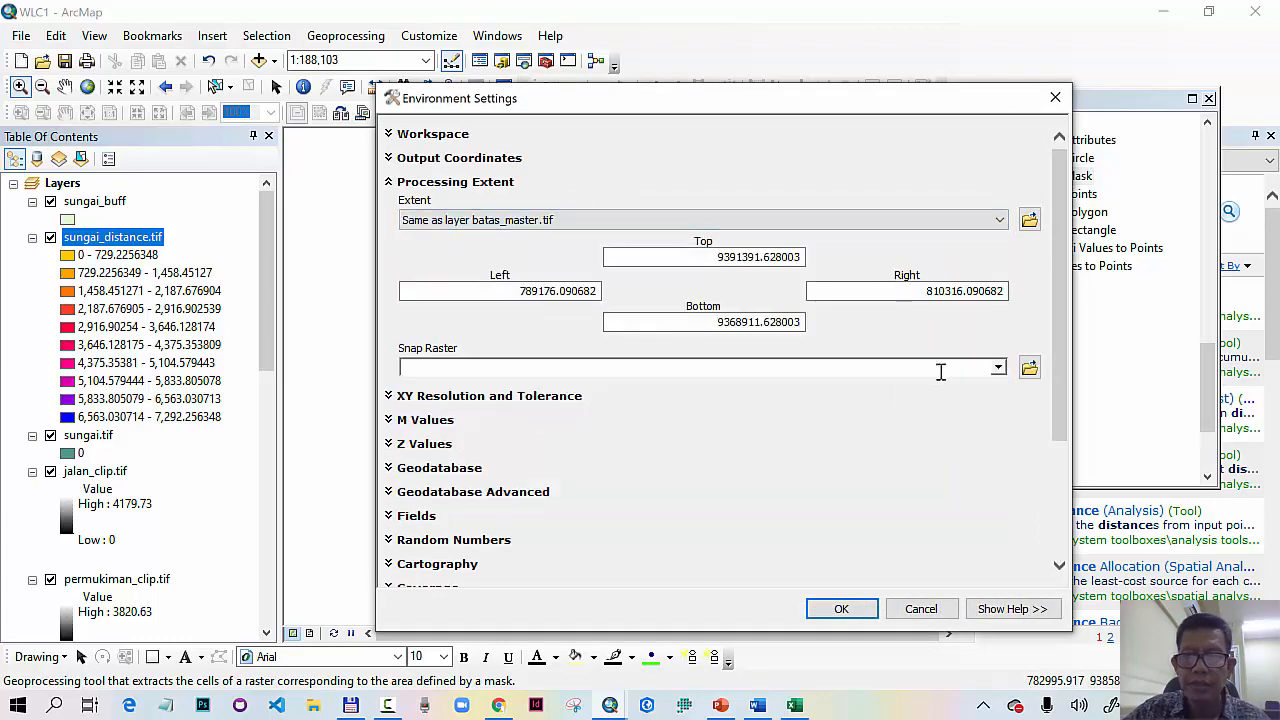
click(998, 368)
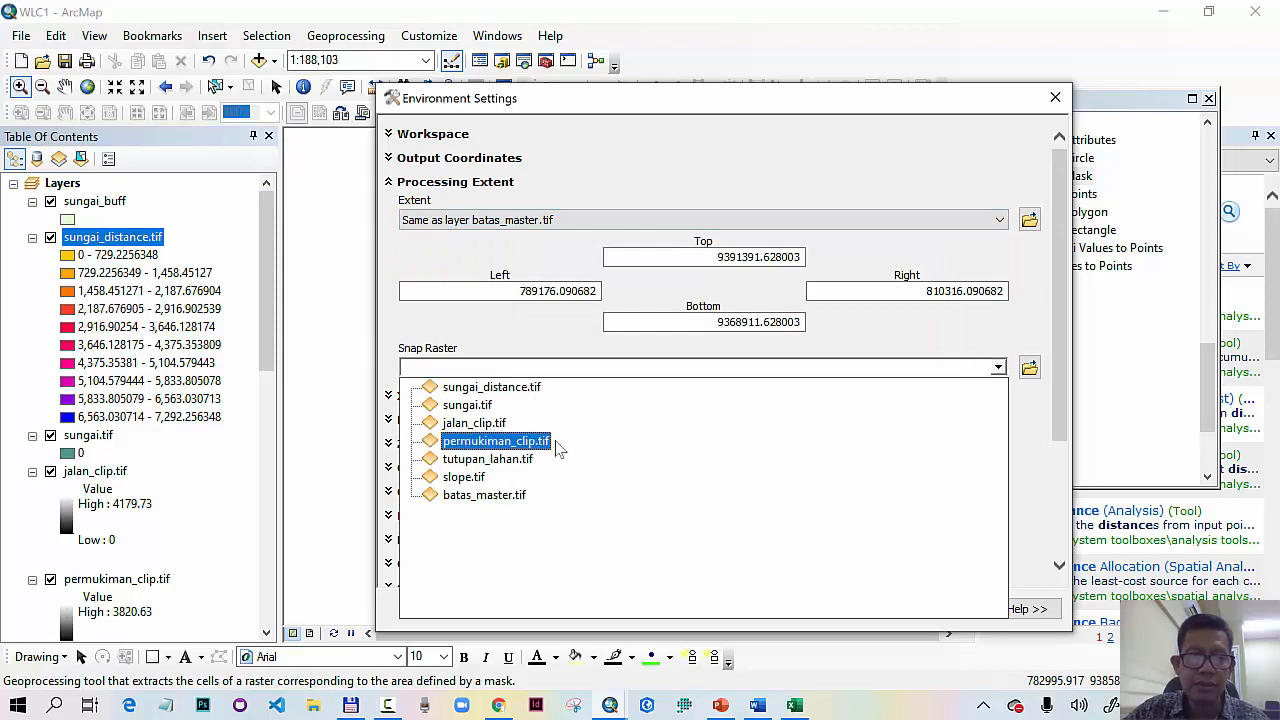
click(512, 503)
click(841, 609)
click(742, 609)
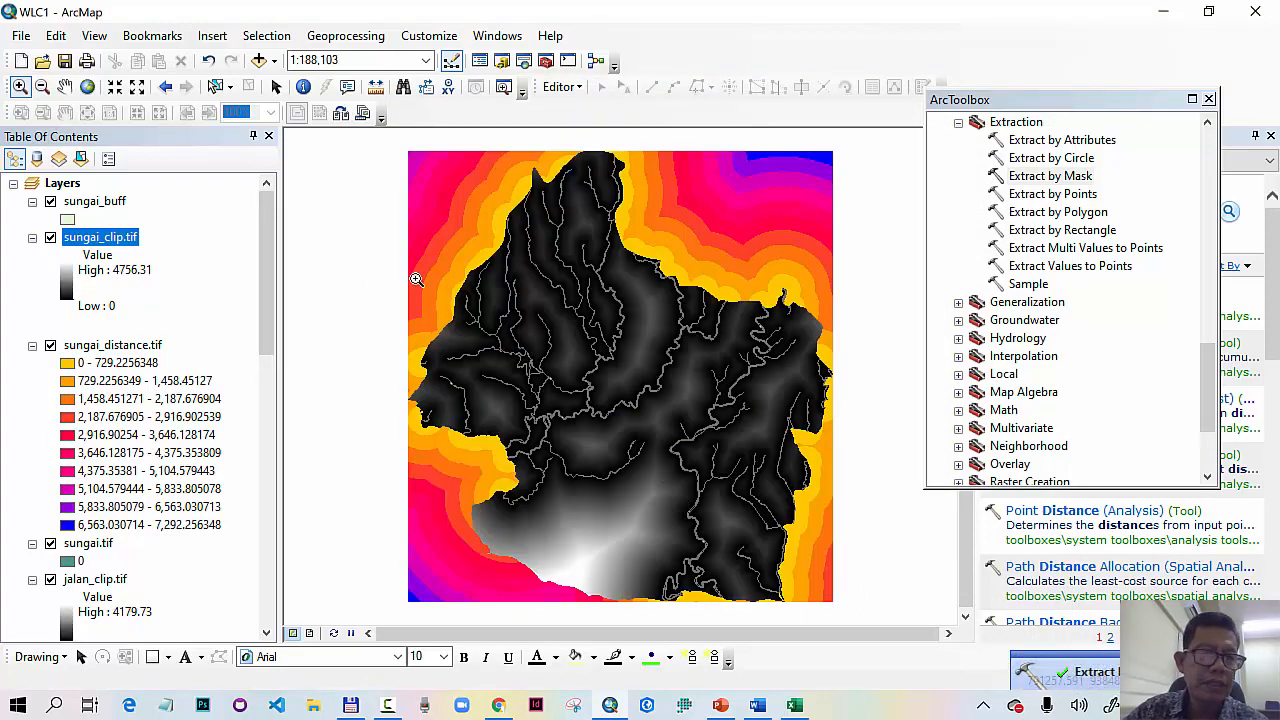
Step: Remove the sungai_buff, sungai_distance.tif and sungai.tif layers from the map
right_click(112, 206)
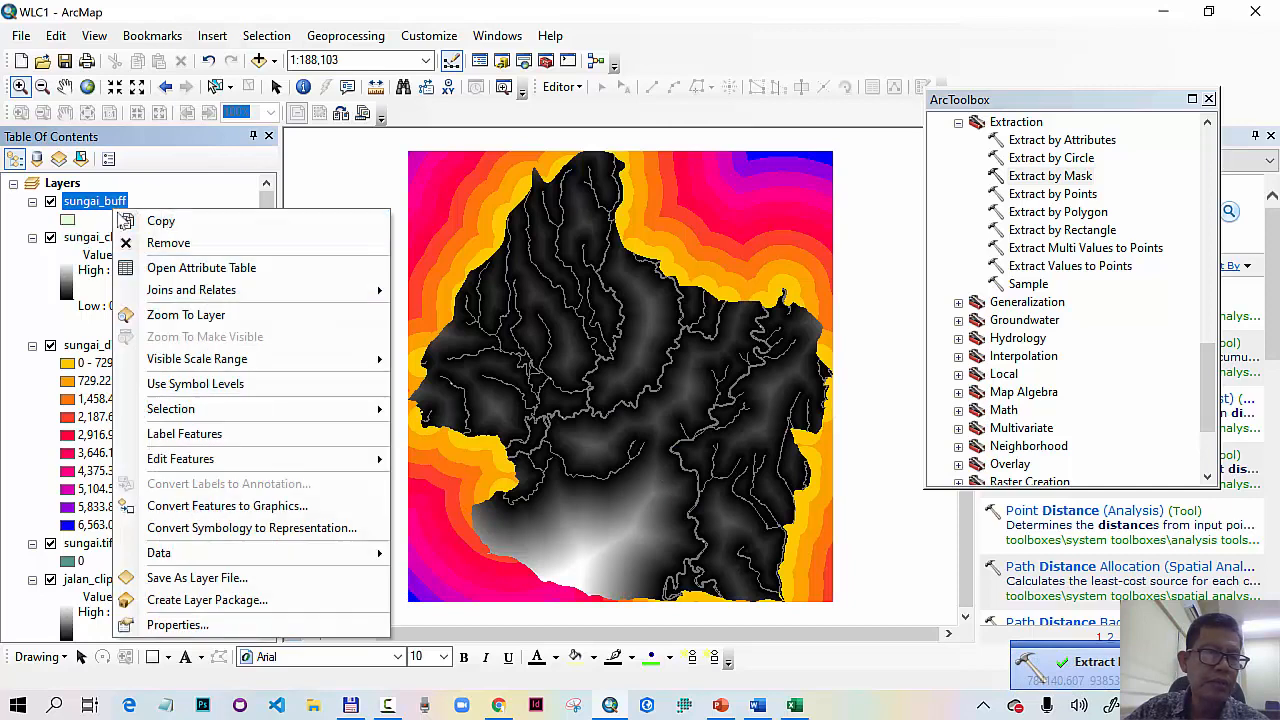
click(170, 242)
right_click(152, 313)
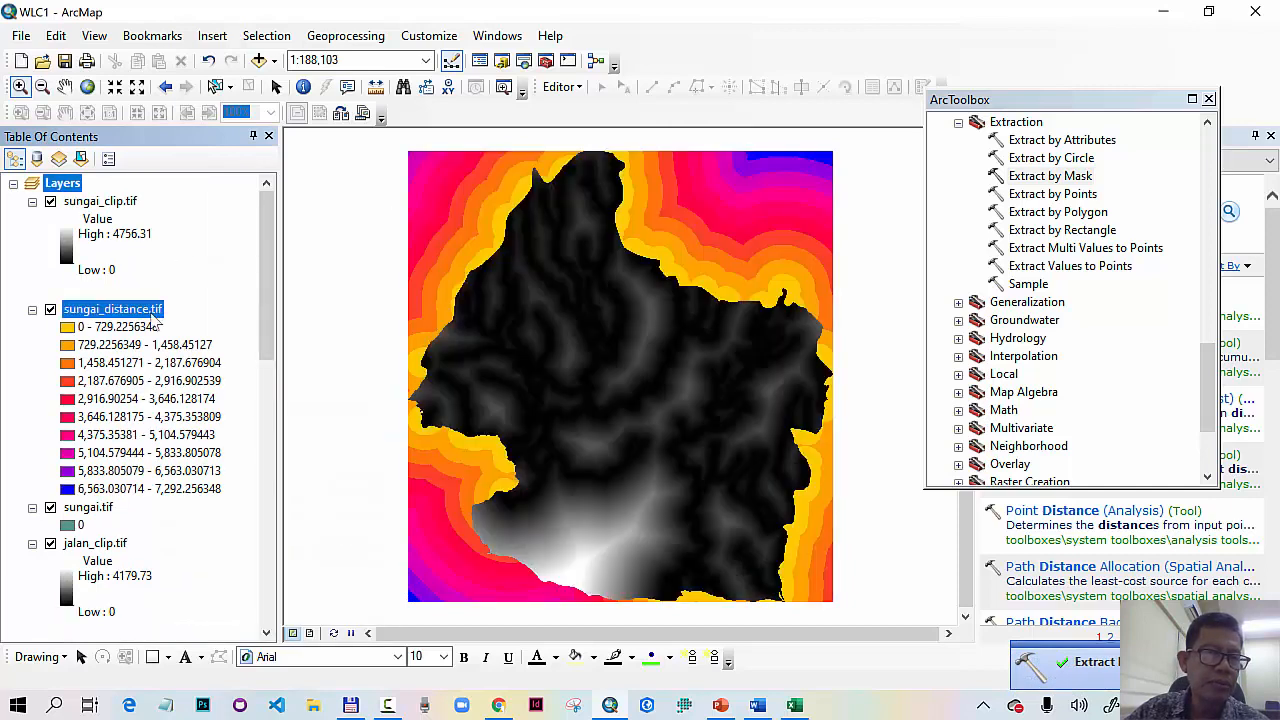
click(190, 347)
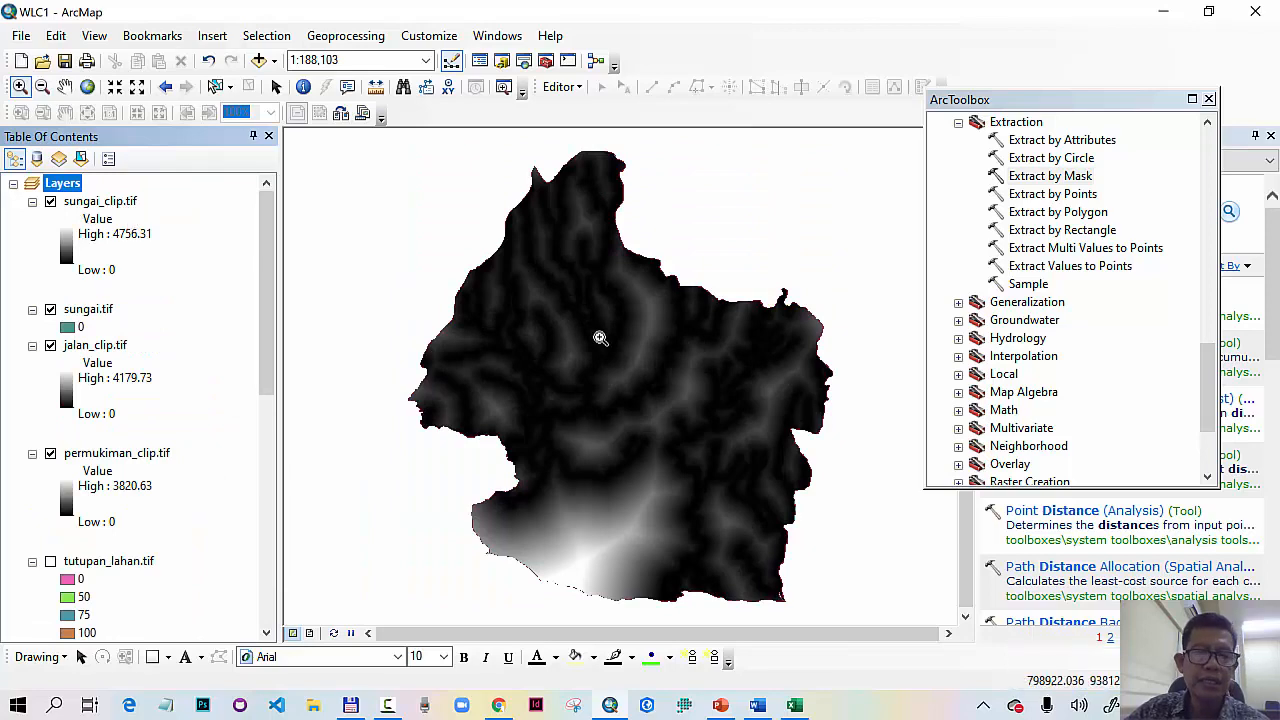
right_click(100, 309)
click(150, 338)
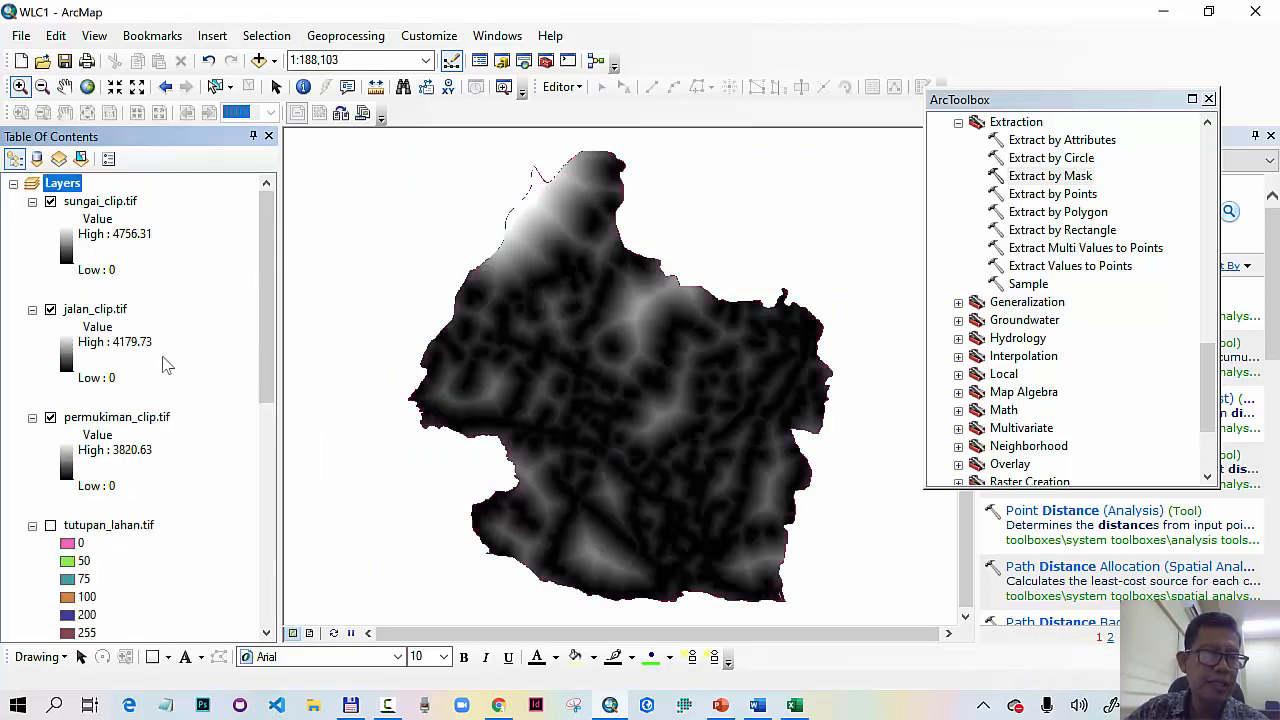
Step: Set up Buffer on garis_pantai with pantai_buff.shp in the MCE_WLC folder as the output feature class
drag(270, 368, 277, 590)
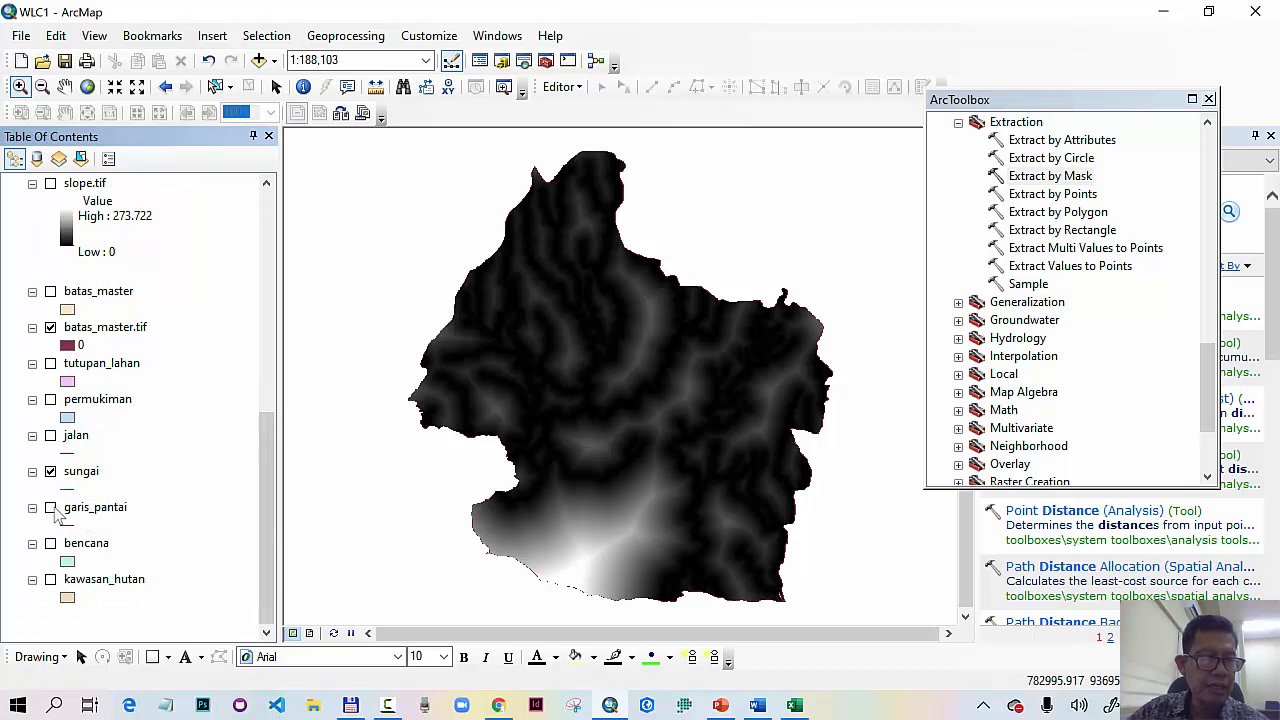
drag(268, 470, 268, 242)
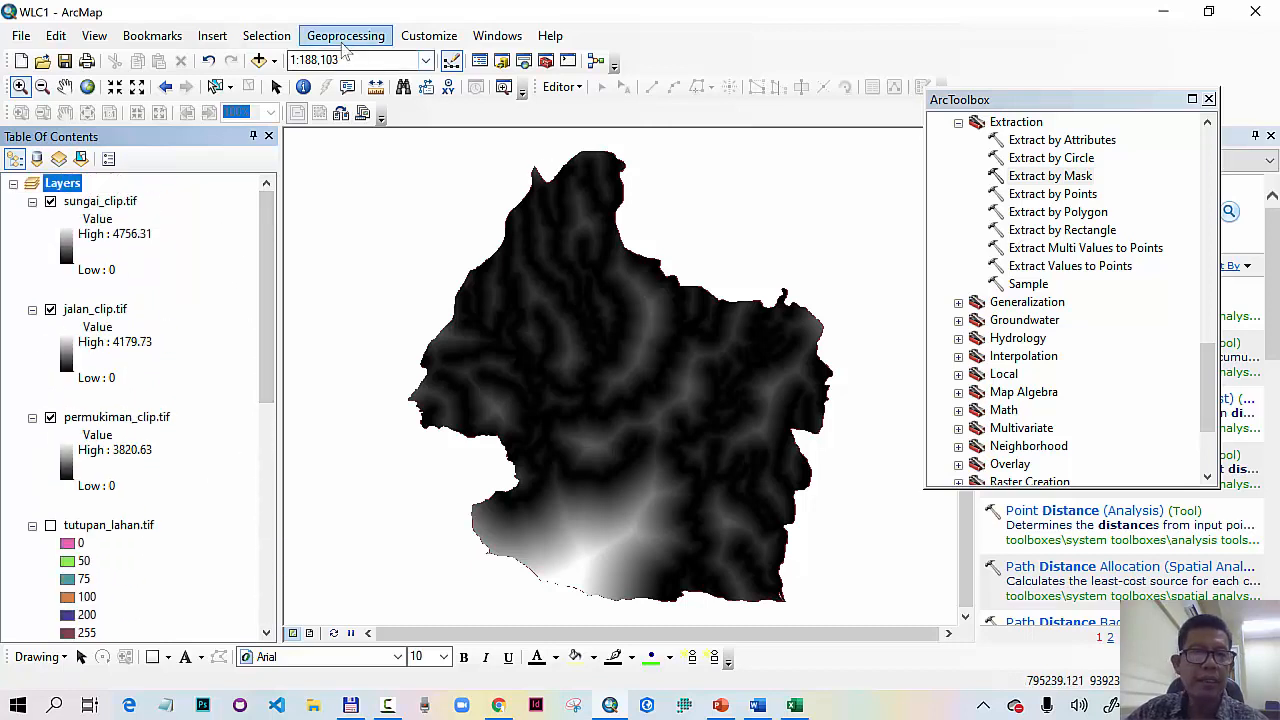
click(344, 40)
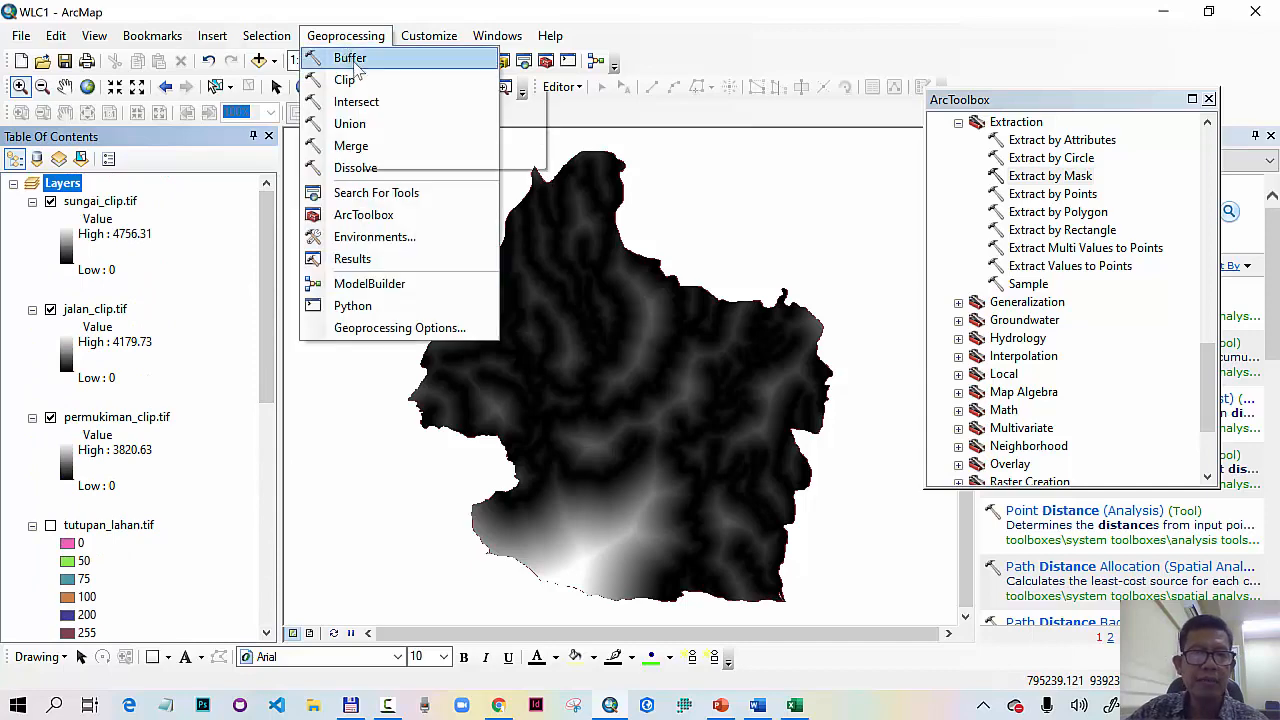
click(348, 52)
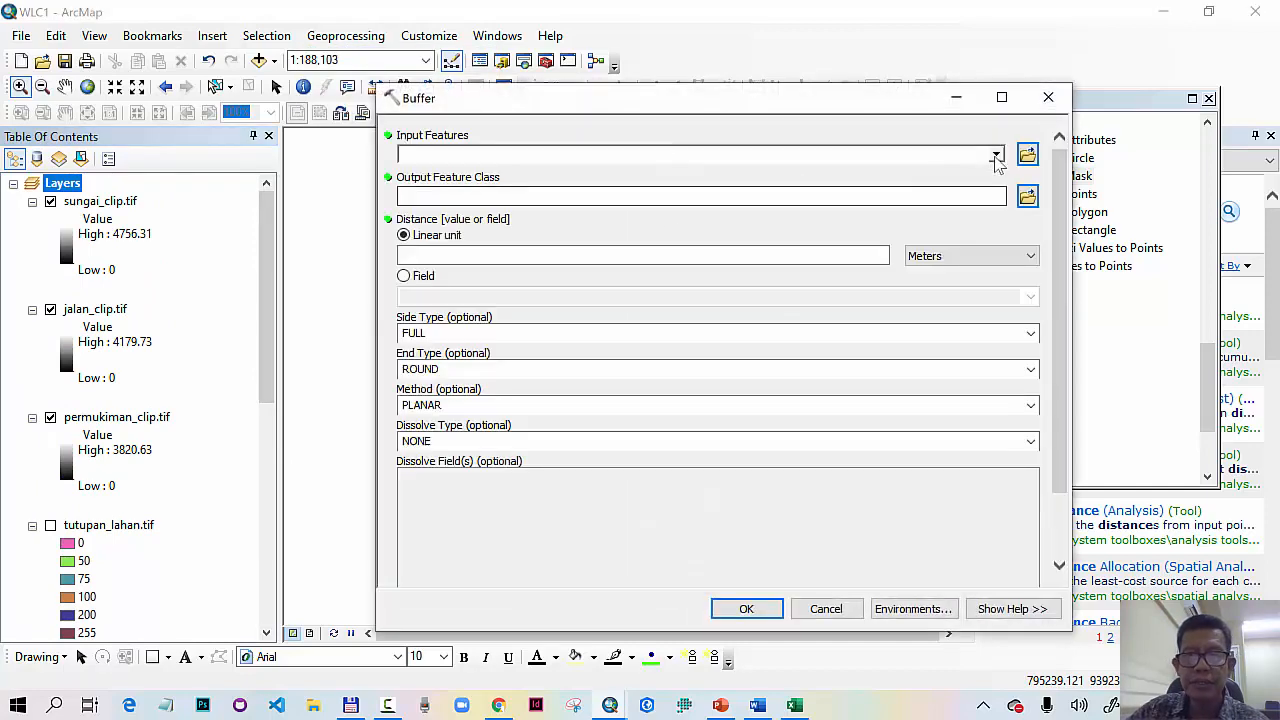
click(996, 154)
click(472, 264)
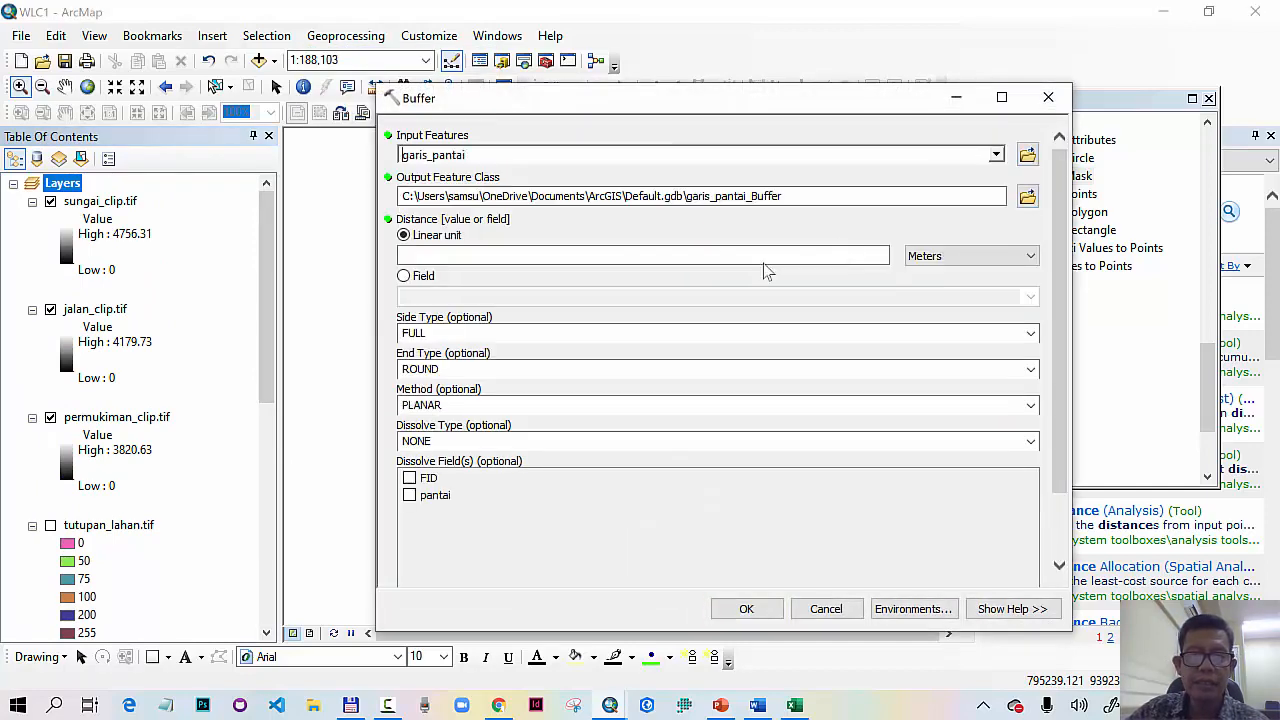
click(1027, 196)
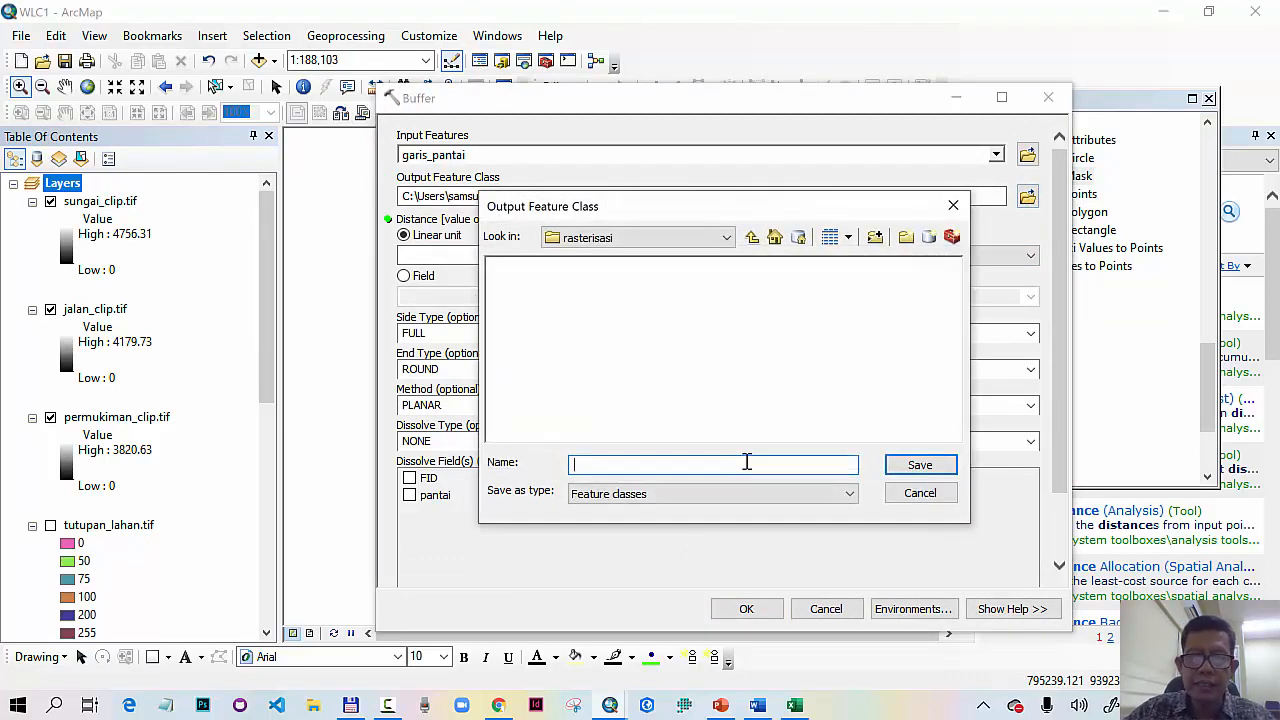
click(752, 237)
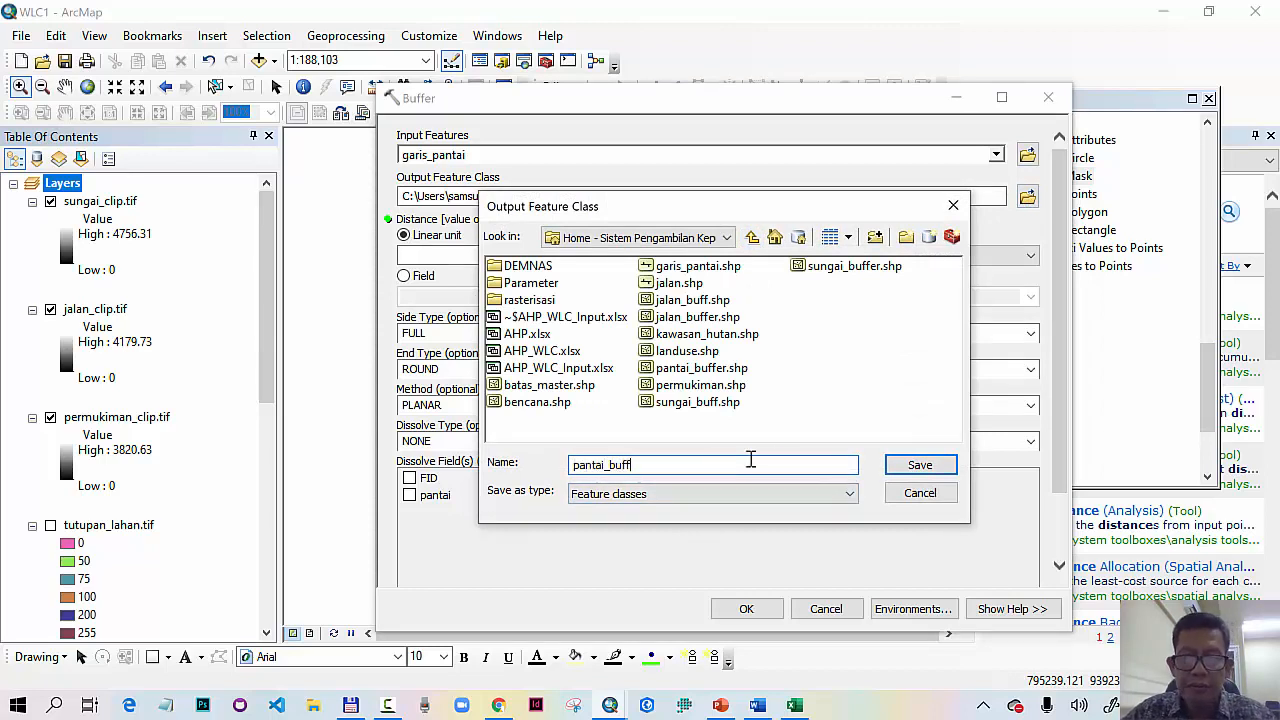
click(892, 464)
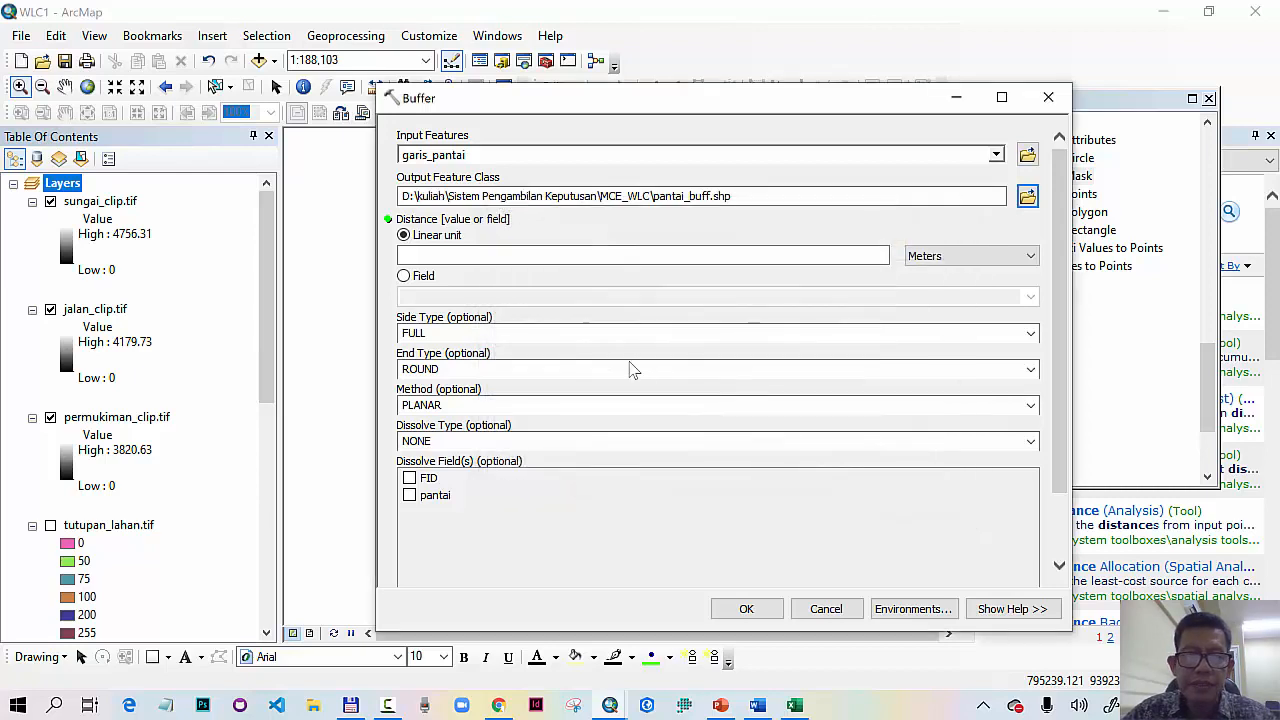
Step: Set the buffer distance to 5 meters and the dissolve type to ALL, and run Buffer
click(839, 256)
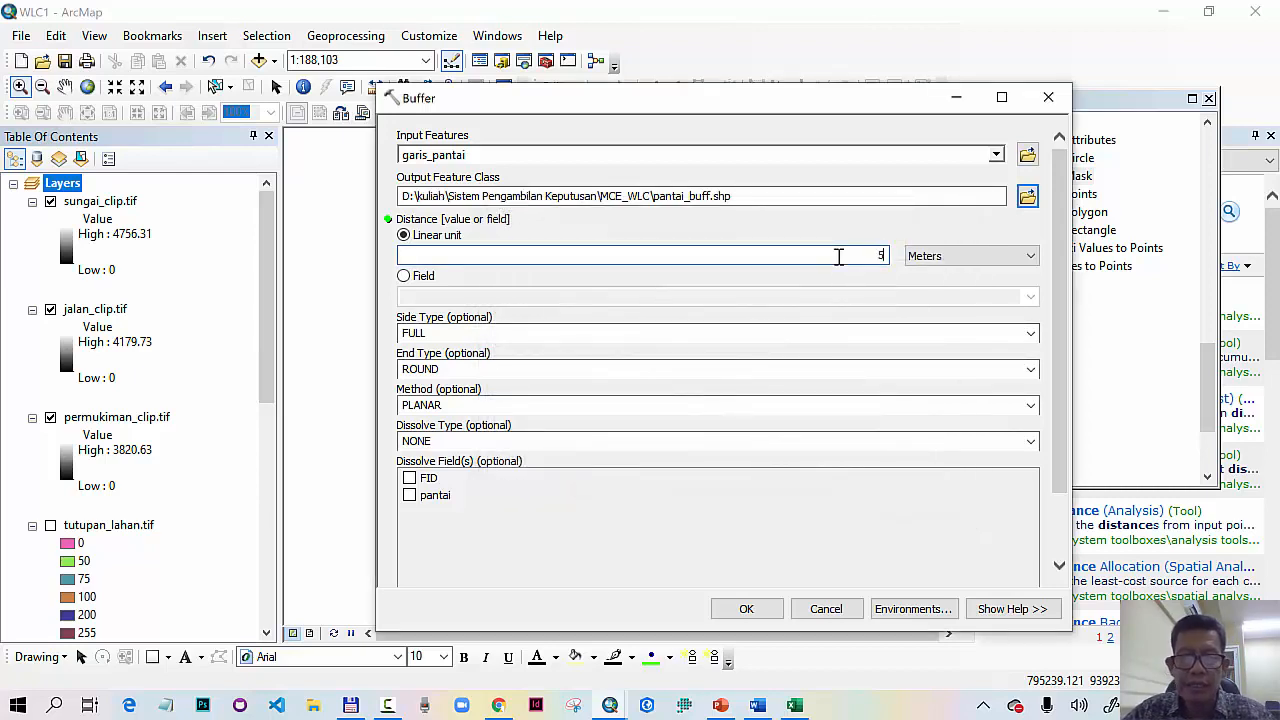
click(1029, 446)
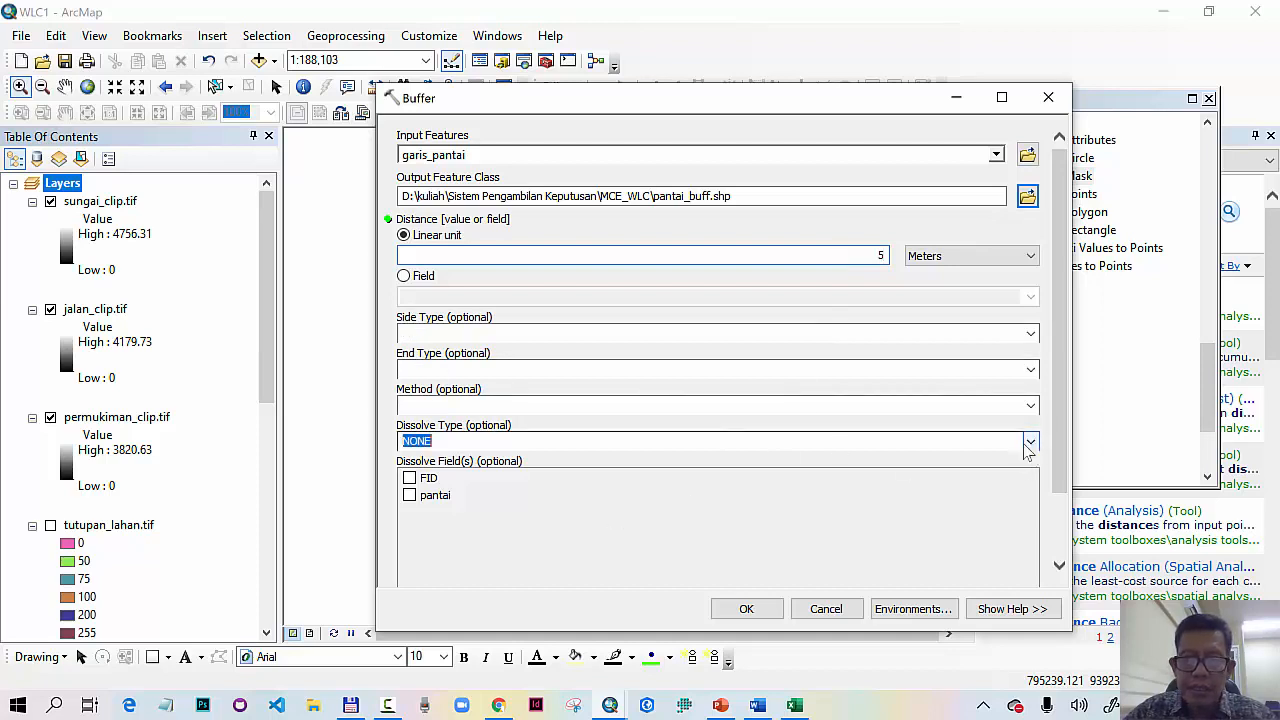
click(1029, 446)
click(451, 471)
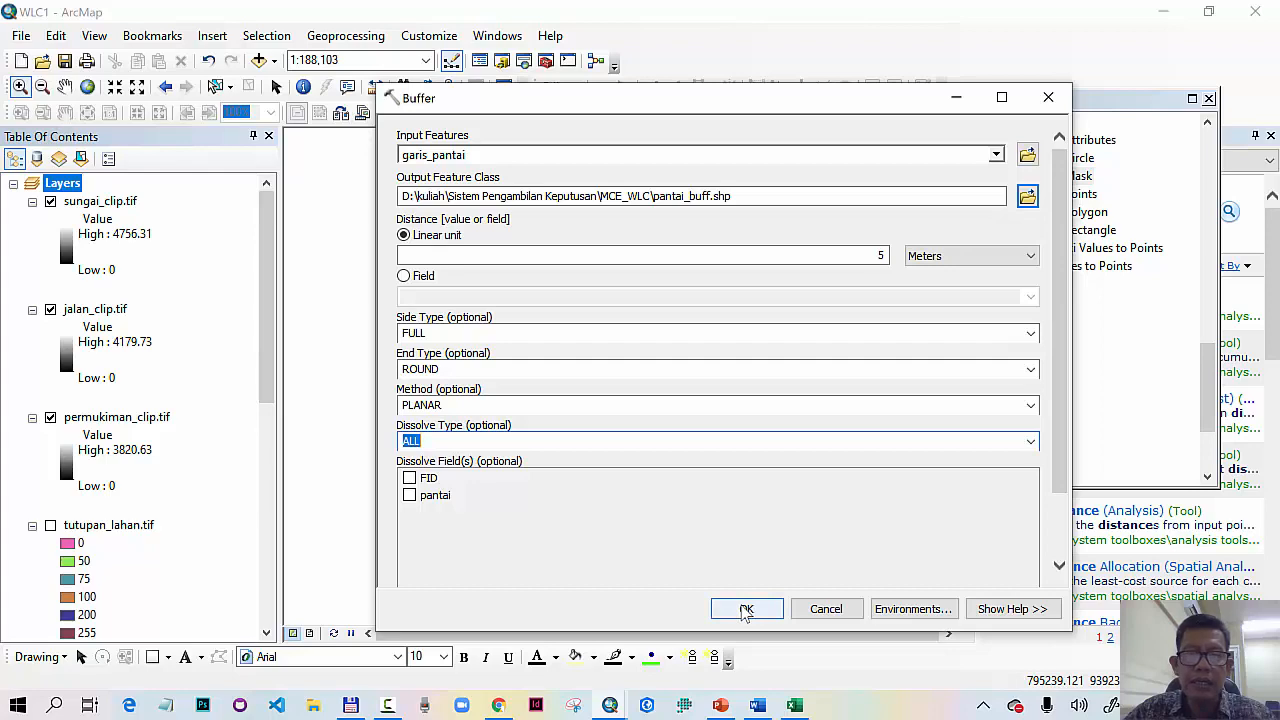
click(745, 609)
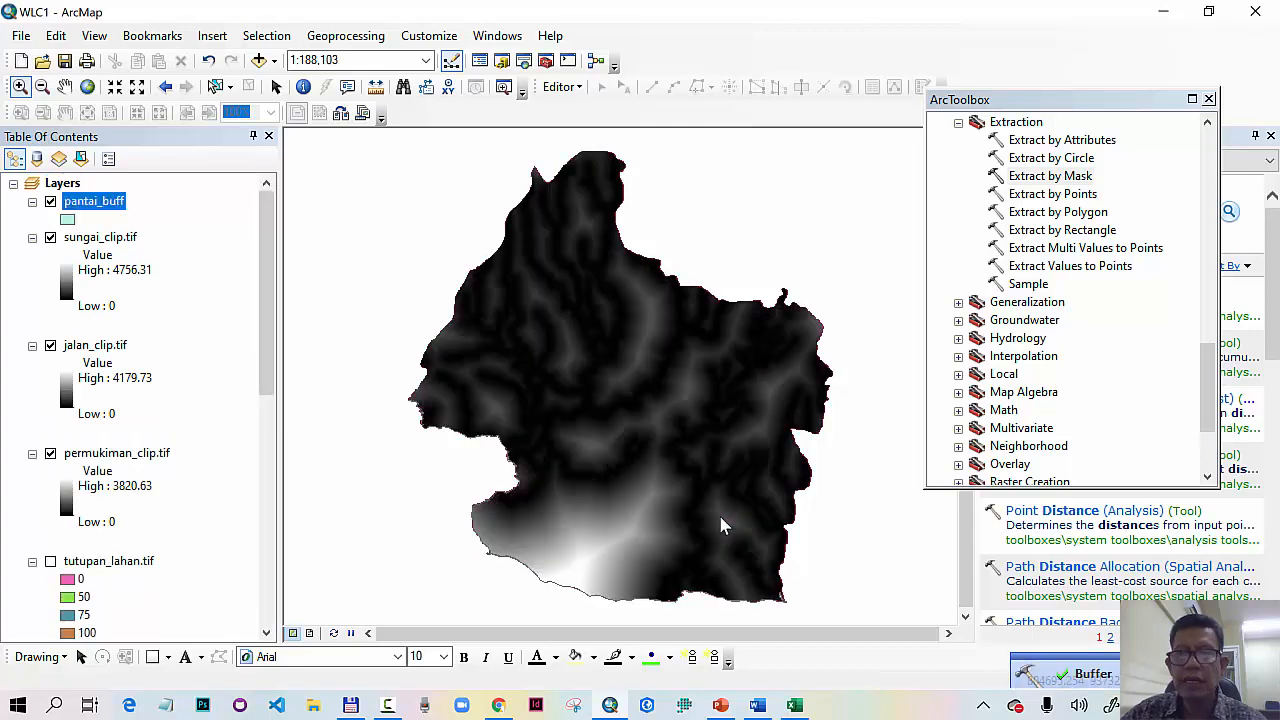
Step: Set up Feature to Raster on pantai_buff with garis_pantai.tif in the rasterisasi folder as output and a cell size of 10
scroll(1124, 290, up, 10)
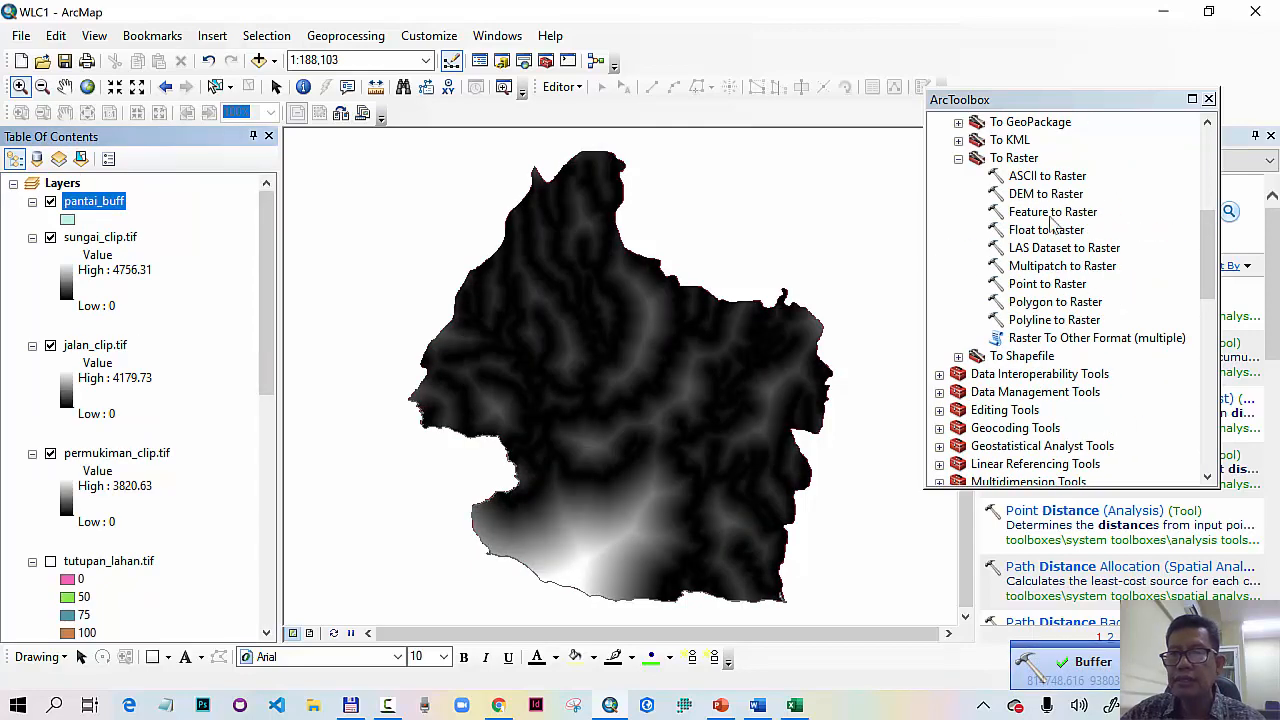
double_click(1052, 214)
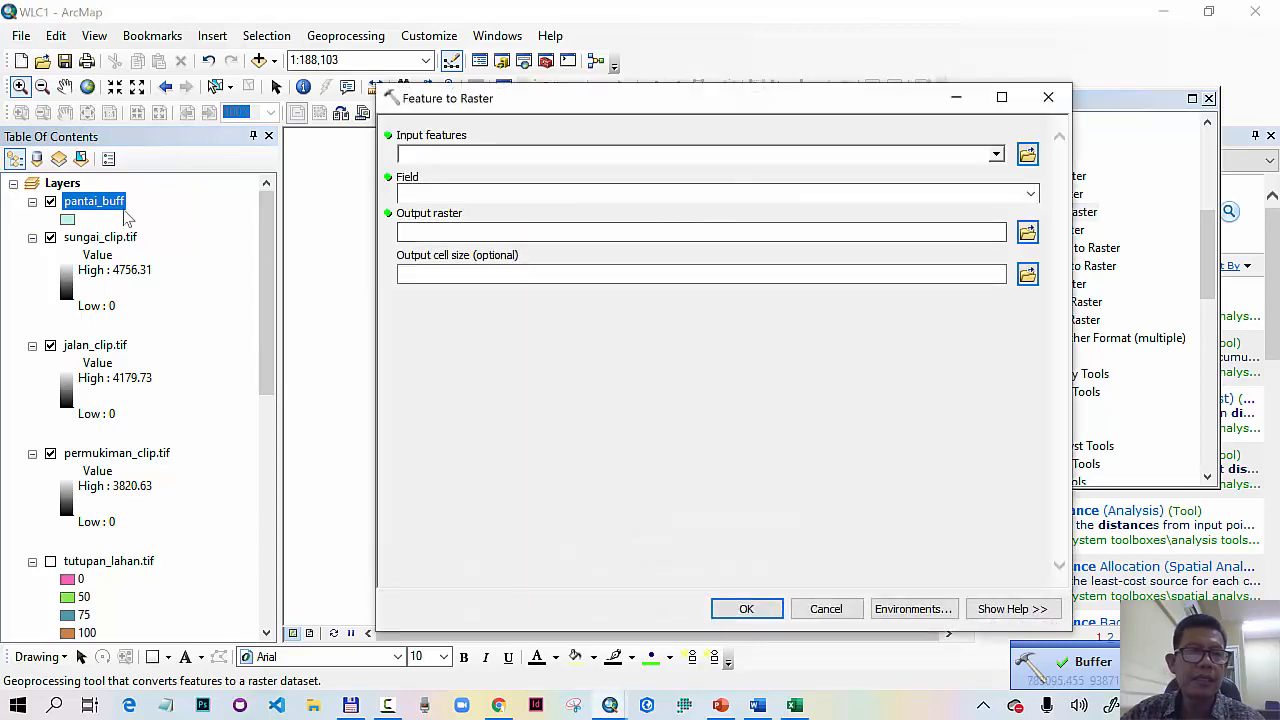
drag(112, 210, 478, 162)
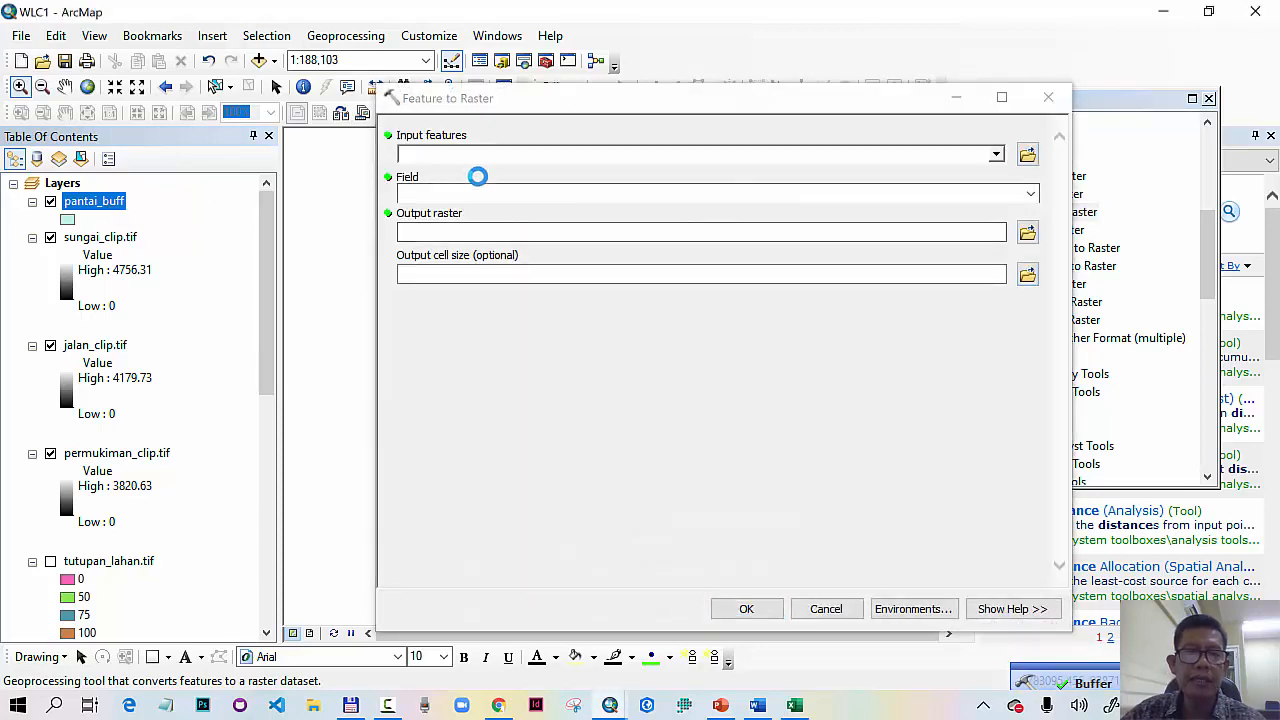
click(1027, 232)
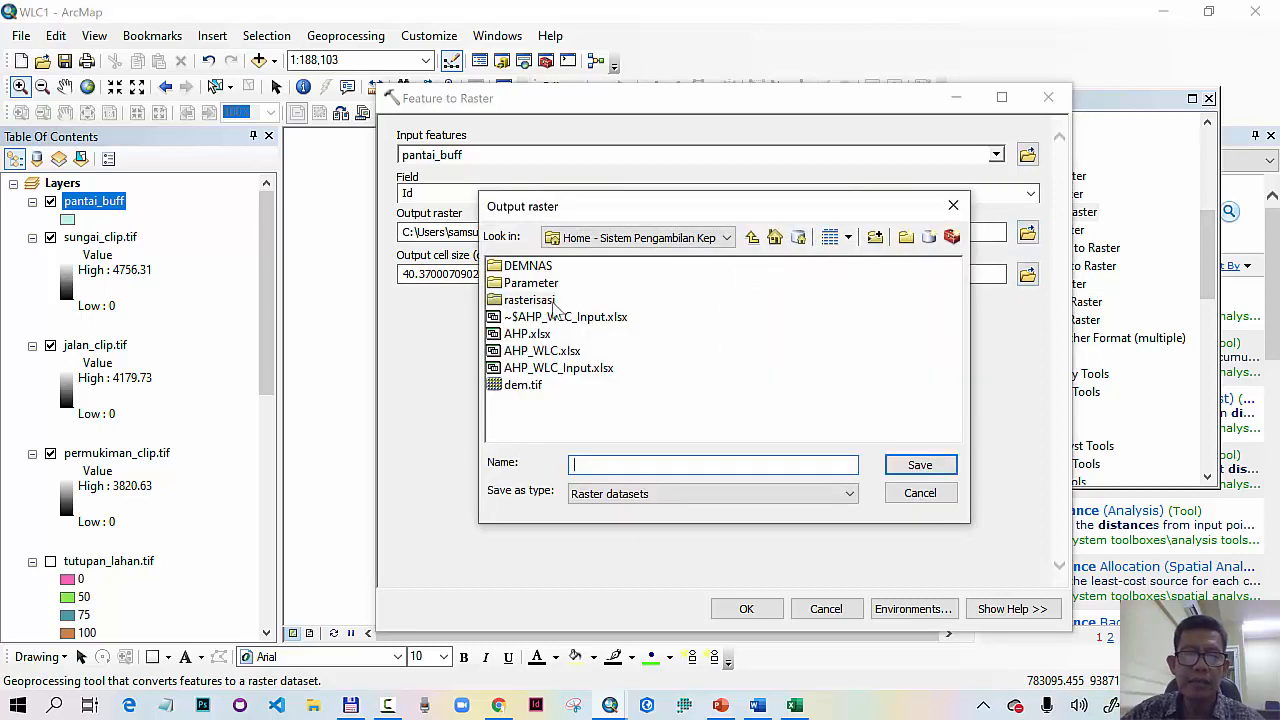
double_click(551, 304)
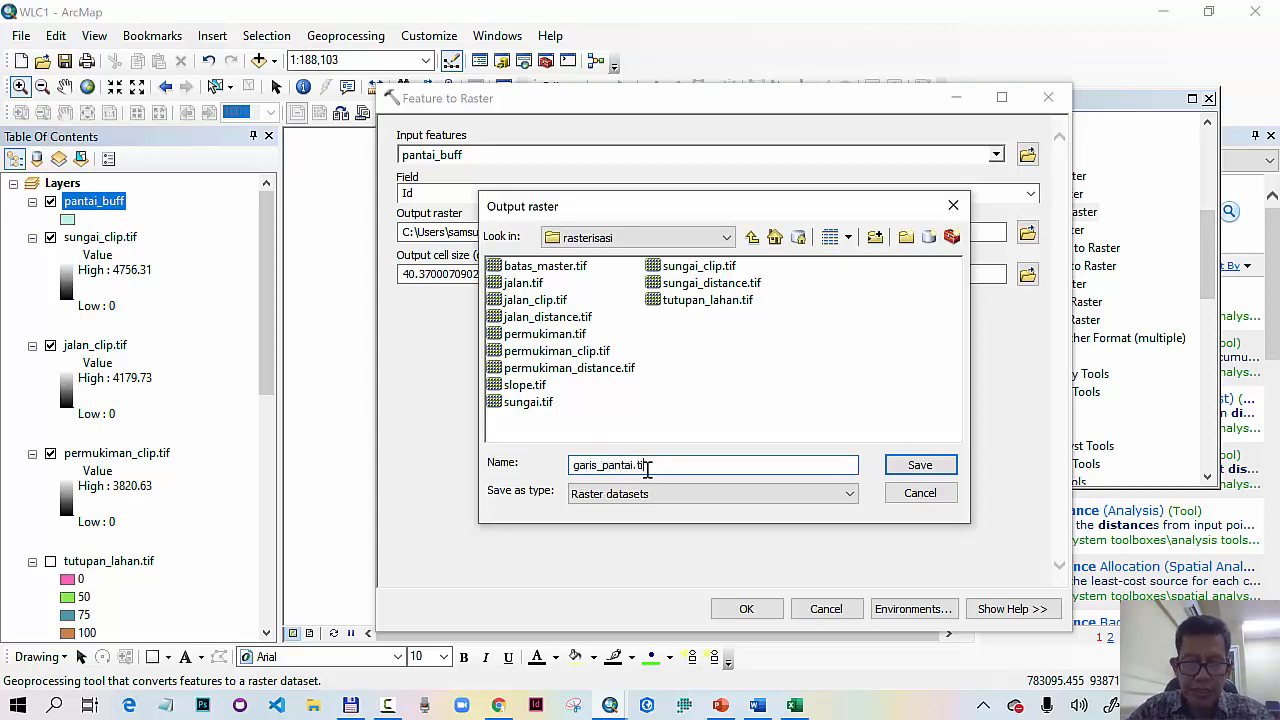
click(910, 464)
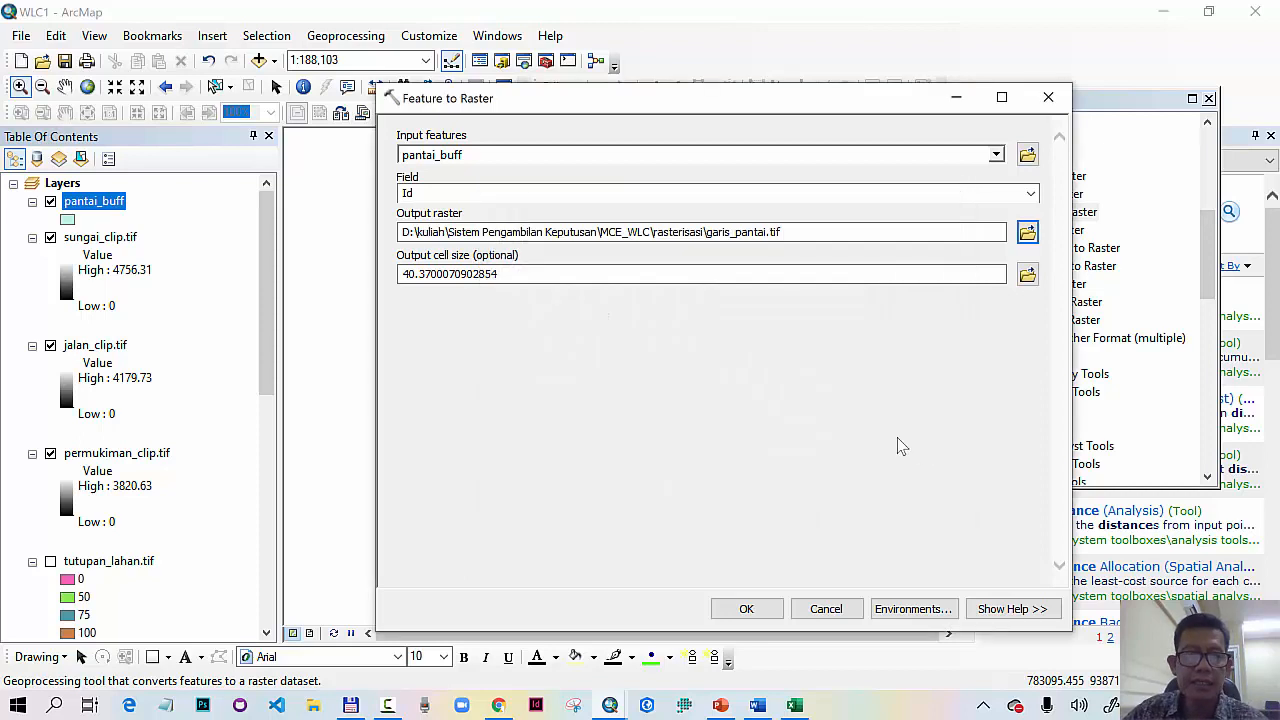
drag(509, 274, 411, 288)
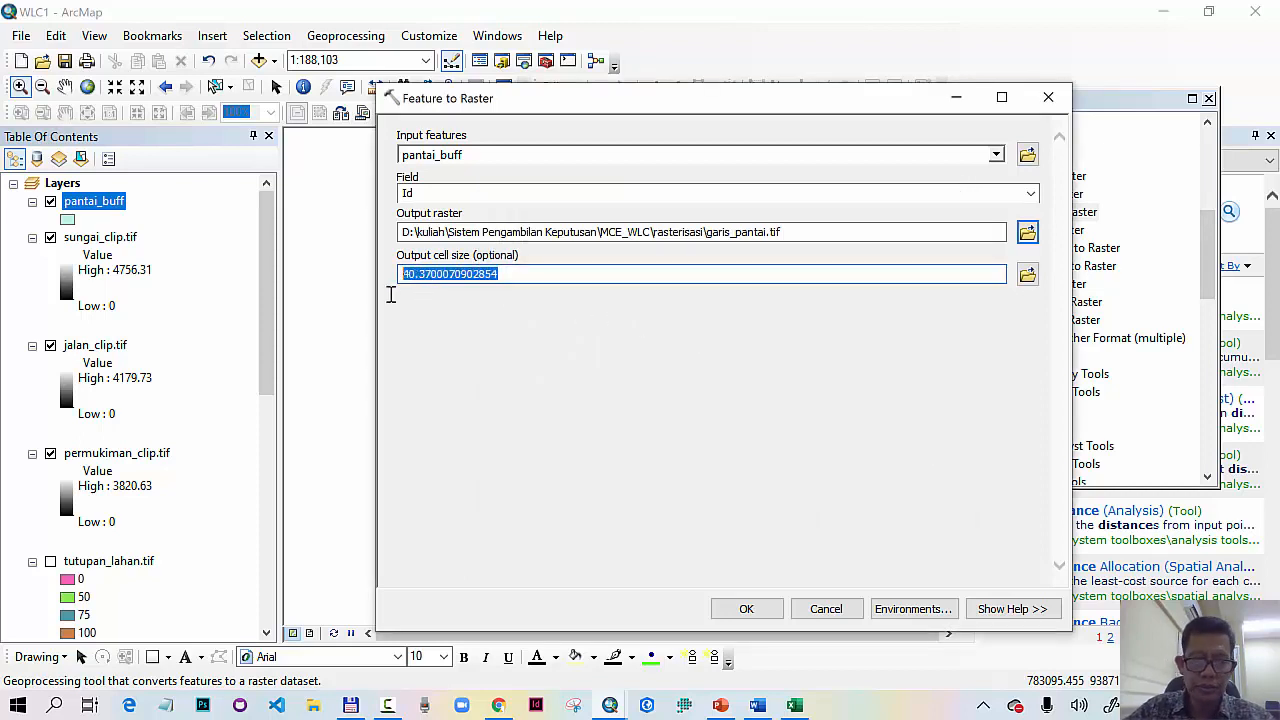
text(10)
Step: Set the processing extent and snap raster to batas_master.tif and run Feature to Raster on pantai_buff
click(894, 609)
click(518, 184)
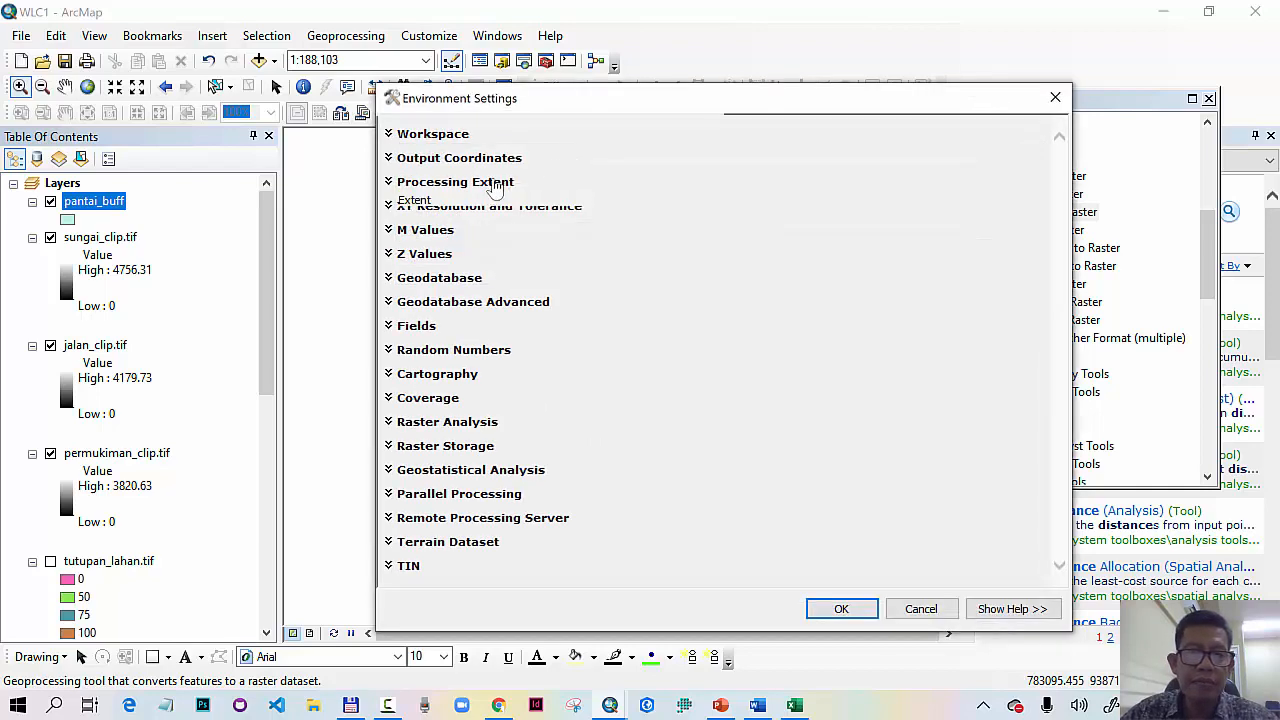
click(514, 220)
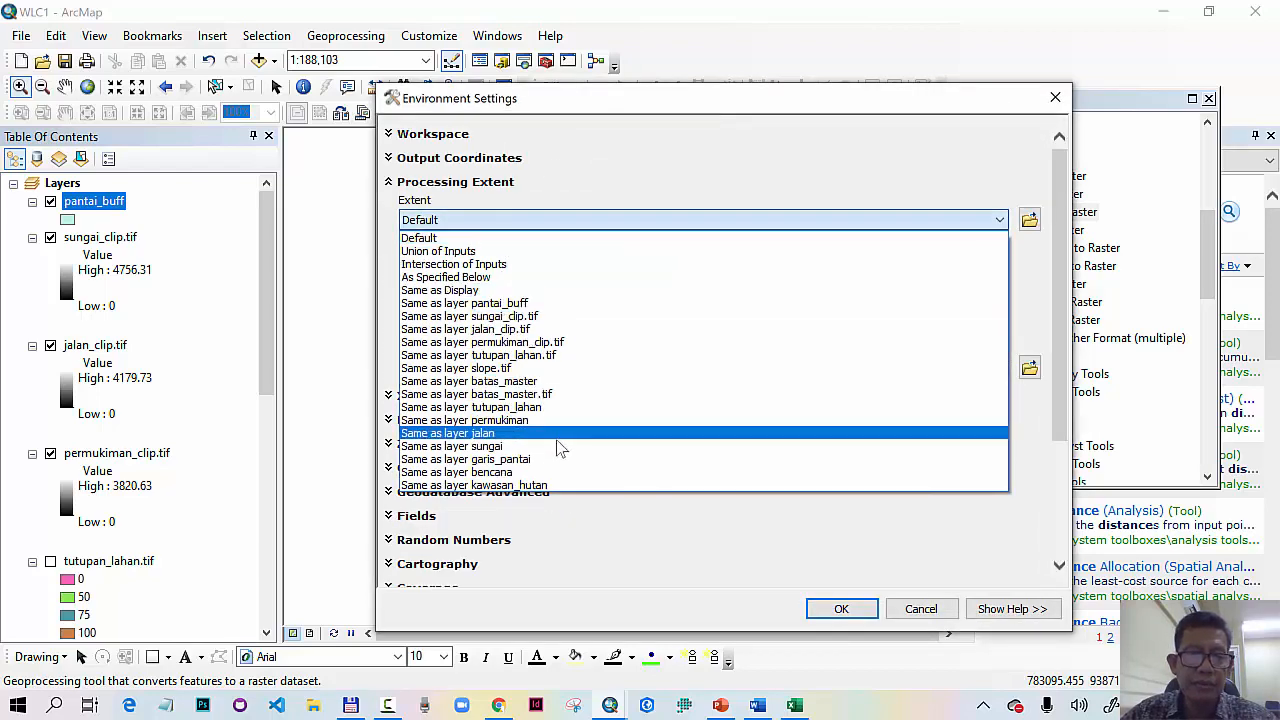
click(562, 394)
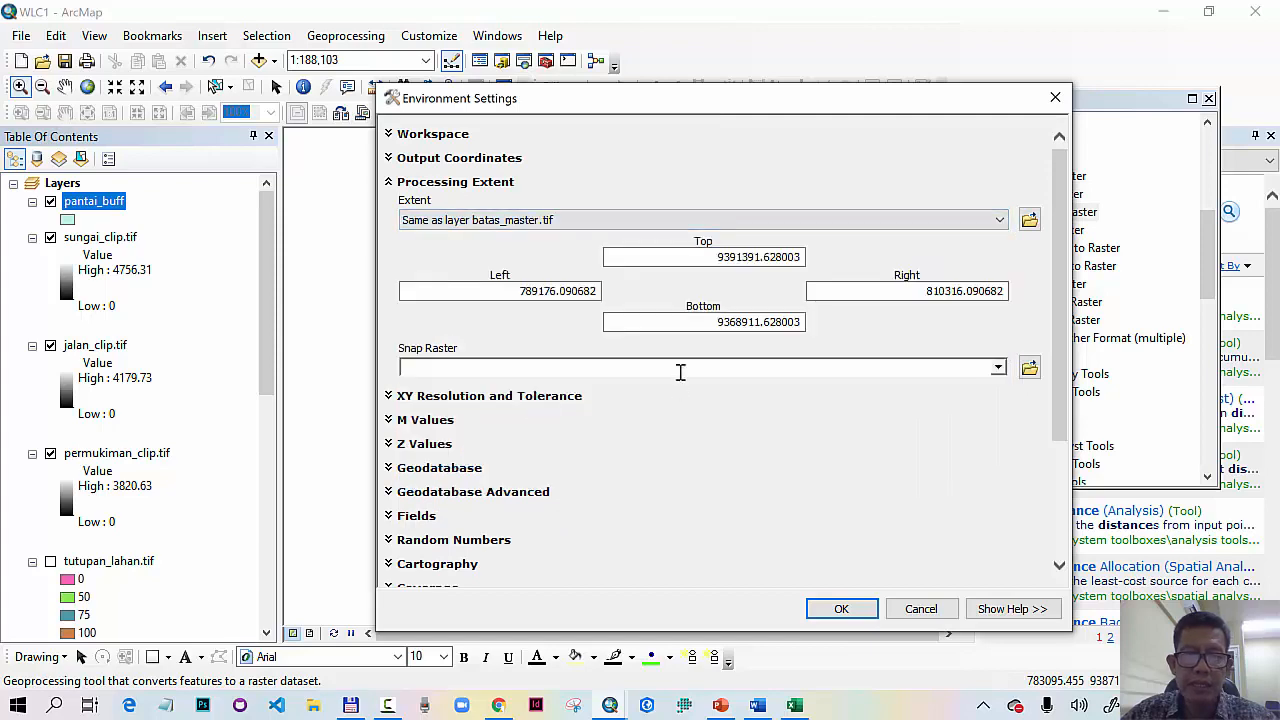
click(998, 367)
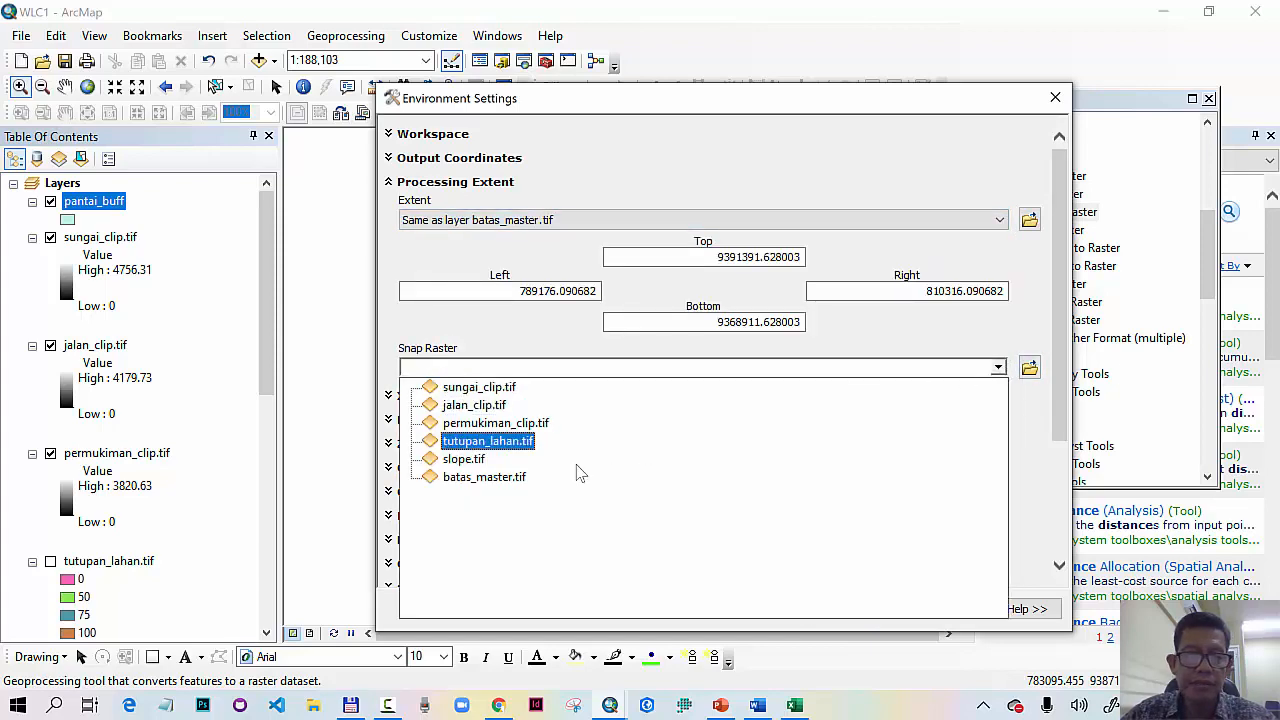
click(500, 480)
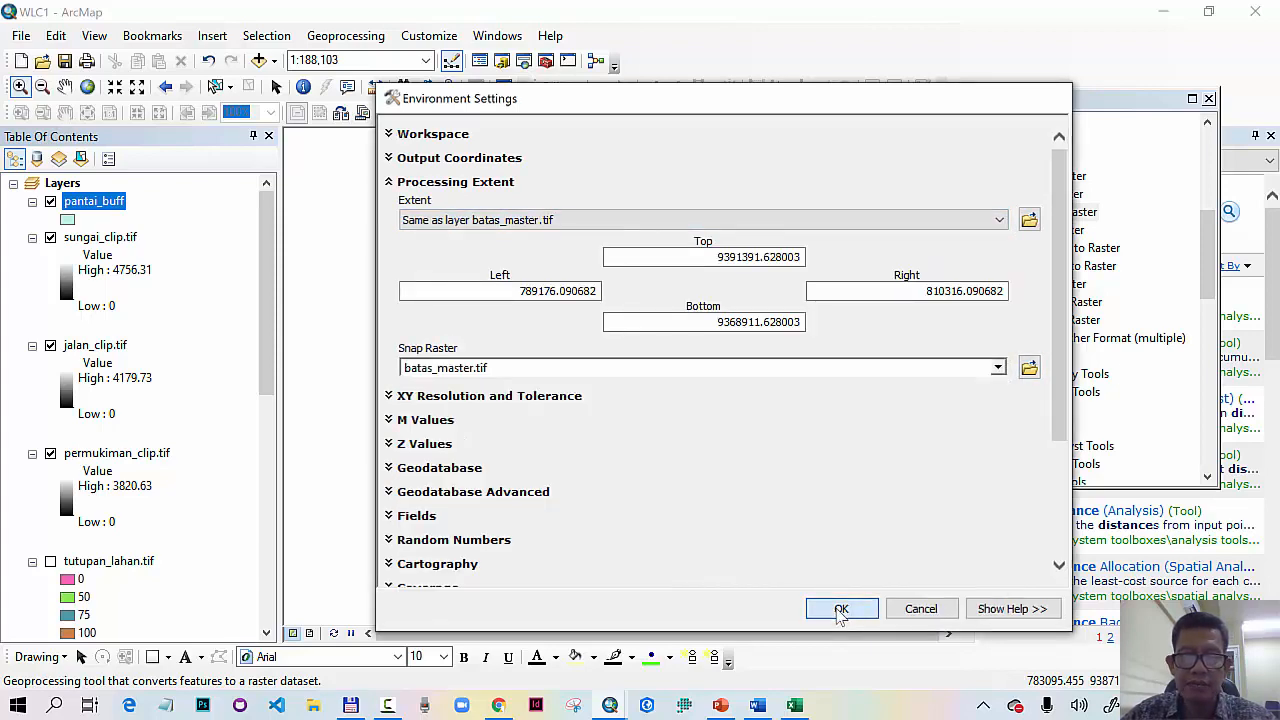
click(840, 608)
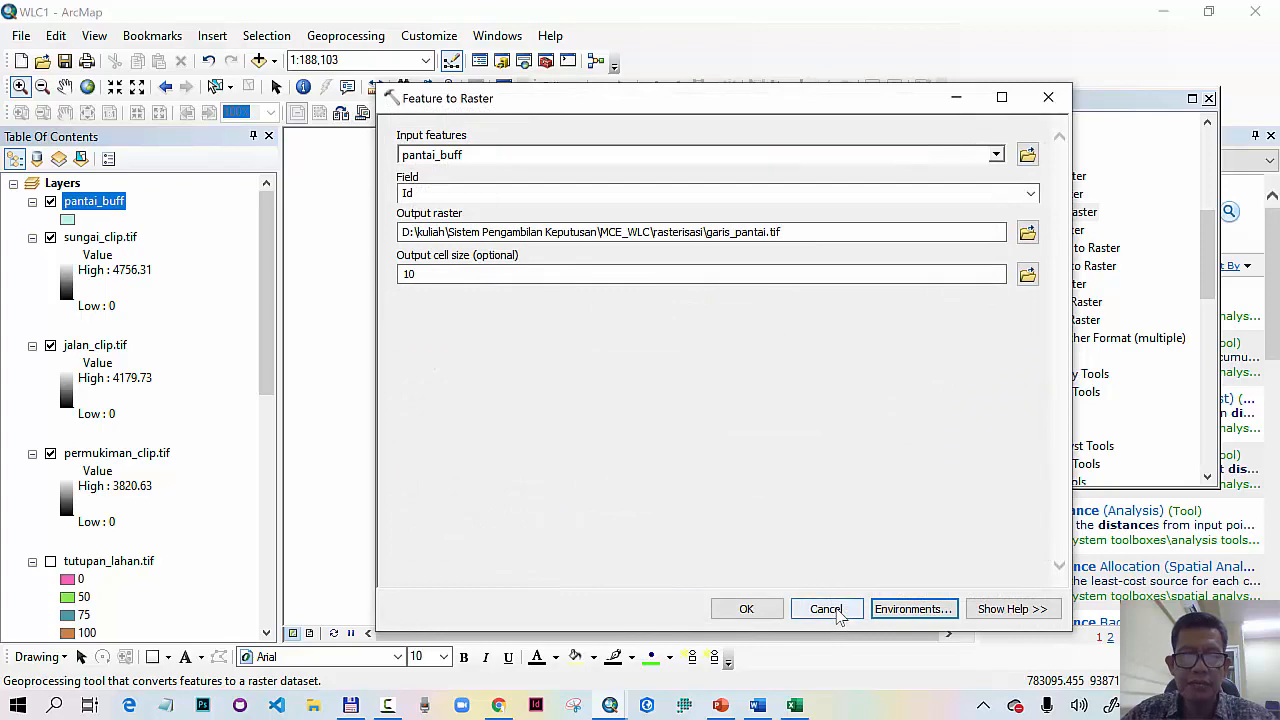
click(746, 609)
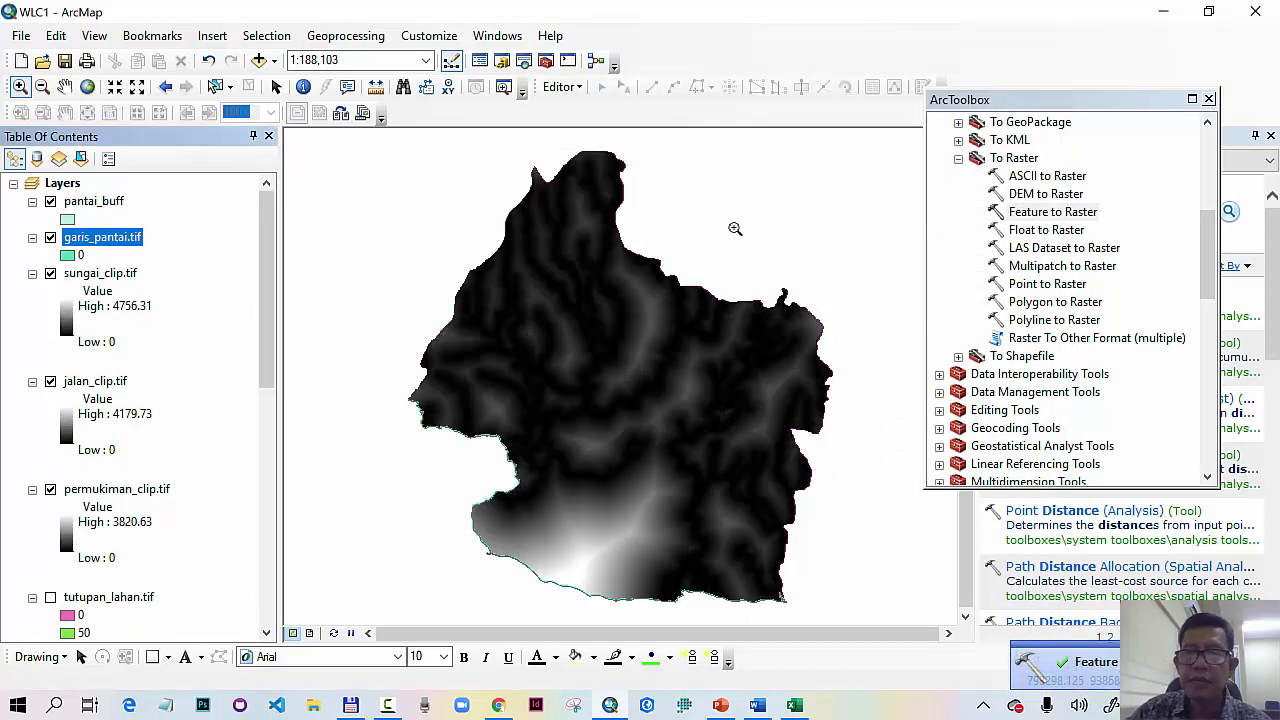
Step: Set up Euclidean Distance on garis_pantai.tif with garis_pantai_distance.tif in the rasterisasi folder as the output distance raster
click(1208, 99)
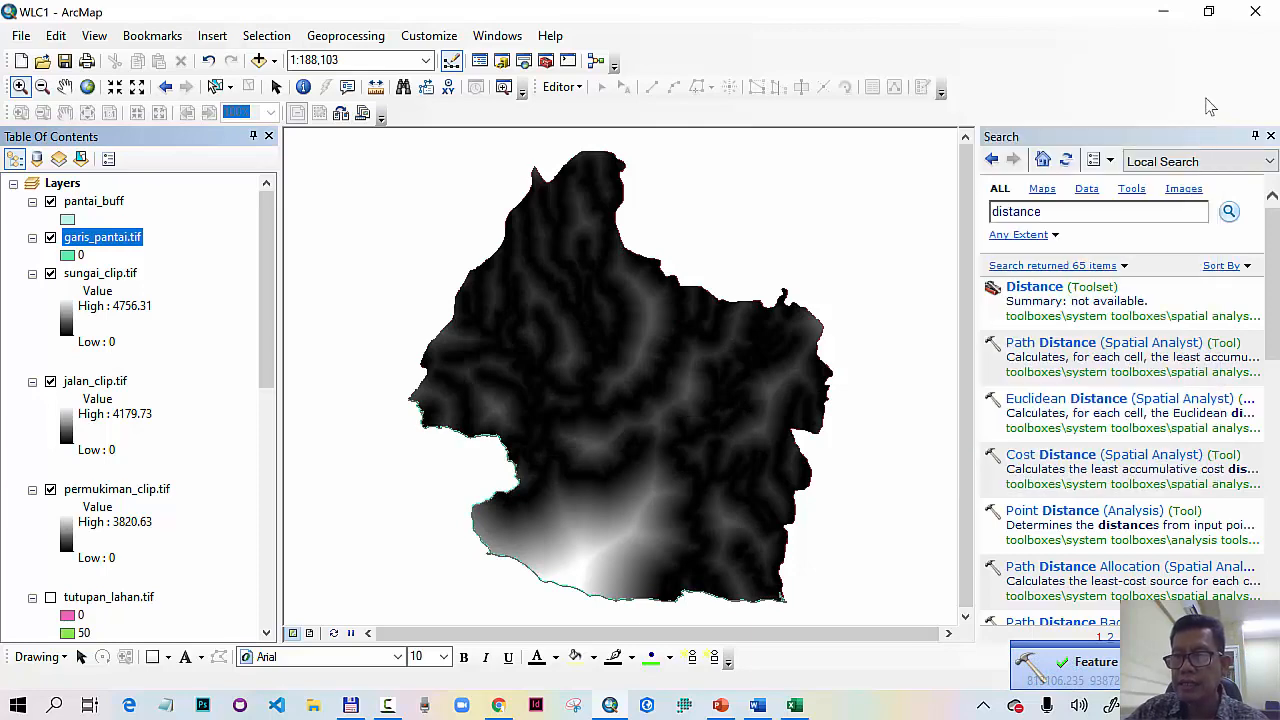
click(1072, 400)
drag(128, 245, 463, 163)
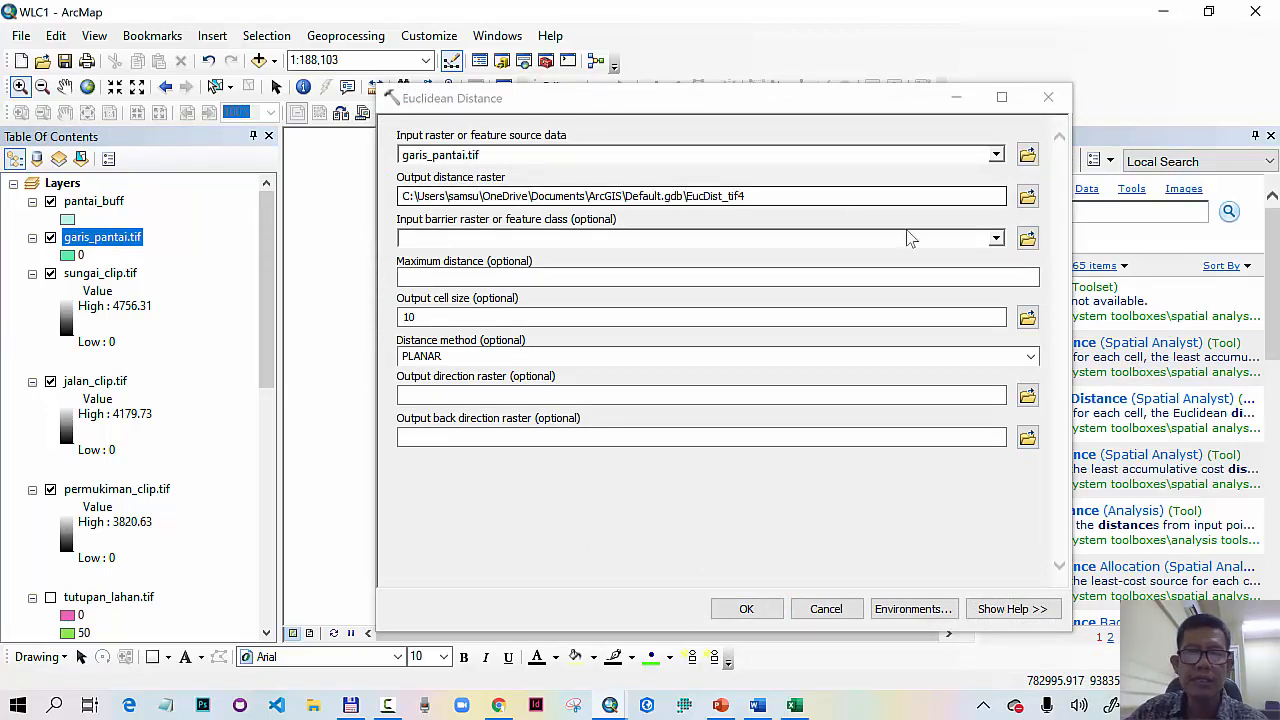
click(1027, 196)
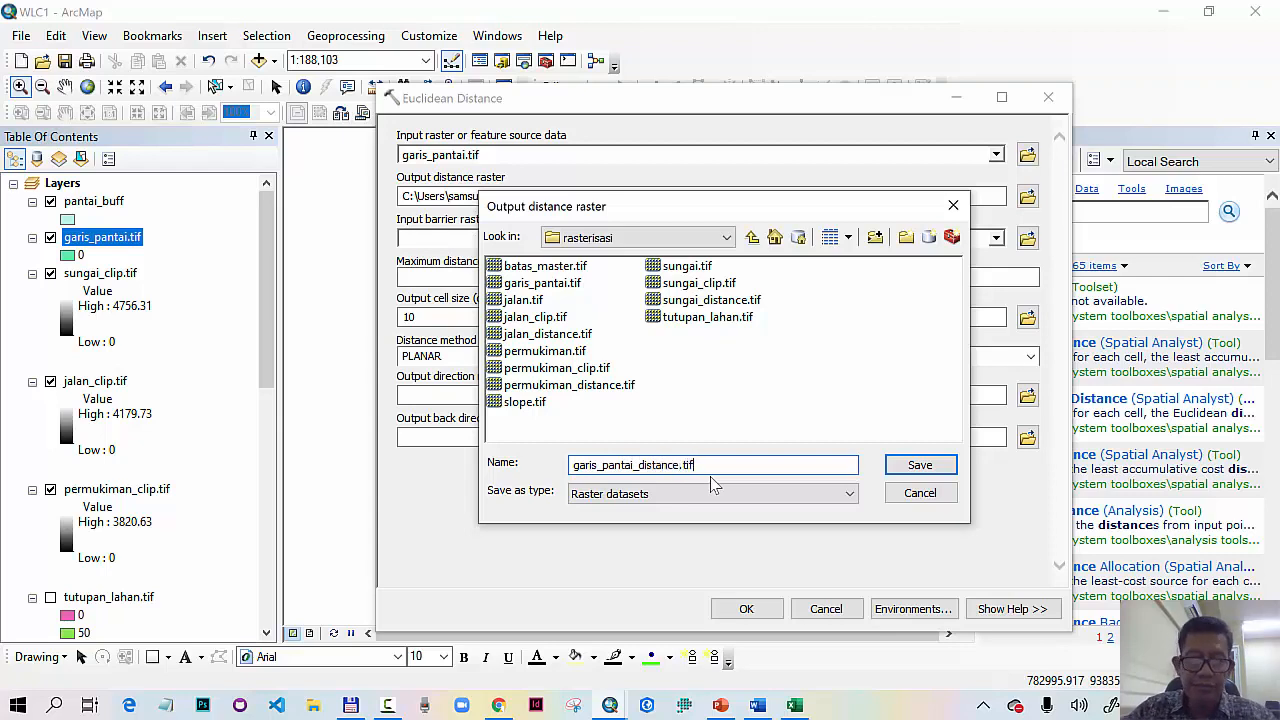
click(920, 468)
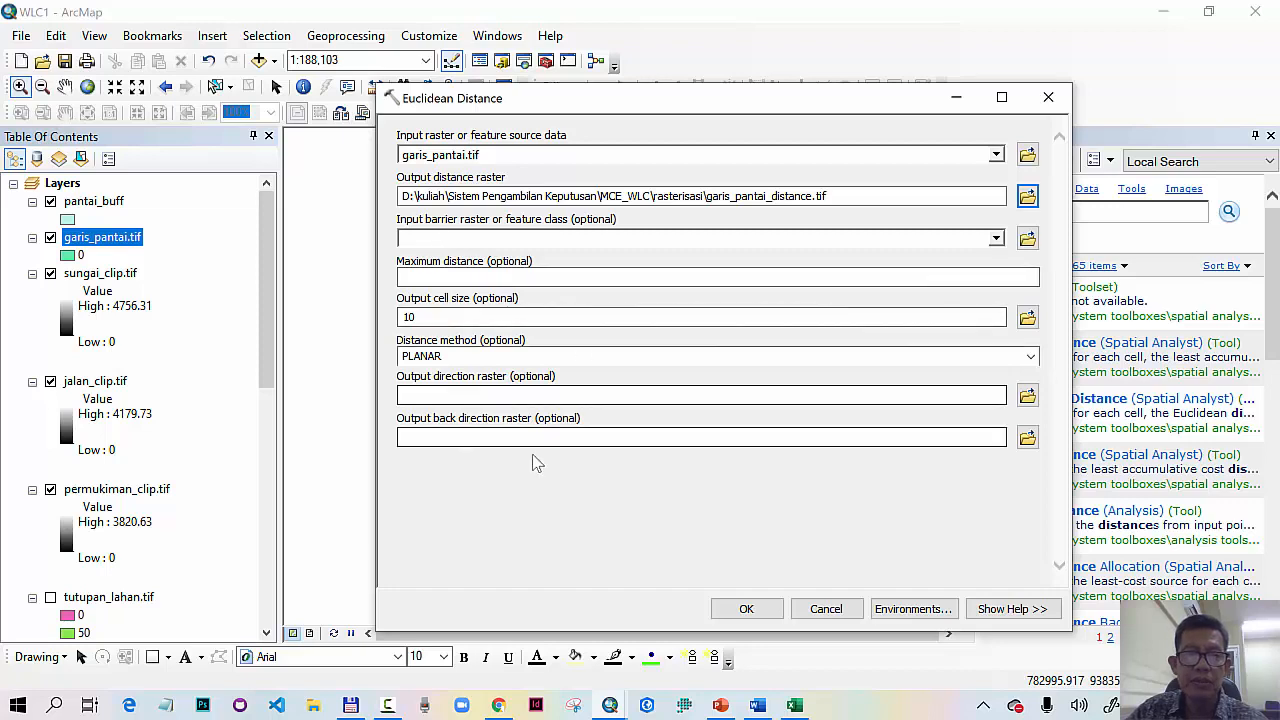
Step: Match the processing extent and snap raster to batas_master.tif and run Euclidean Distance on garis_pantai.tif
click(907, 607)
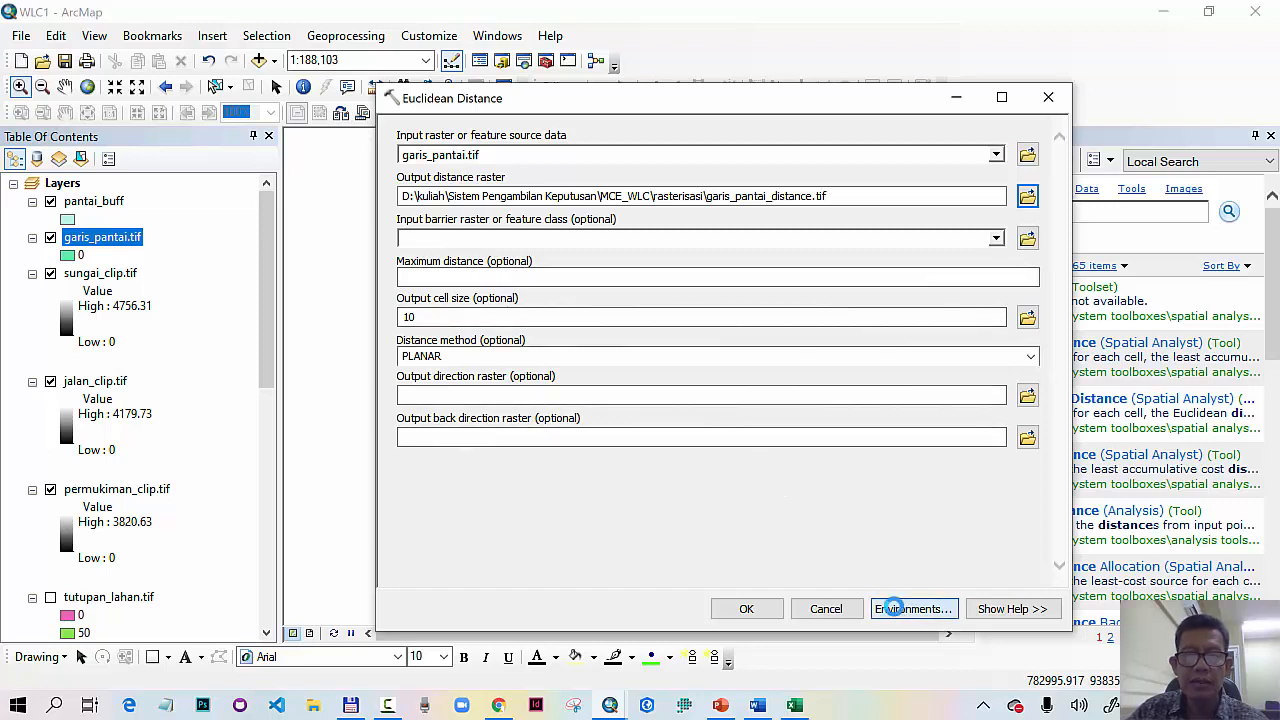
click(490, 186)
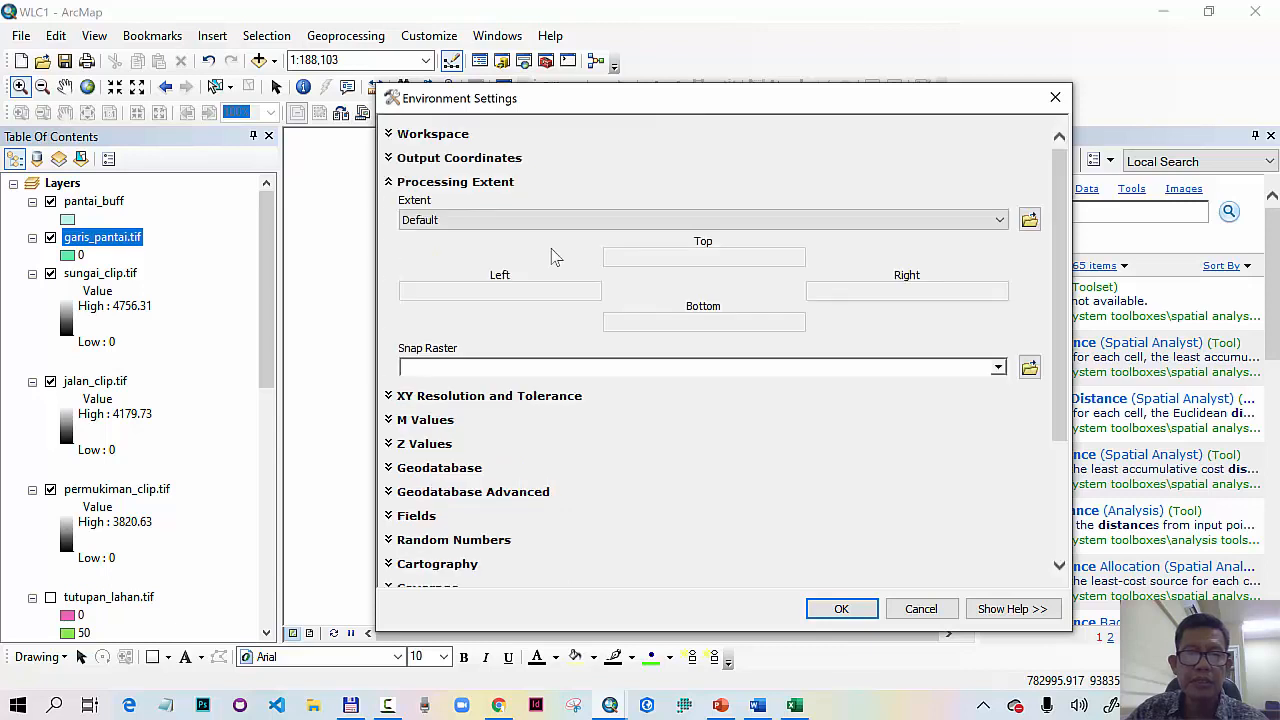
click(567, 222)
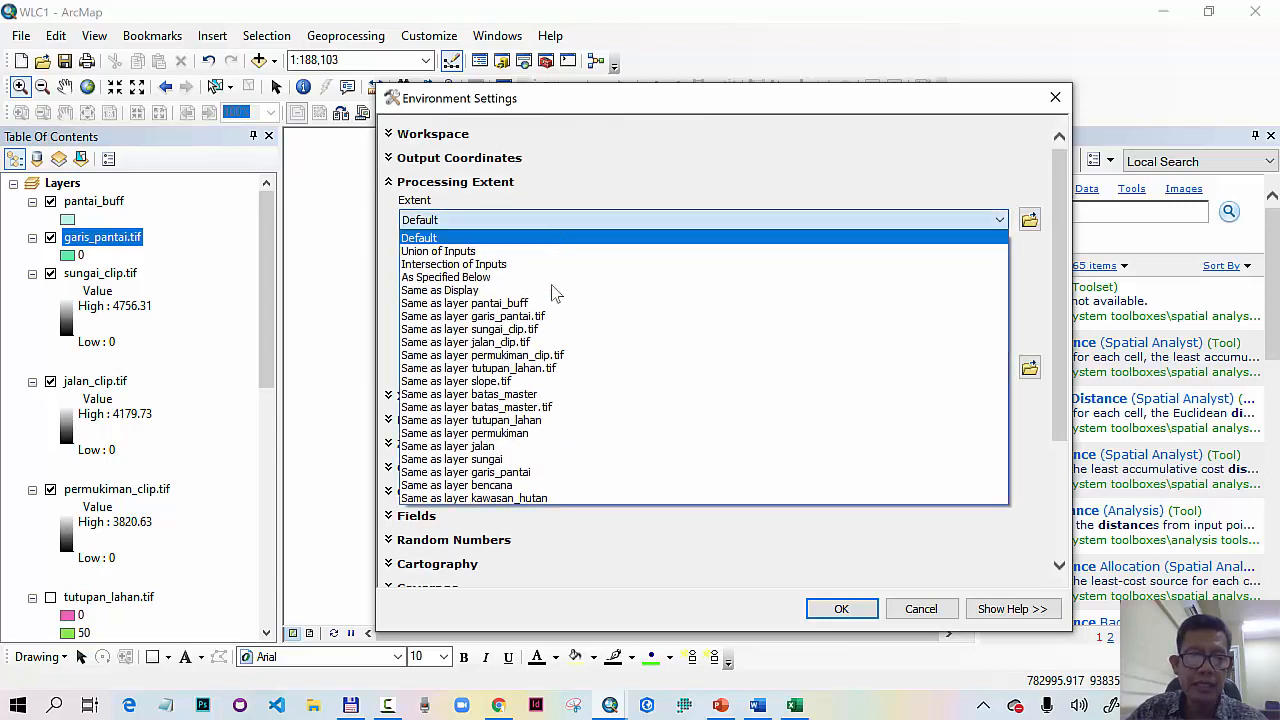
click(540, 416)
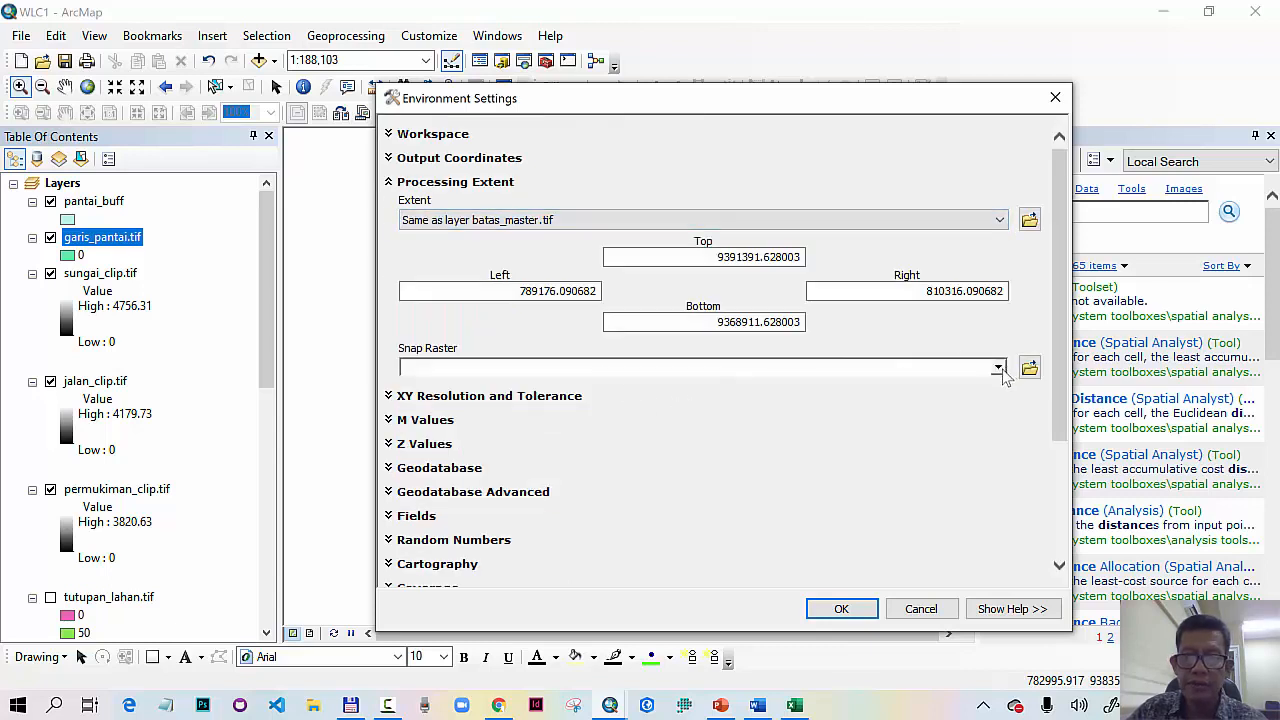
click(999, 368)
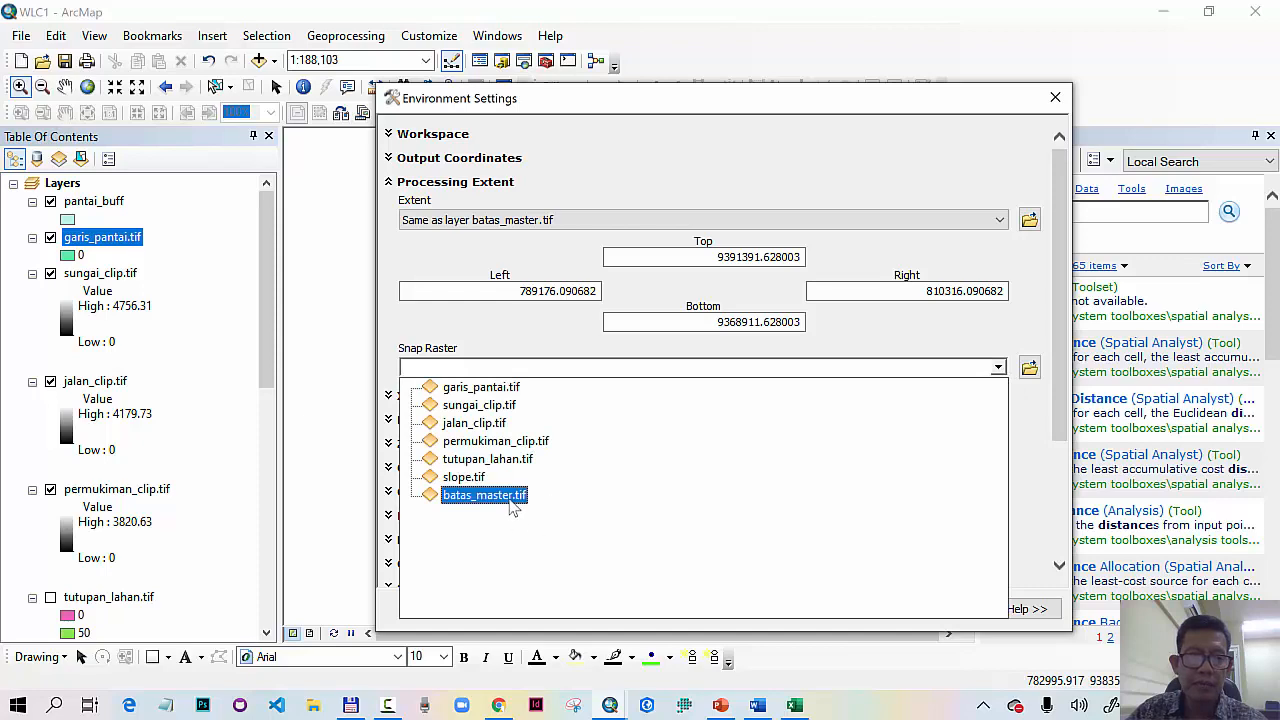
click(485, 495)
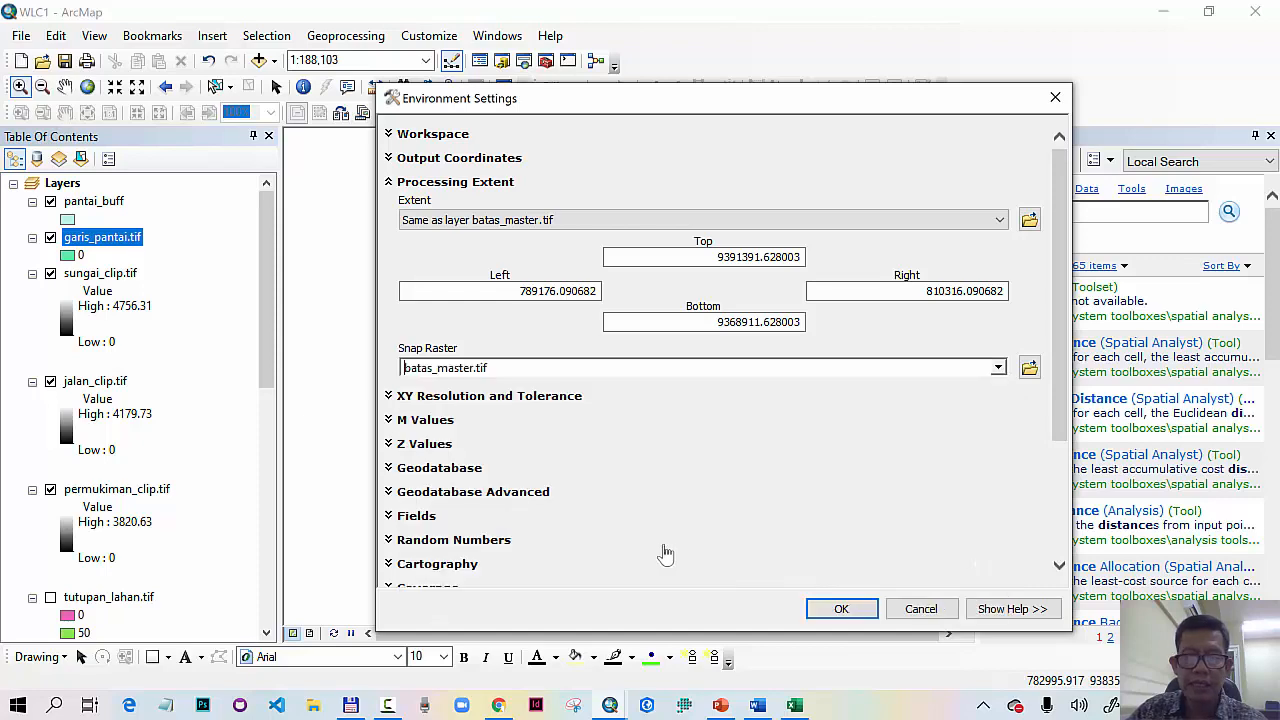
click(830, 609)
click(748, 609)
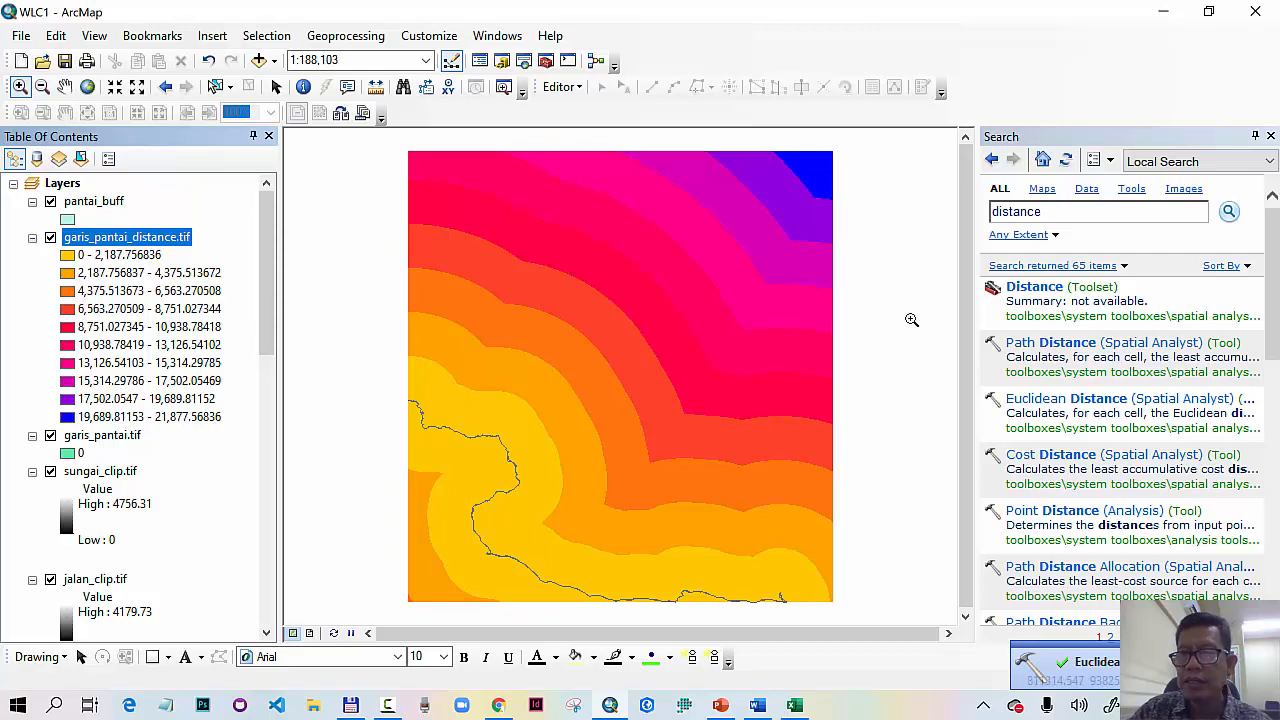
Step: Set up Extract by Mask on garis_pantai_distance.tif with batas_master as the mask and garis_pantai_clip.tif in the rasterisasi folder as output
click(545, 60)
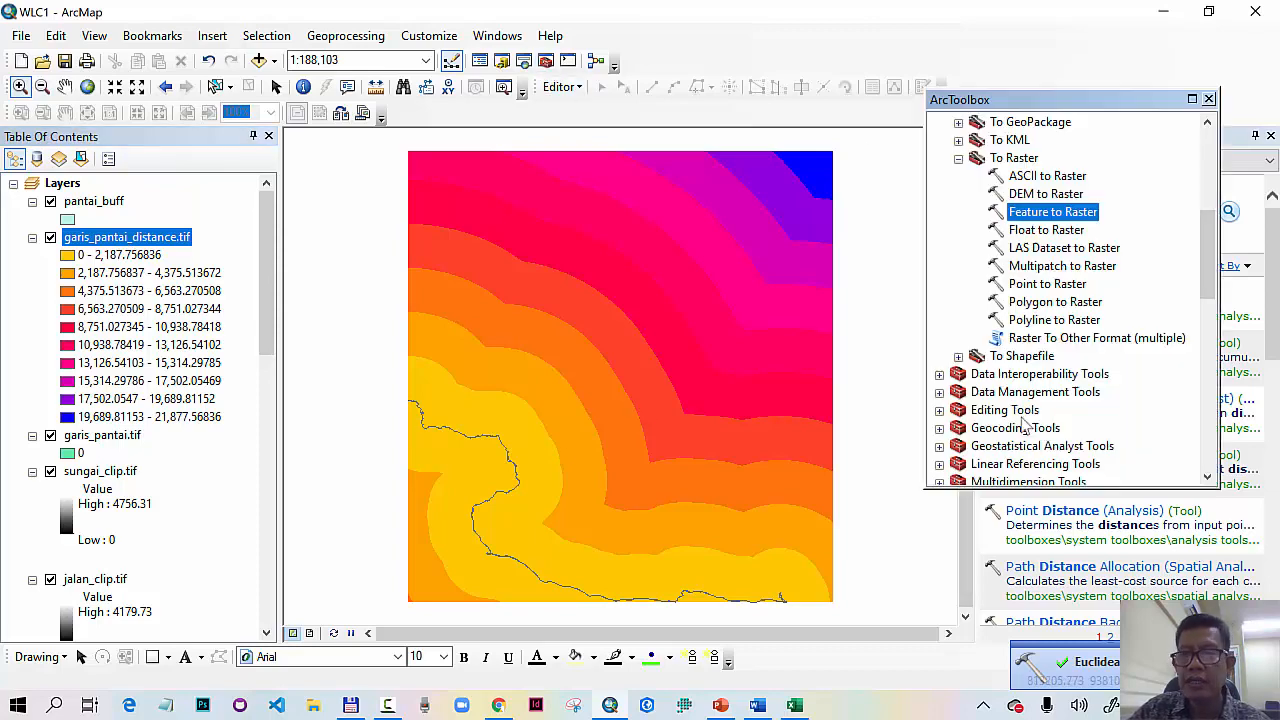
scroll(1078, 290, down, 10)
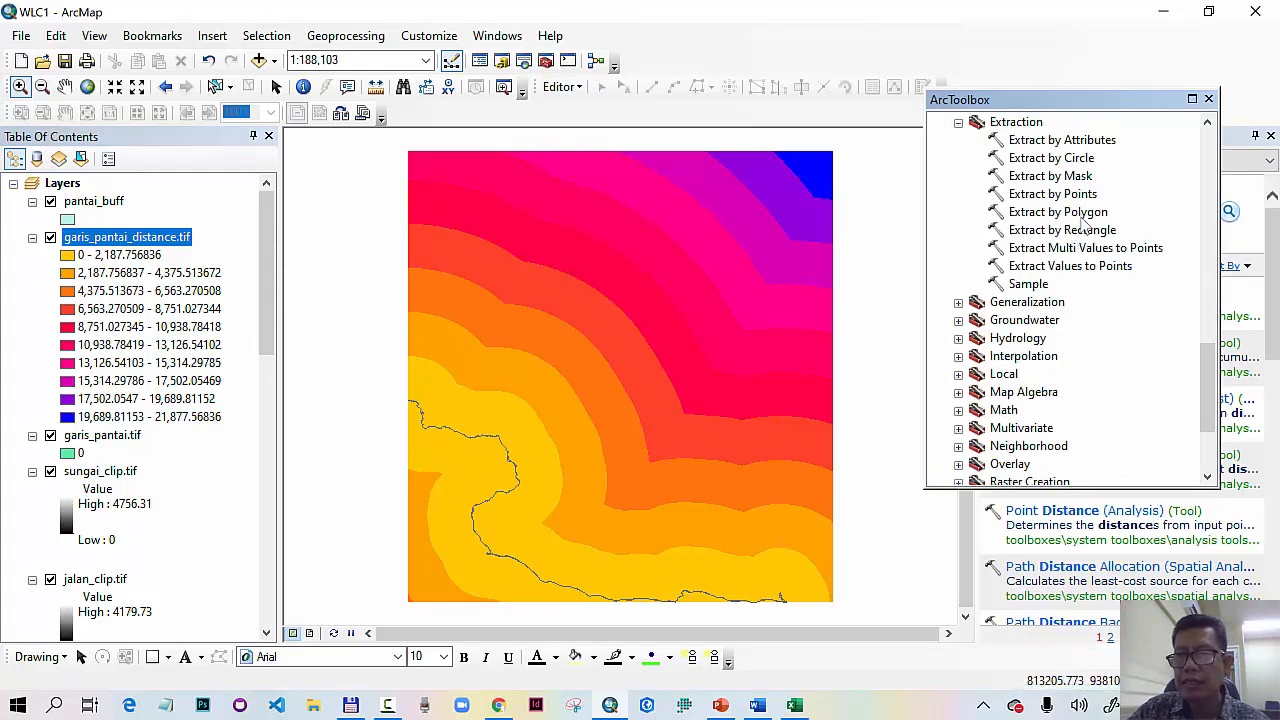
double_click(1074, 178)
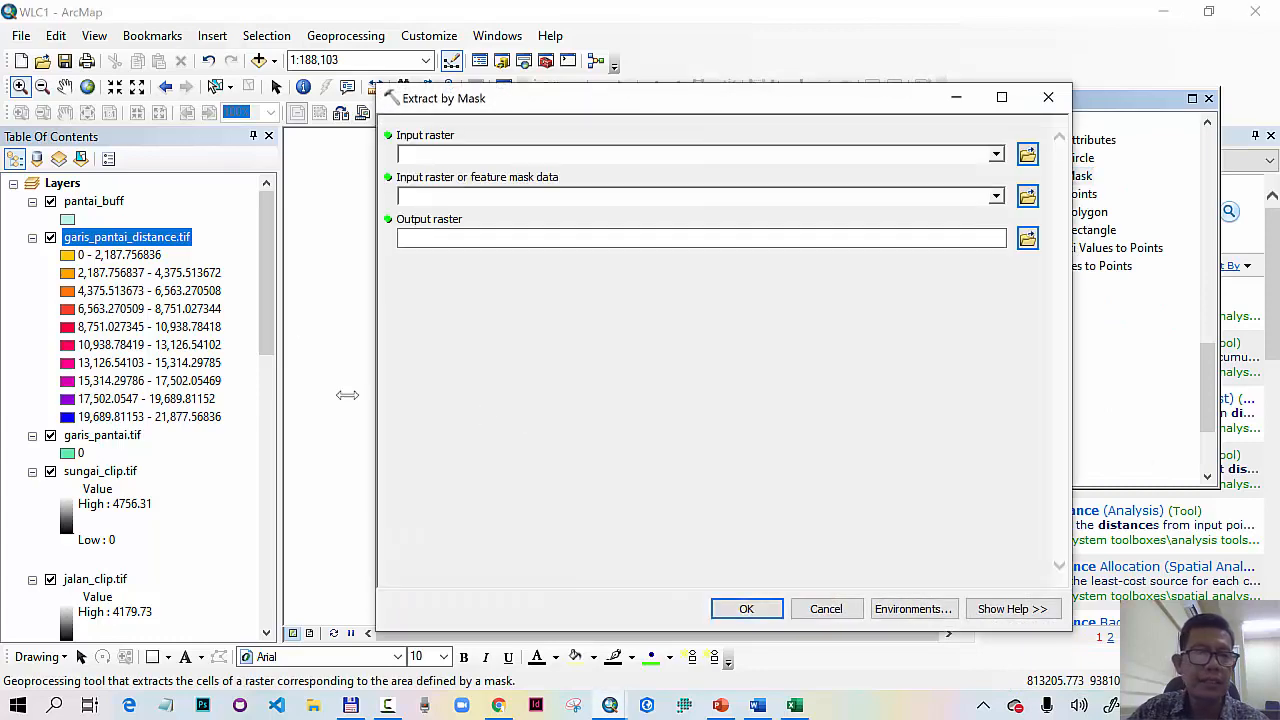
drag(167, 246, 426, 158)
click(996, 196)
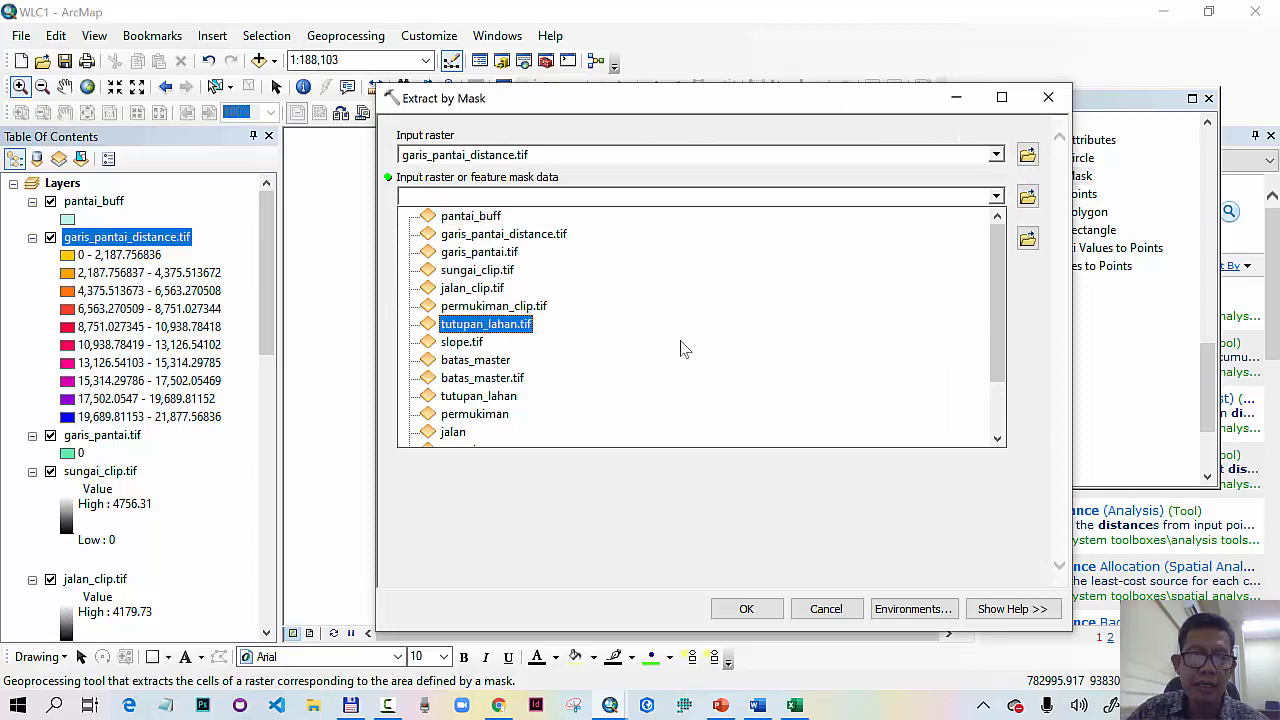
click(512, 364)
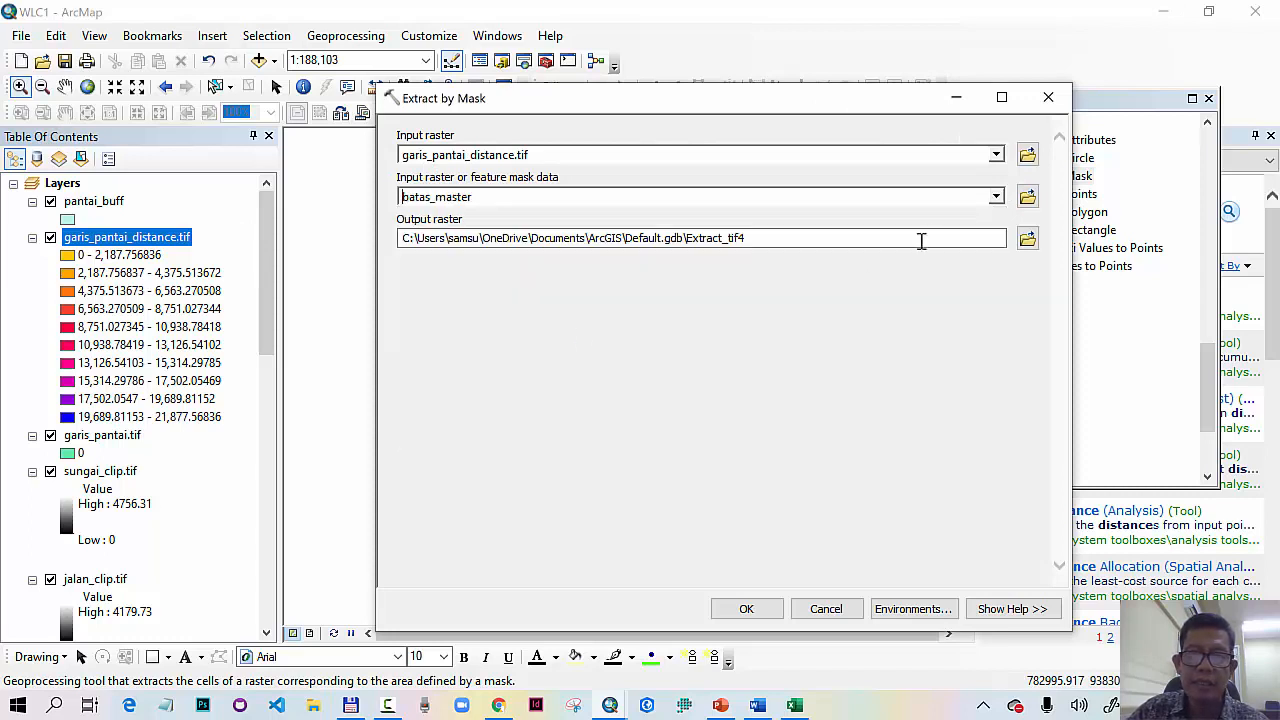
click(1028, 241)
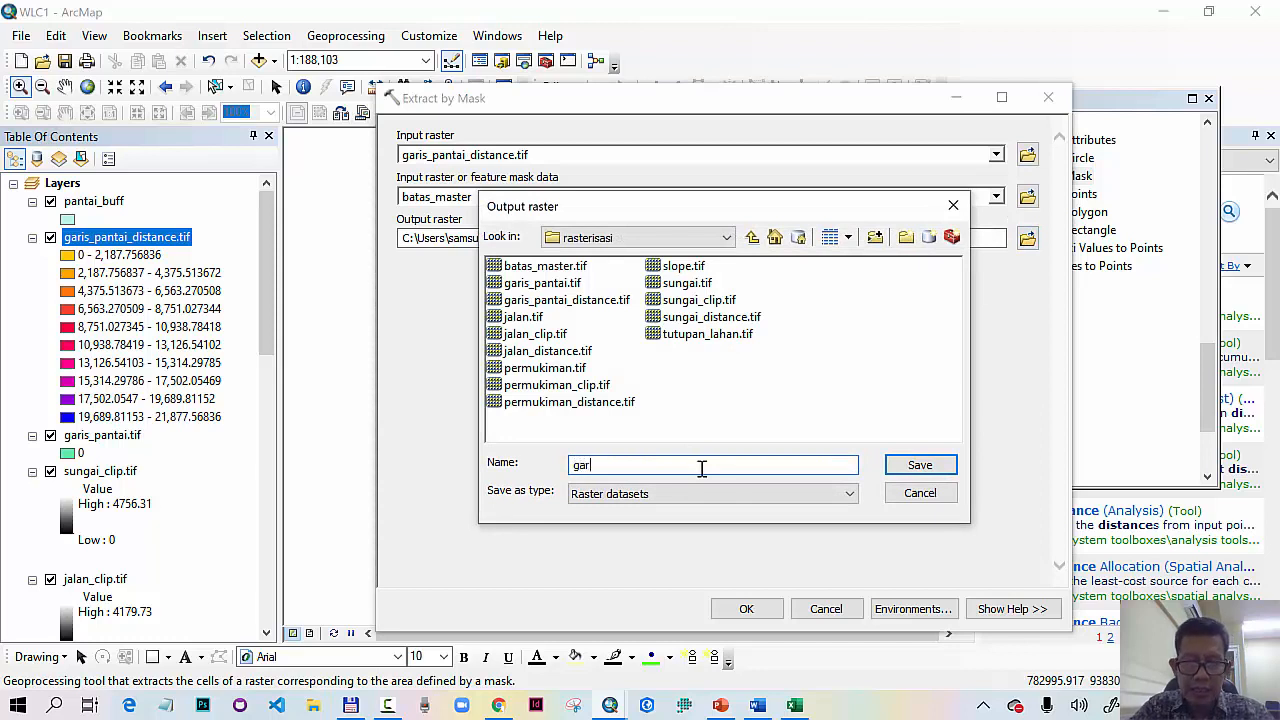
text(garis_pantai_clip.tif)
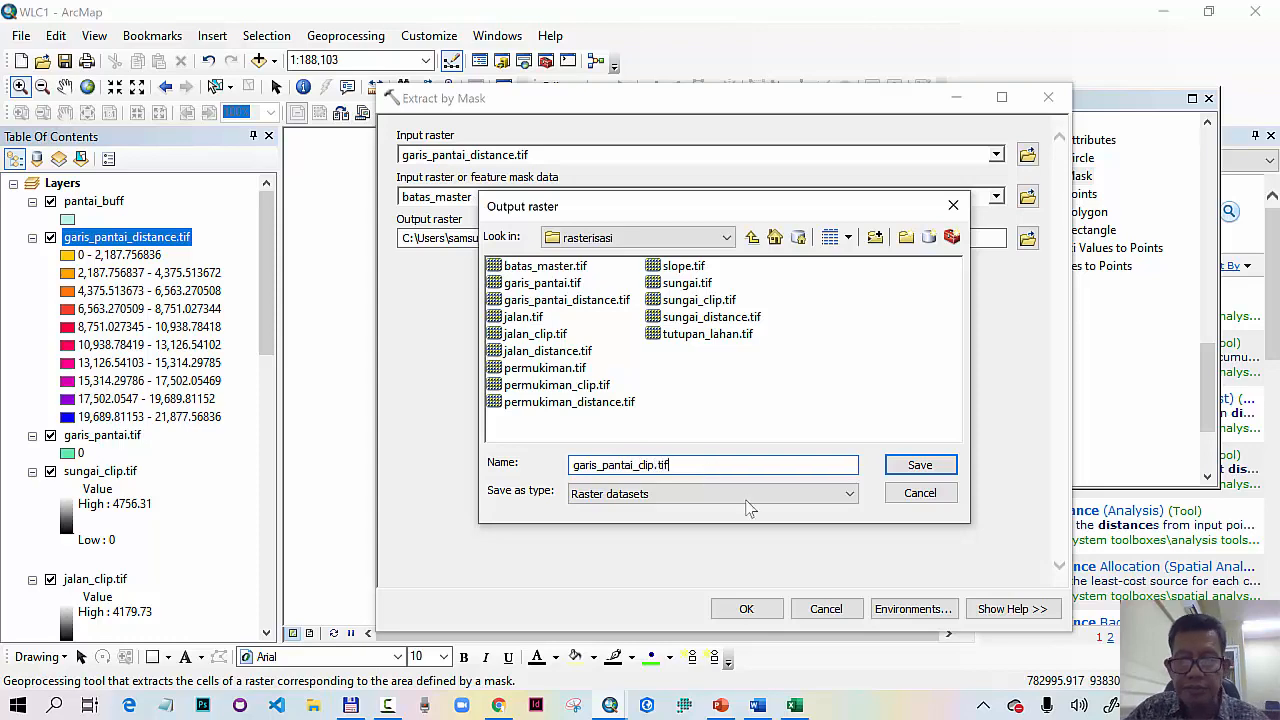
click(908, 464)
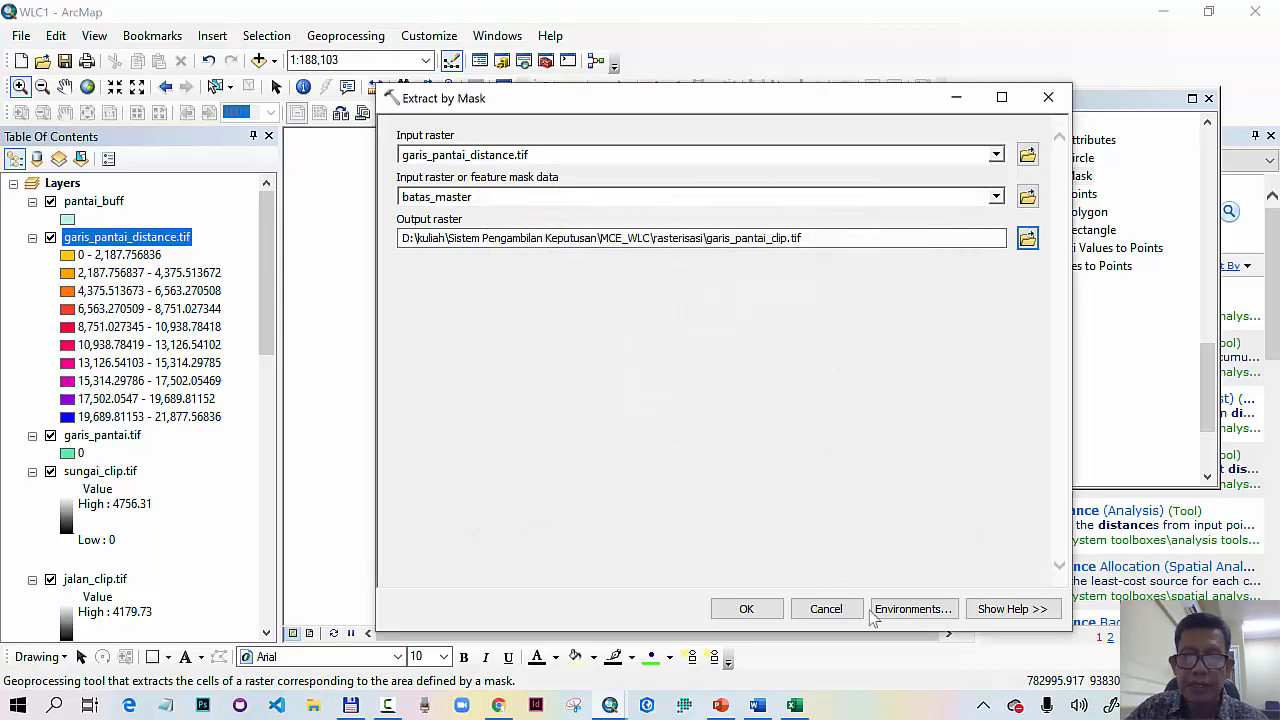
Step: Set the extent and snap raster to batas_master.tif and run Extract by Mask on garis_pantai_distance.tif
click(912, 609)
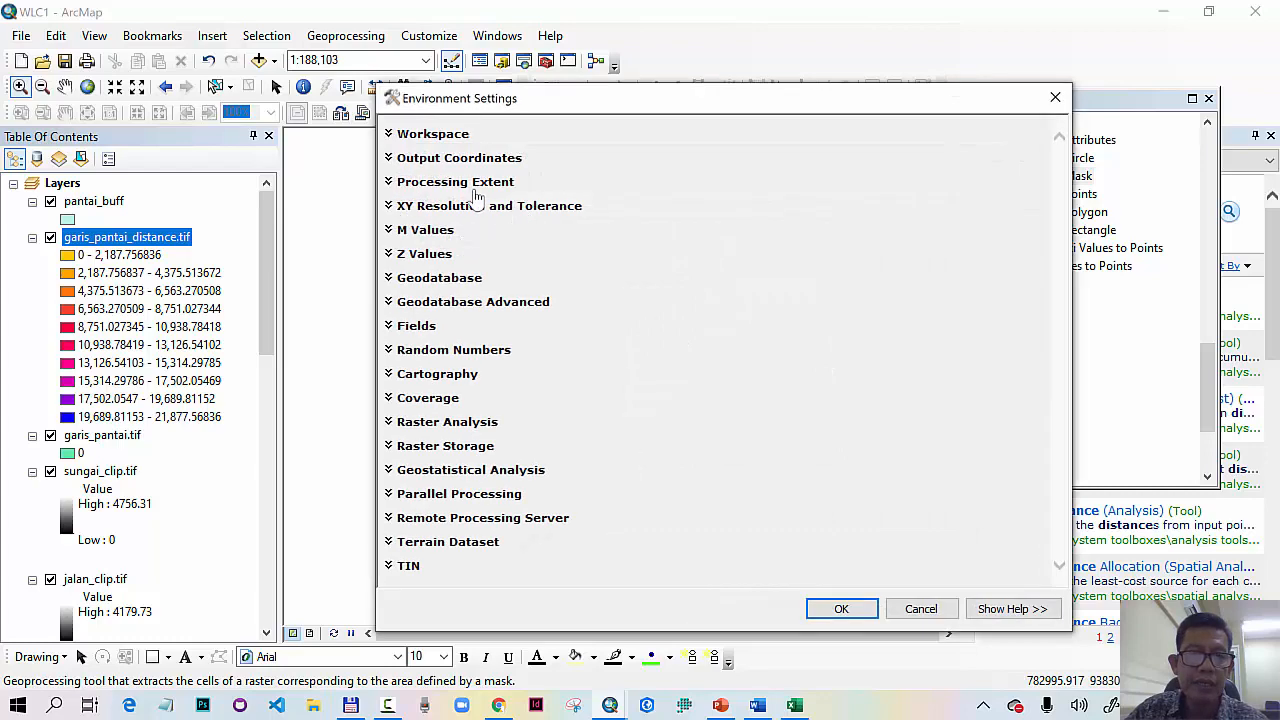
click(476, 185)
click(484, 219)
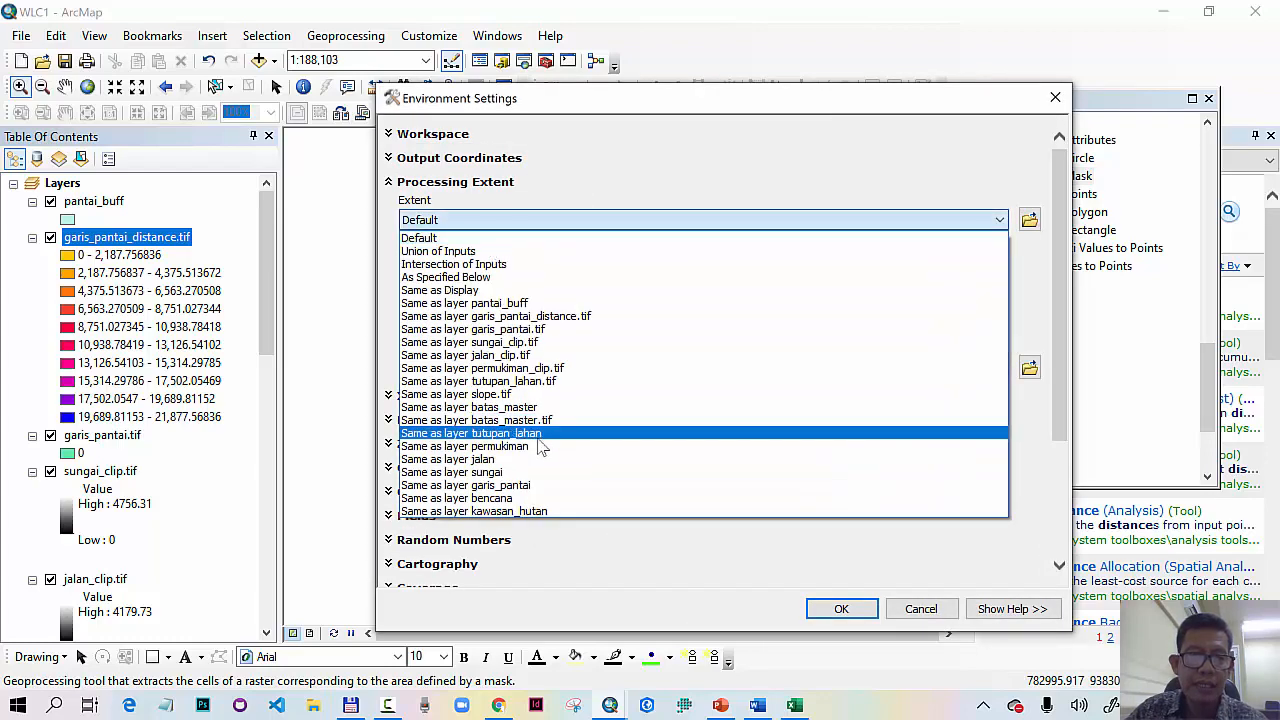
click(540, 420)
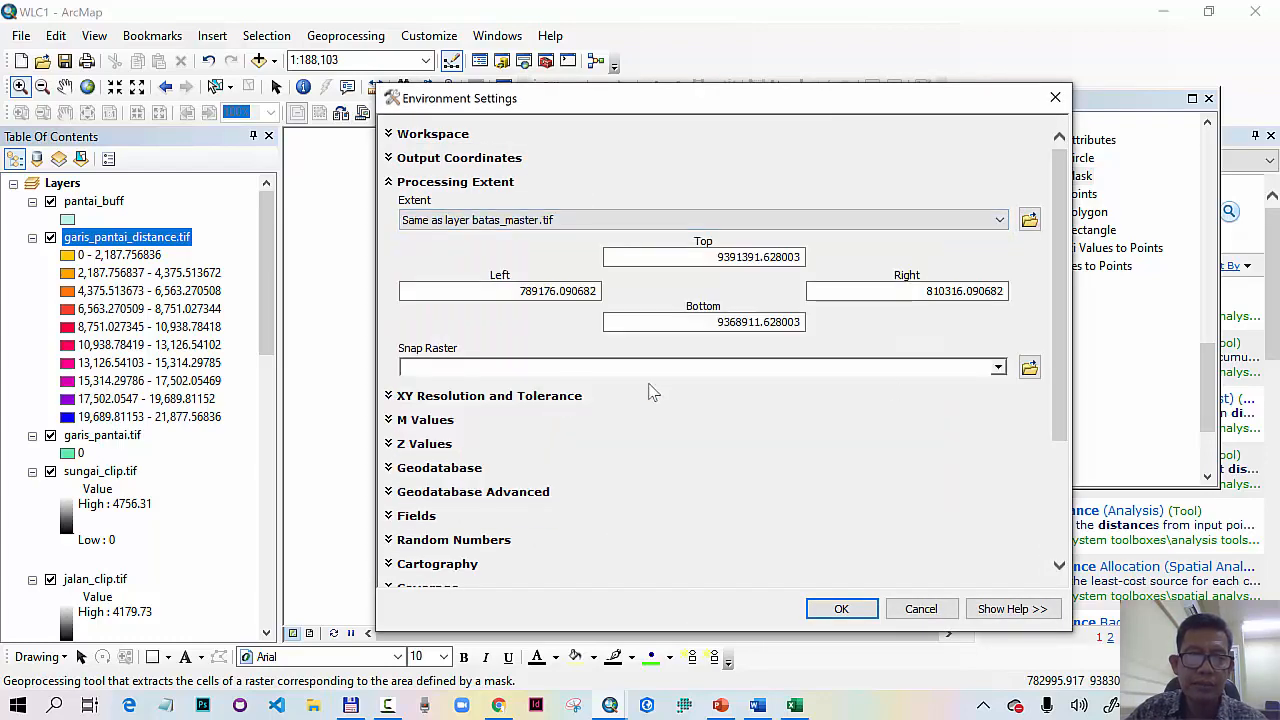
click(998, 367)
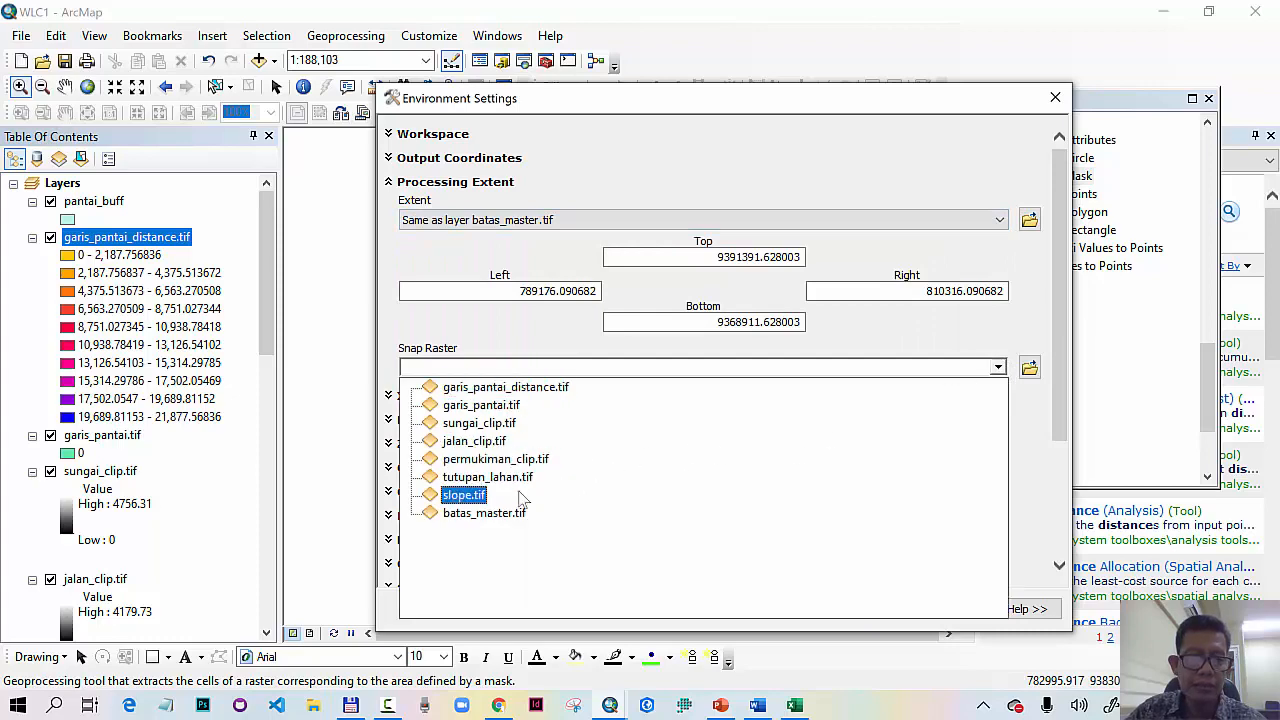
click(490, 513)
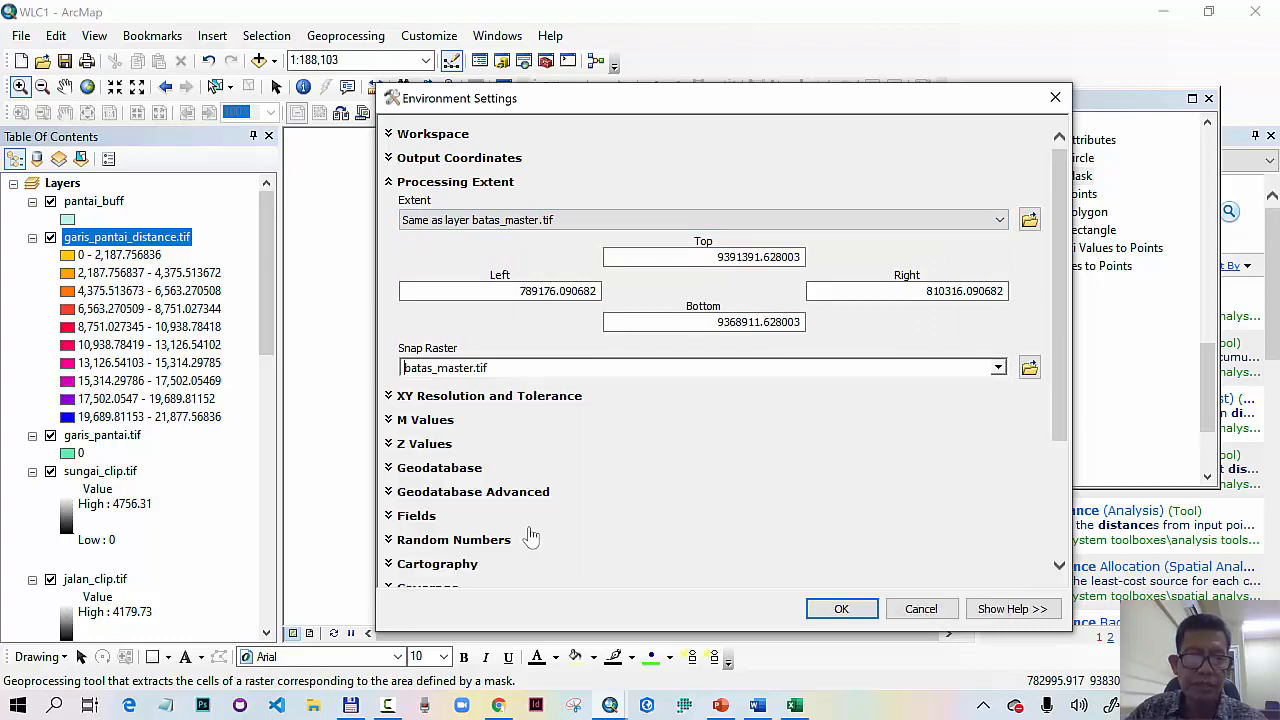
click(838, 608)
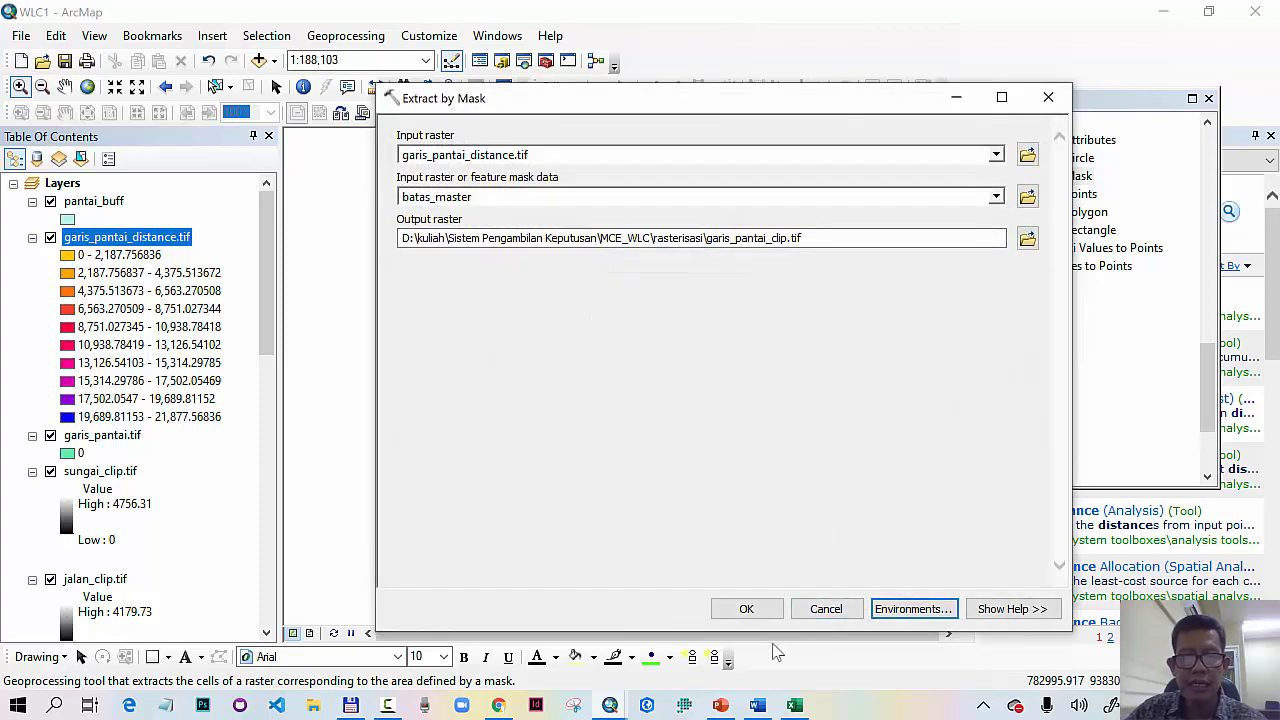
click(746, 609)
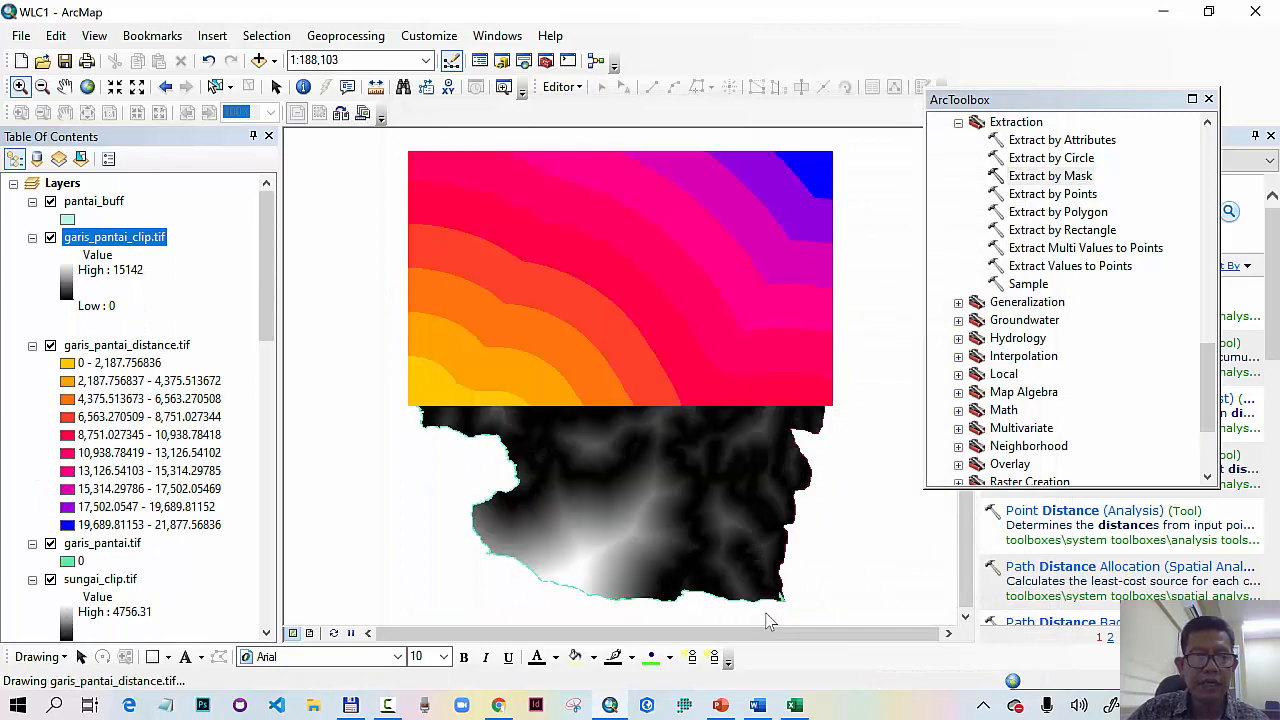
Step: Remove the pantai_buff layer from the map
click(100, 201)
right_click(118, 202)
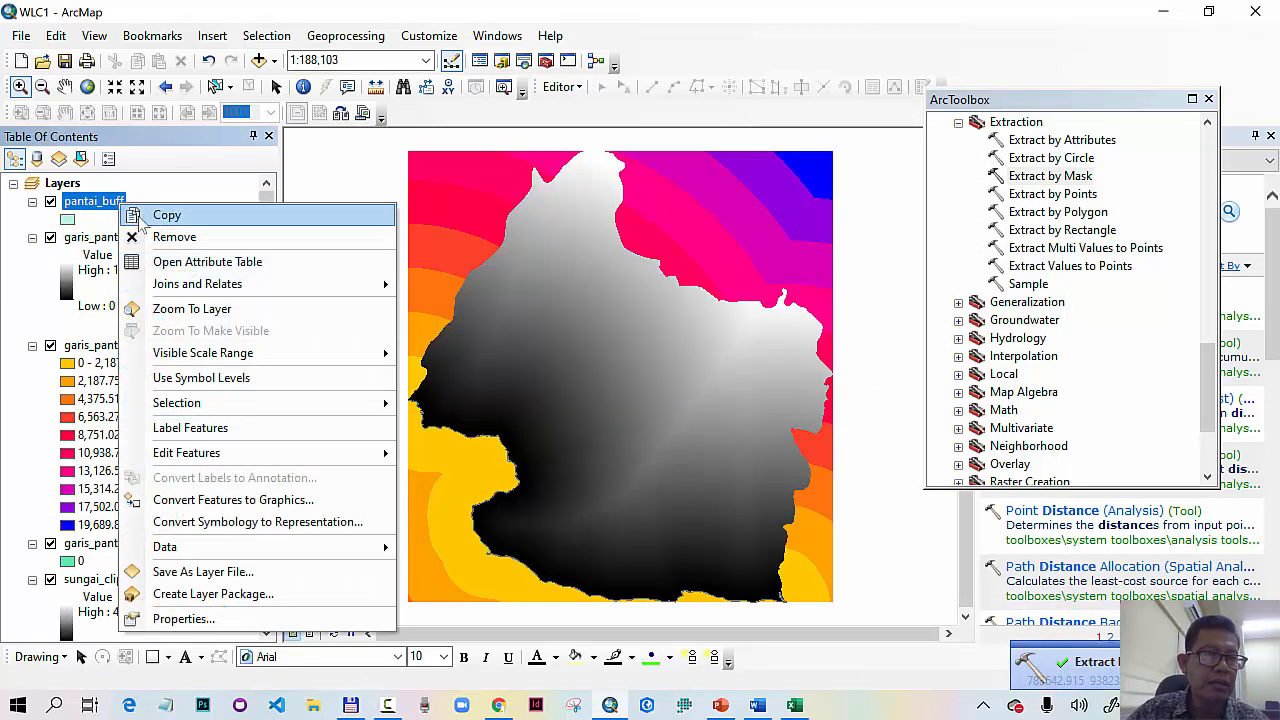
click(160, 238)
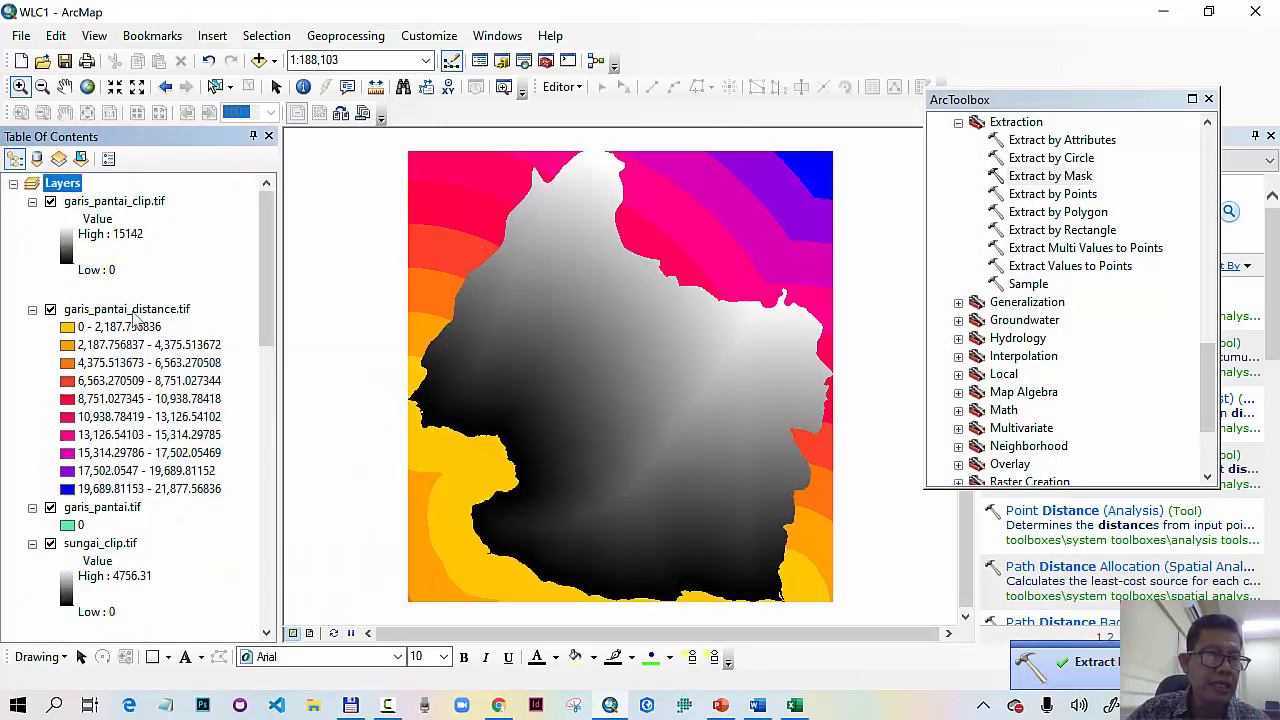
Step: Remove the garis_pantai_distance.tif and garis_pantai.tif layers from the map
click(136, 312)
right_click(166, 311)
click(185, 350)
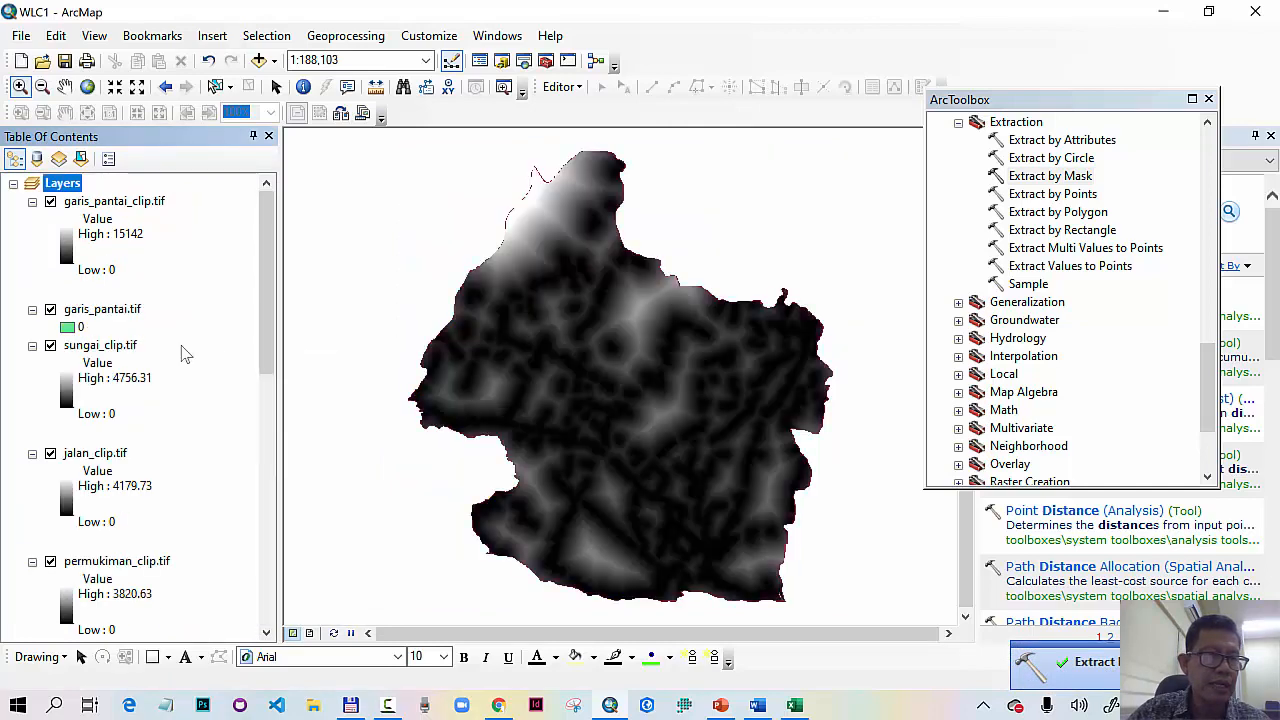
click(135, 312)
right_click(134, 312)
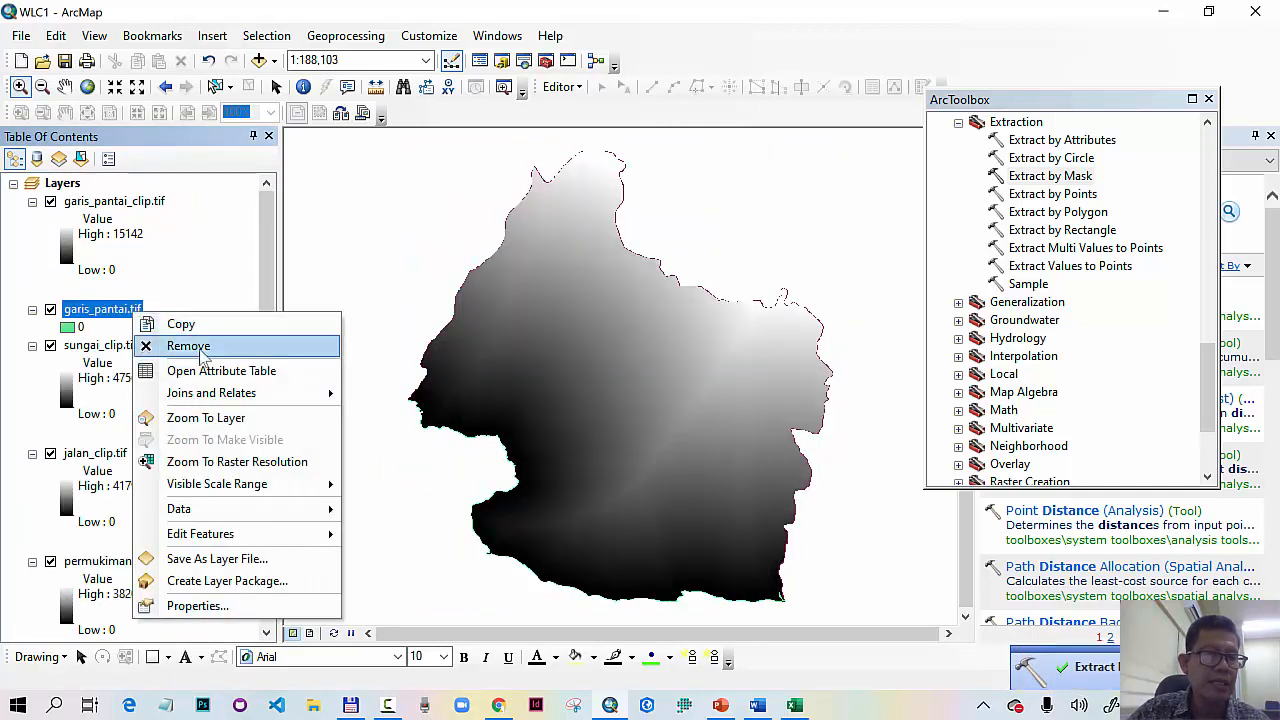
click(190, 346)
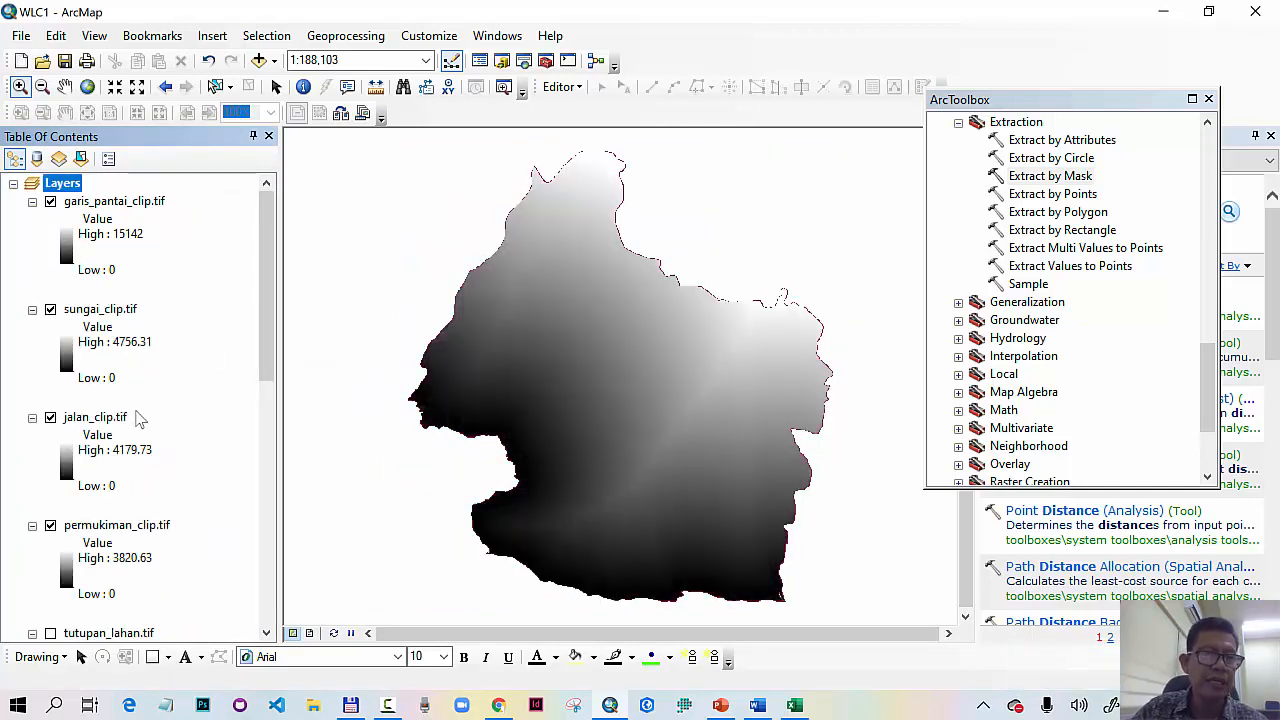
Step: Turn off the display of the sungai vector layer
drag(265, 297, 273, 495)
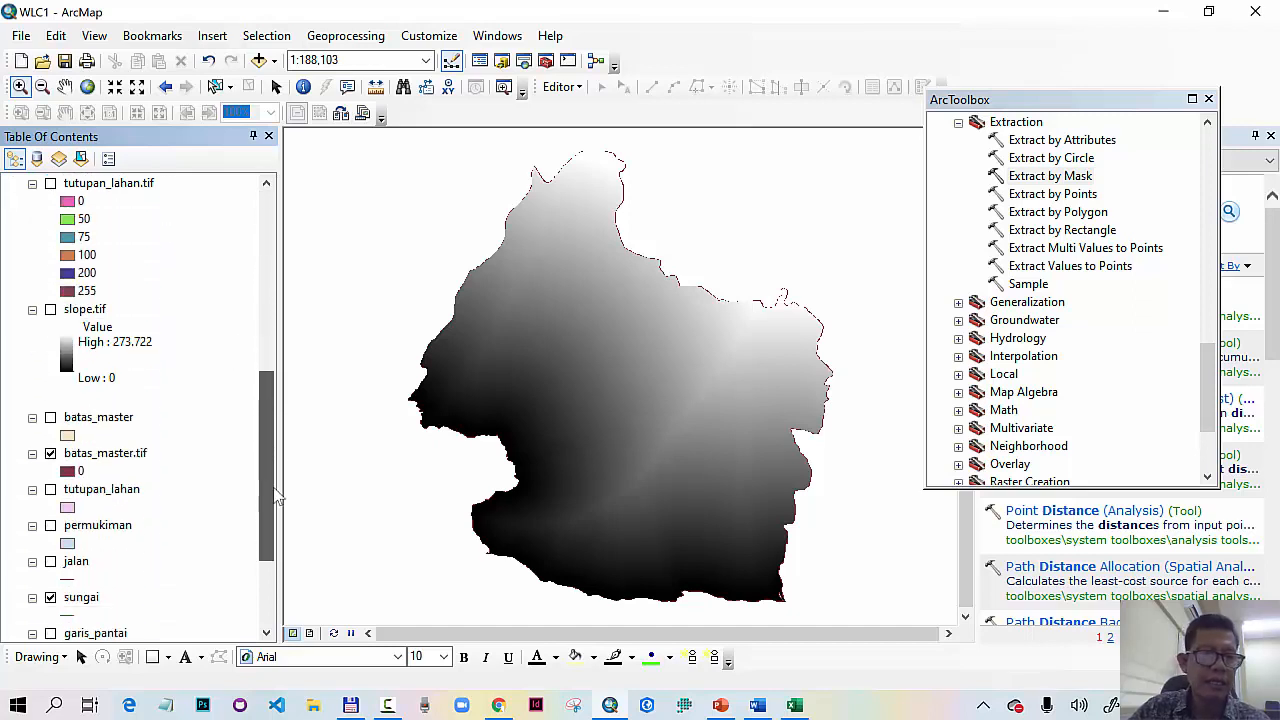
scroll(270, 497, down, 4)
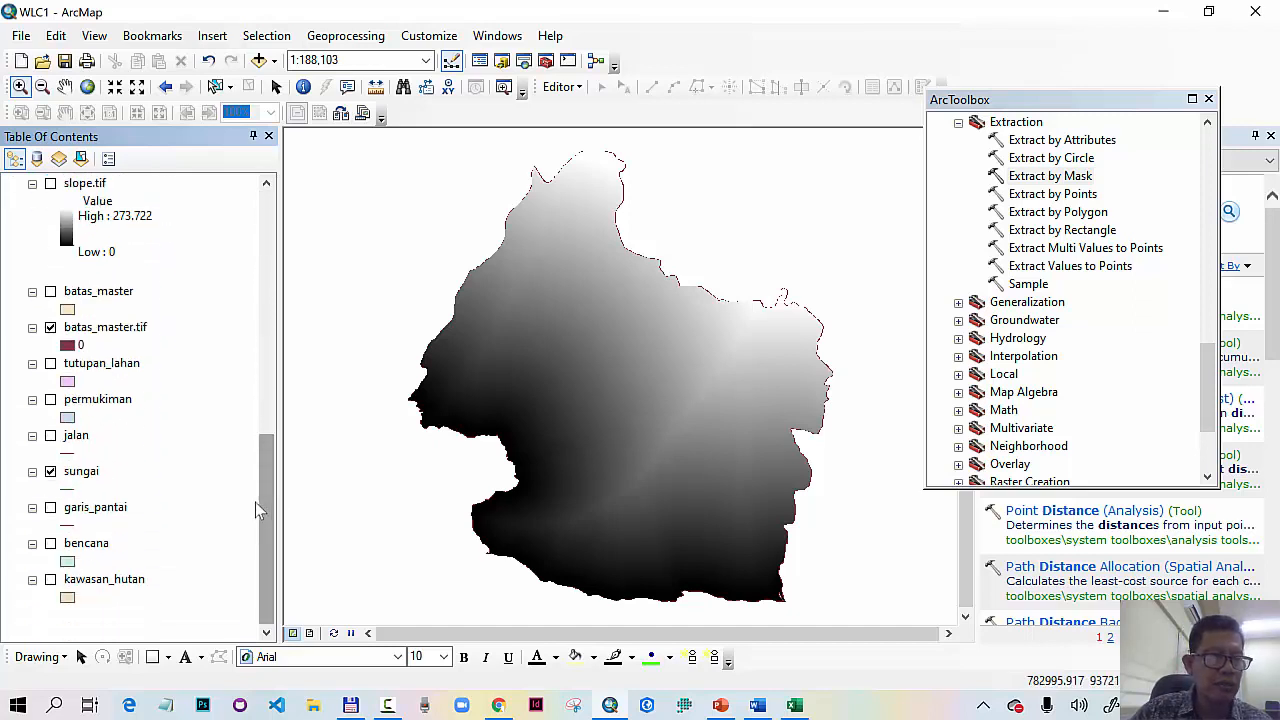
click(50, 471)
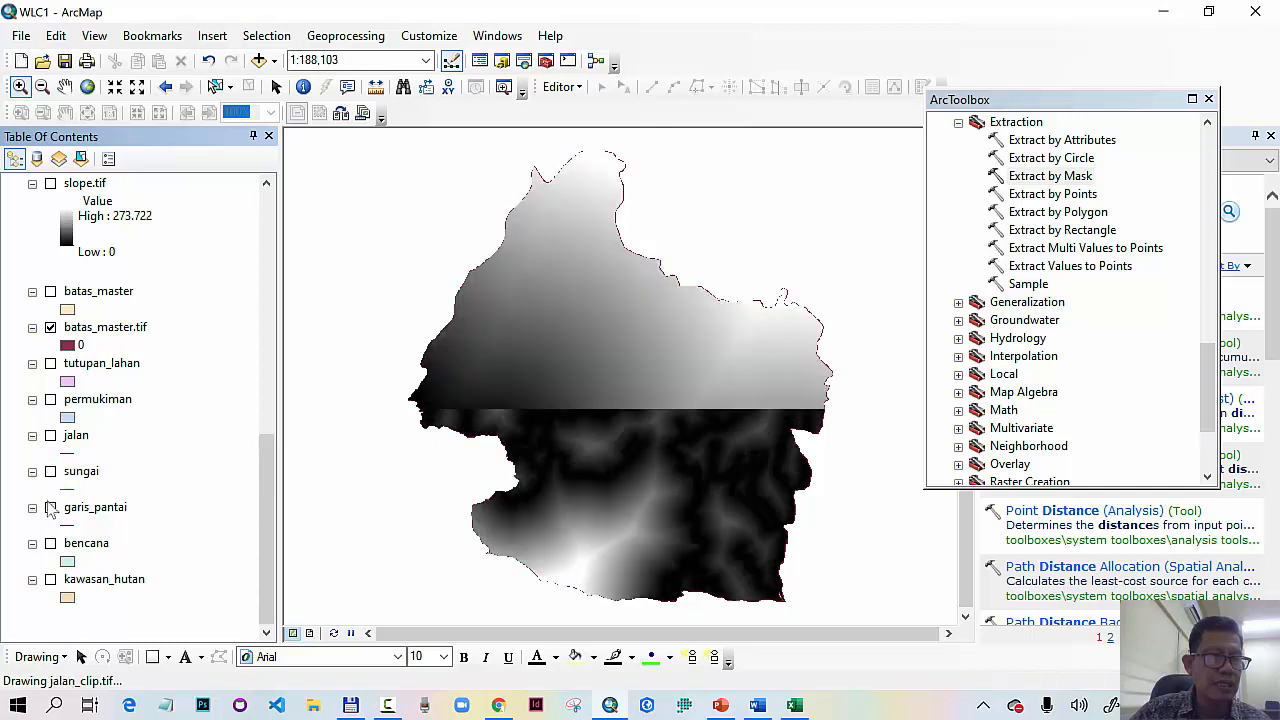
click(49, 506)
click(49, 506)
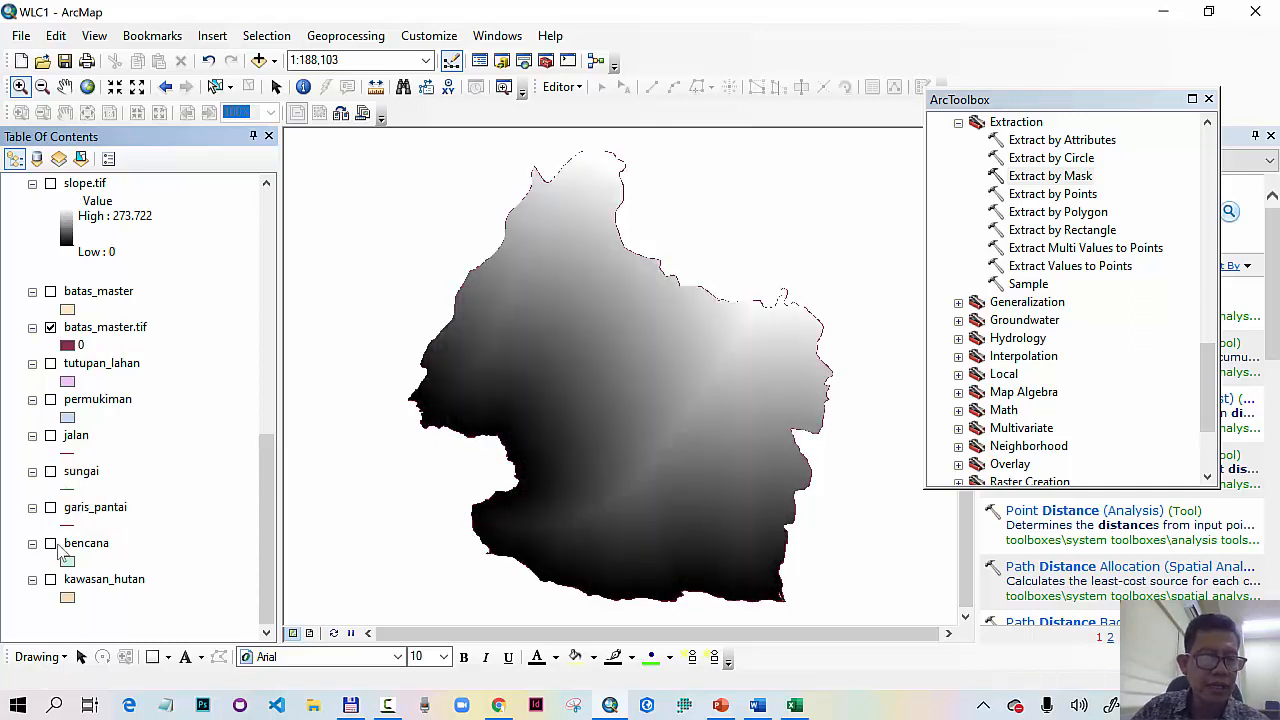
Step: Show the bencana layer and examine its attribute table, highlighting the Tidak Berpotensi record, then close the table and clear the selection
click(50, 543)
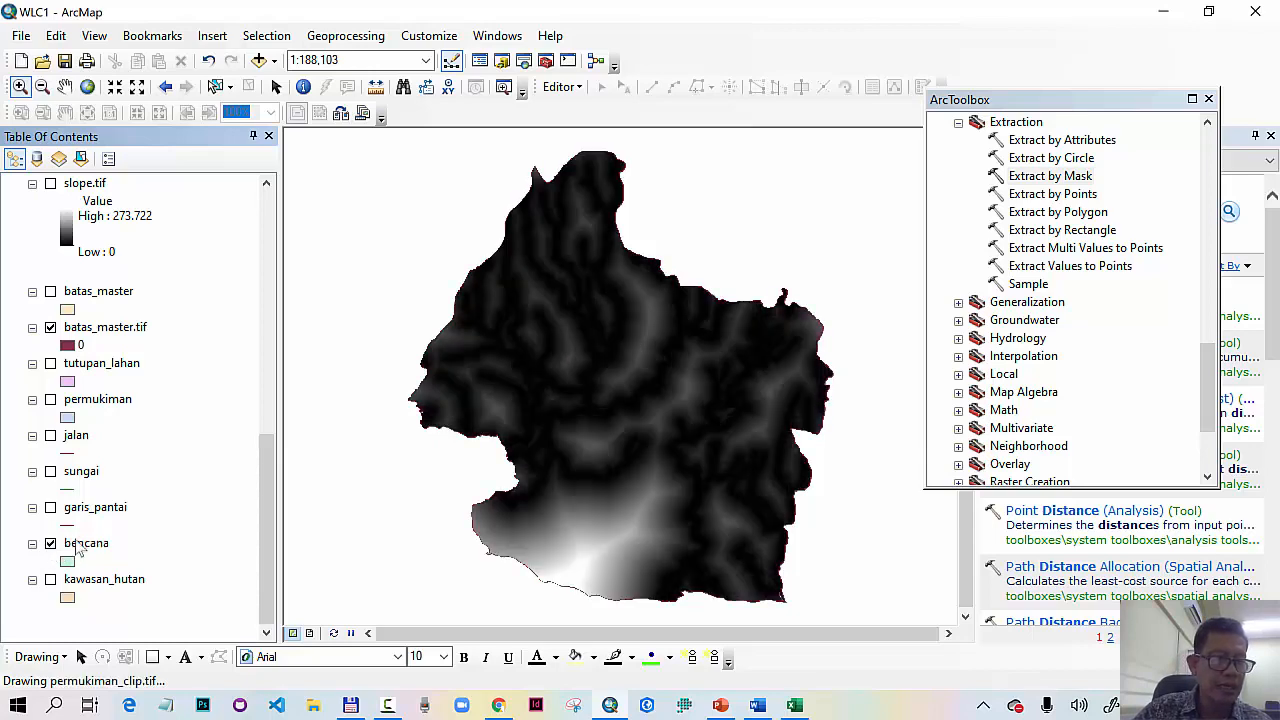
right_click(84, 543)
click(150, 168)
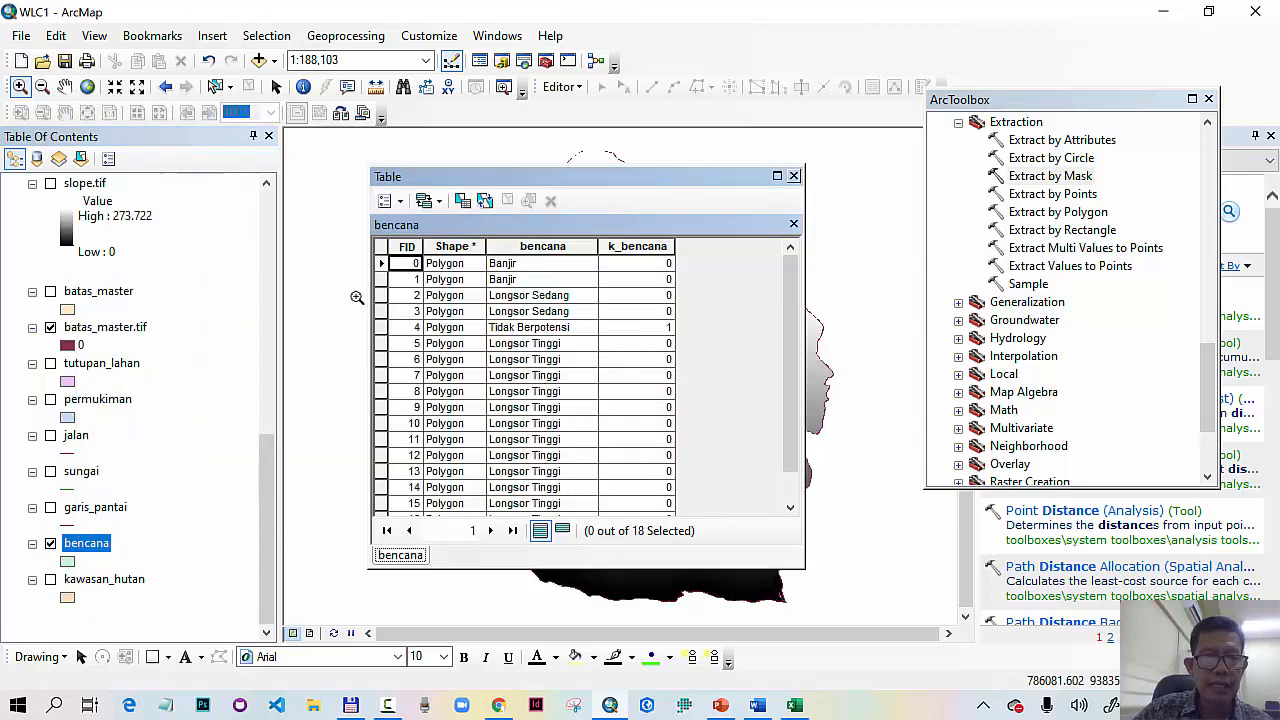
scroll(660, 410, down, 1)
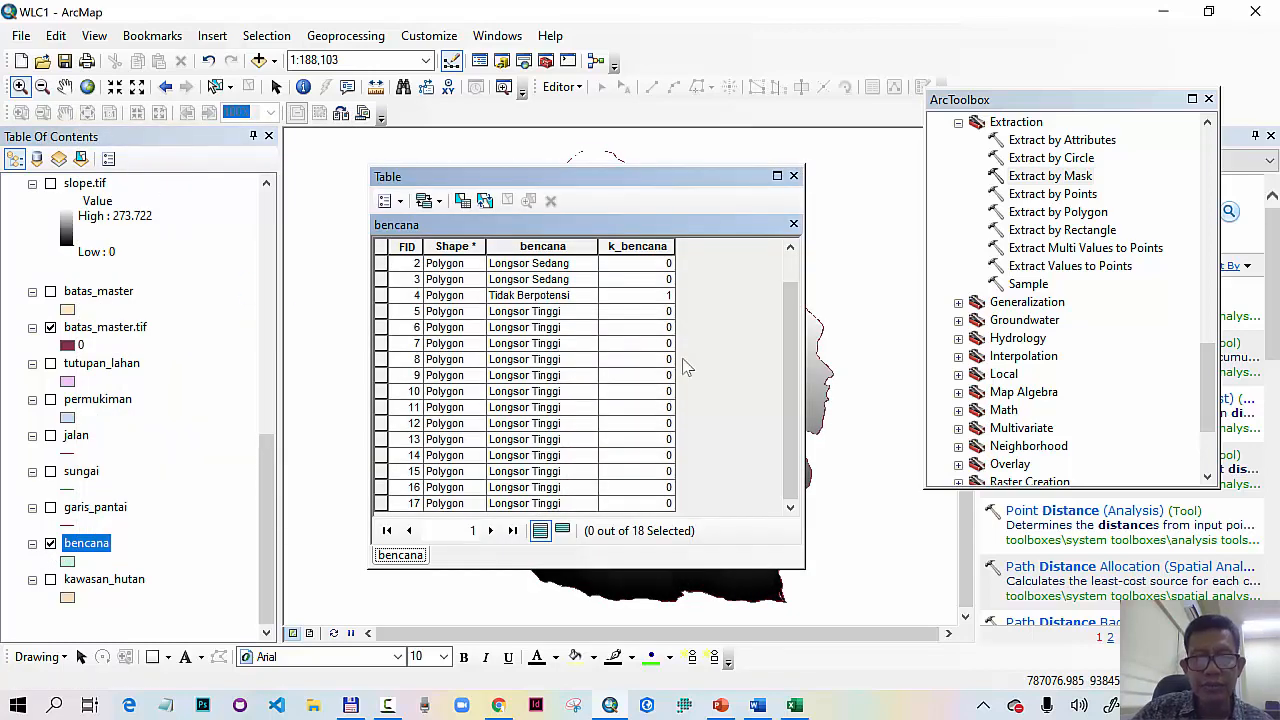
scroll(684, 368, up, 1)
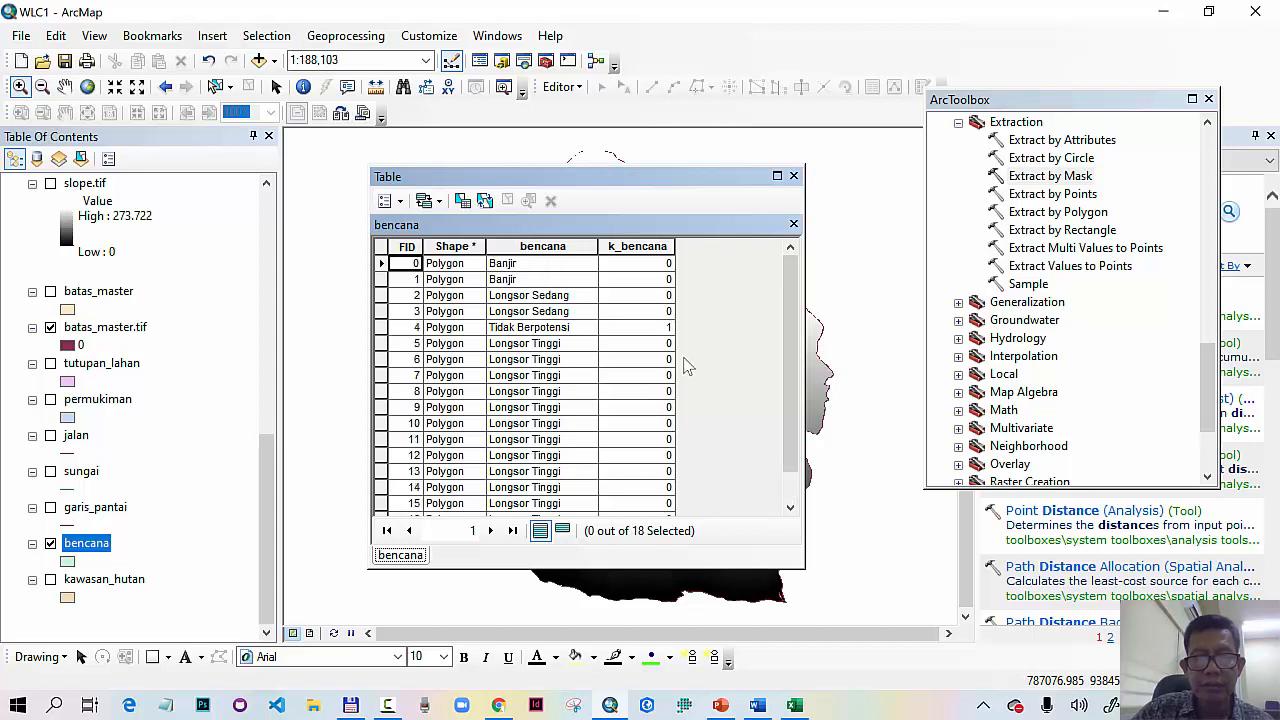
click(381, 330)
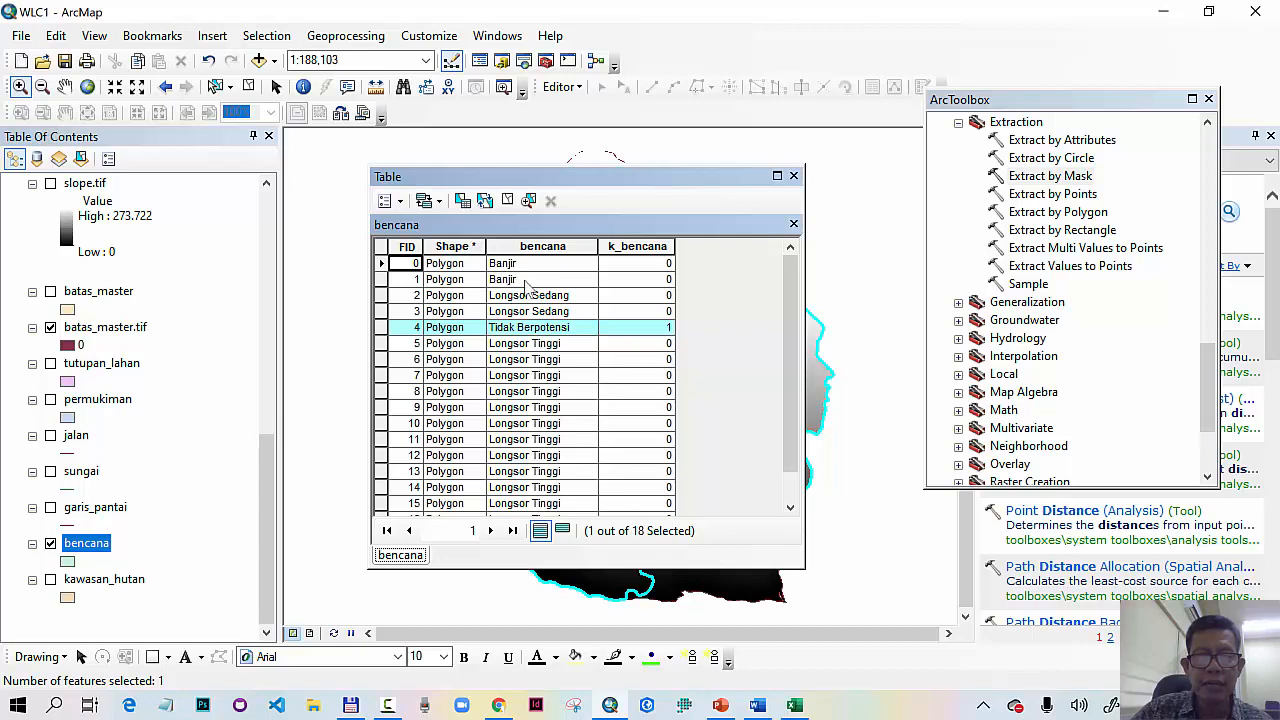
scroll(570, 440, down, 1)
scroll(585, 435, up, 1)
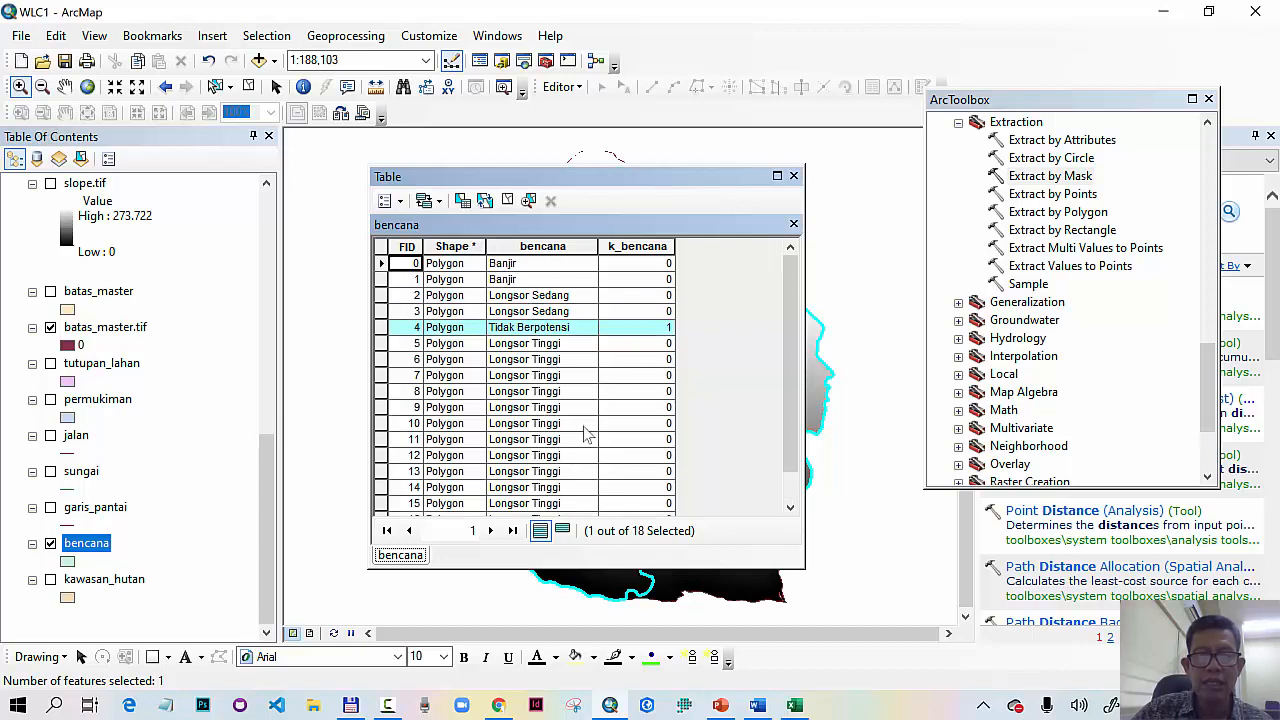
click(793, 175)
click(250, 88)
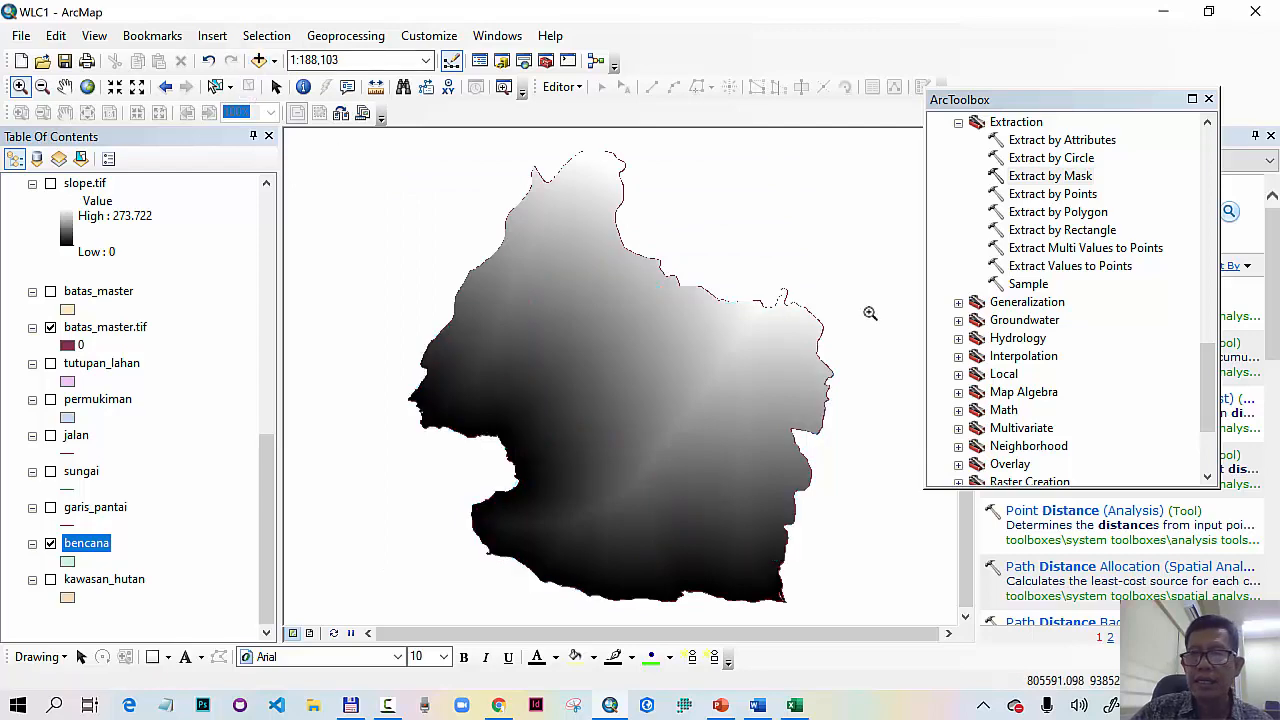
Step: Set up Feature to Raster on bencana with field k_bencana, output bencana.tif in the rasterisasi folder and cell size 10
scroll(1043, 290, up, 8)
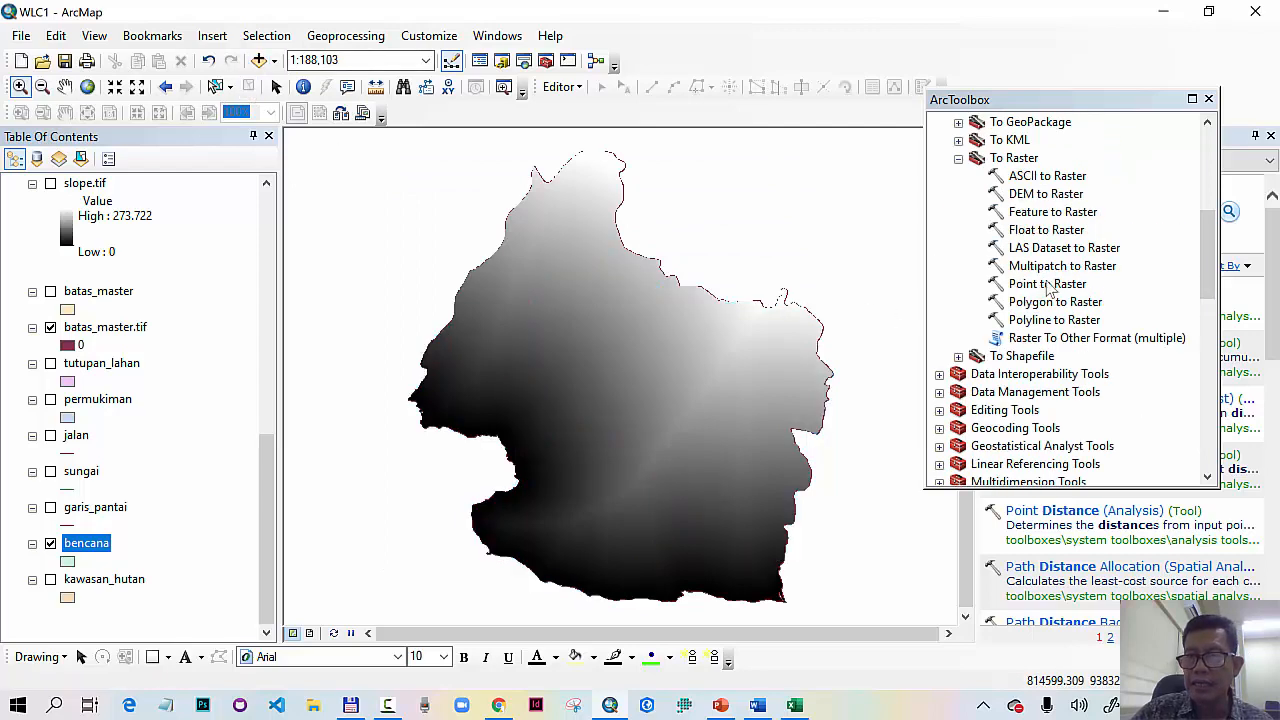
double_click(1049, 216)
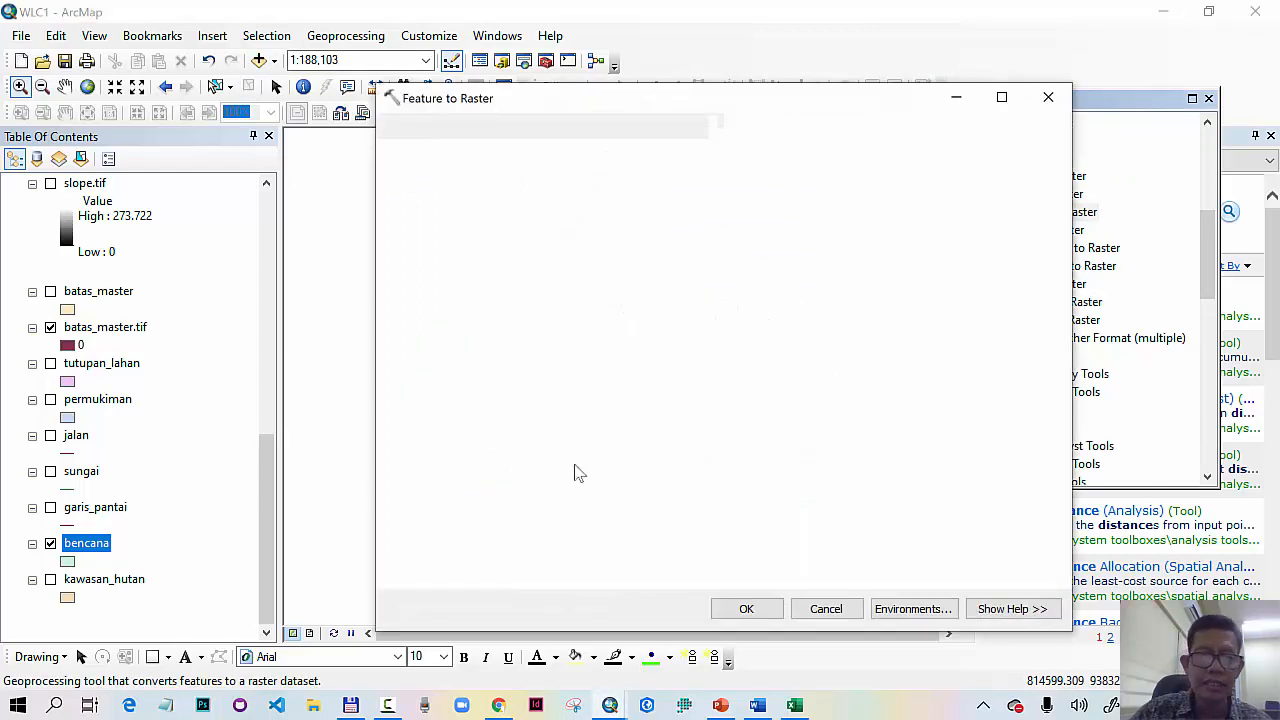
drag(100, 558, 493, 175)
click(1030, 193)
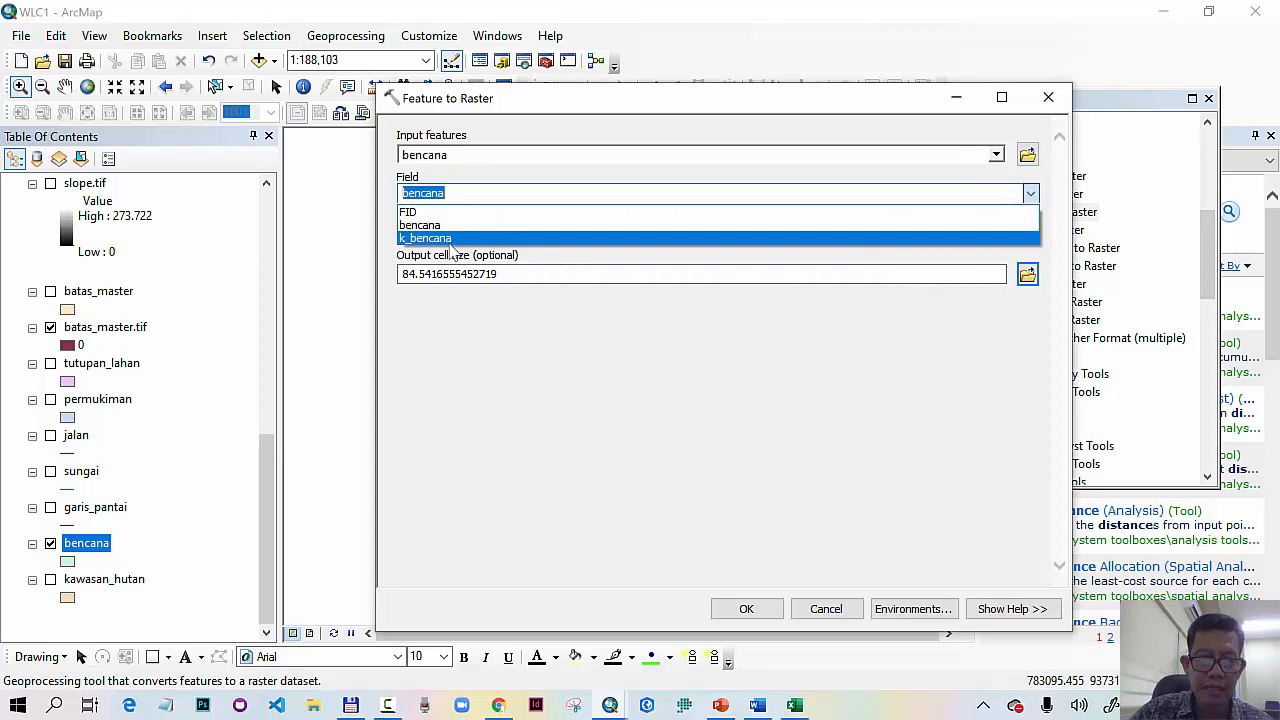
click(449, 239)
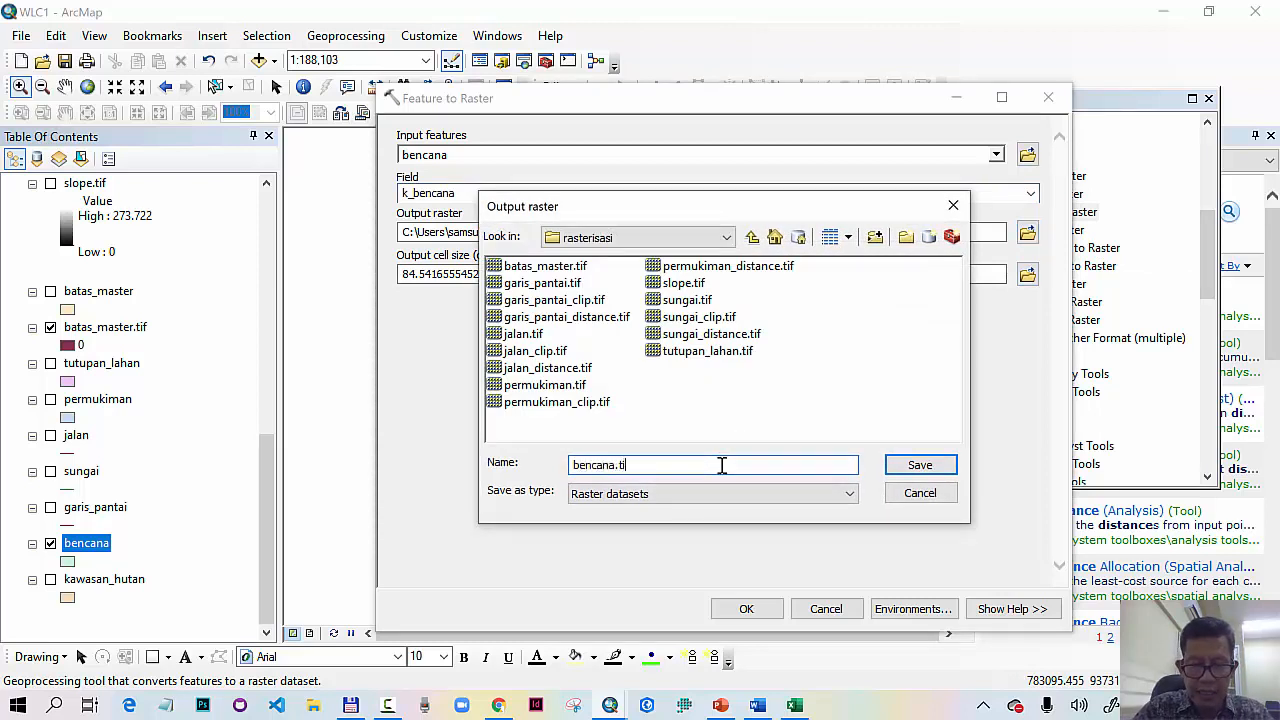
click(918, 465)
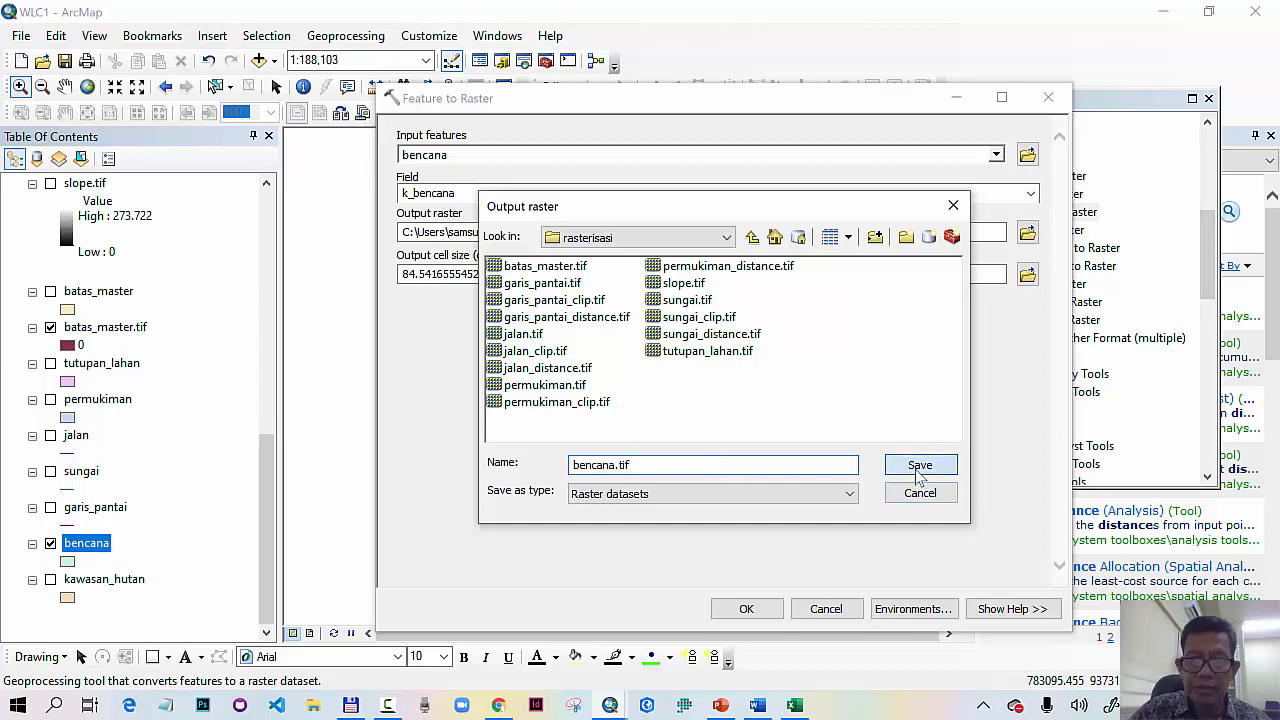
drag(530, 278, 407, 290)
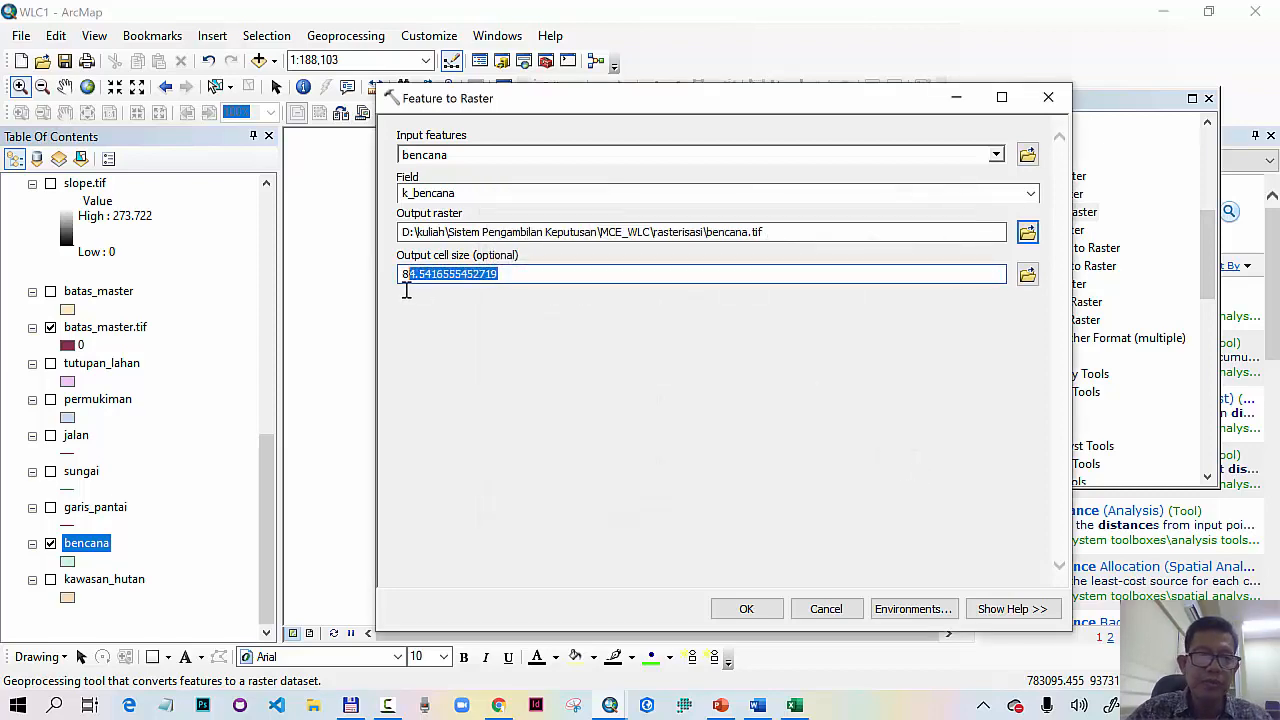
text(10)
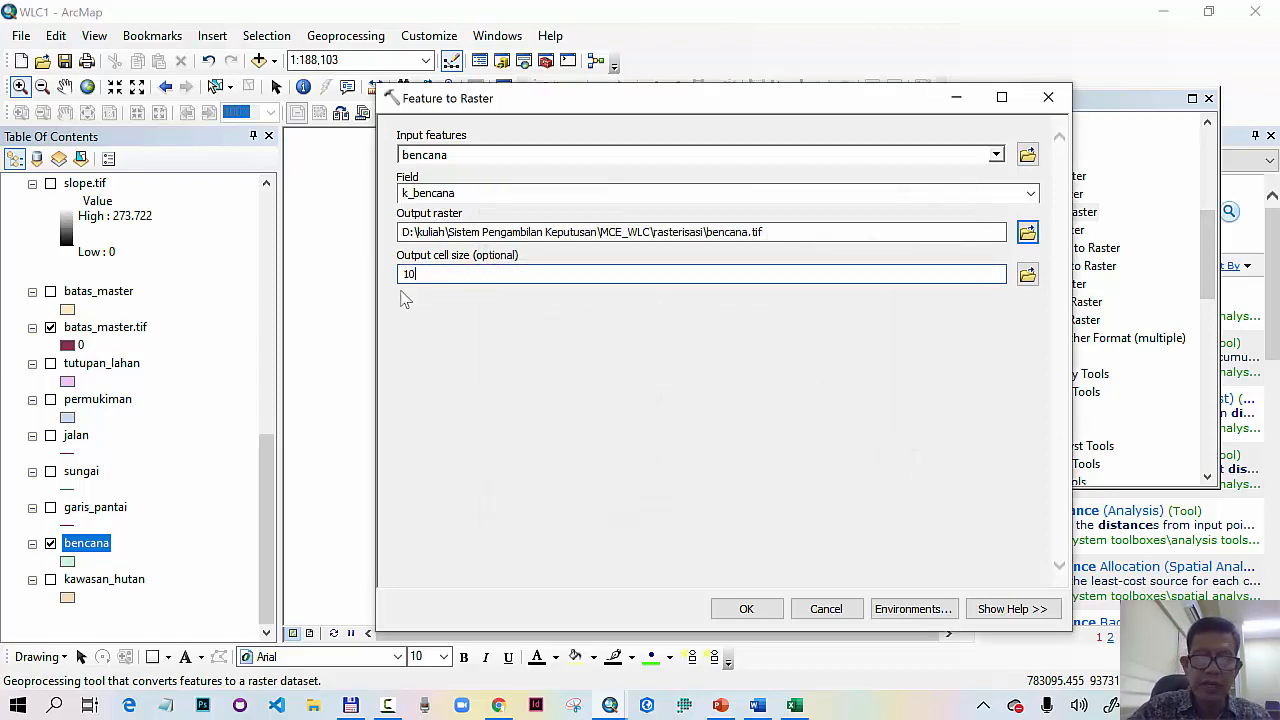
Step: Set the processing extent and snap raster to batas_master.tif and run Feature to Raster on bencana
click(905, 608)
click(503, 183)
click(500, 218)
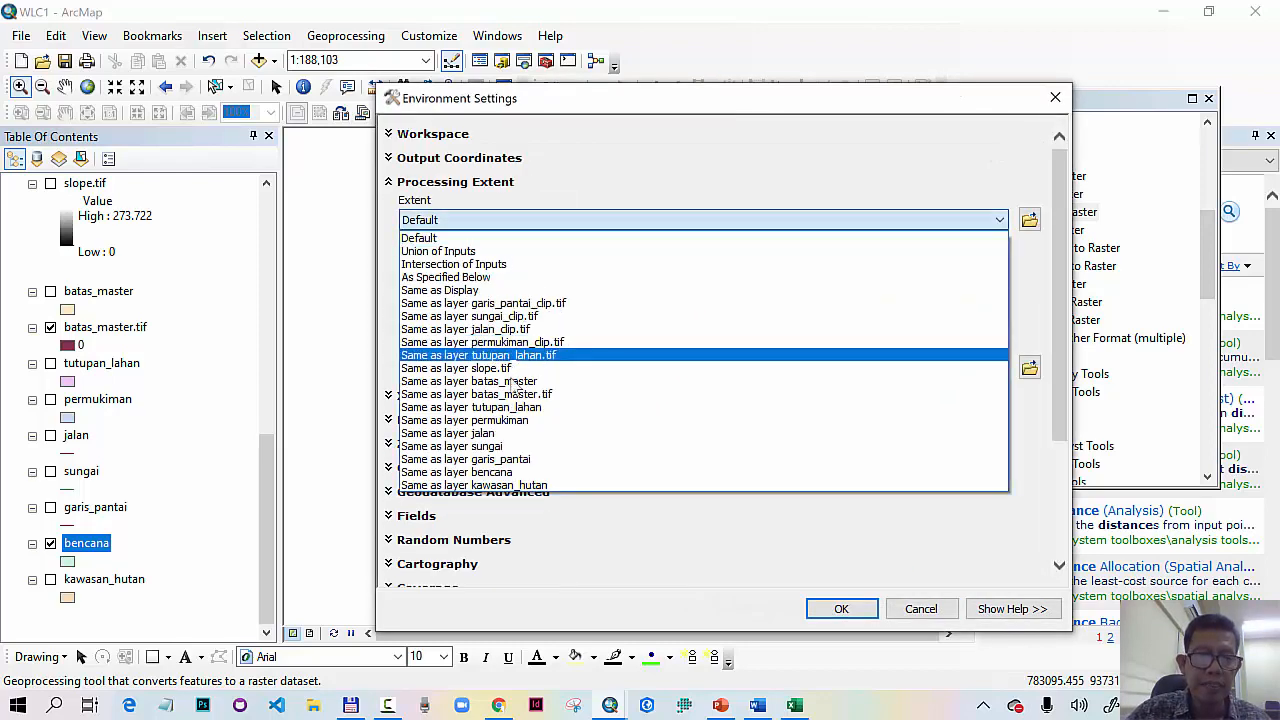
click(521, 395)
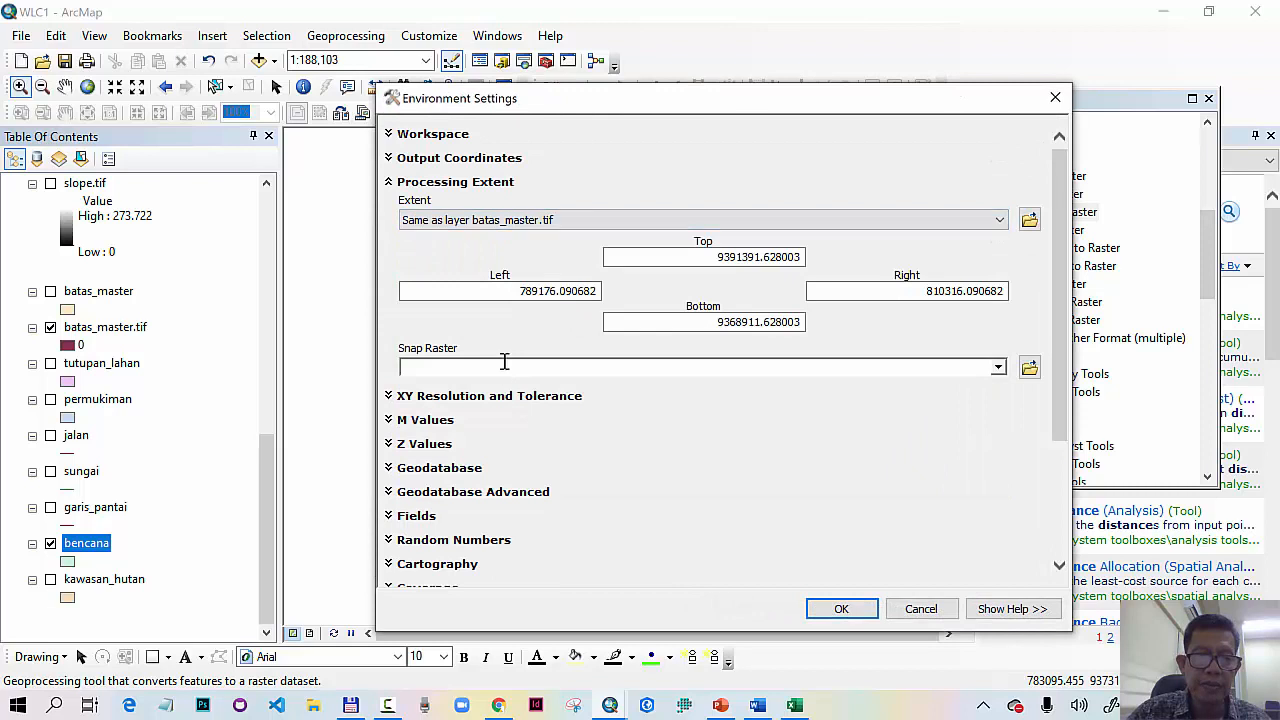
click(998, 368)
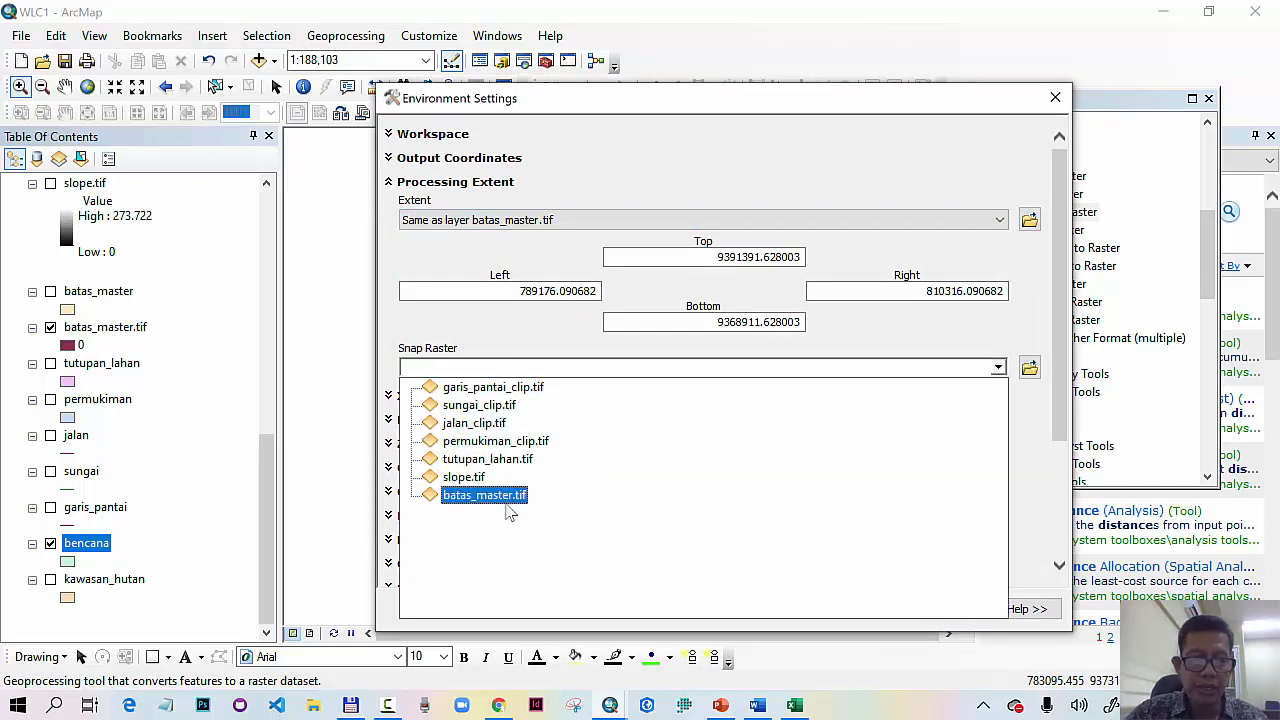
click(507, 495)
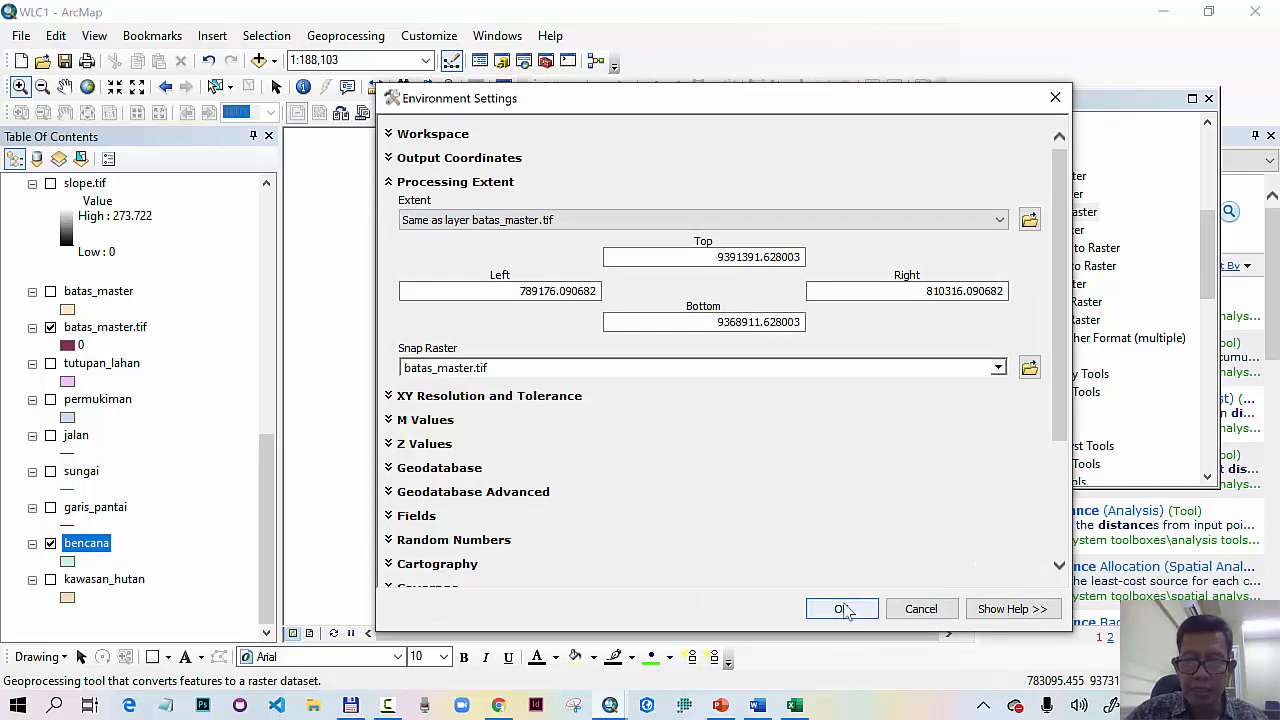
click(846, 608)
click(746, 610)
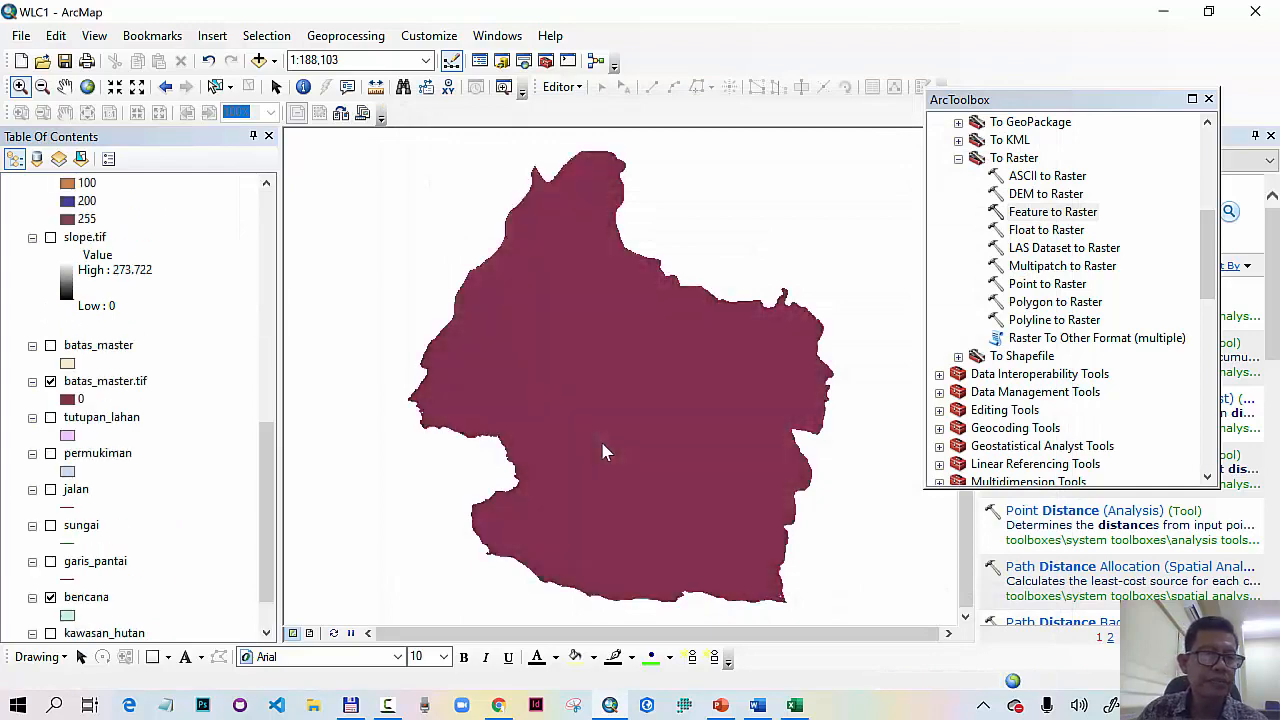
Step: Turn off the display of the bencana vector layer
drag(270, 465, 309, 191)
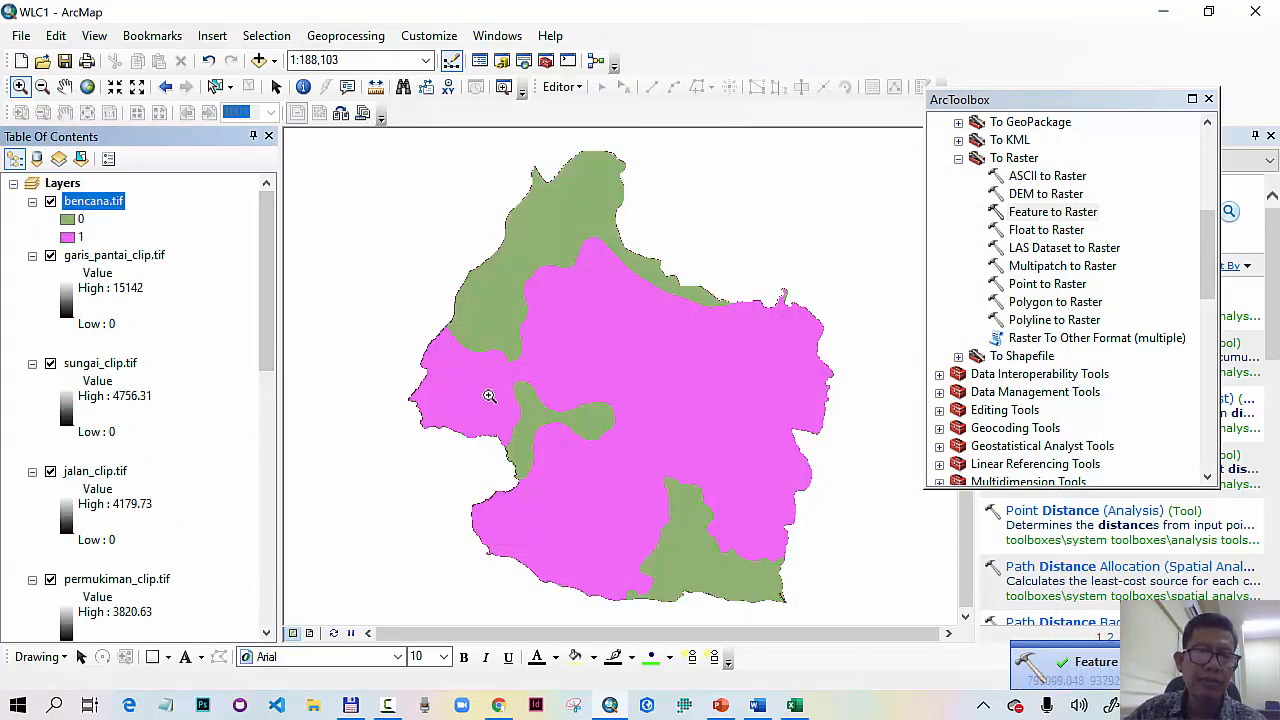
drag(260, 314, 206, 590)
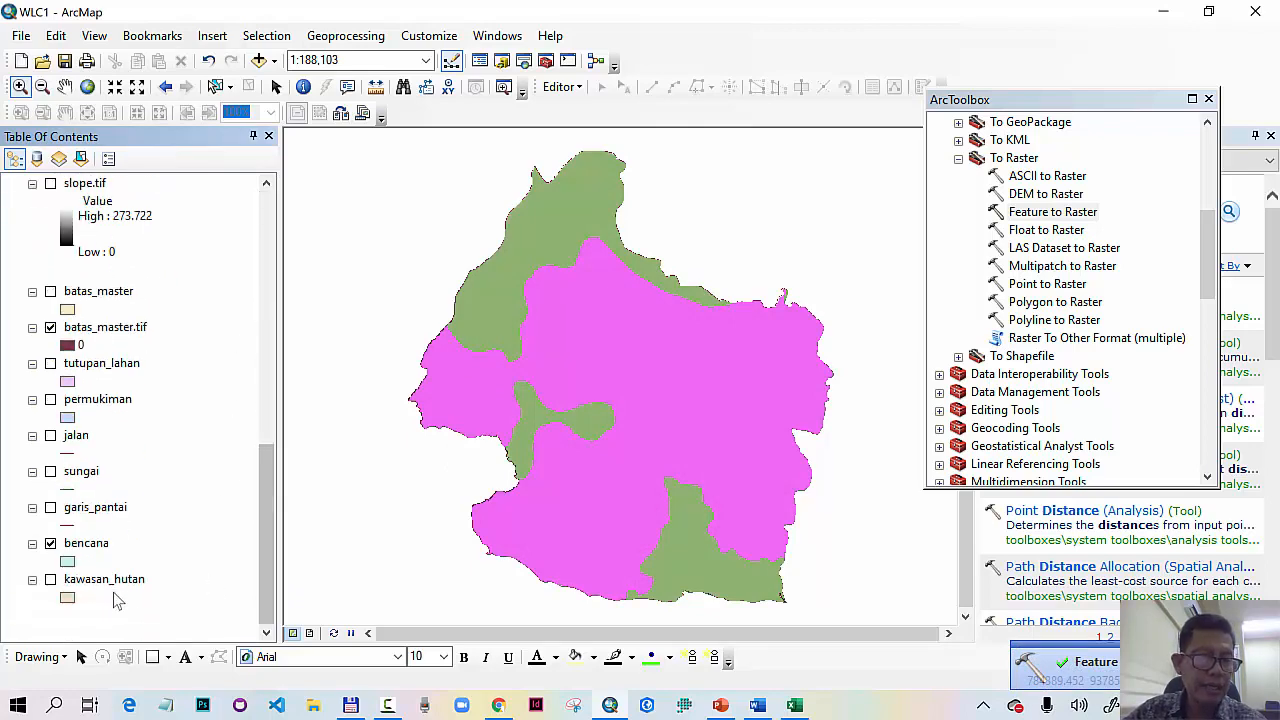
click(51, 543)
Step: Examine the kode field in the kawasan_hutan attribute table and close the table
right_click(135, 588)
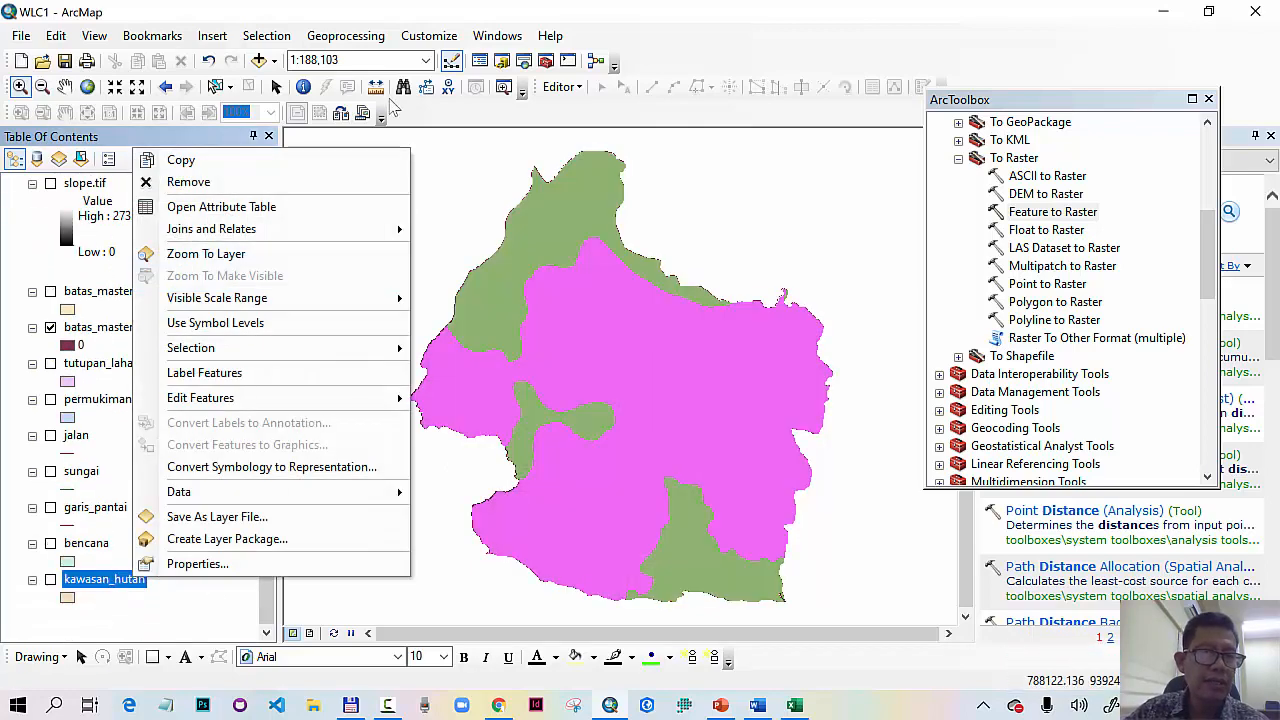
click(214, 206)
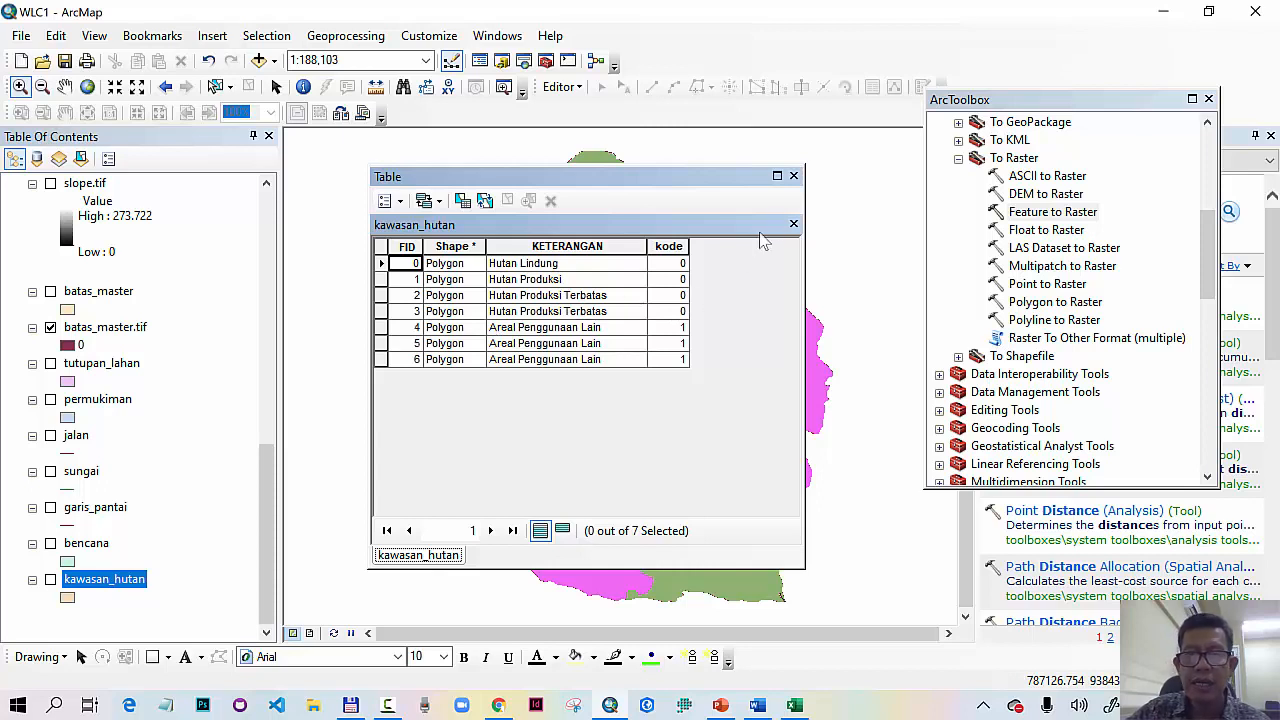
click(668, 246)
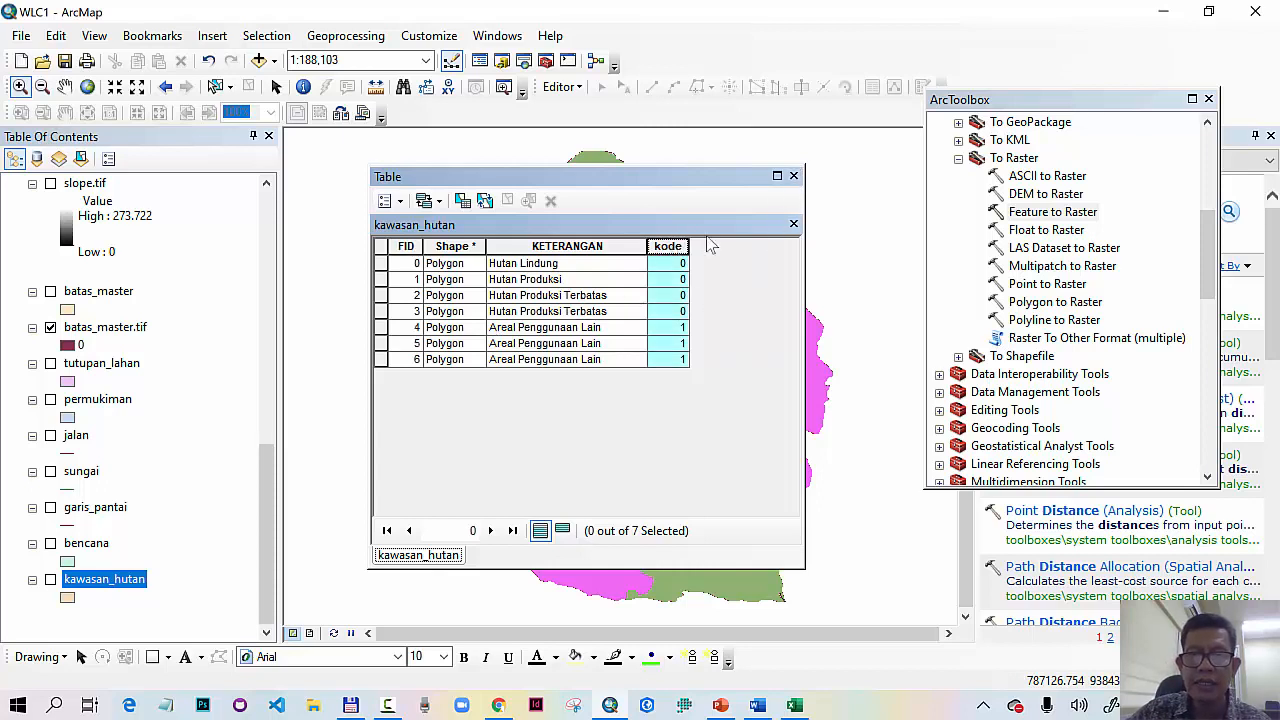
click(794, 177)
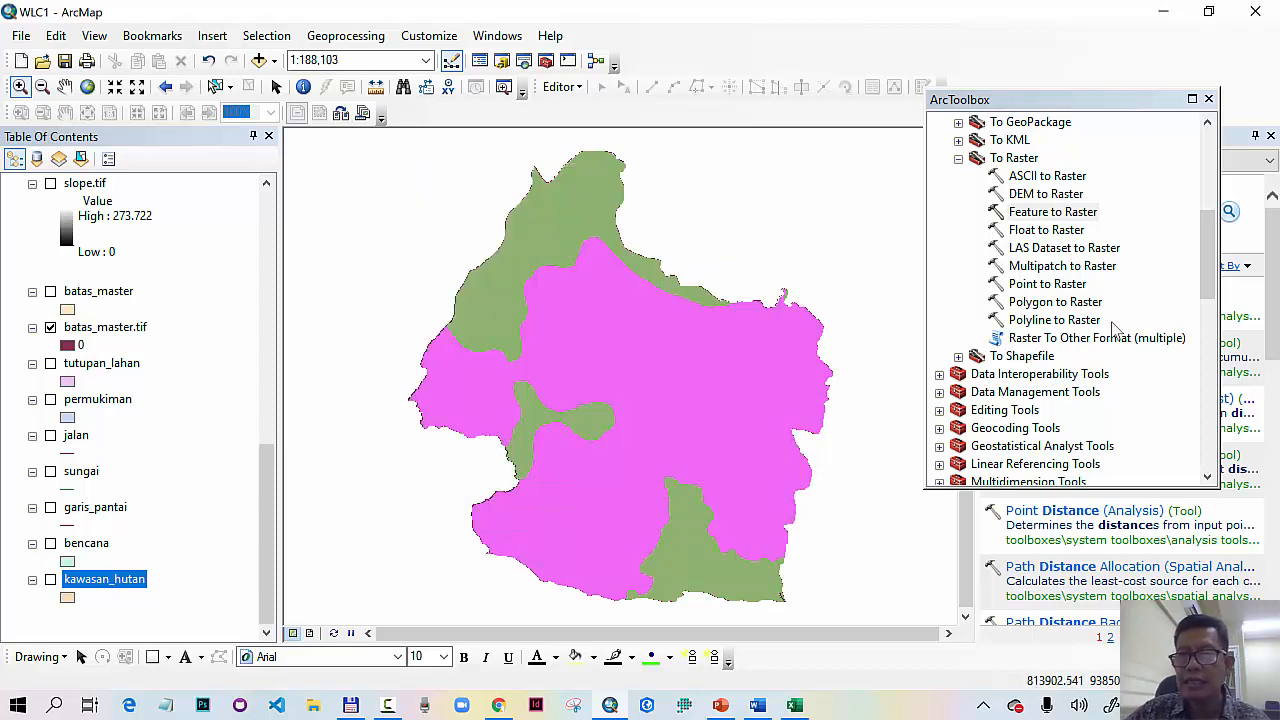
Step: Set up Feature to Raster on kawasan_hutan with field kode, output kawasan_hutan.tif in the rasterisasi folder and cell size 10
double_click(1060, 212)
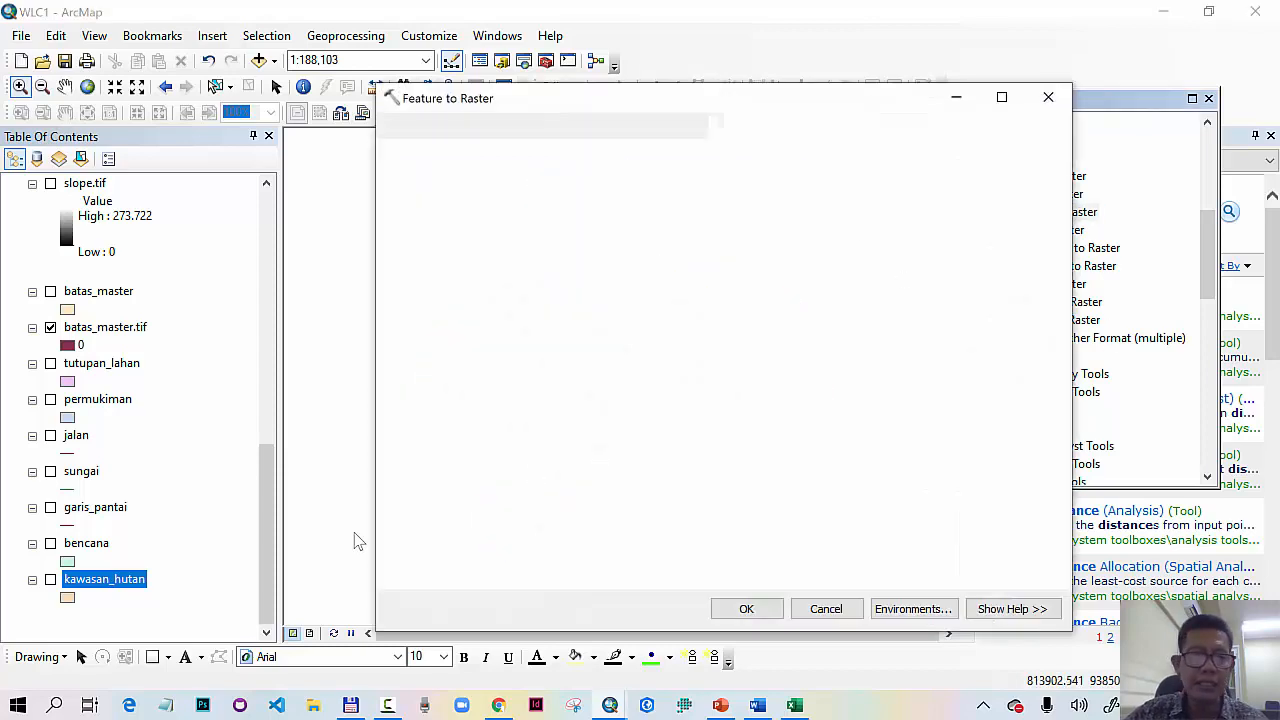
drag(115, 587, 660, 158)
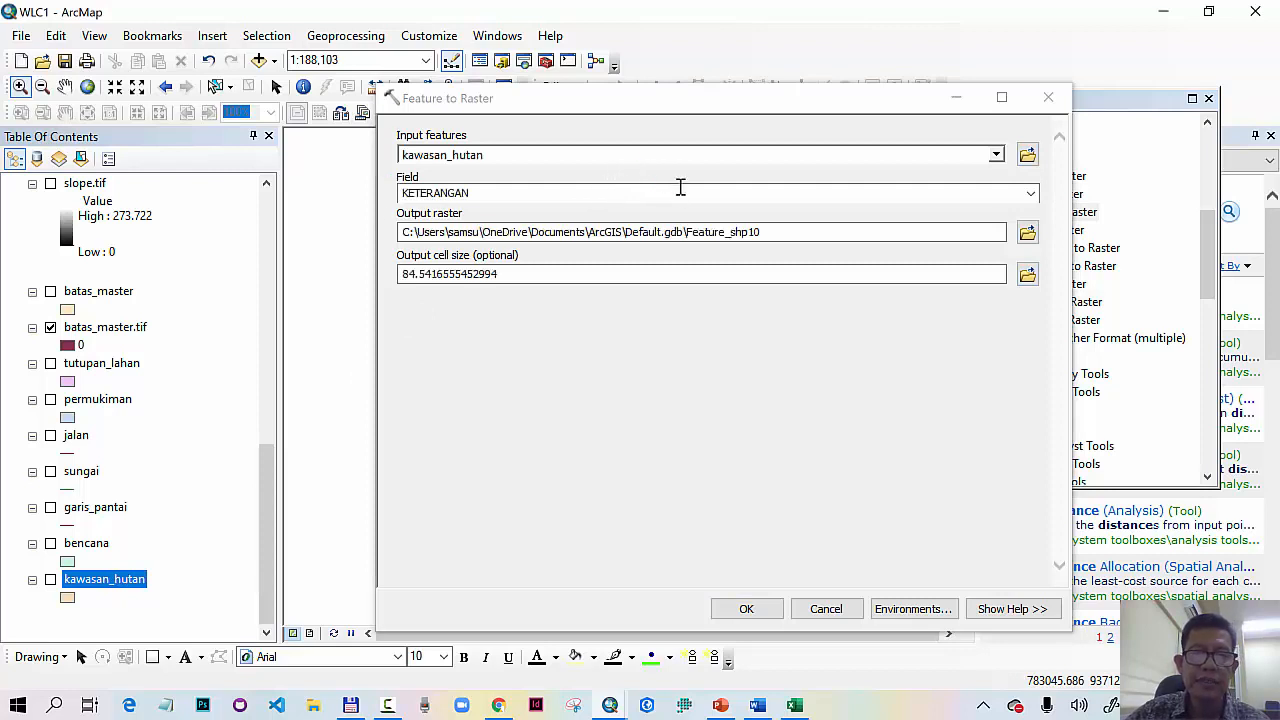
click(1030, 196)
click(466, 240)
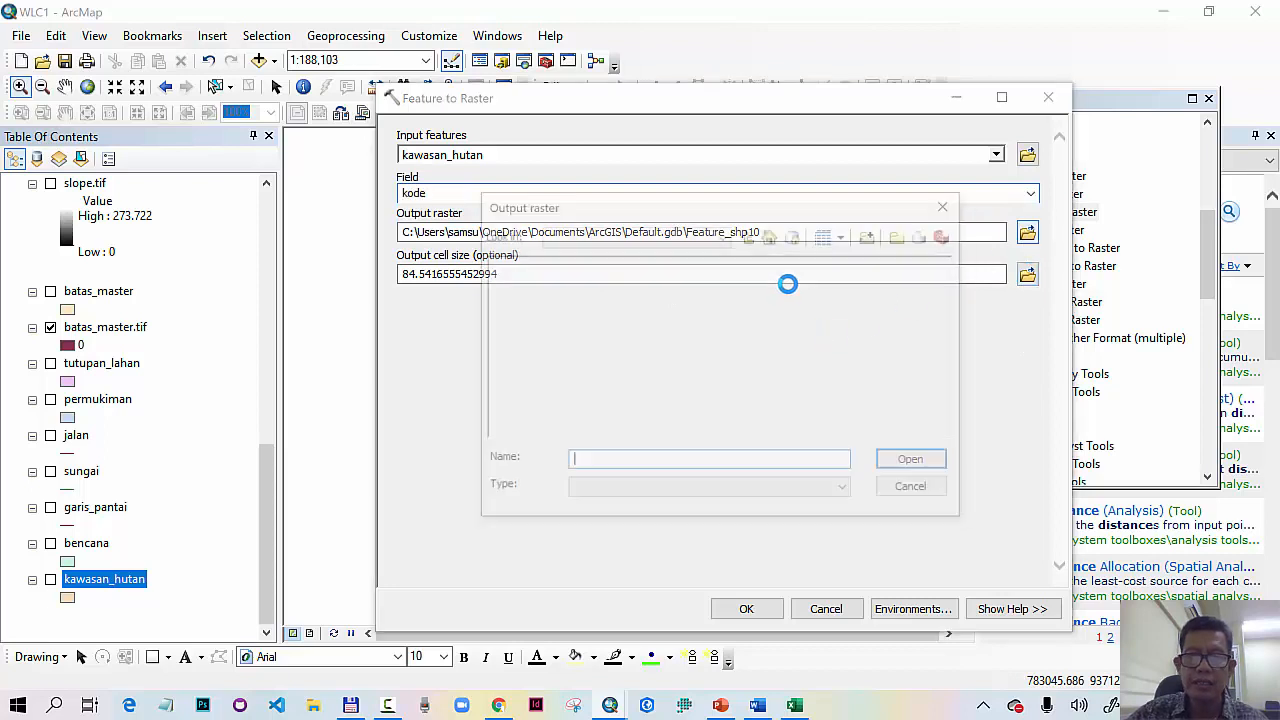
text(kawasan_hutan.tif)
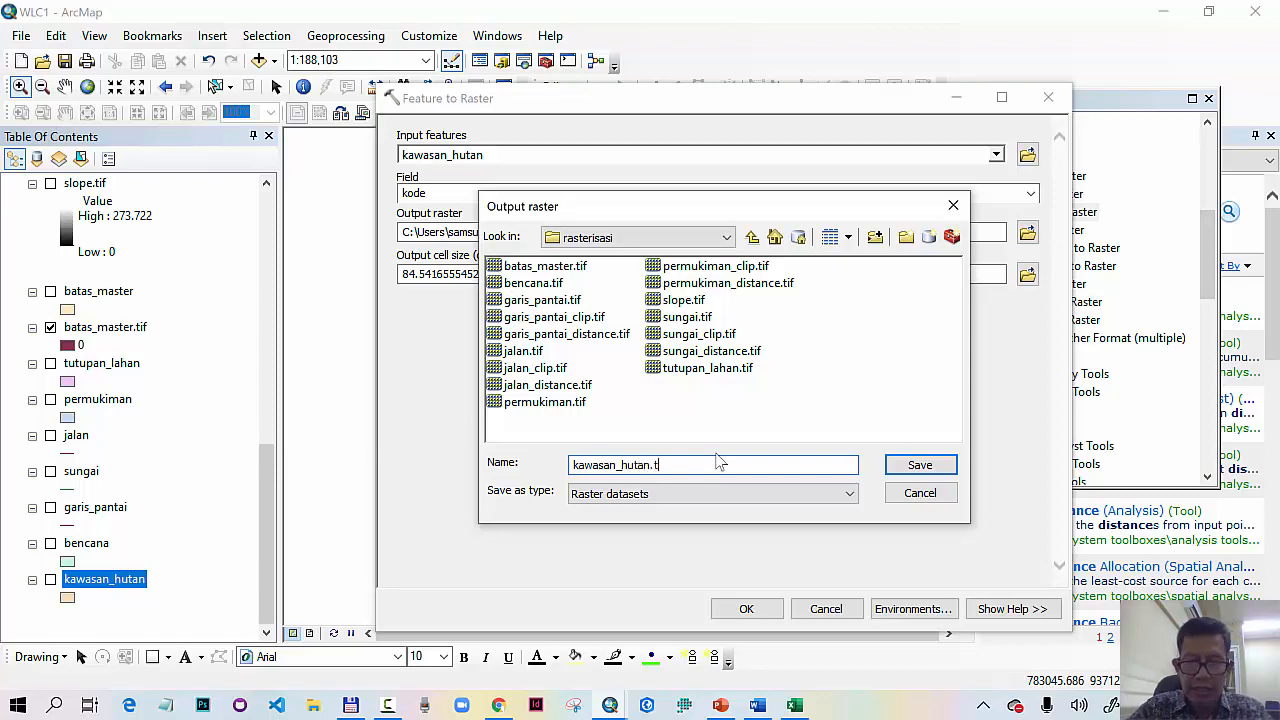
click(895, 470)
drag(504, 276, 346, 309)
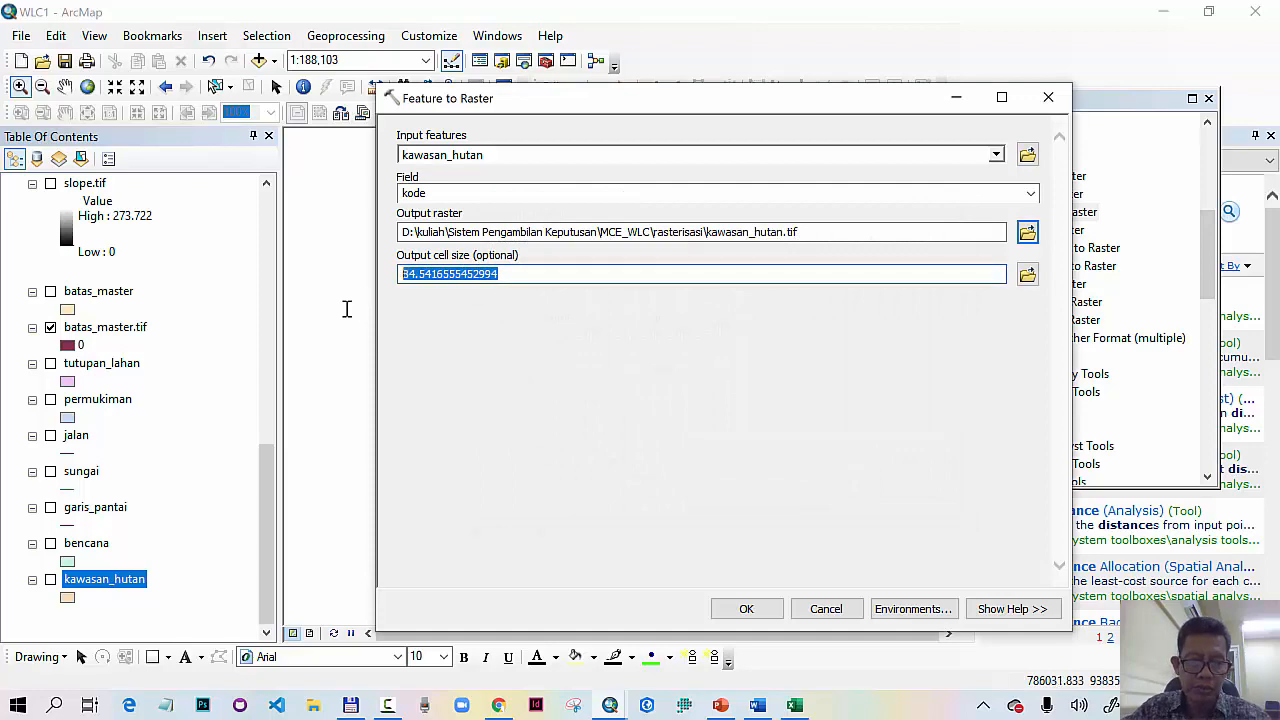
text(10)
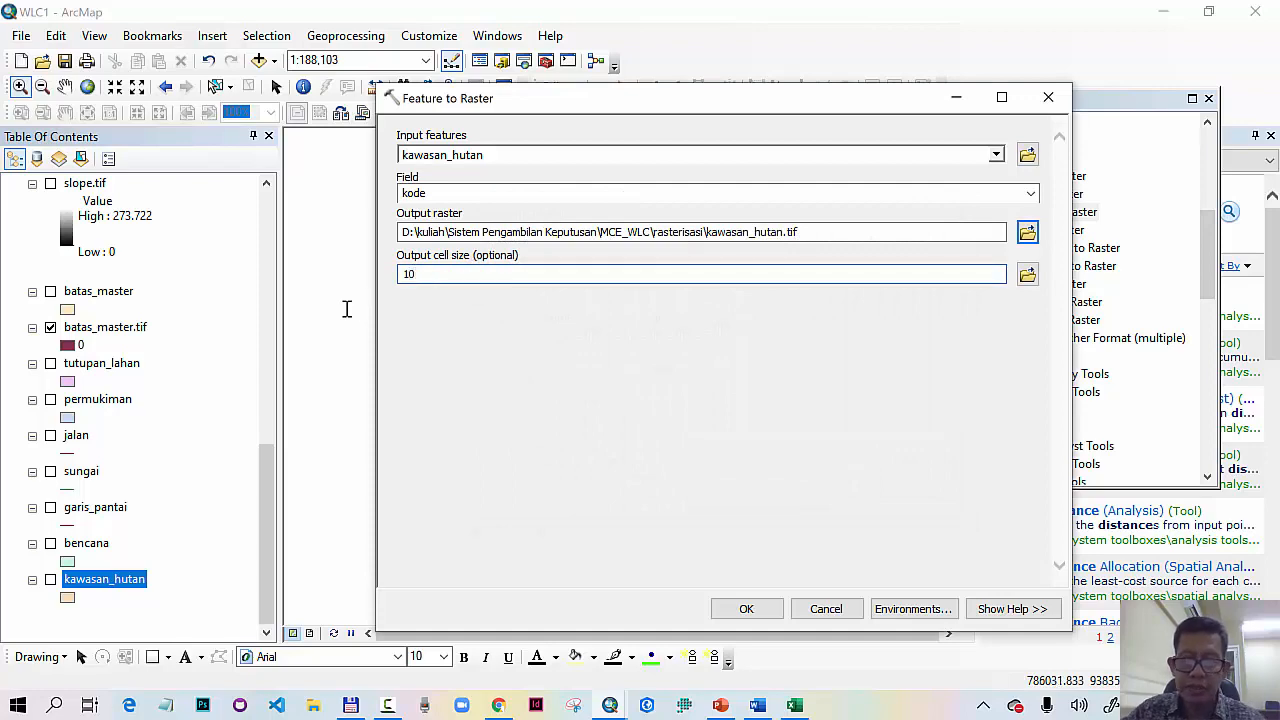
Step: Set the output coordinate system in the tool's environment settings to match the batas_master.tif layer
click(893, 609)
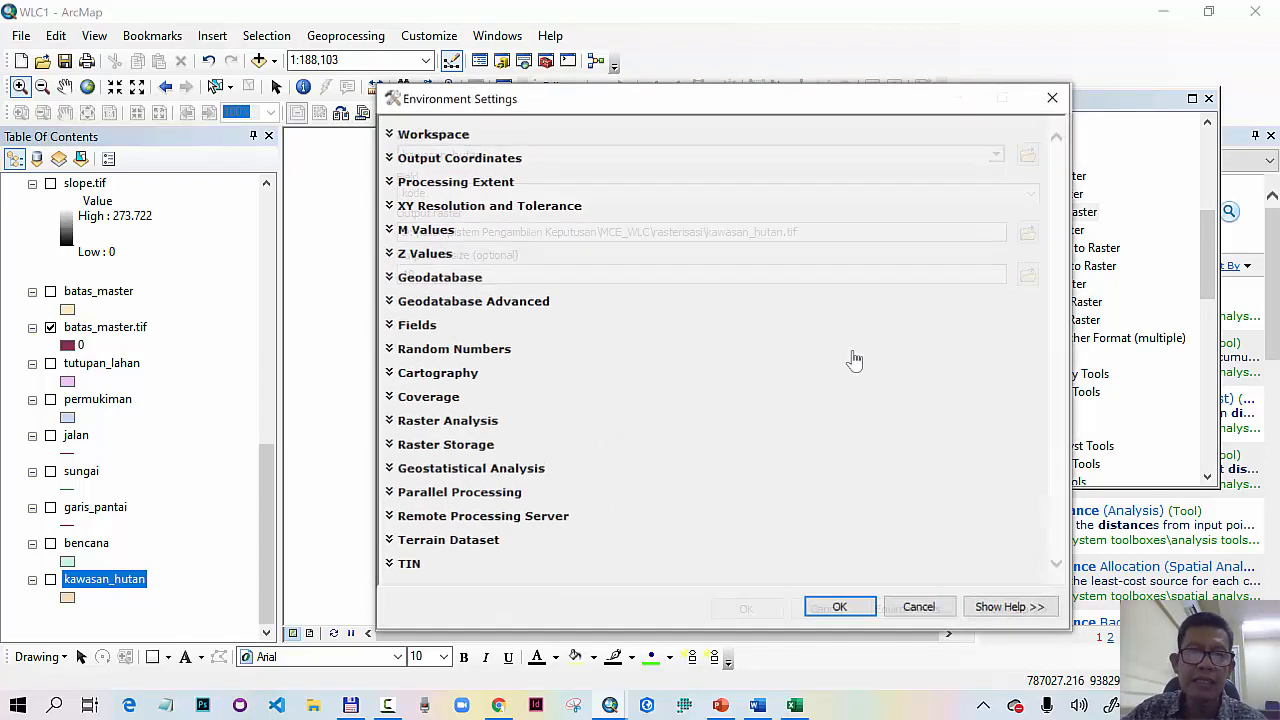
click(509, 163)
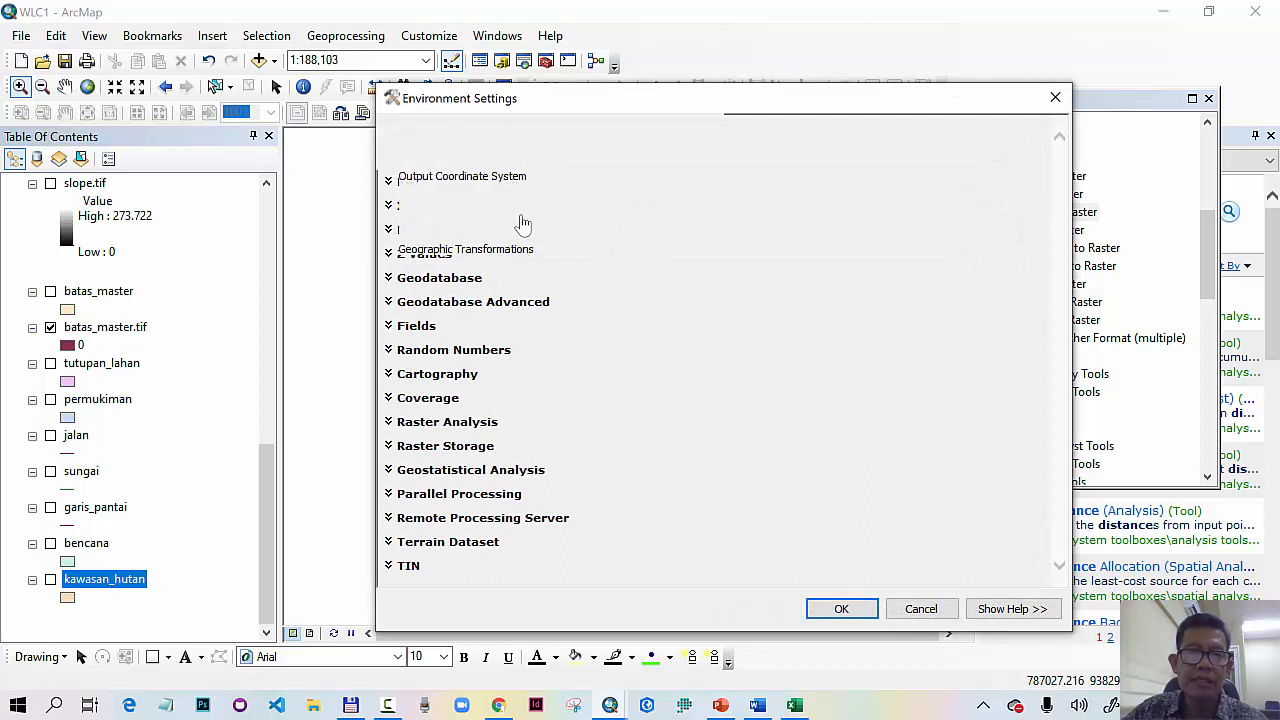
click(596, 202)
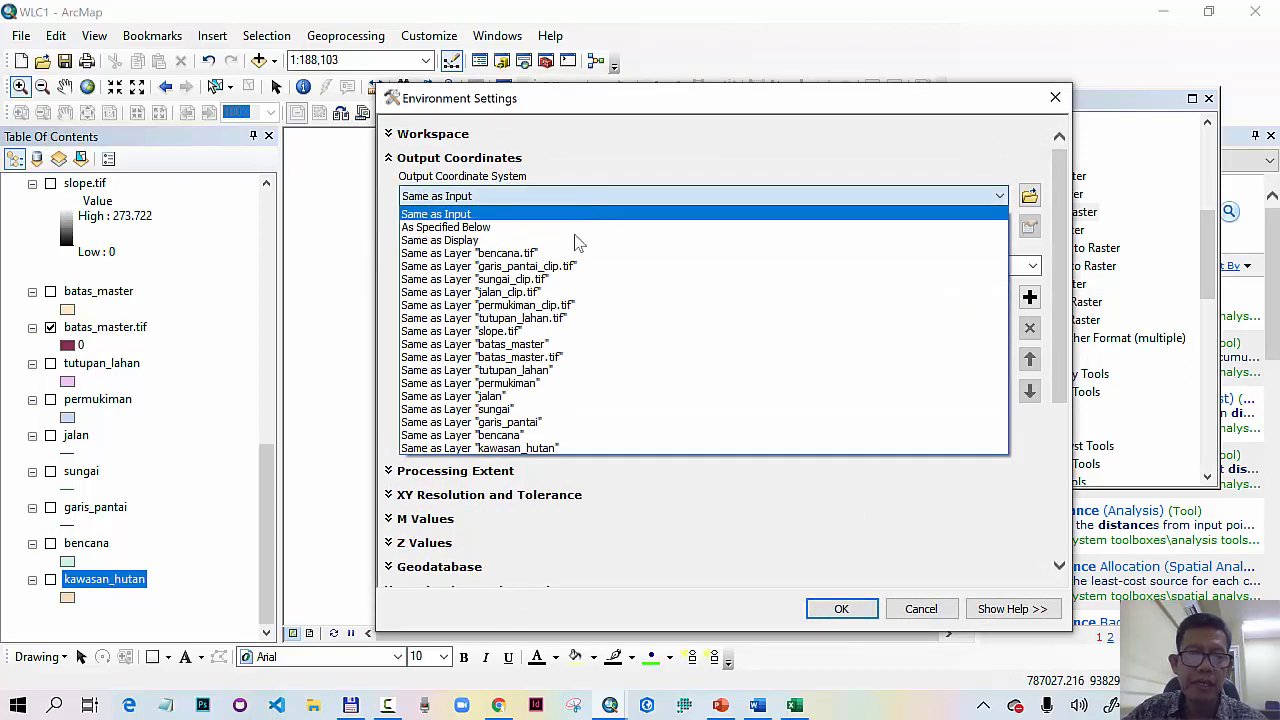
click(541, 360)
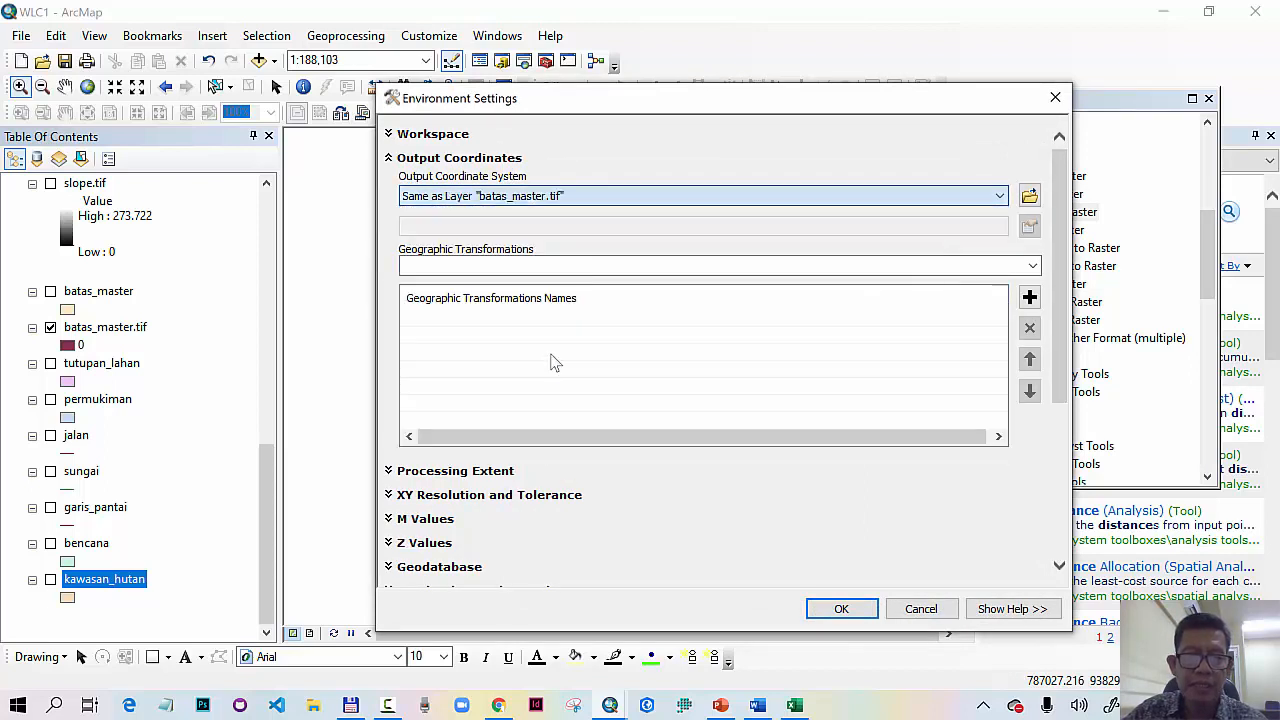
click(1032, 265)
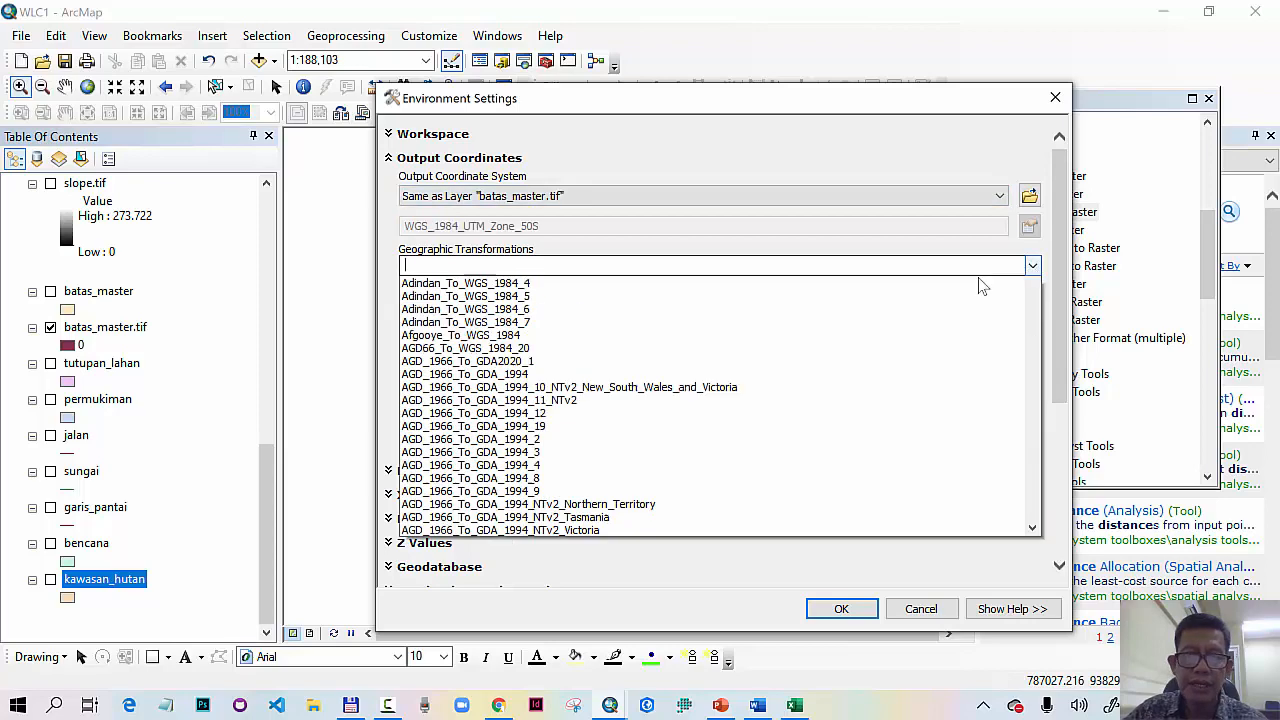
click(698, 151)
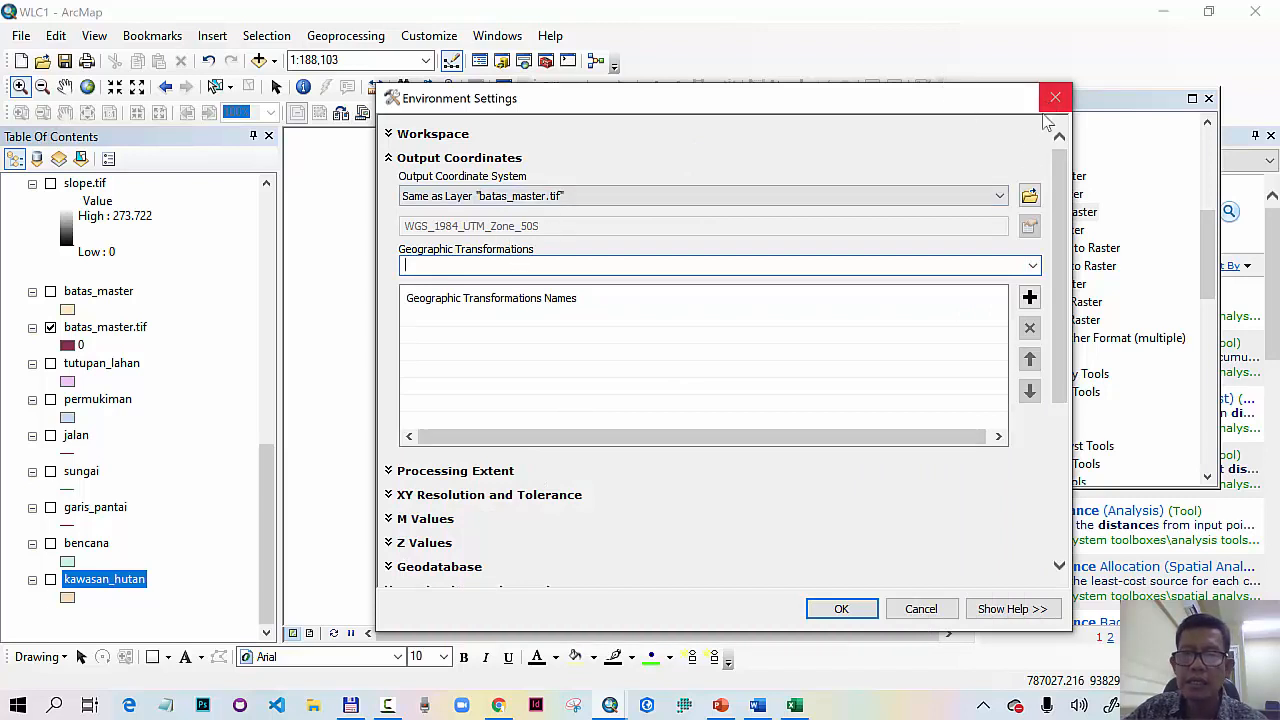
click(920, 609)
Step: Set the processing extent and snap raster to batas_master.tif and run Feature to Raster for kawasan_hutan
click(913, 612)
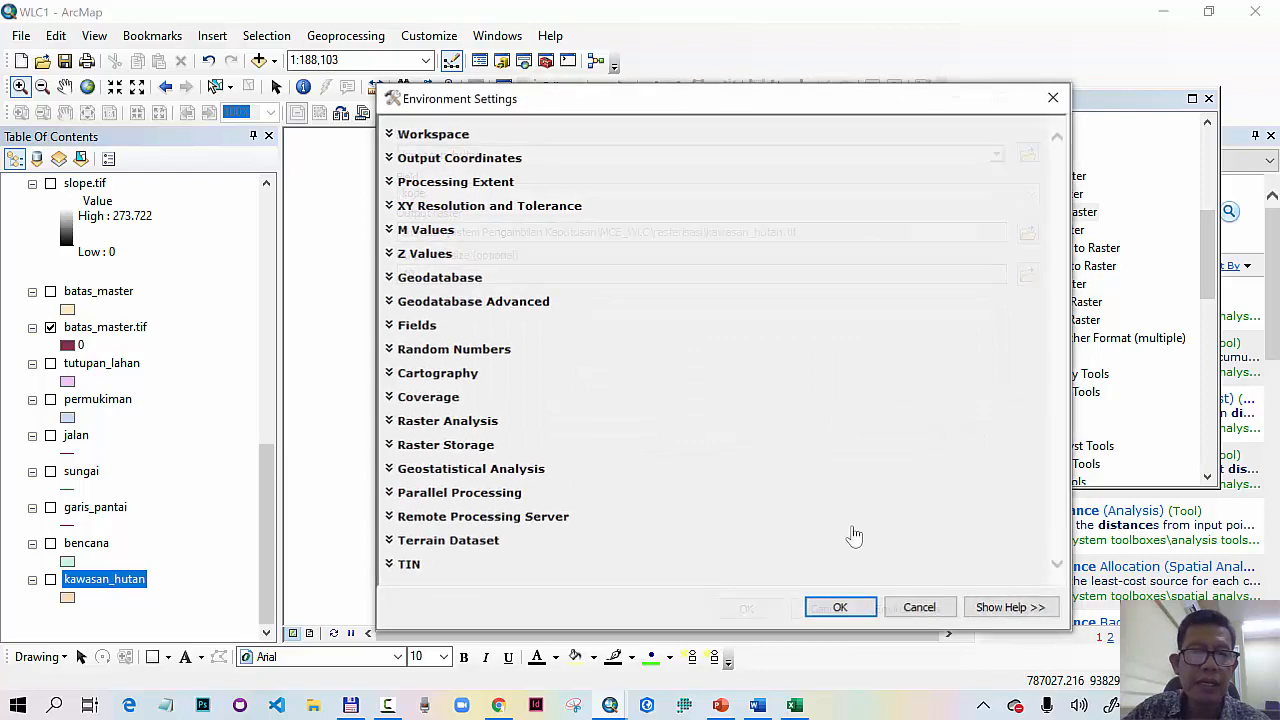
click(467, 188)
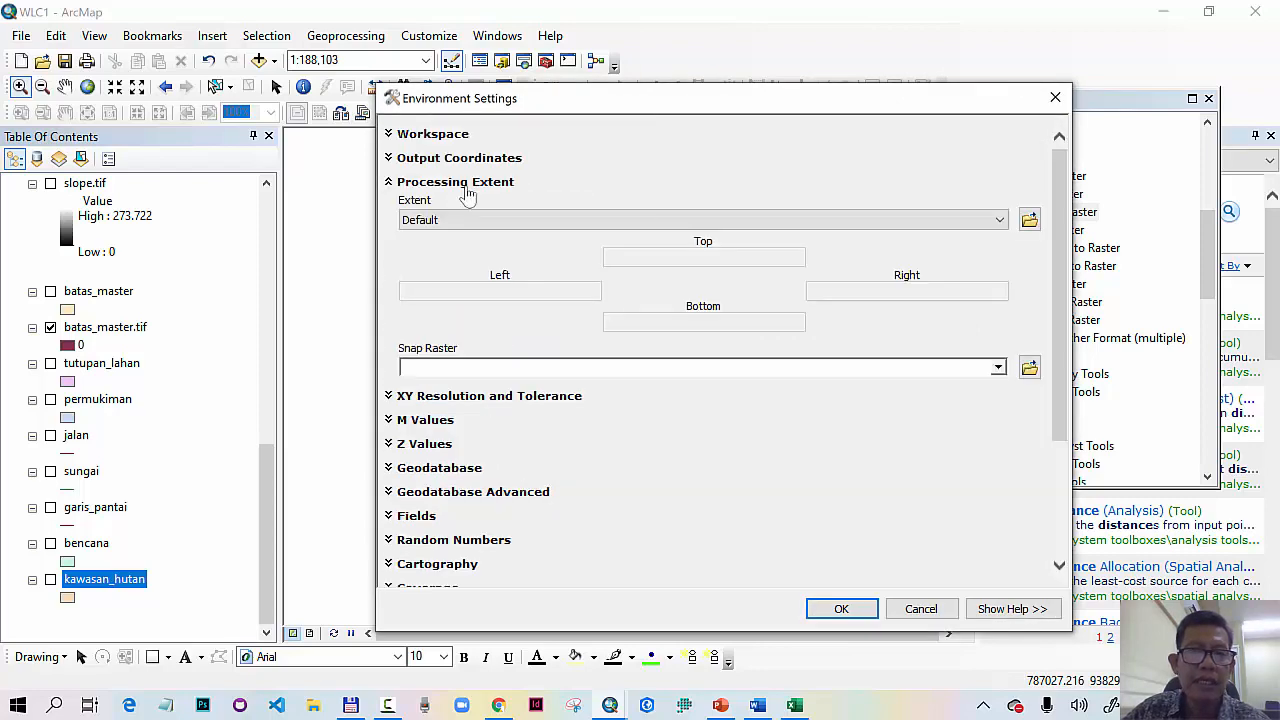
click(551, 220)
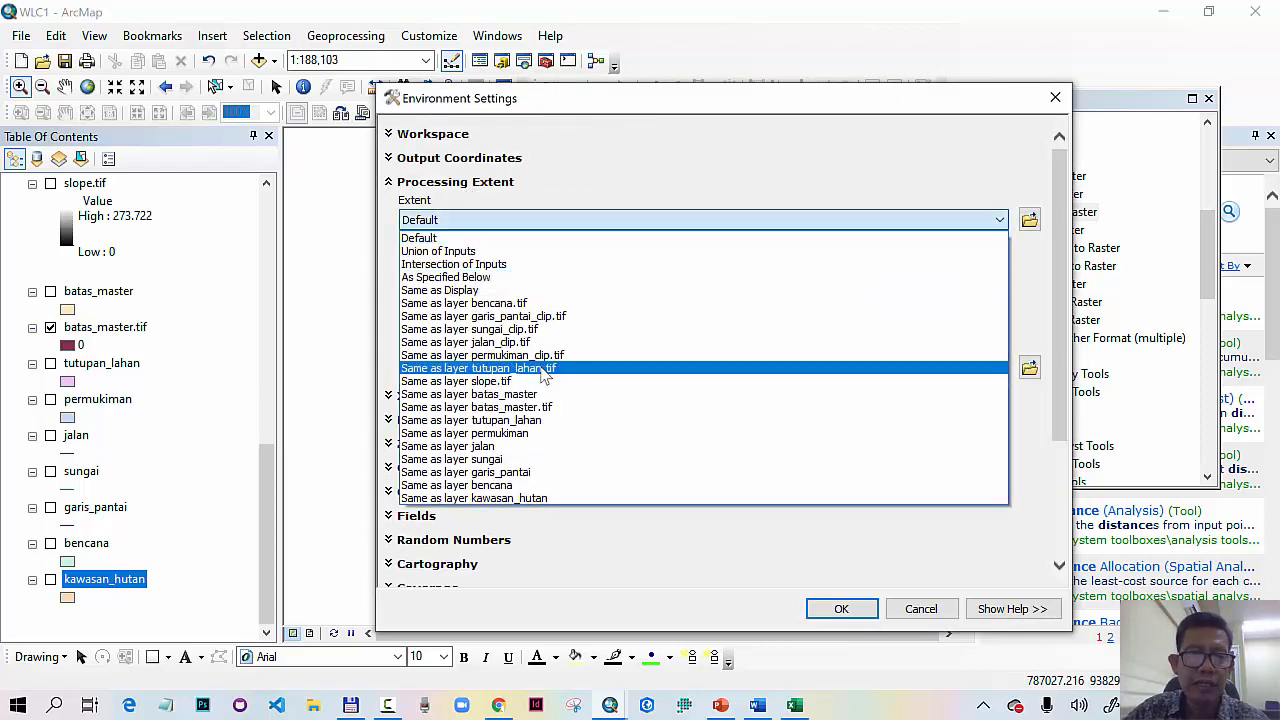
click(527, 408)
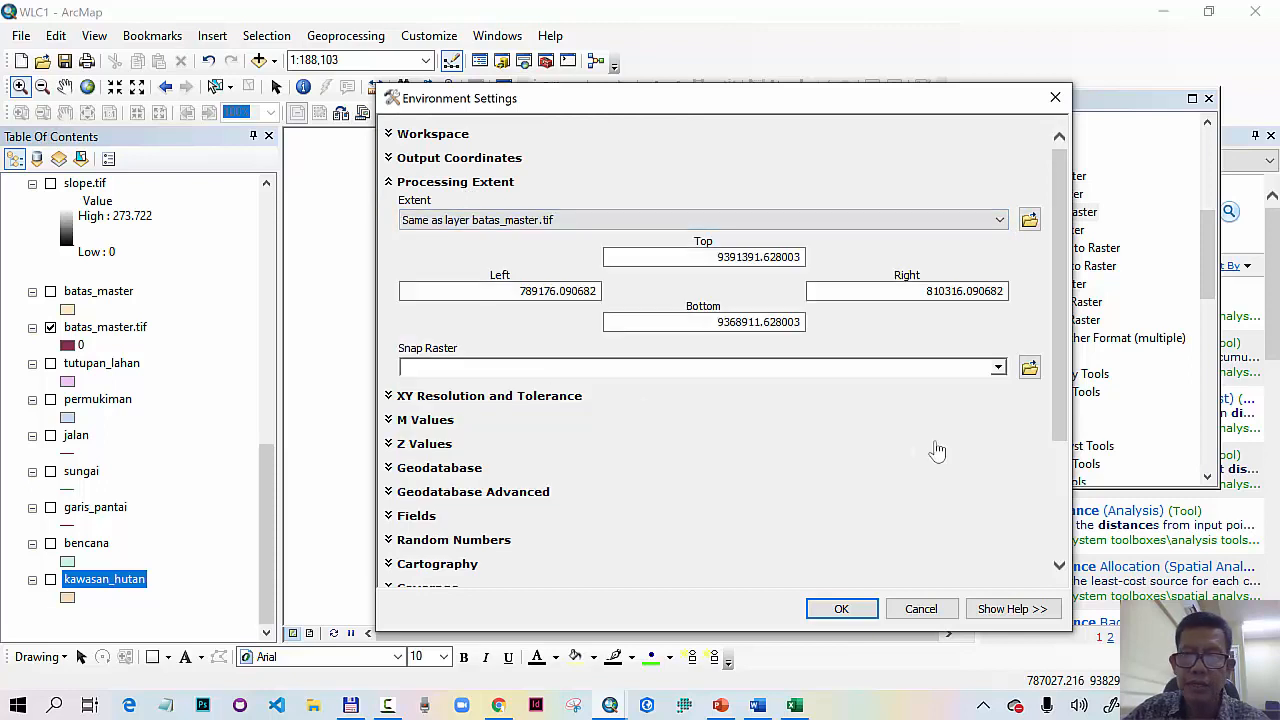
click(999, 368)
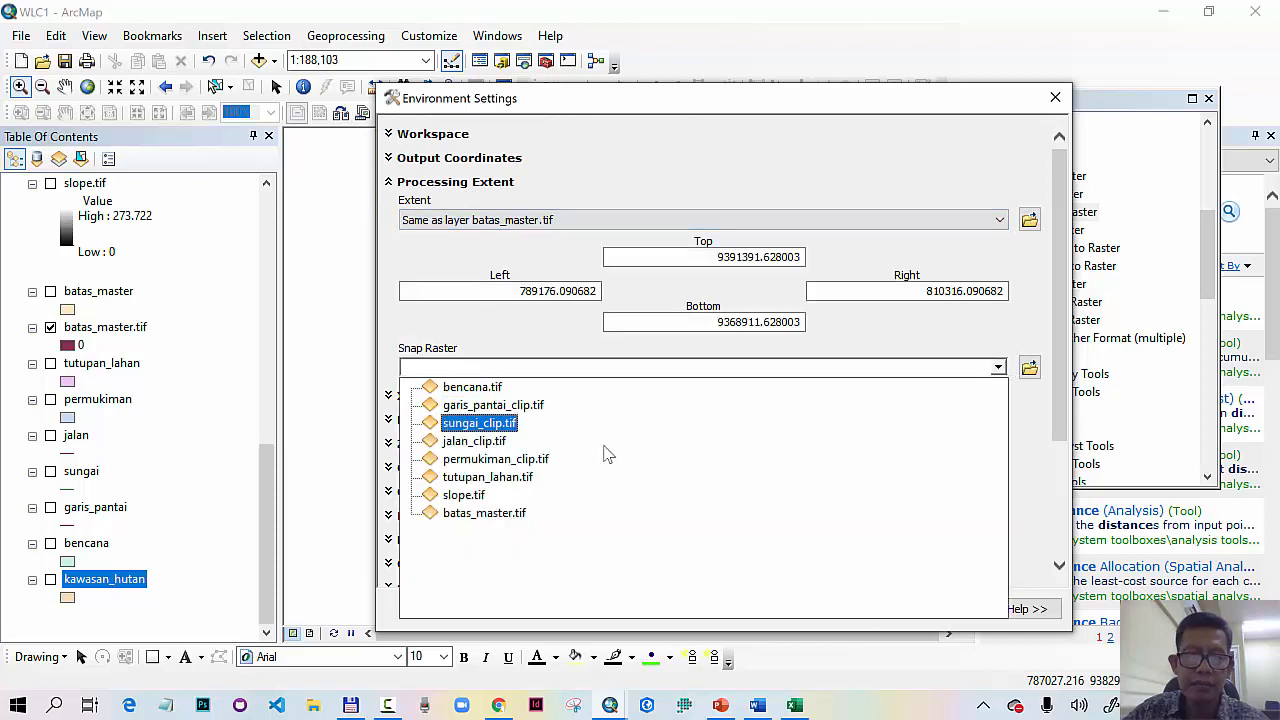
click(512, 522)
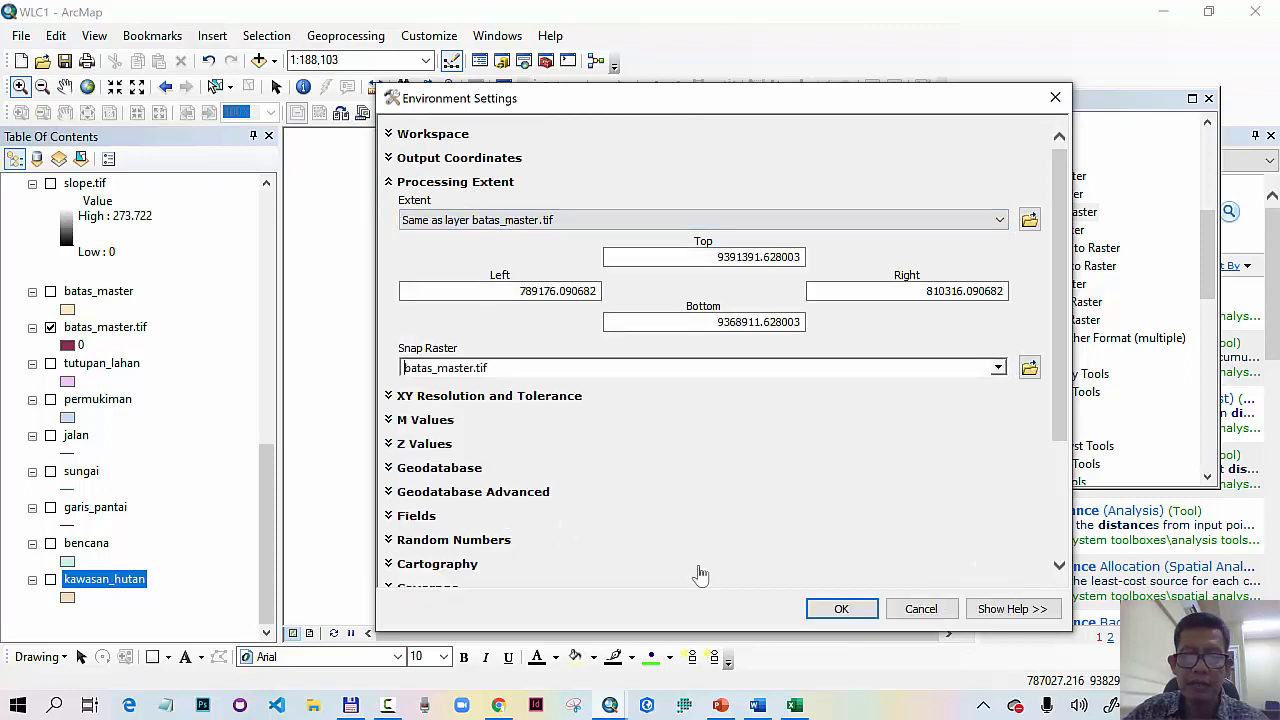
click(842, 608)
click(762, 609)
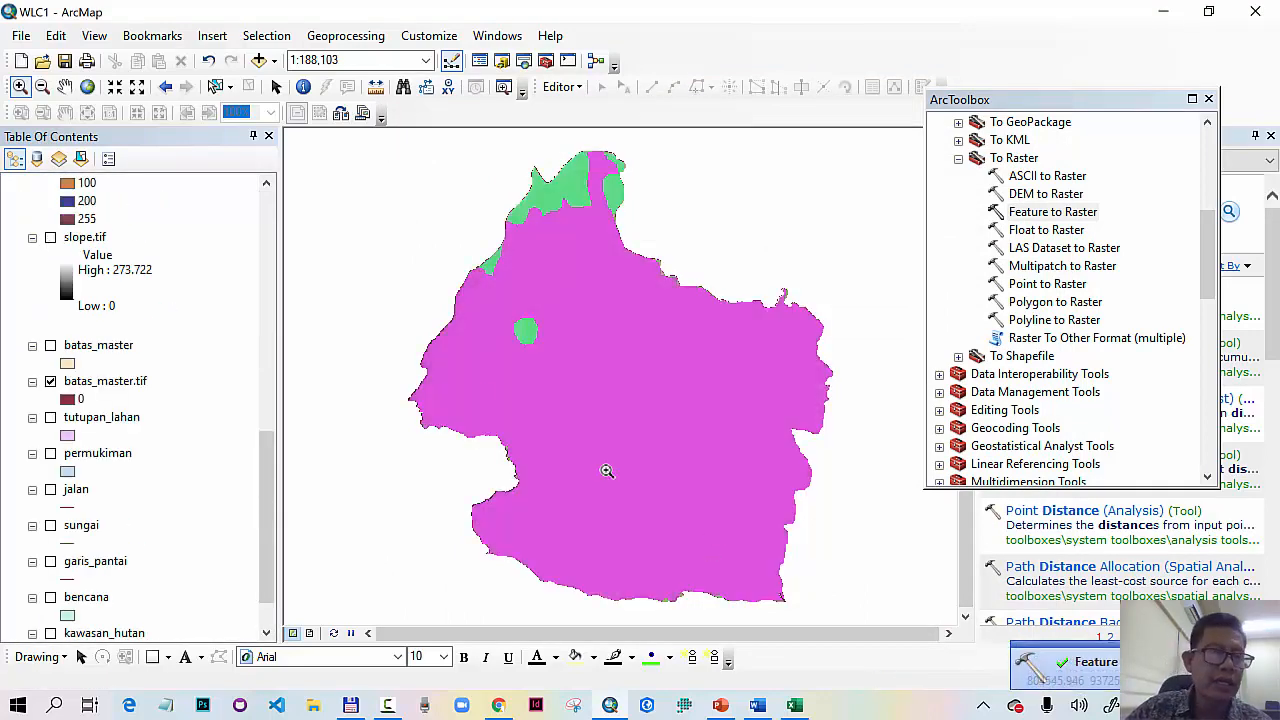
Step: Close the floating ArcToolbox window
drag(266, 474, 264, 200)
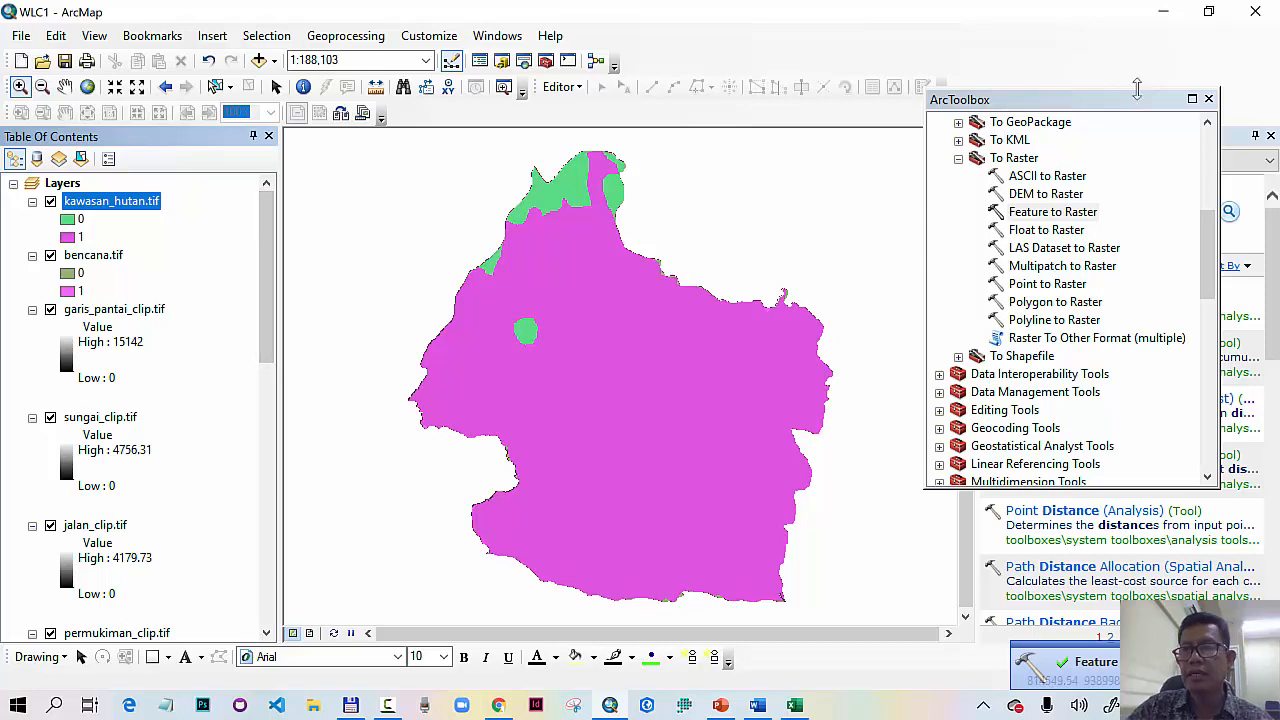
click(1208, 98)
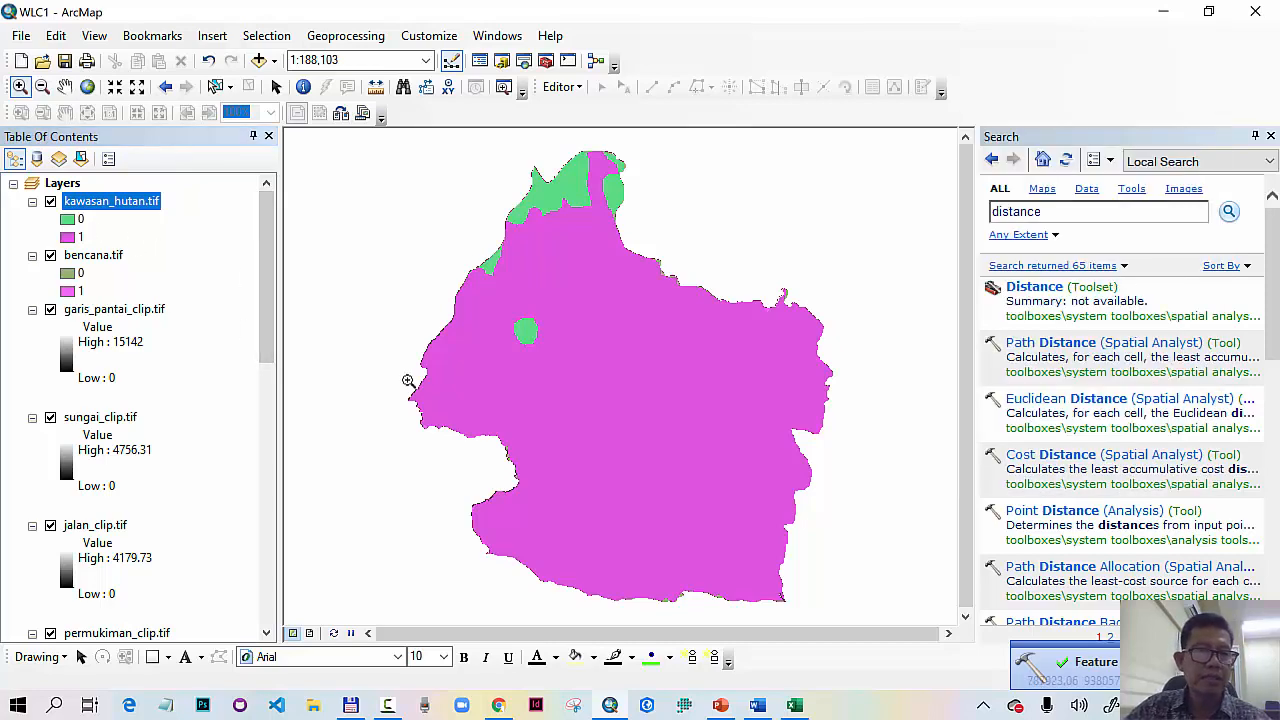
drag(265, 307, 286, 286)
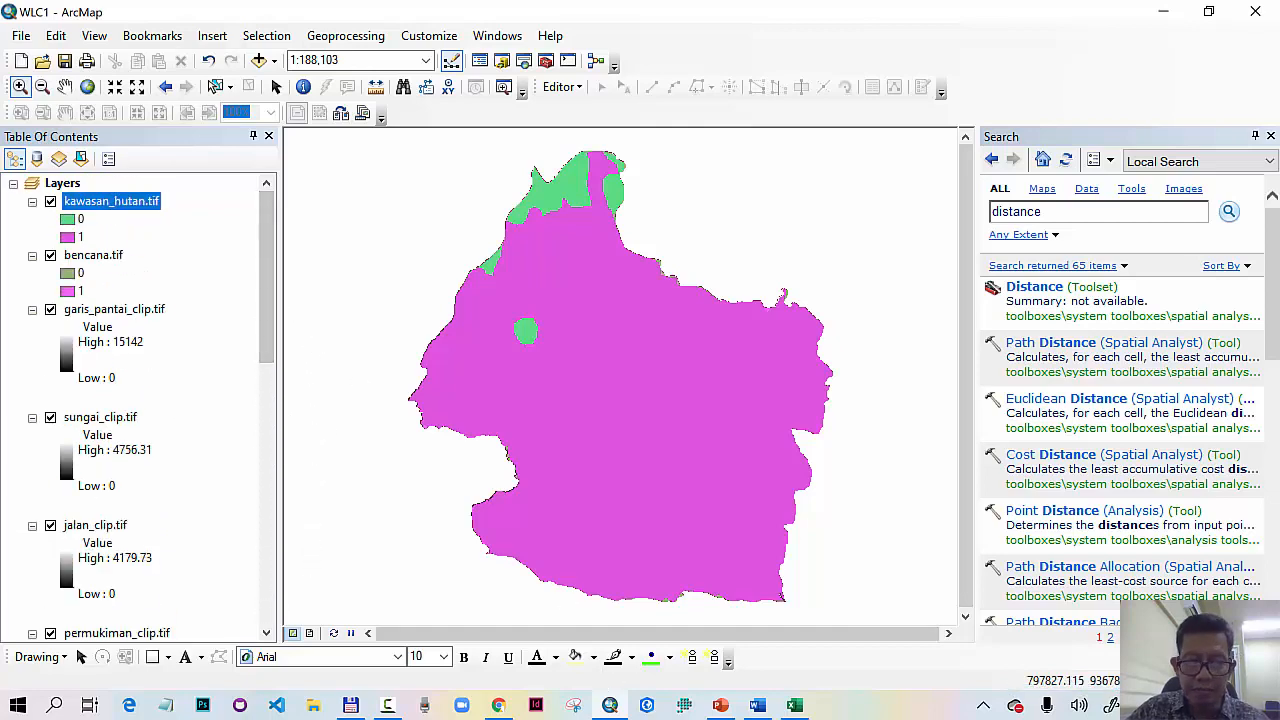
Step: Switch to the PowerPoint presentation and review the WLC evaluation criteria on slide 6 and the standardisation formulas on slide 7
click(706, 672)
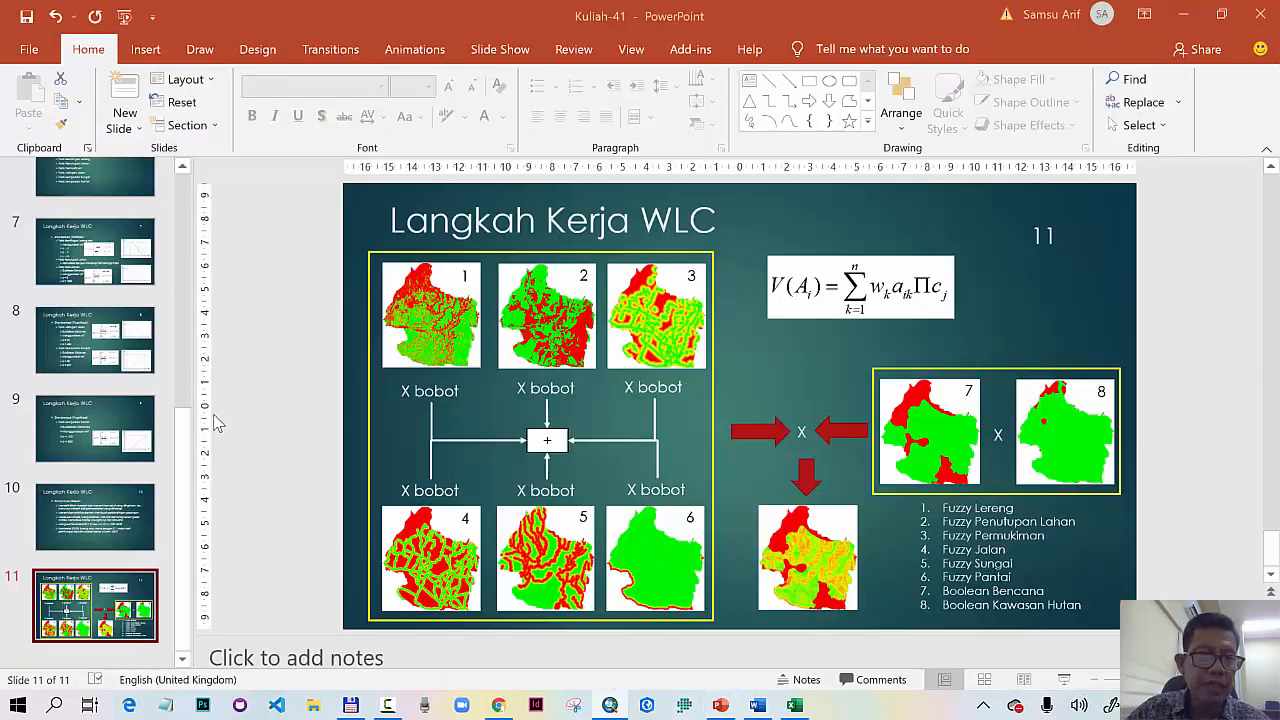
scroll(78, 372, up, 3)
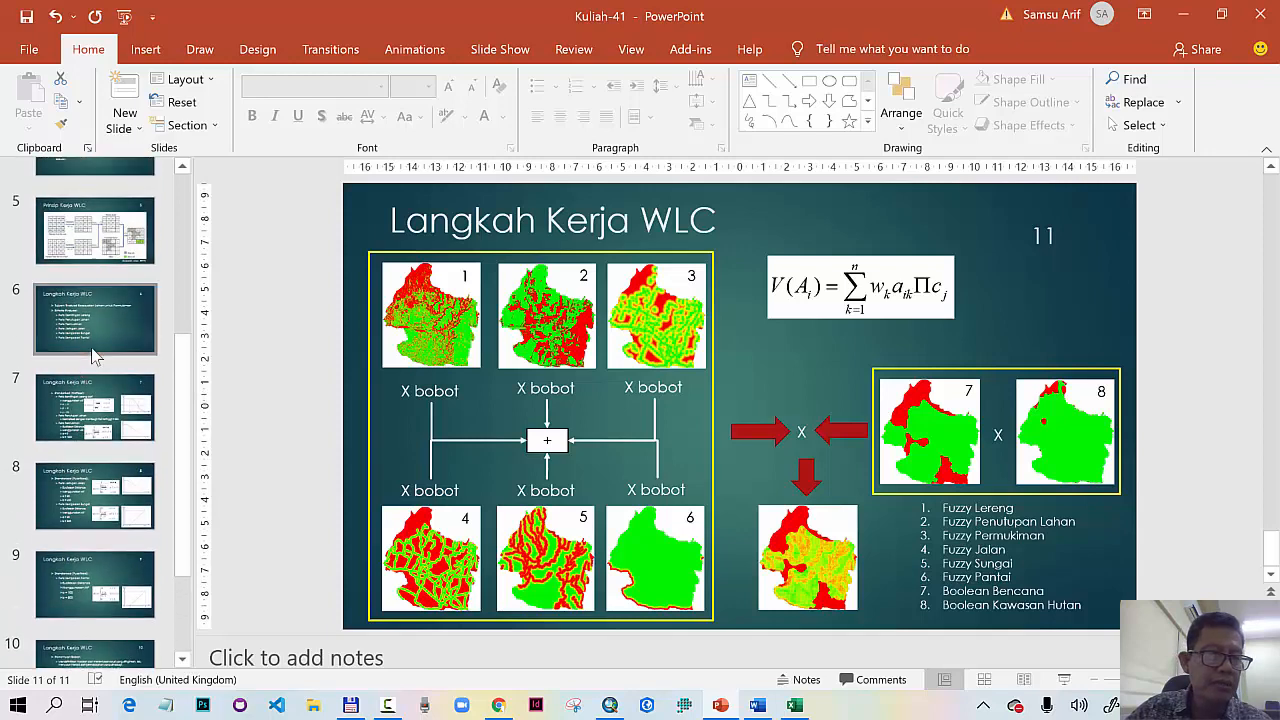
click(93, 352)
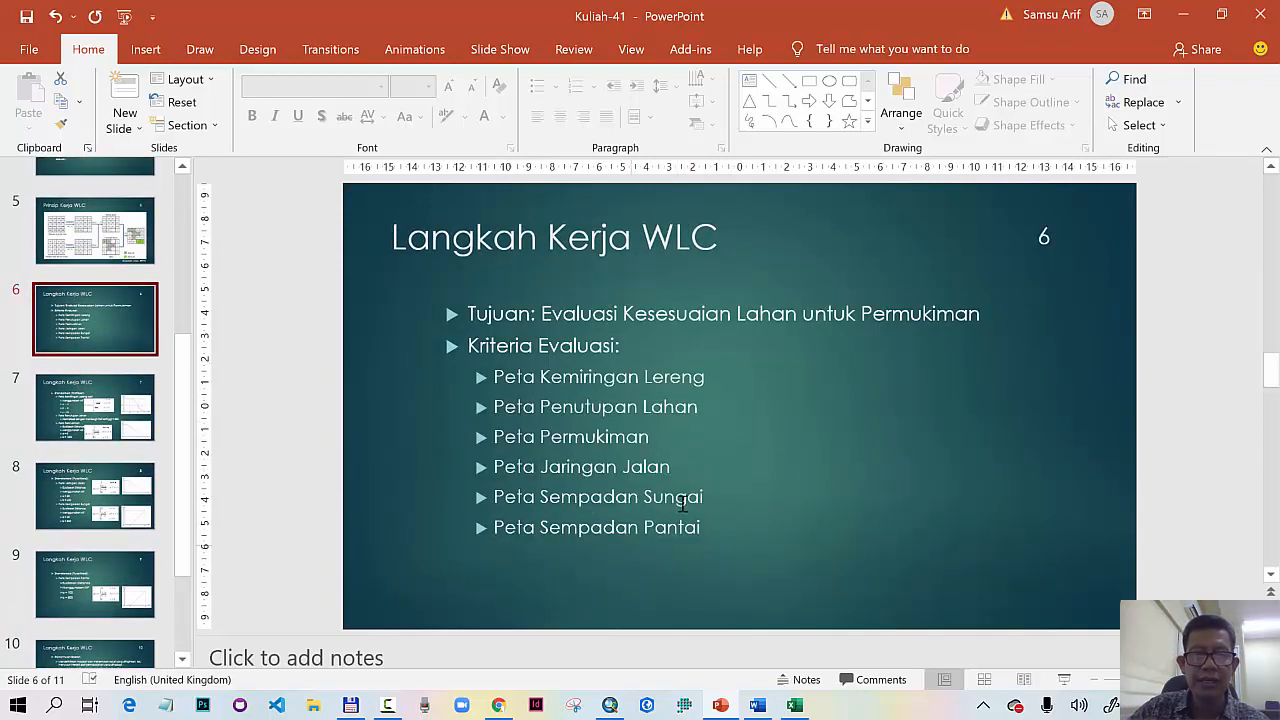
click(135, 378)
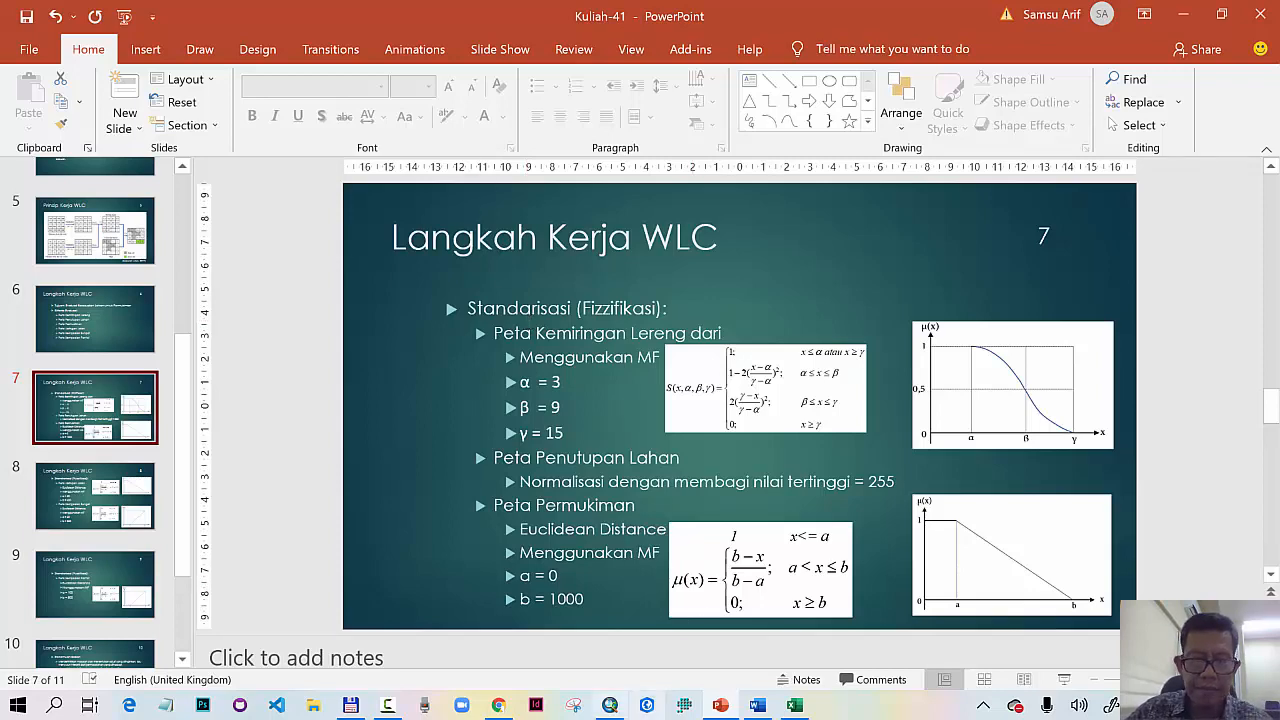
Step: Switch back to ArcMap and hide the kawasan_hutan, bencana, garis_pantai_clip, sungai_clip, jalan_clip and permukiman_clip rasters
click(612, 706)
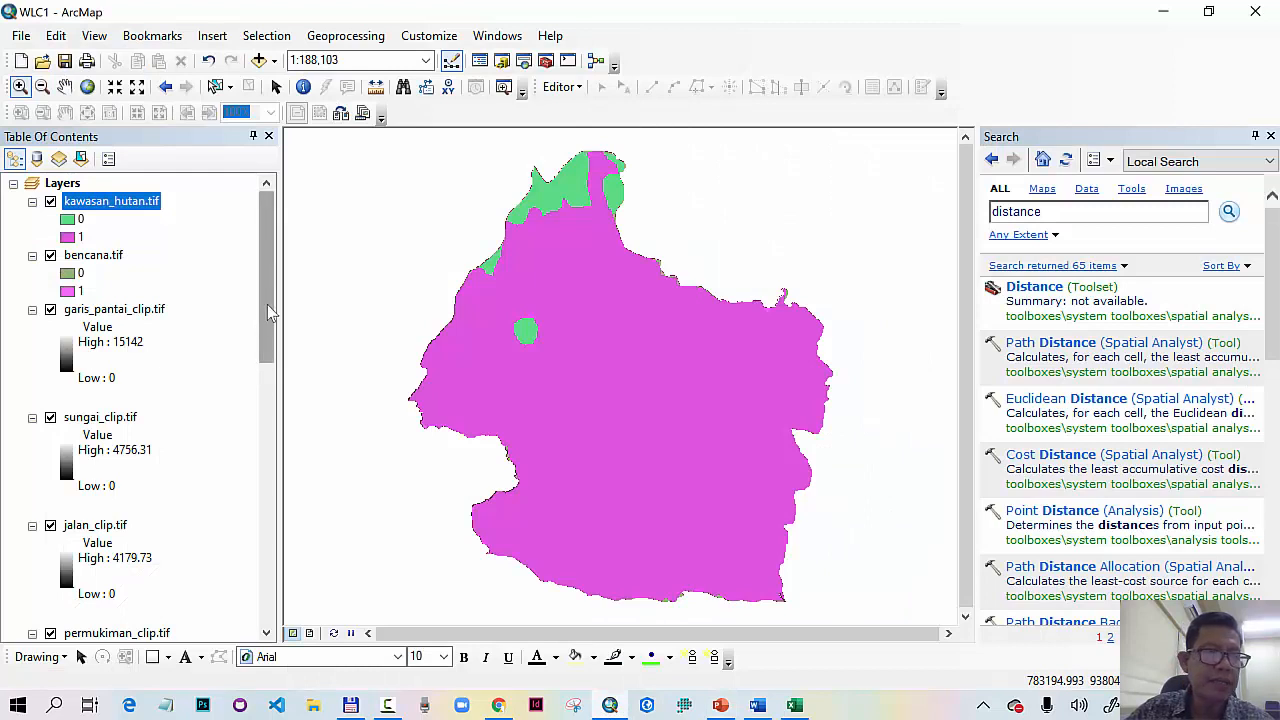
drag(267, 304, 255, 490)
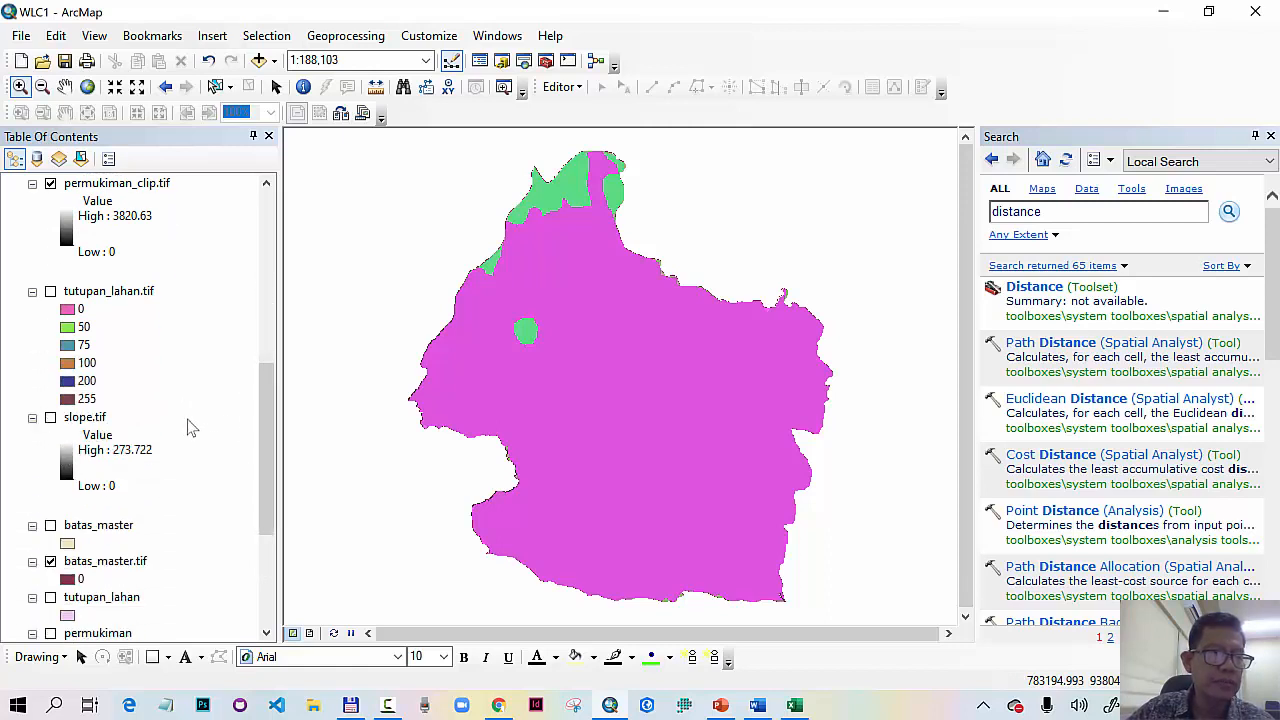
click(100, 417)
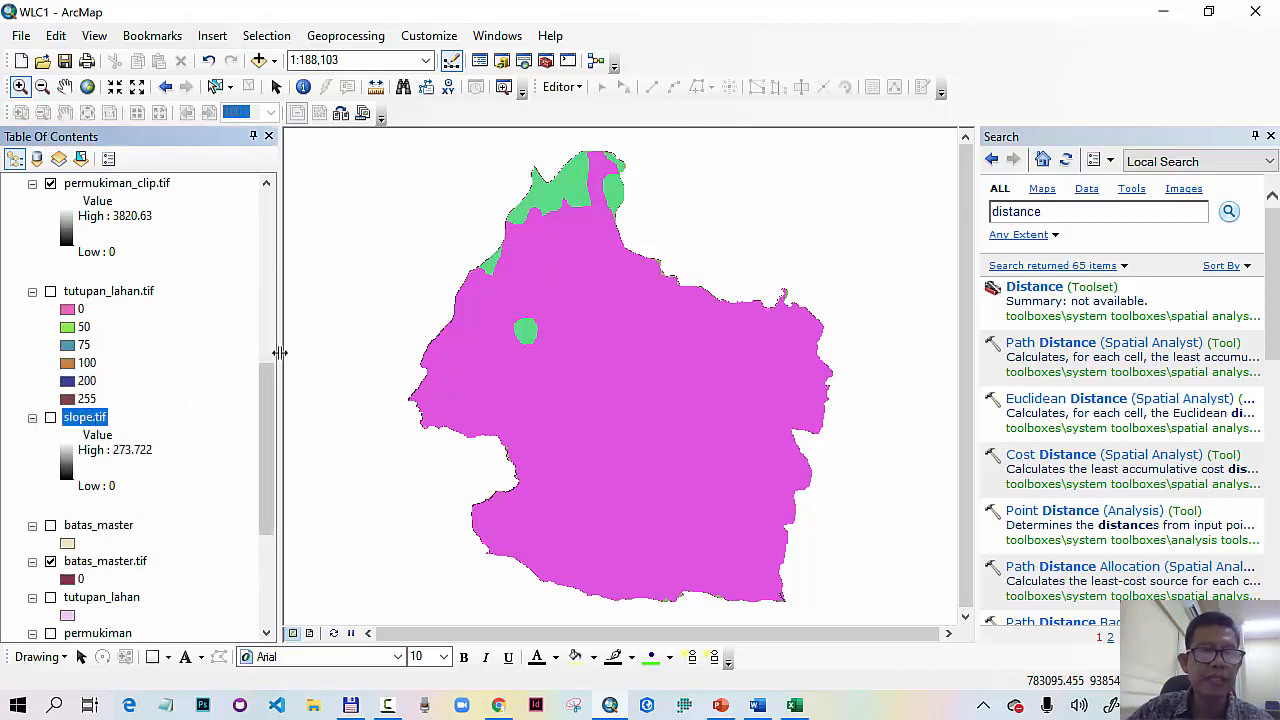
drag(268, 375, 266, 195)
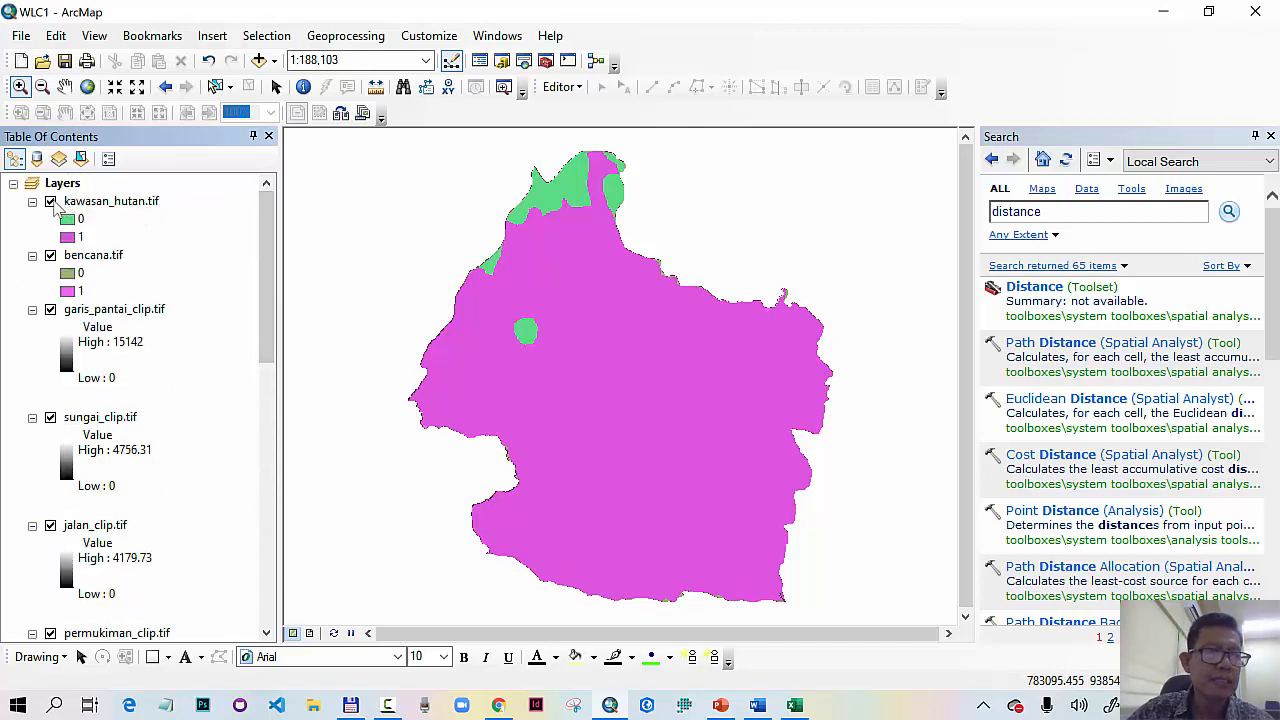
click(50, 201)
click(50, 255)
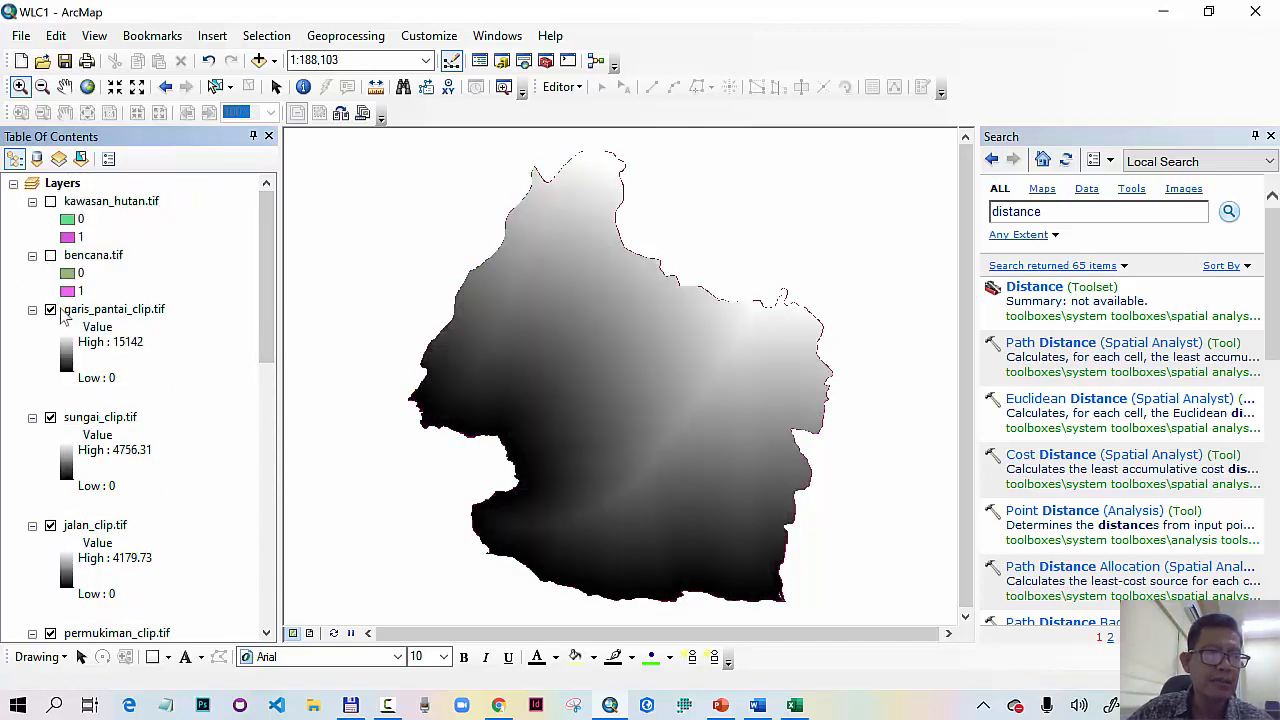
click(50, 309)
click(50, 417)
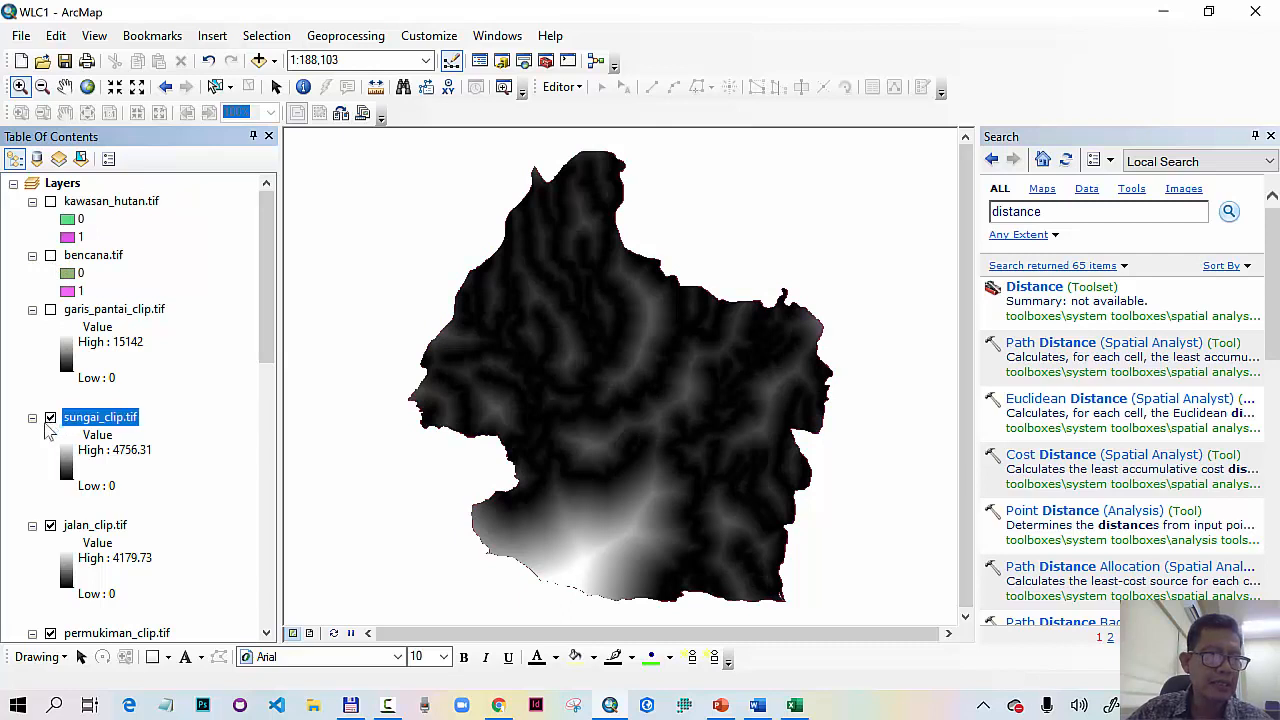
click(50, 525)
scroll(145, 455, down, 3)
click(50, 471)
scroll(128, 468, down, 3)
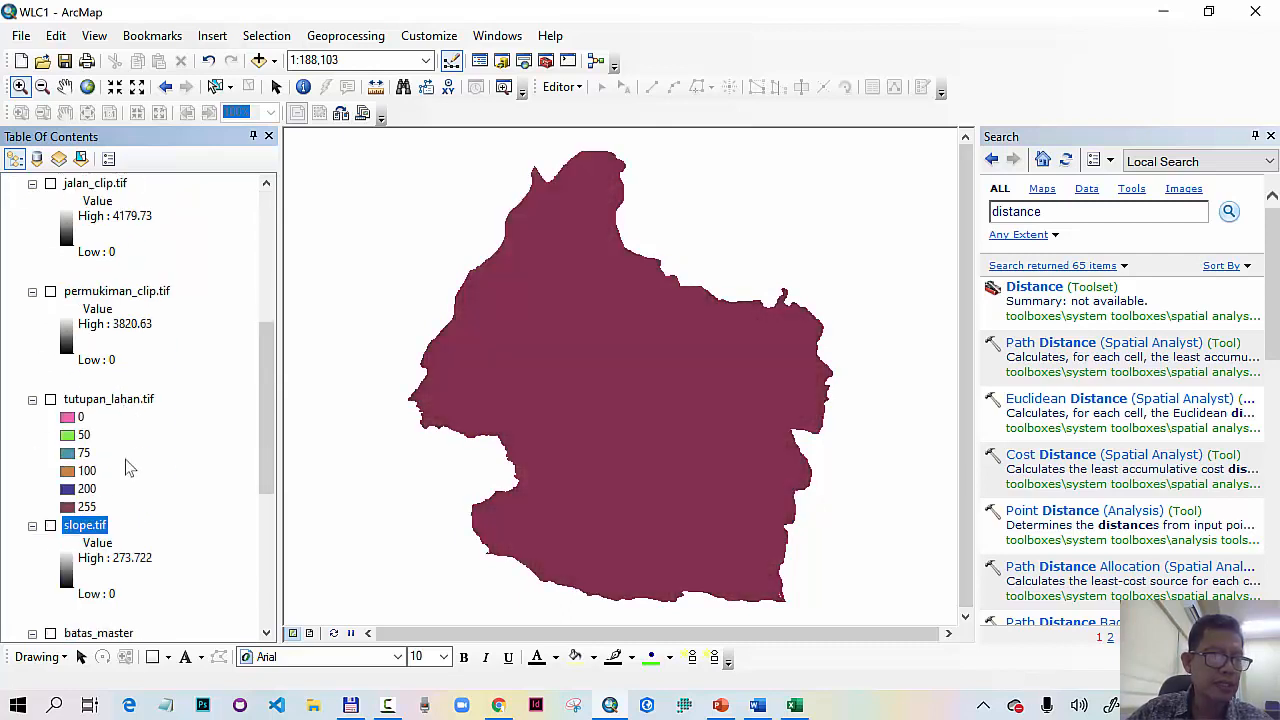
Step: Hide the batas_master.tif layer and display slope.tif as the only visible layer
scroll(130, 462, down, 3)
click(50, 507)
scroll(128, 480, down, 2)
scroll(66, 418, up, 2)
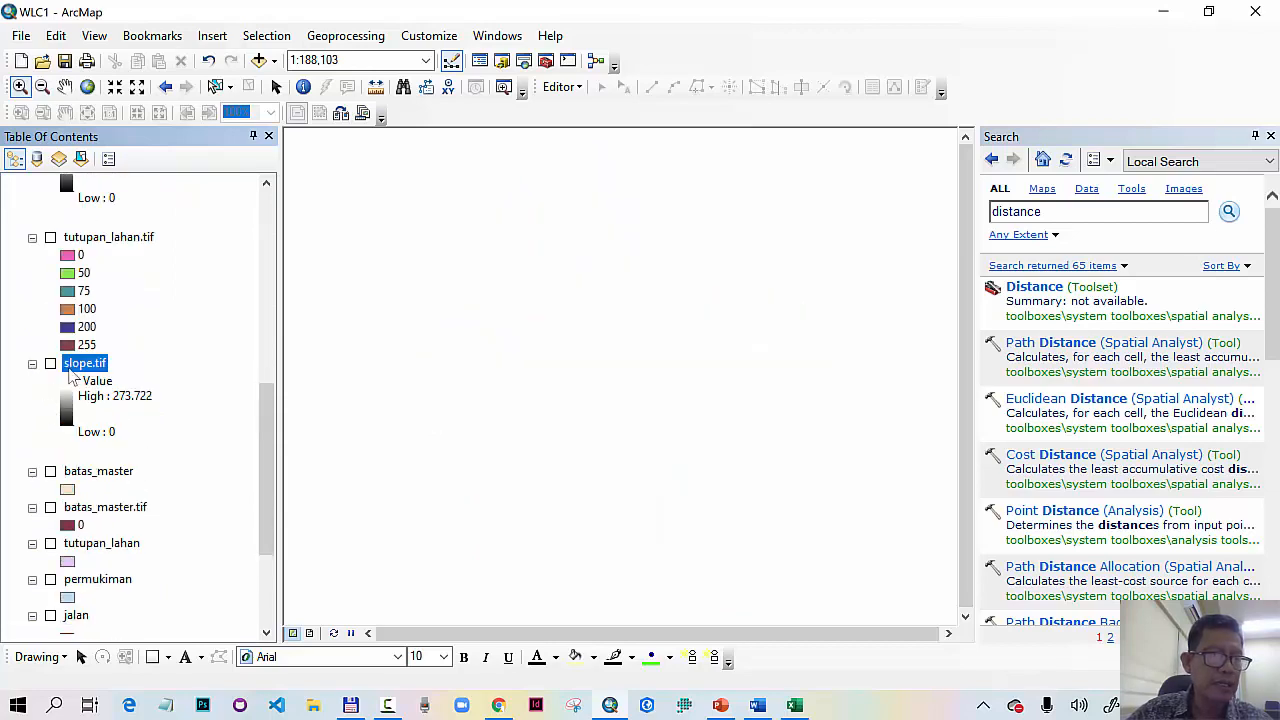
click(50, 364)
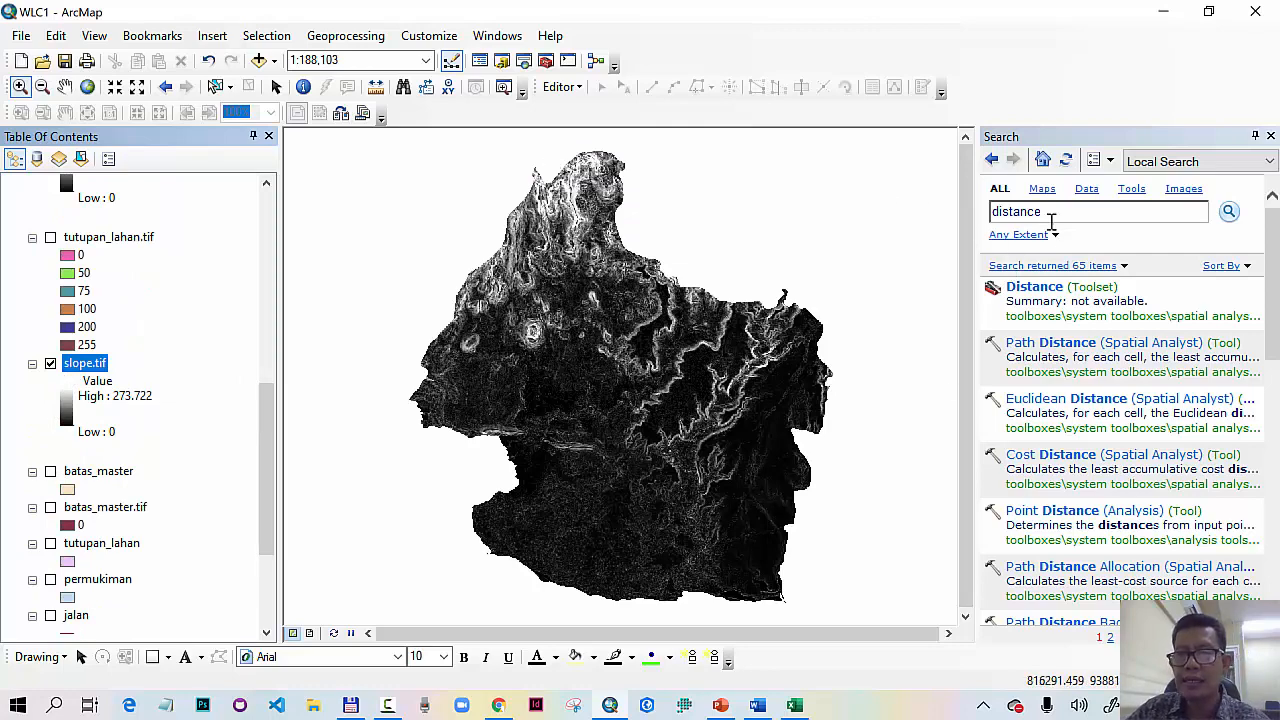
Step: Search for "calculator" and open the Spatial Analyst Raster Calculator, ready to enter a map algebra expression
drag(1040, 213, 984, 220)
text(ca)
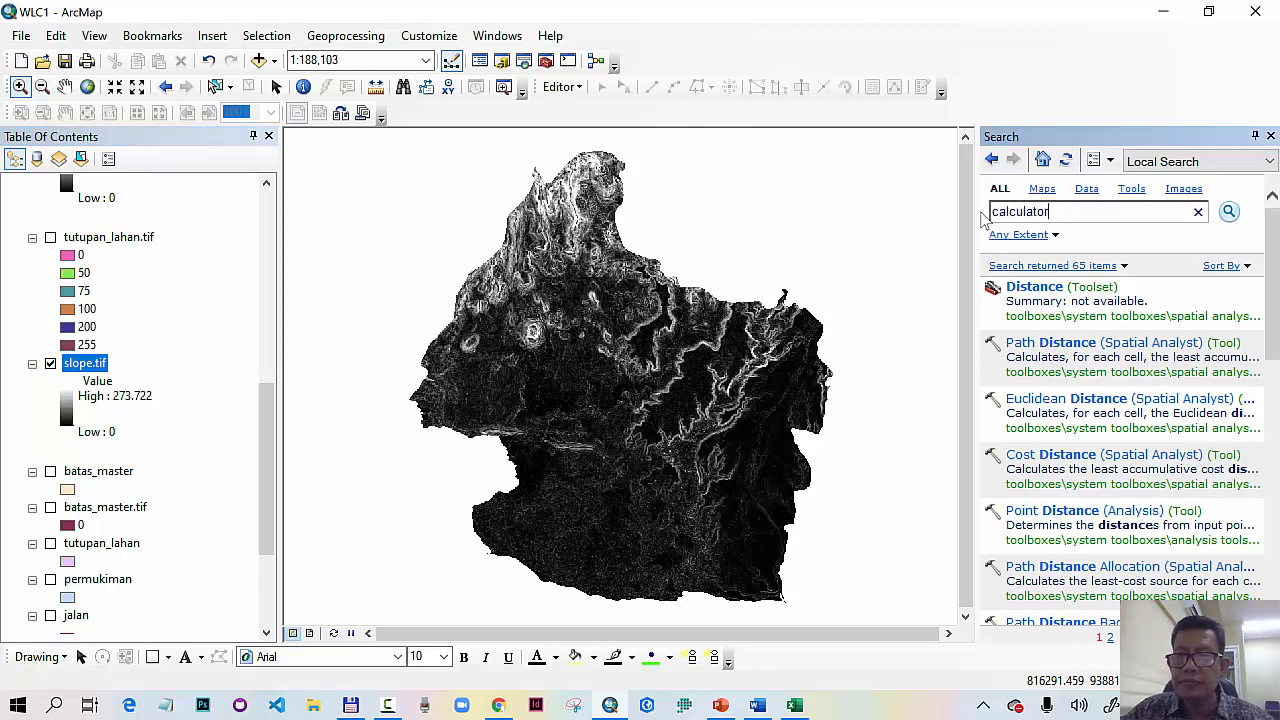
text(lculator)
key(Return)
click(1043, 400)
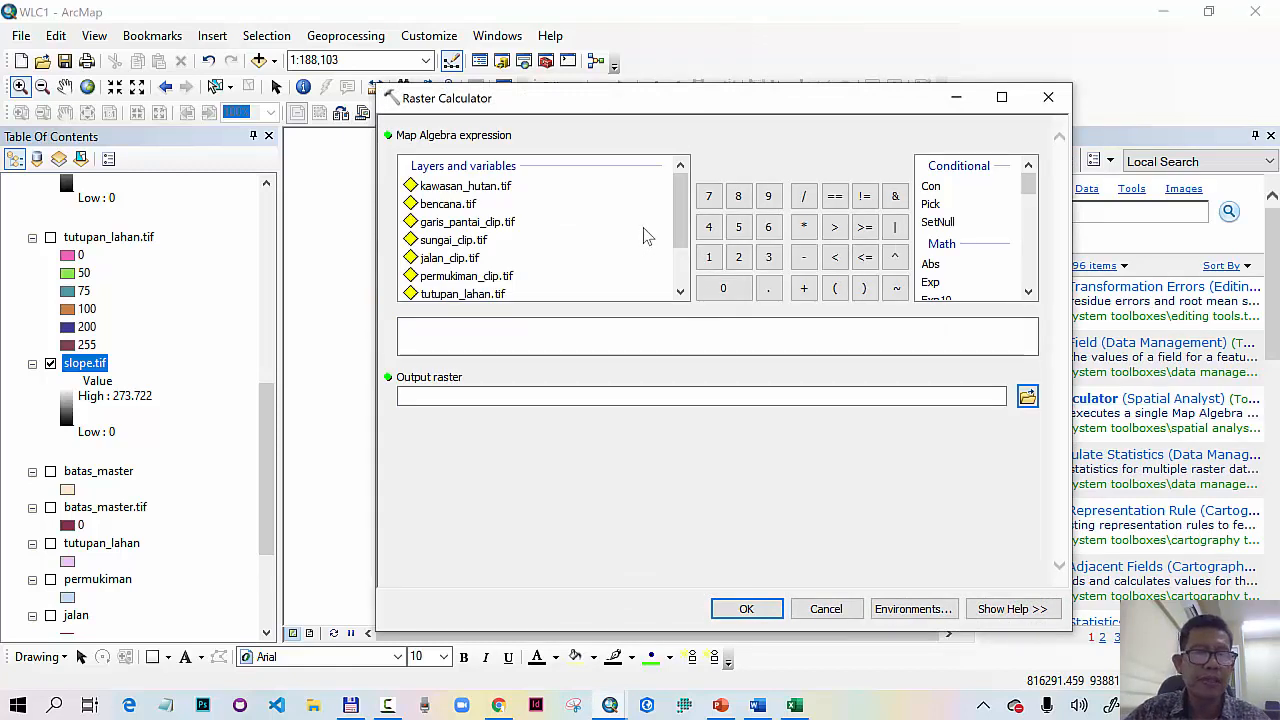
click(537, 337)
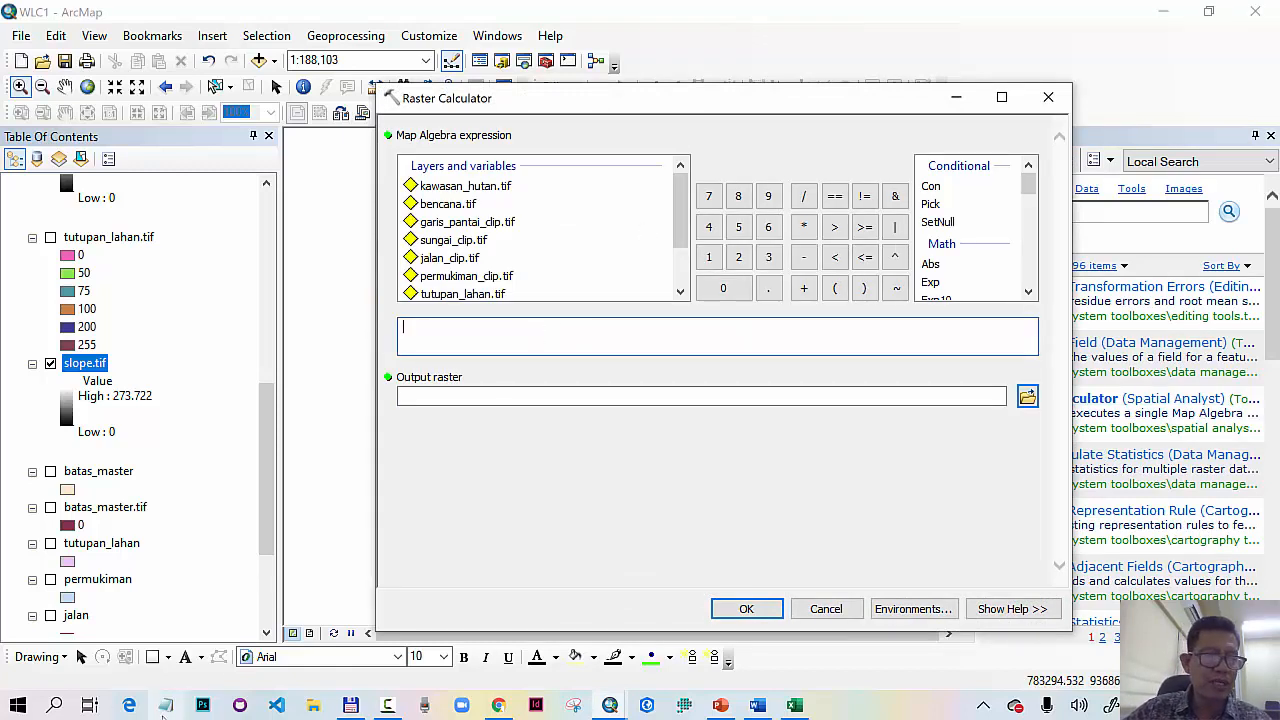
Step: Switch to Notepad and open the rumus_lereng text file from the kuliah > Sistem Pengambilan Keputusan > MCE_WLC folder on drive D
click(166, 705)
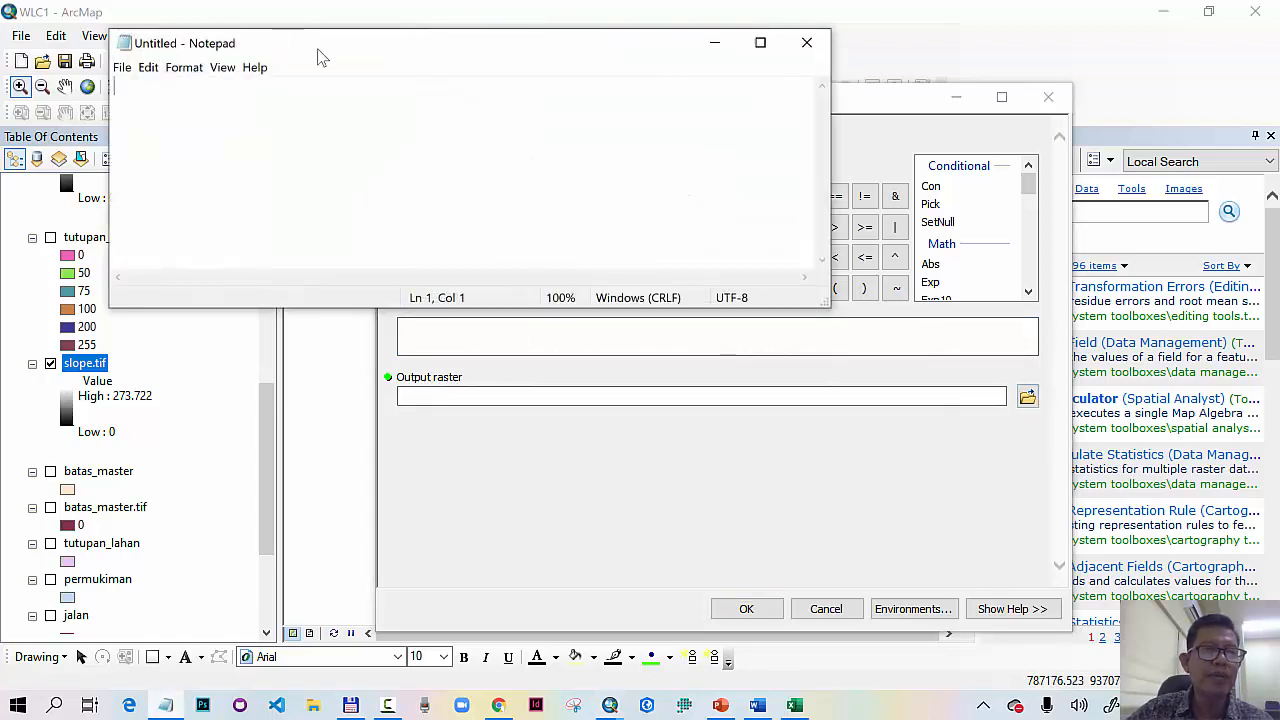
drag(290, 50, 404, 79)
click(237, 96)
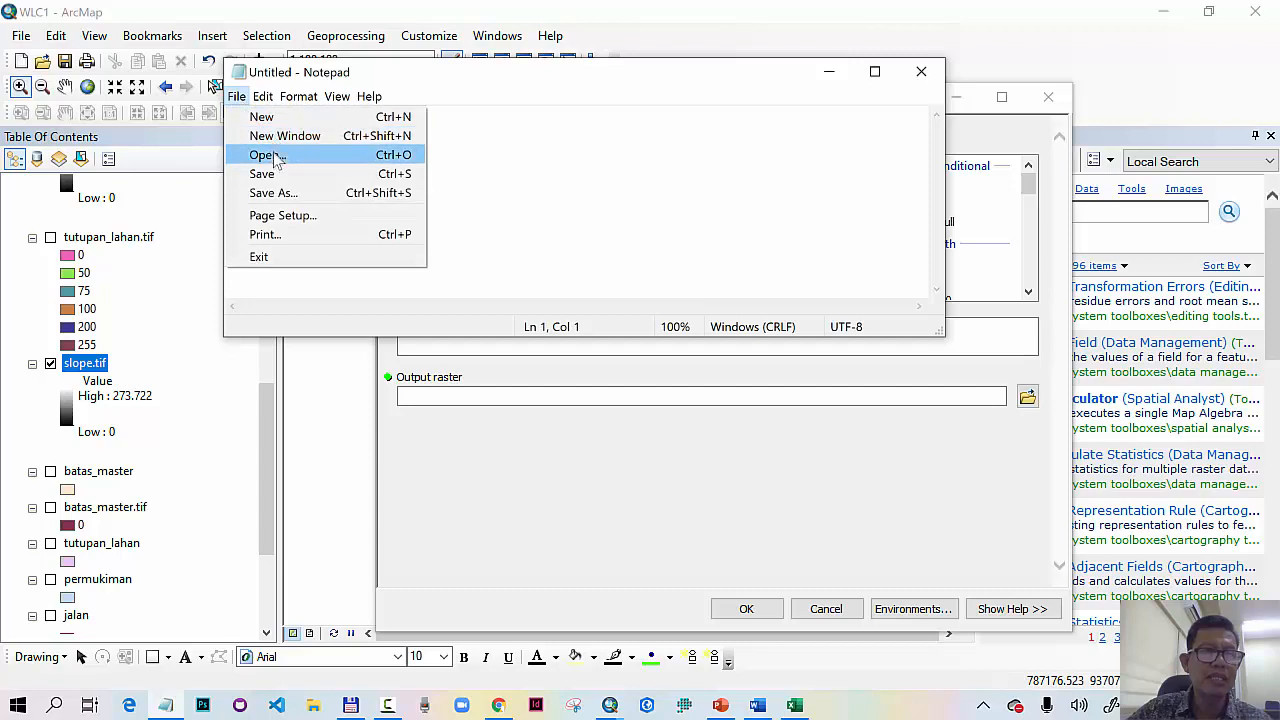
click(268, 155)
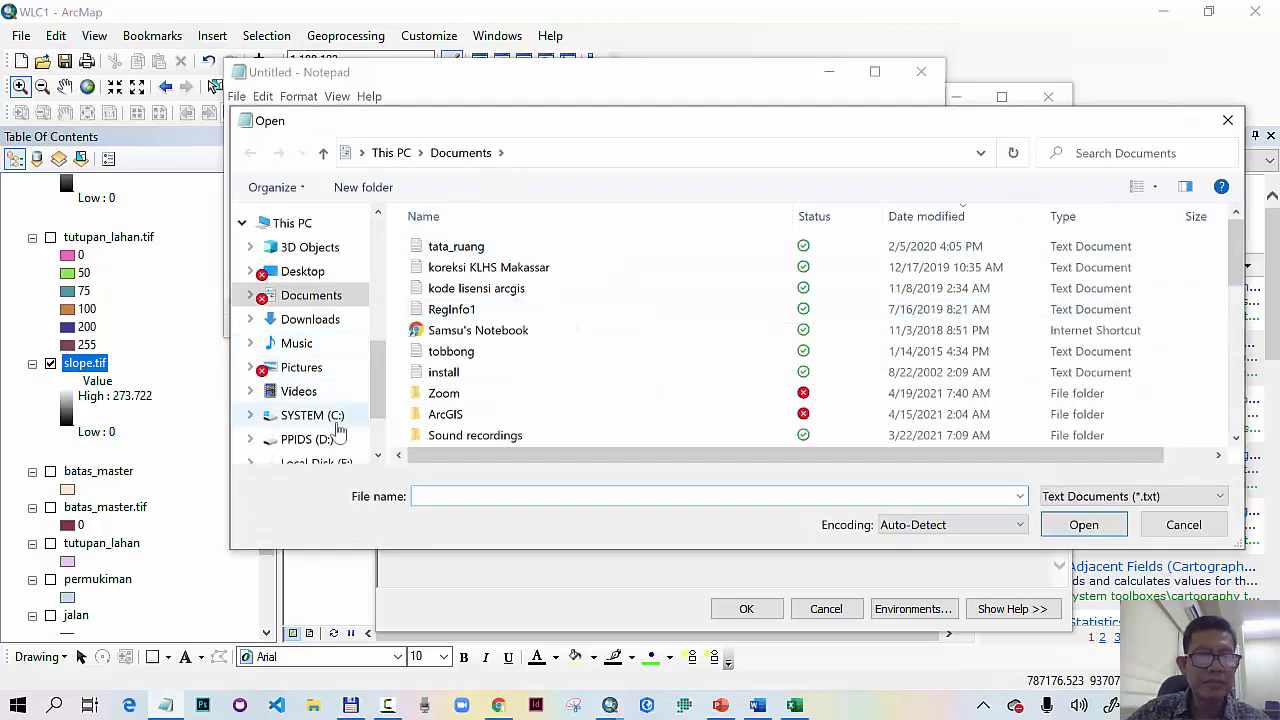
click(309, 443)
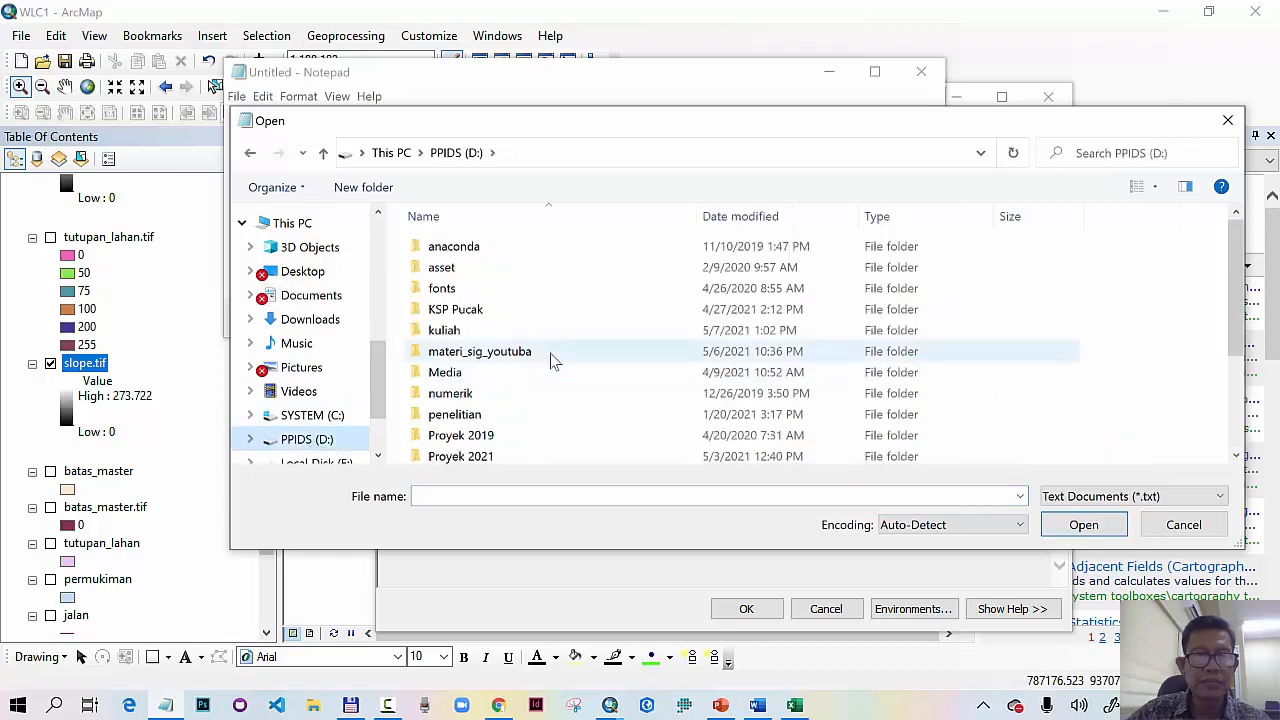
scroll(551, 357, down, 2)
scroll(486, 348, down, 1)
scroll(478, 338, up, 3)
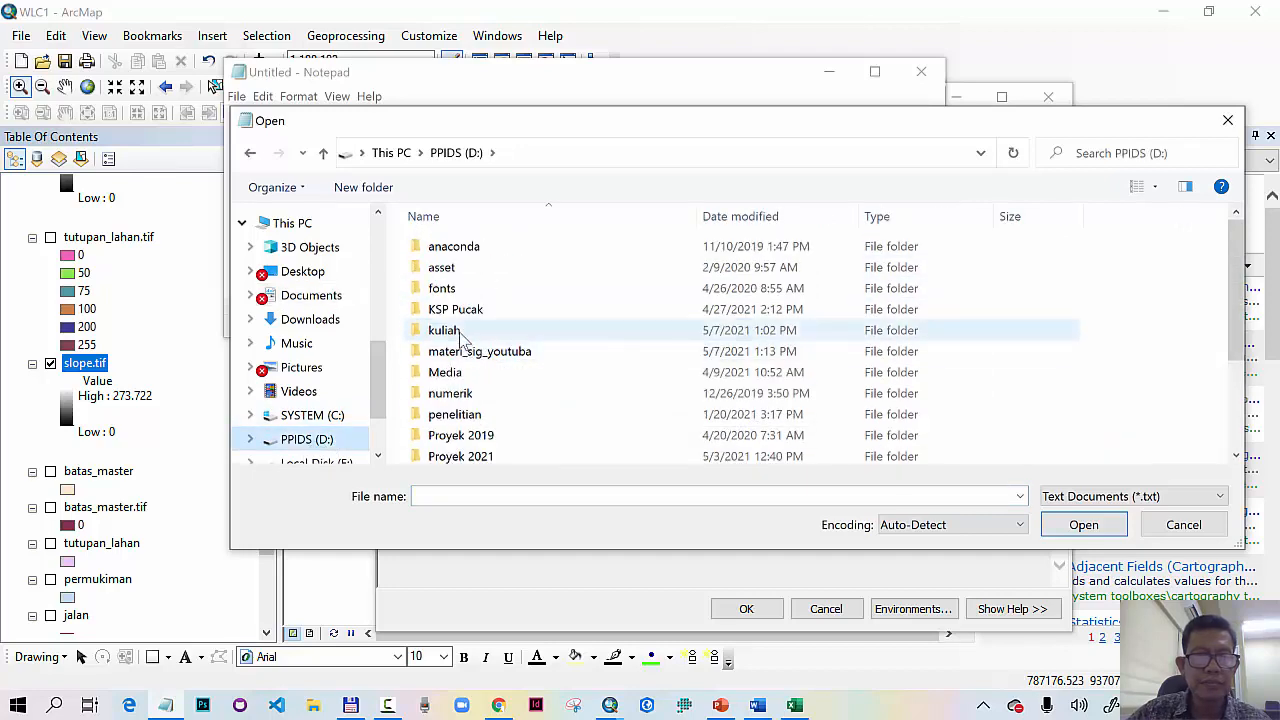
double_click(457, 331)
double_click(510, 434)
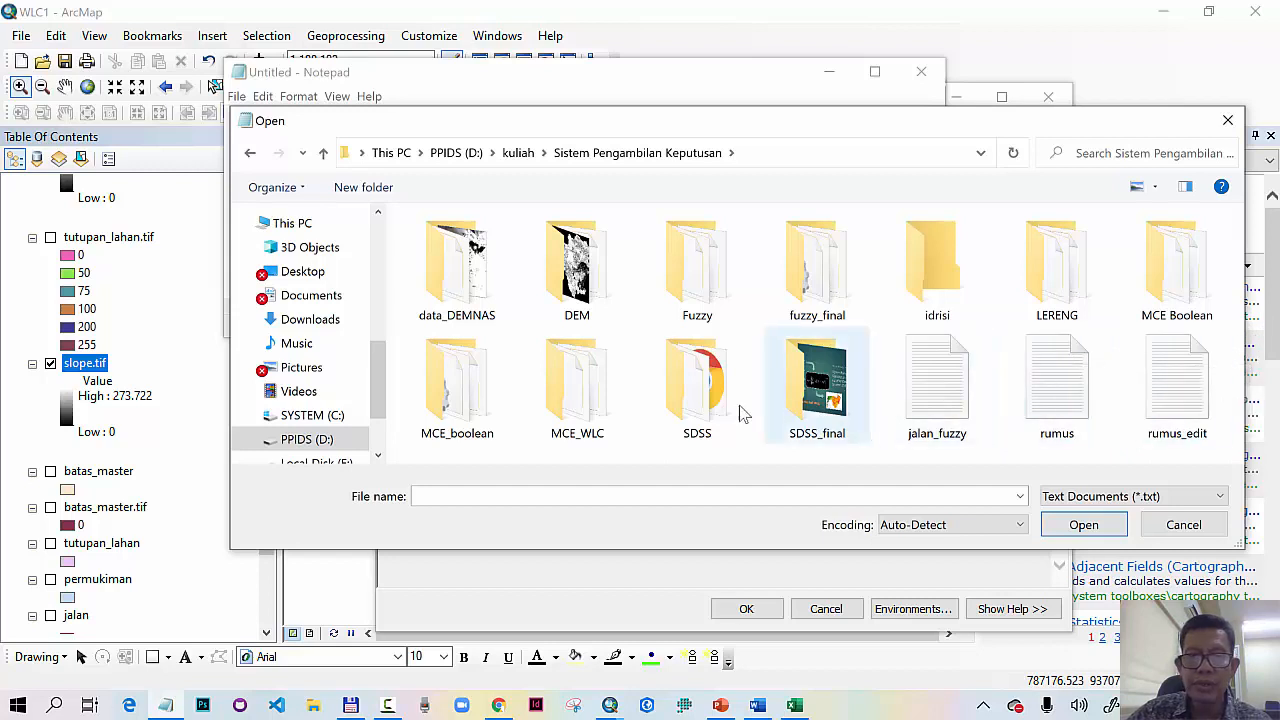
double_click(588, 410)
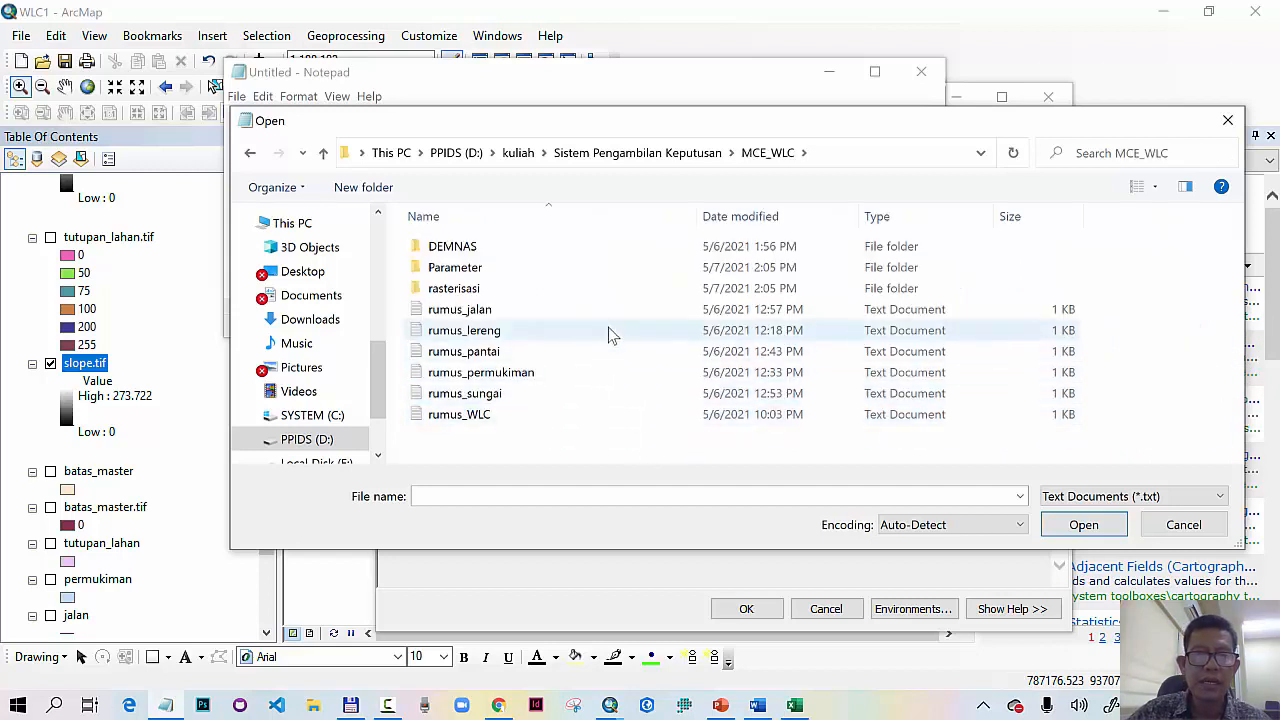
click(483, 335)
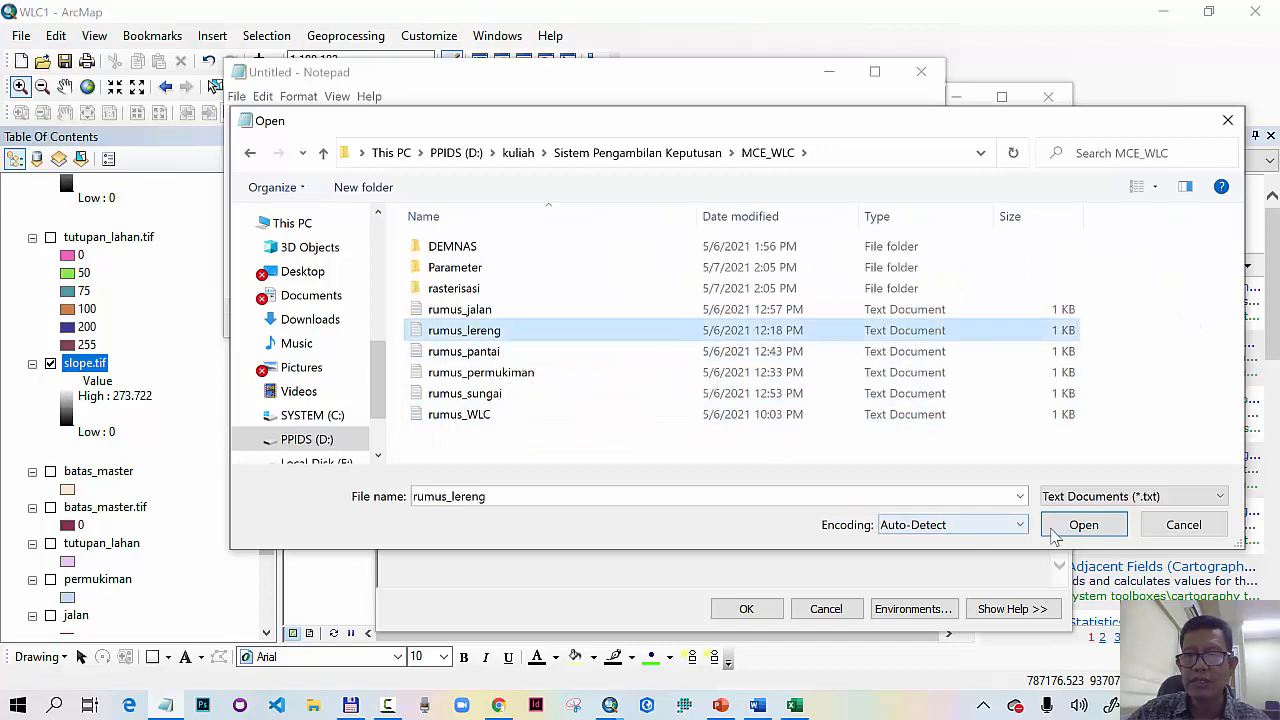
click(1083, 525)
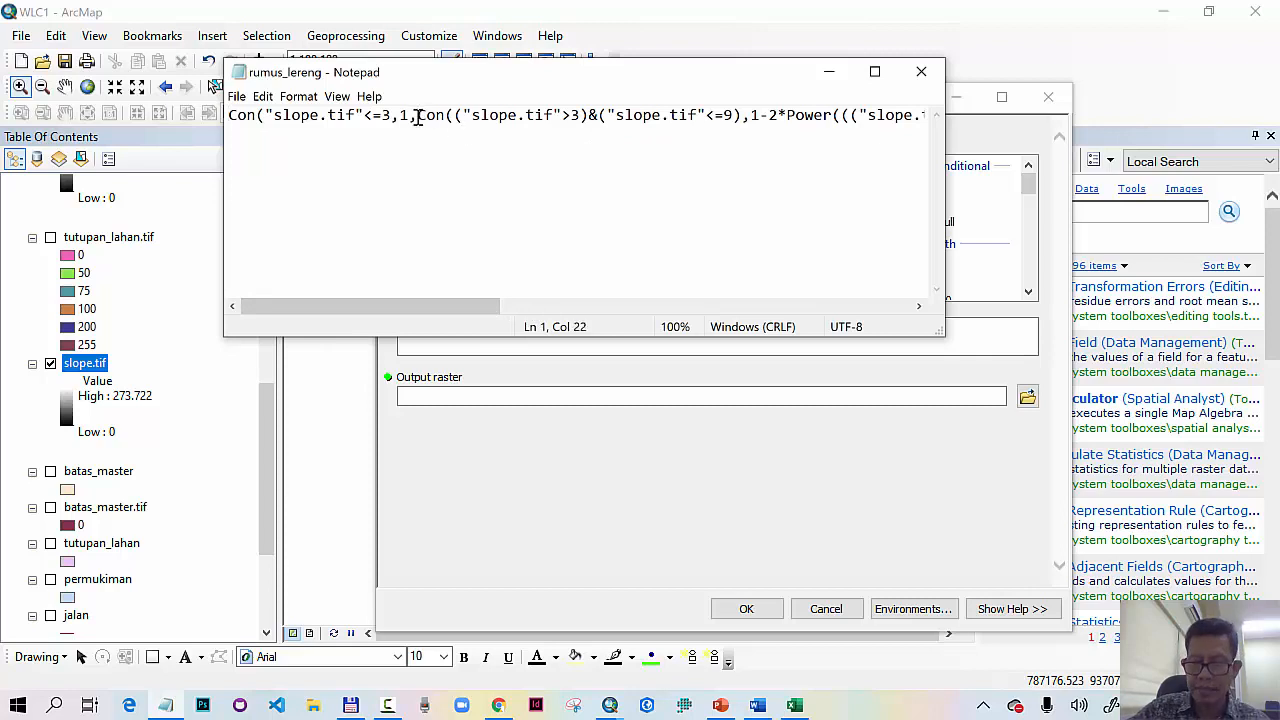
Step: Split the slope formula into four lines so that each Con condition starts on its own line
key(Return)
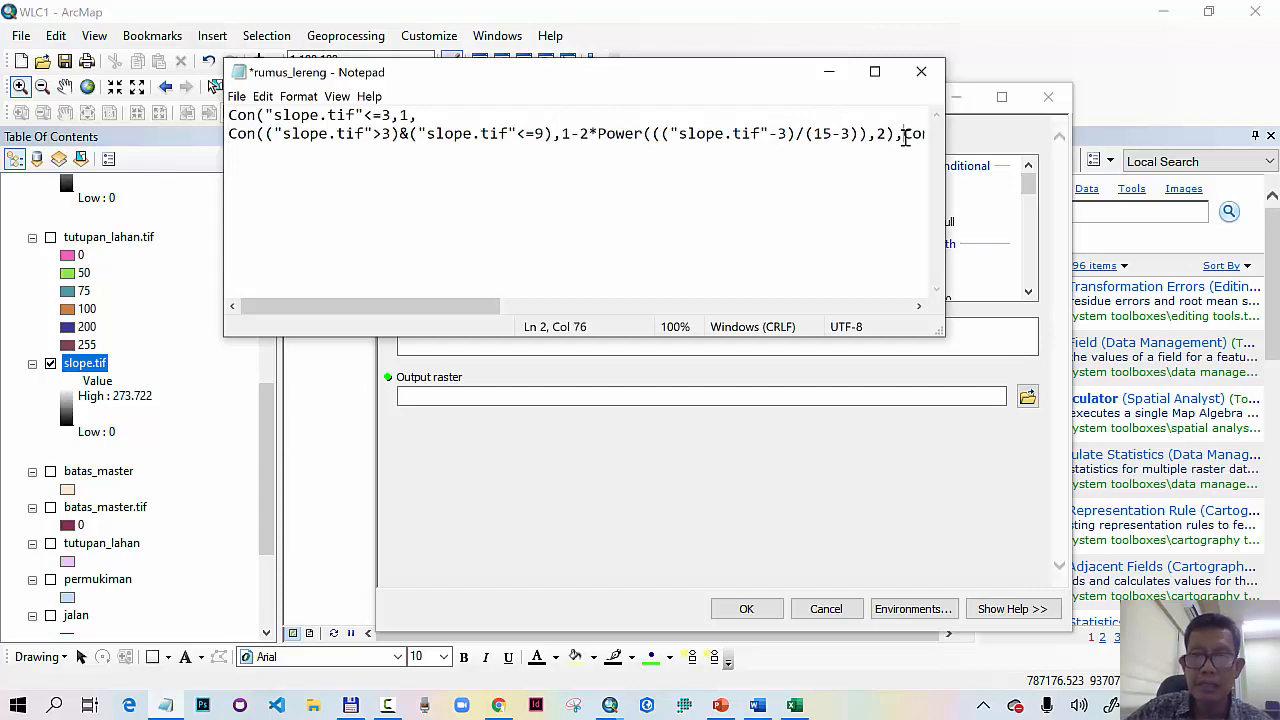
key(Return)
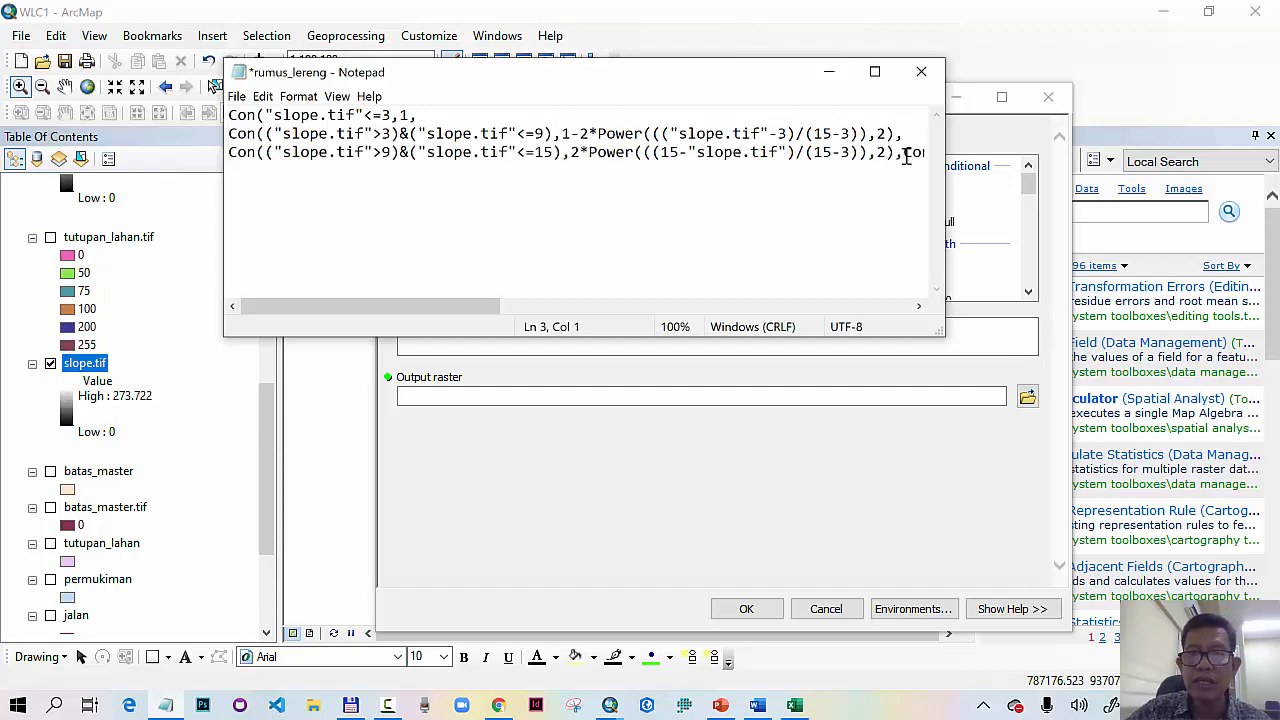
key(Return)
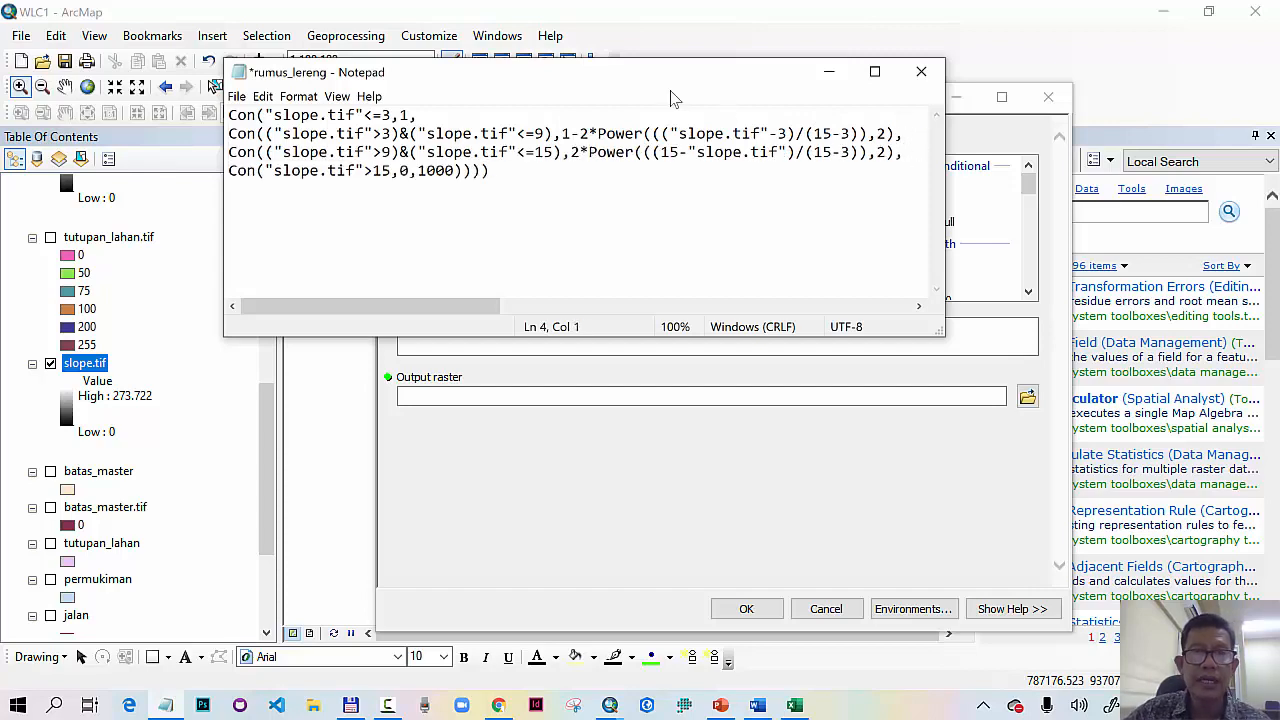
Step: Switch to PowerPoint slide 7 and place the Notepad formula above the slope membership function to compare them
drag(705, 85, 885, 143)
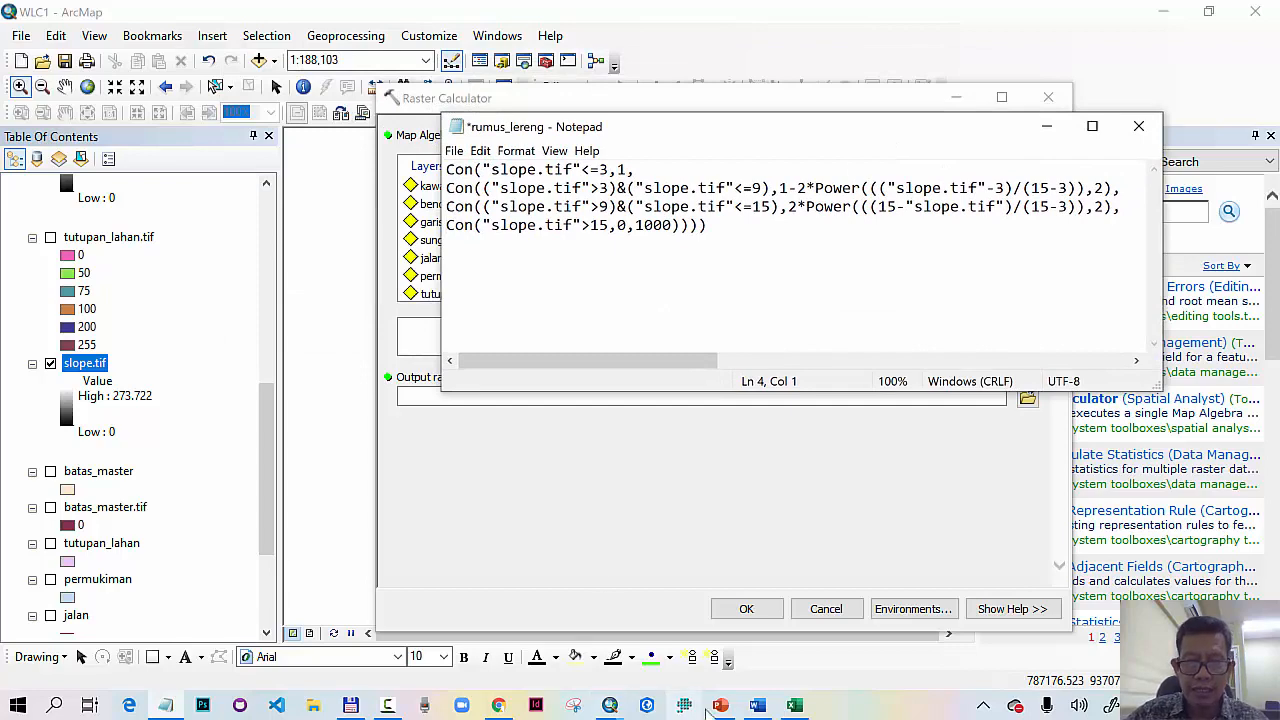
click(716, 700)
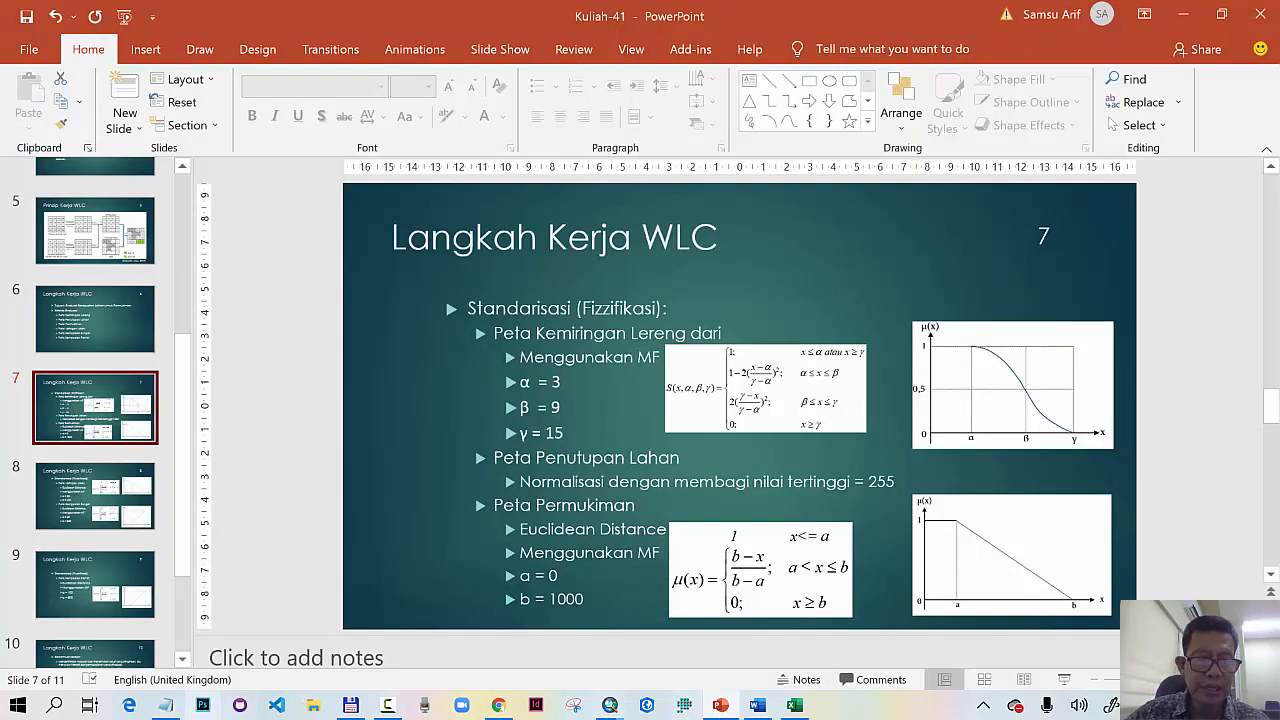
click(170, 660)
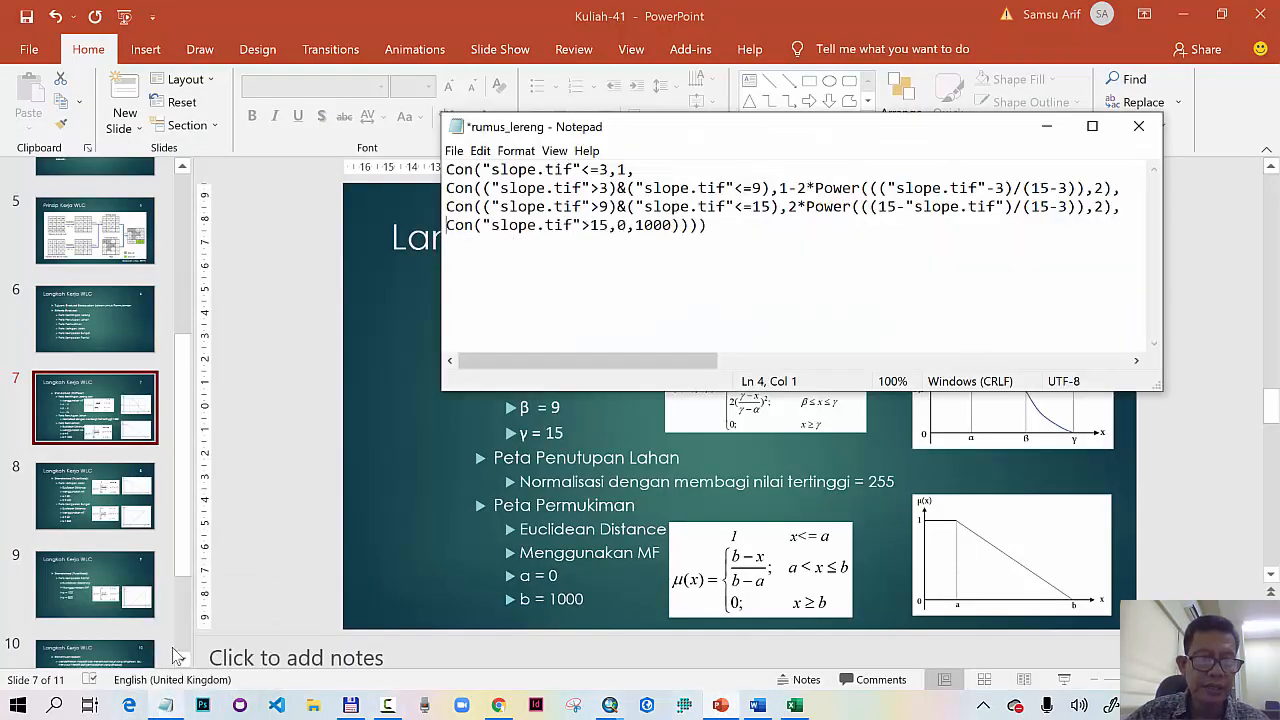
drag(737, 135, 473, 40)
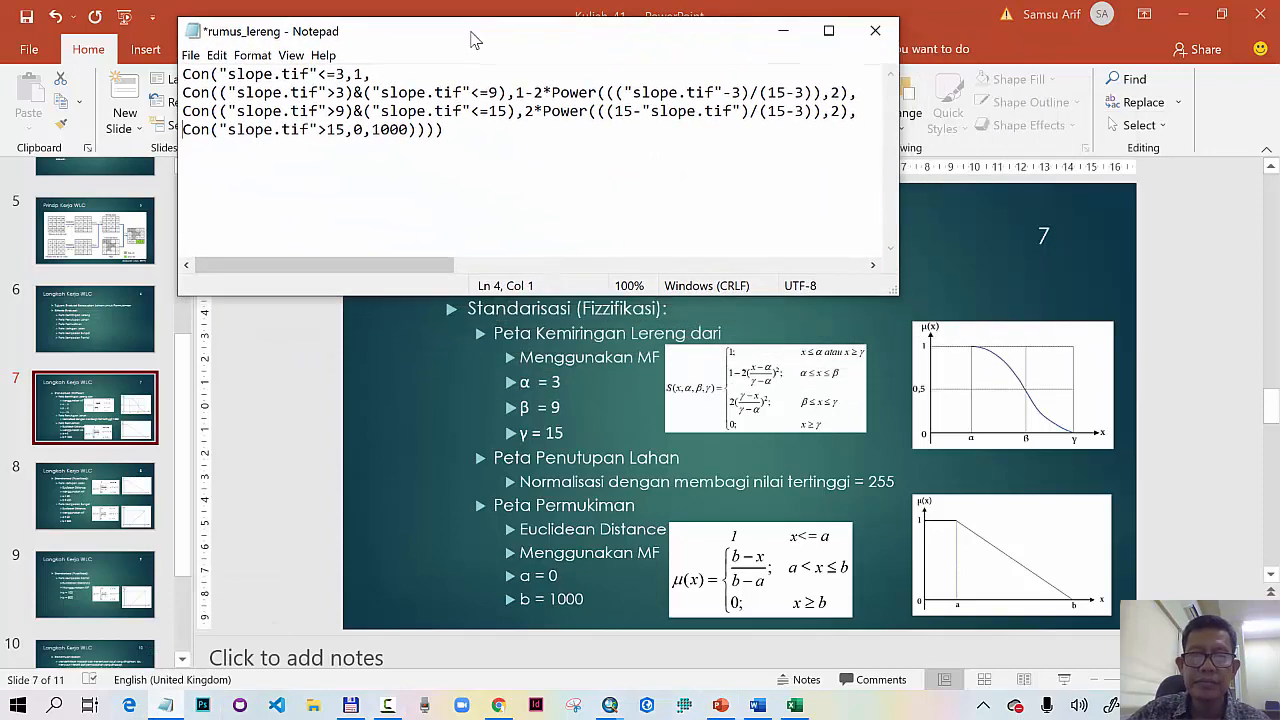
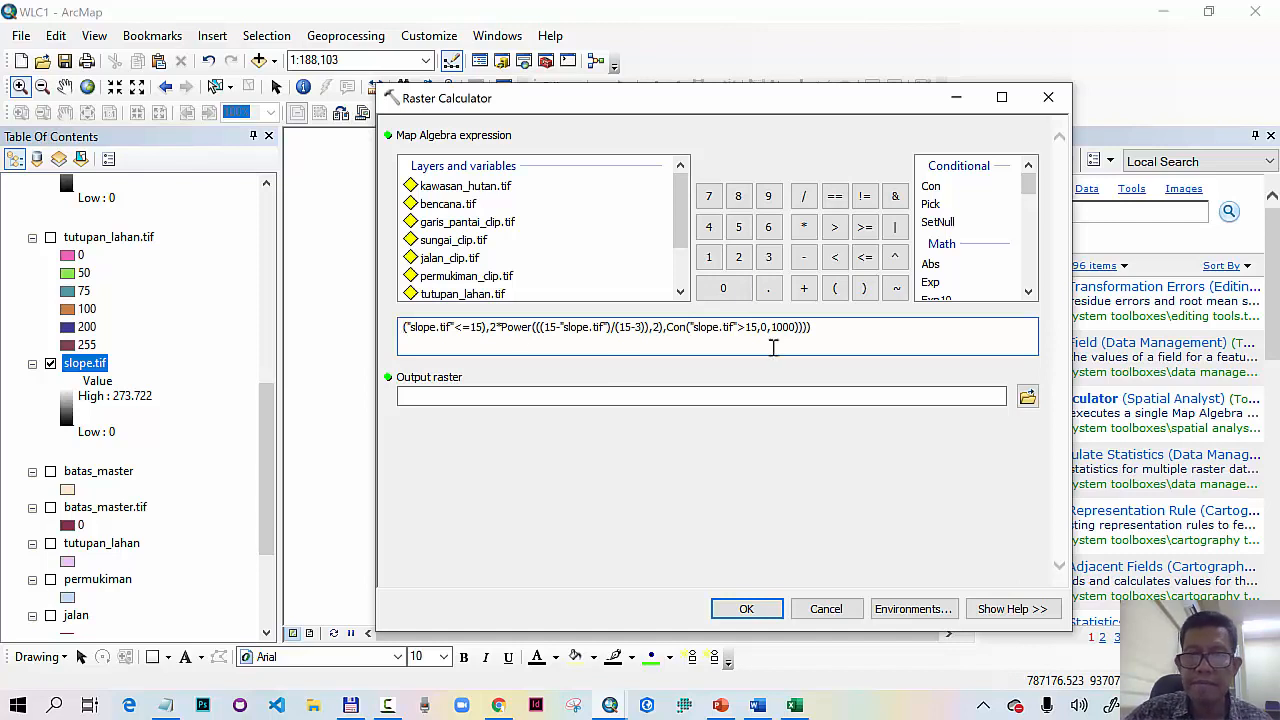
Step: Enter the rumus_lereng Con expression for slope.tif in ArcMap's Raster Calculator and create a fuzzifikasi folder beside rasterisasi for the output
text(Con("slope.tif"<=3,1,Con(("slope.tif">3)&("slope.tif"<=9),1-2*Power((("slope.tif"-3)/(15-3)),2),Con(("slope.tif">9)&)
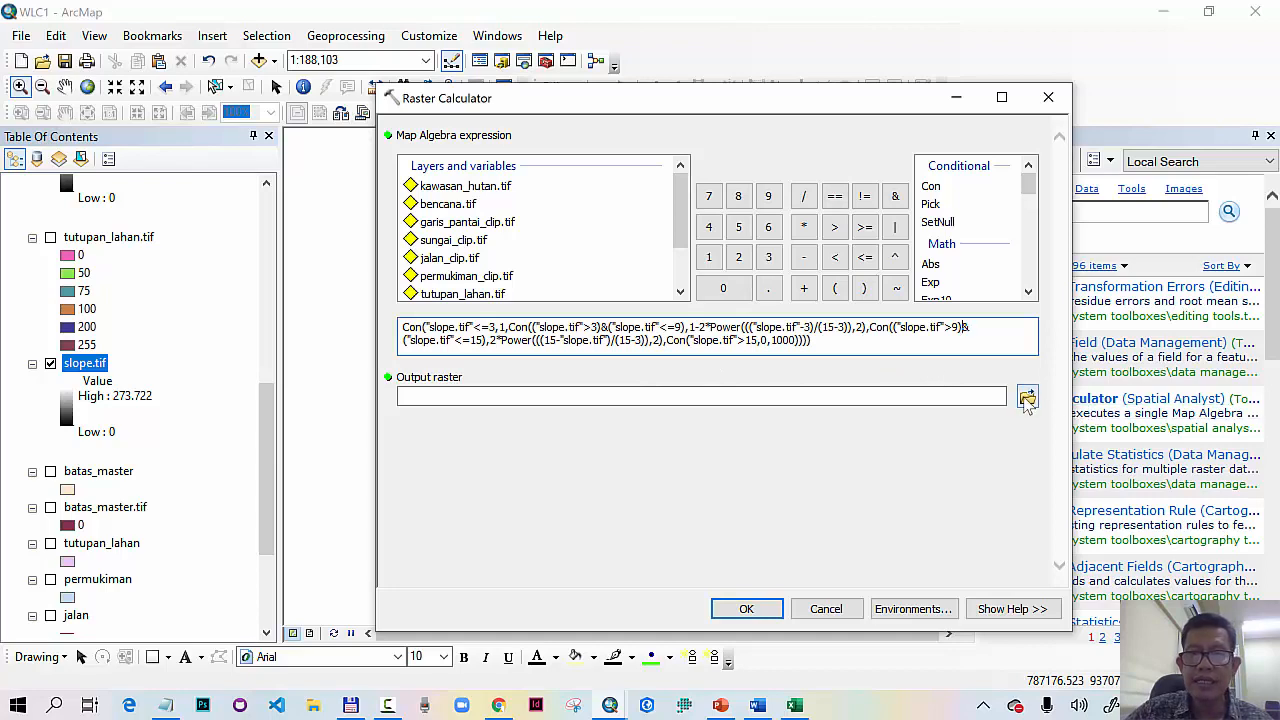
click(1027, 399)
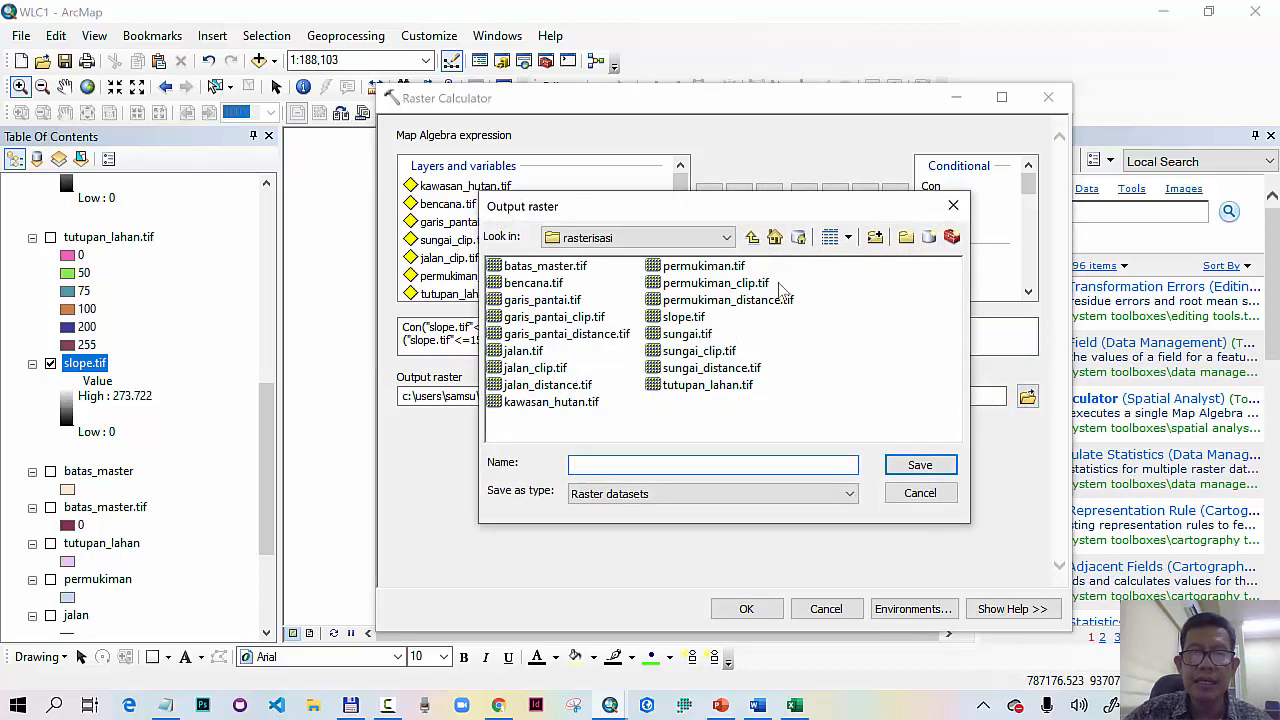
click(752, 238)
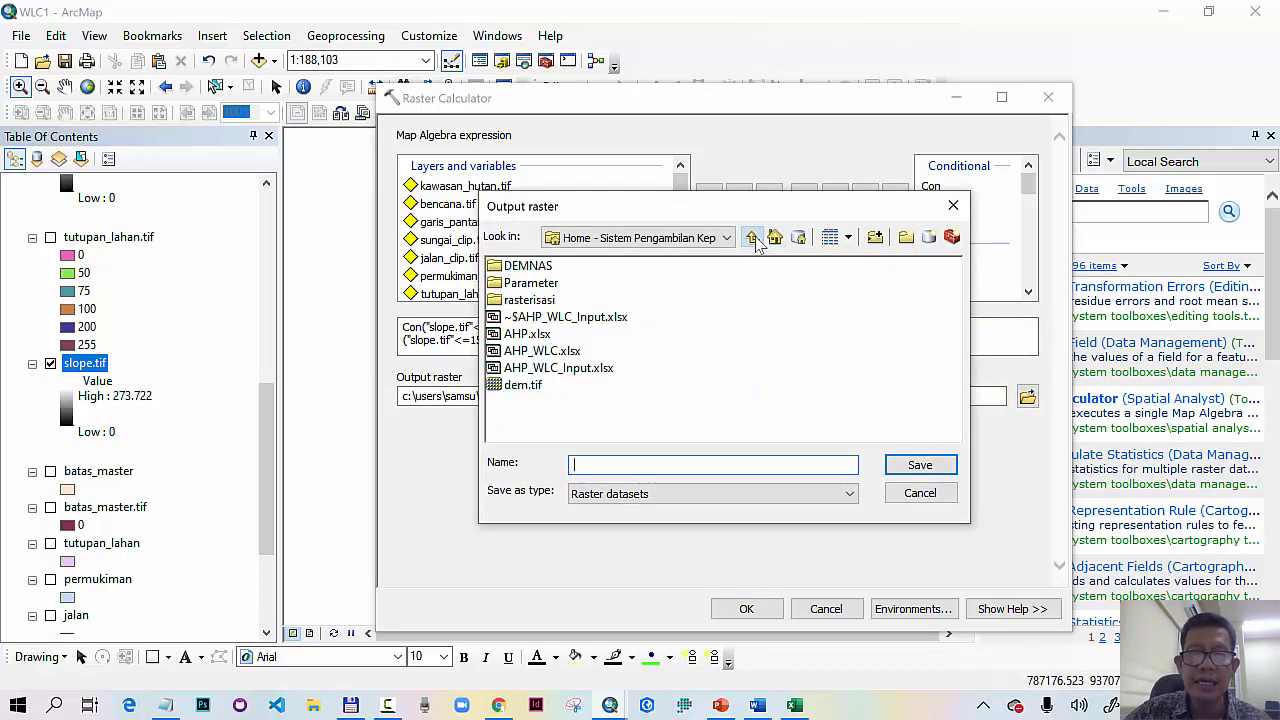
click(906, 238)
text(fuzzifikasi)
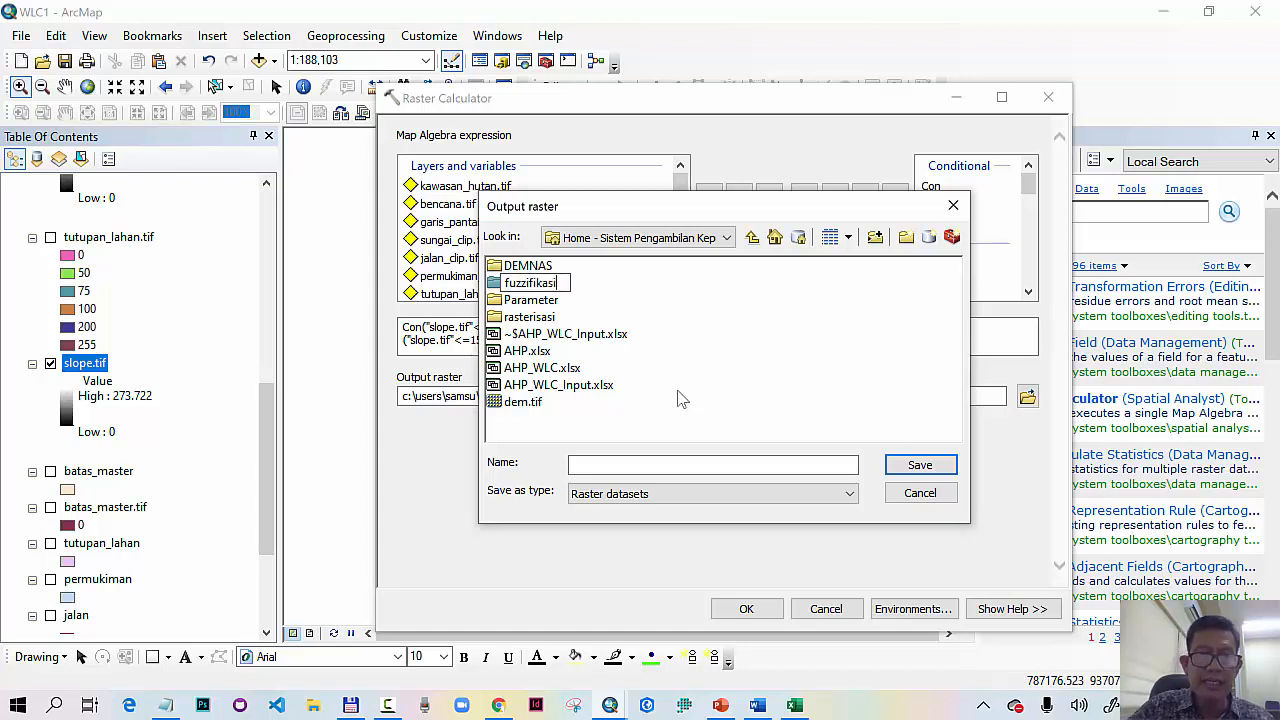
key(Return)
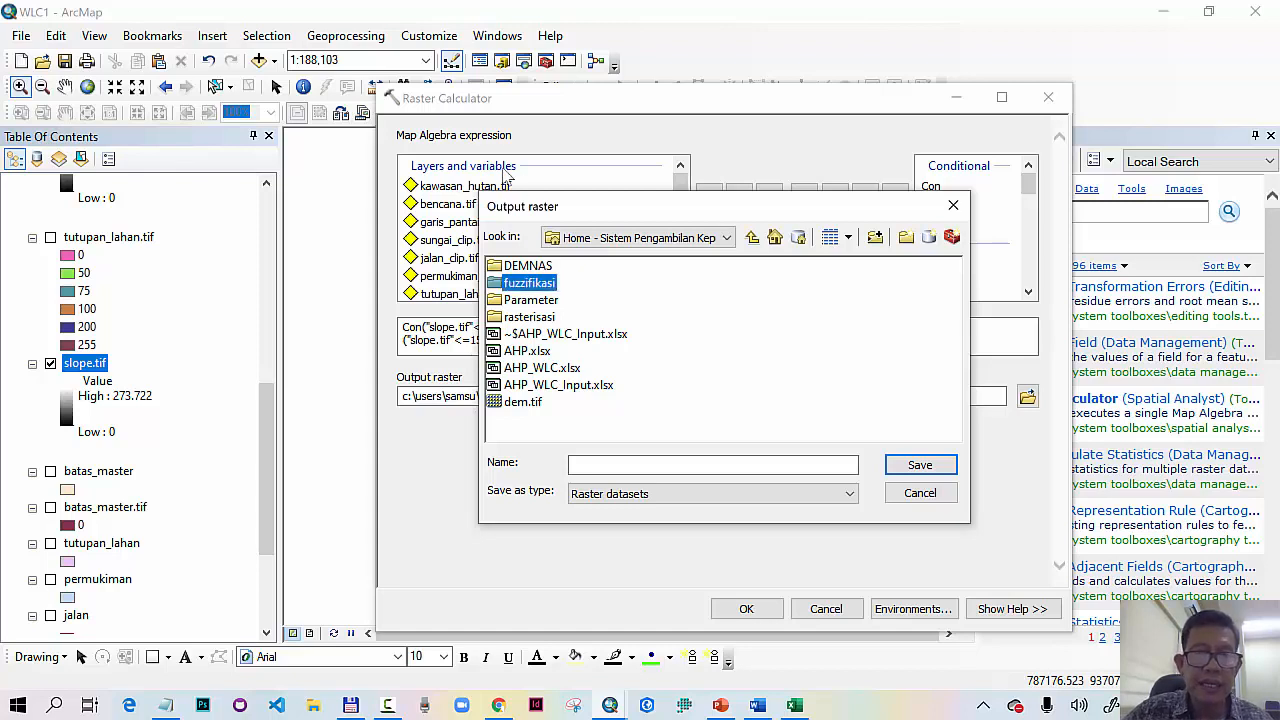
Step: Set the output raster to lereng_fuzzy.tif in the fuzzifikasi folder and run the slope calculation
double_click(545, 284)
click(614, 466)
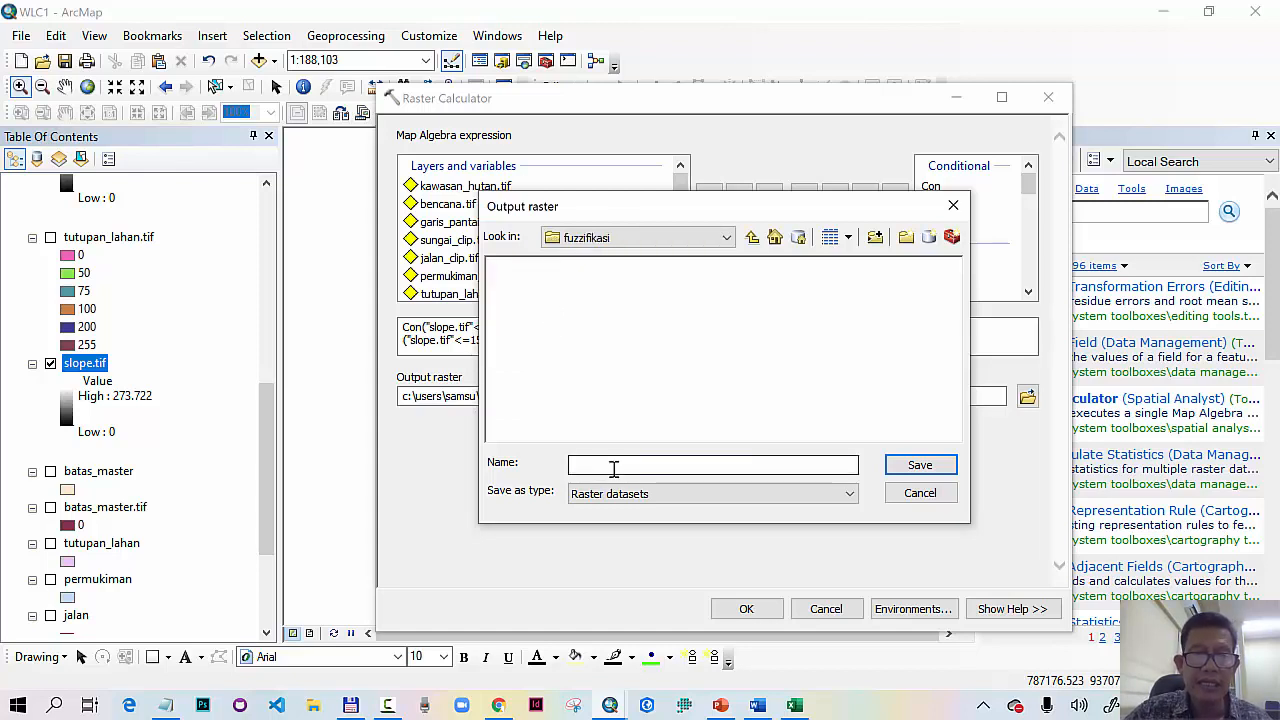
text(lereng)
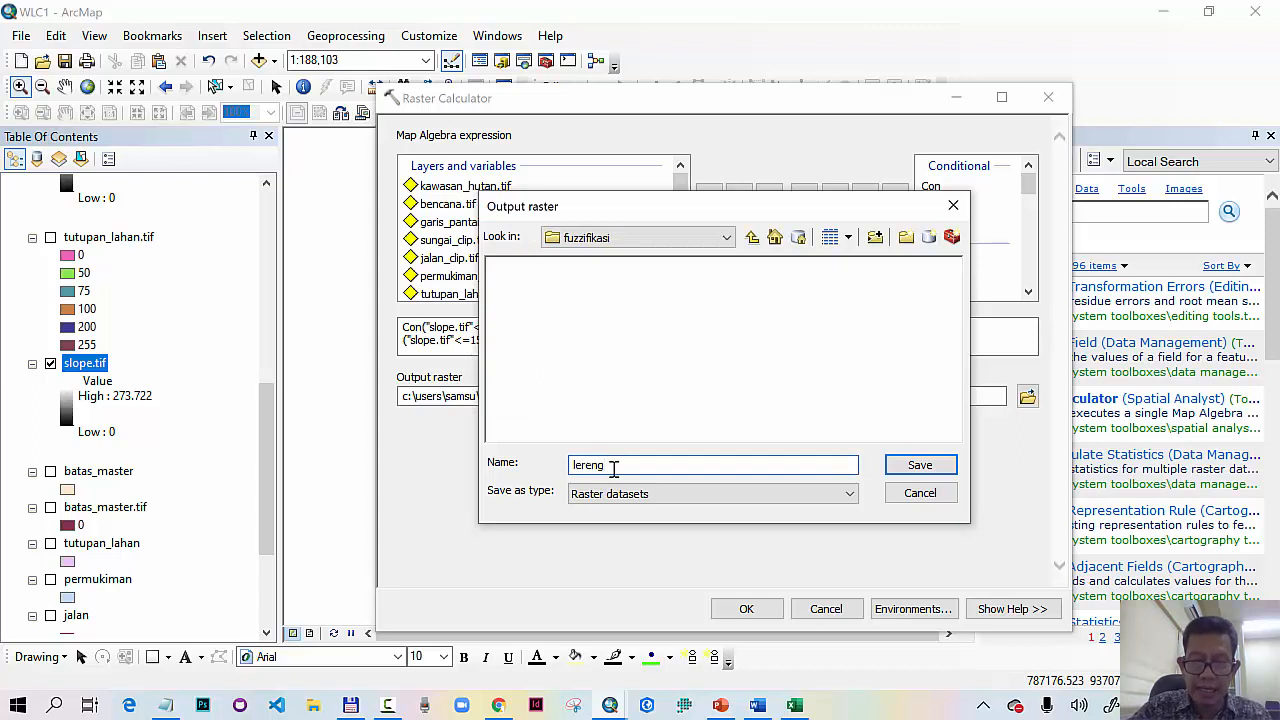
text(_fuzzy)
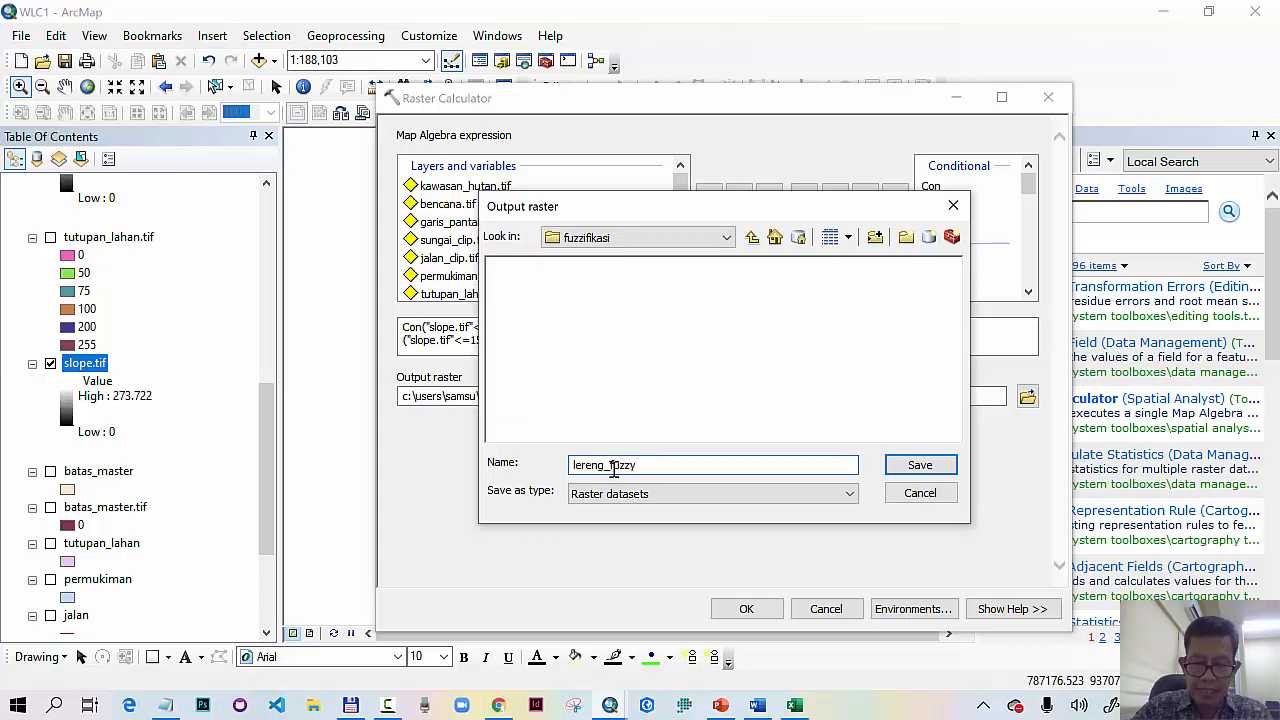
text(.tif)
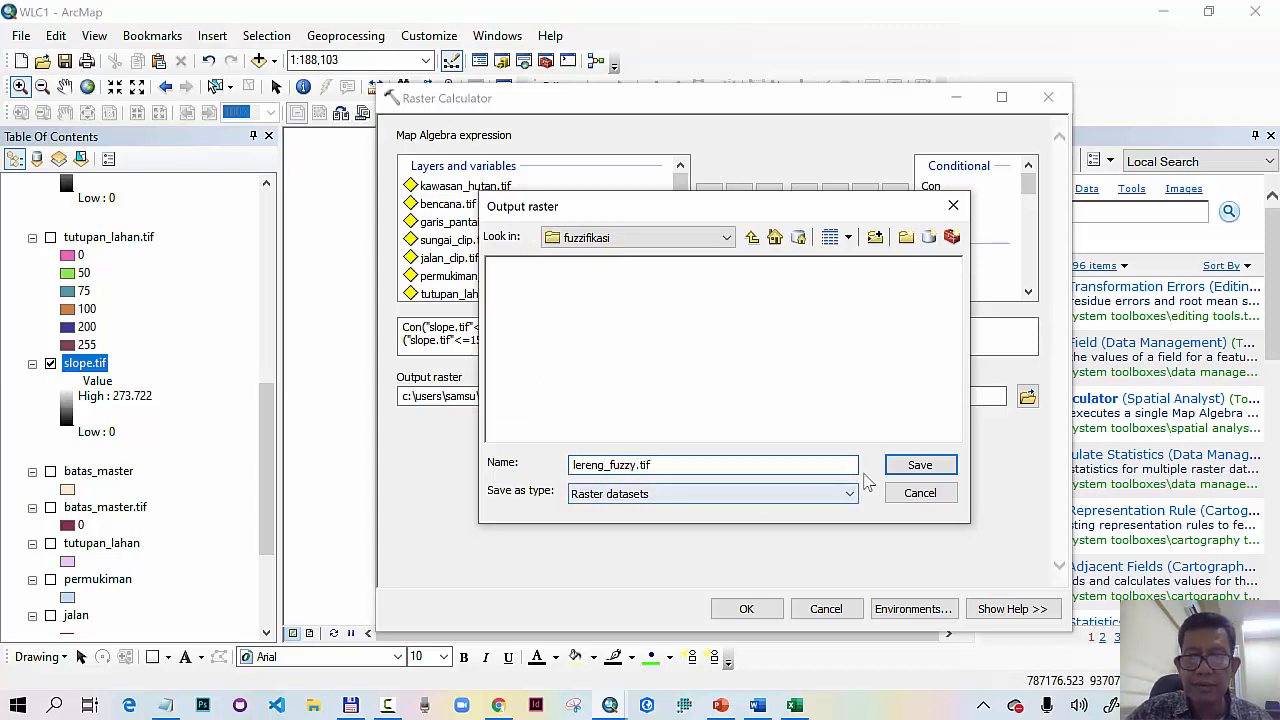
click(914, 466)
click(748, 607)
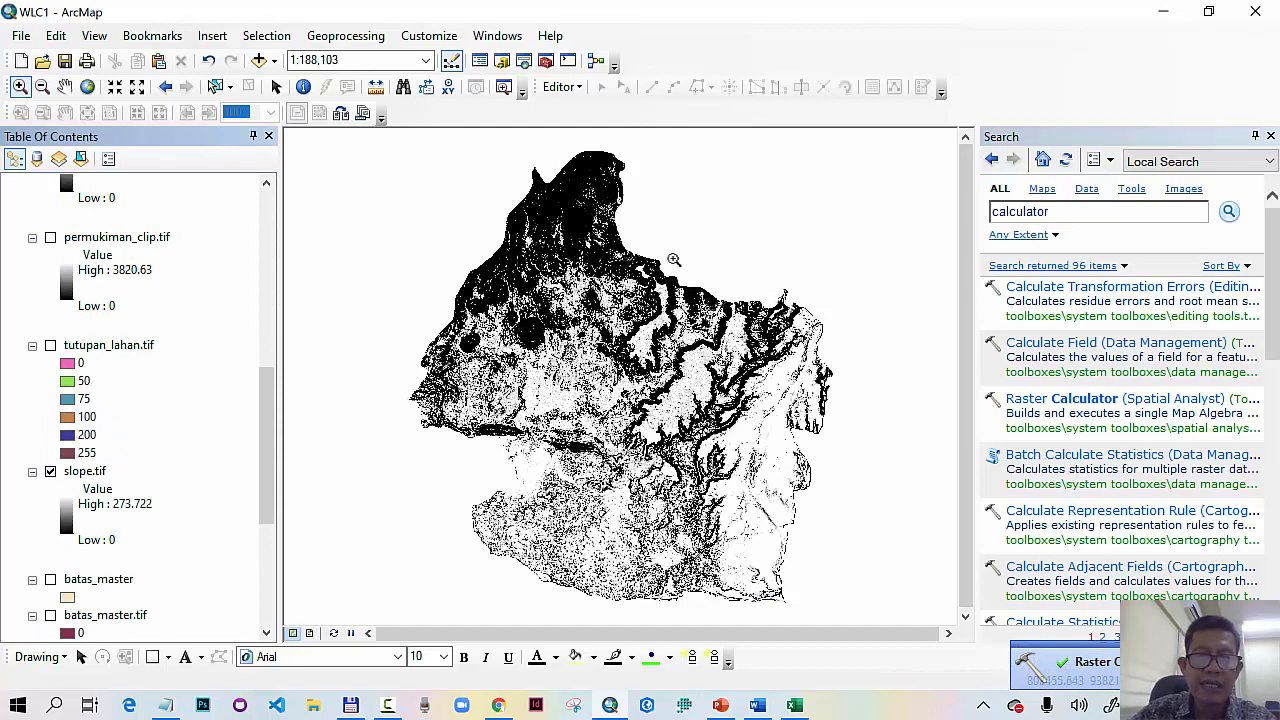
Step: Reopen the Raster Calculator and enter an expression dividing tutupan_lahan.tif by its highest value, 255
drag(273, 410, 279, 215)
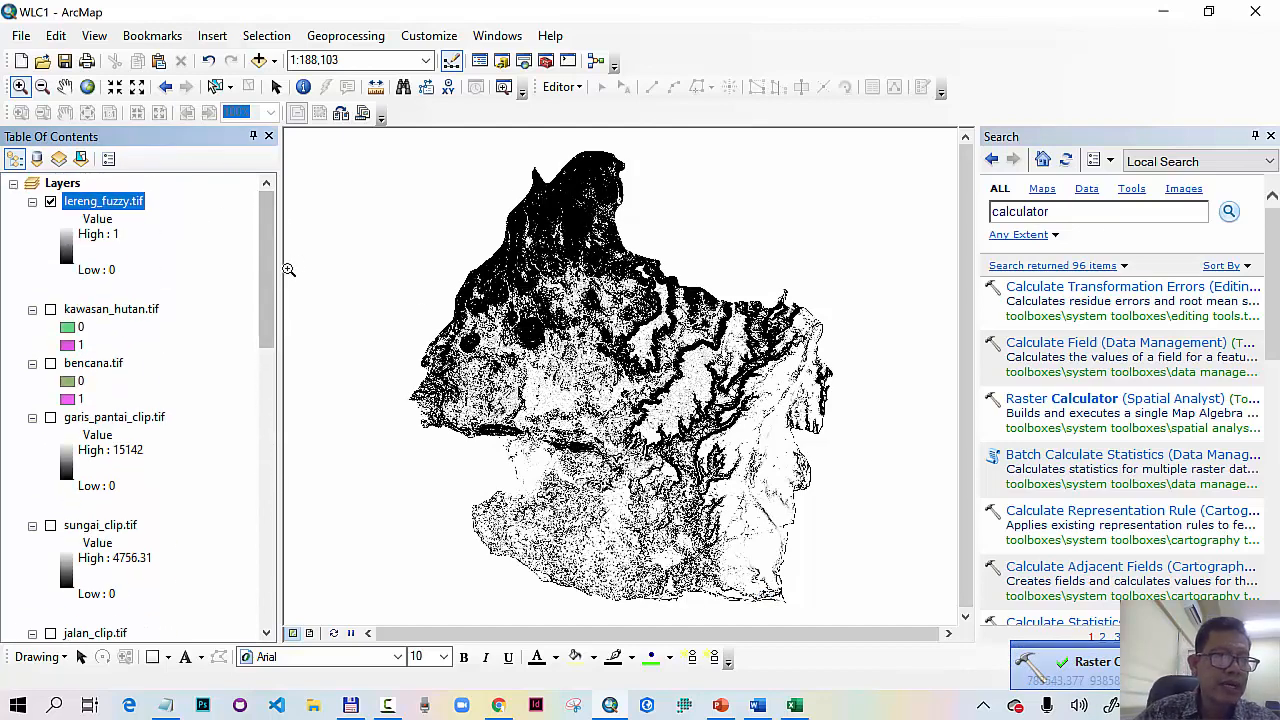
drag(270, 300, 268, 560)
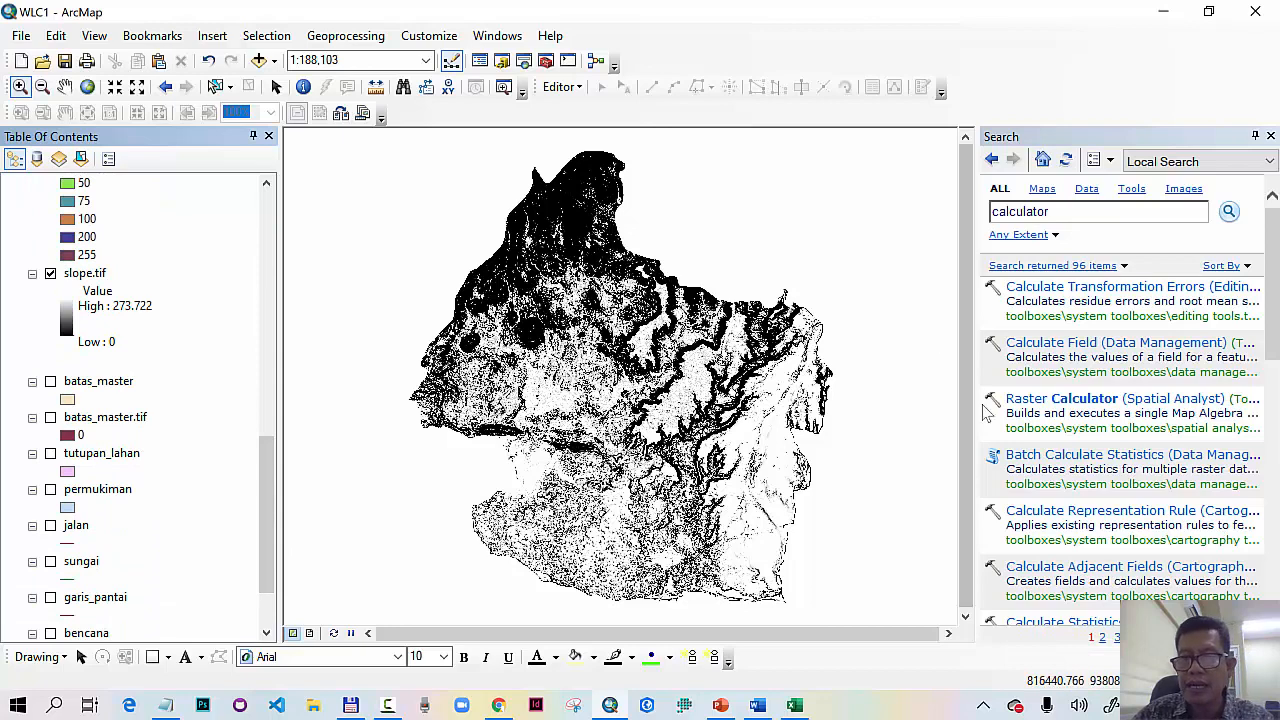
double_click(1037, 405)
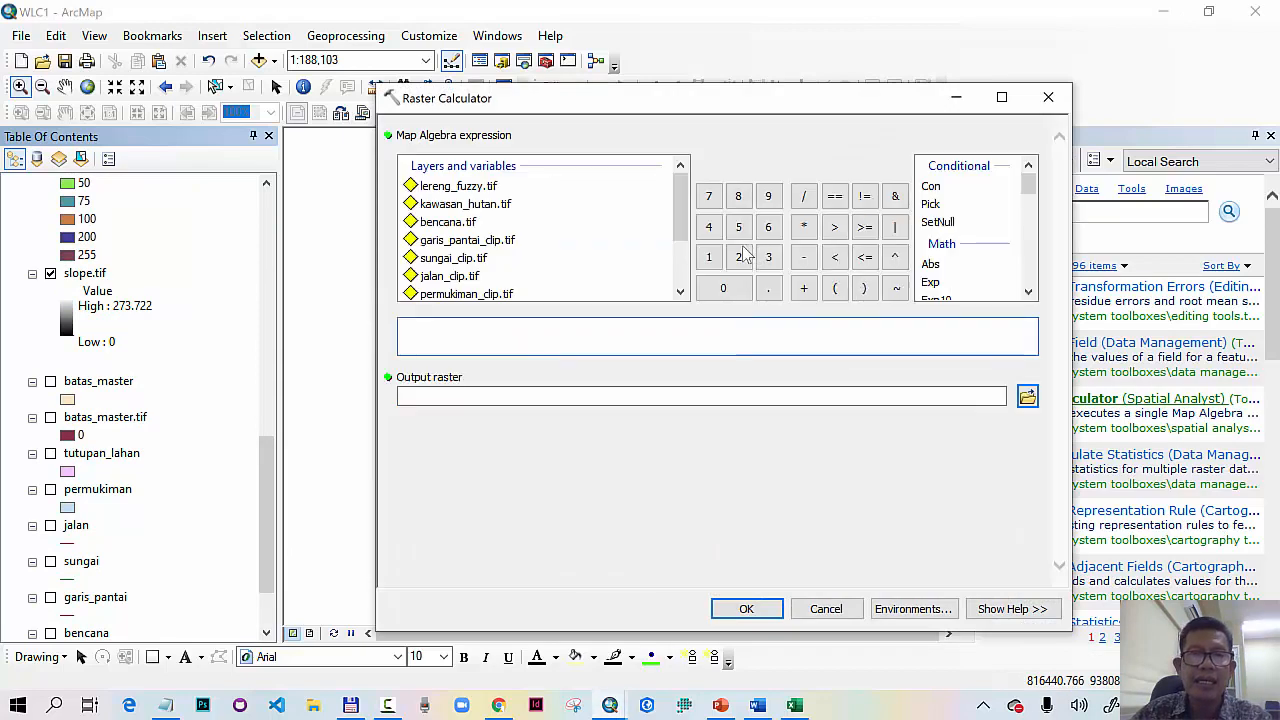
drag(683, 215, 692, 264)
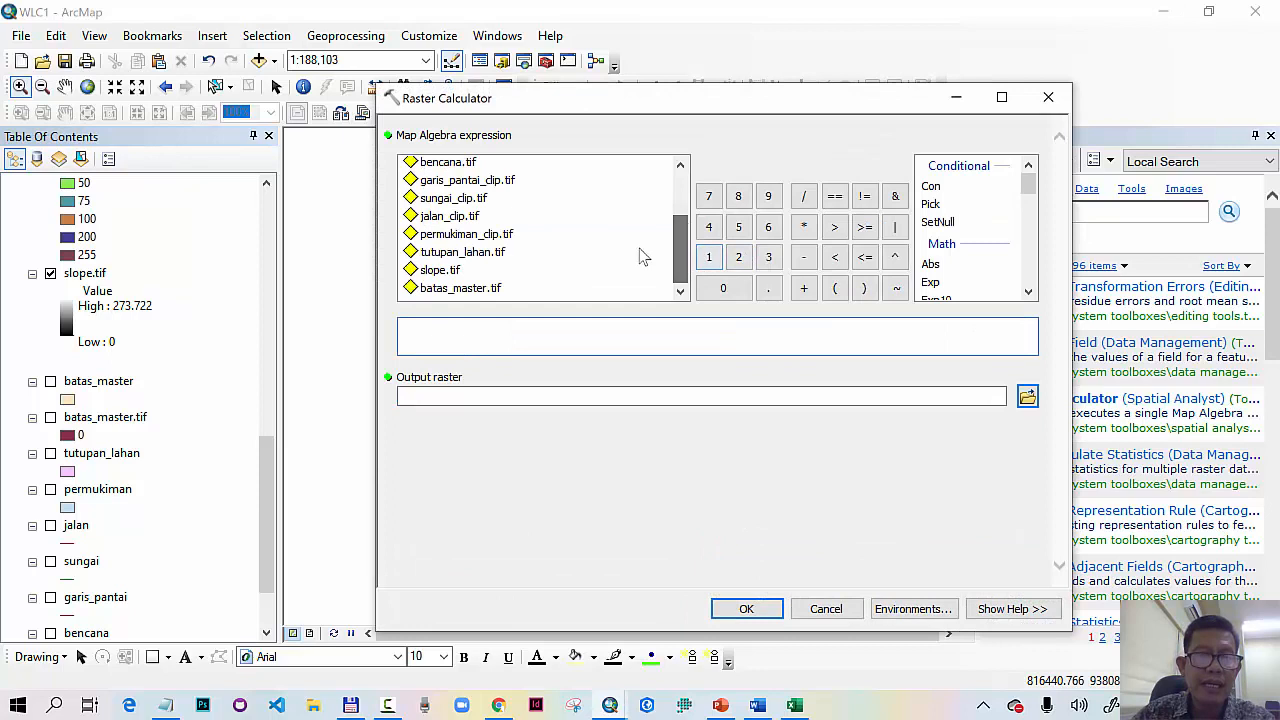
double_click(477, 255)
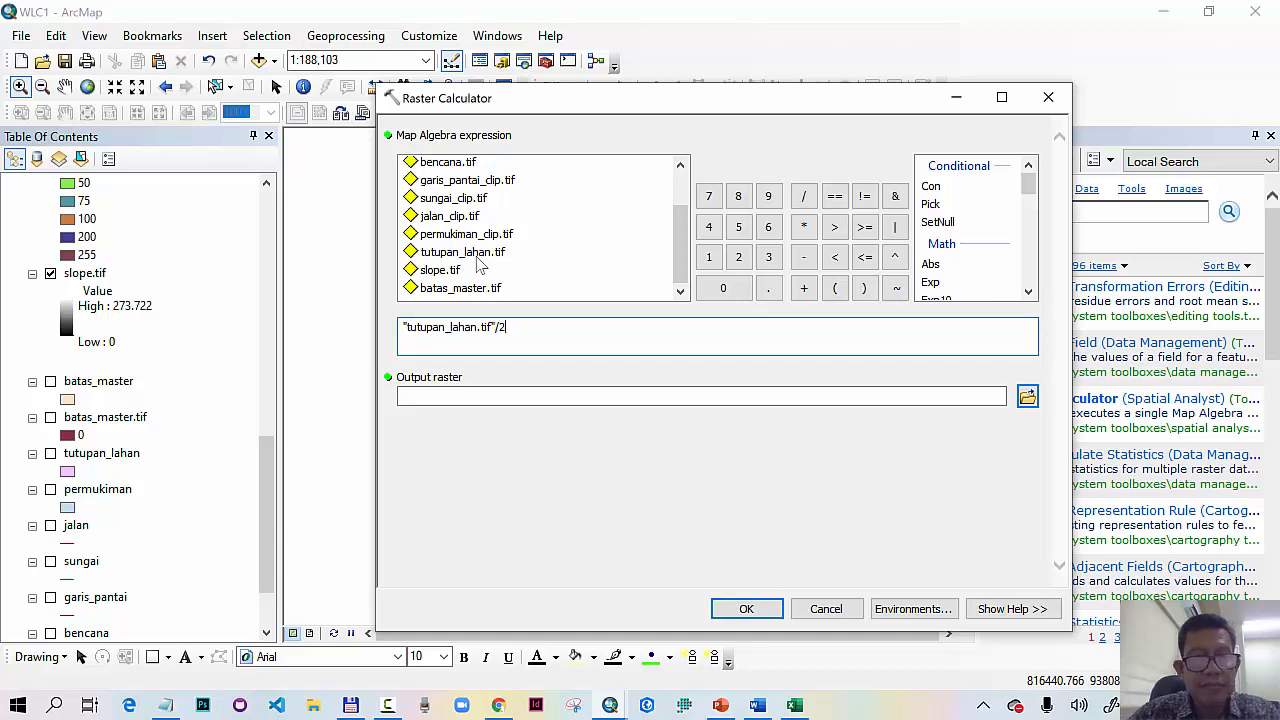
Step: Set the output raster to tutupan_lahan_fuzzy.tif in the fuzzifikasi folder and run the land cover calculation
click(1027, 398)
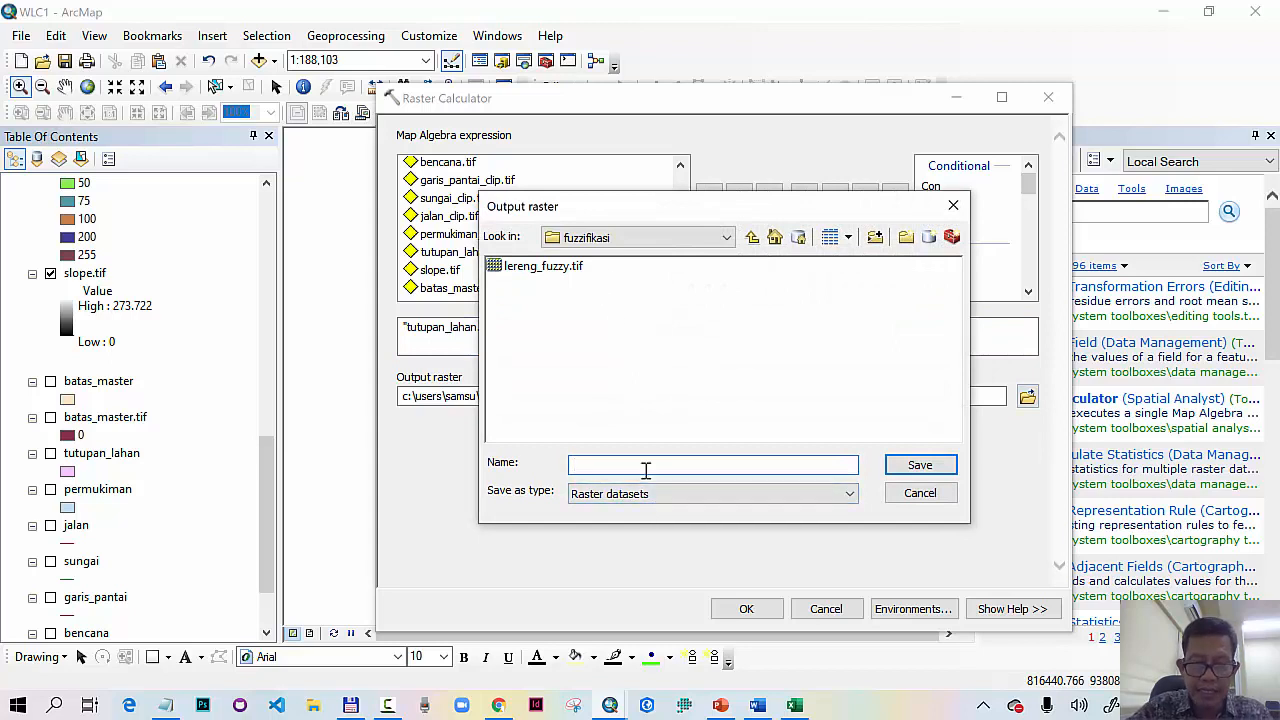
text(tutupan_lahan_fuzzy.tif)
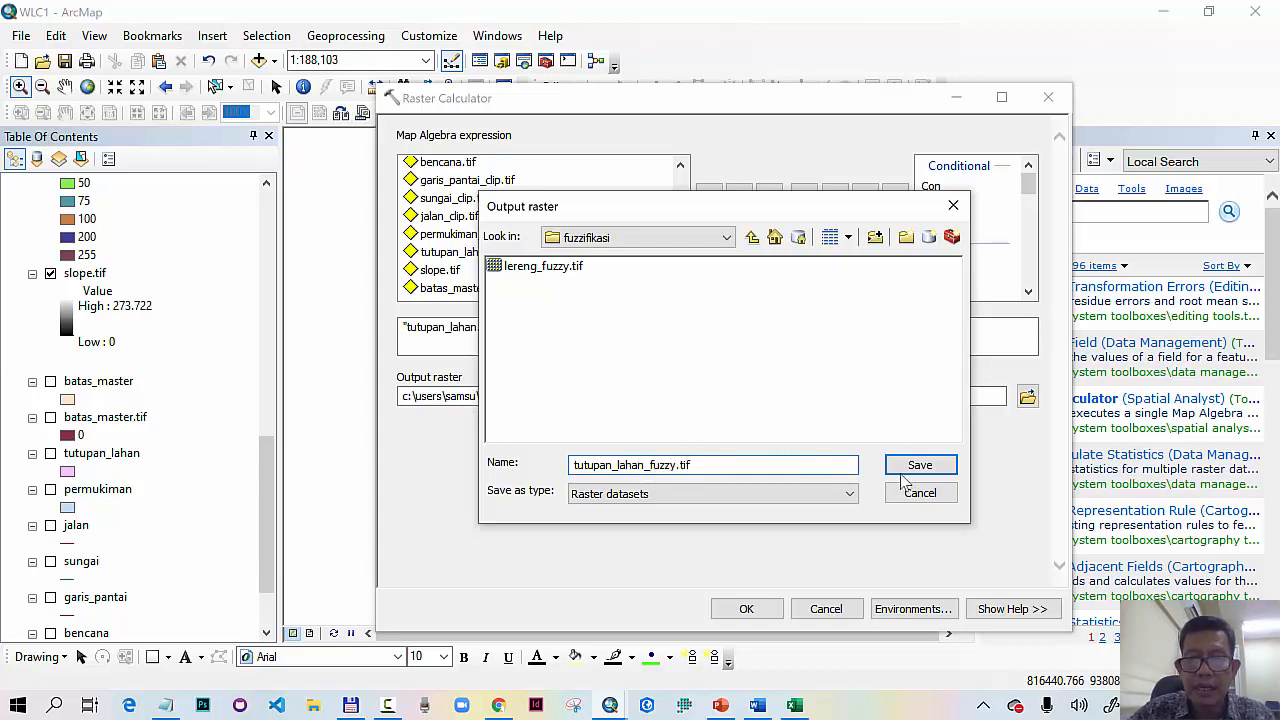
click(916, 465)
click(760, 612)
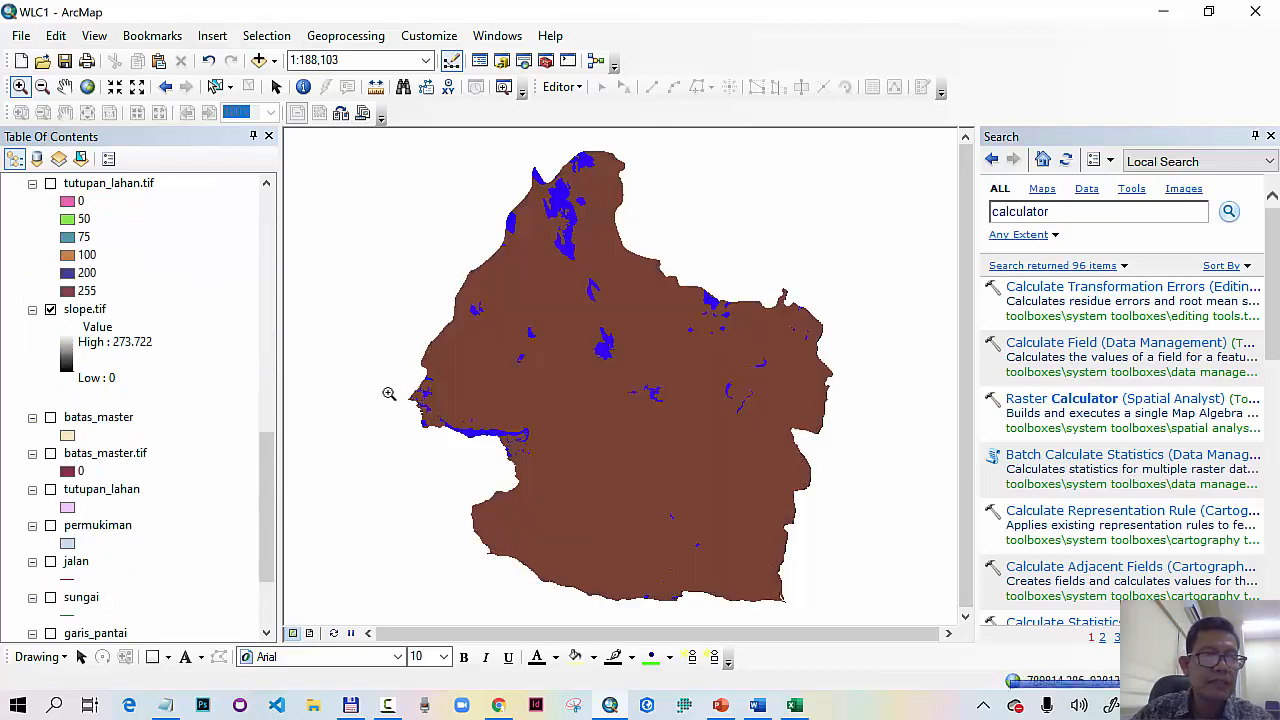
Step: Remove the tutupan_lahan_fuzzy.tif layer from the map
scroll(208, 283, up, 10)
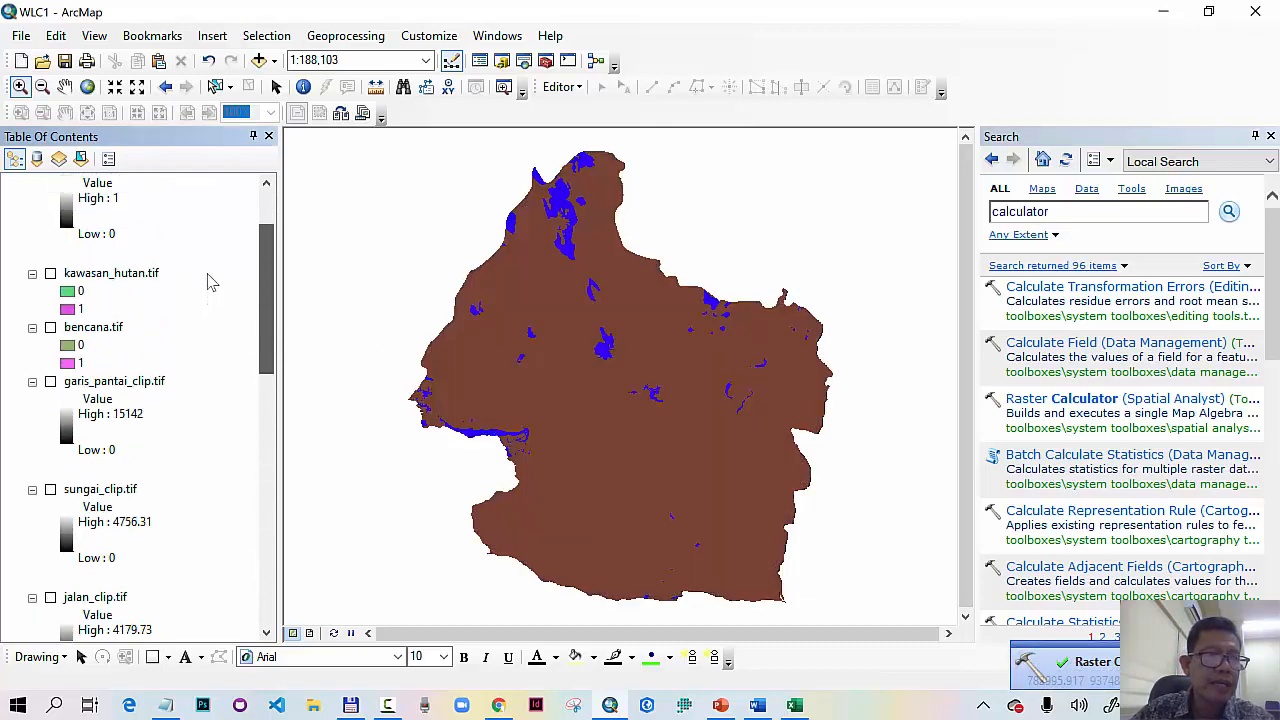
scroll(214, 268, up, 3)
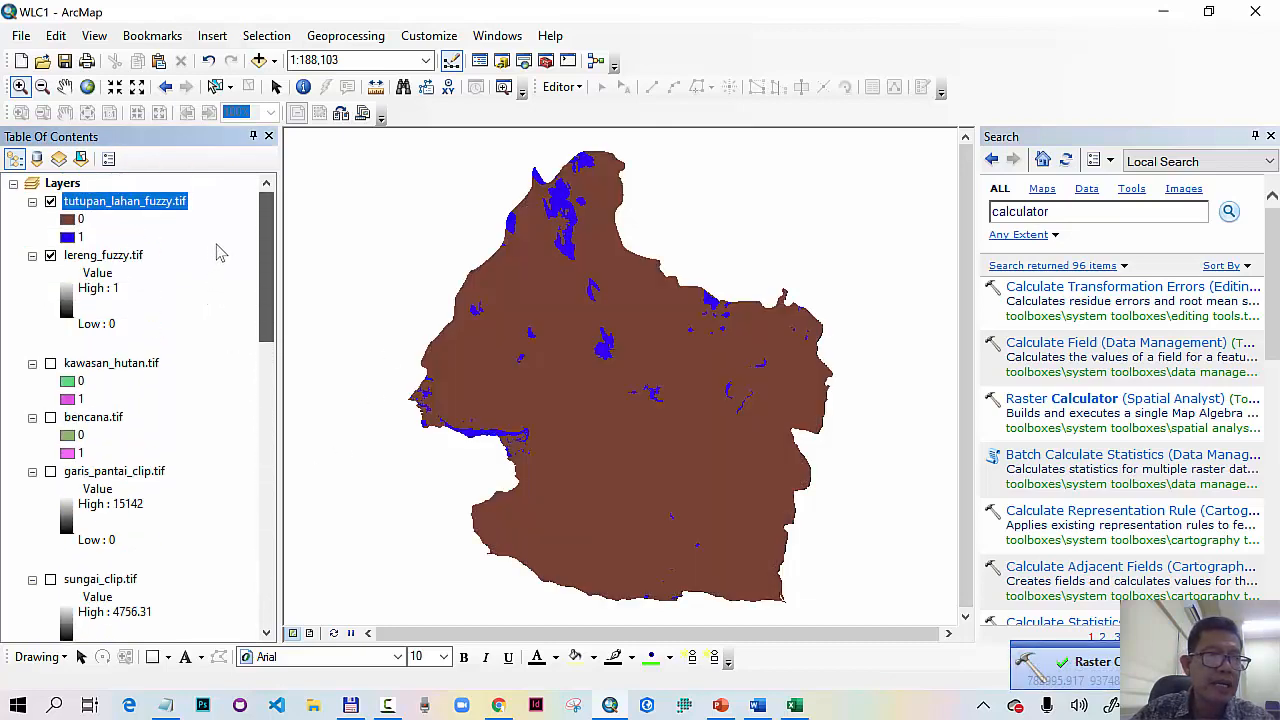
right_click(175, 207)
click(220, 234)
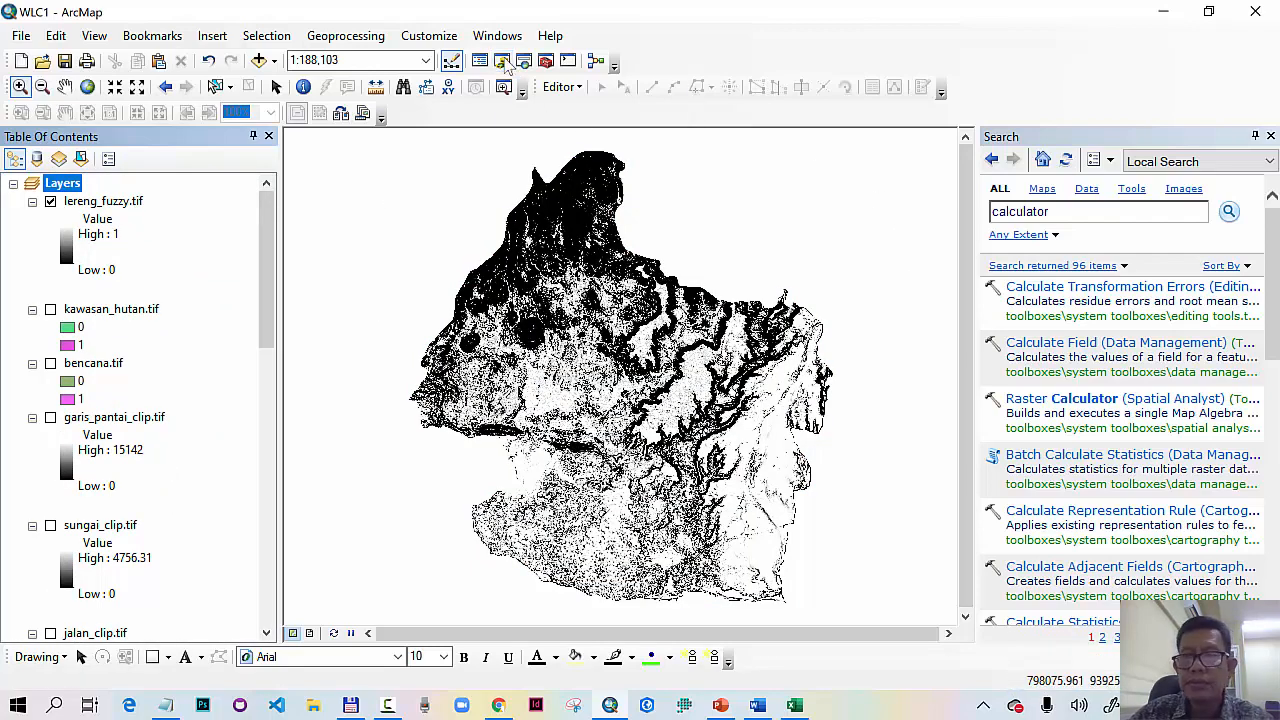
Step: Delete the tutupan_lahan_fuzzy.tif raster from the fuzzifikasi folder on disk
click(503, 61)
click(1088, 241)
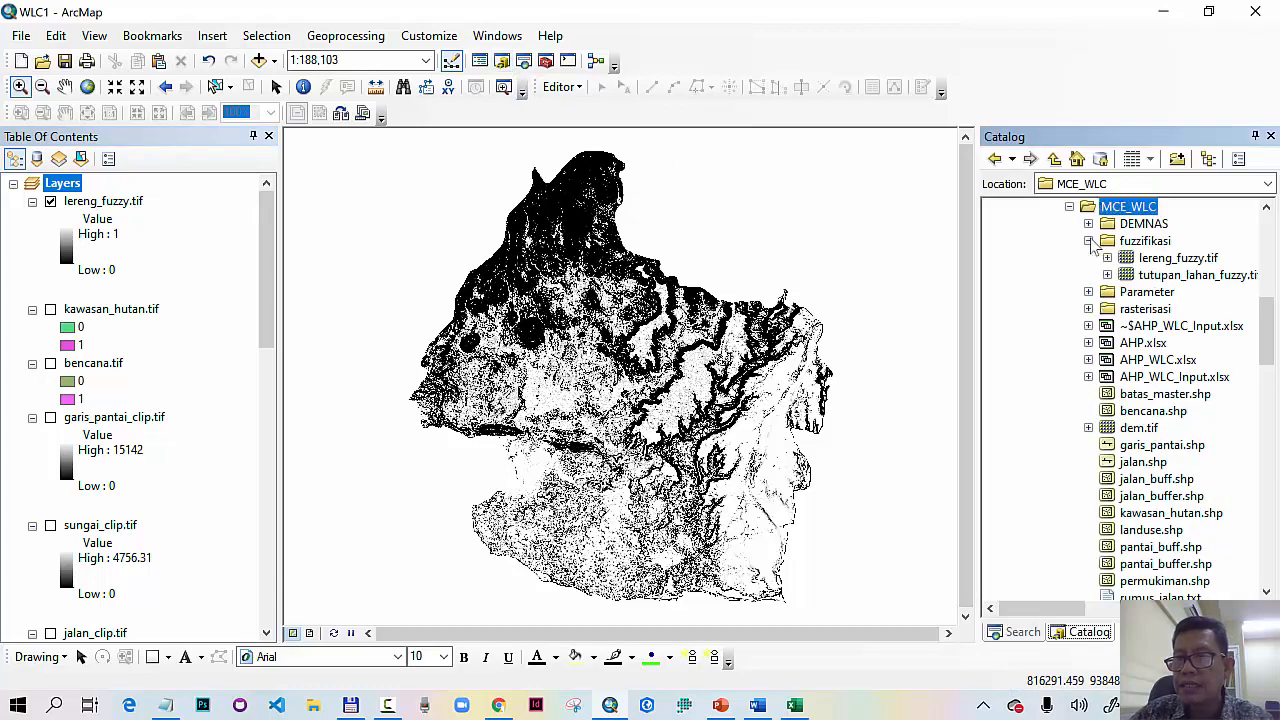
click(1163, 275)
right_click(1163, 277)
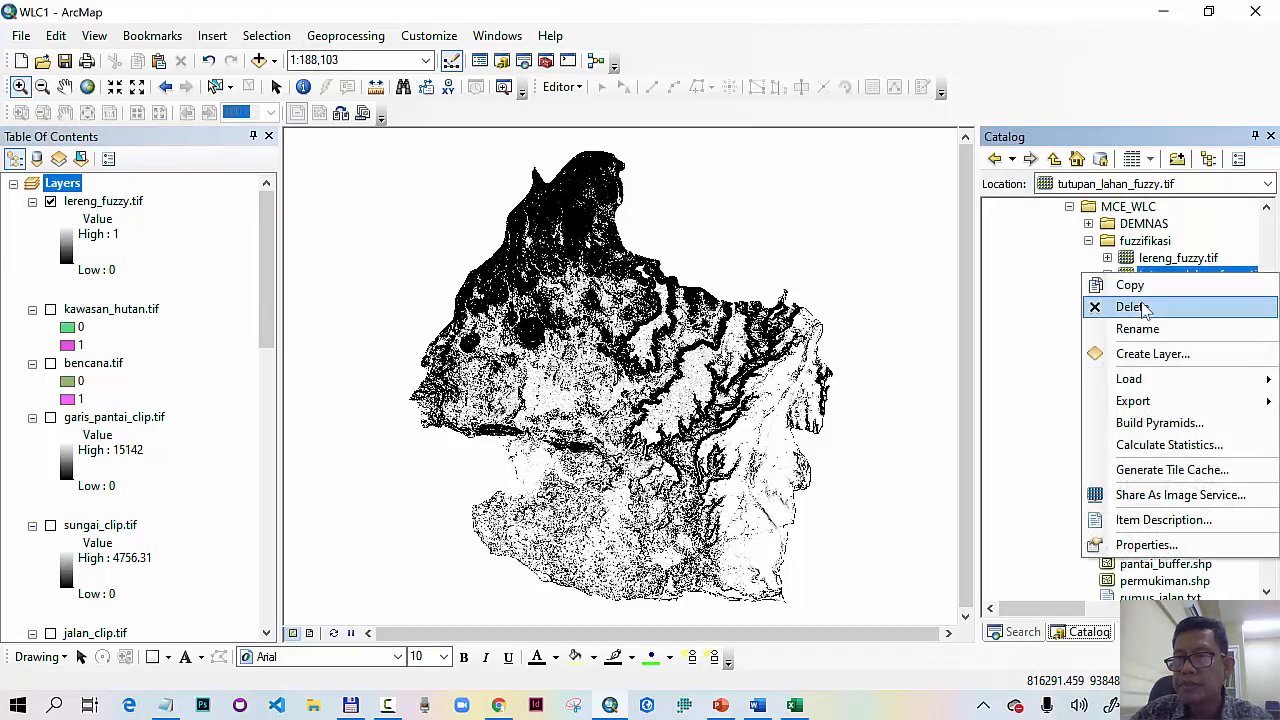
click(1130, 307)
click(726, 401)
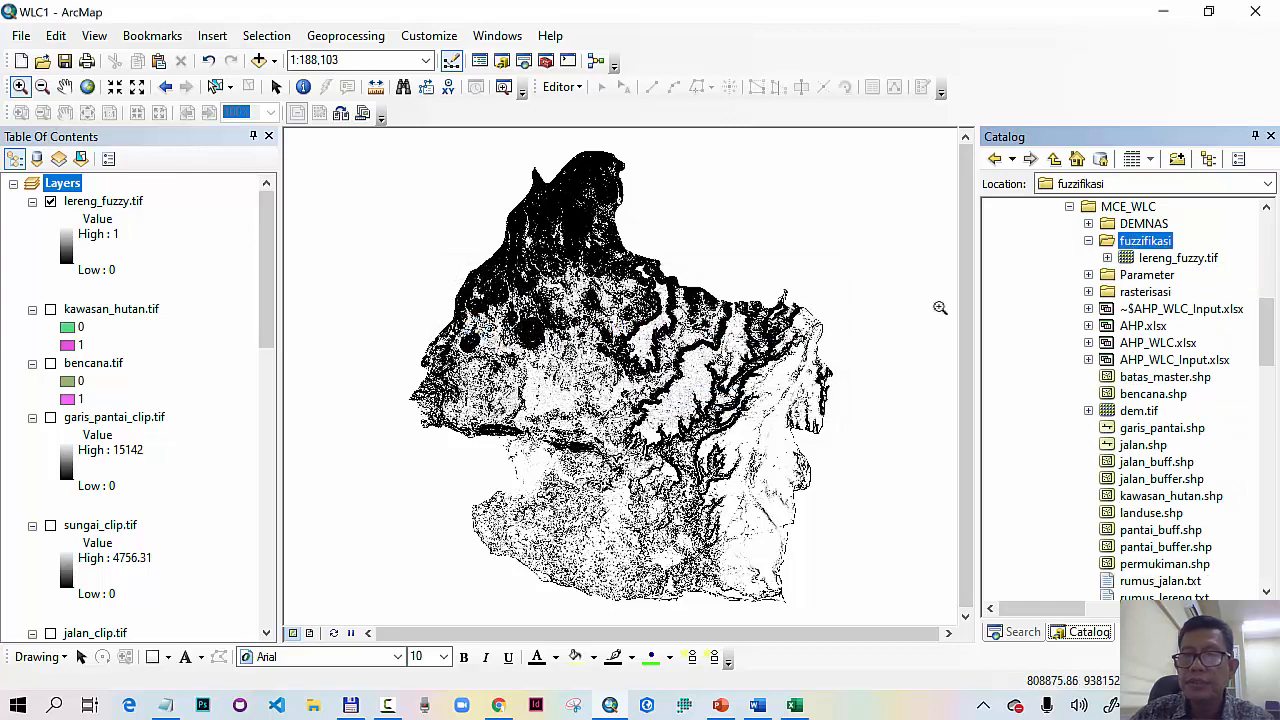
Step: Reopen the Raster Calculator and enter the expression "tutupan_lahan.tif"/255.0 to divide by a decimal value
click(503, 62)
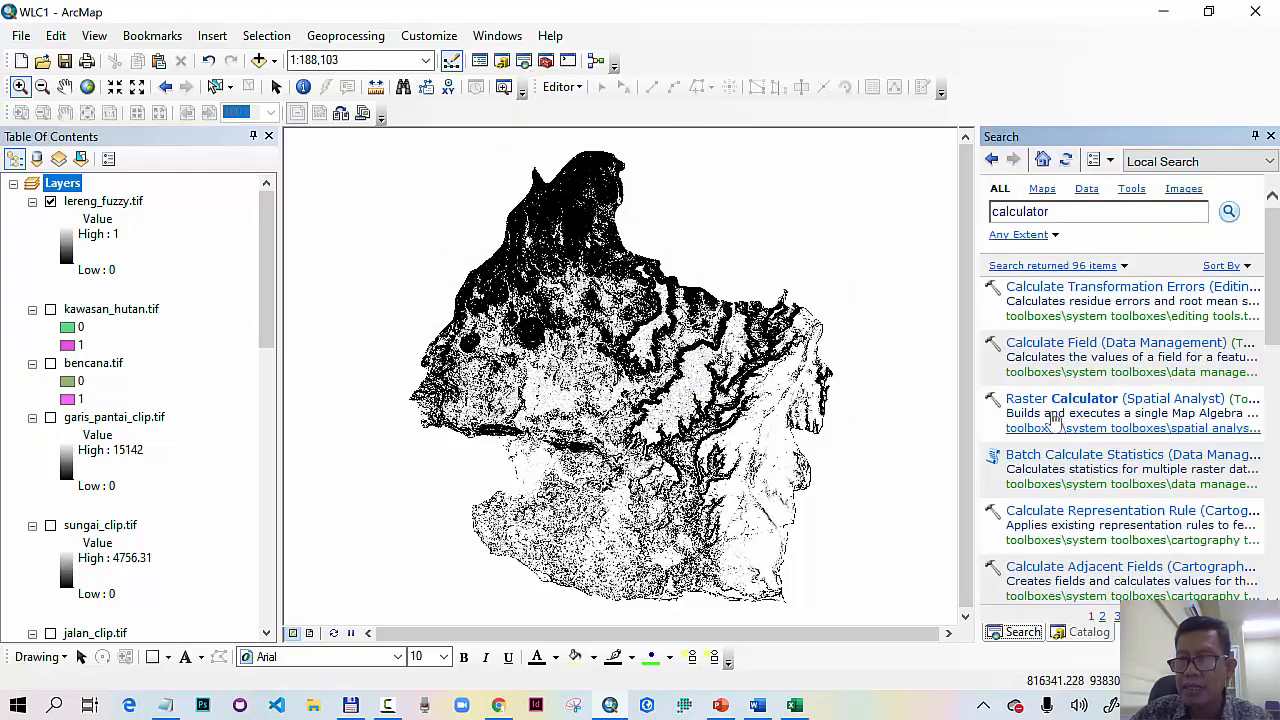
click(1030, 399)
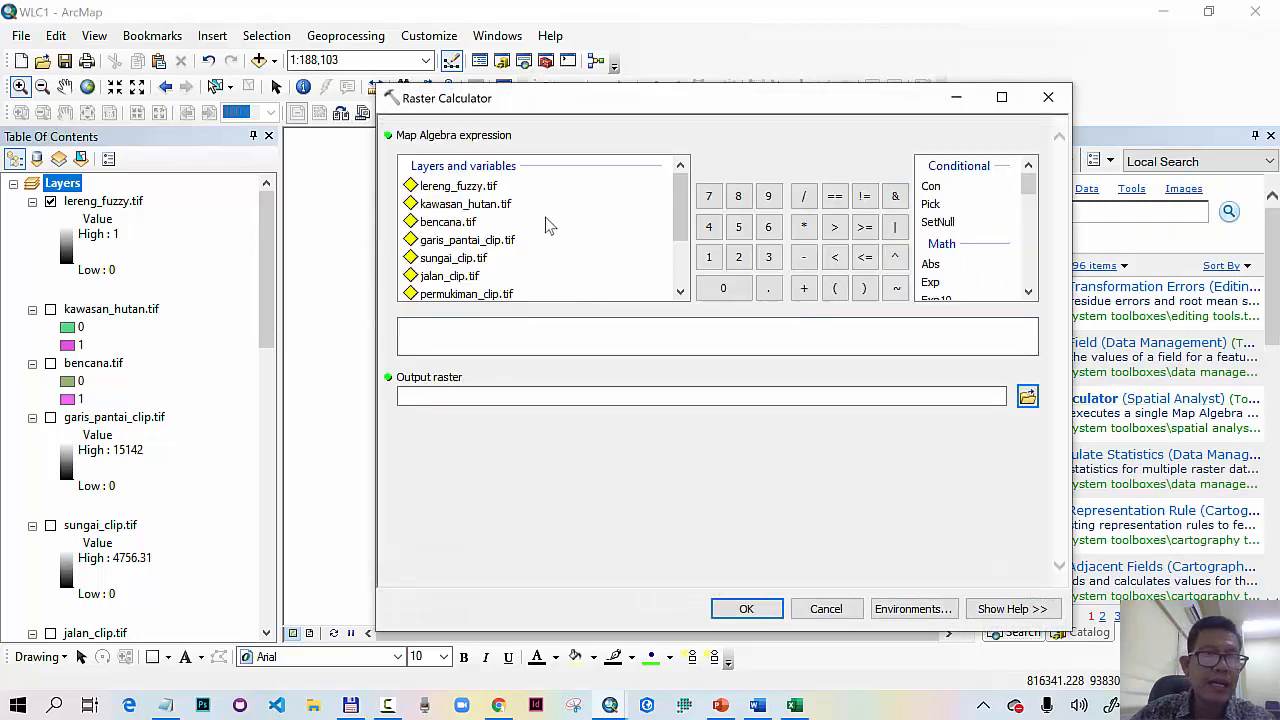
scroll(520, 250, down, 1)
double_click(462, 261)
text(/255.0)
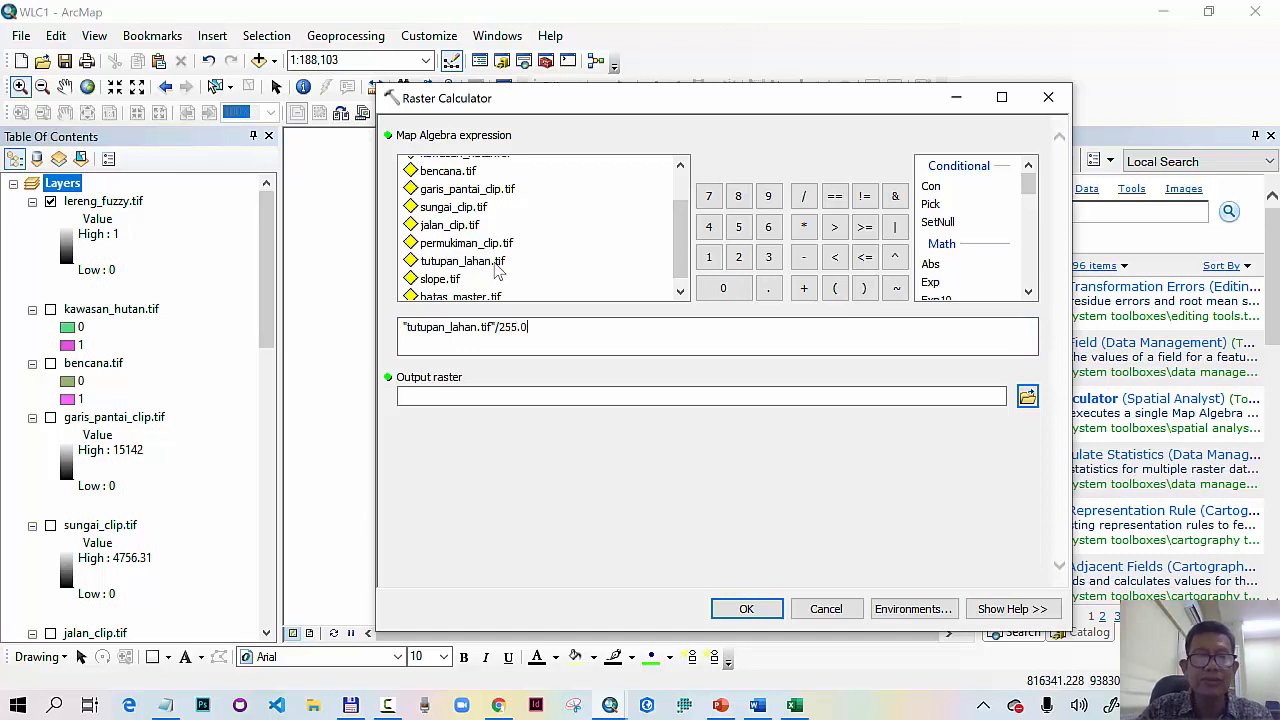
drag(499, 328, 527, 328)
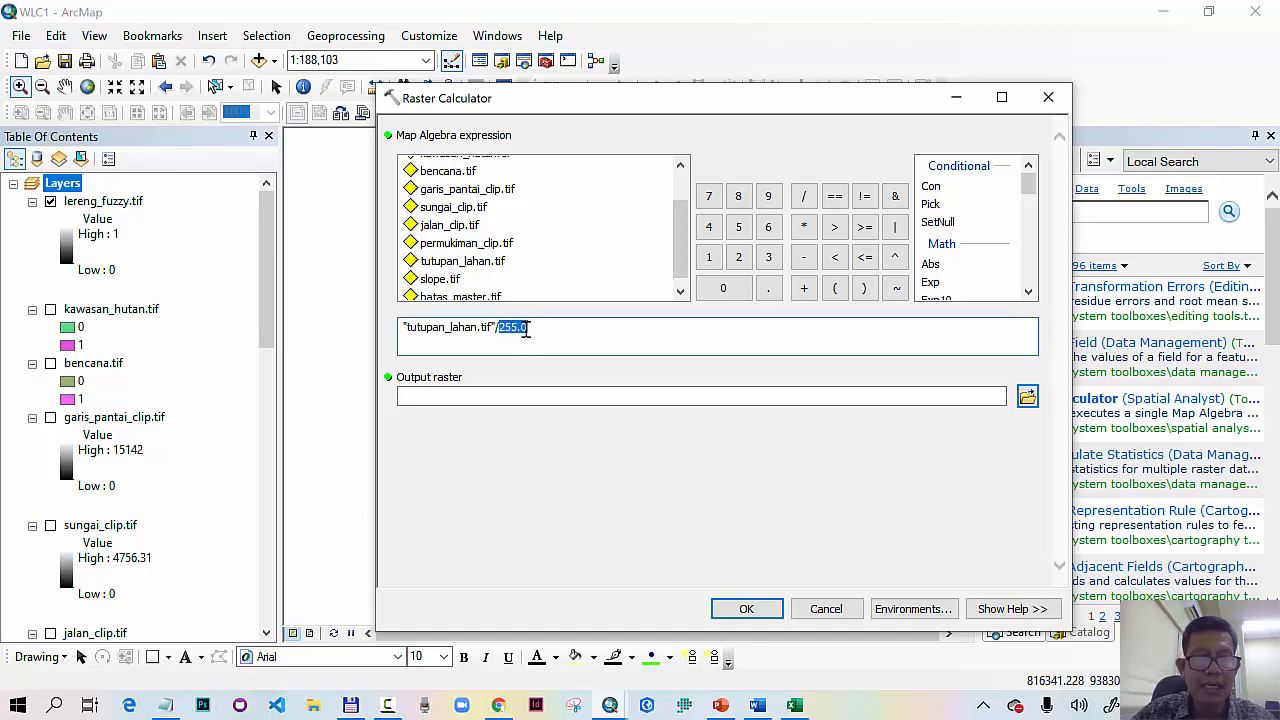
drag(400, 327, 524, 327)
click(543, 329)
double_click(543, 329)
click(508, 329)
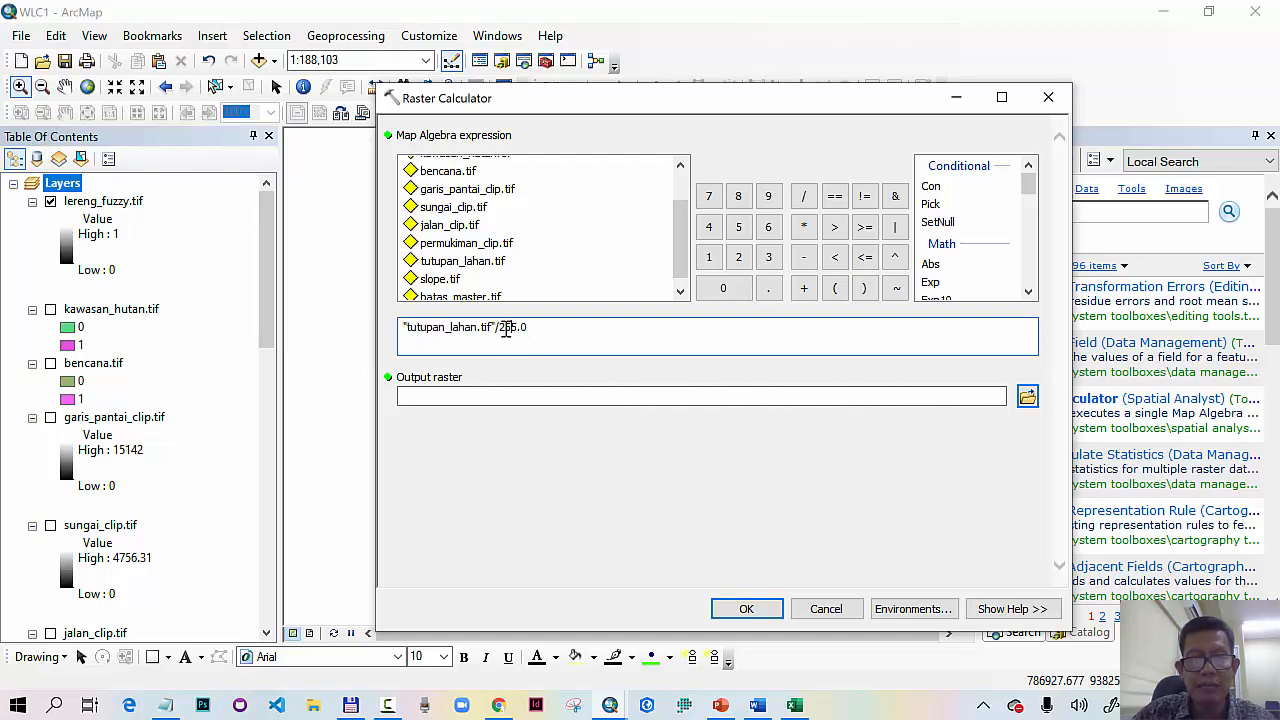
Step: Save the output raster as tutupan_lahan_fuzzy.tif in the fuzzifikasi folder and run the decimal land cover calculation
click(1028, 396)
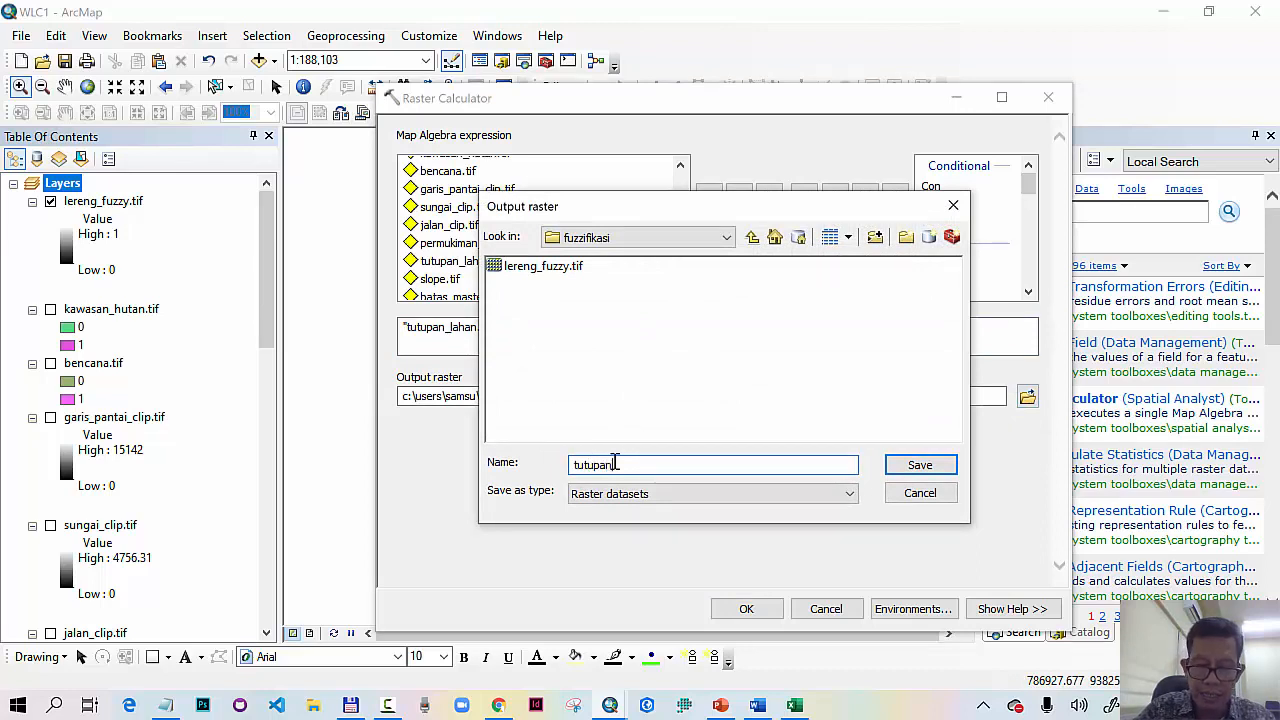
text(_lahan_fuzzy.tif)
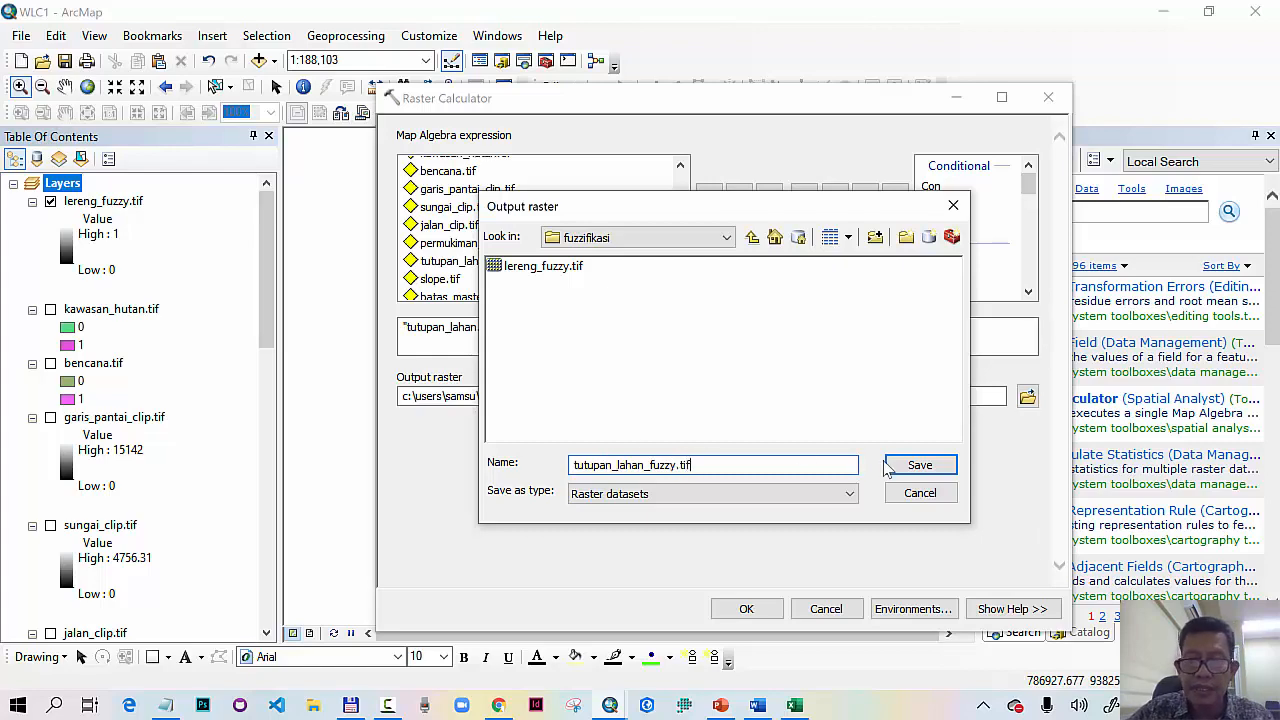
click(914, 465)
click(746, 609)
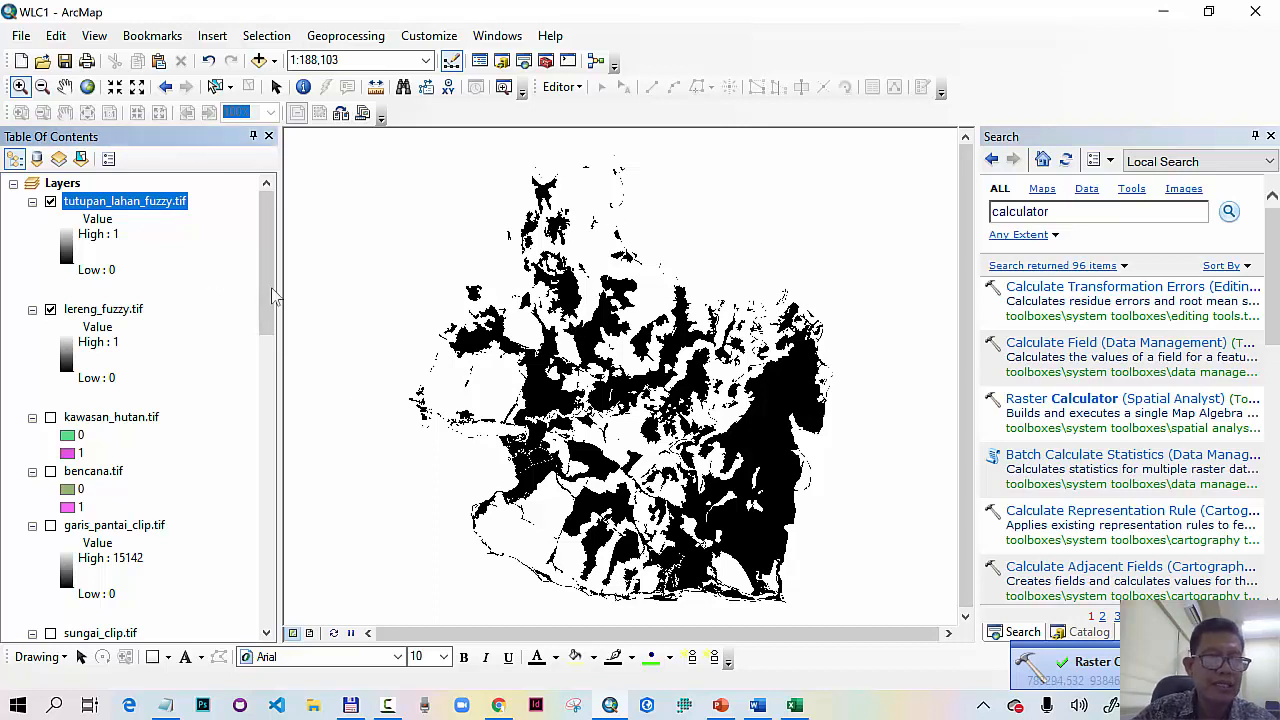
Step: Check the Peta Permukiman membership function in PowerPoint and start the ArcMap Raster Calculator expression with Con("permukiman_clip.tif"<=1000
drag(264, 286, 288, 477)
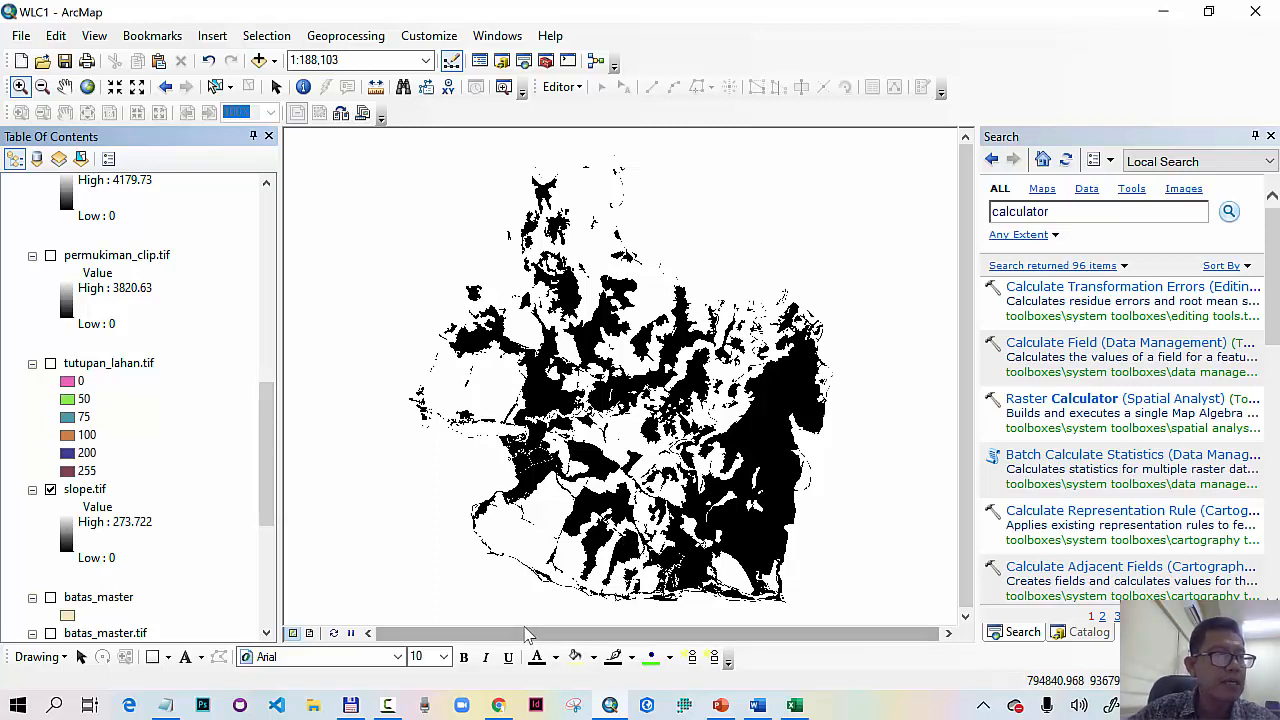
click(721, 706)
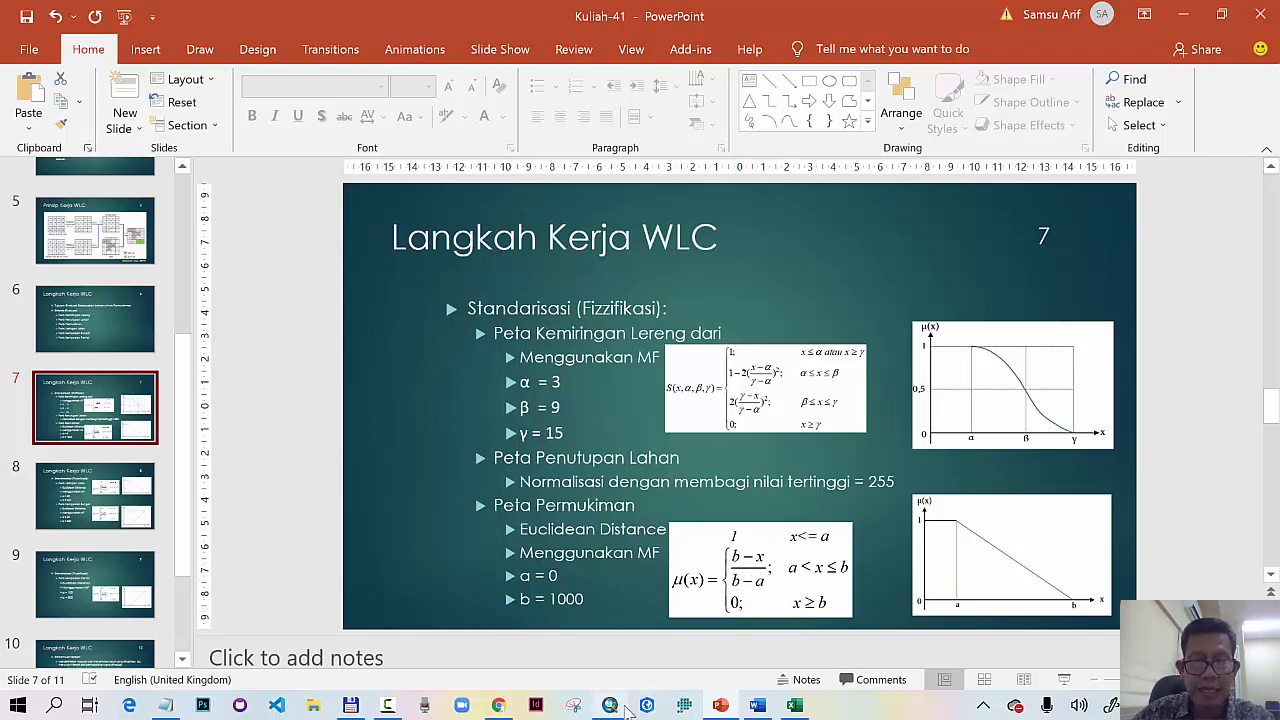
click(611, 706)
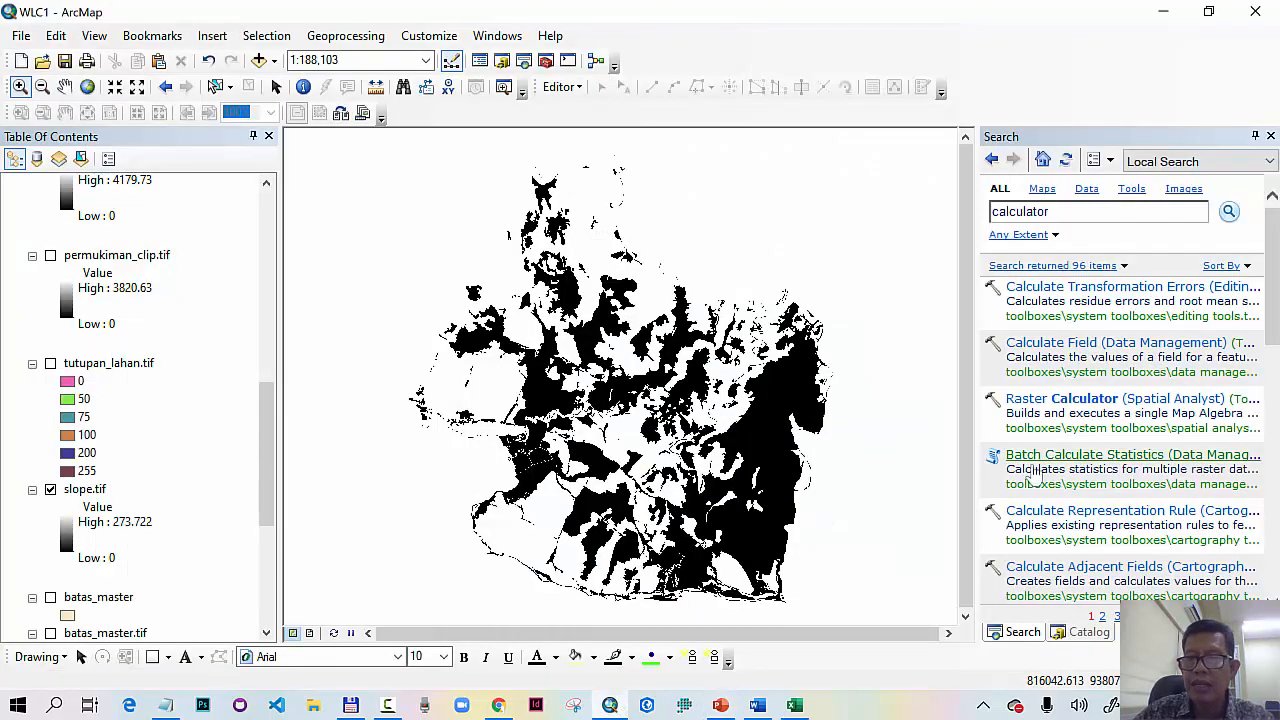
click(1052, 401)
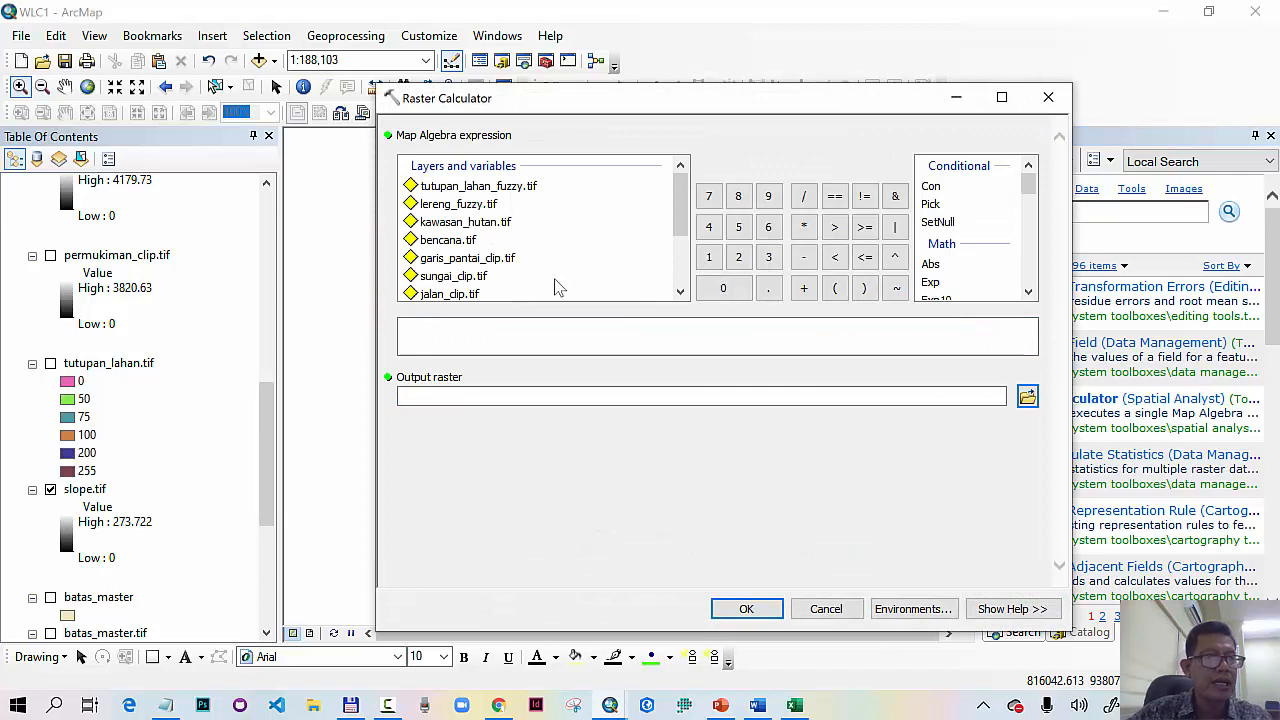
click(513, 336)
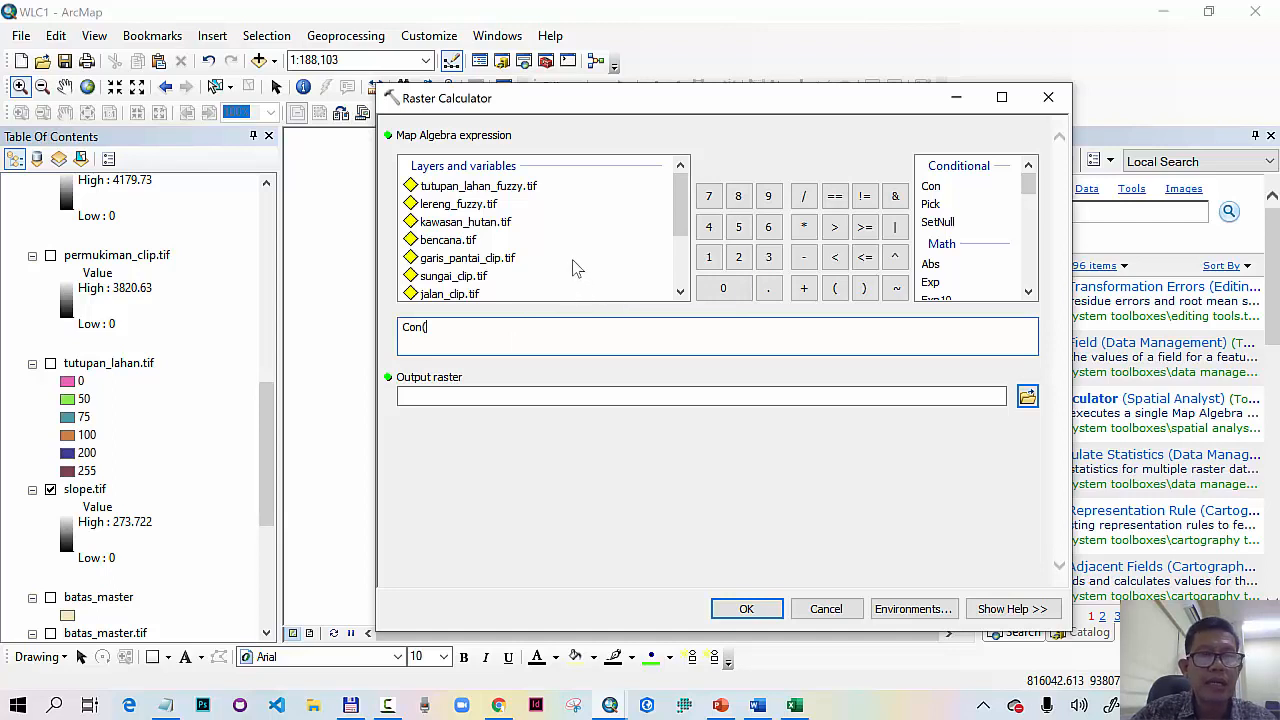
scroll(591, 238, down, 1)
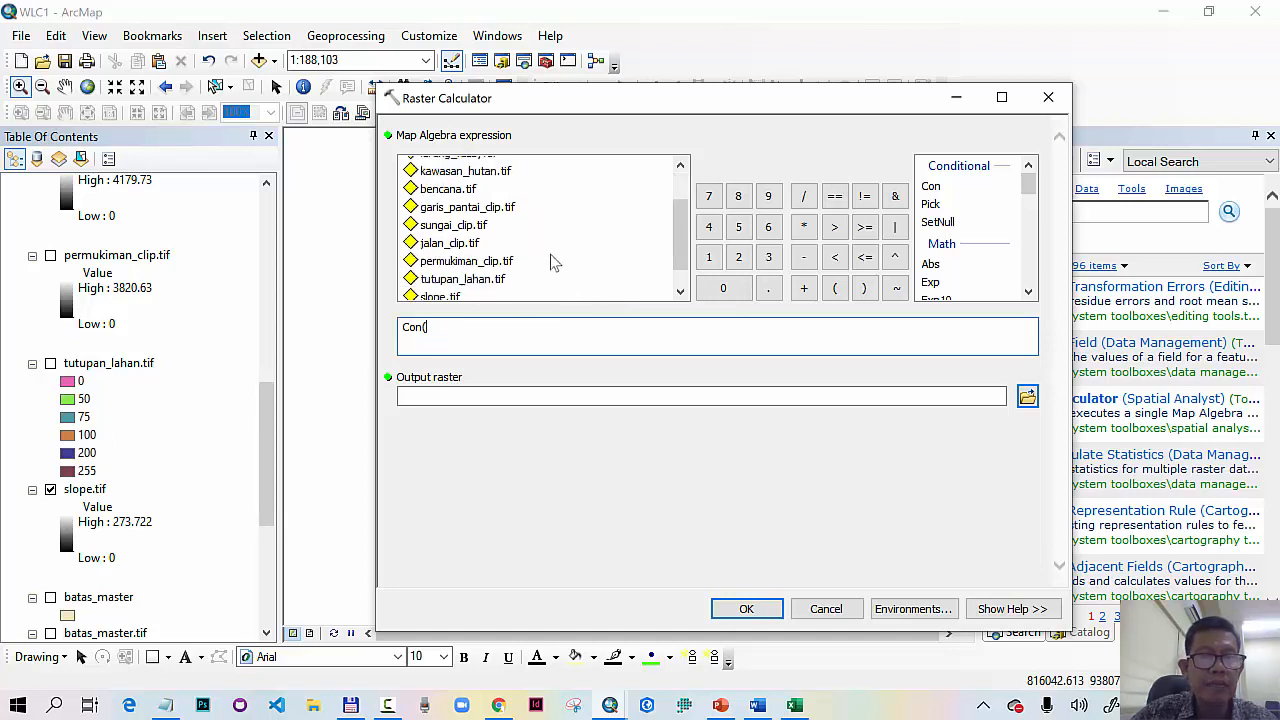
double_click(466, 261)
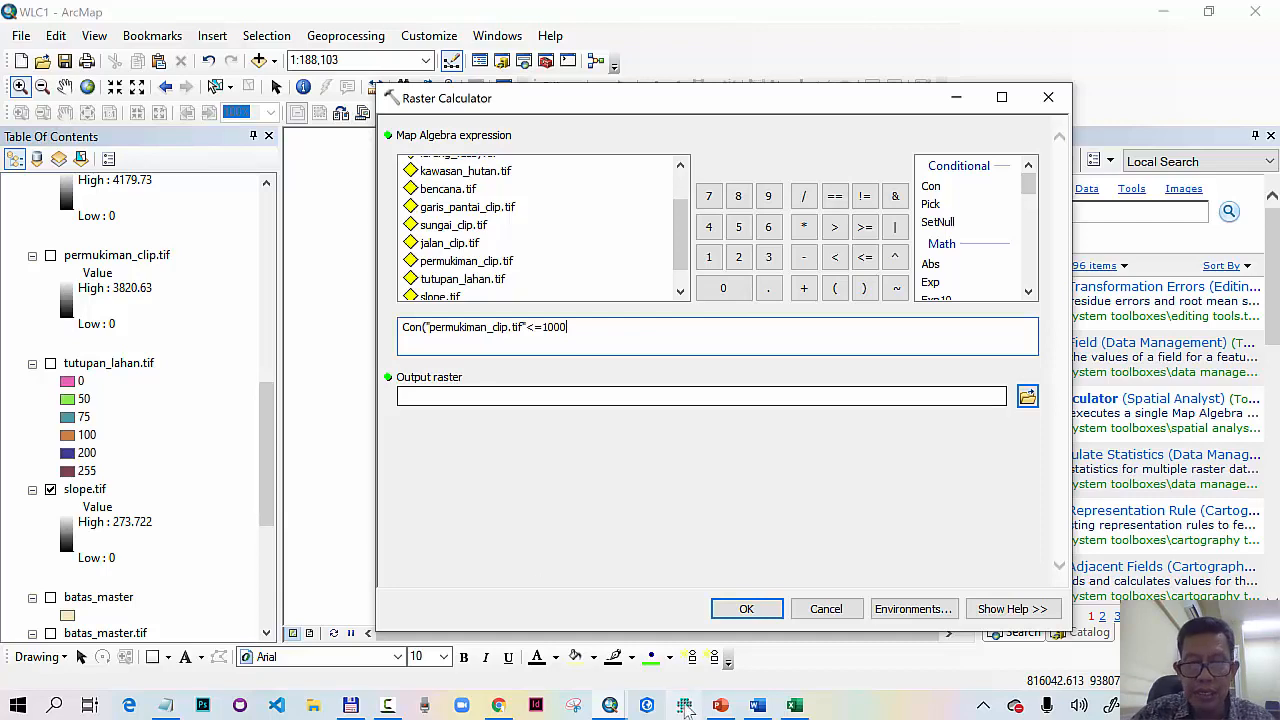
Step: Consult the settlement formula in PowerPoint and add the true value (1000-"permukiman_clip.tif")/1000 to the Con expression in ArcMap's Raster Calculator
click(720, 705)
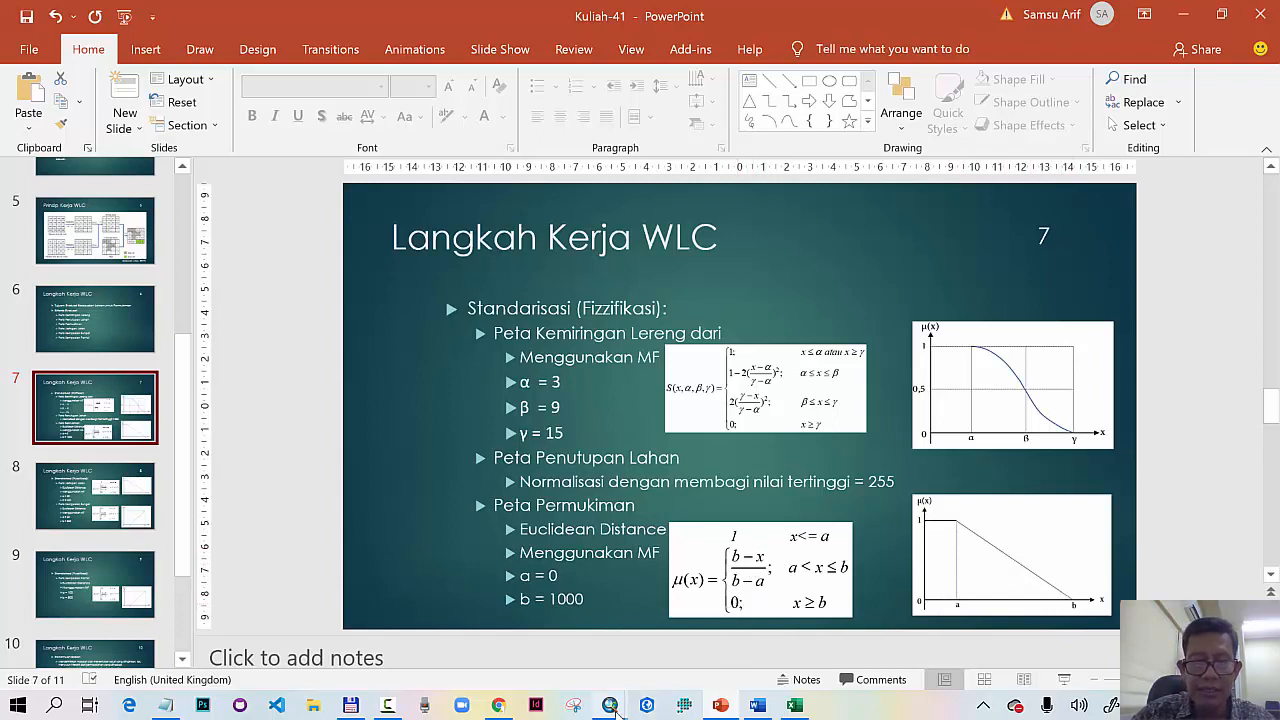
mouse_move(610, 705)
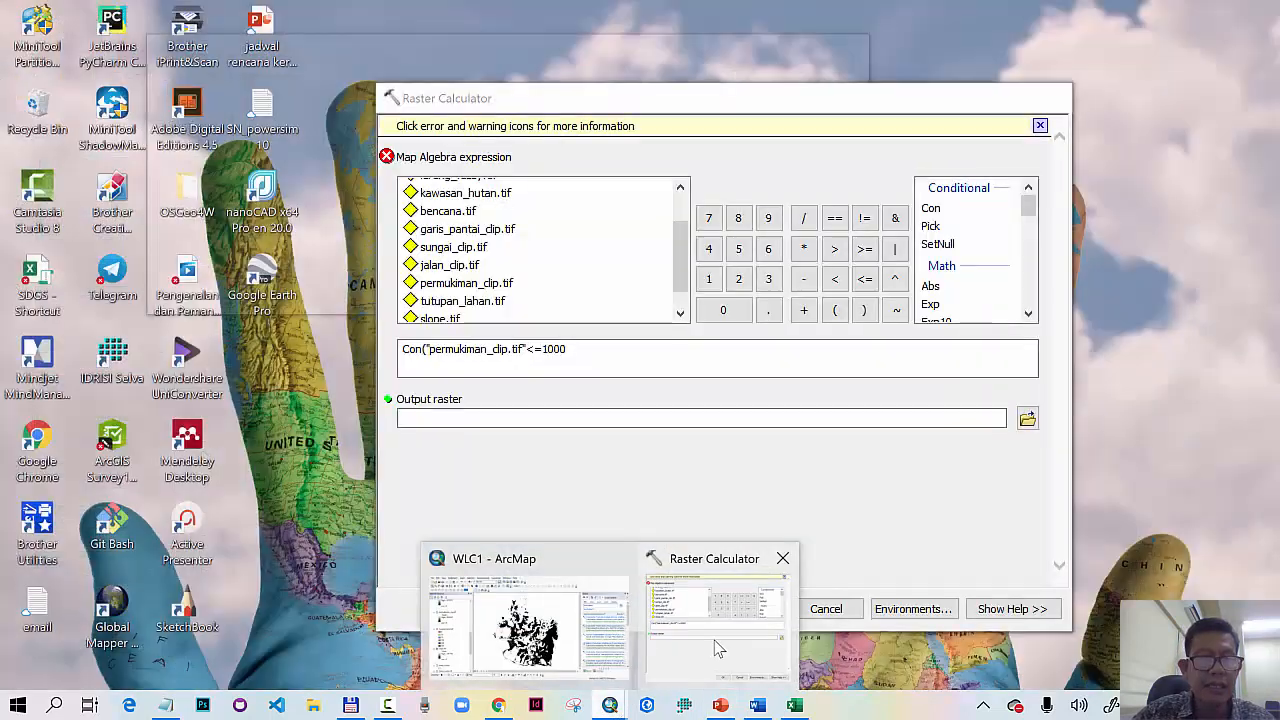
click(714, 640)
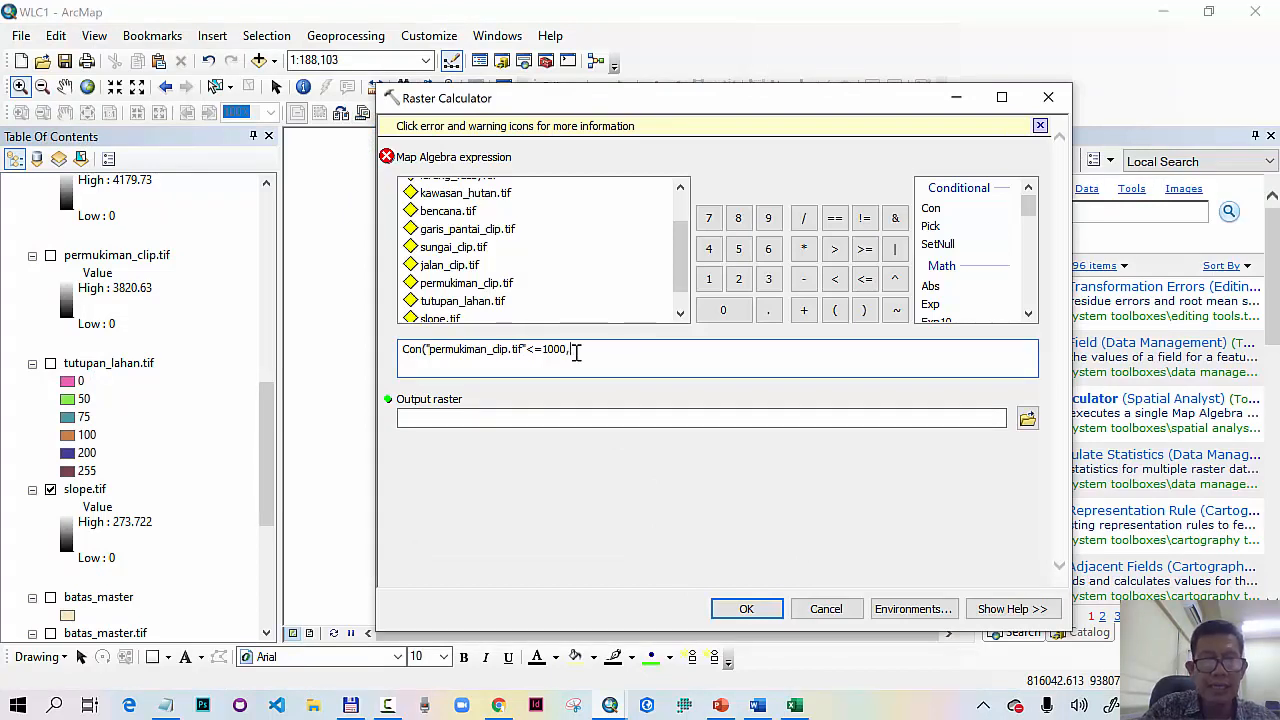
text(000)
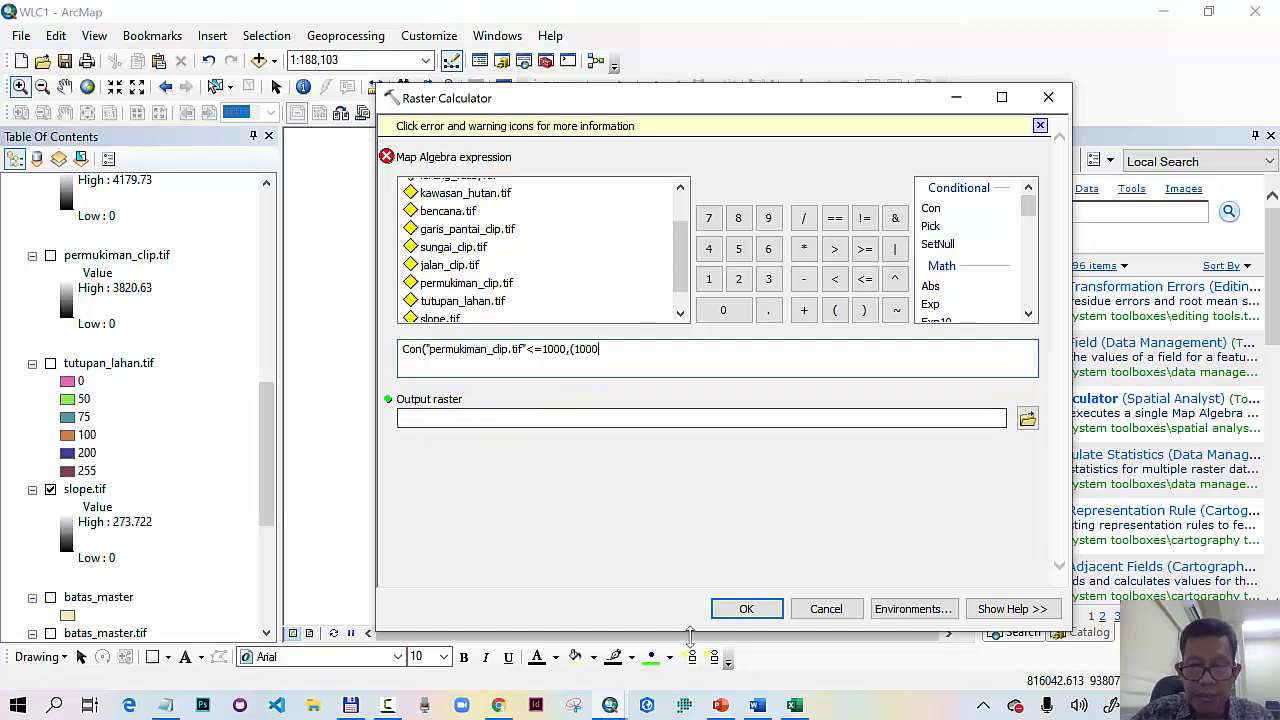
click(720, 705)
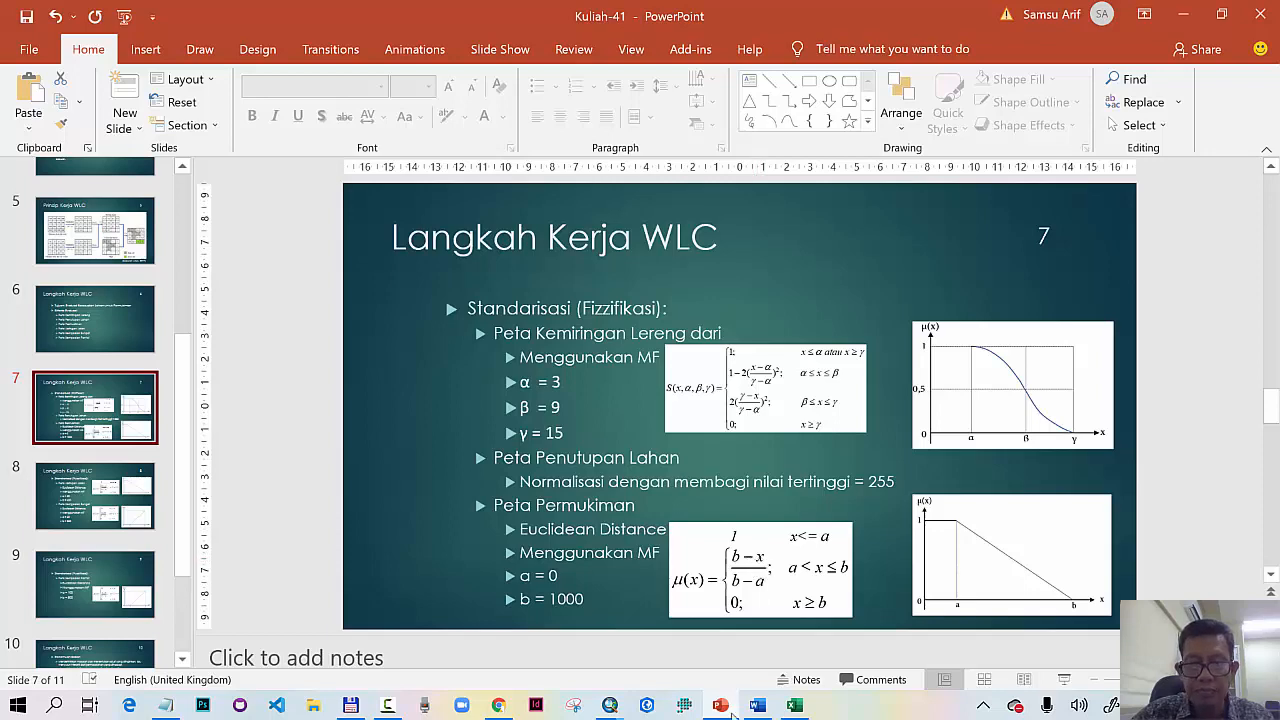
mouse_move(609, 705)
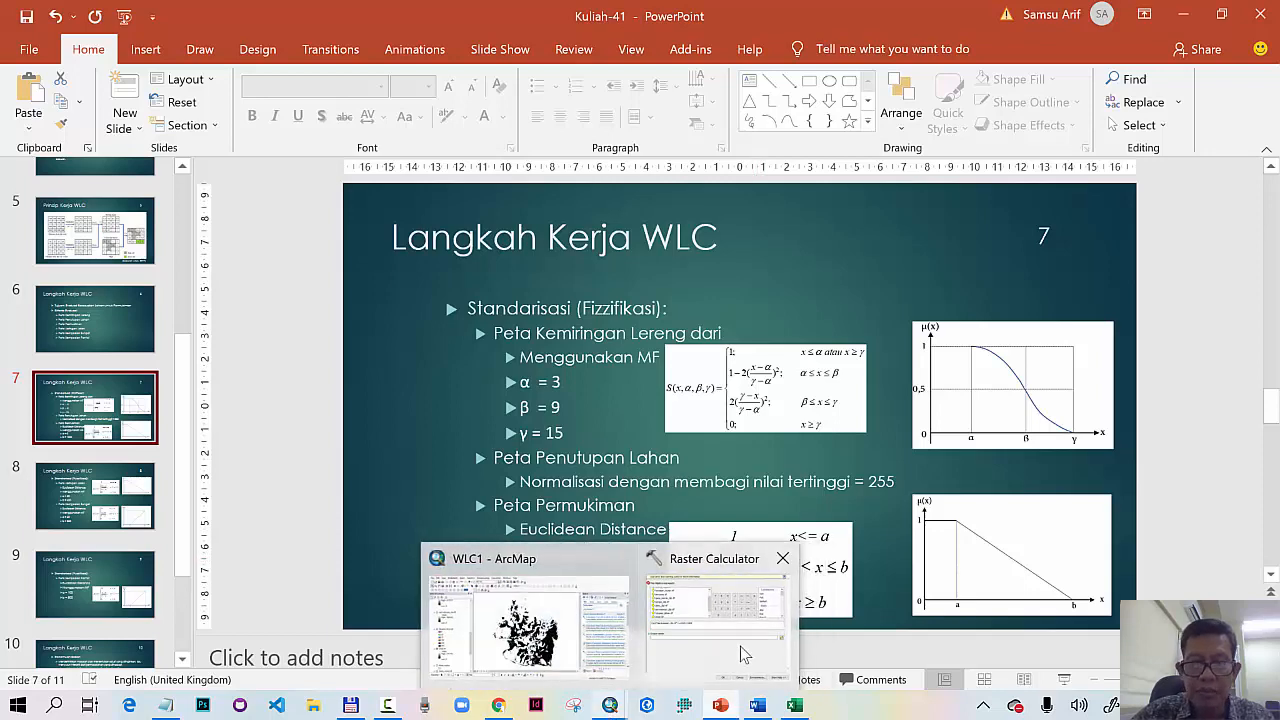
click(743, 654)
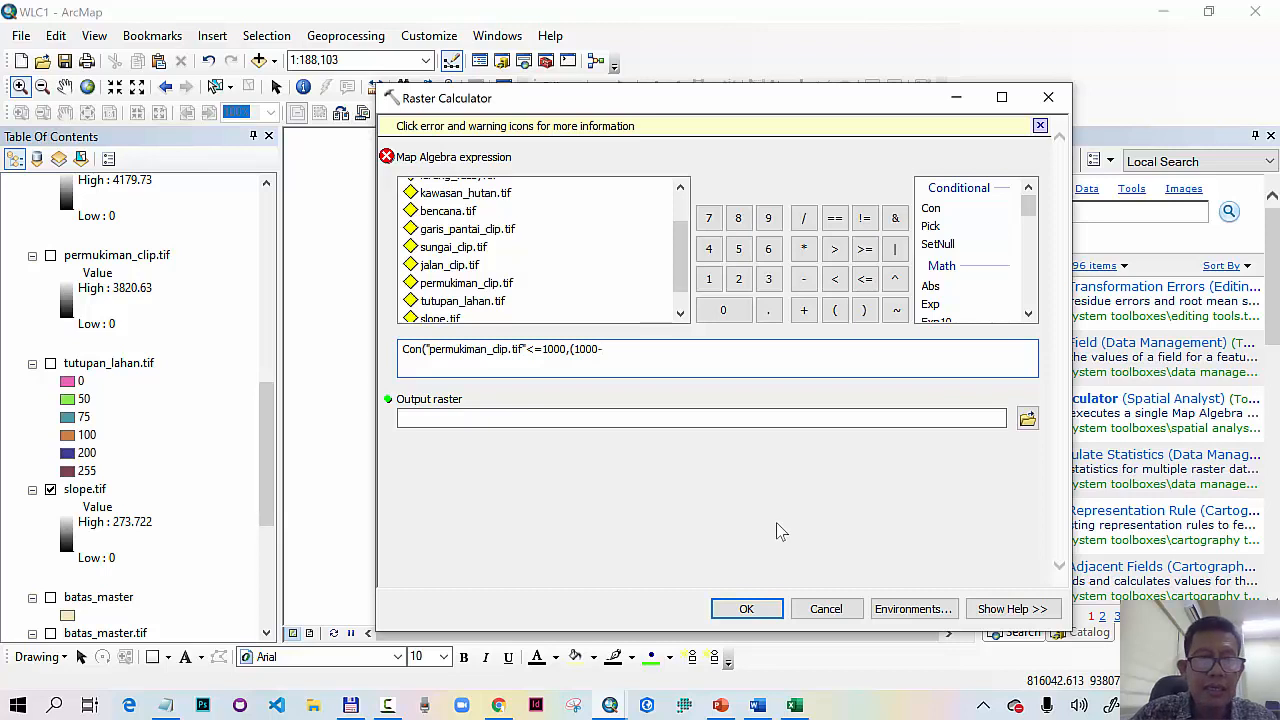
text(-)
double_click(497, 284)
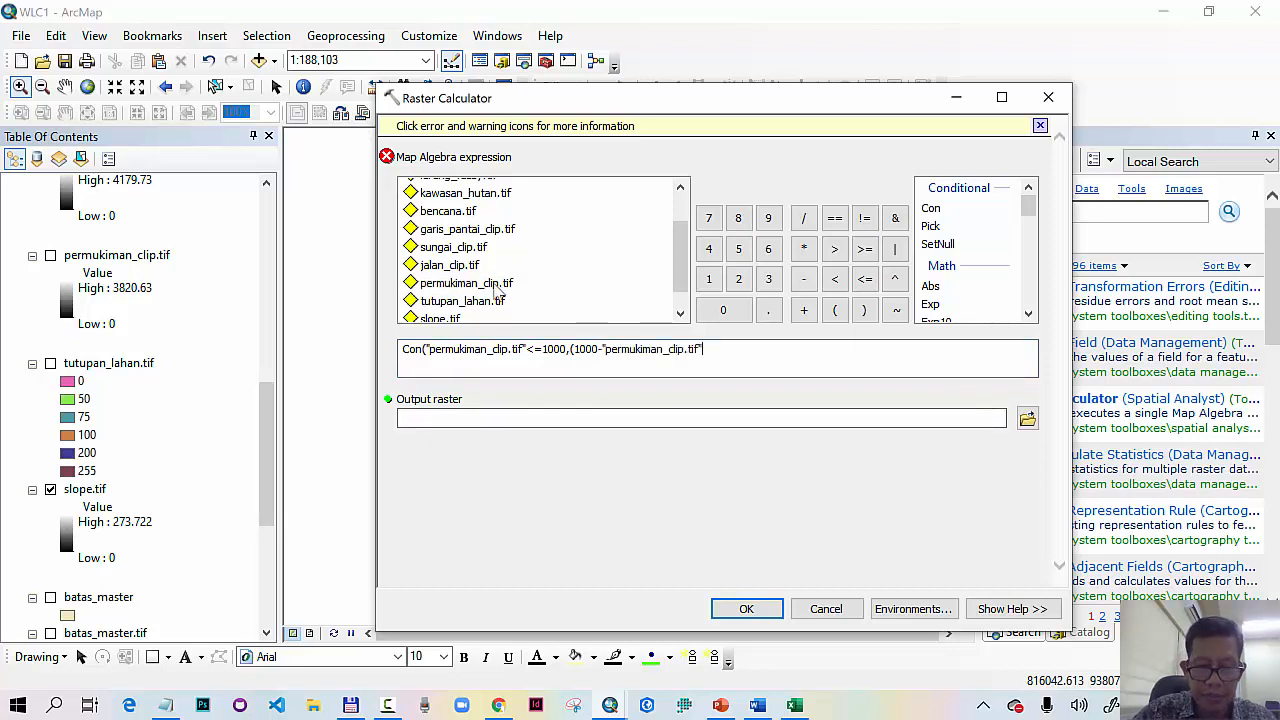
text(/1000)
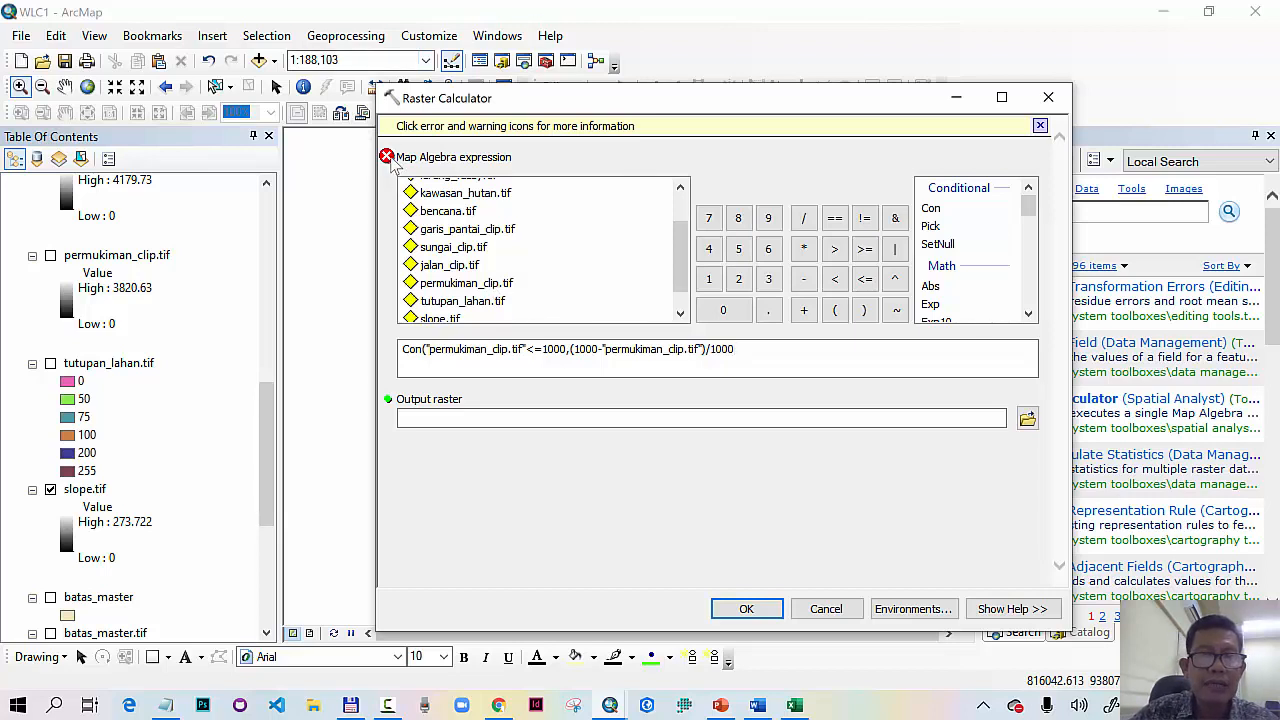
Step: Check the expression error and append the nested condition Con("permukiman_clip.tif">1000,0,1000) as the false value of the settlement formula
click(388, 160)
click(777, 361)
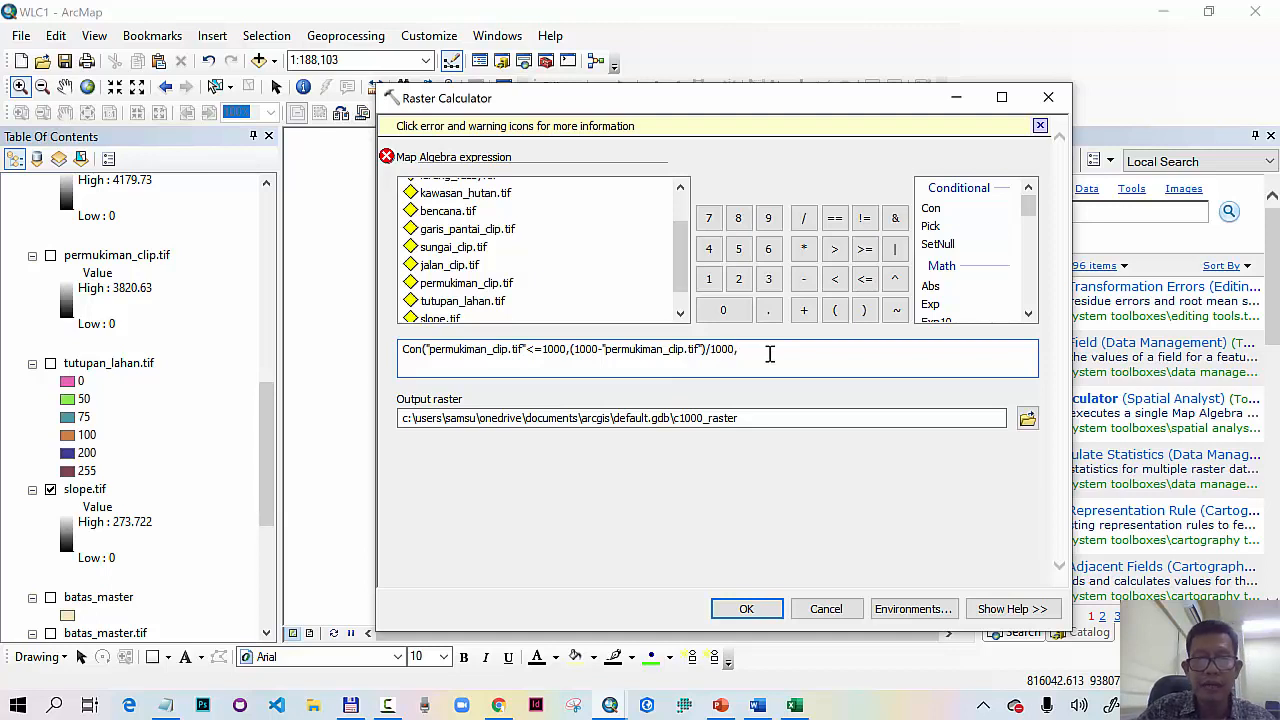
text(on()
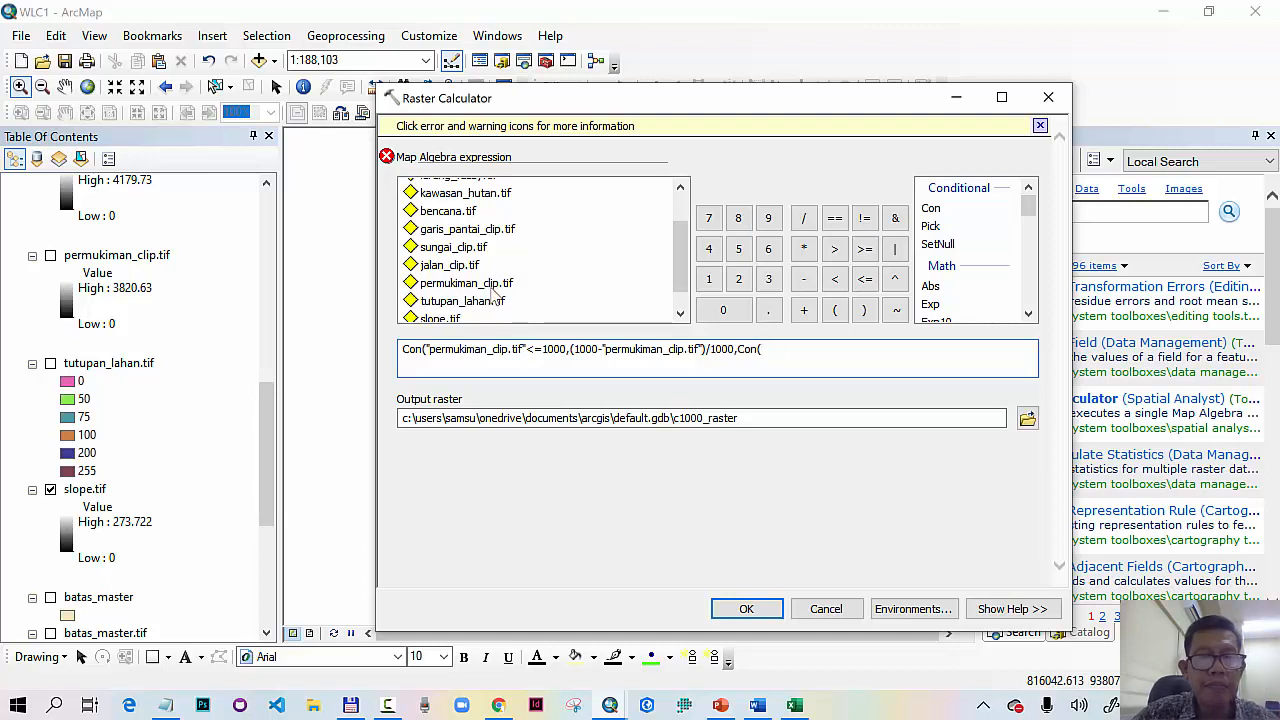
double_click(490, 285)
text(>1000,0)
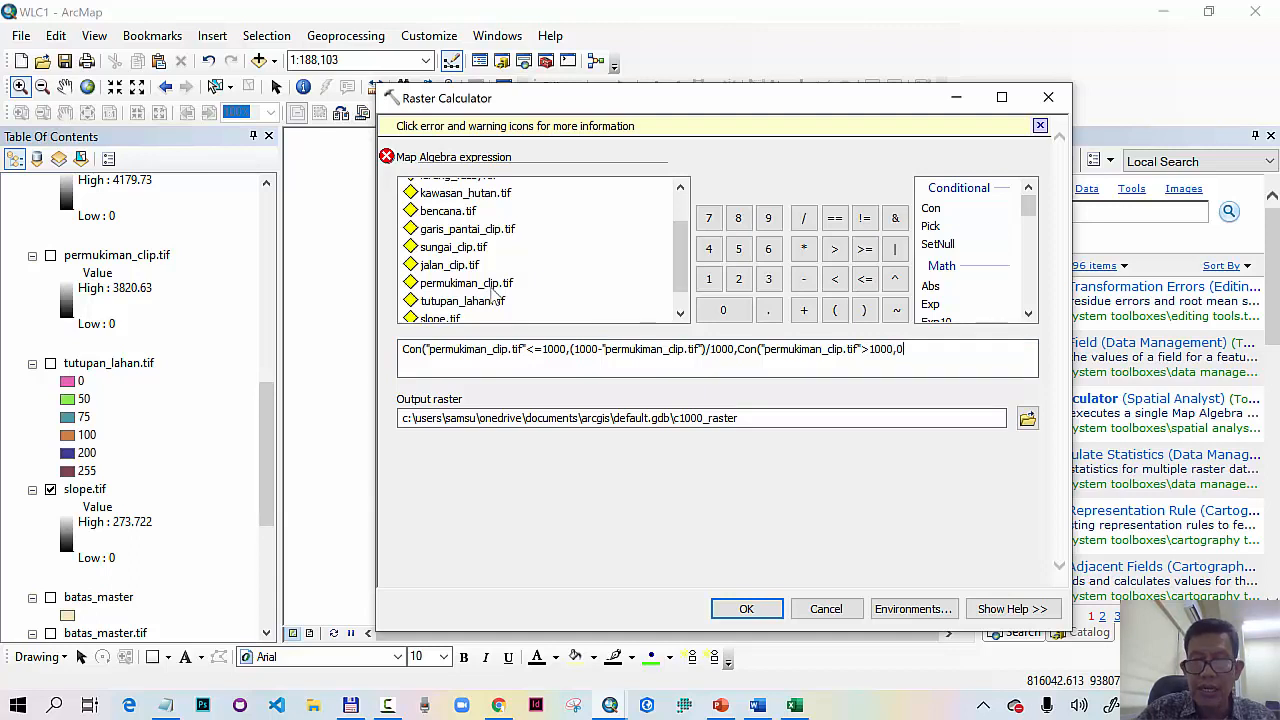
text(,1000)
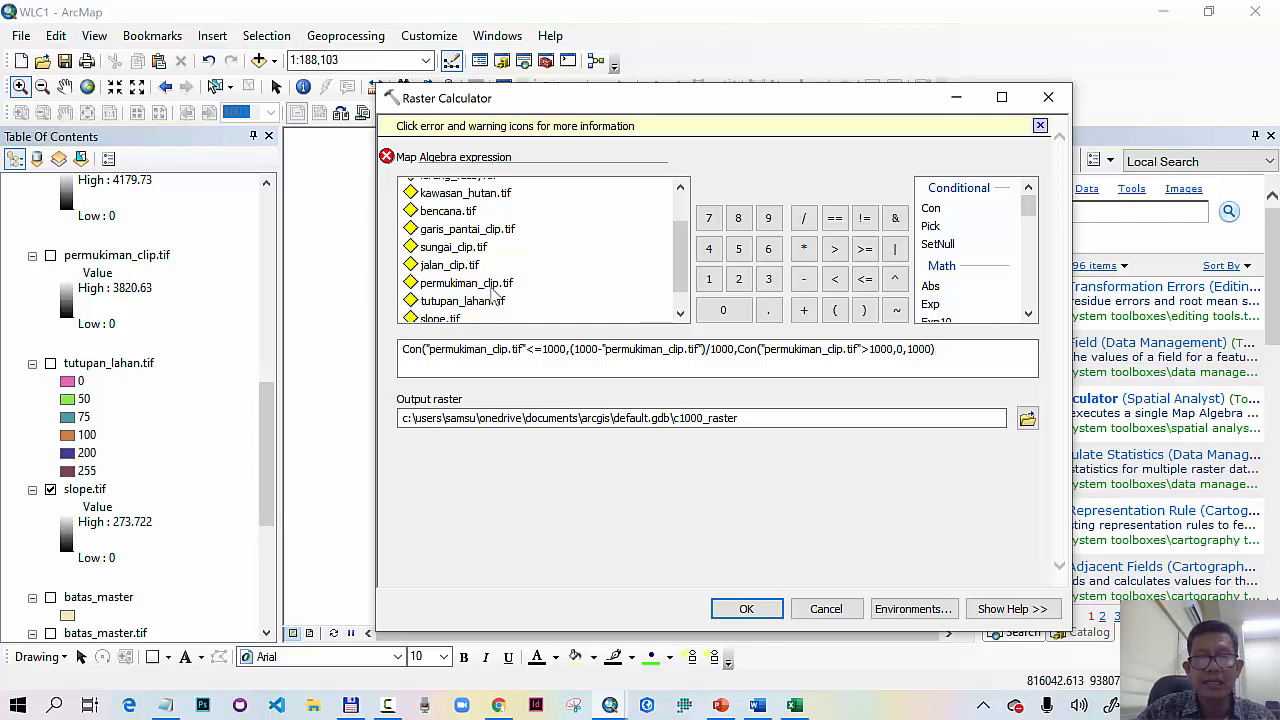
Step: Review the syntax error reported for the settlement expression in the Raster Calculator and dismiss its messages
click(1032, 422)
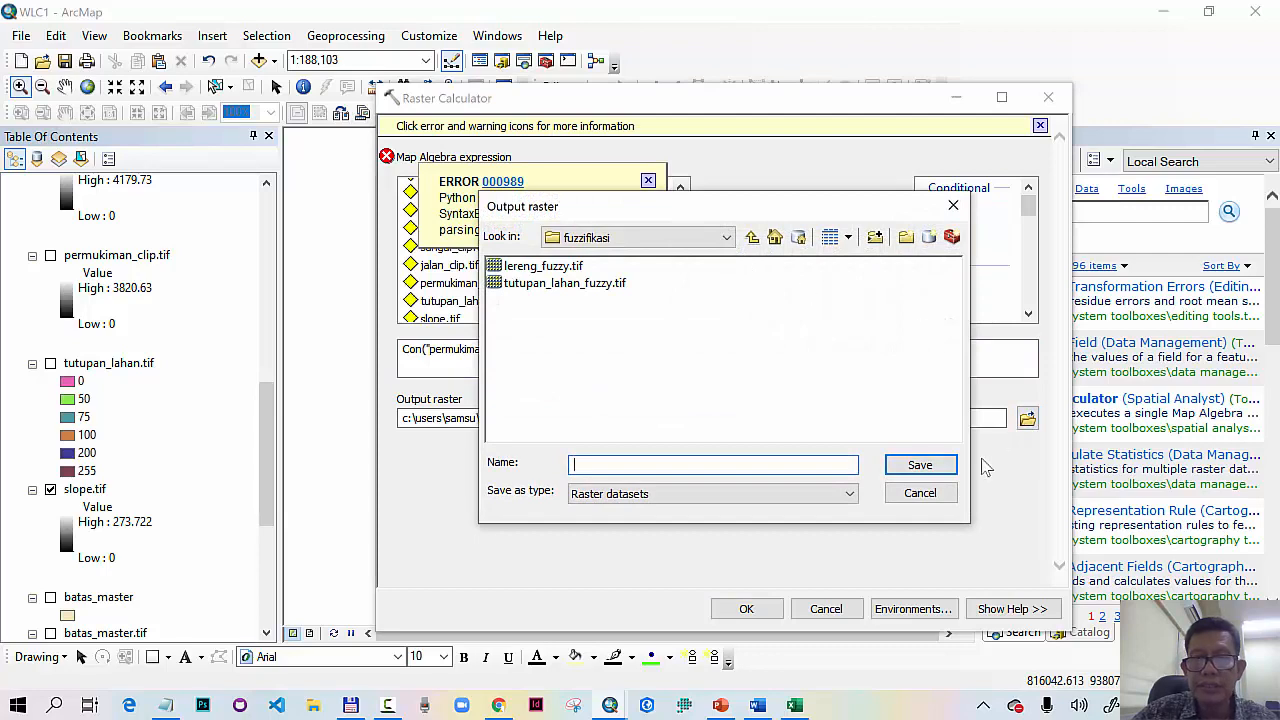
click(922, 498)
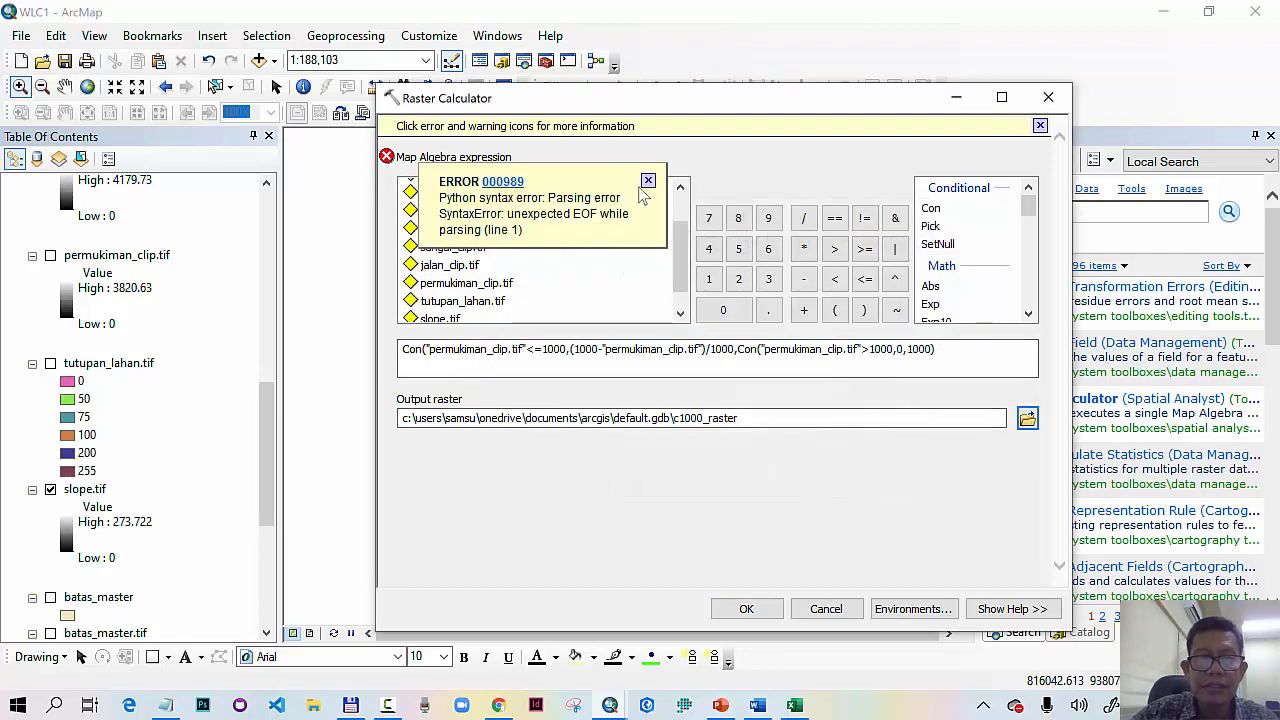
click(648, 183)
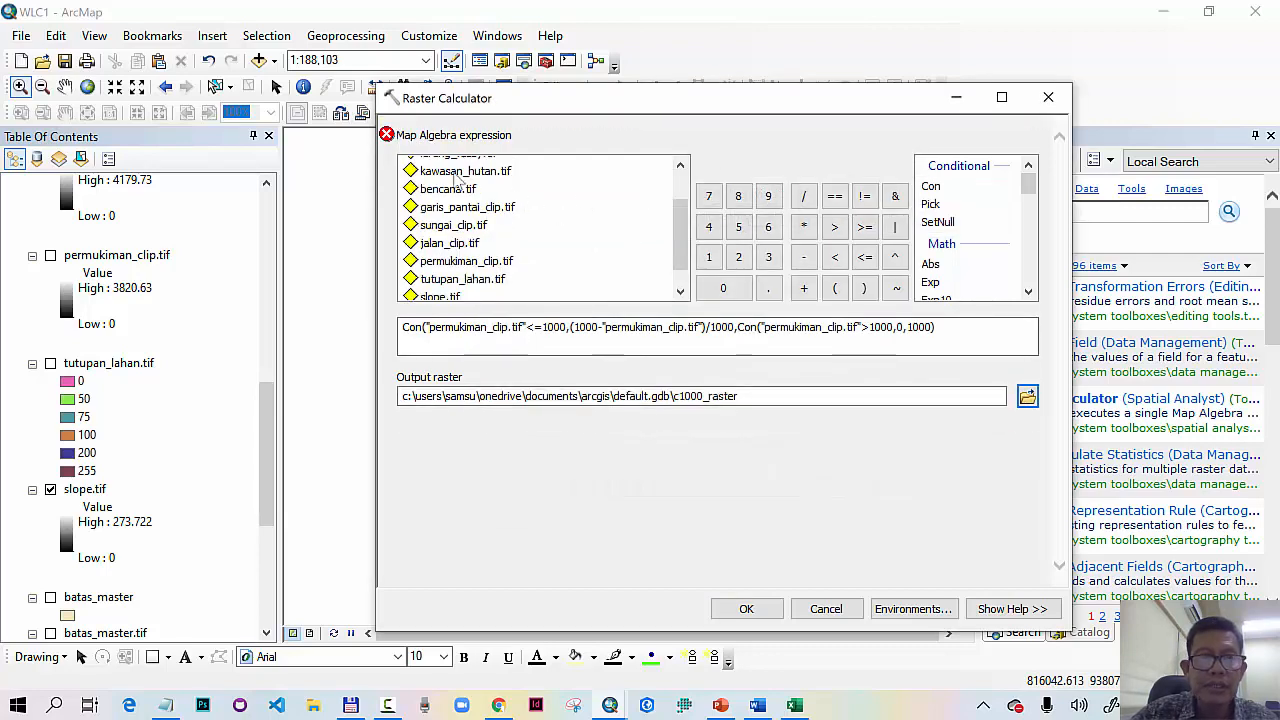
mouse_move(388, 140)
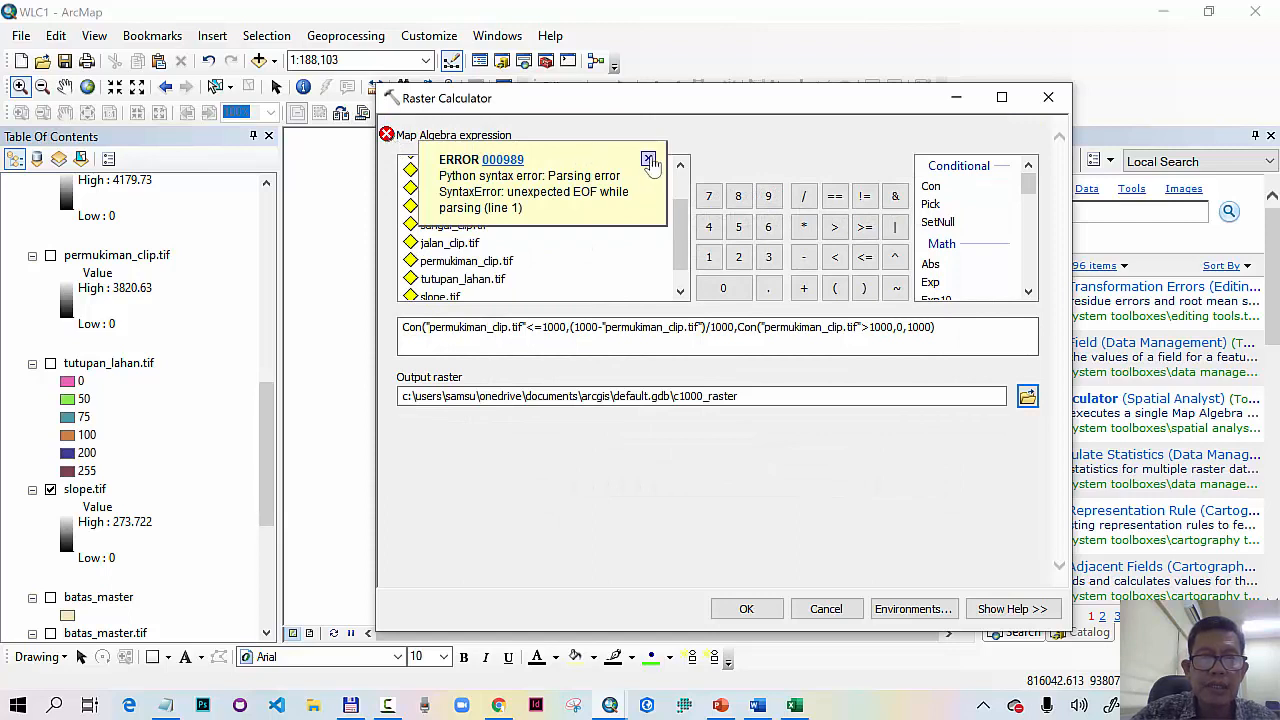
click(649, 160)
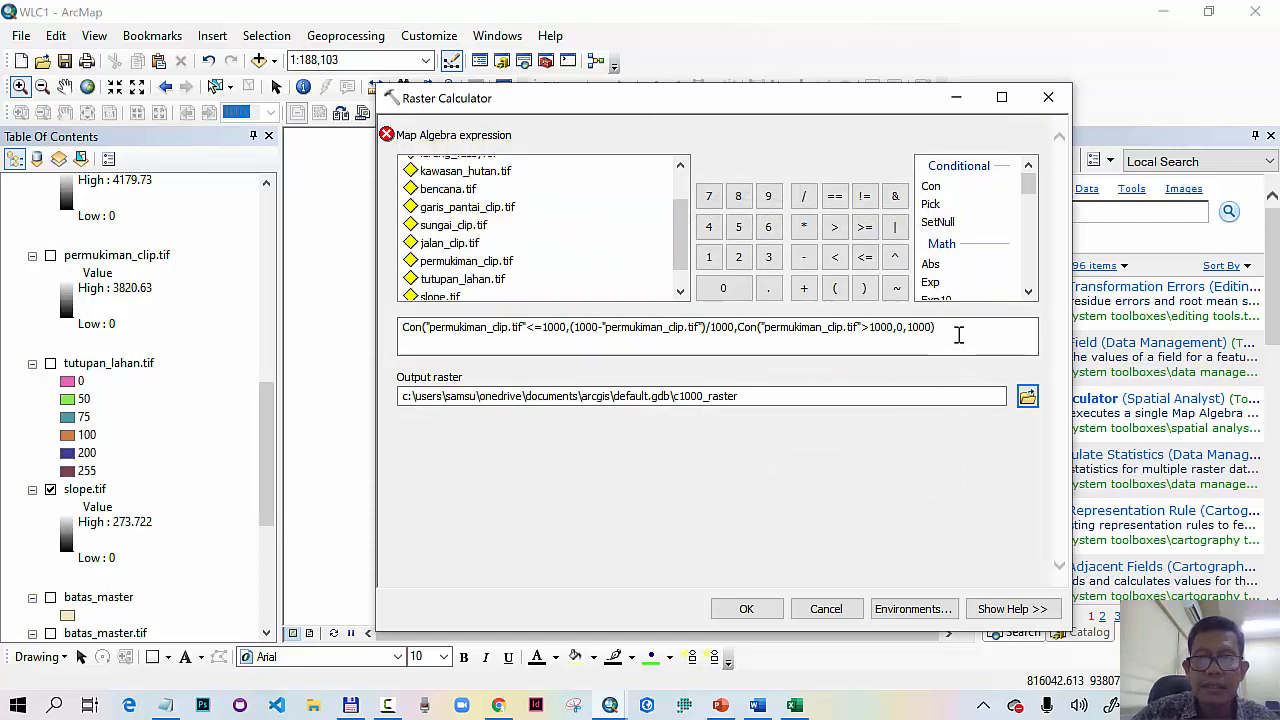
Step: Clear the settlement expression and restart it with the condition Con("permukiman_clip.tif"<=1000
drag(958, 327, 873, 327)
drag(743, 355, 400, 345)
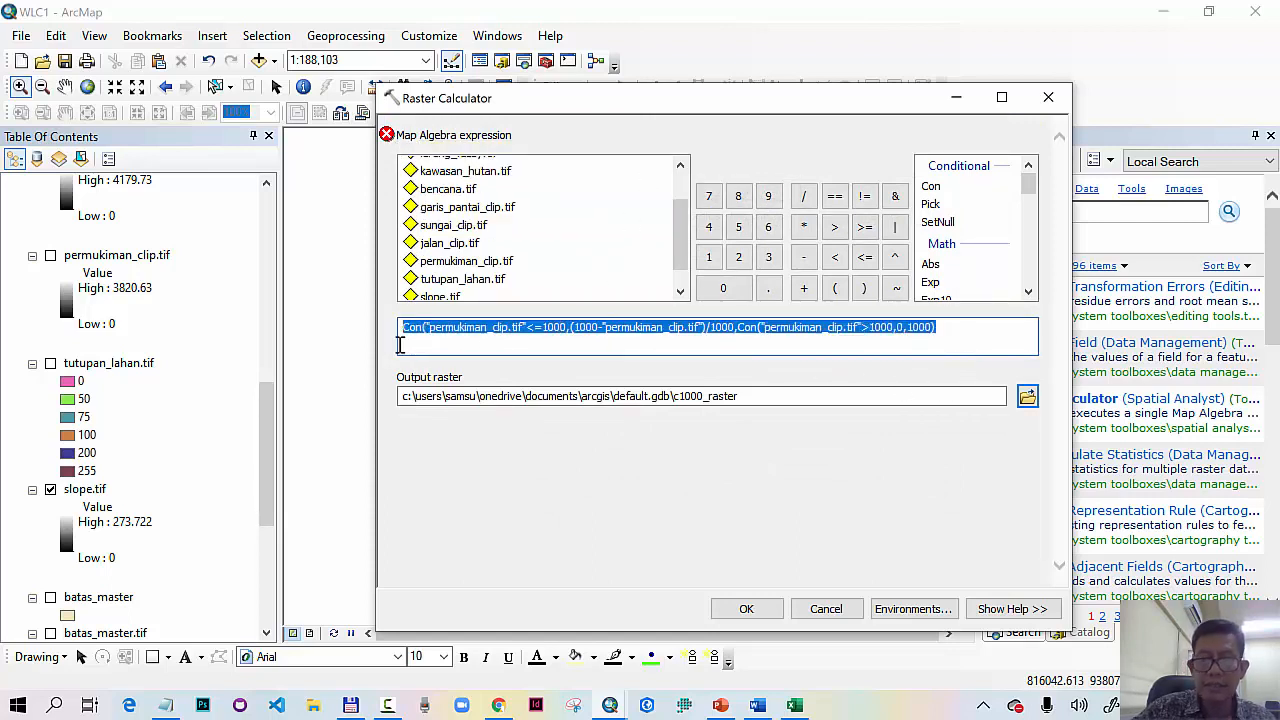
key(Delete)
text(C)
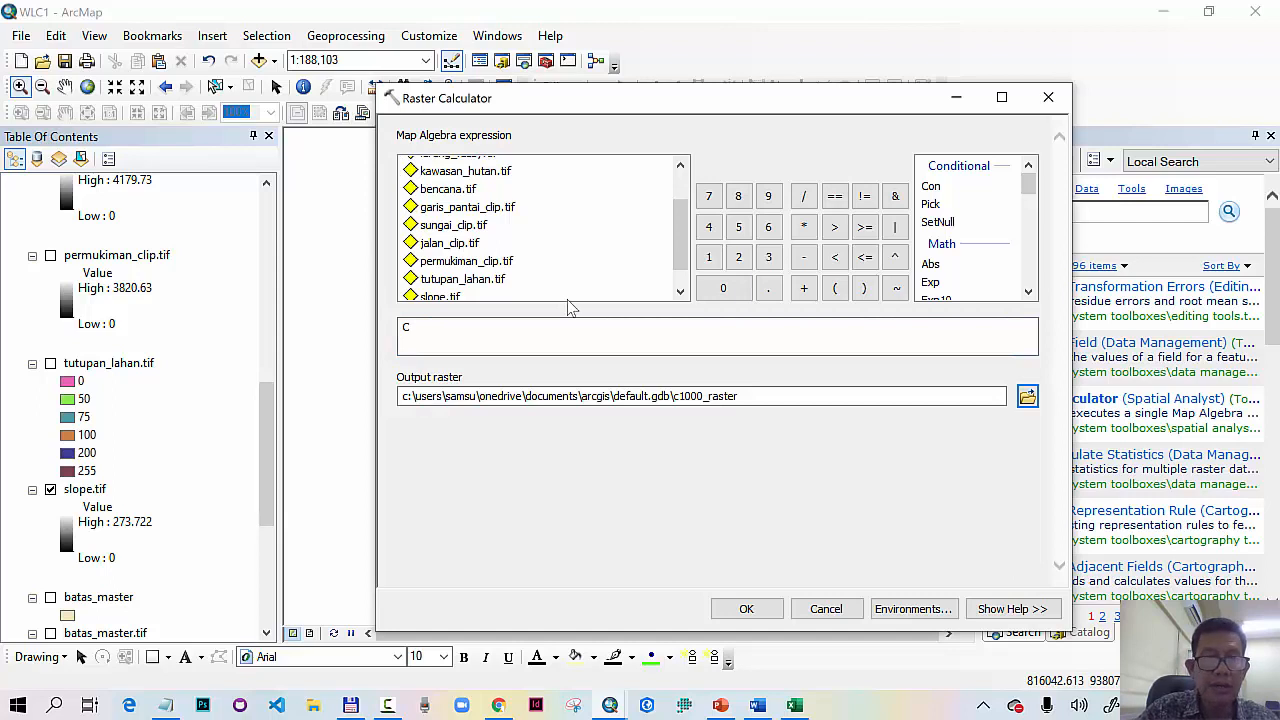
click(531, 330)
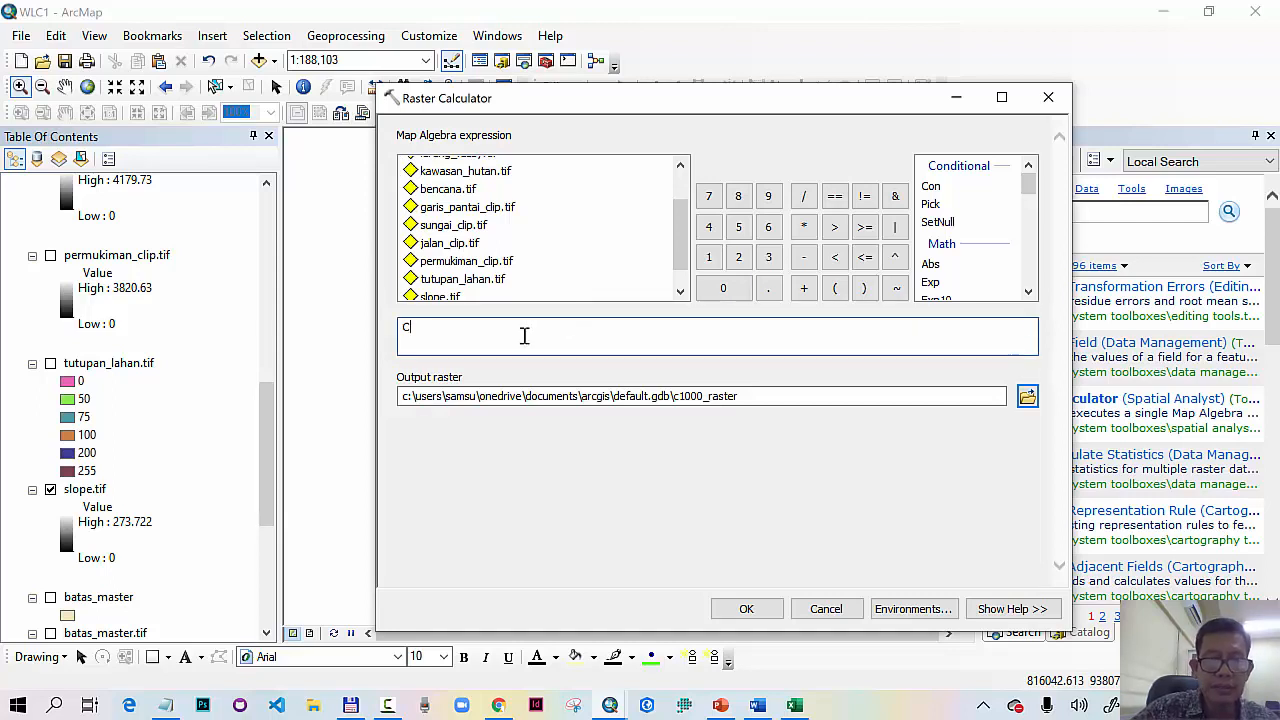
text(on()
double_click(469, 262)
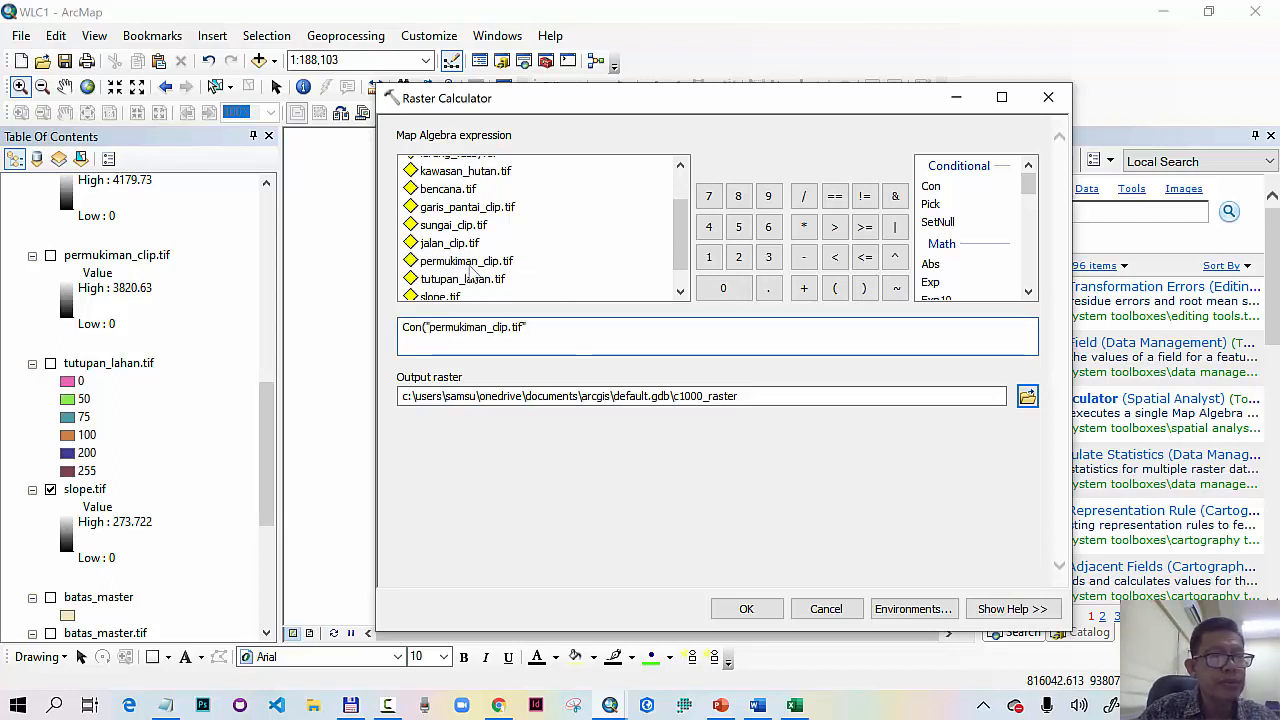
text(<=1000)
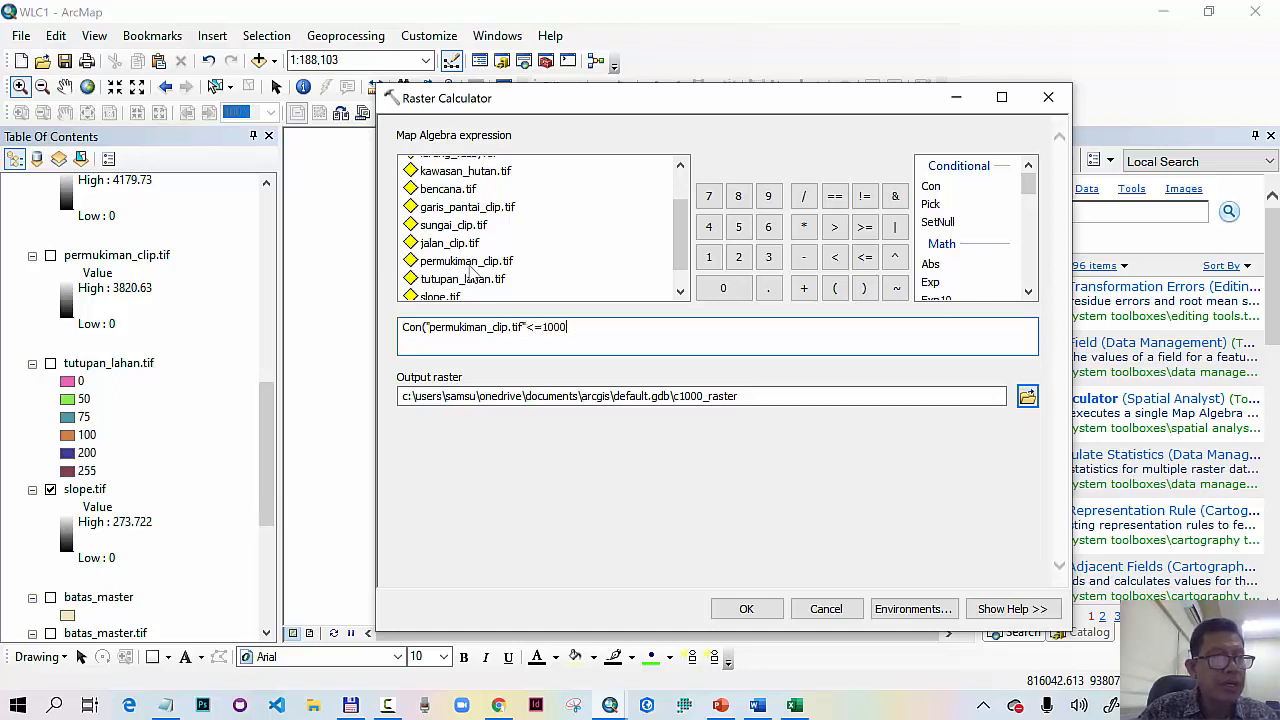
Step: Add (1000-"permukiman_clip.tif")/1000 as the true value and Con("permukiman_clip.tif">1000,0,1000) as the false value of the settlement expression
text(,(1000-)
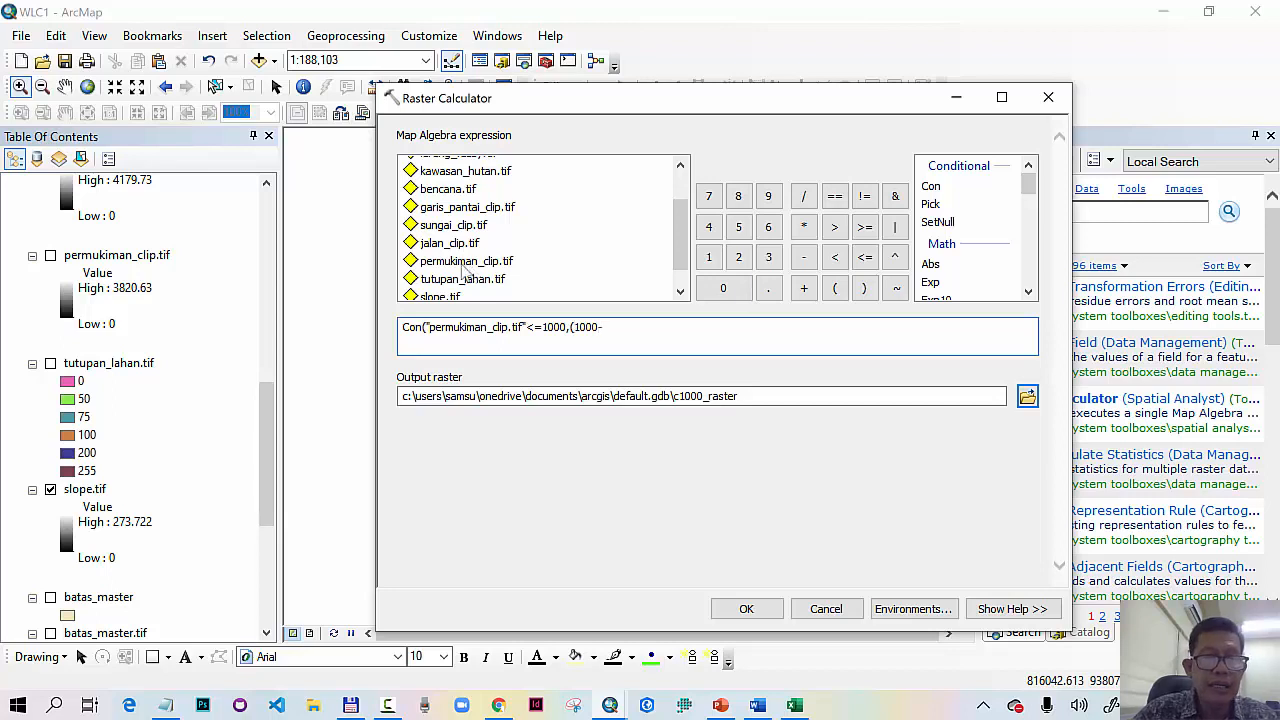
double_click(481, 261)
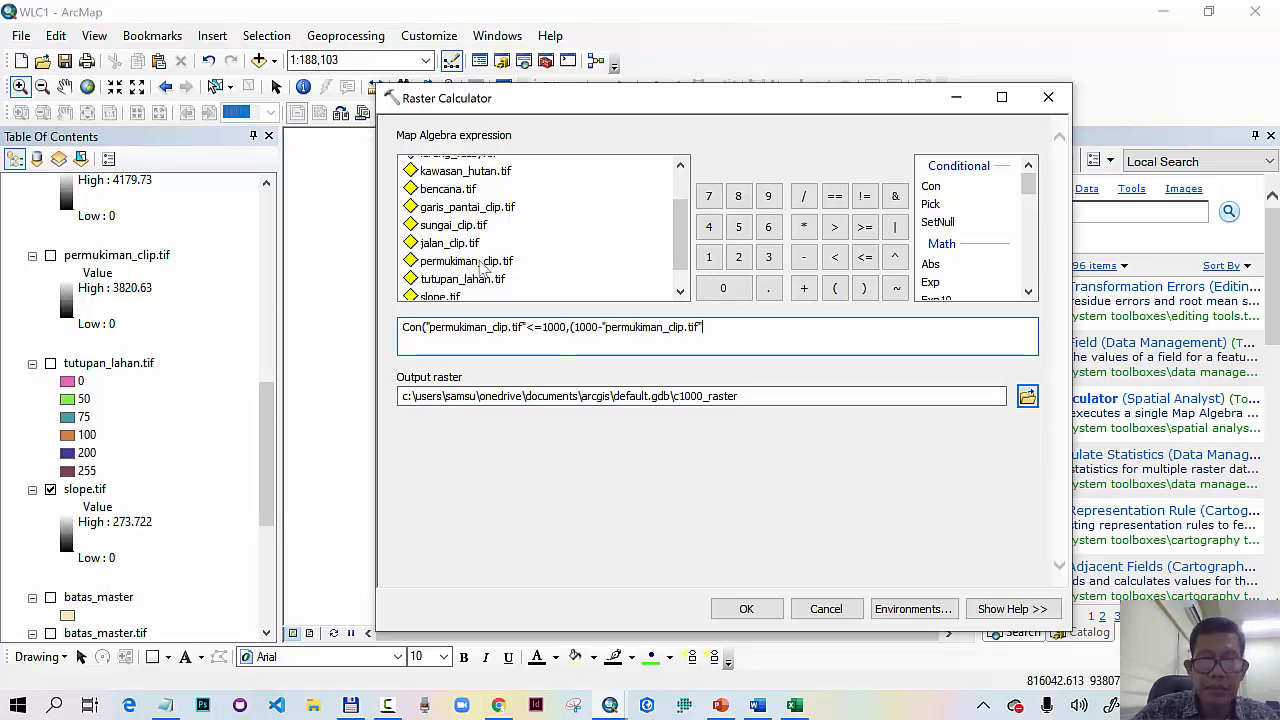
text()/1000,Con()
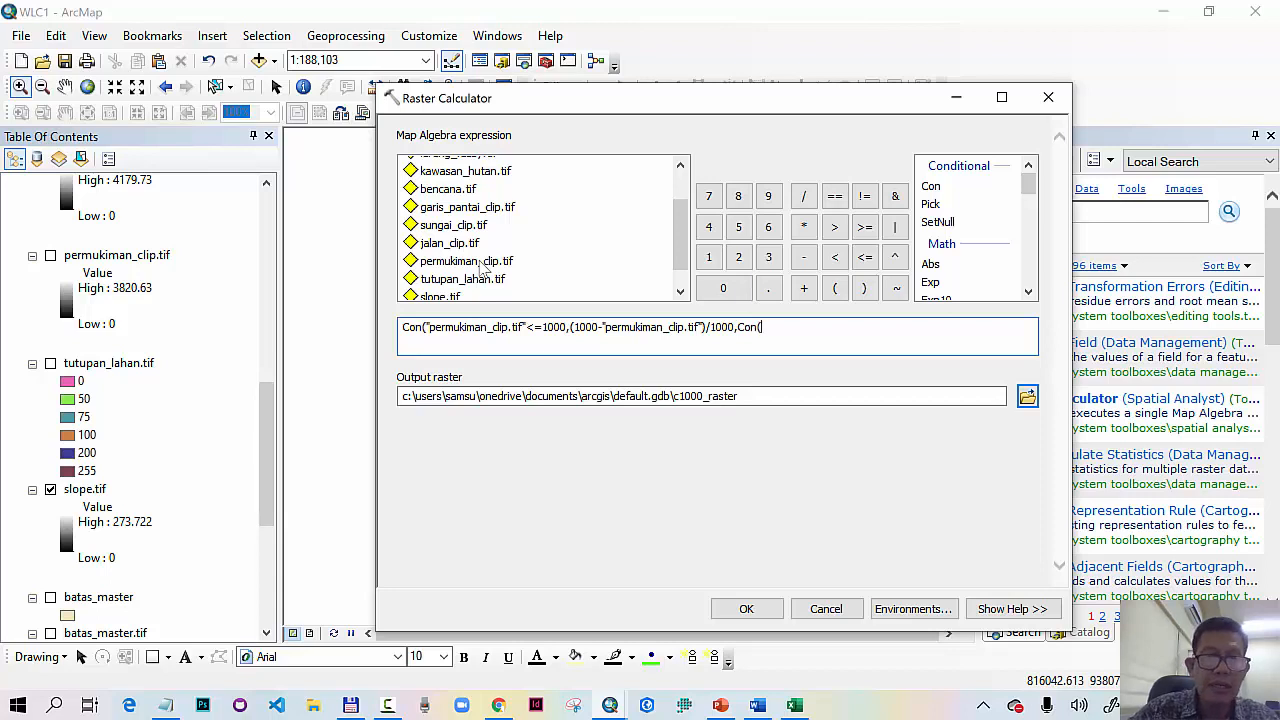
double_click(476, 262)
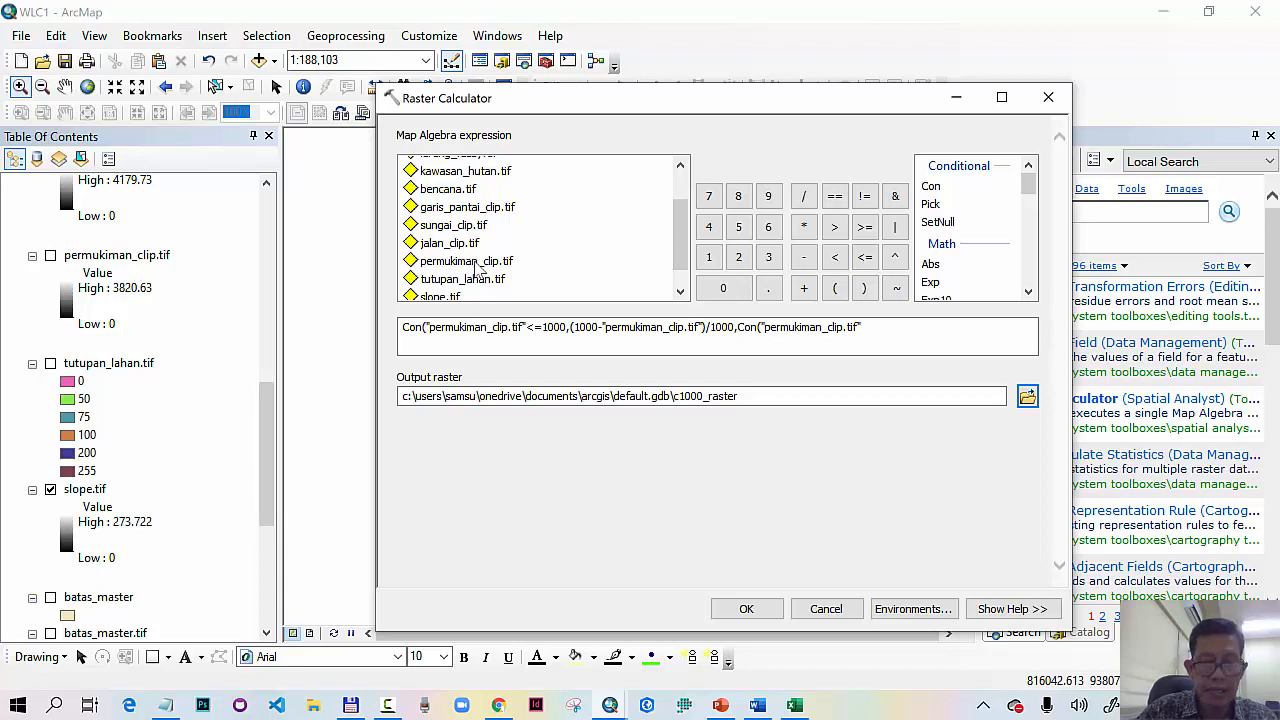
text(>10)
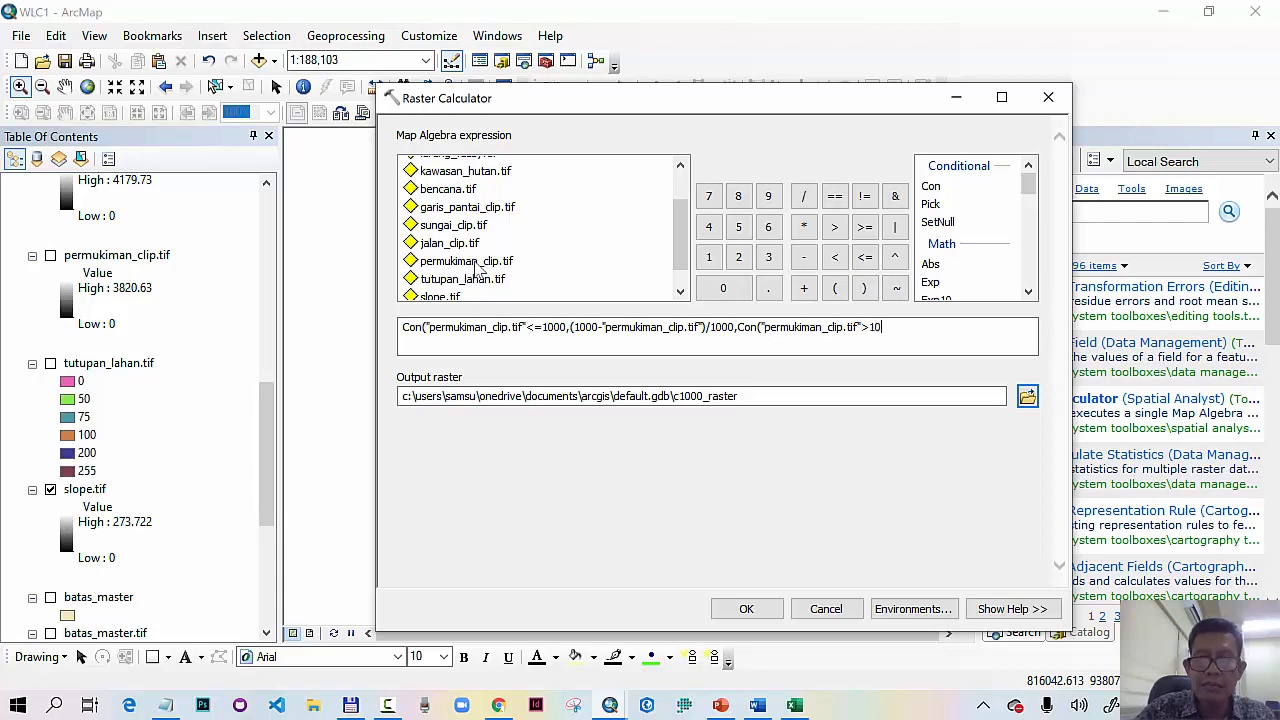
text(00,0)
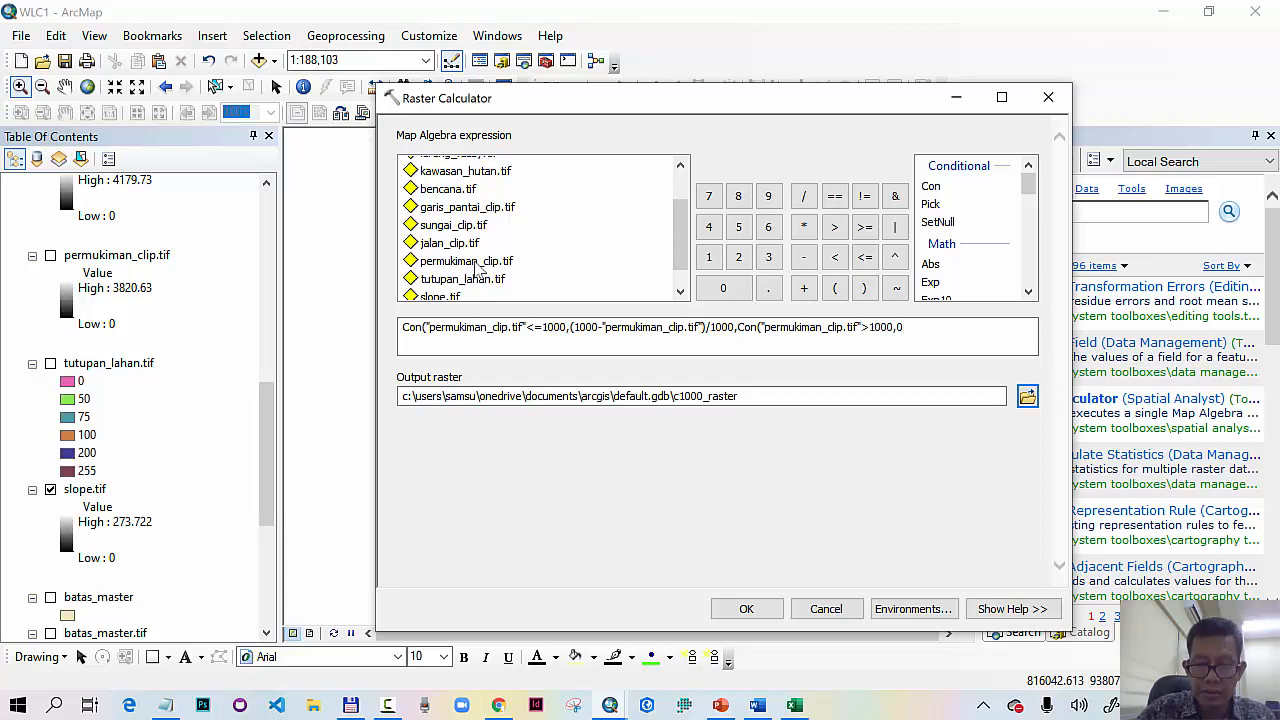
text(,1000)
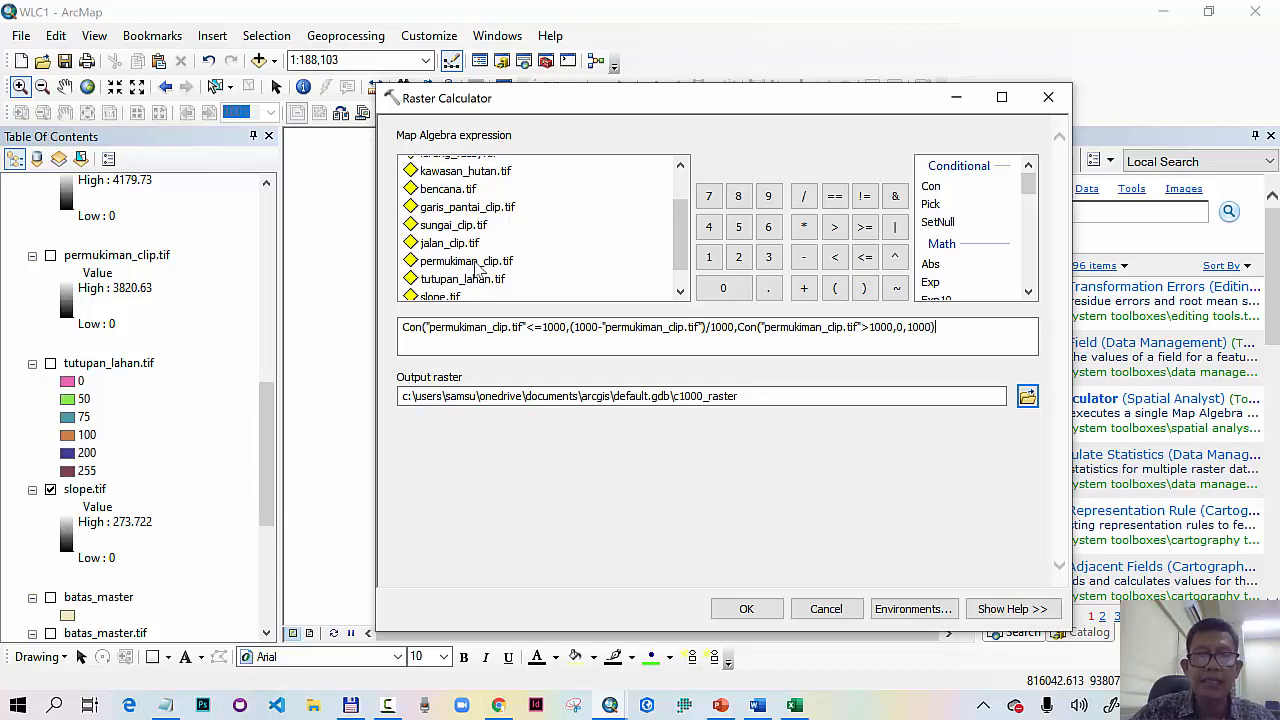
Step: Add the missing closing parenthesis at the end of the nested Con settlement expression
click(1030, 402)
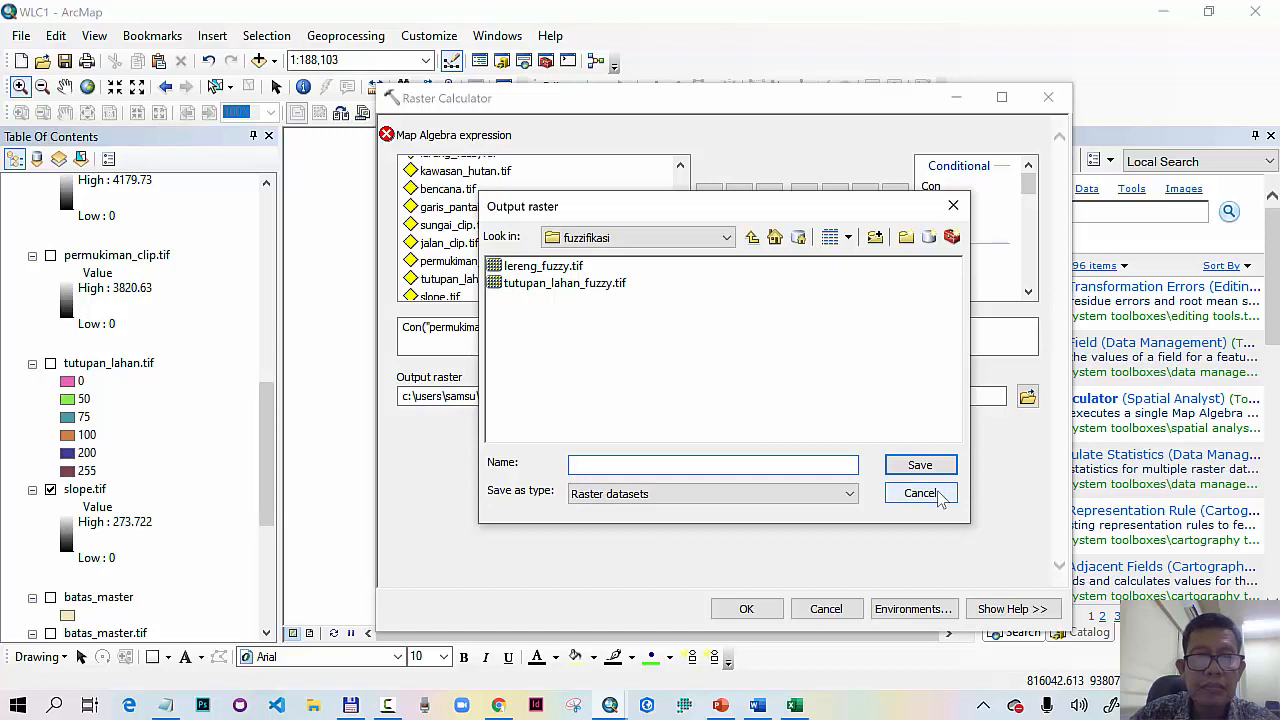
click(940, 495)
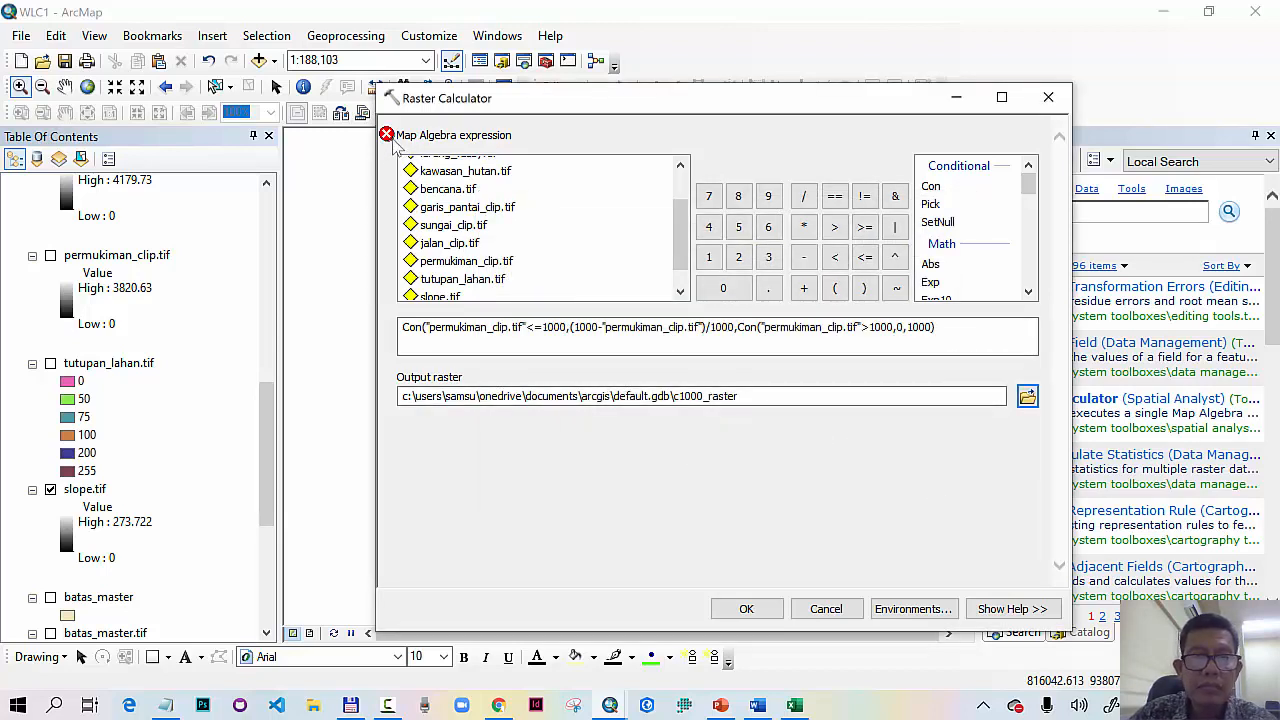
click(694, 238)
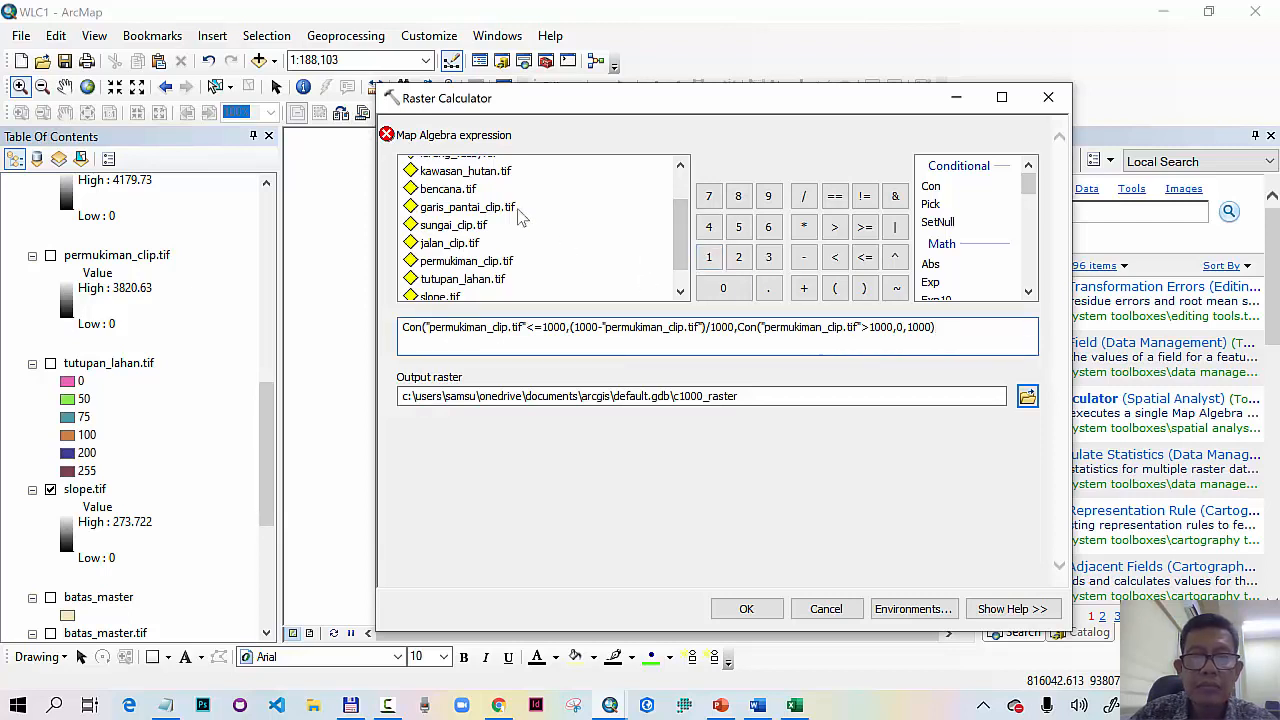
text())
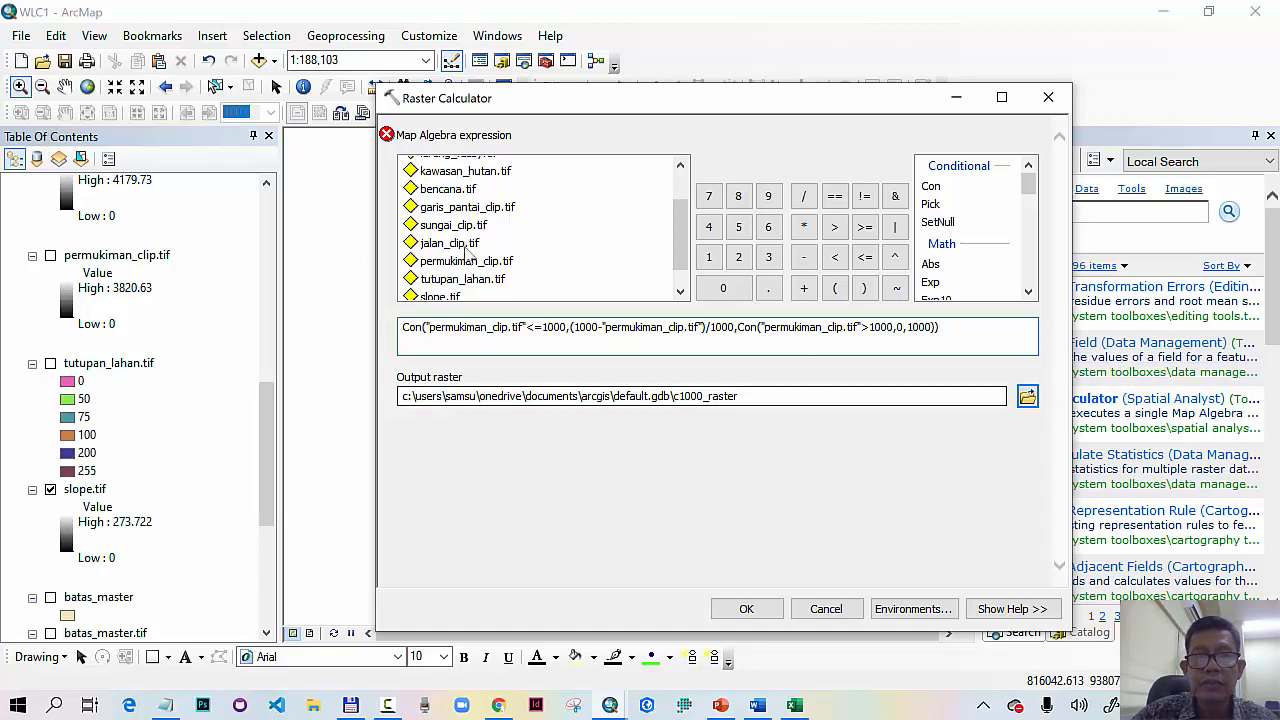
Step: Save the output raster as permukiman_fuzzy.tif in the fuzzifikasi folder and run the settlement calculation
click(1027, 397)
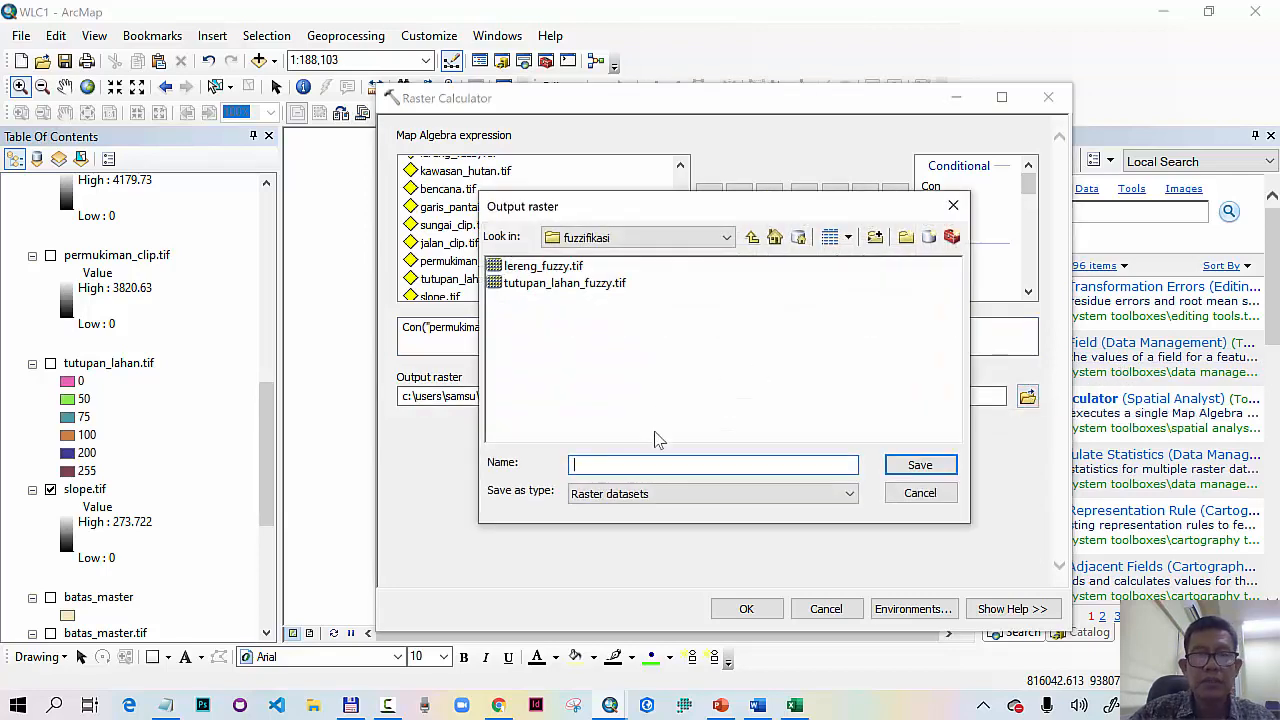
text(permukianman)
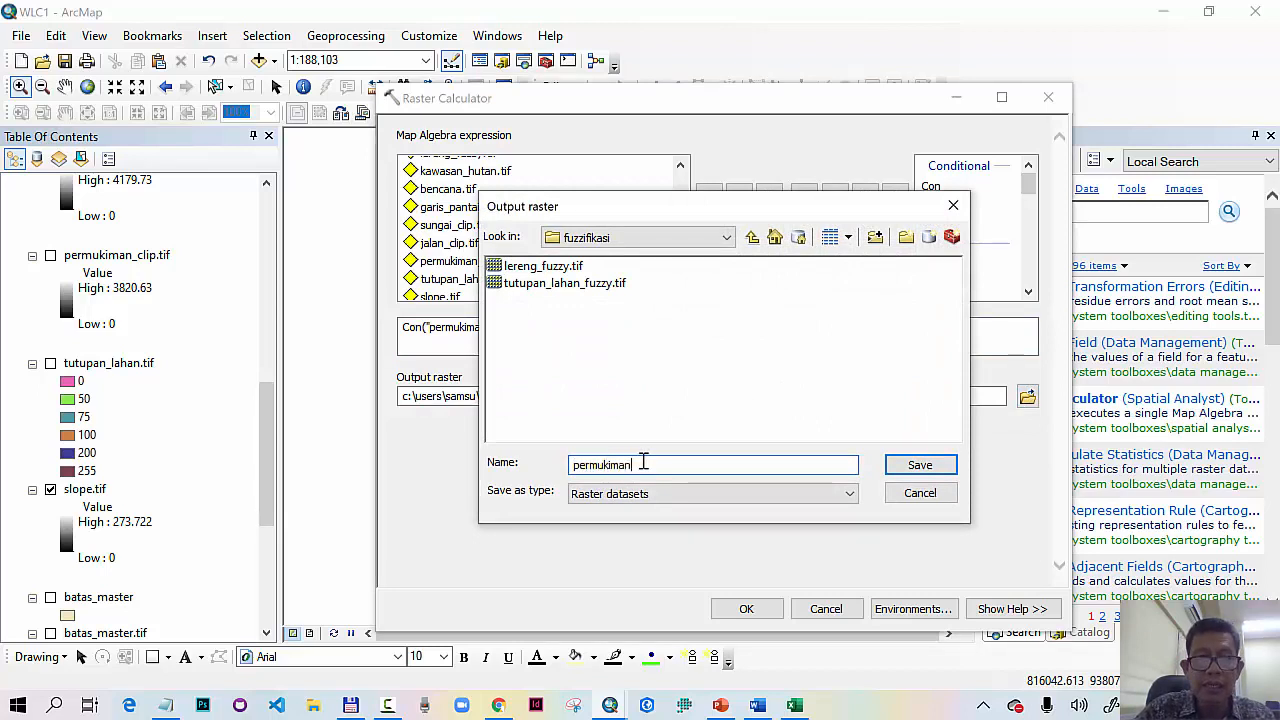
text(_fuzzy.tif)
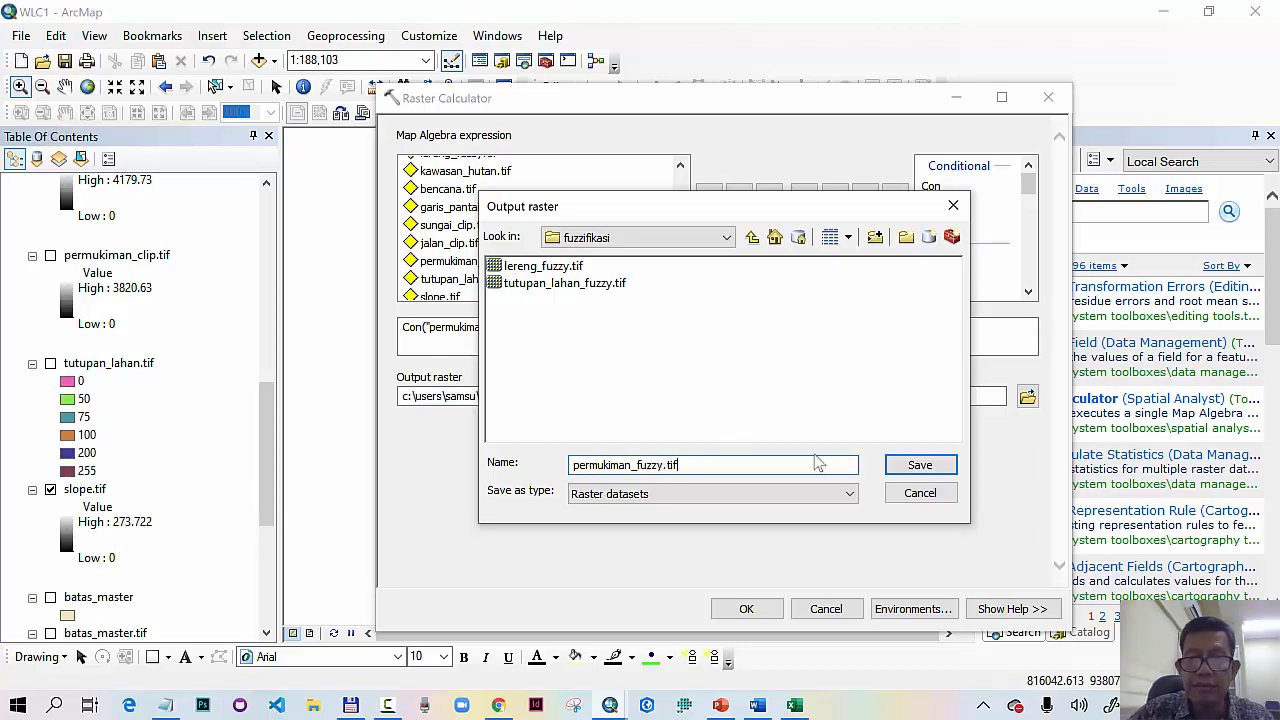
click(905, 468)
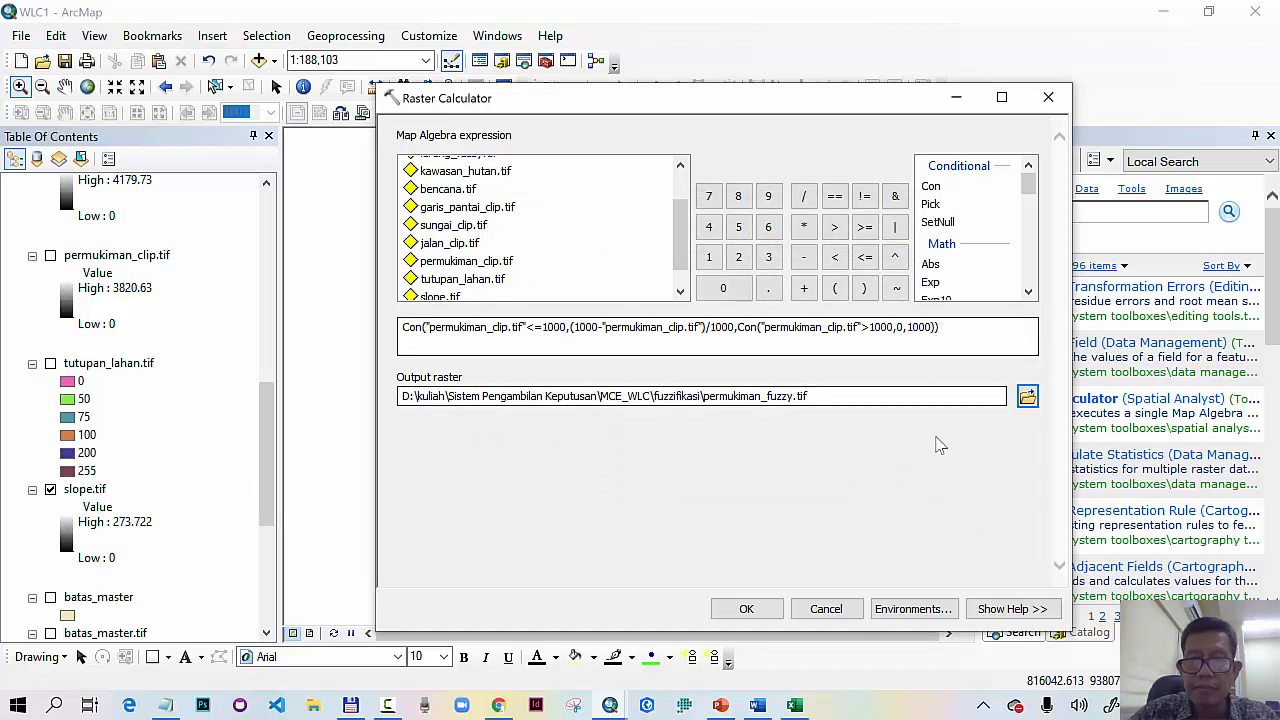
click(747, 610)
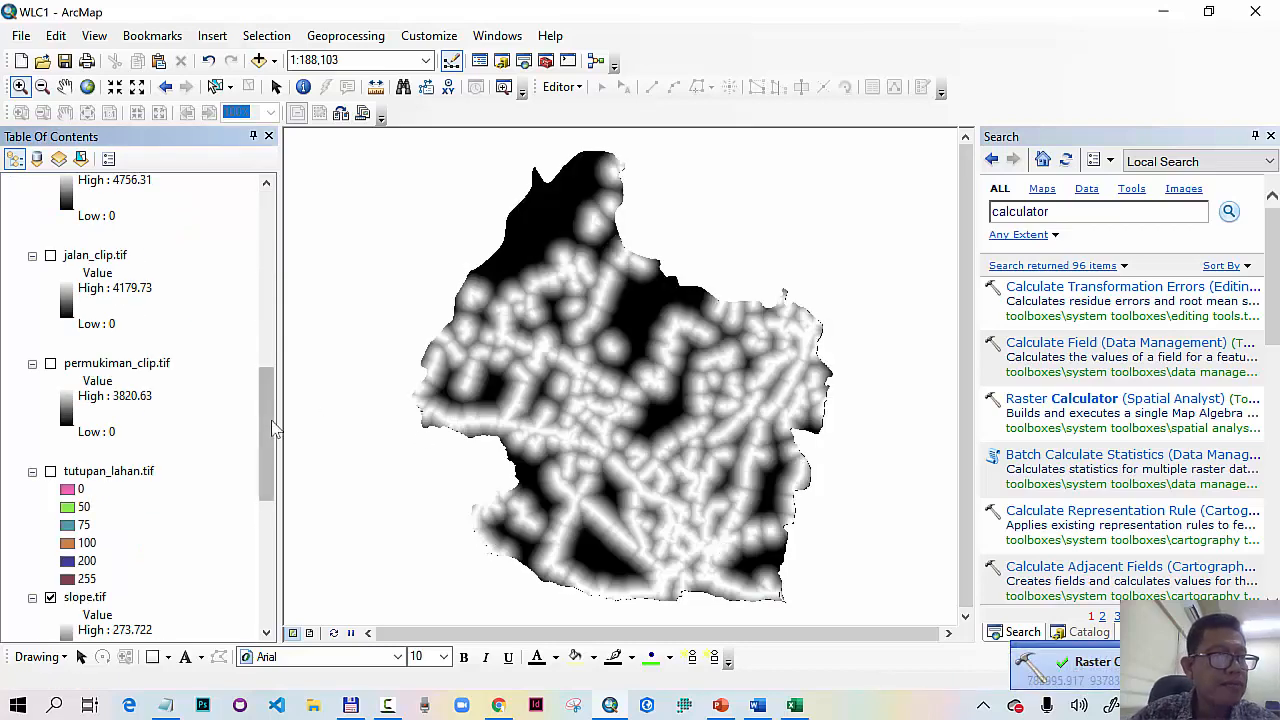
Step: Locate the jalan layer in the layer list and consult the Peta Jaringan Jalan membership function in PowerPoint
drag(265, 424, 255, 563)
click(78, 442)
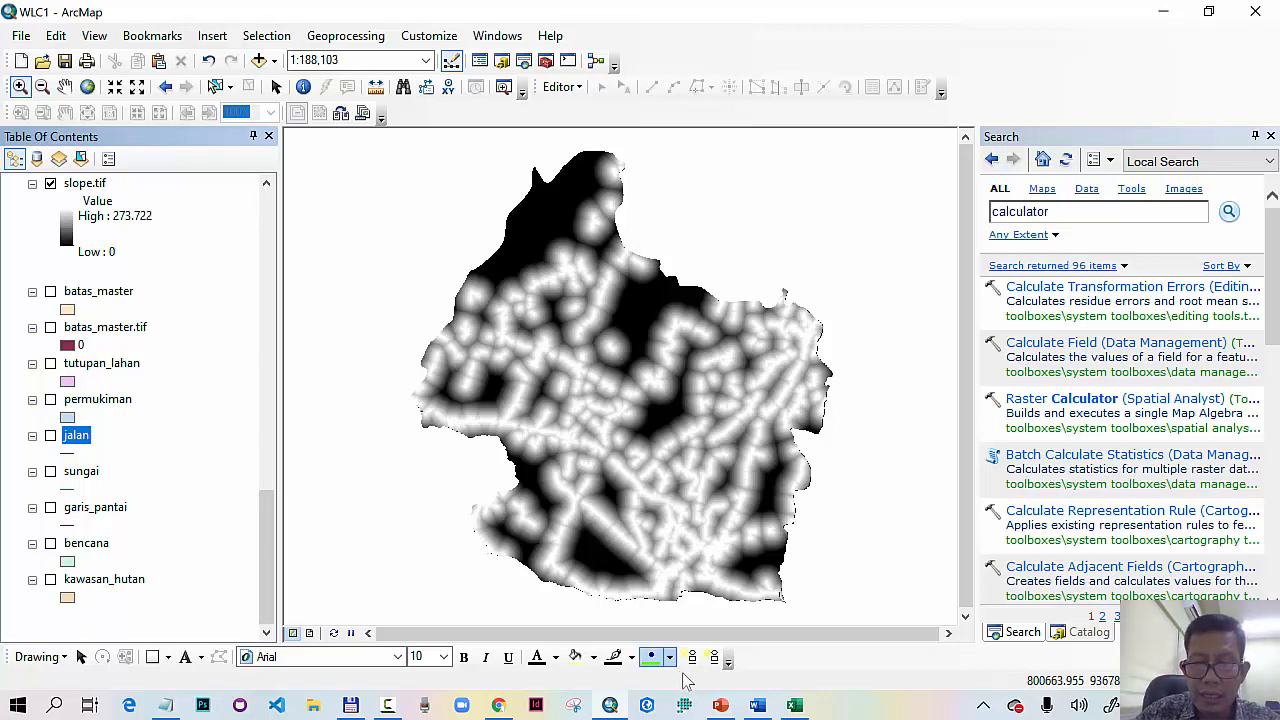
click(720, 706)
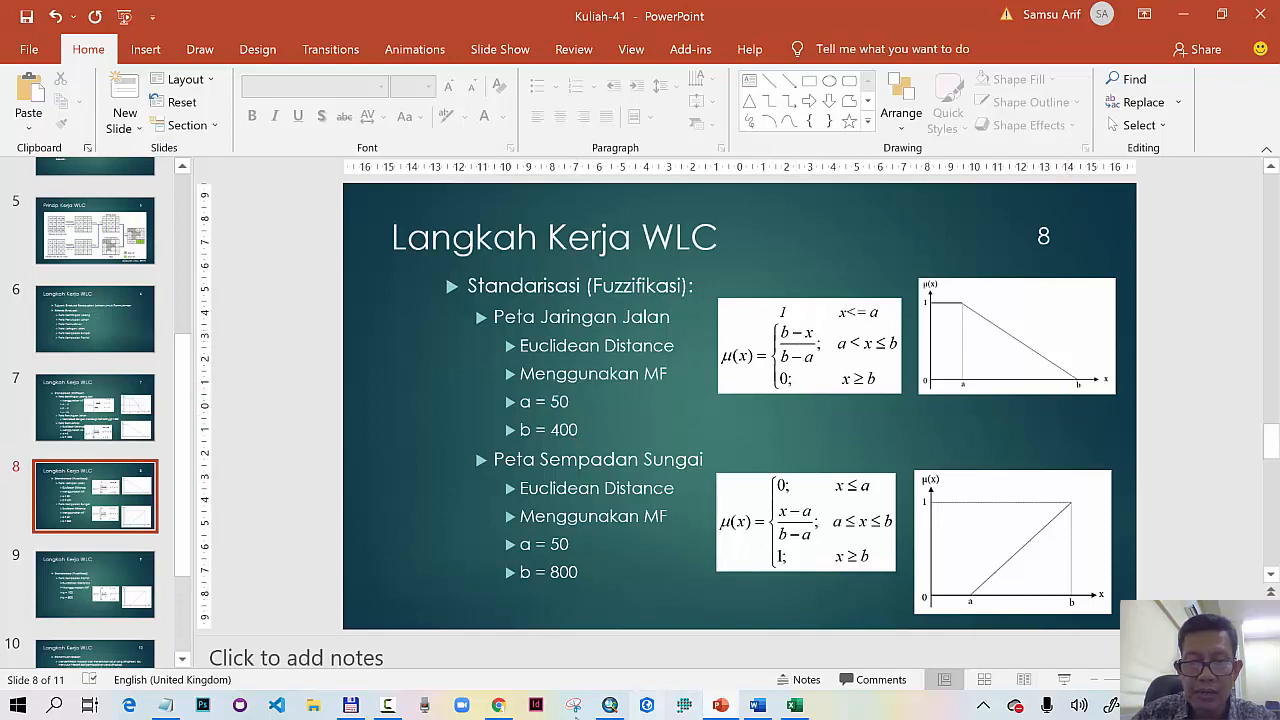
Step: Return to ArcMap and start a new Raster Calculator expression for the road raster with Con("jalan_clip.tif"<=50
click(610, 705)
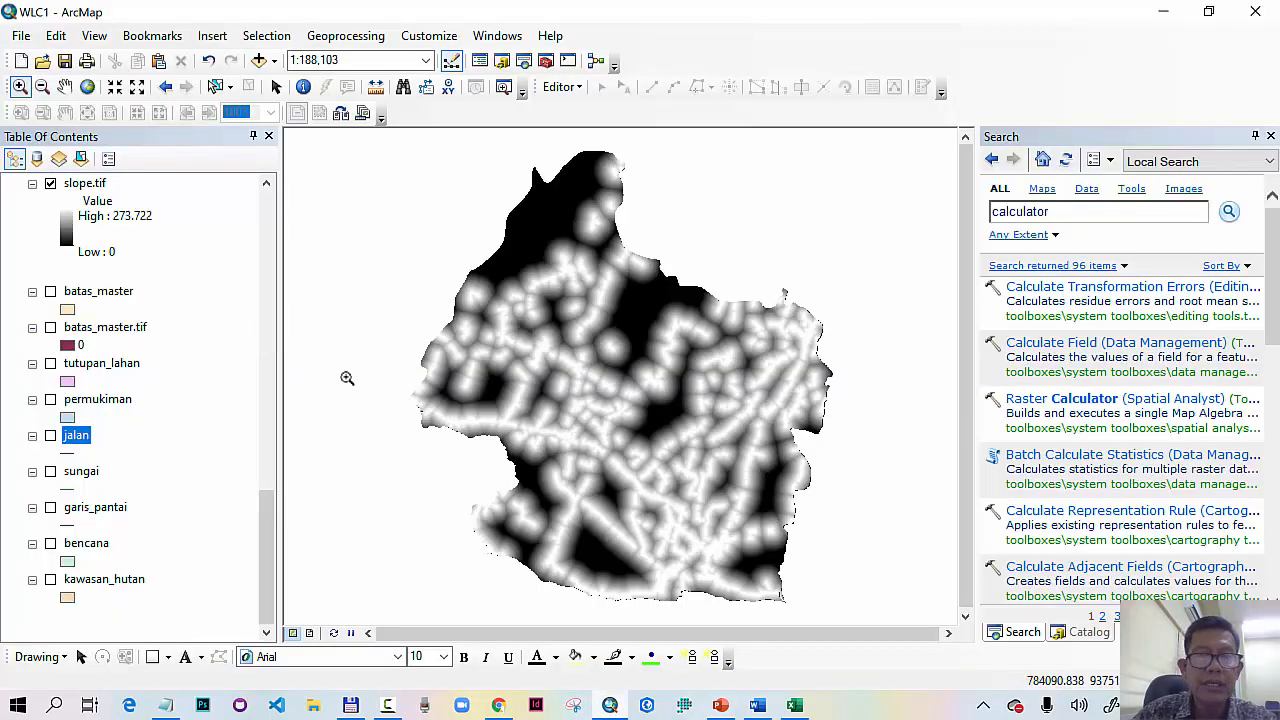
click(1055, 411)
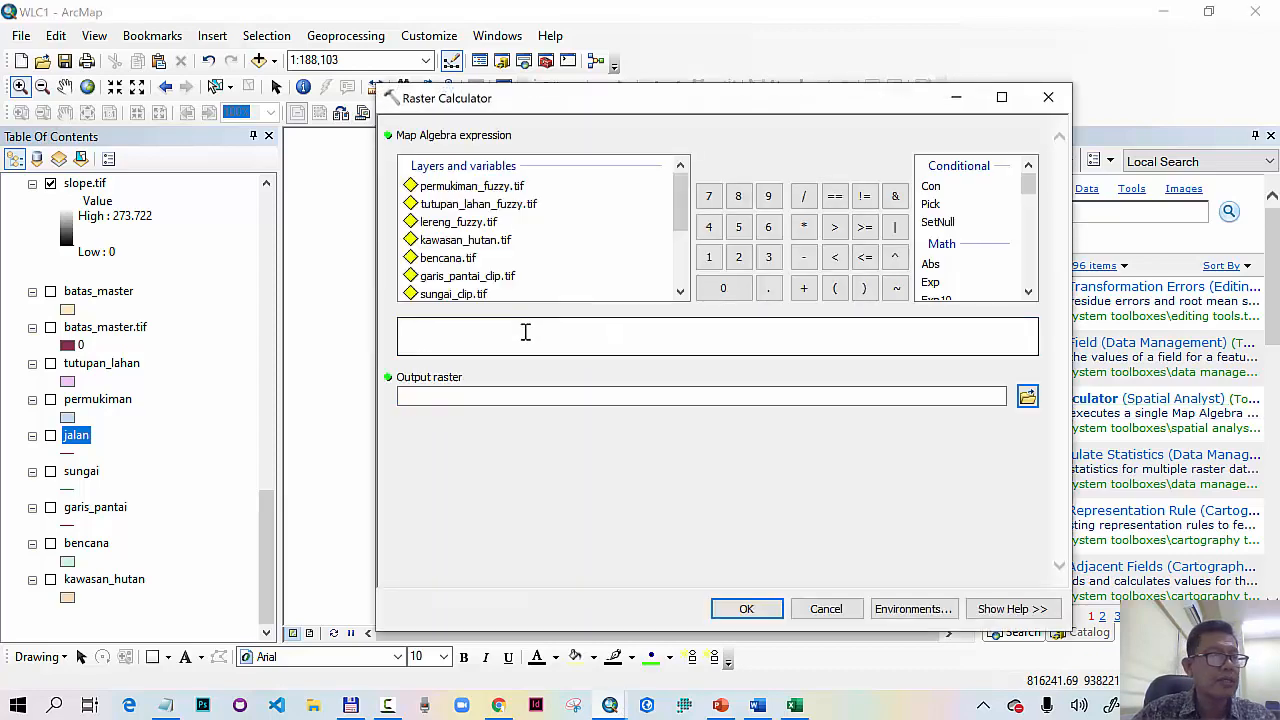
click(525, 332)
text(Con()
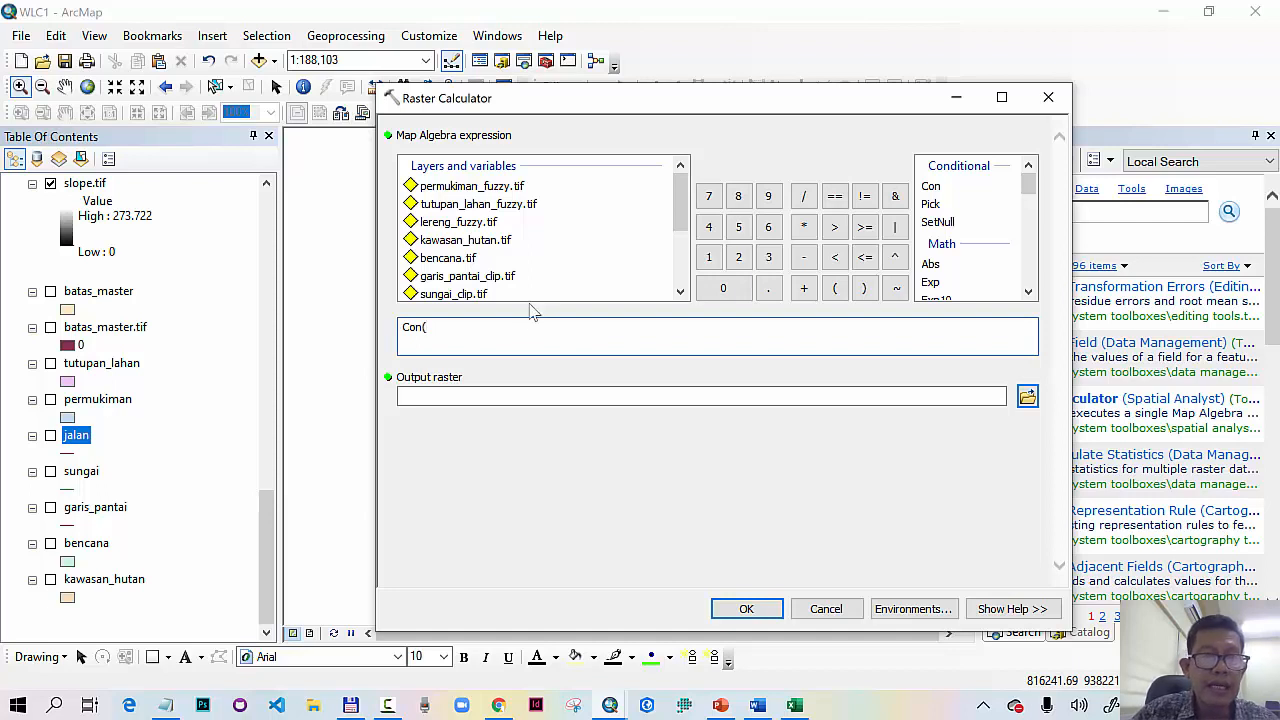
scroll(530, 248, down, 1)
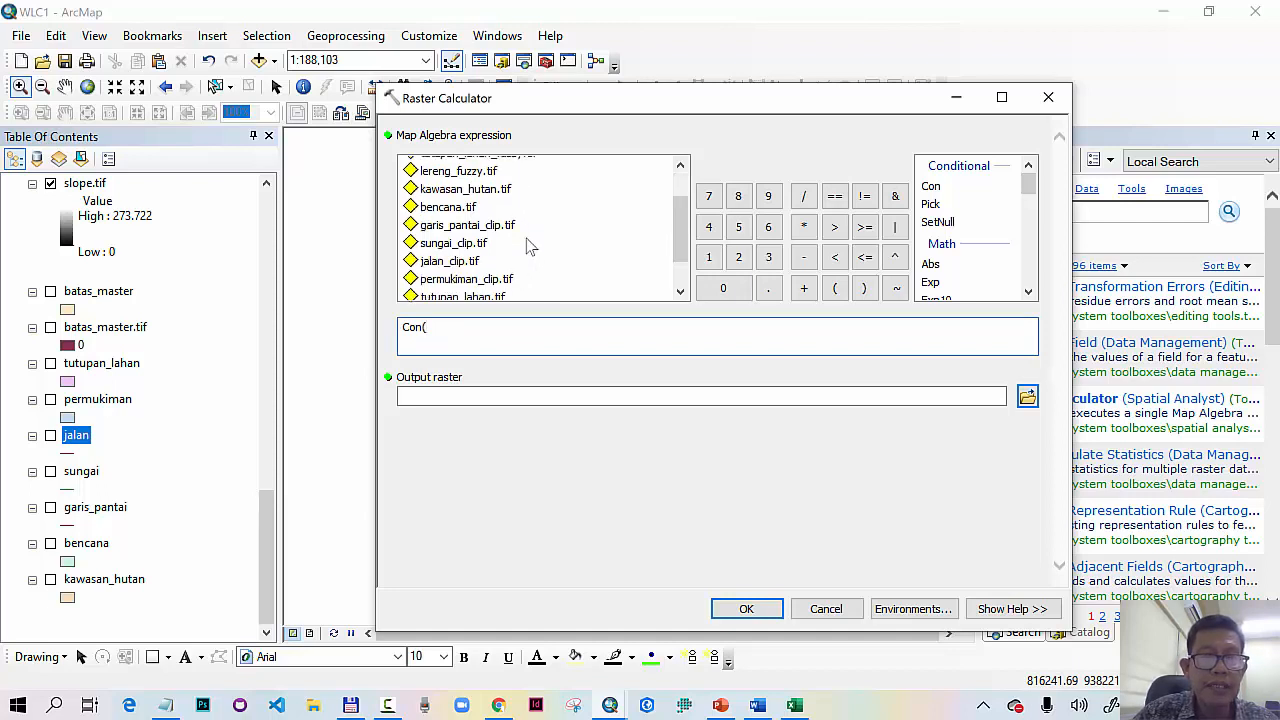
double_click(472, 264)
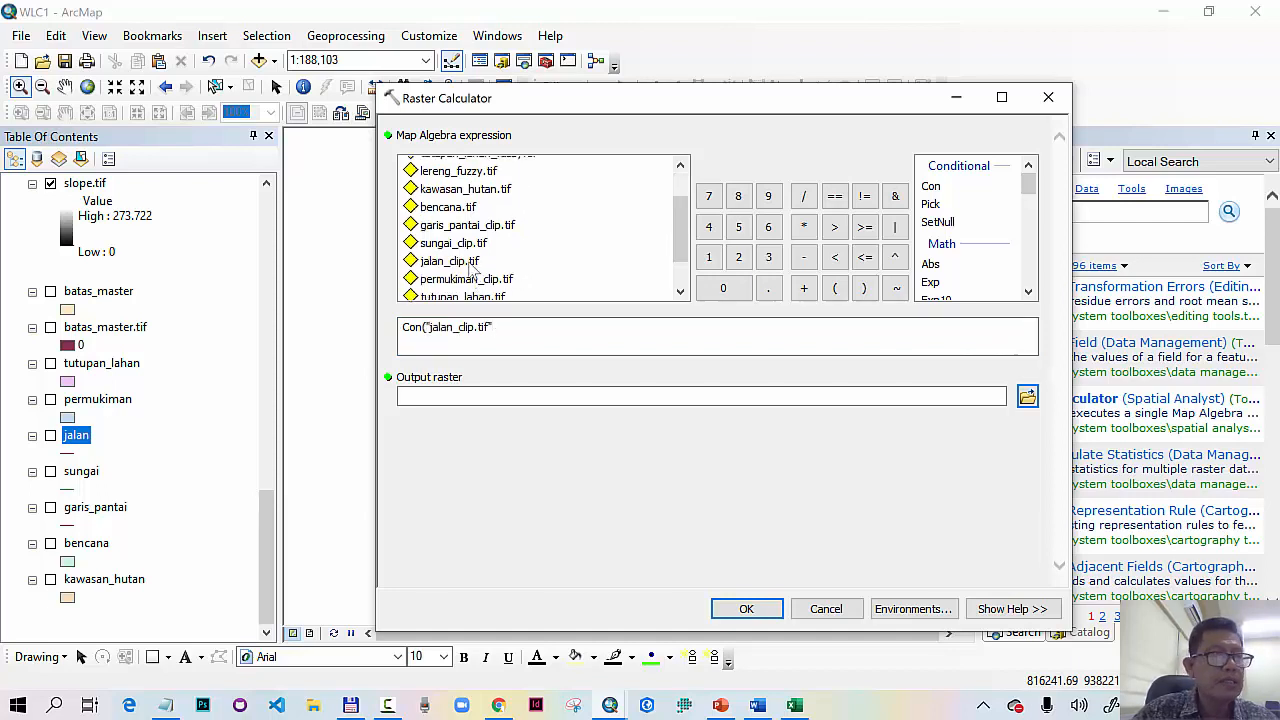
text(<)
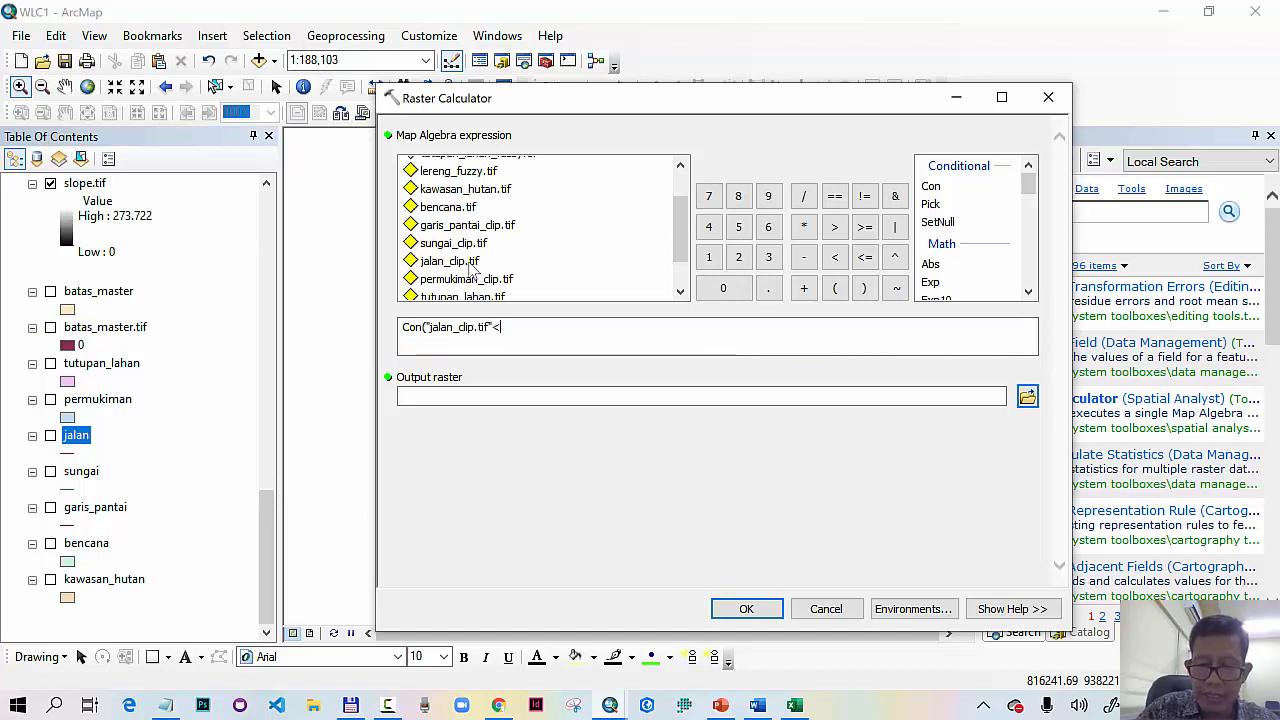
text(=50)
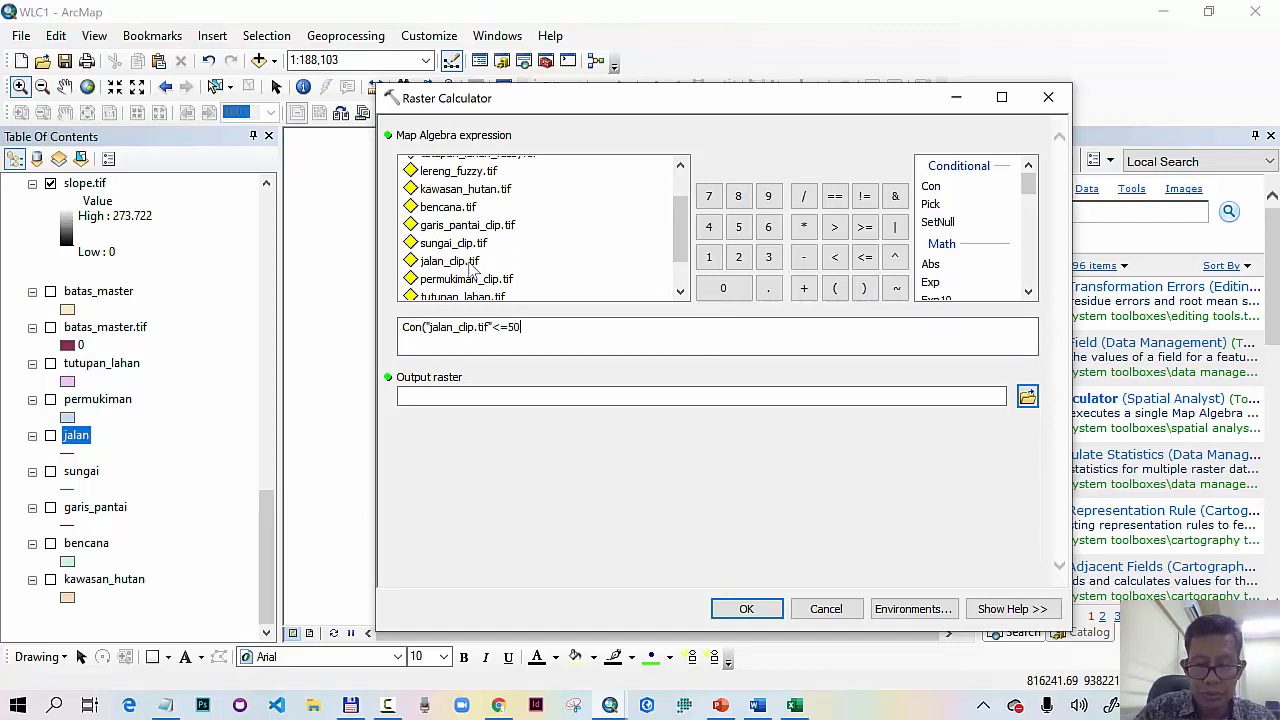
Step: Extend the road expression with value 1 and a nested Con testing ("jalan_clip.tif">50) & ("jalan_clip.tif"<=400), opening a parenthesis for its true value
text(,1,Con(()
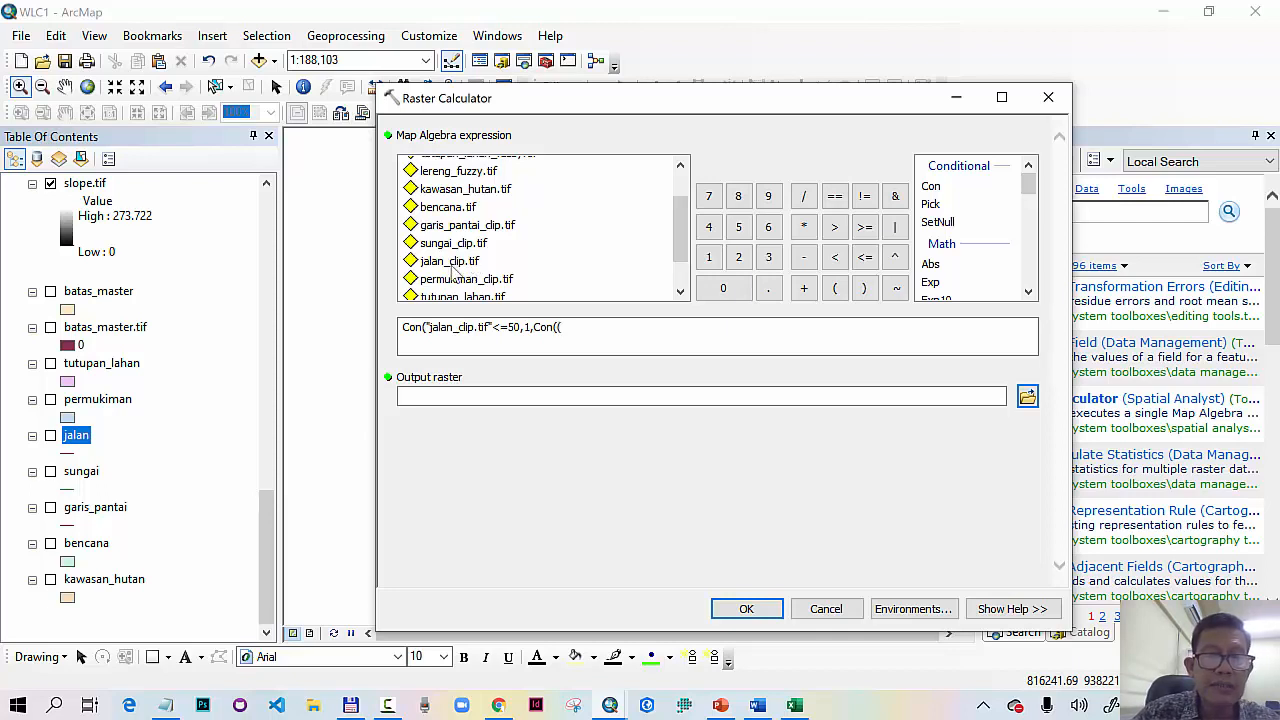
double_click(455, 262)
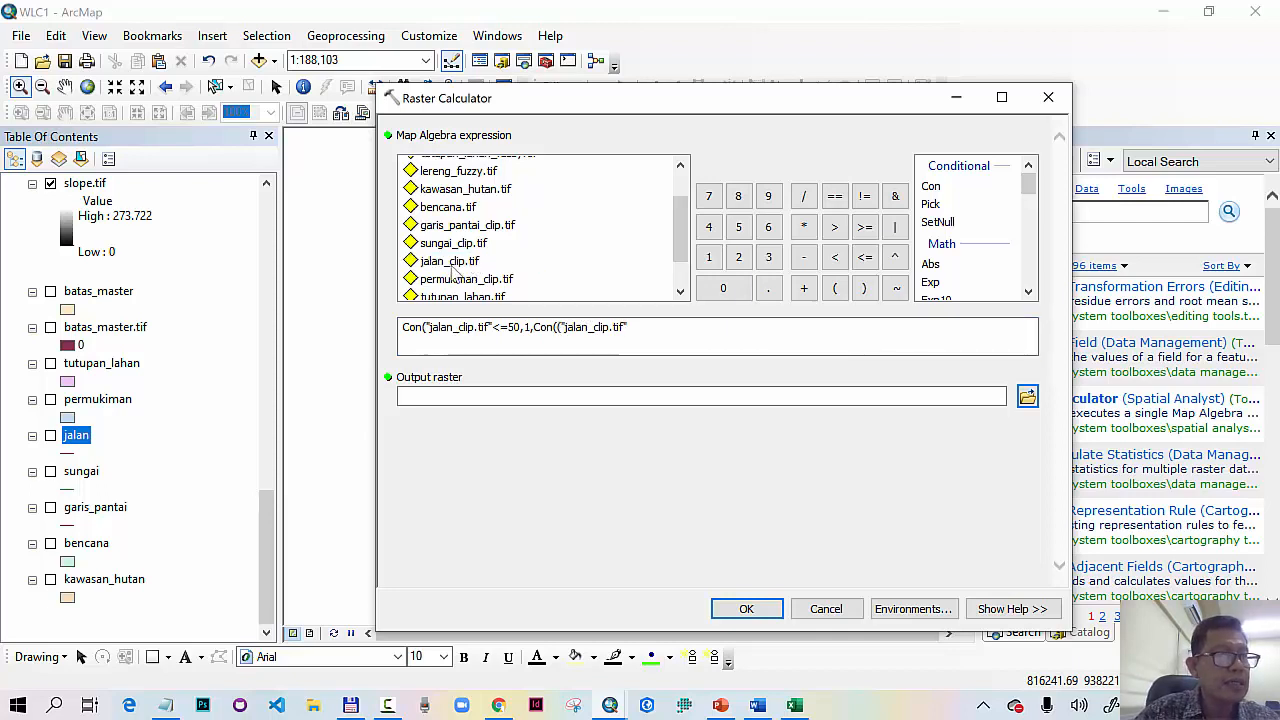
text(>50)
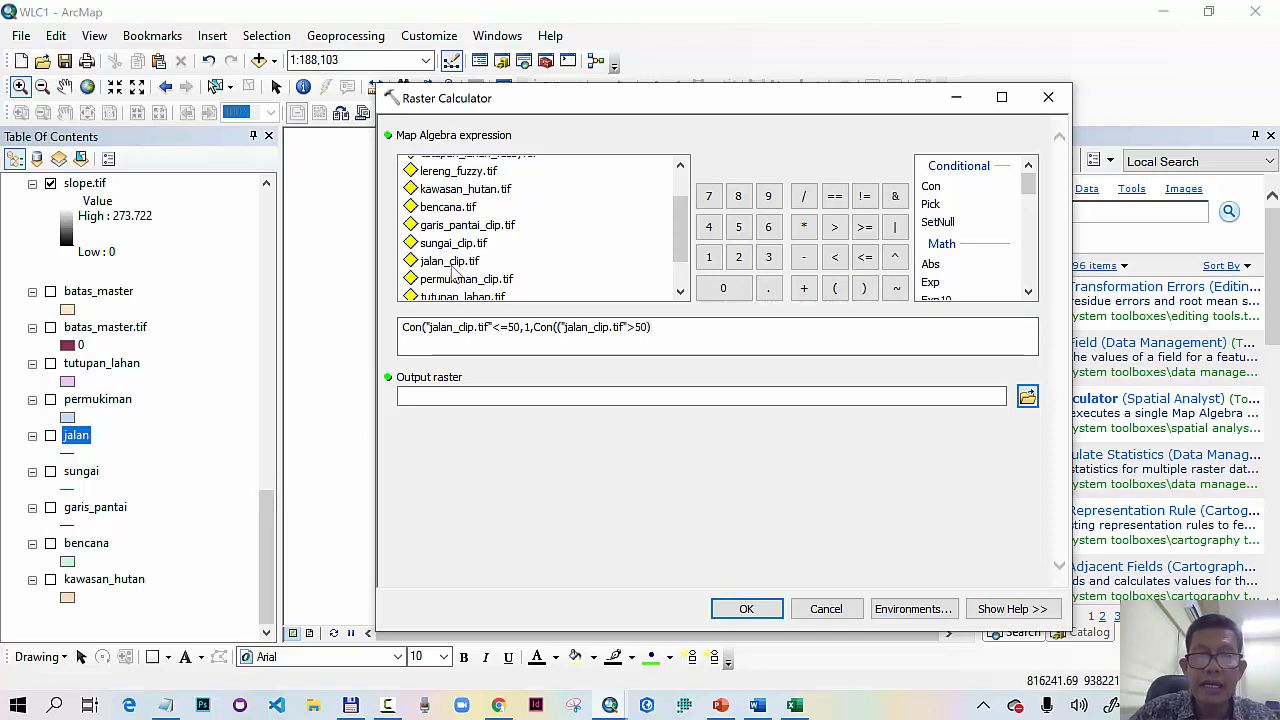
click(896, 197)
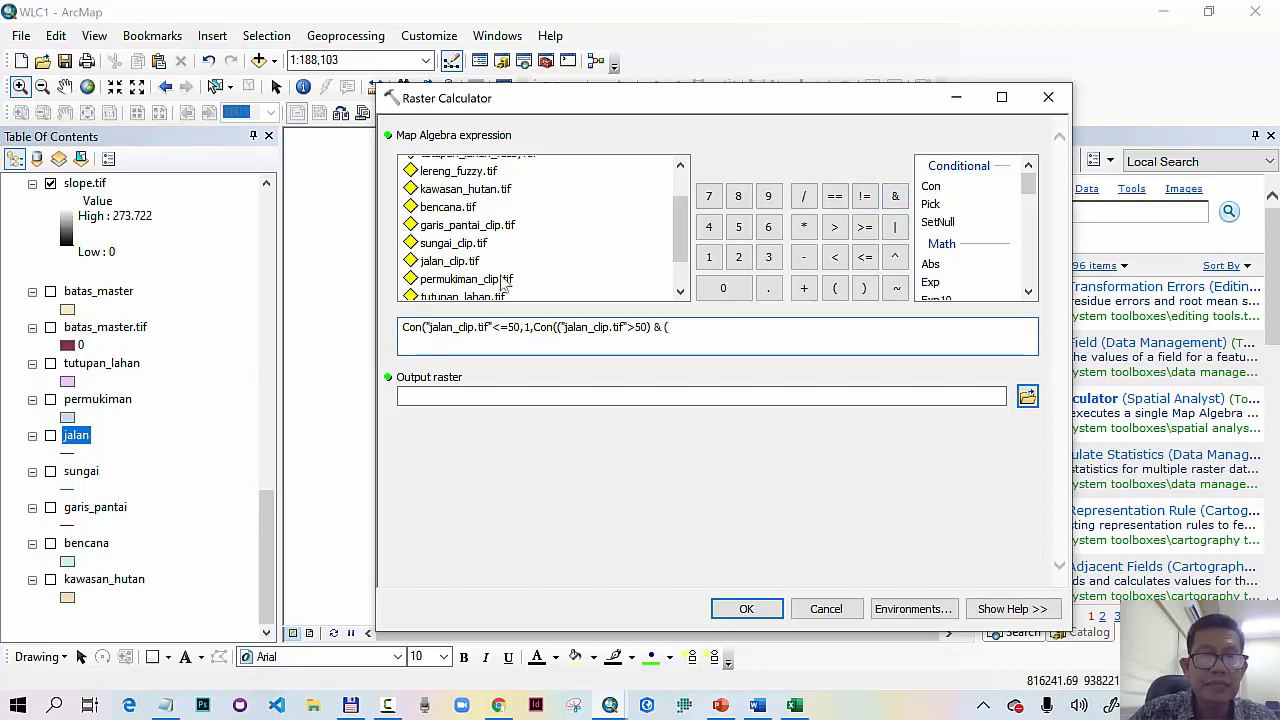
double_click(466, 263)
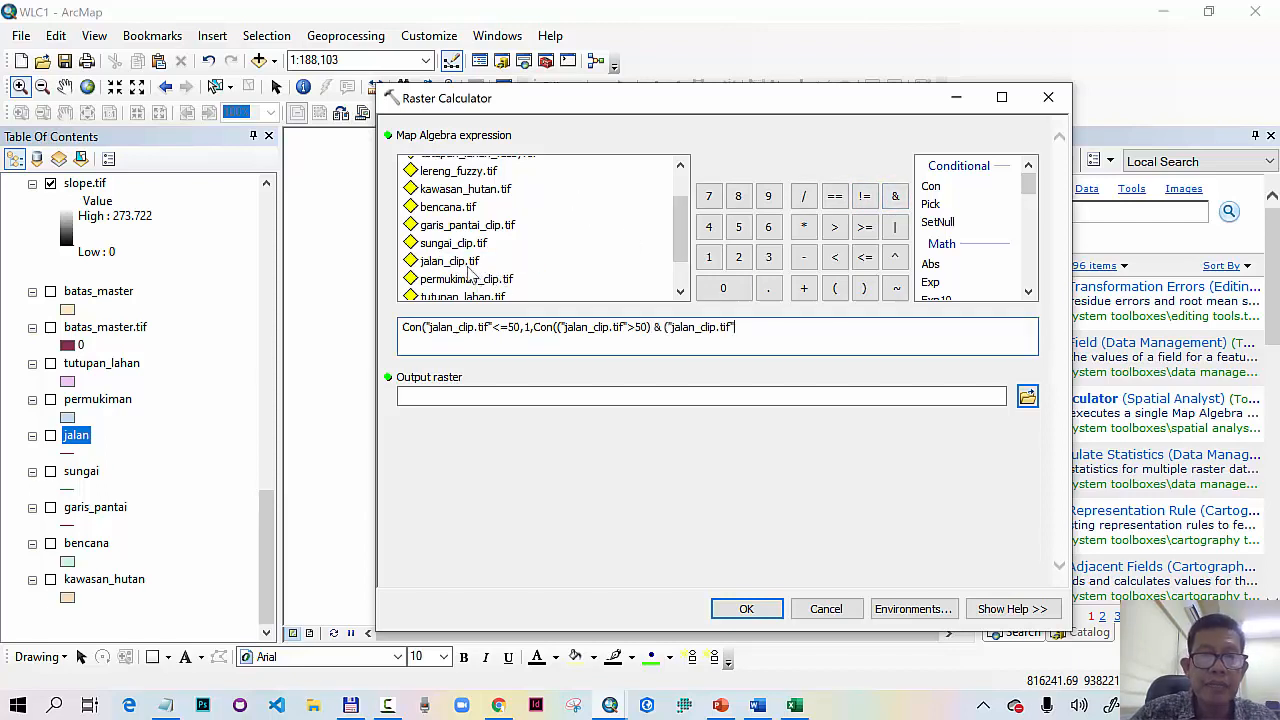
text(<=400),()
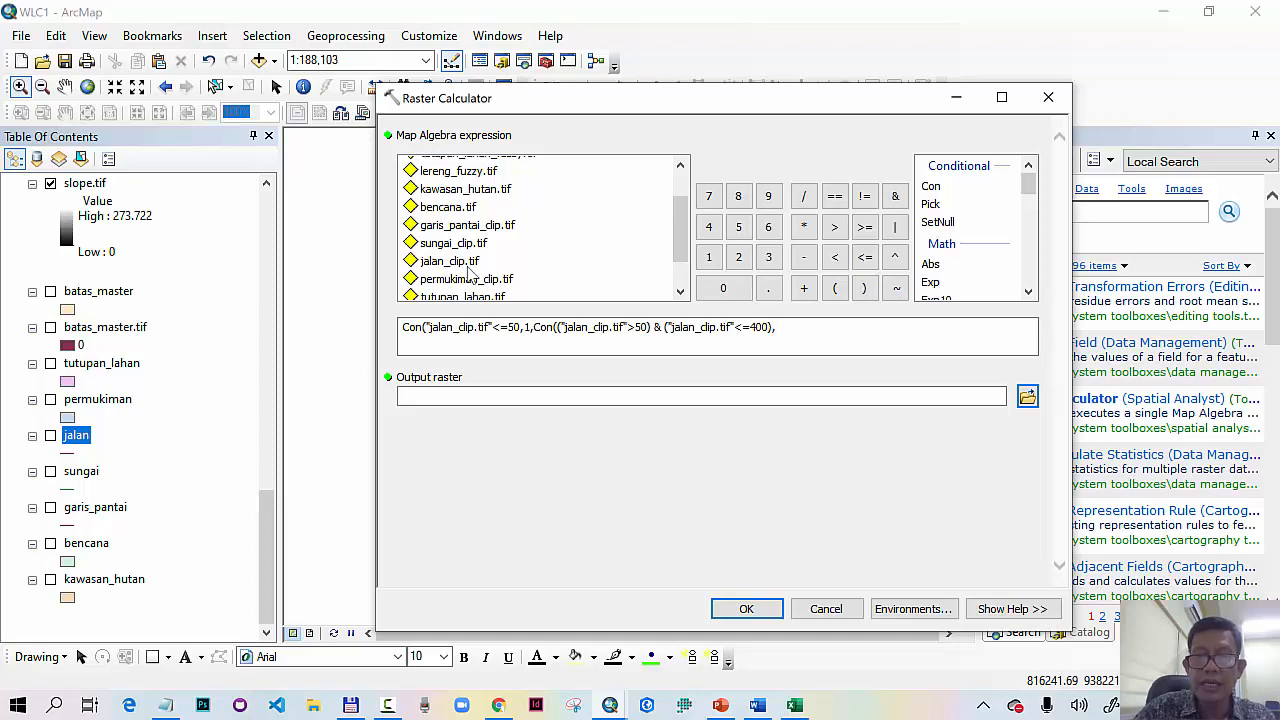
Step: Check the Peta Jaringan Jalan formula in PowerPoint, then return to Raster Calculator and enter (400-"jalan_clip.tif")/(400-50), as the nested Con's true value
click(721, 705)
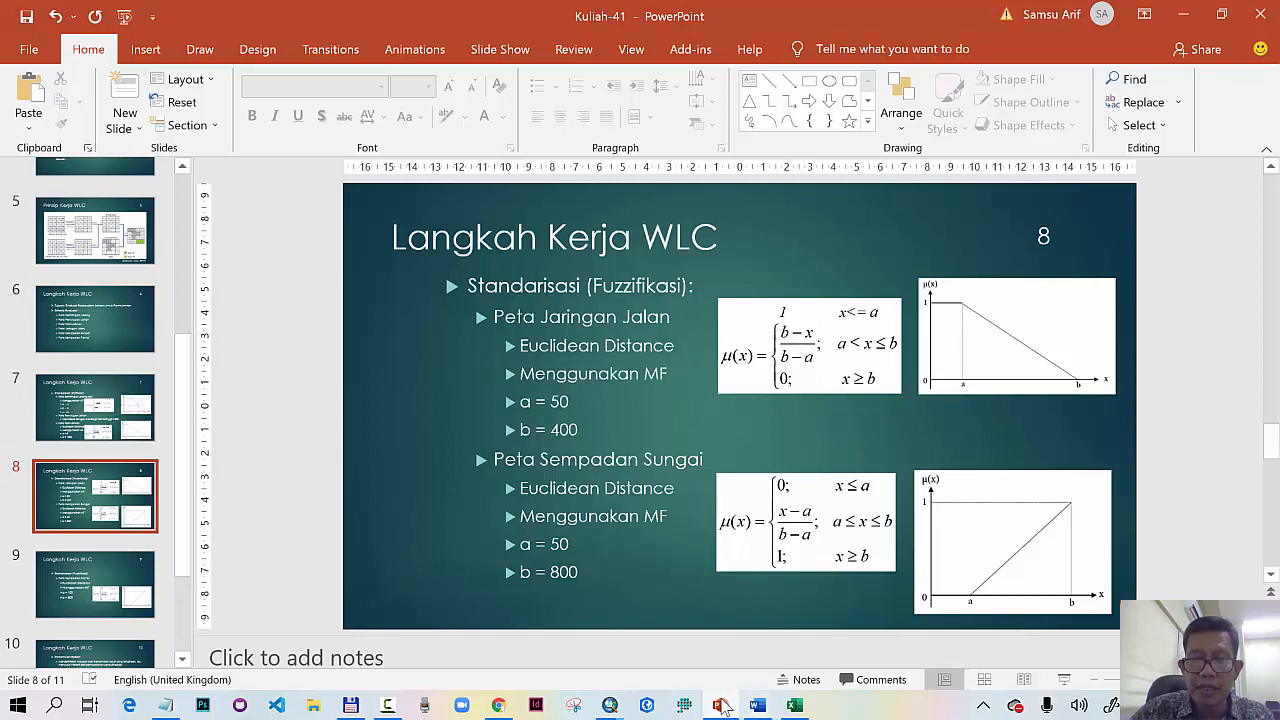
mouse_move(611, 707)
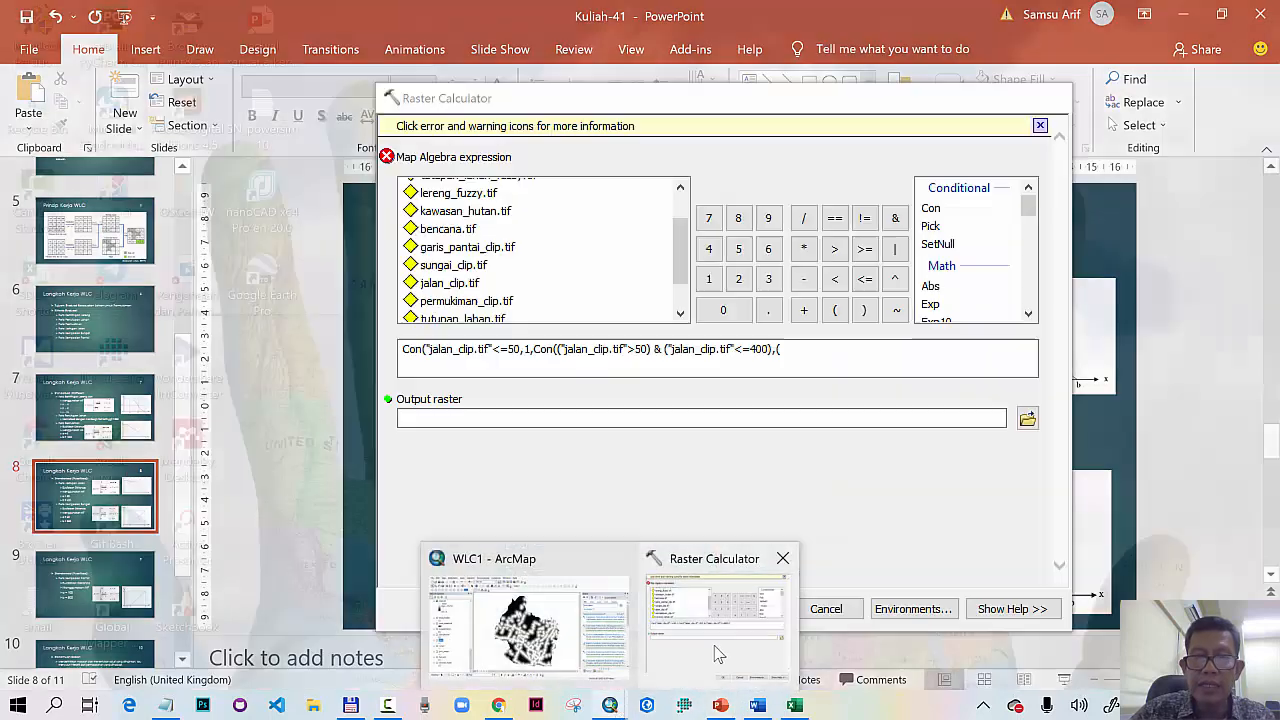
click(716, 640)
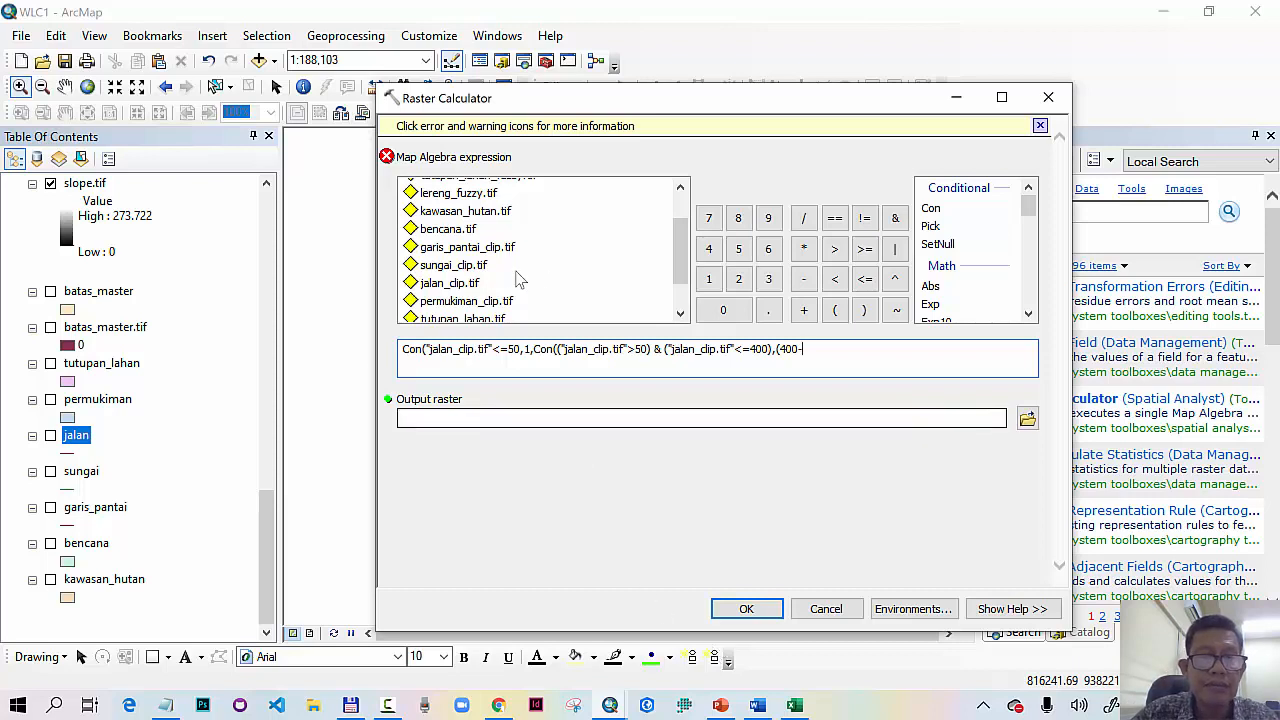
click(465, 285)
double_click(467, 285)
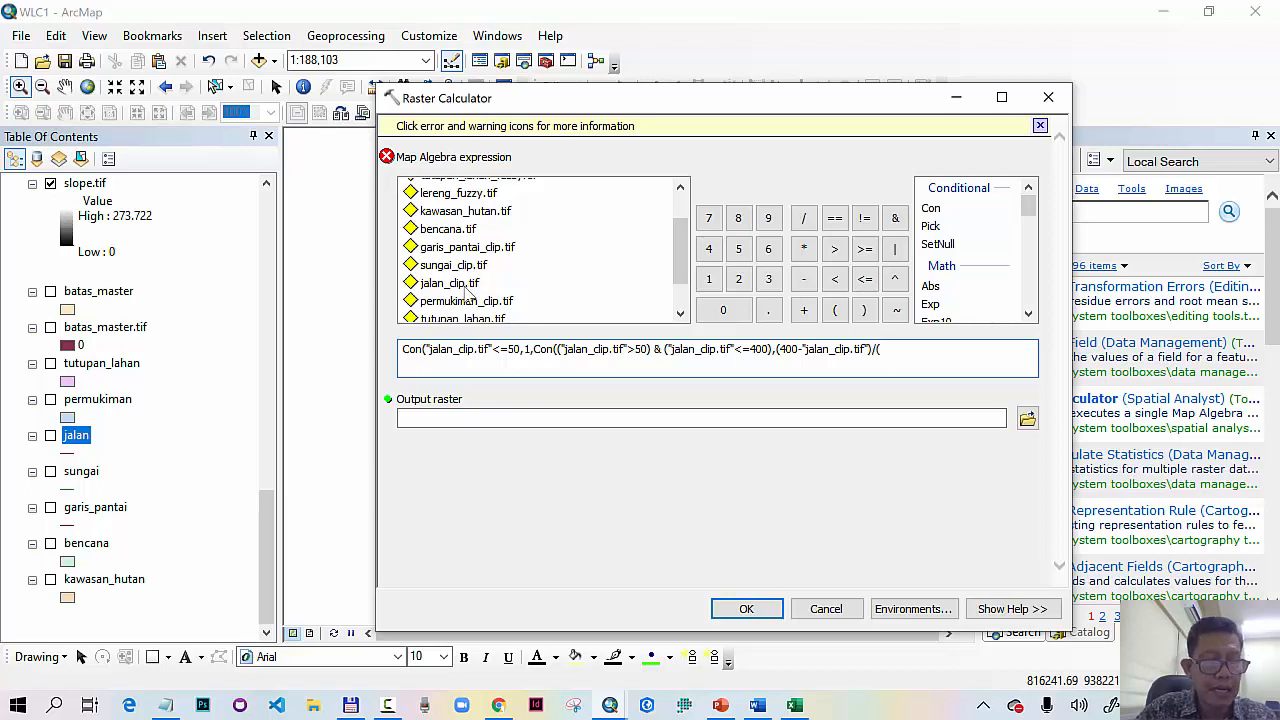
text()/(400-50),)
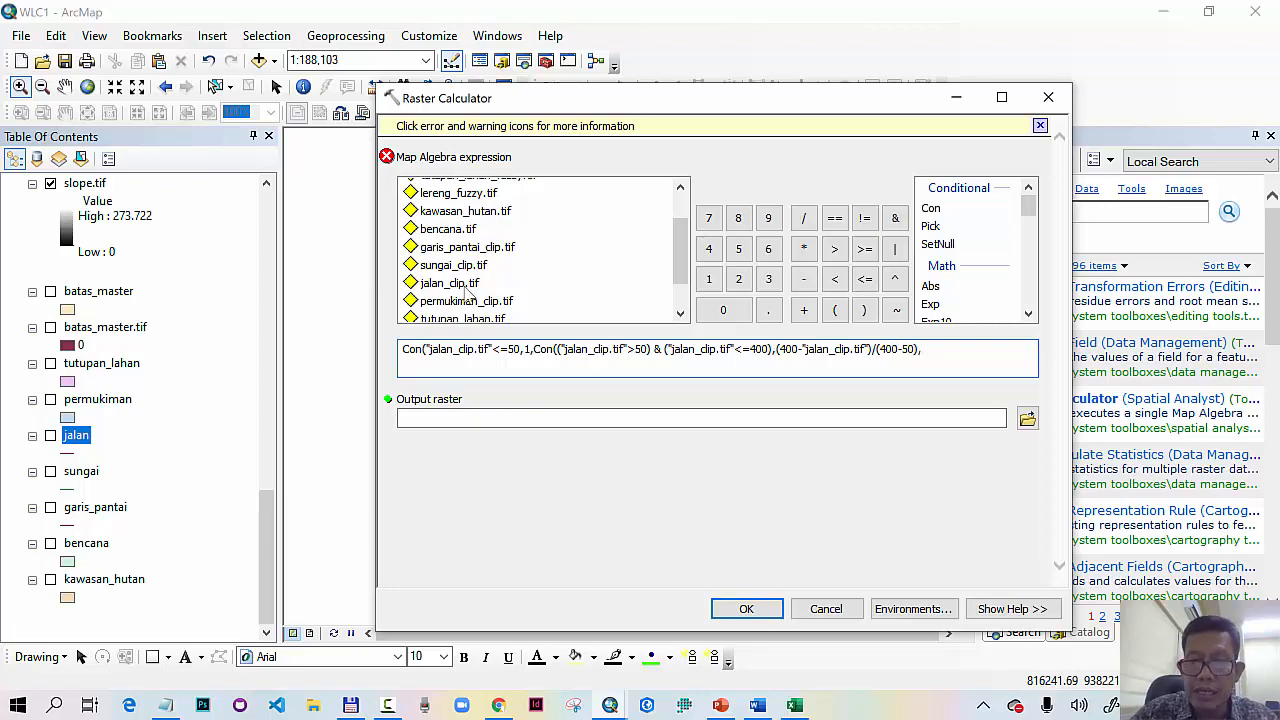
Step: Recheck the road formula in PowerPoint and complete the Raster Calculator expression in ArcMap with Con("jalan_clip.tif">400,0,1000)))
click(722, 706)
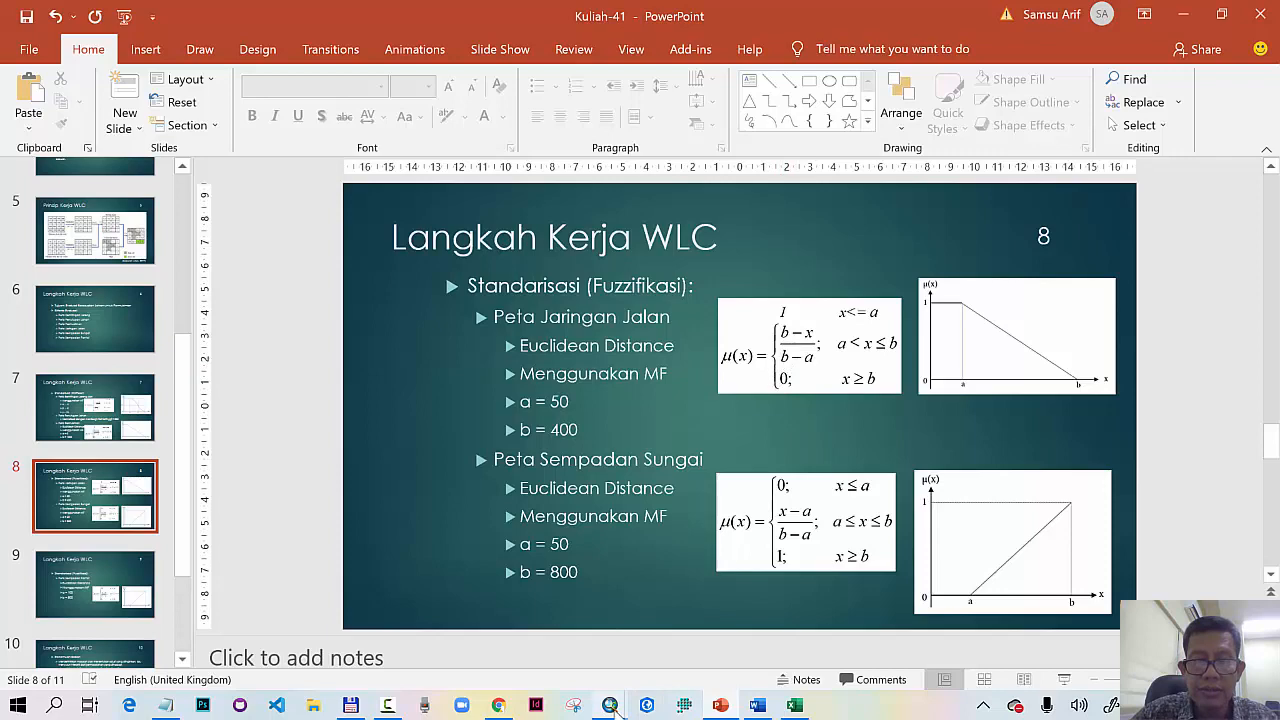
mouse_move(612, 706)
click(715, 615)
text(Co)
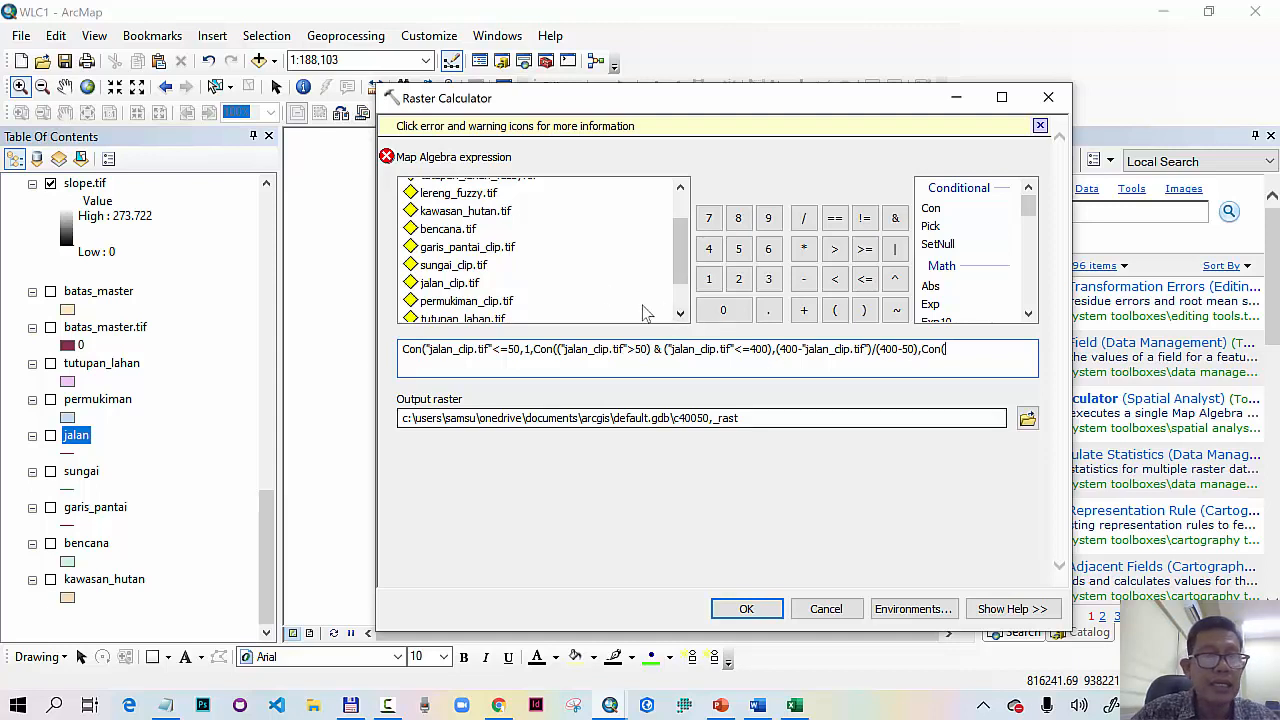
double_click(477, 284)
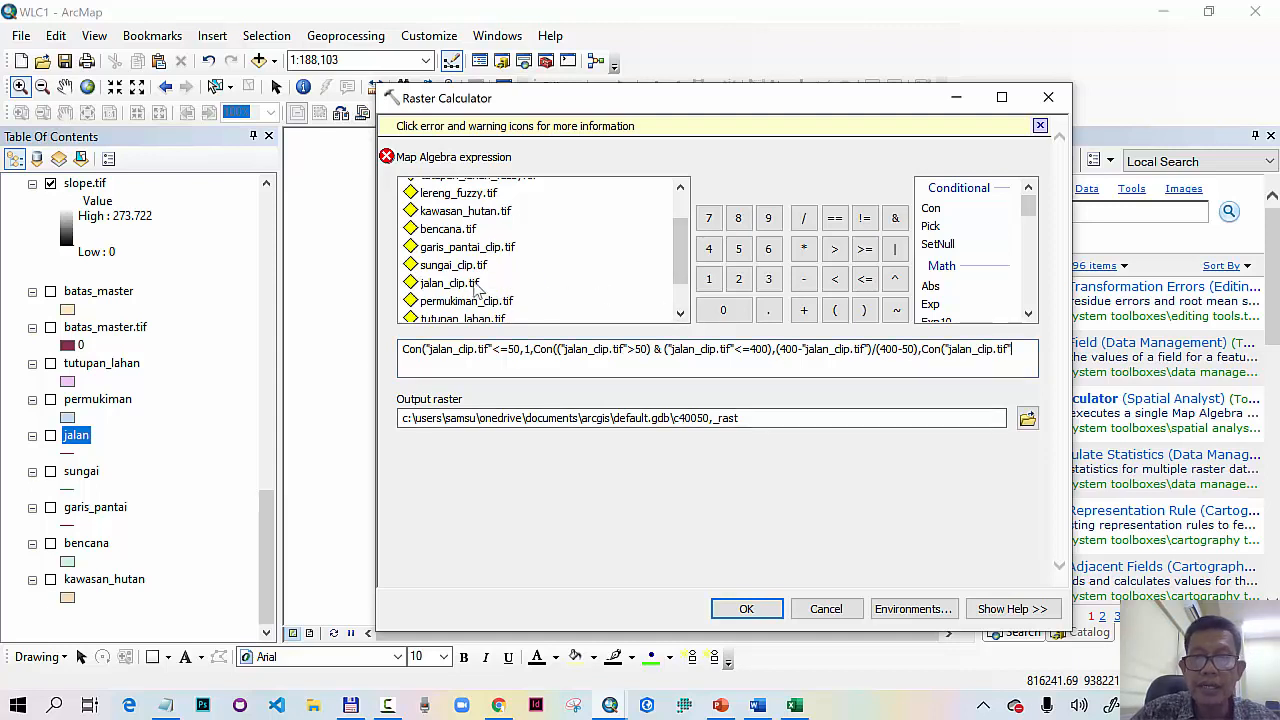
text(>)
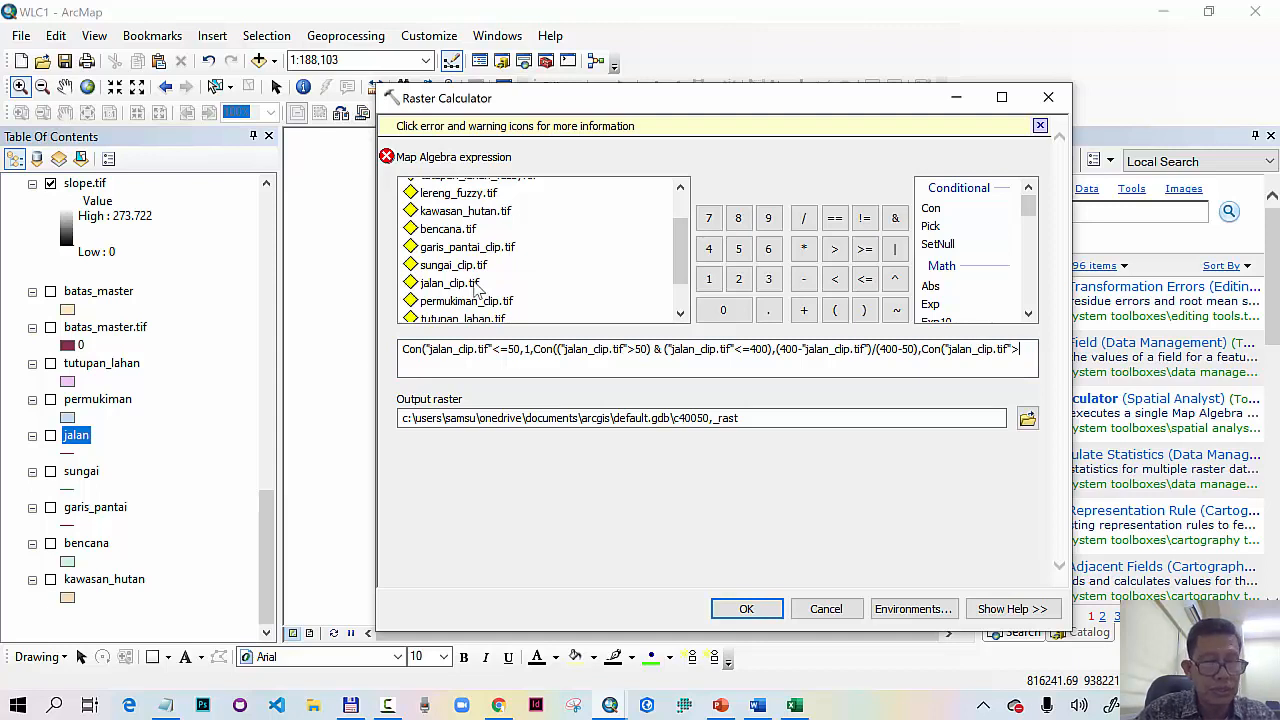
text(400)
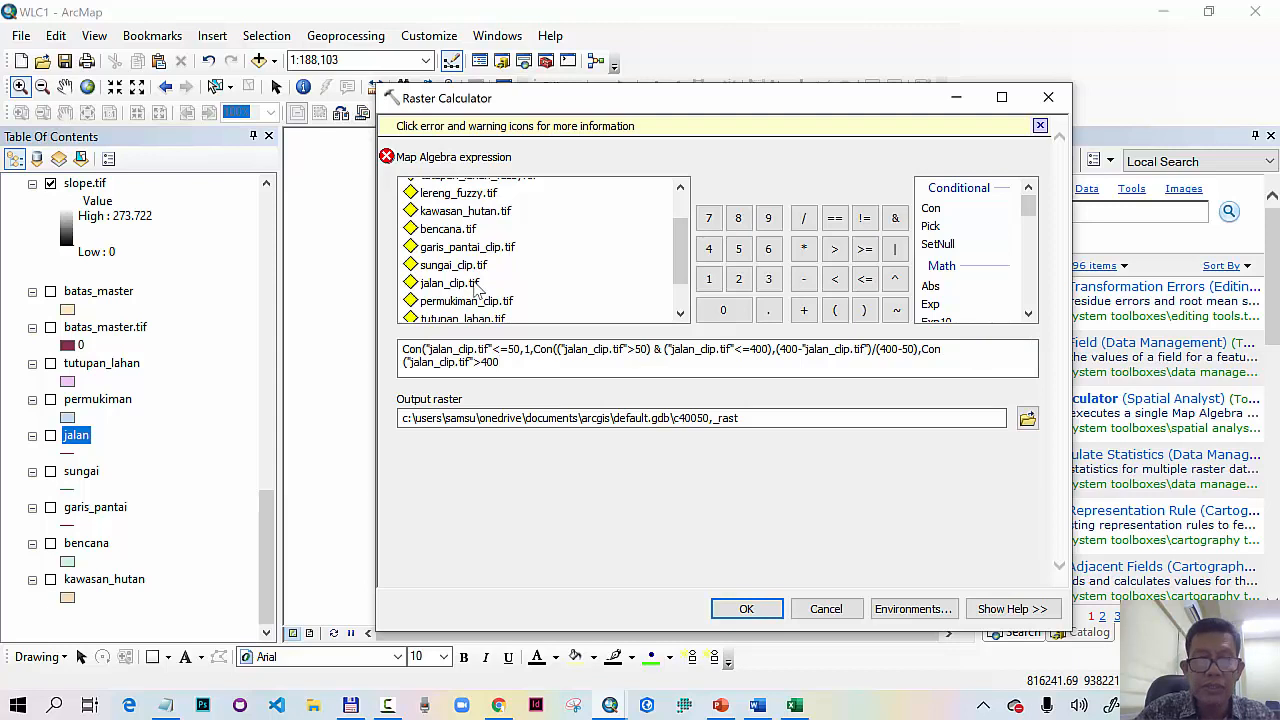
text(,0,1000)
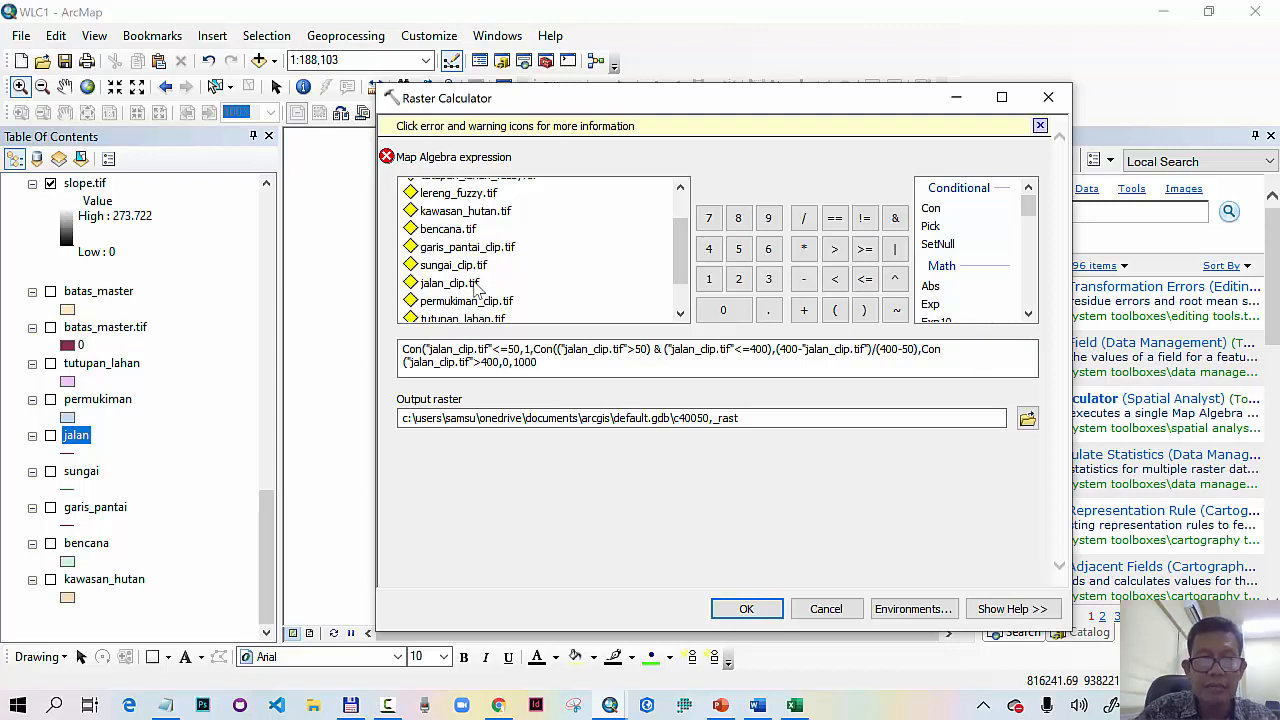
text())
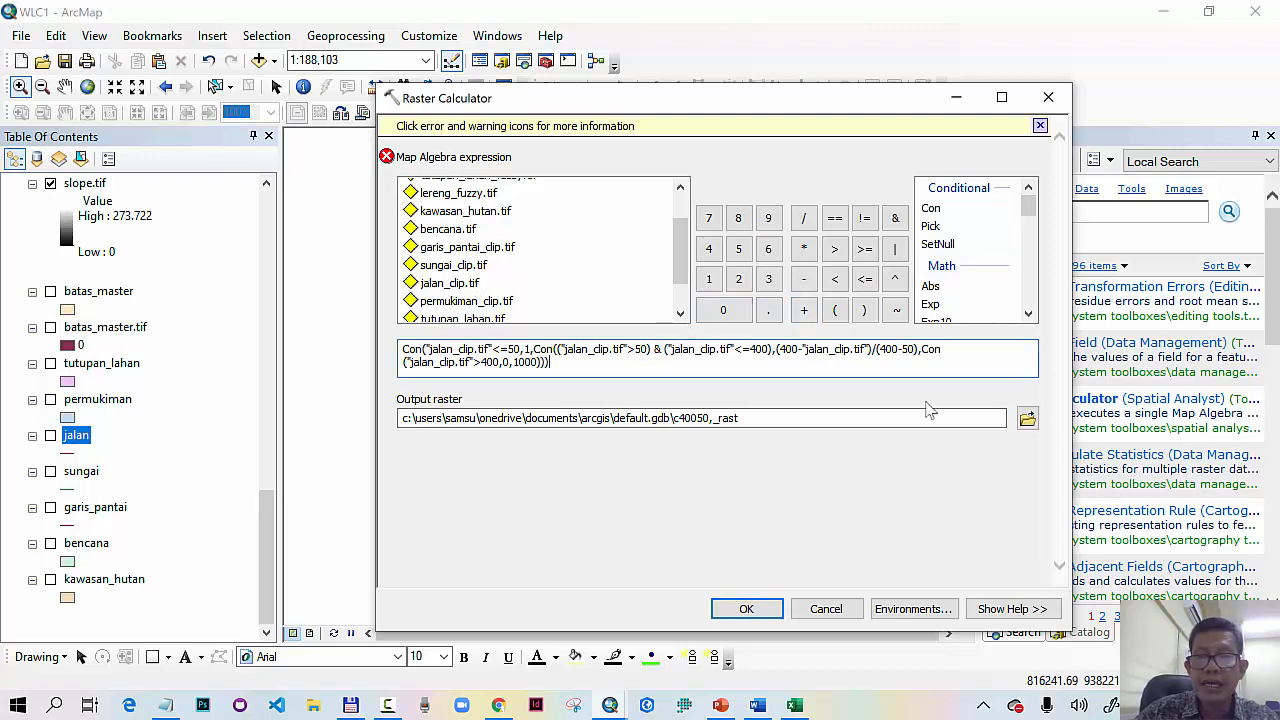
Step: Save the output raster as jalan_fuzzy.tif in the fuzzifikasi folder and run the road calculation
click(1027, 397)
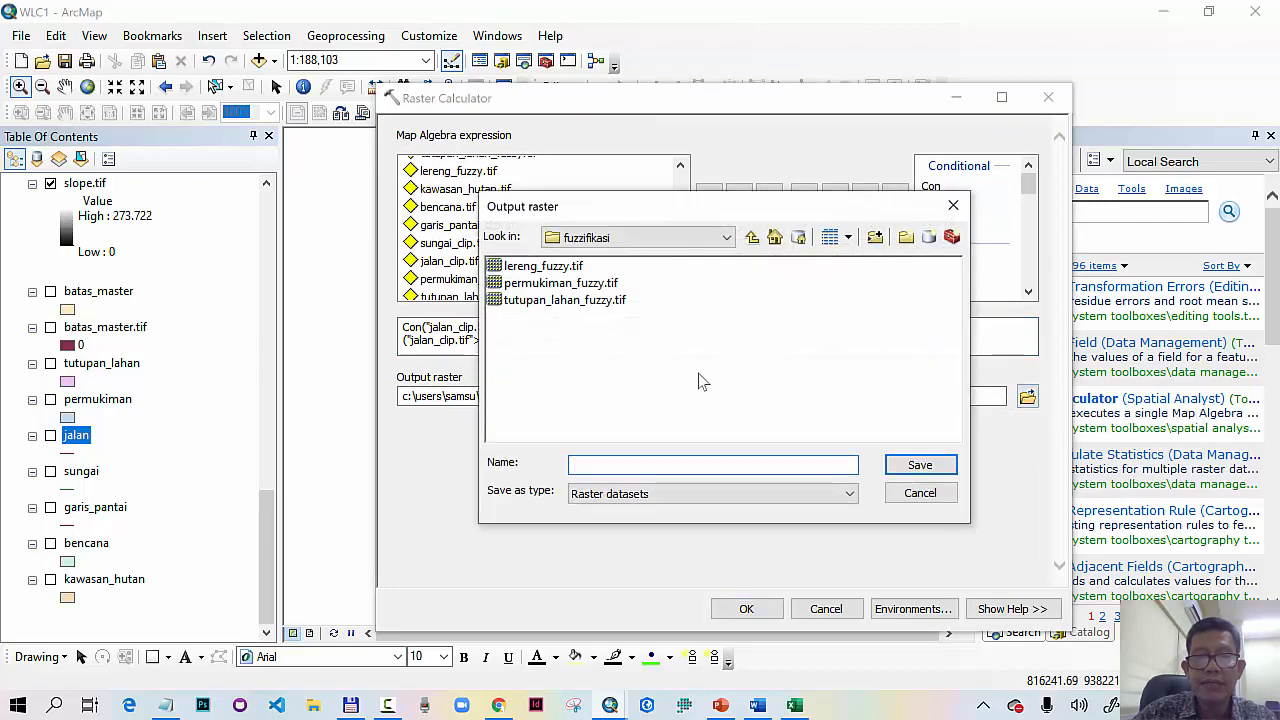
text(jalan_fuzzy.t)
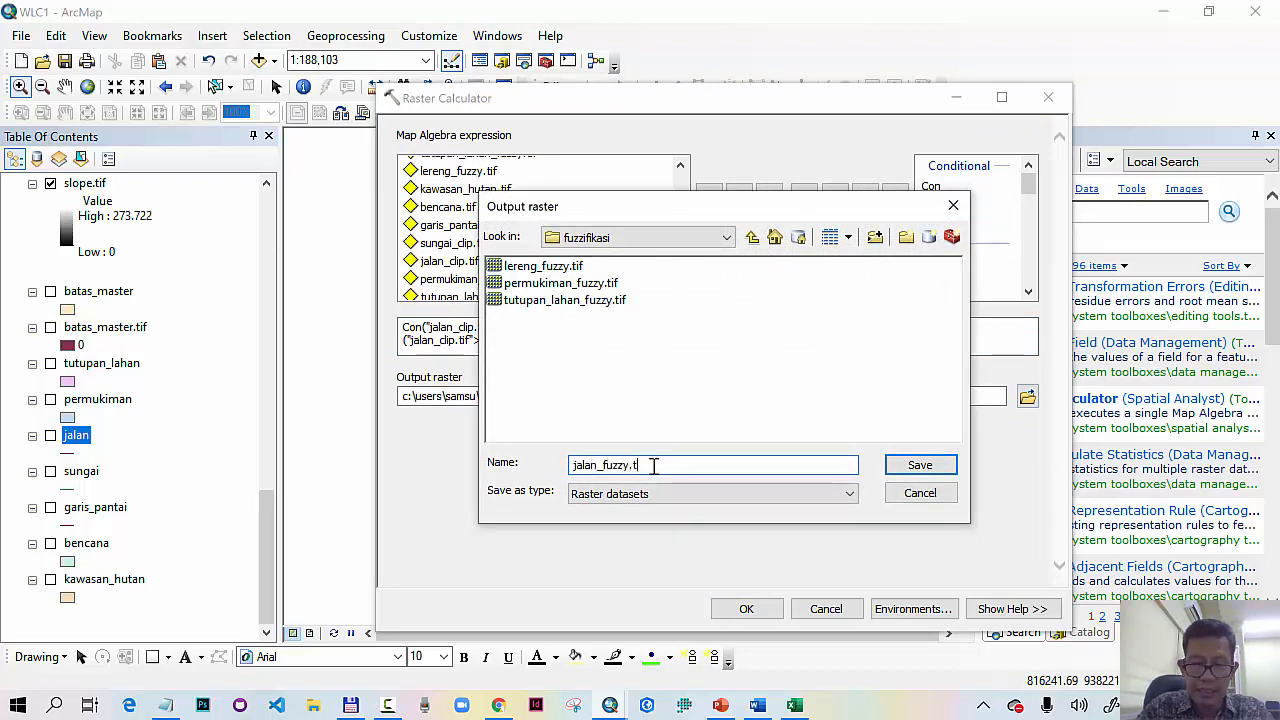
text(if)
click(928, 470)
click(747, 608)
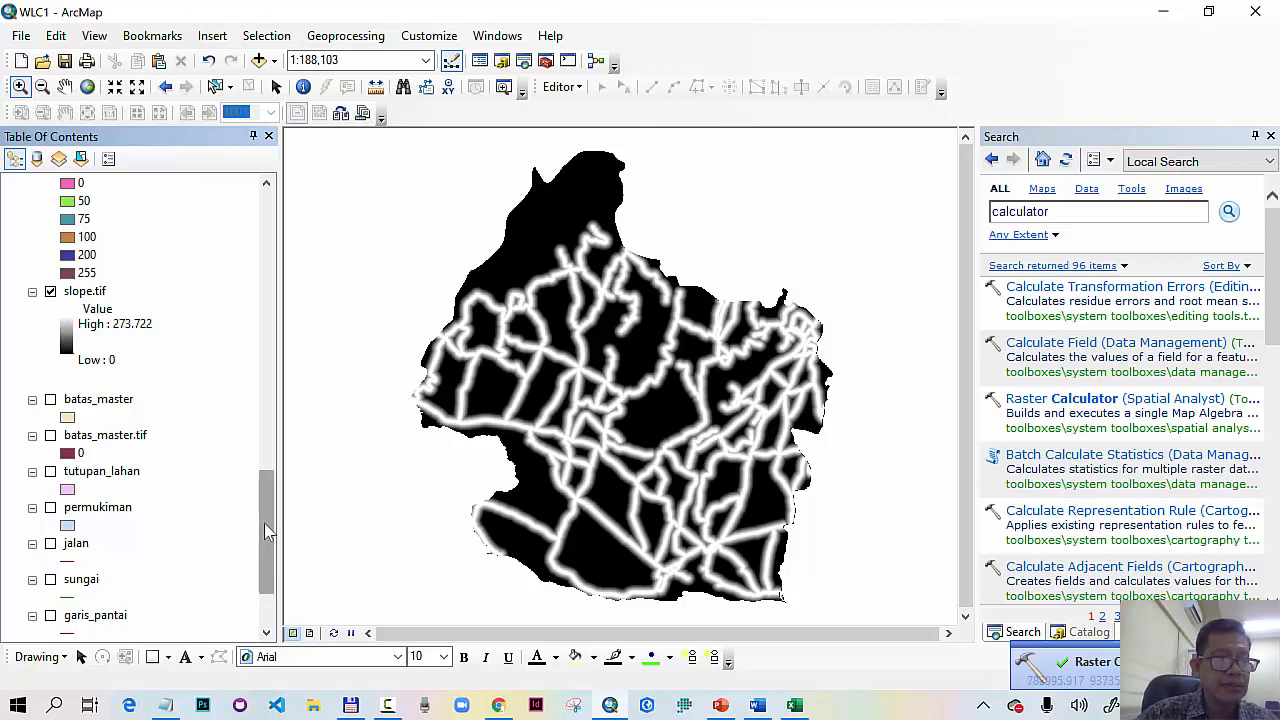
Step: Consult the Peta Sempadan Sungai membership function in PowerPoint and return to ArcMap
drag(264, 522, 266, 565)
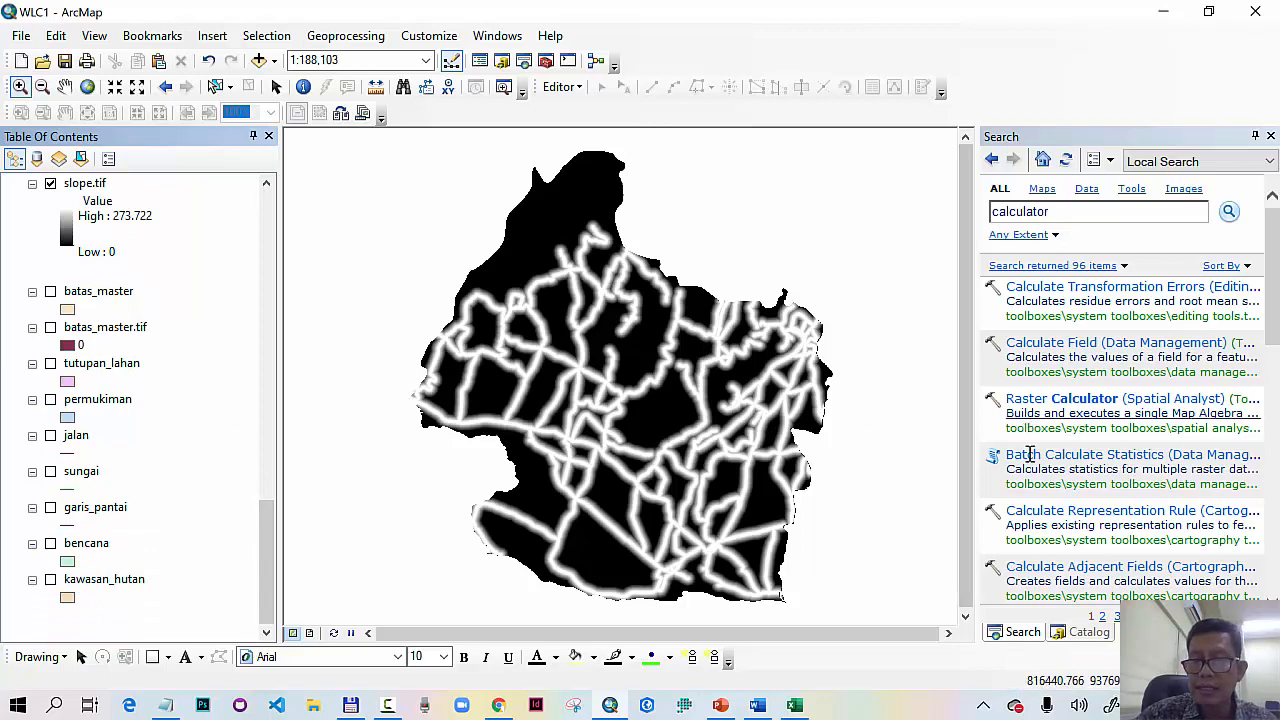
click(720, 705)
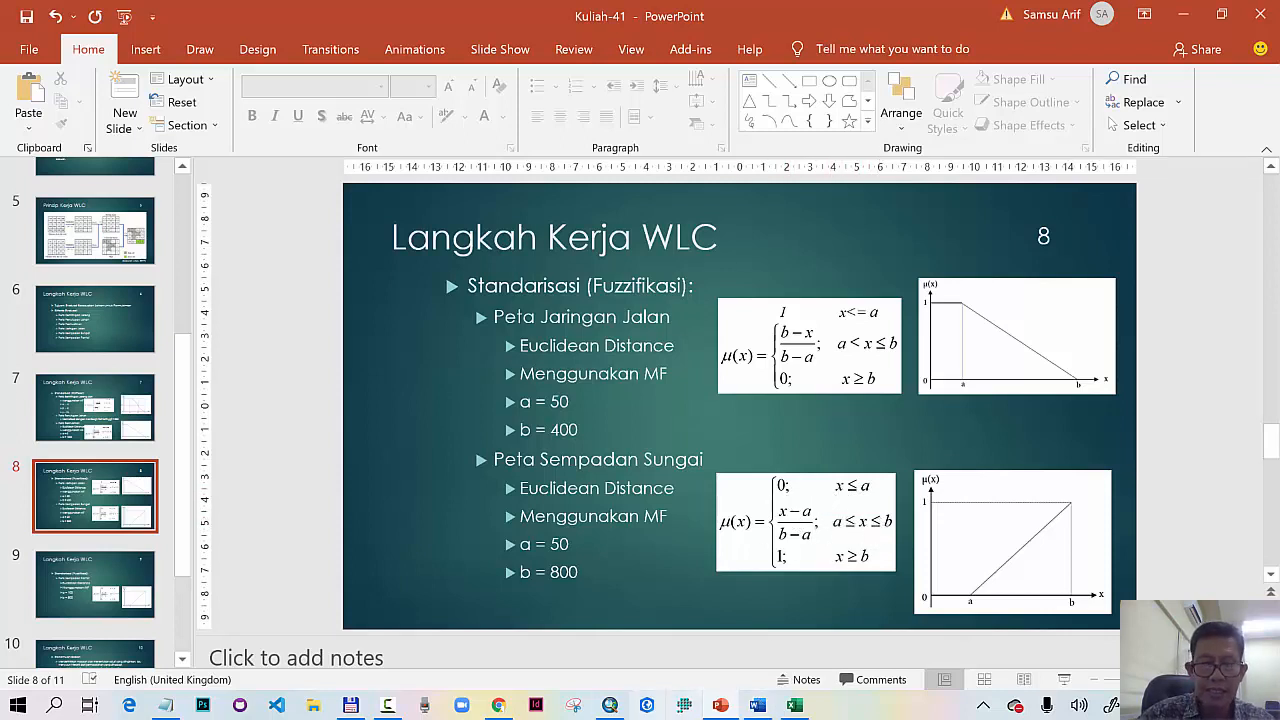
click(612, 706)
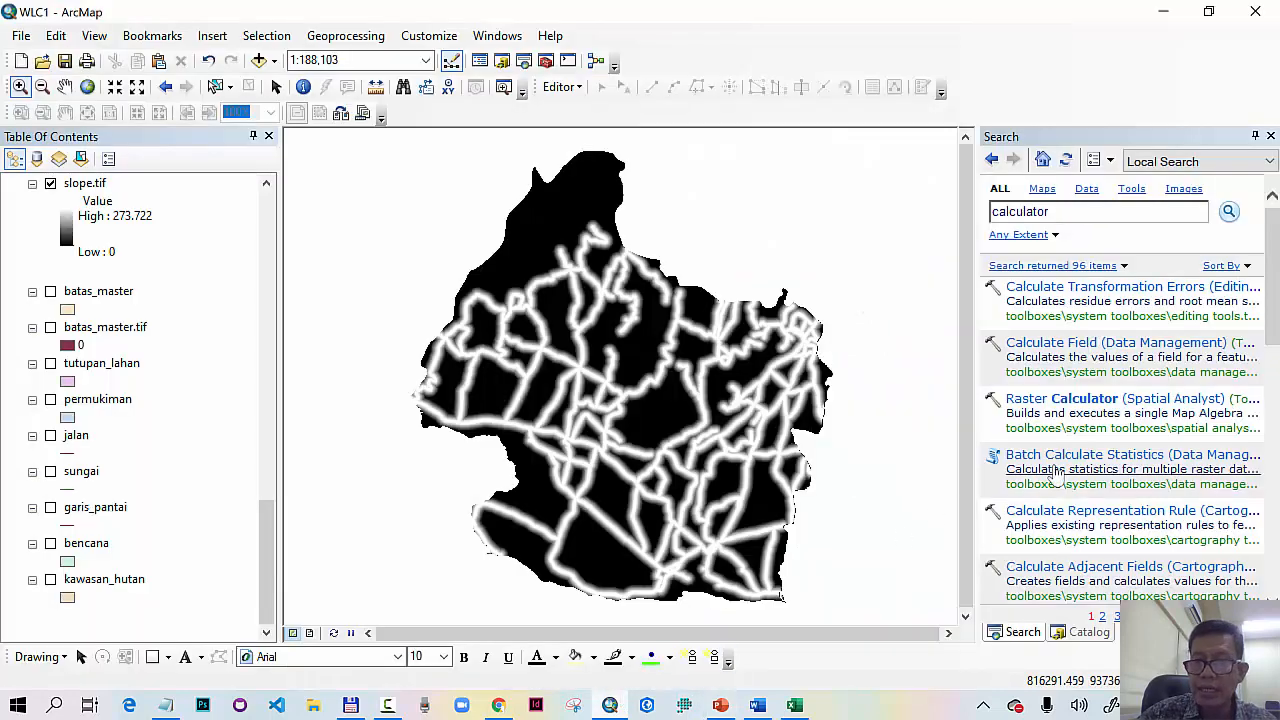
Step: Start a new Raster Calculator expression for the river raster with Con("sungai_clip.tif"<=50,0,Con((
click(1052, 403)
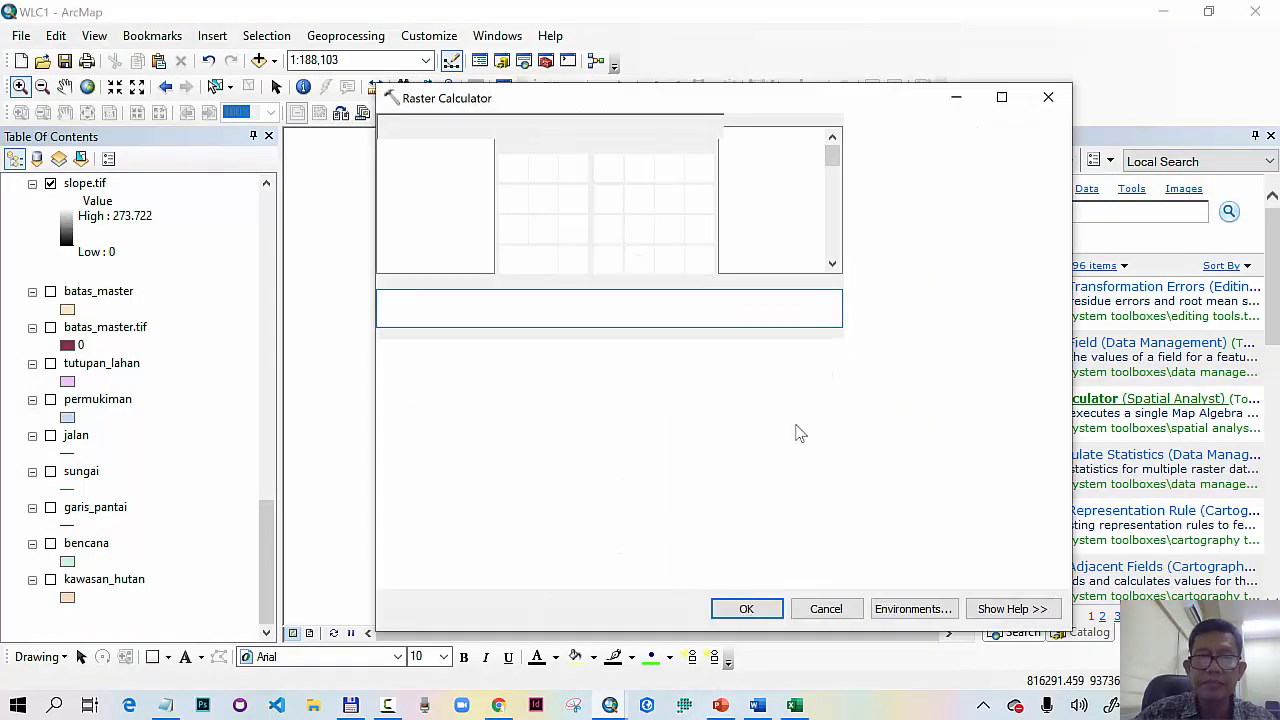
click(619, 340)
text(Con()
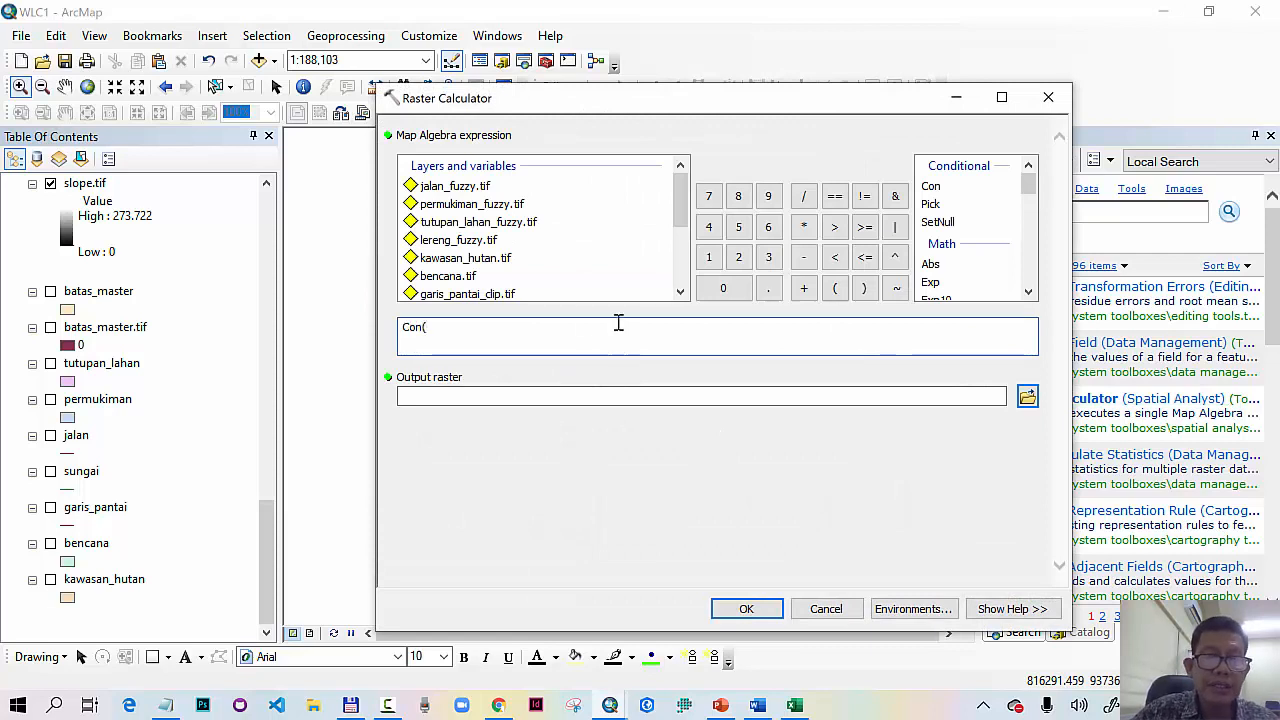
scroll(557, 257, down, 2)
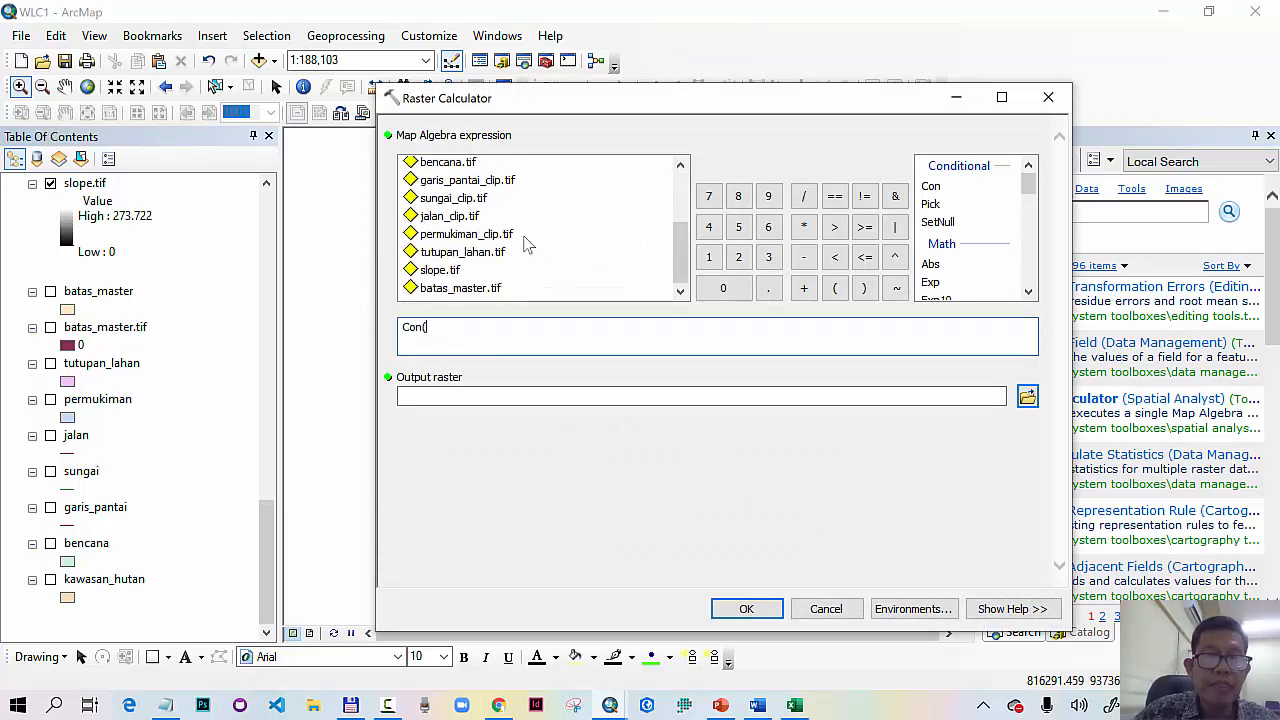
double_click(468, 200)
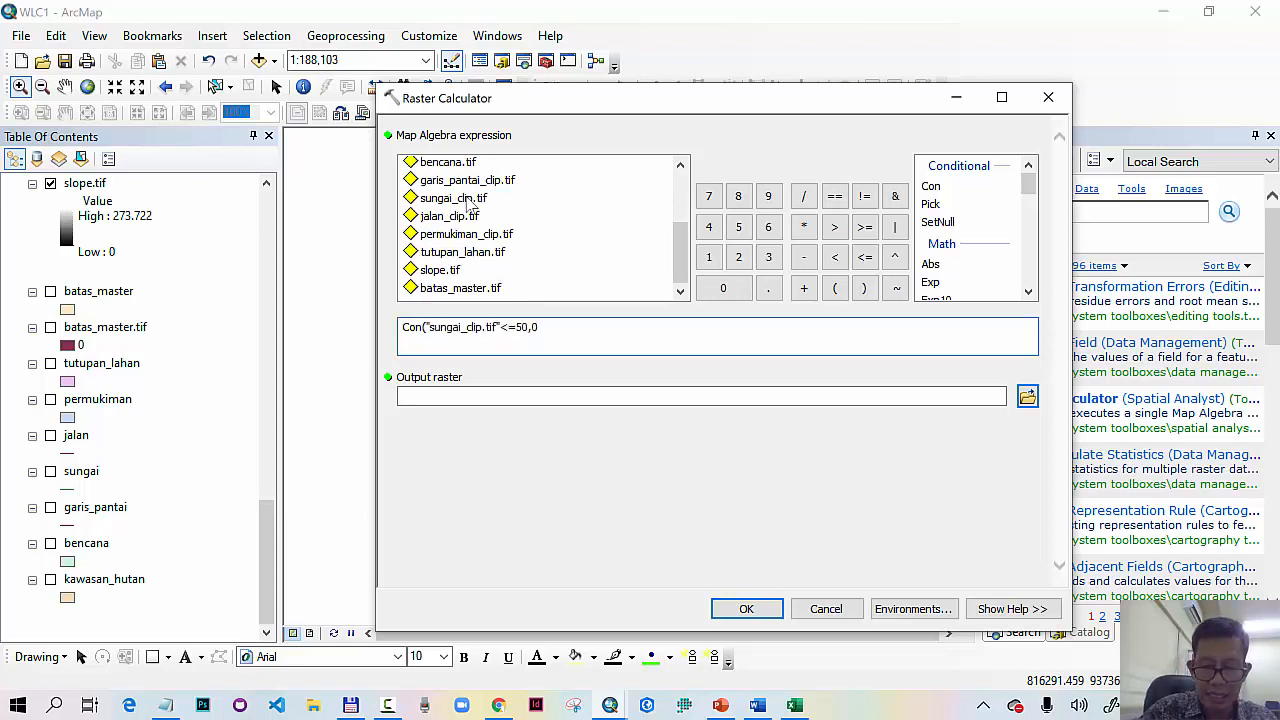
text(<=50,0,Con(()
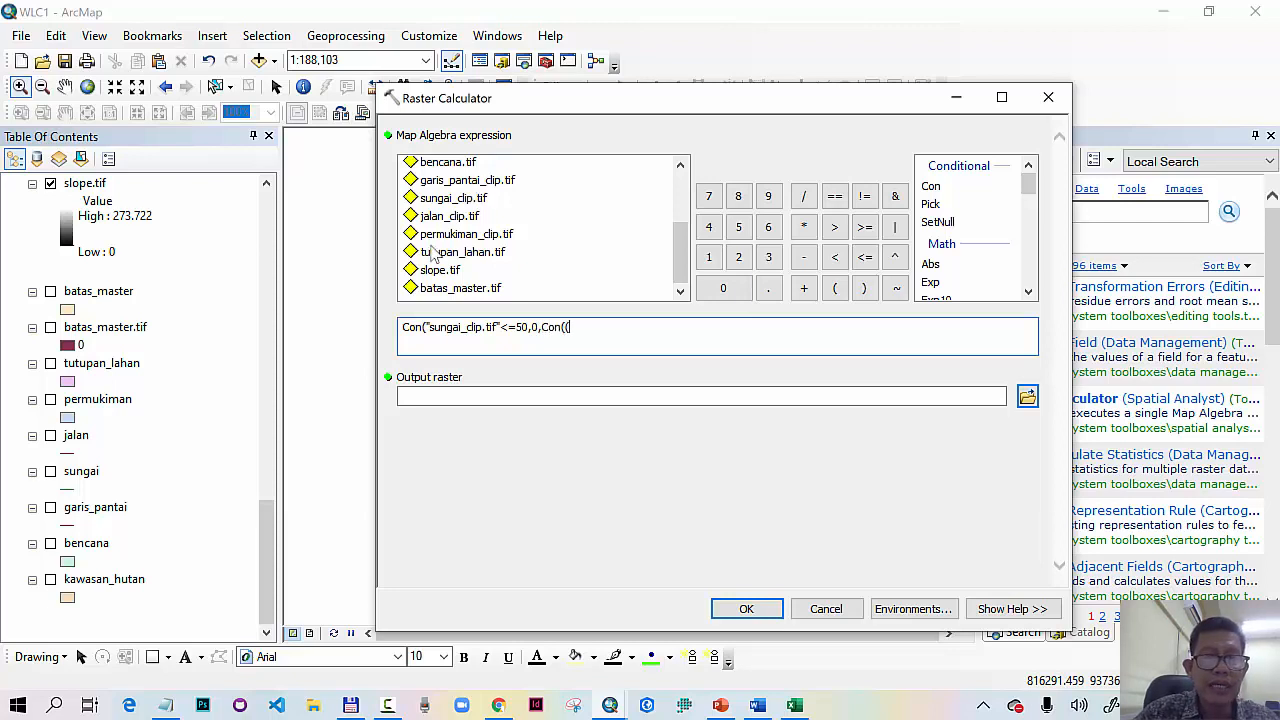
Step: Enter the nested river condition ("sungai_clip.tif">50) & ("sungai_clip.tif" <= 800) and open a parenthesis for its true value
double_click(466, 198)
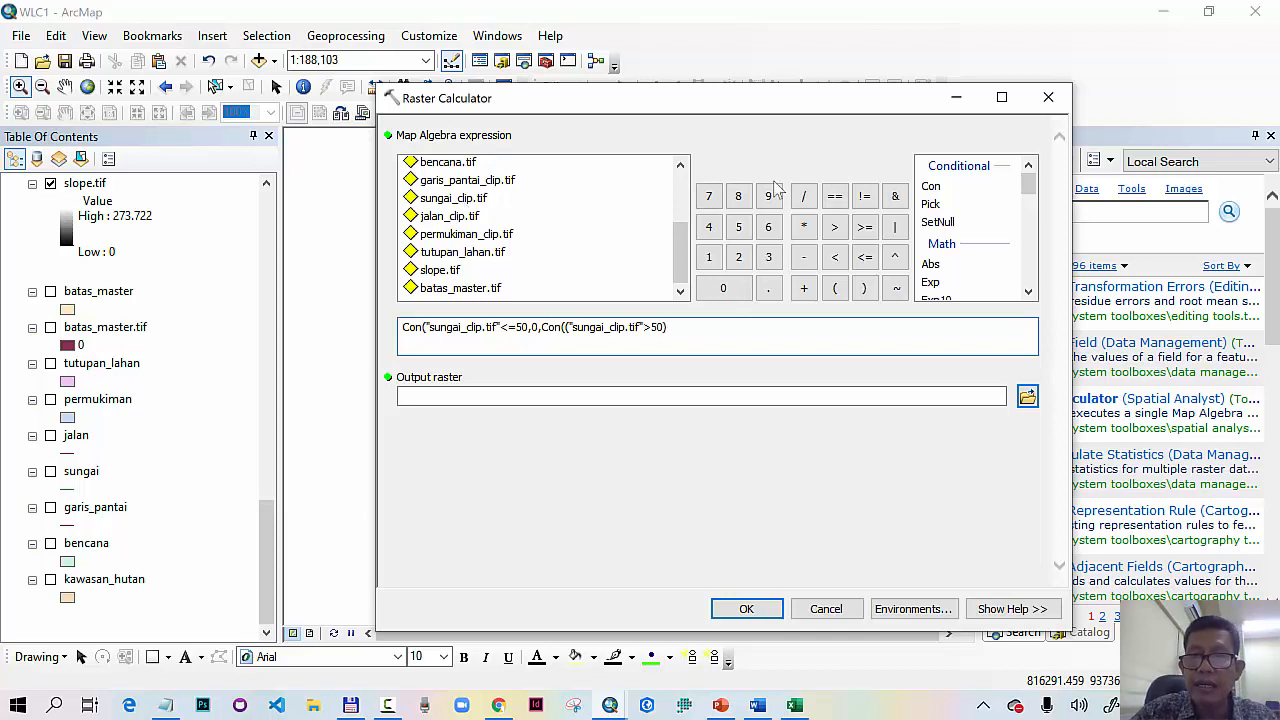
text(()
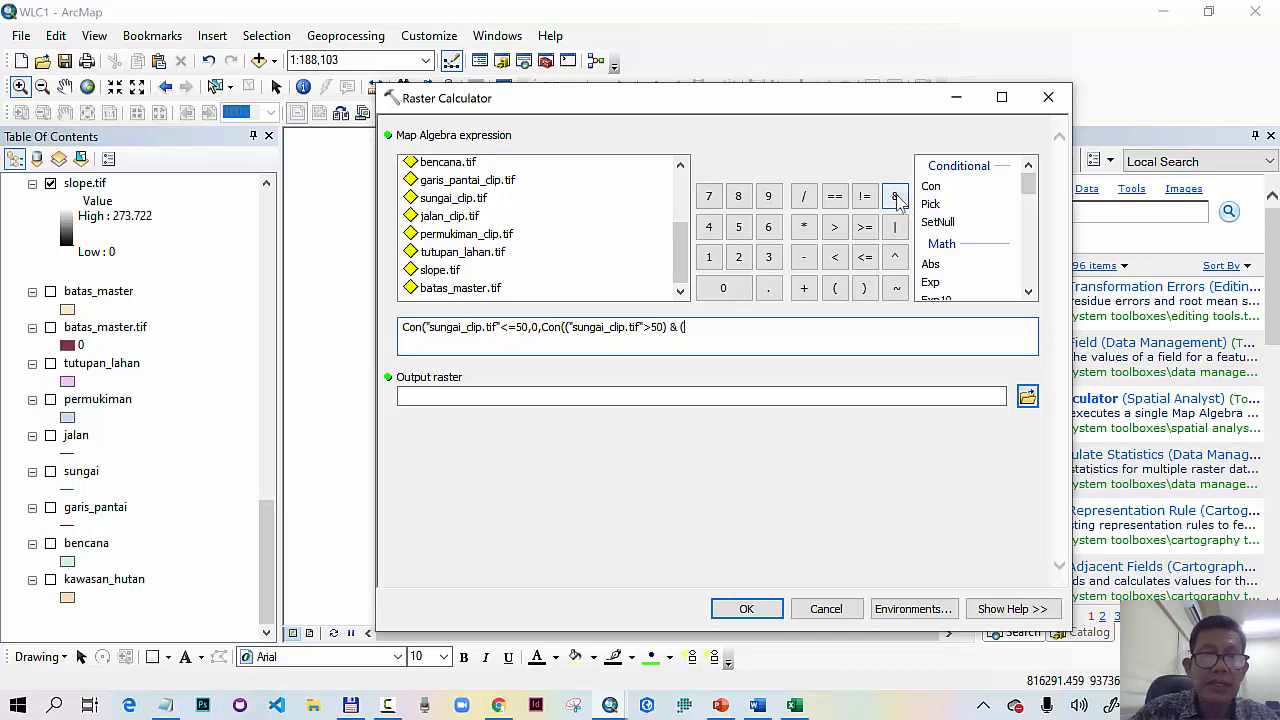
double_click(467, 200)
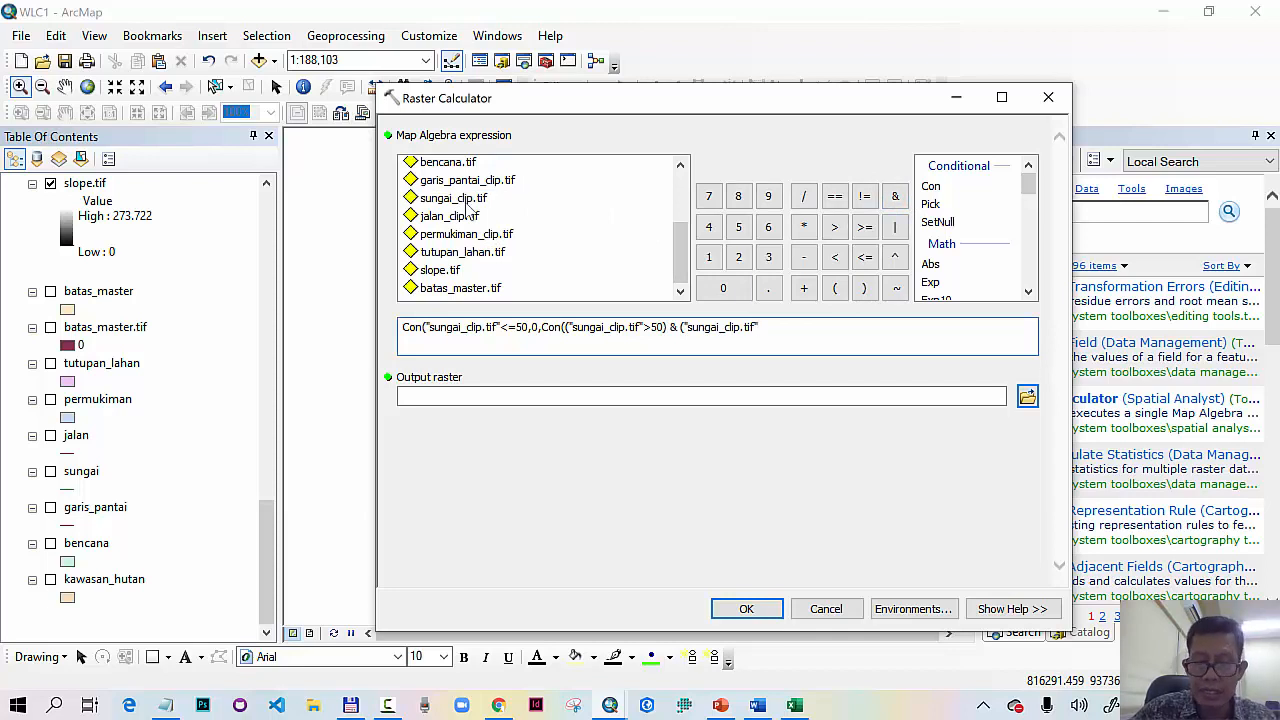
click(865, 258)
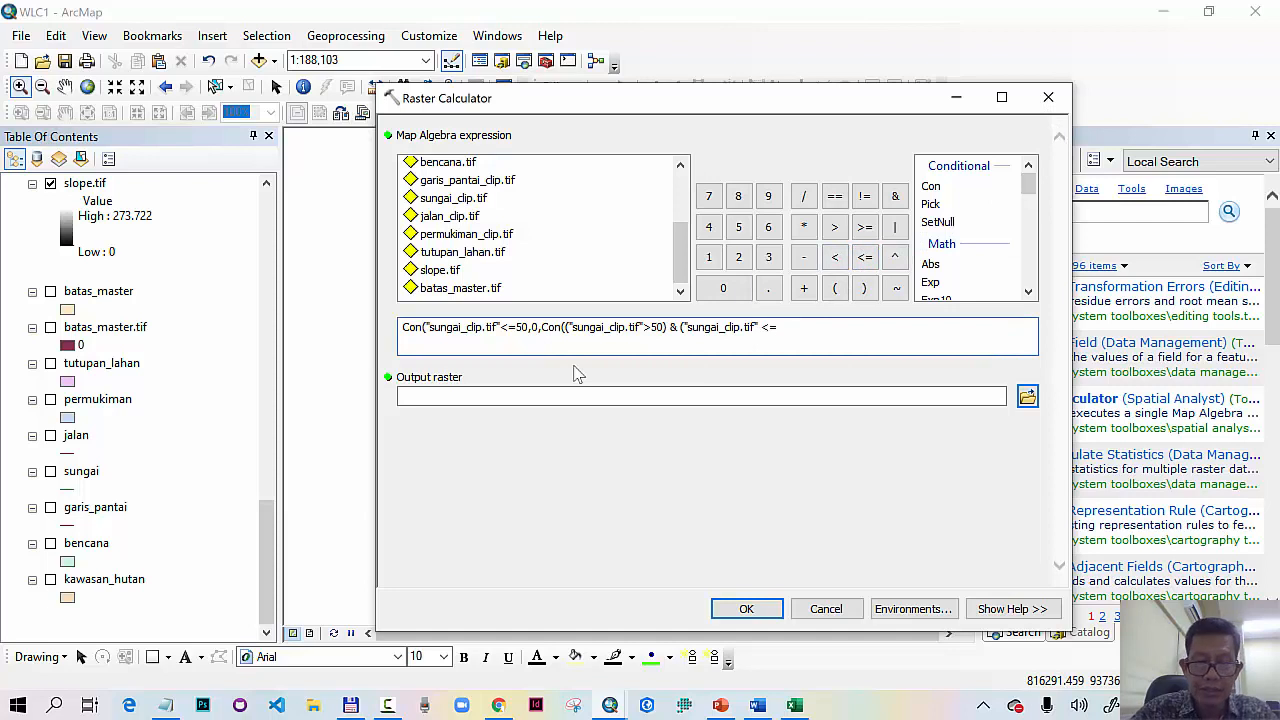
text(800))
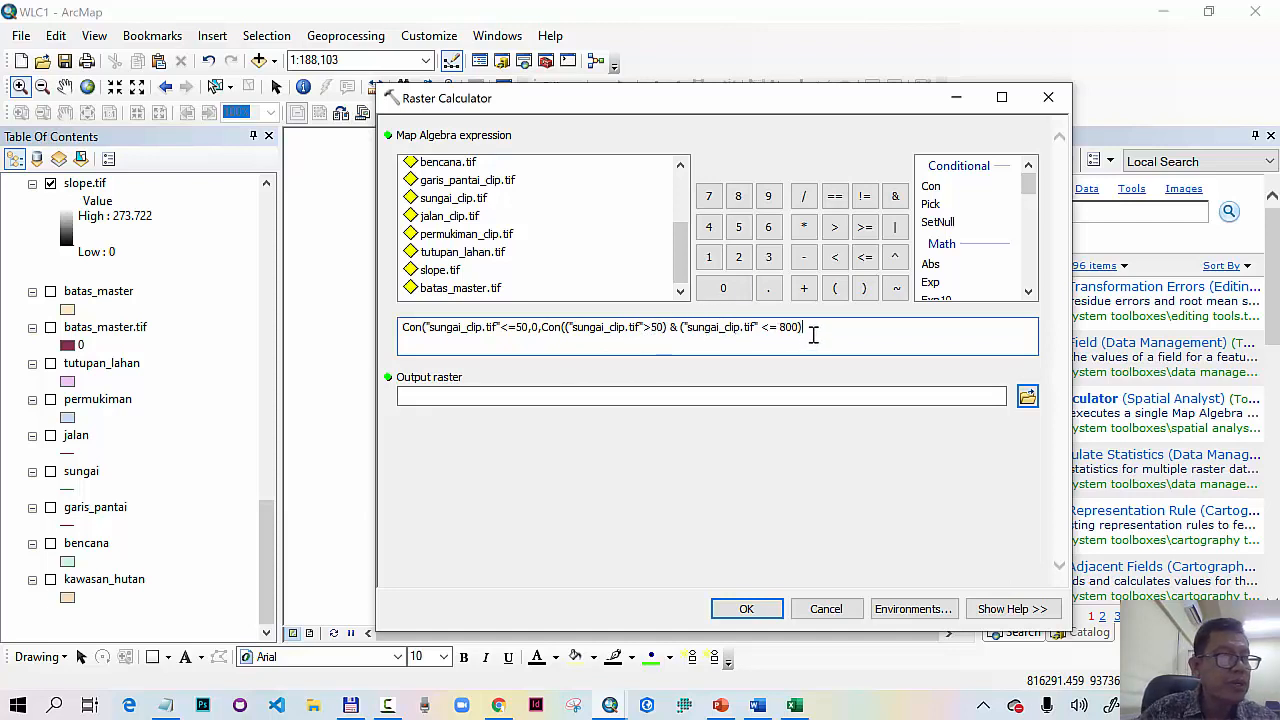
text(,()
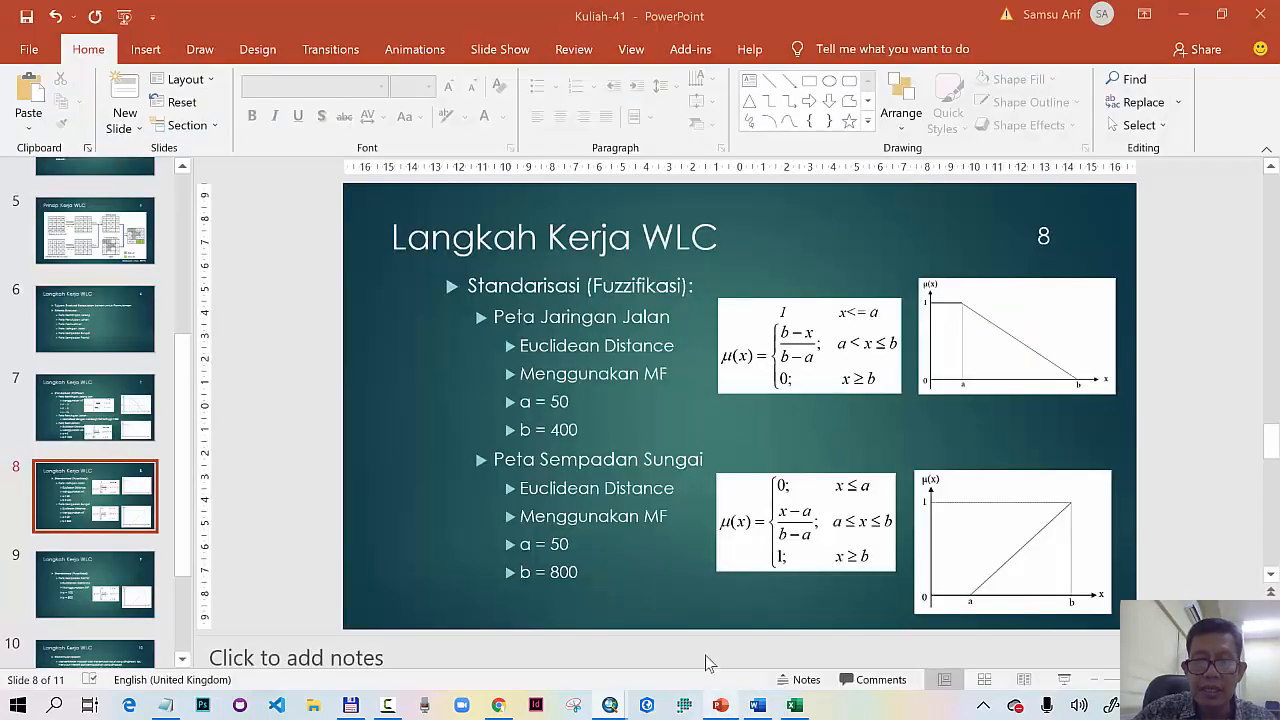
Step: Return from PowerPoint to the Raster Calculator in ArcMap and complete the nested condition's true value as ("sungai_clip.tif"-50)/(800-50)
click(720, 705)
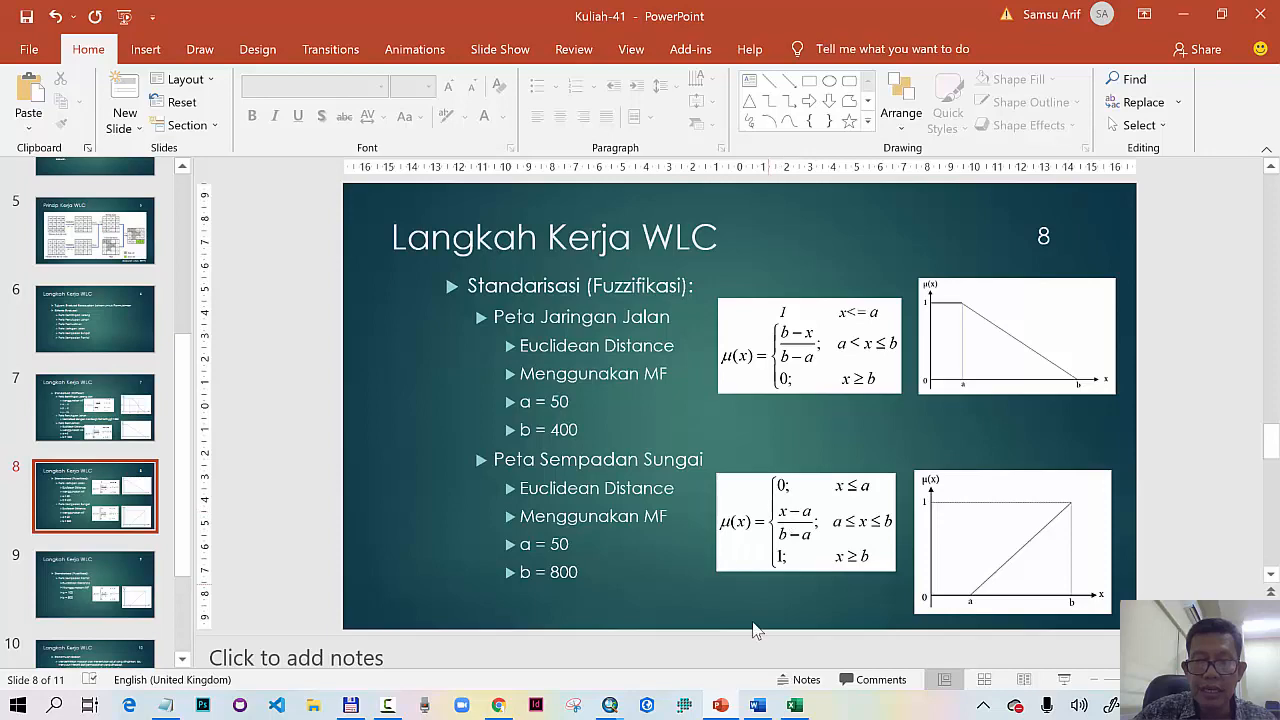
mouse_move(610, 707)
click(720, 610)
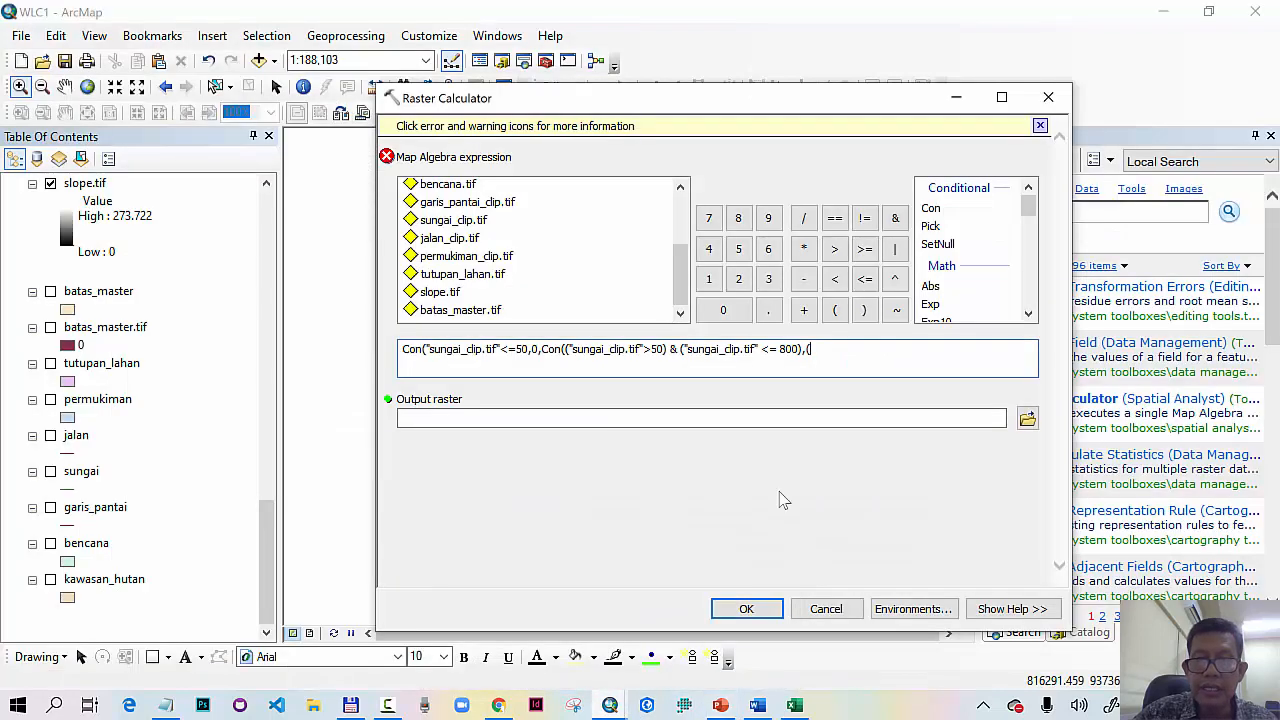
double_click(474, 230)
text(-50)/()
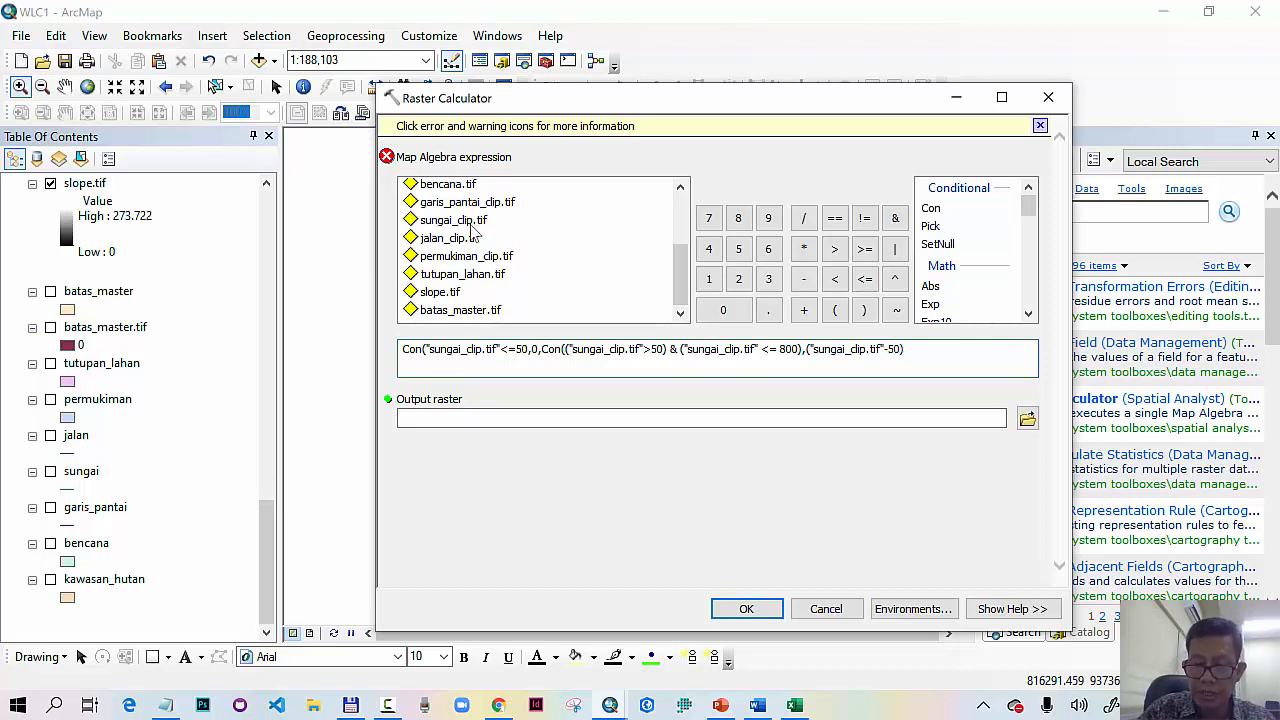
text(800-50))
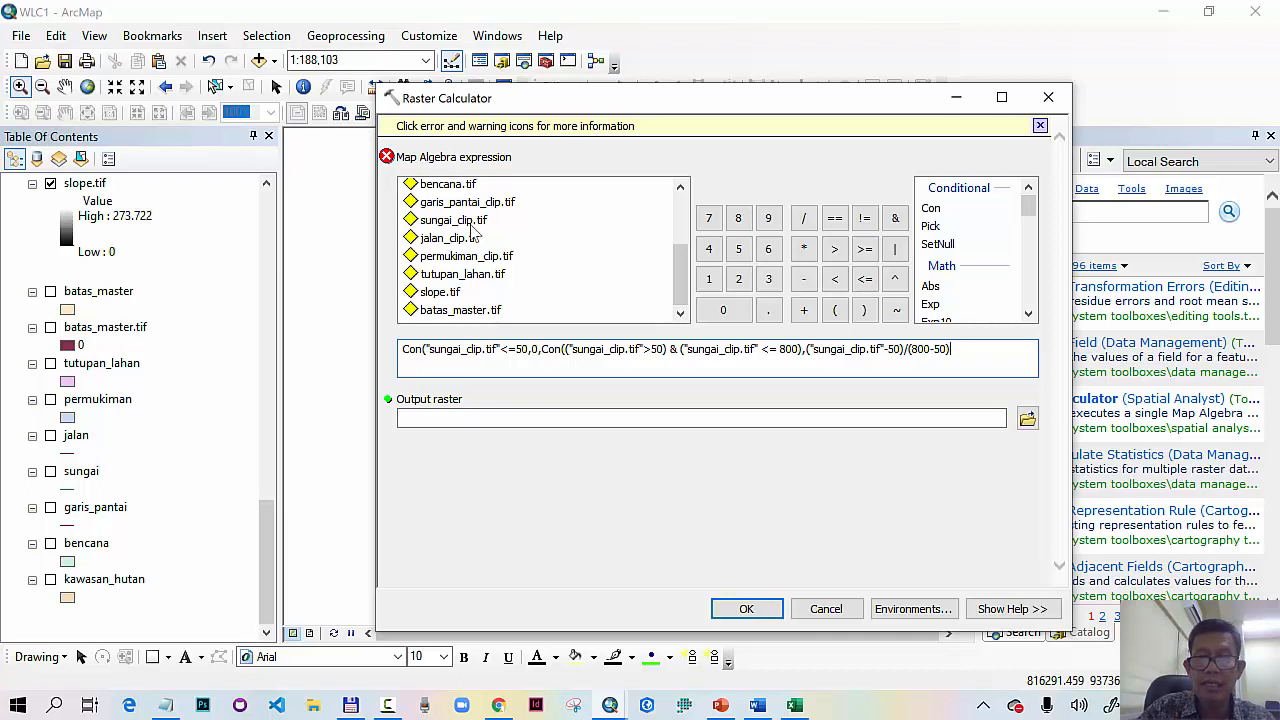
Step: Finish the river expression with the last condition ,Con("sungai_clip.tif">800,1,1000) and close the outer parentheses
text(,Con)
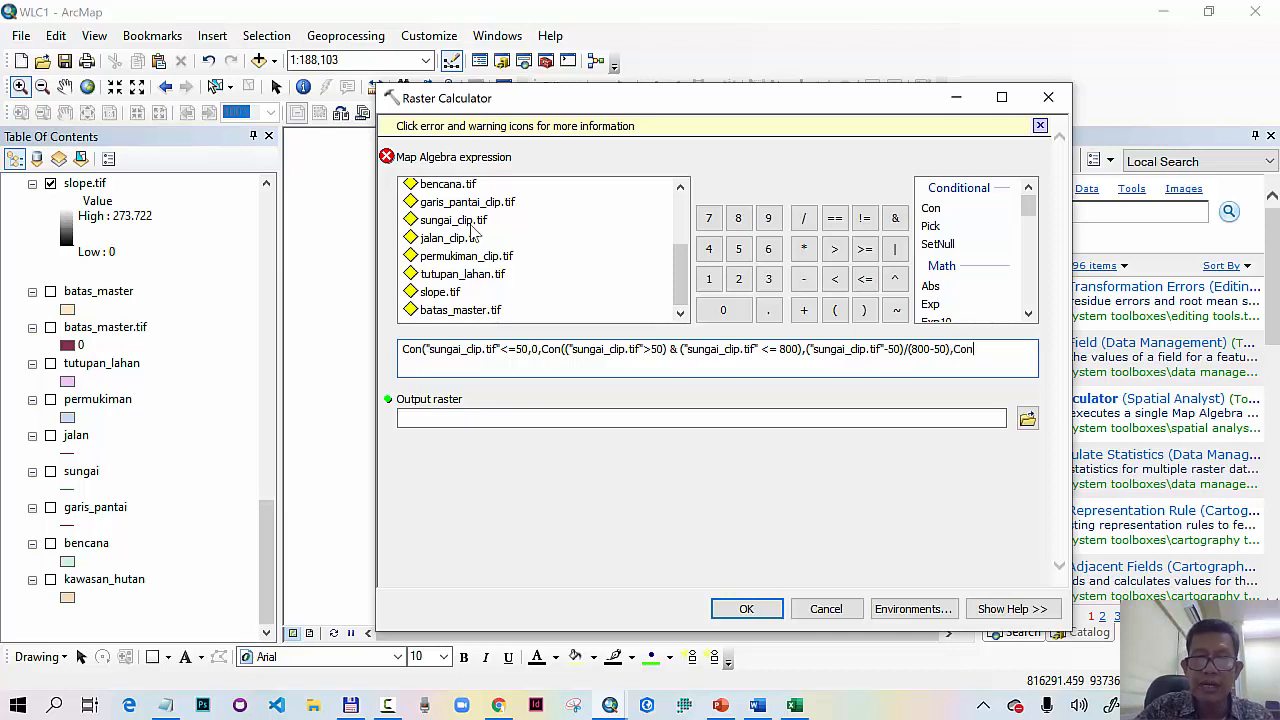
text(()
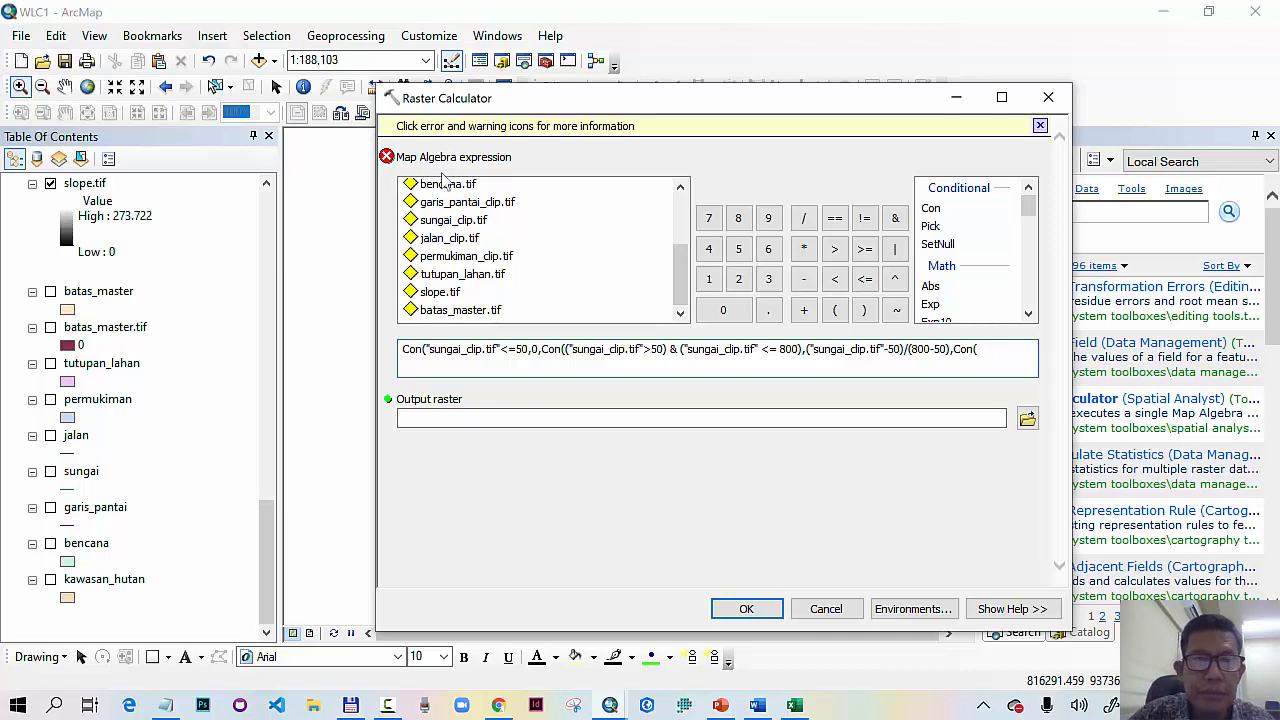
double_click(474, 222)
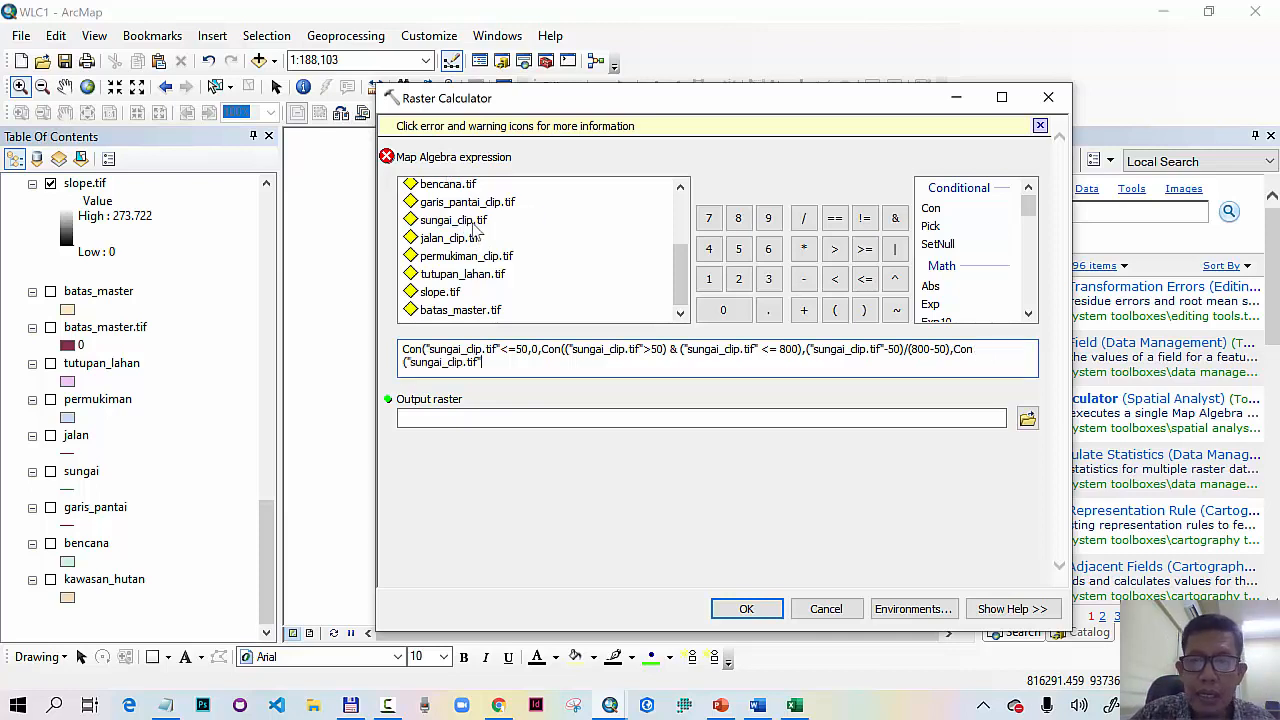
text(>80)
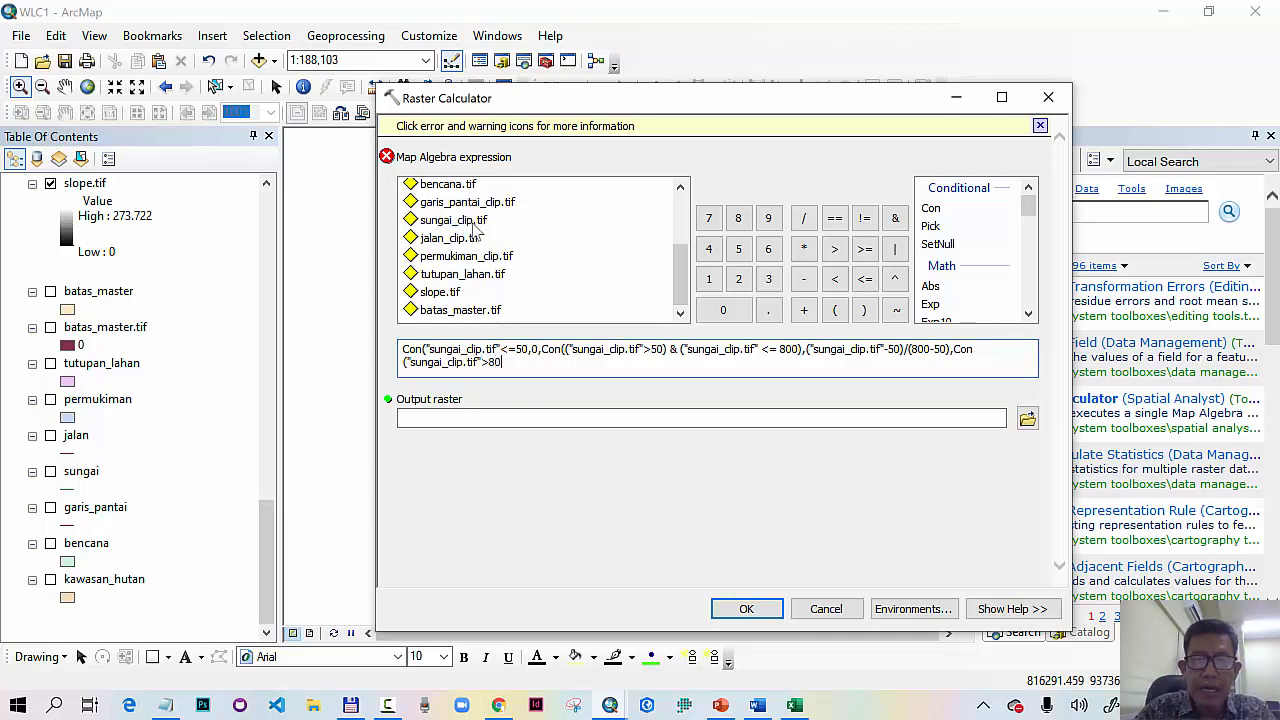
text(0,1,1000)
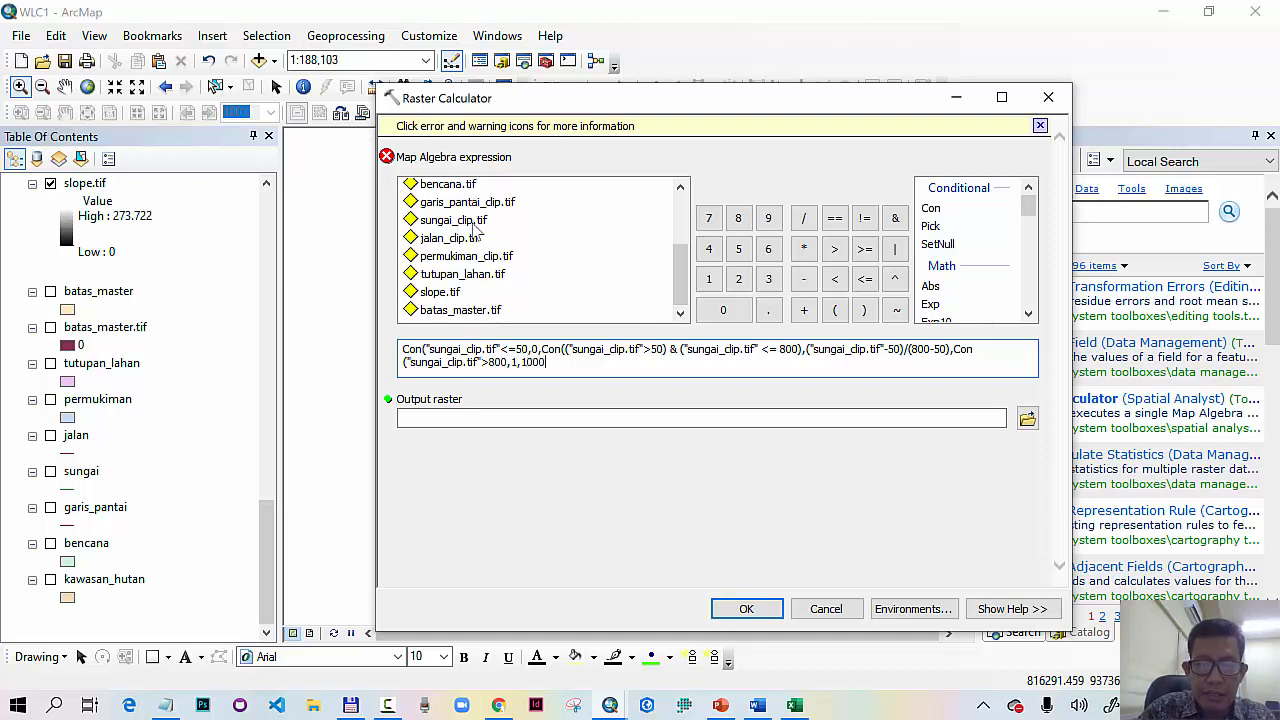
text())
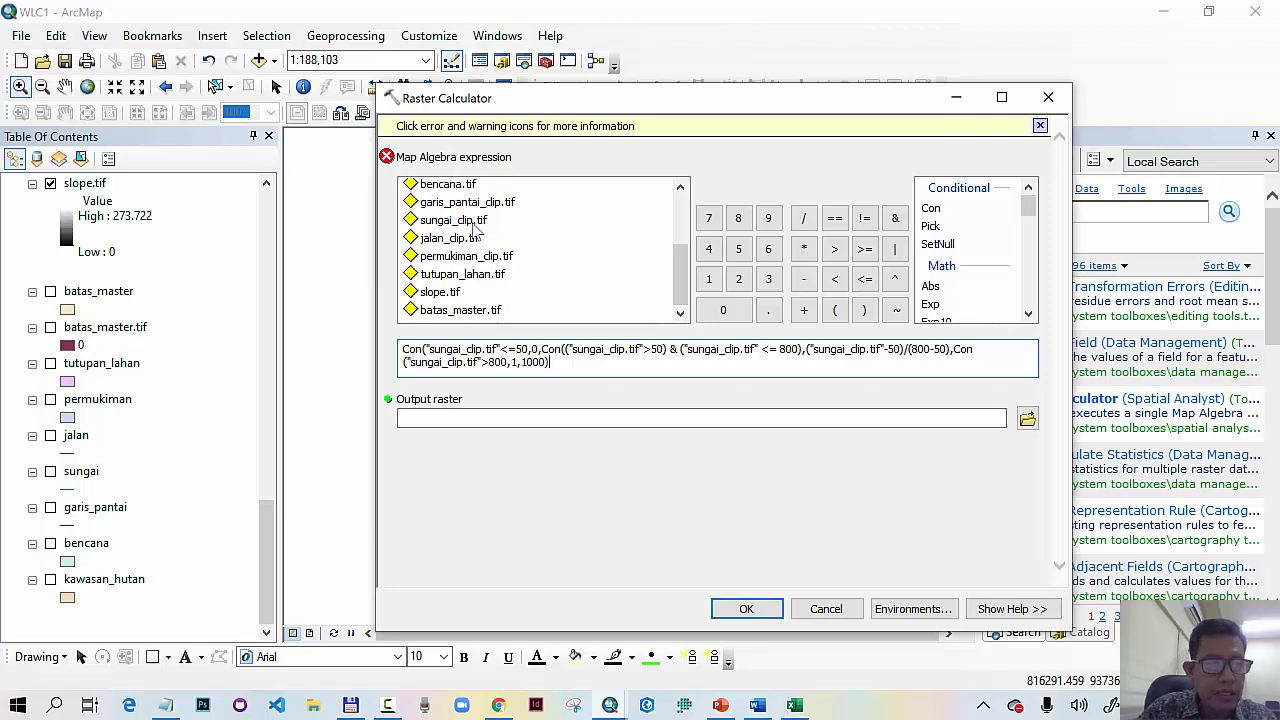
text()))
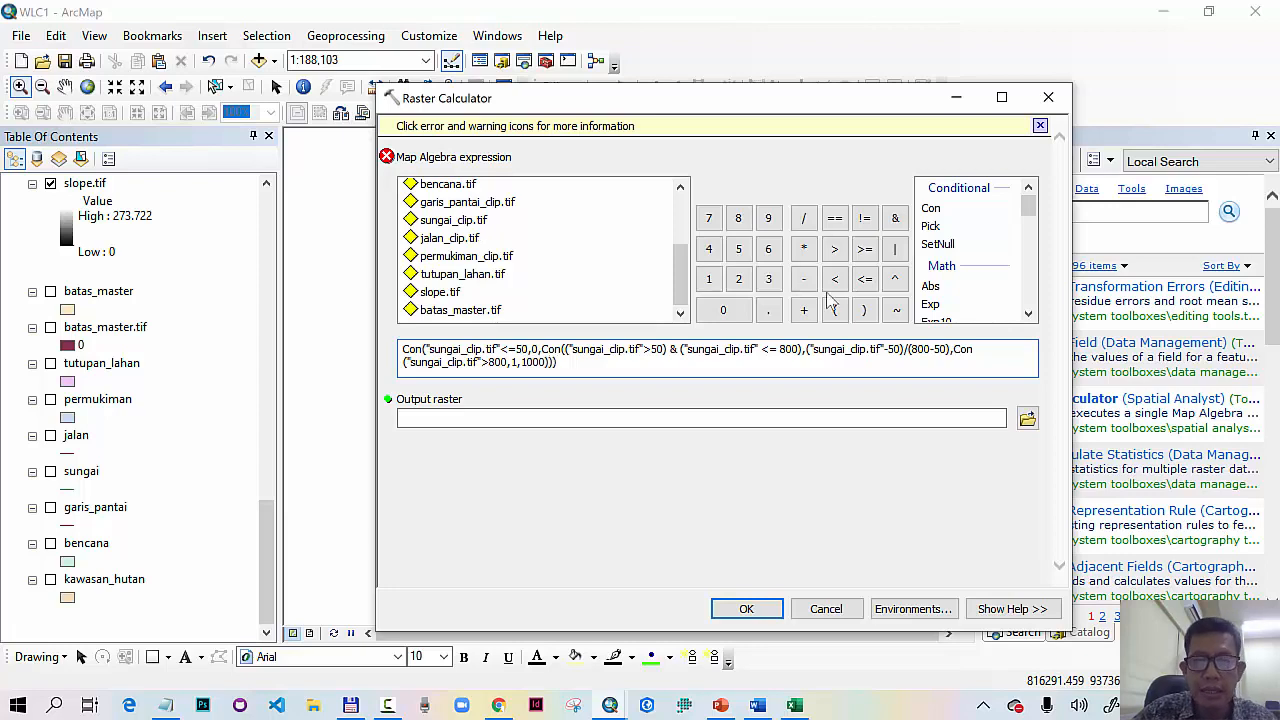
Step: Save the output raster as sungai_fuzzy.tif in the fuzzifikasi folder and run the river calculation
click(1027, 421)
text(sungai_fuzzy.tif)
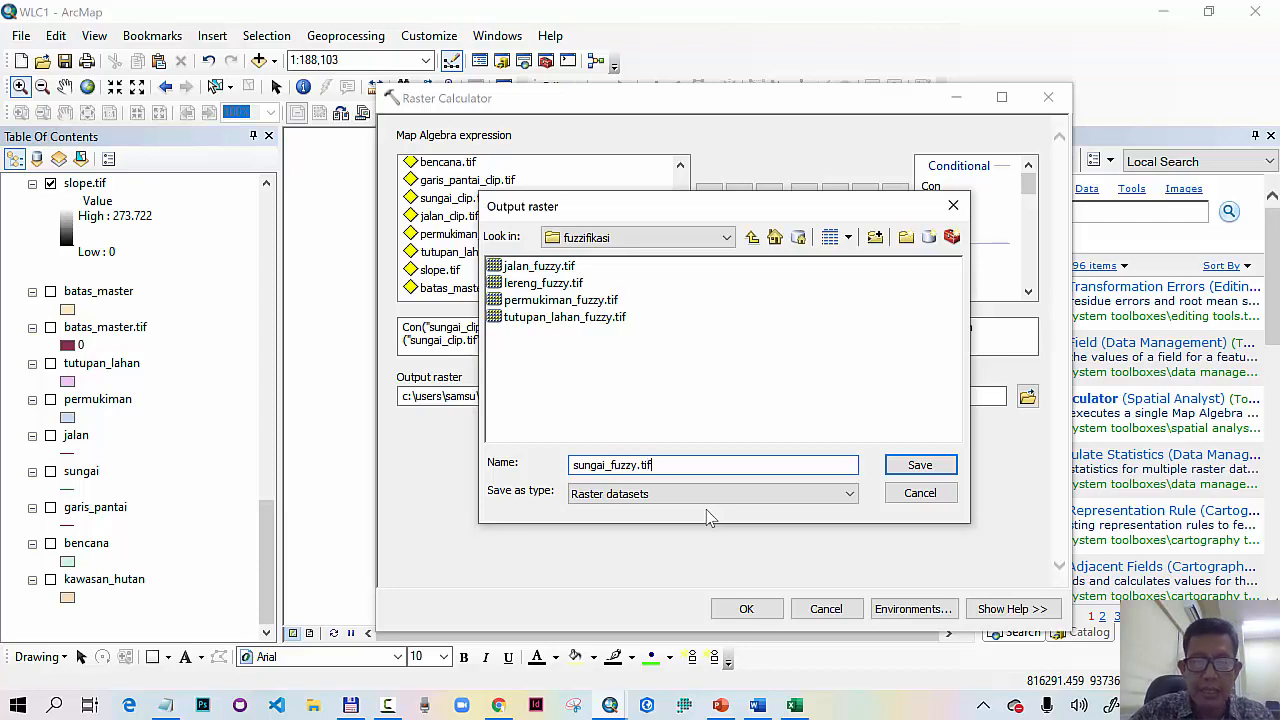
click(912, 474)
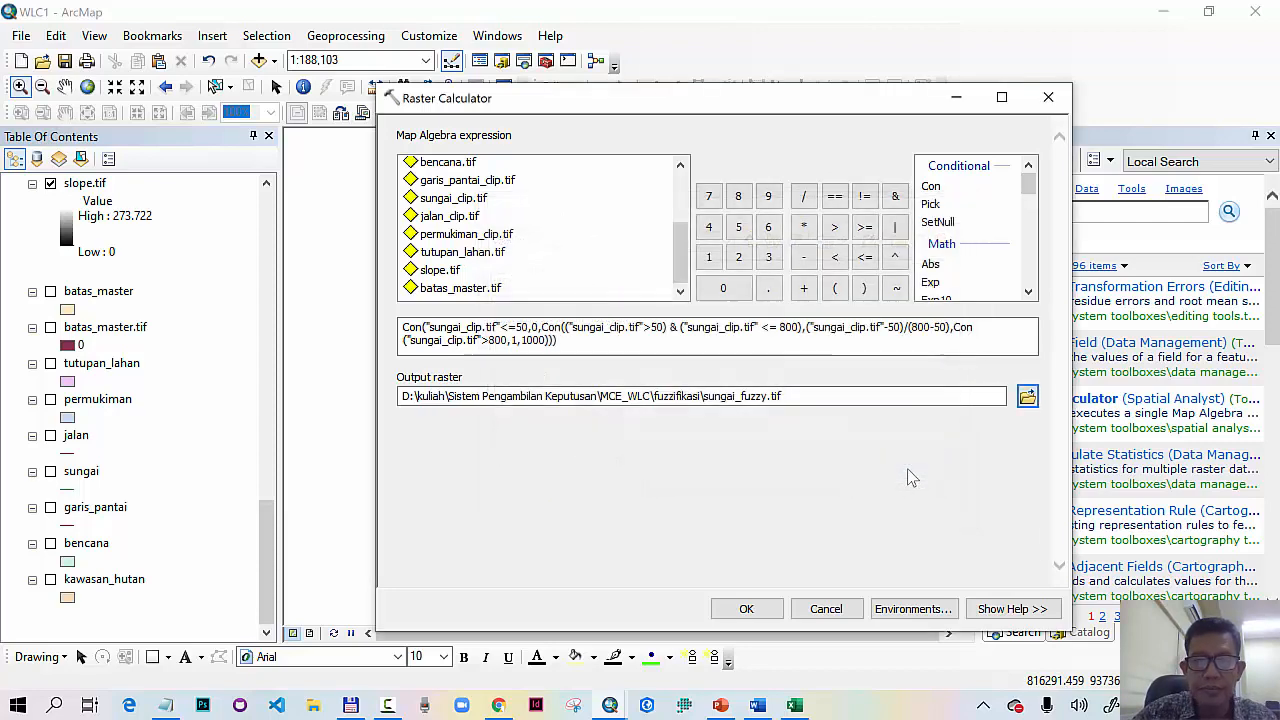
click(748, 610)
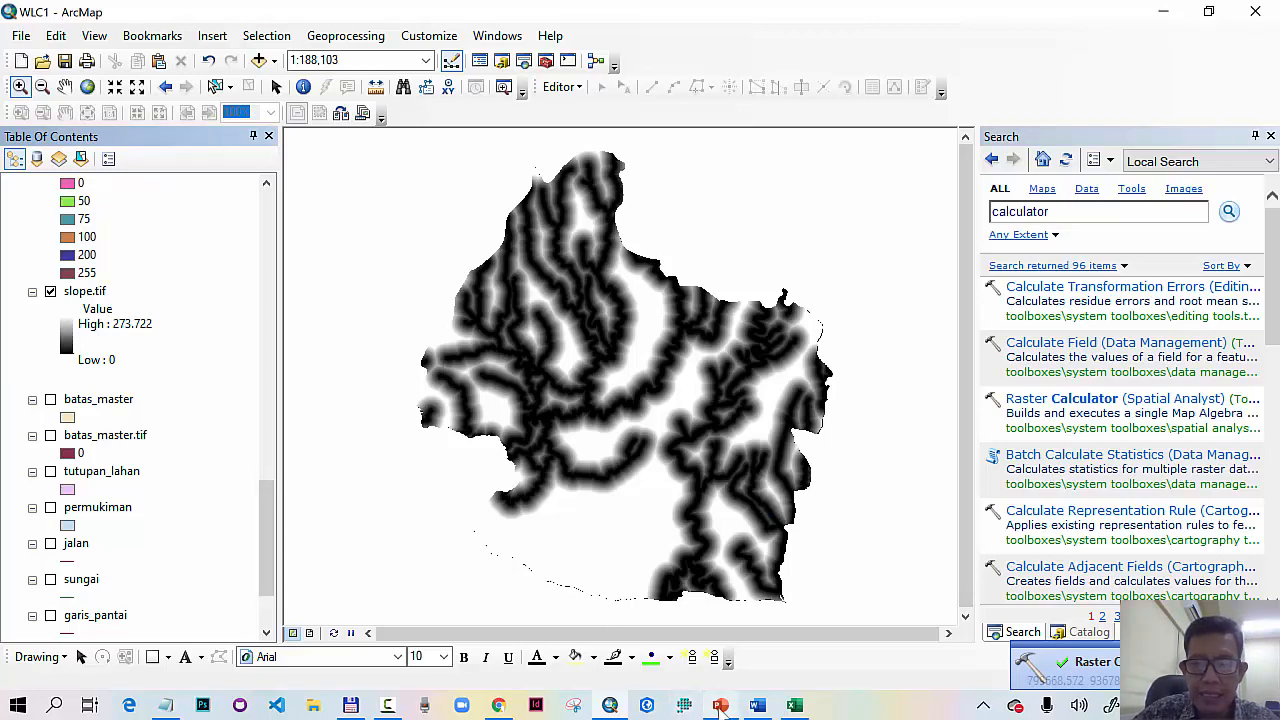
Step: Consult the Peta Sempadan Pantai membership function in PowerPoint and return to ArcMap
click(720, 705)
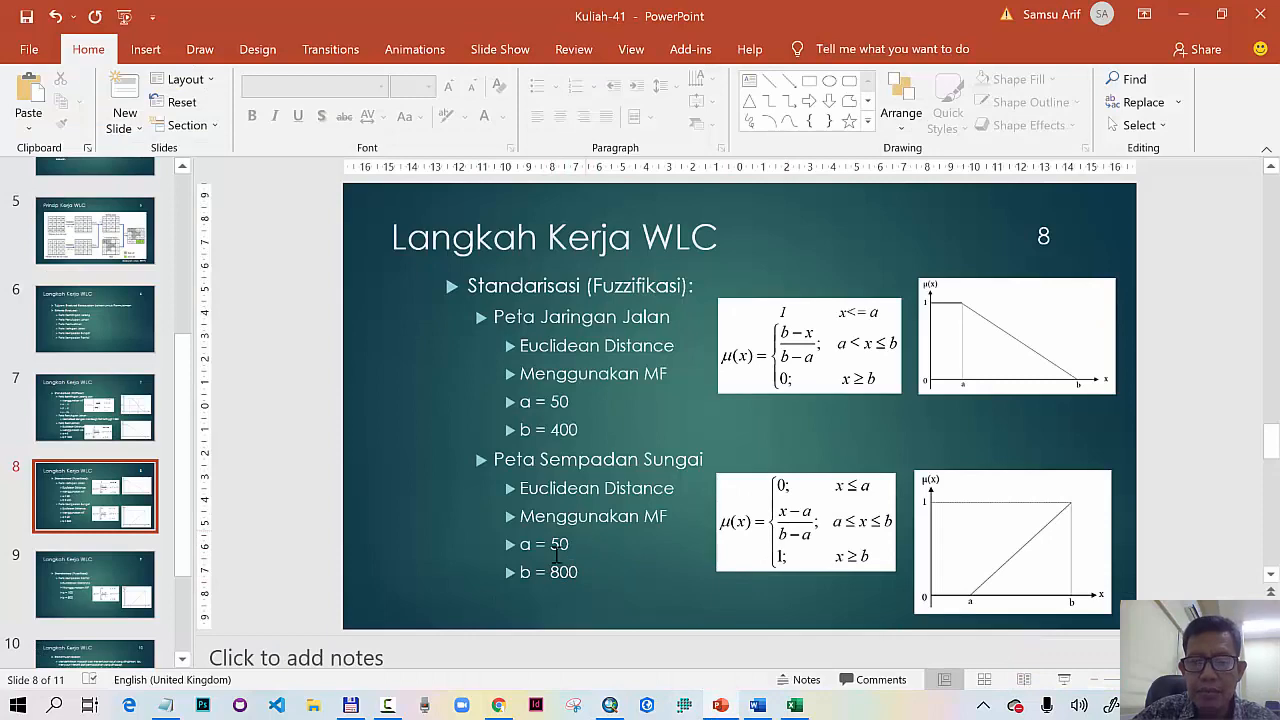
scroll(627, 530, down, 1)
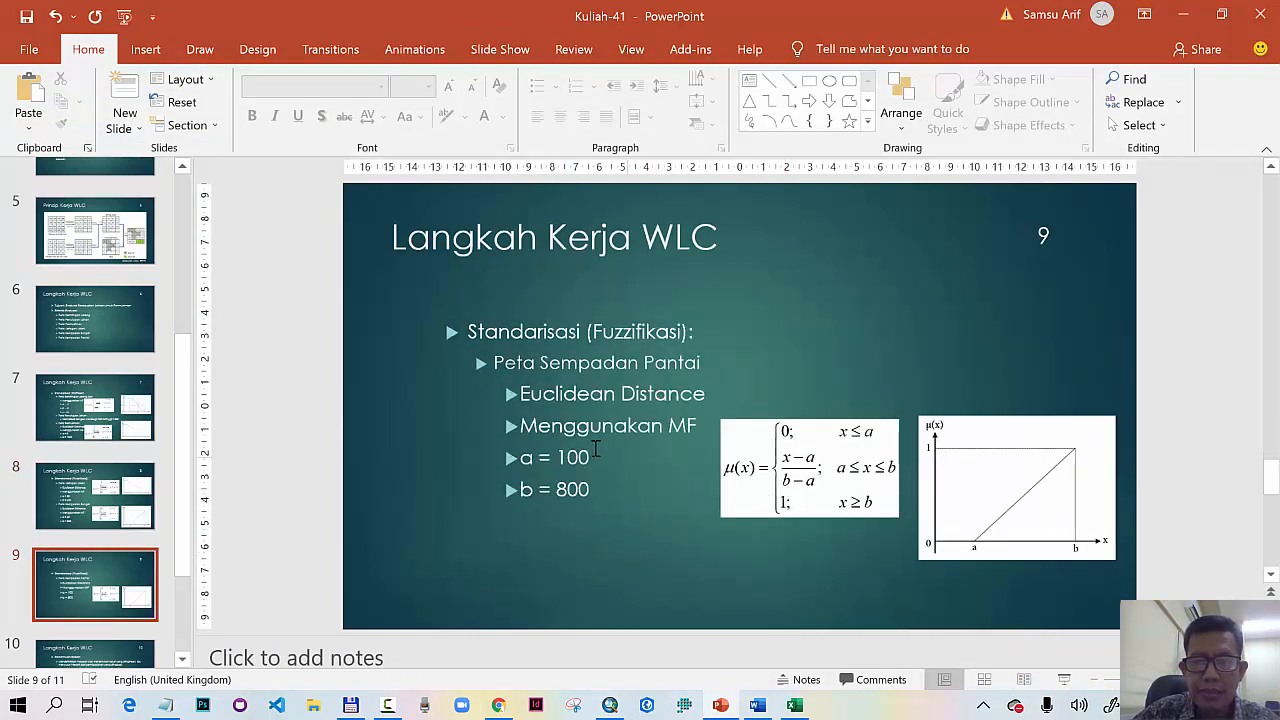
click(609, 705)
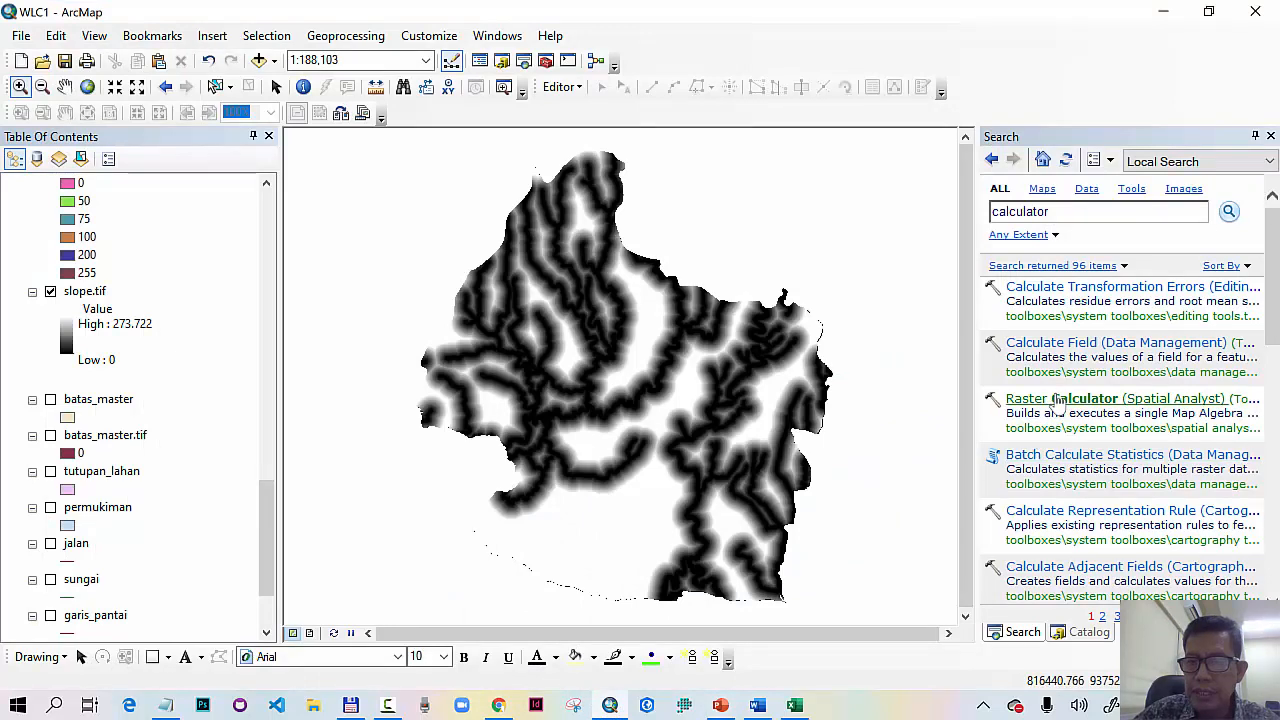
Step: Start a new Raster Calculator expression for the coastline raster with Con("garis_pantai_clip.tif"<=100,0,Con((
click(1058, 401)
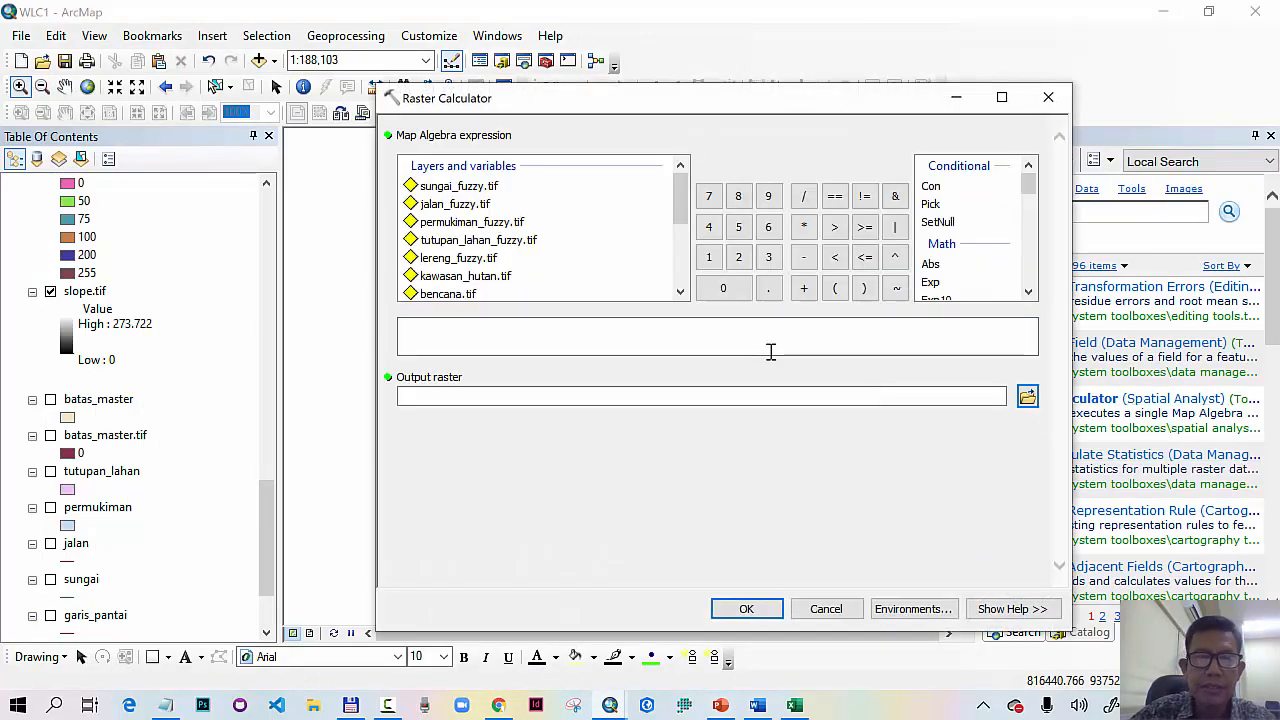
click(632, 342)
text(Con()
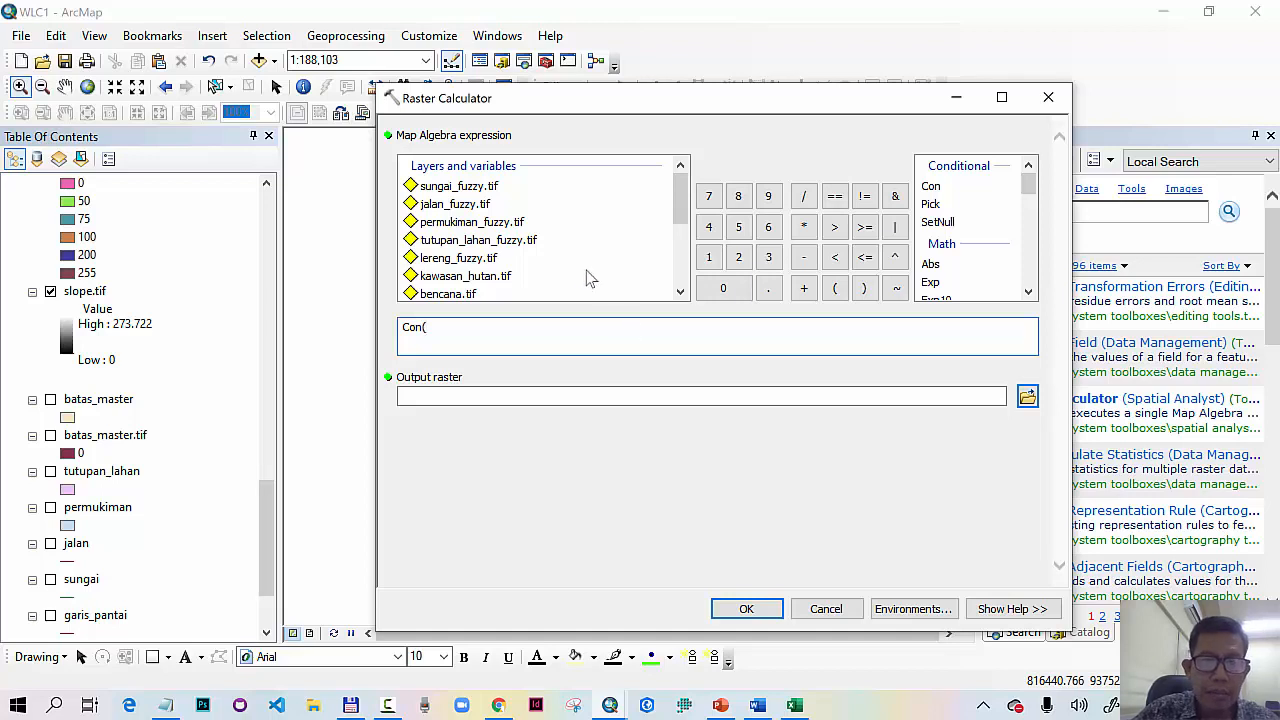
scroll(588, 274, down, 2)
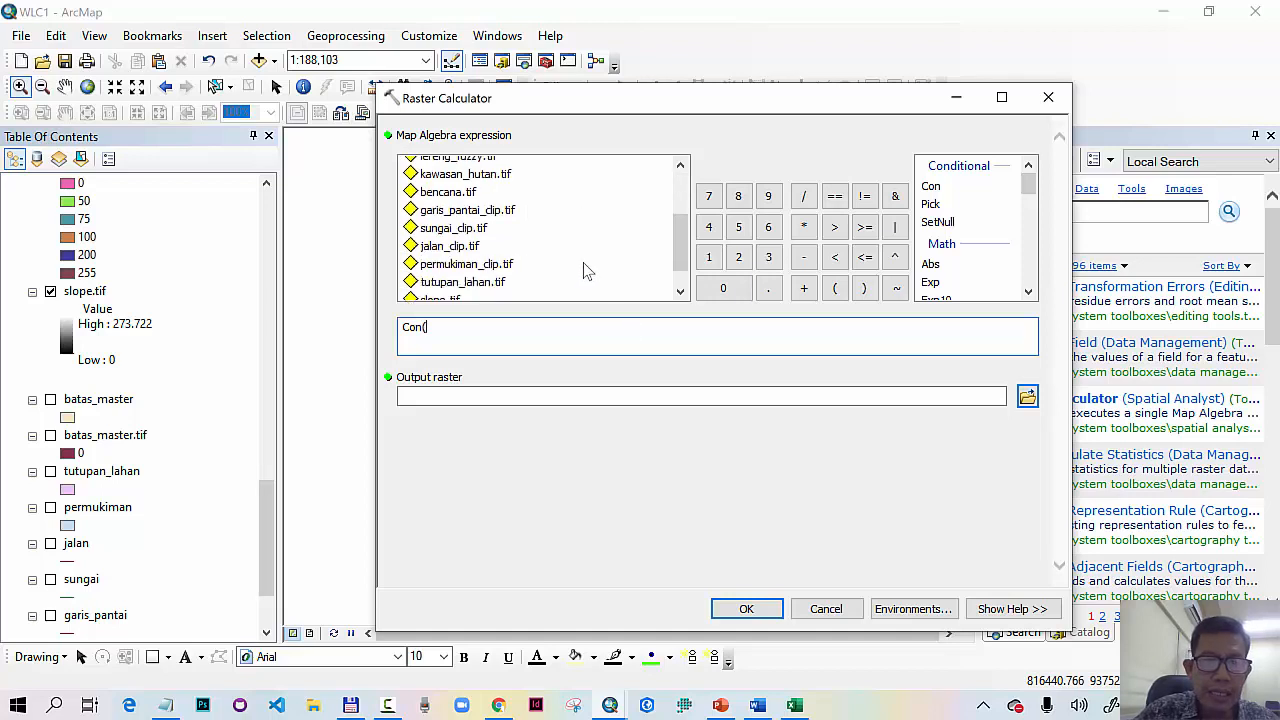
scroll(588, 274, up, 1)
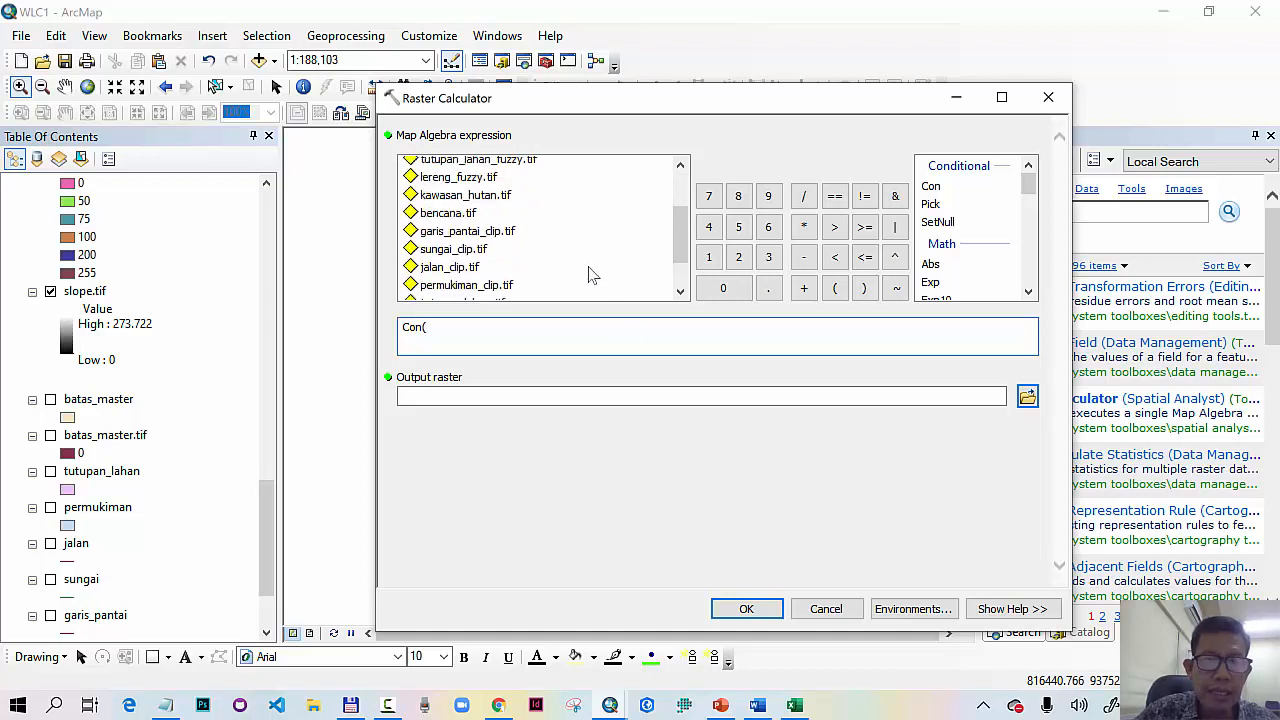
double_click(501, 238)
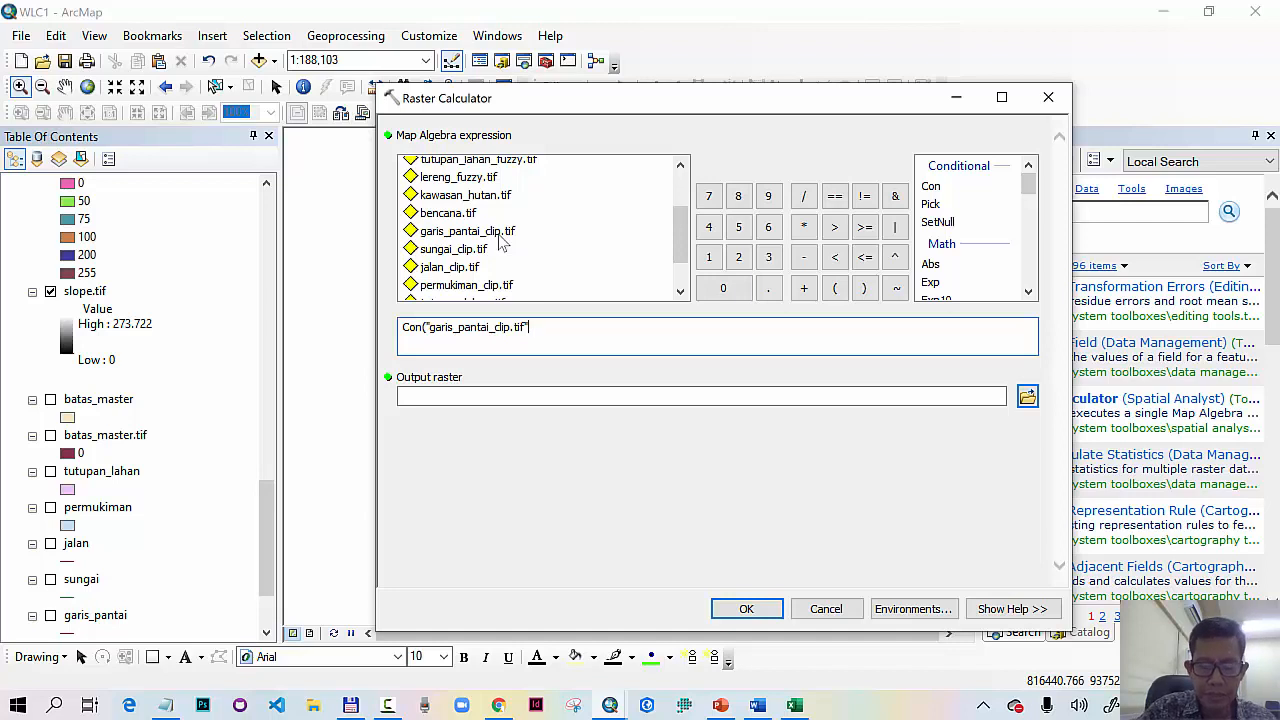
text(<=100,0)
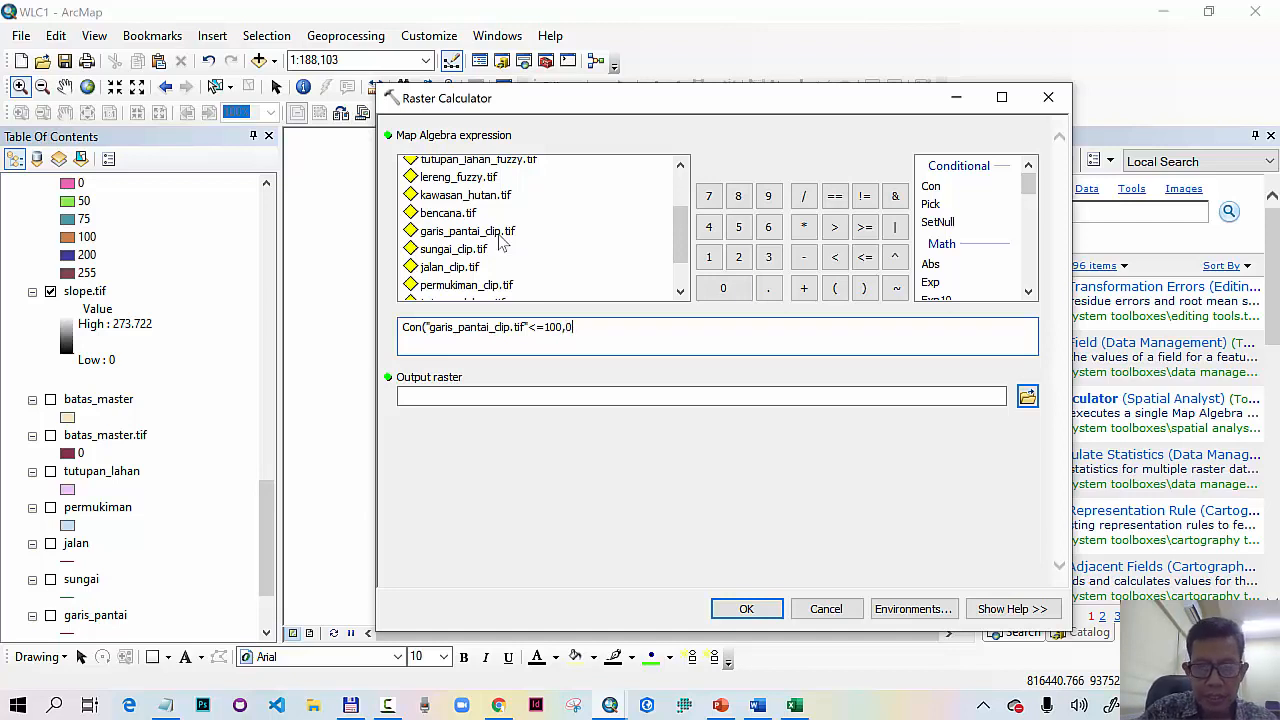
text(,Con)
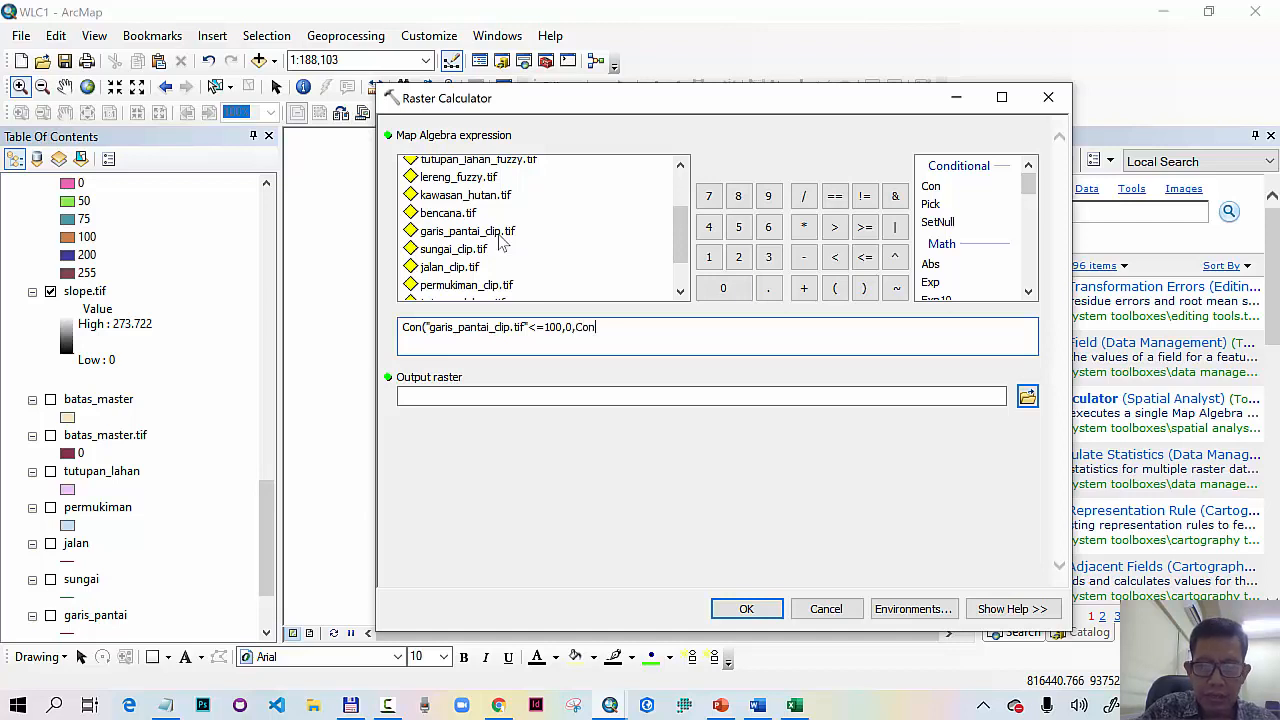
text((()
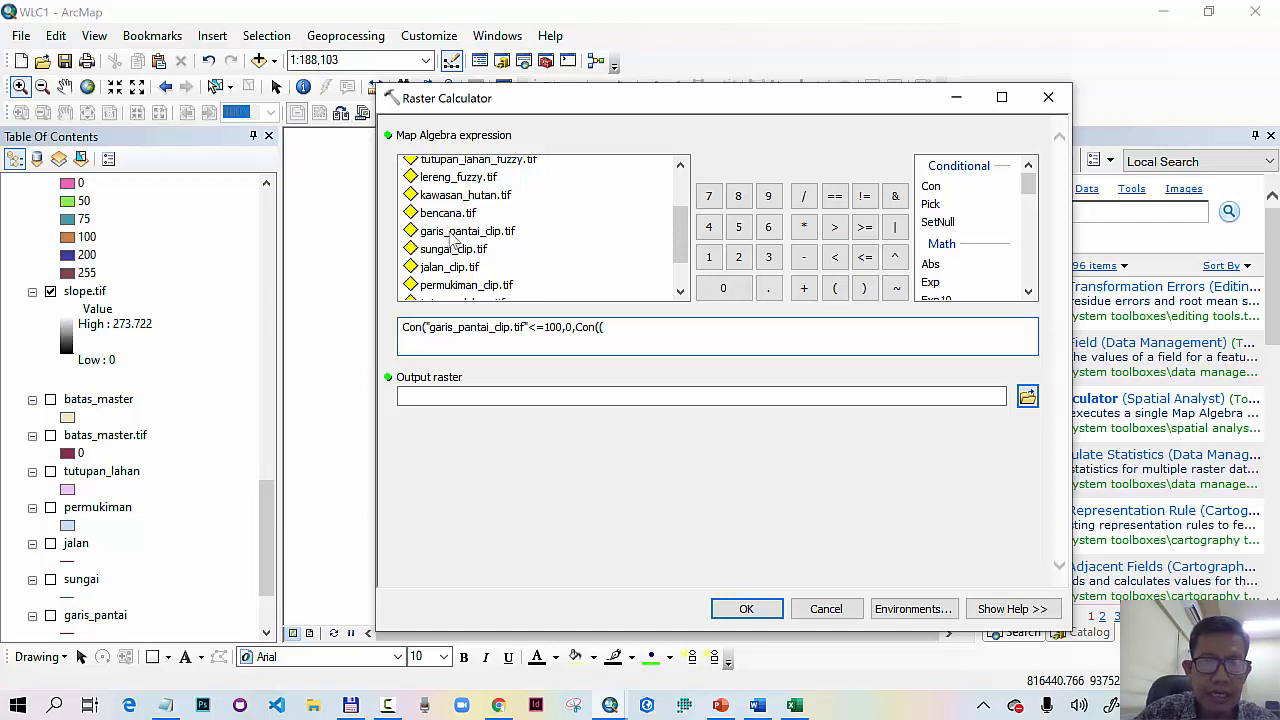
Step: Enter the nested coastline condition ("garis_pantai_clip.tif">100) & ("garis_pantai_clip.tif"<800) followed by a comma
double_click(453, 236)
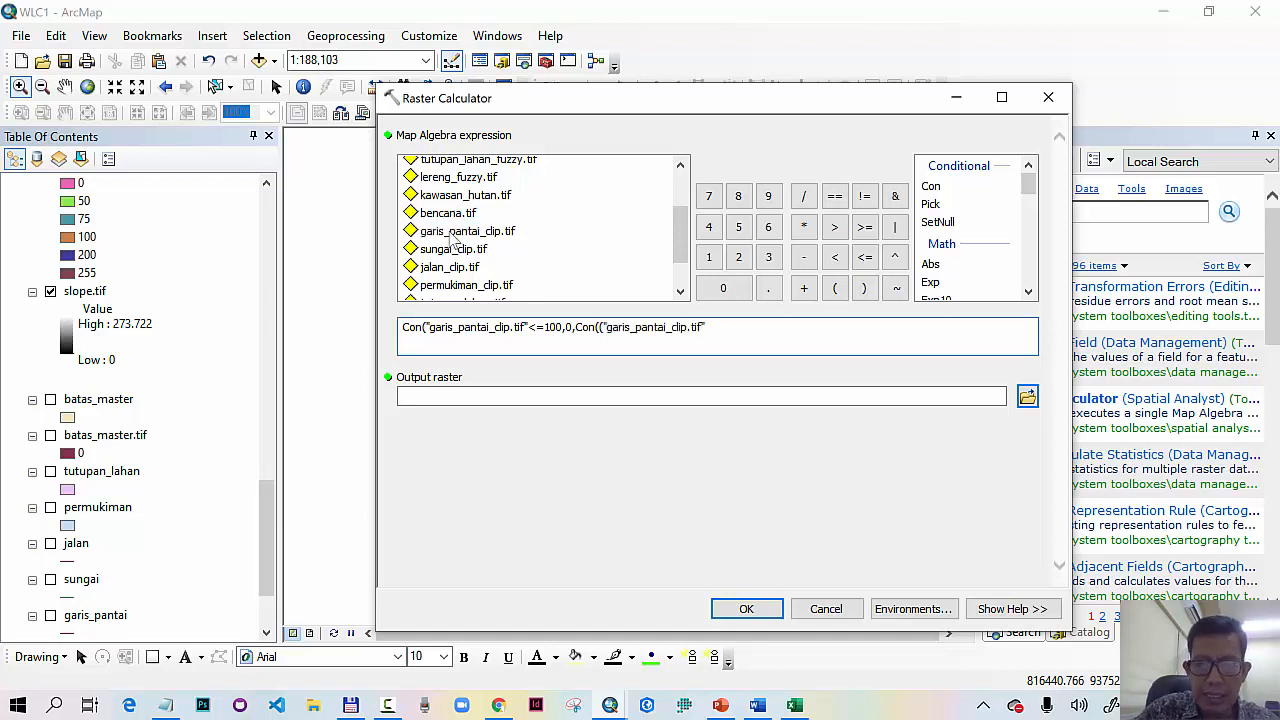
text(>100)
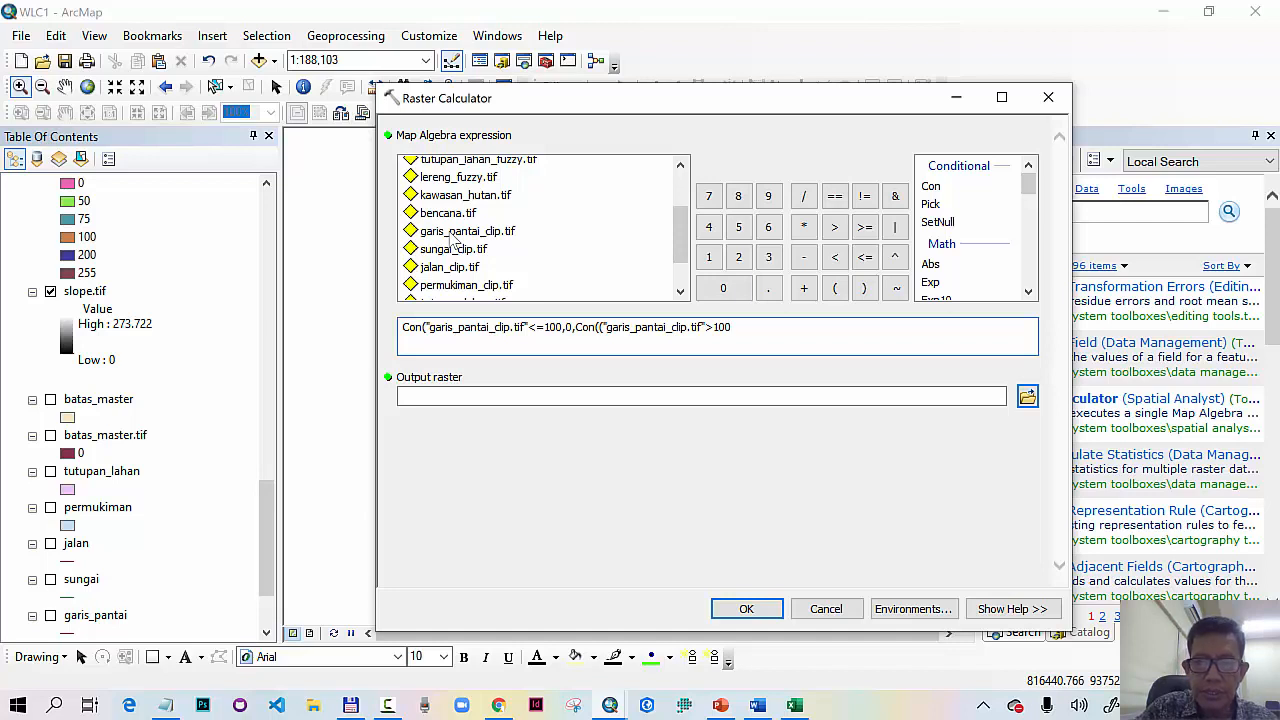
click(896, 197)
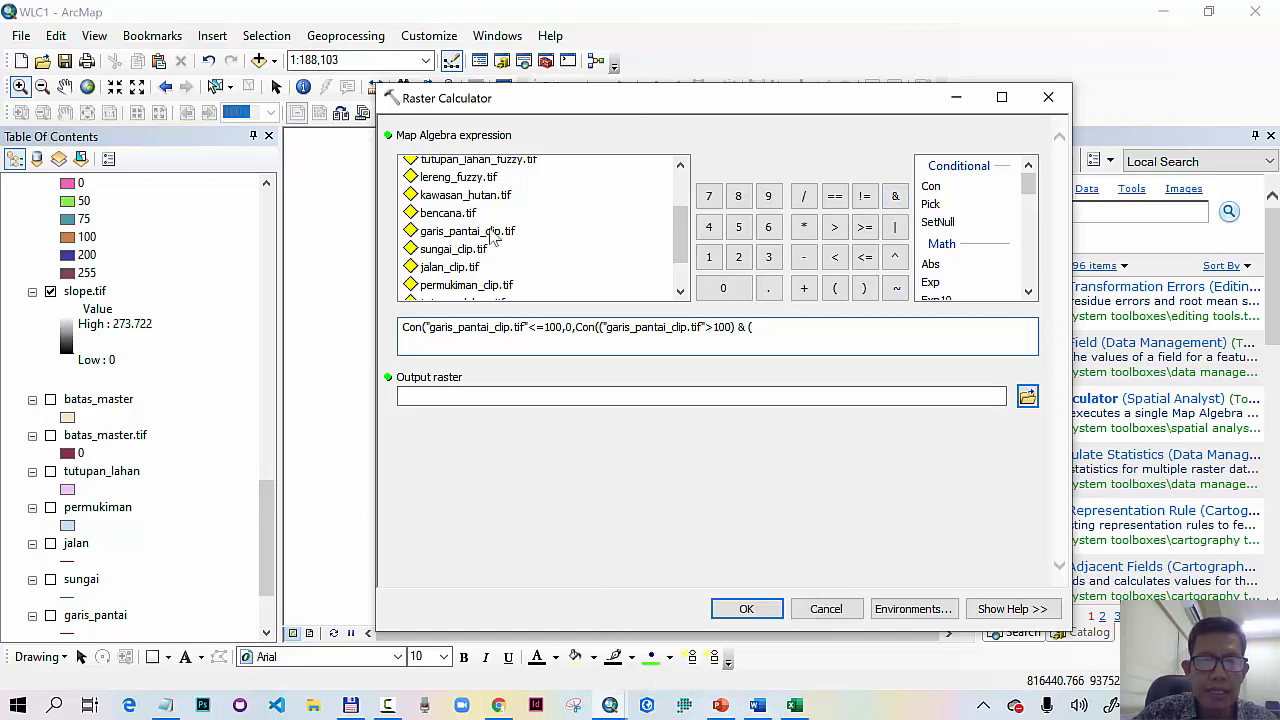
double_click(492, 231)
text(<800),)
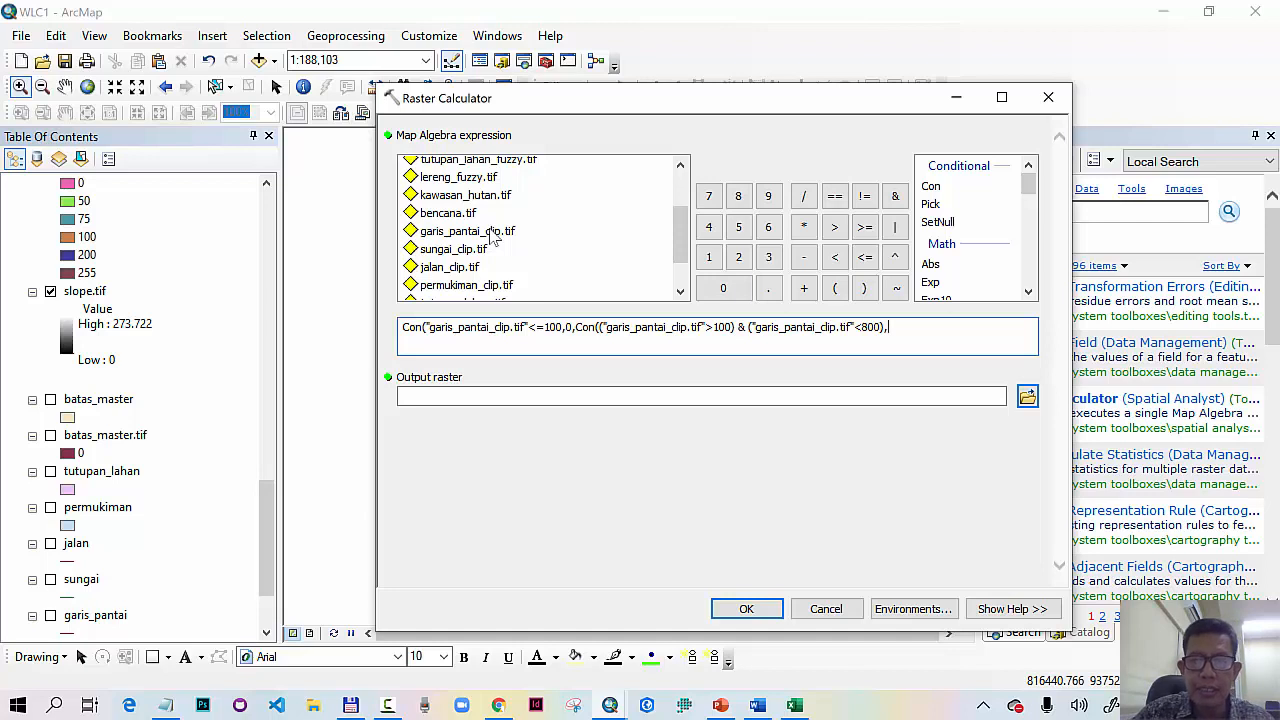
Step: Enter the coastline's linear membership formula ("garis_pantai_clip.tif"-100)/(800-100), checking the Peta Sempadan Pantai function in PowerPoint
text(()
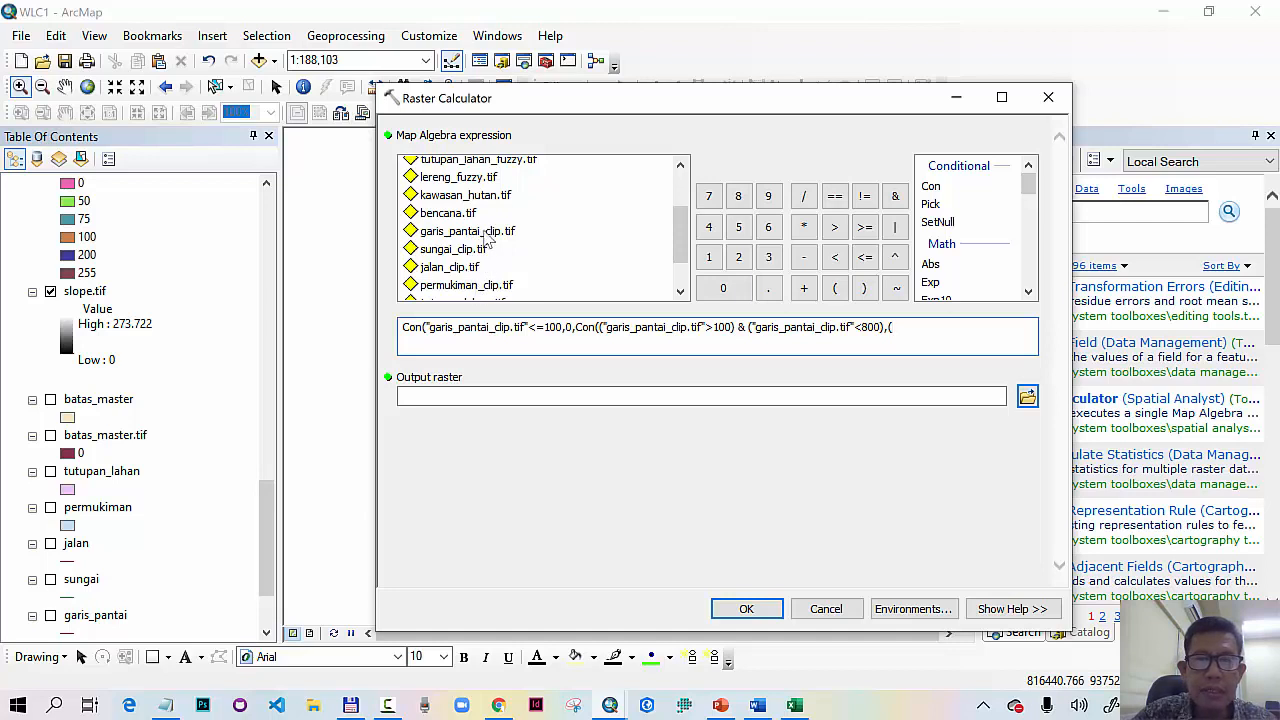
double_click(484, 233)
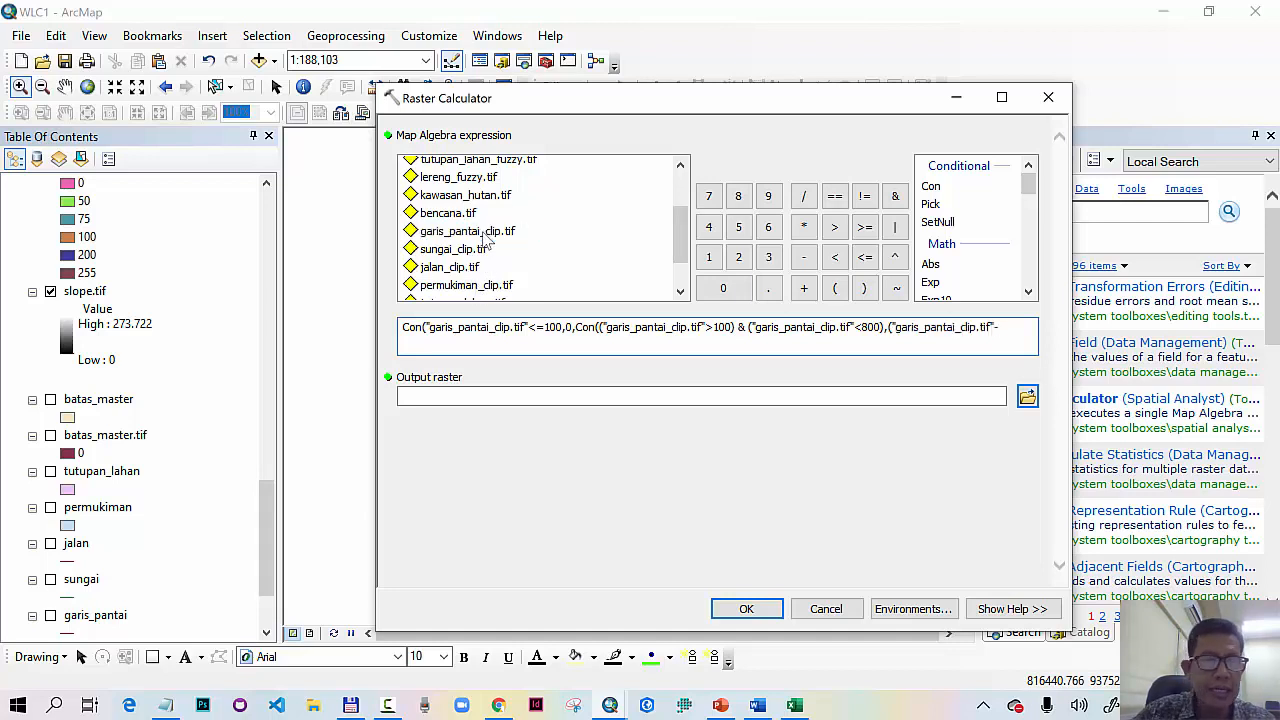
text(-100)
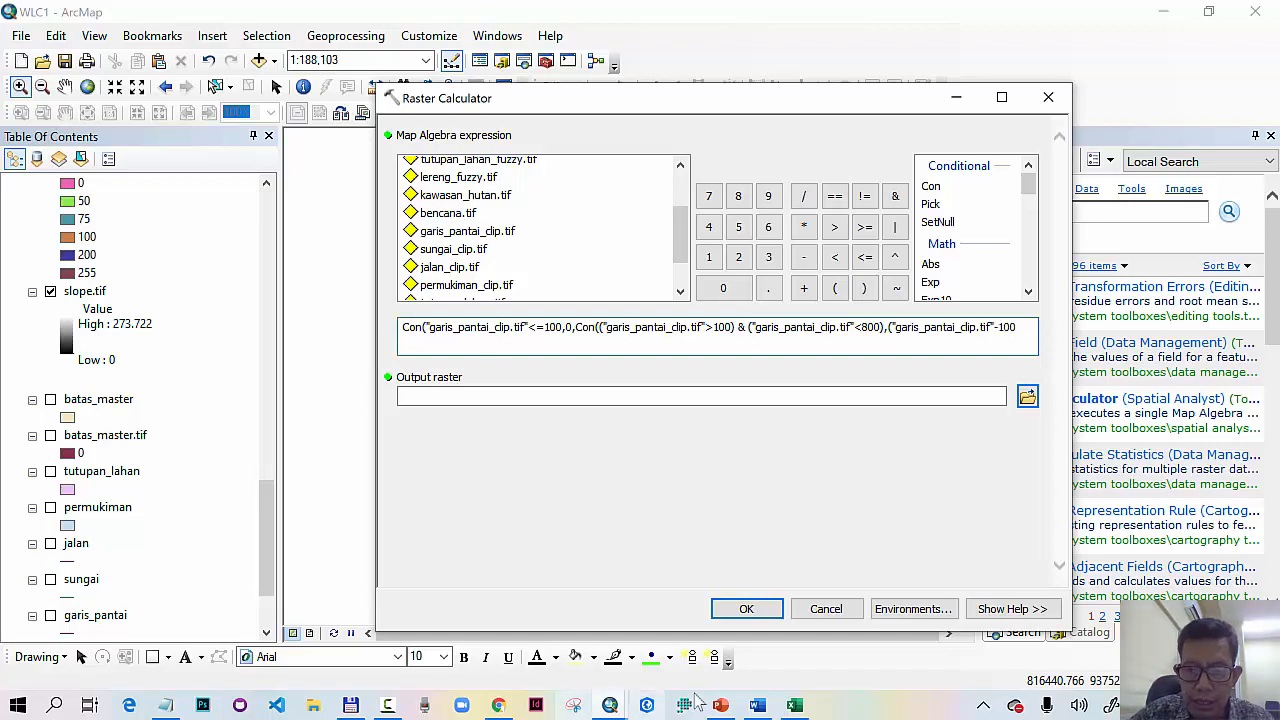
click(720, 705)
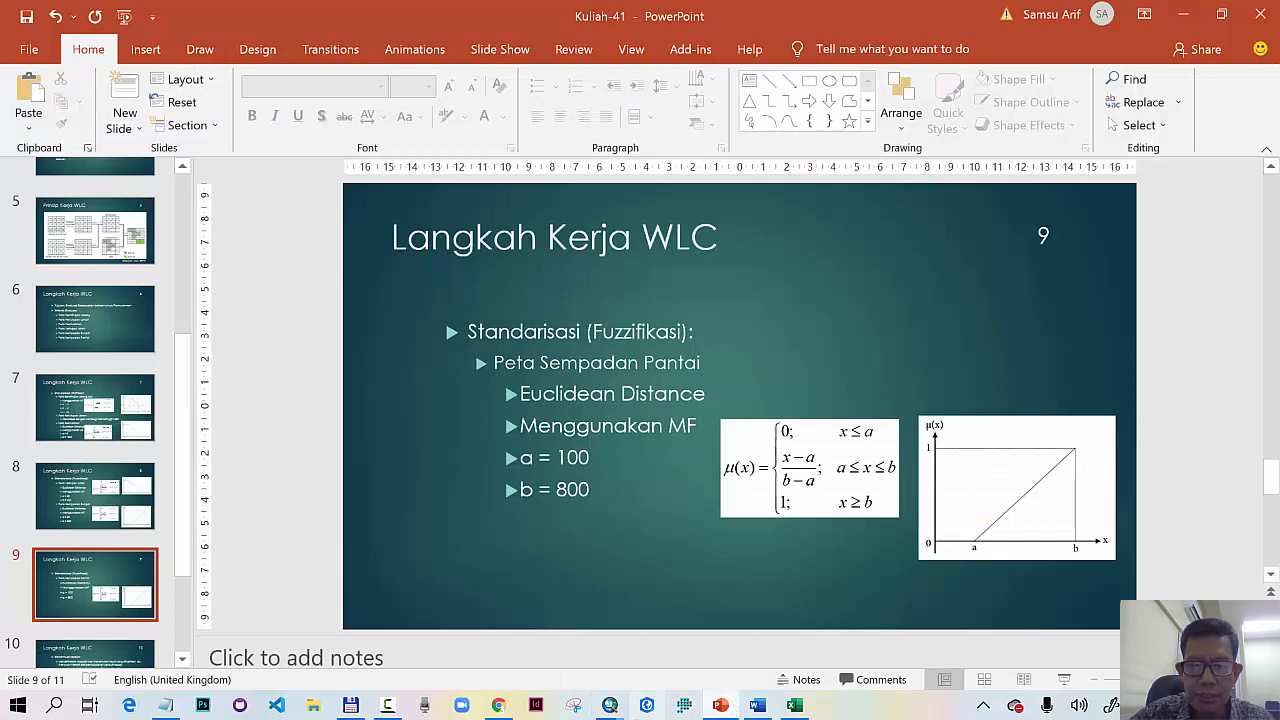
mouse_move(612, 706)
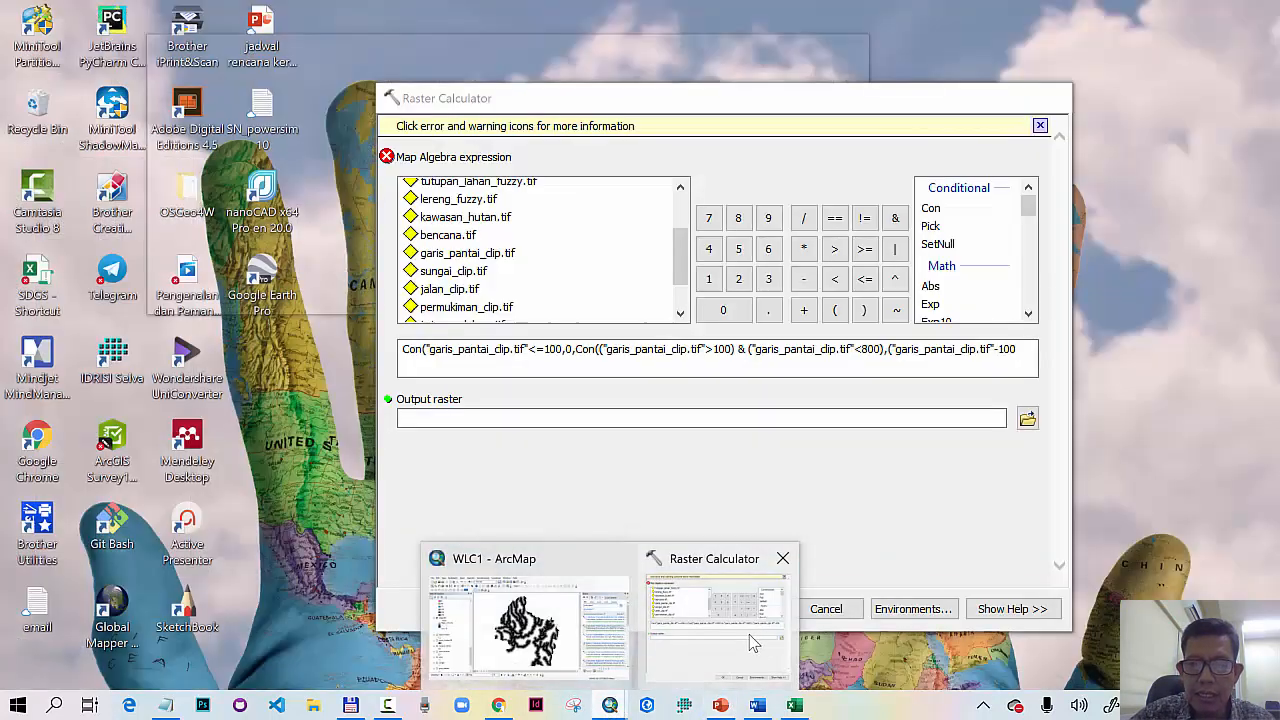
click(759, 645)
text()/()
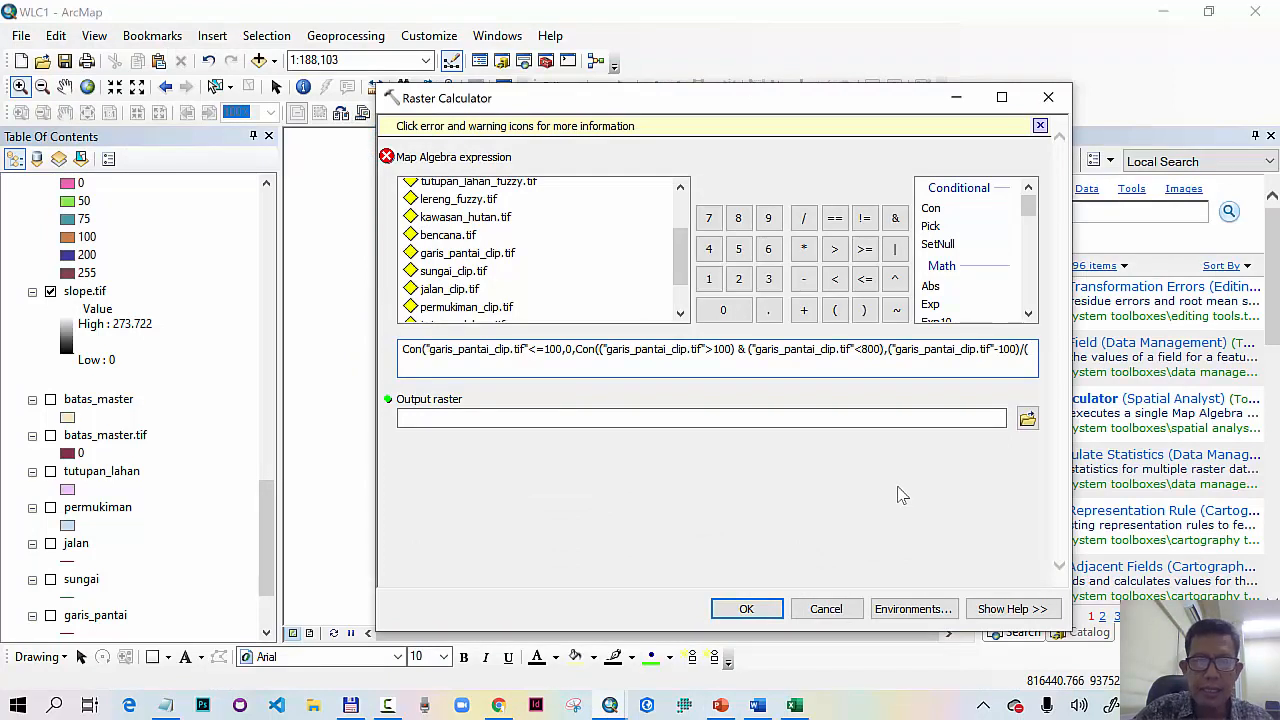
text(800)
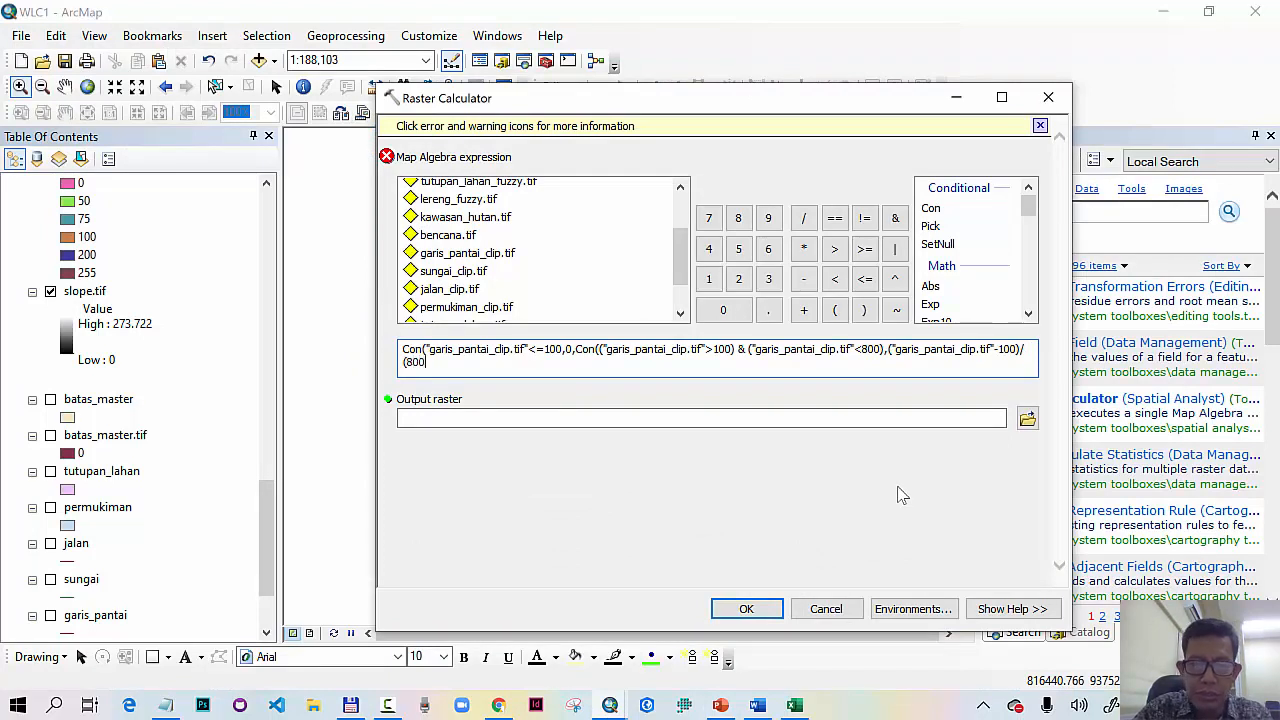
text(-100)
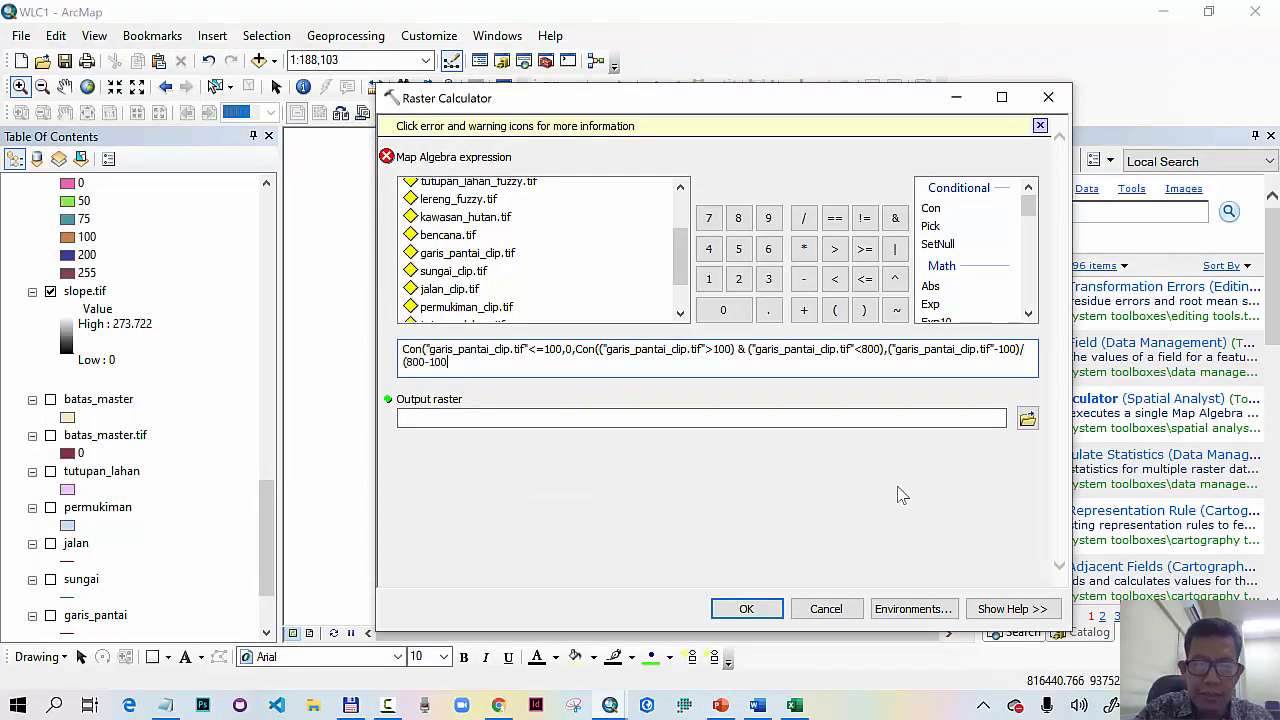
text())
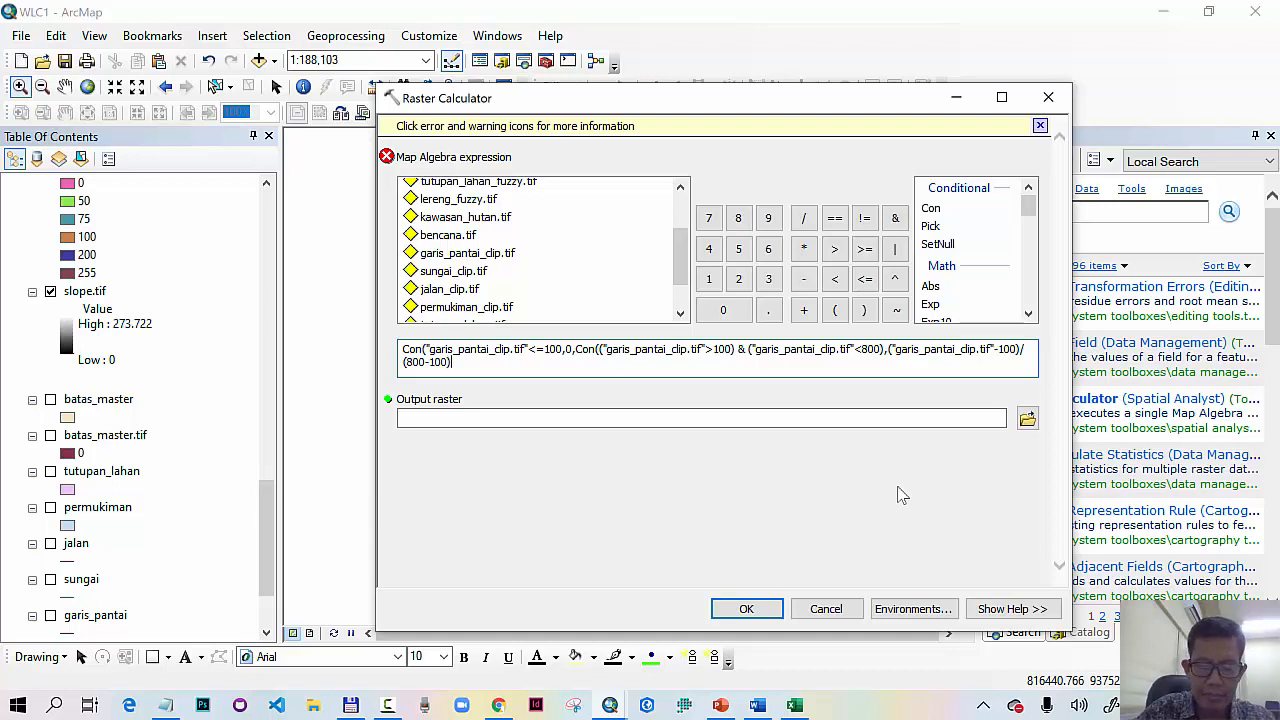
Step: Complete the coastline expression with Con("garis_pantai_clip.tif">800,1,1000))) and change the middle condition's upper limit to <=800
text(,Con)
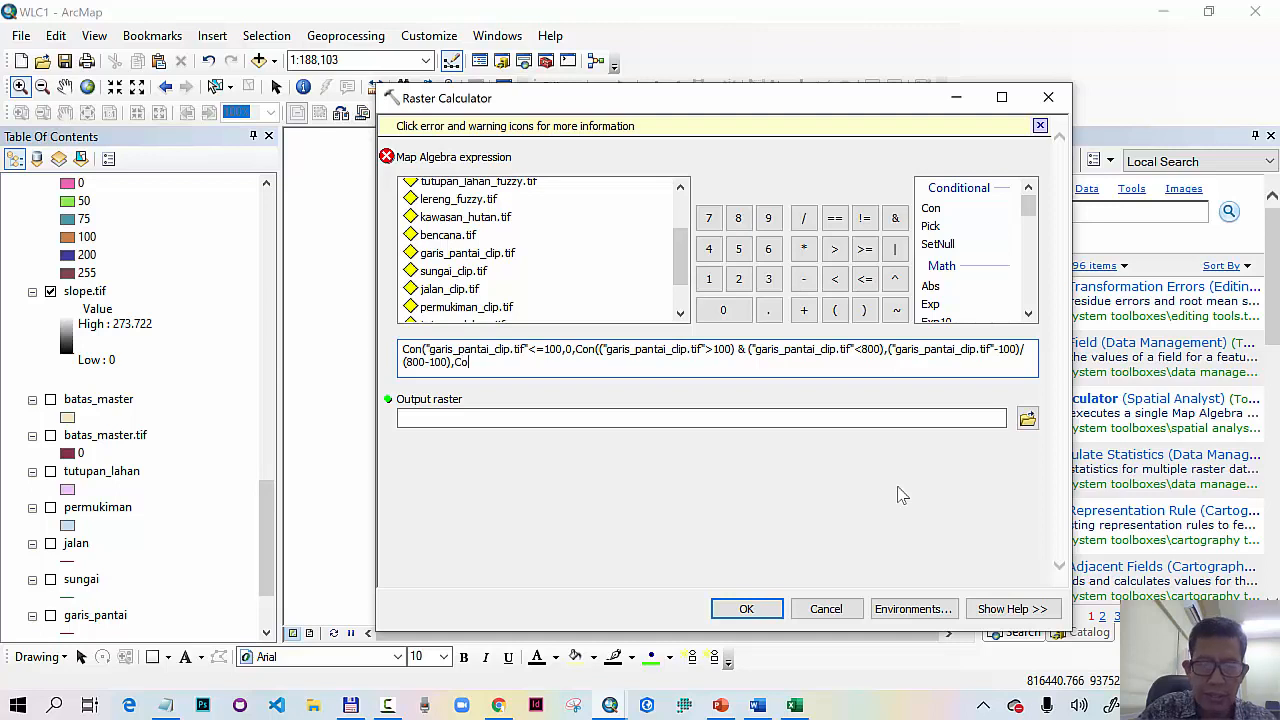
text(()
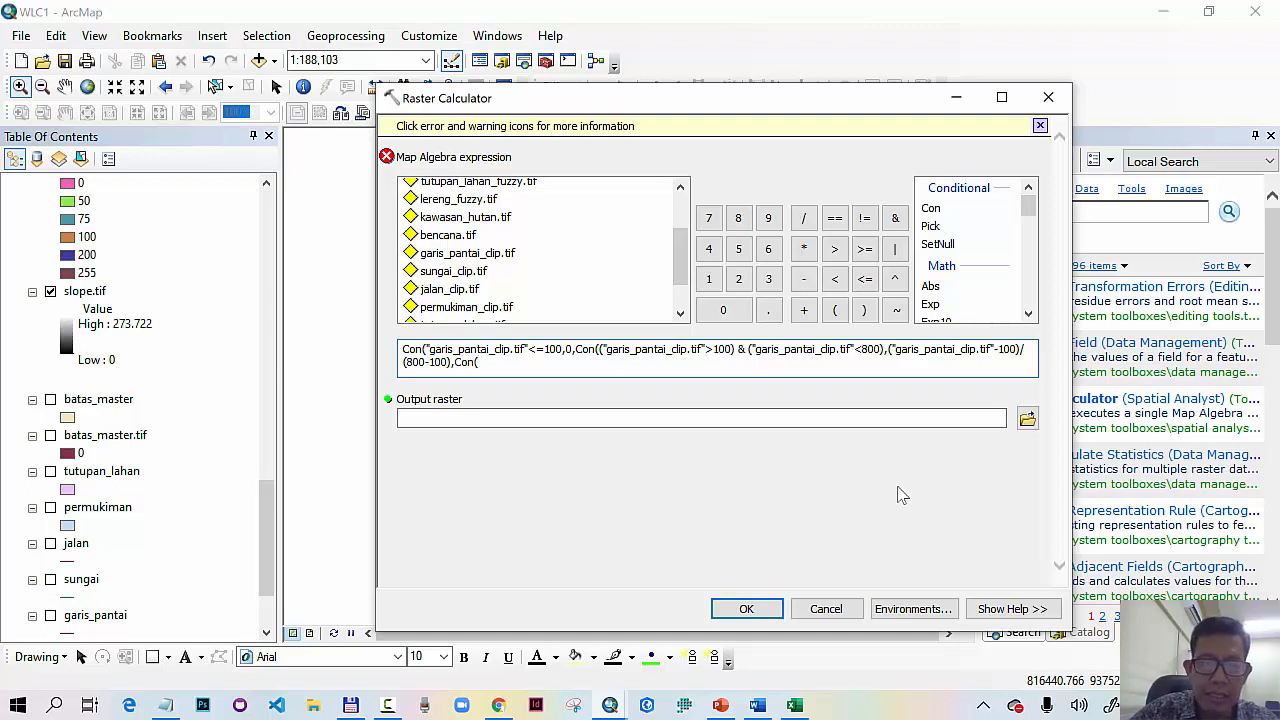
double_click(509, 256)
text(>)
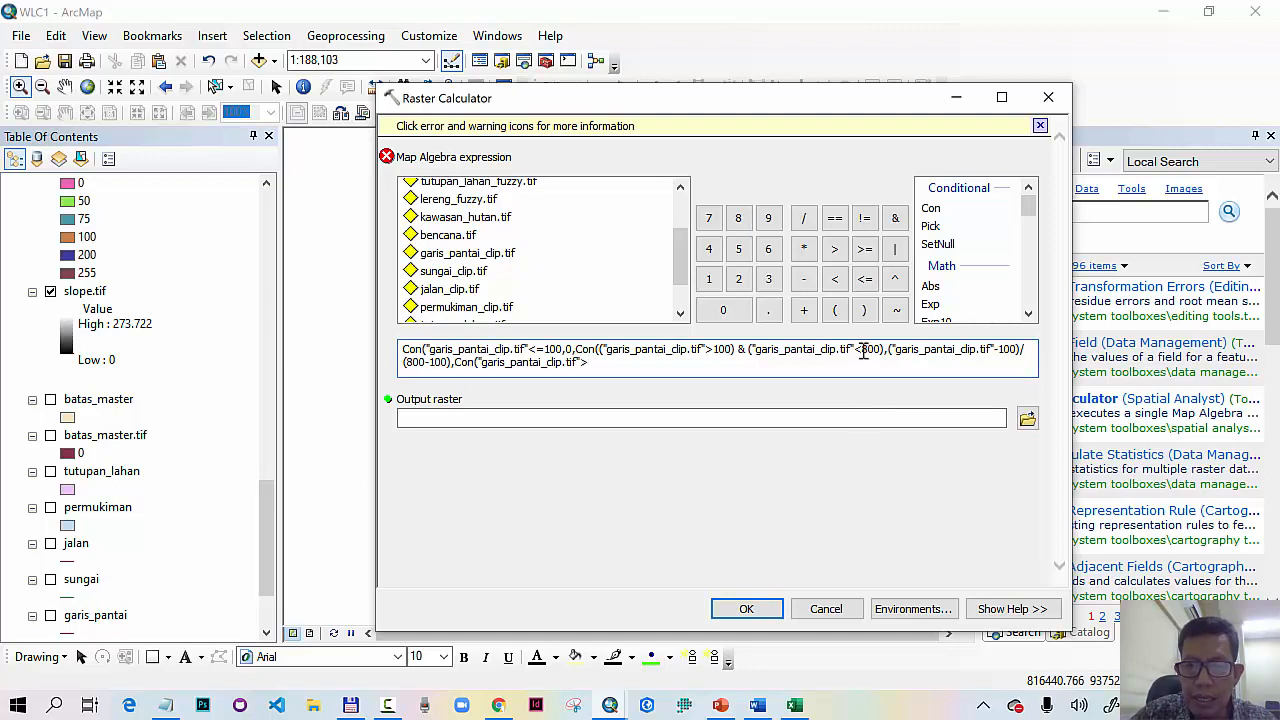
text(=)
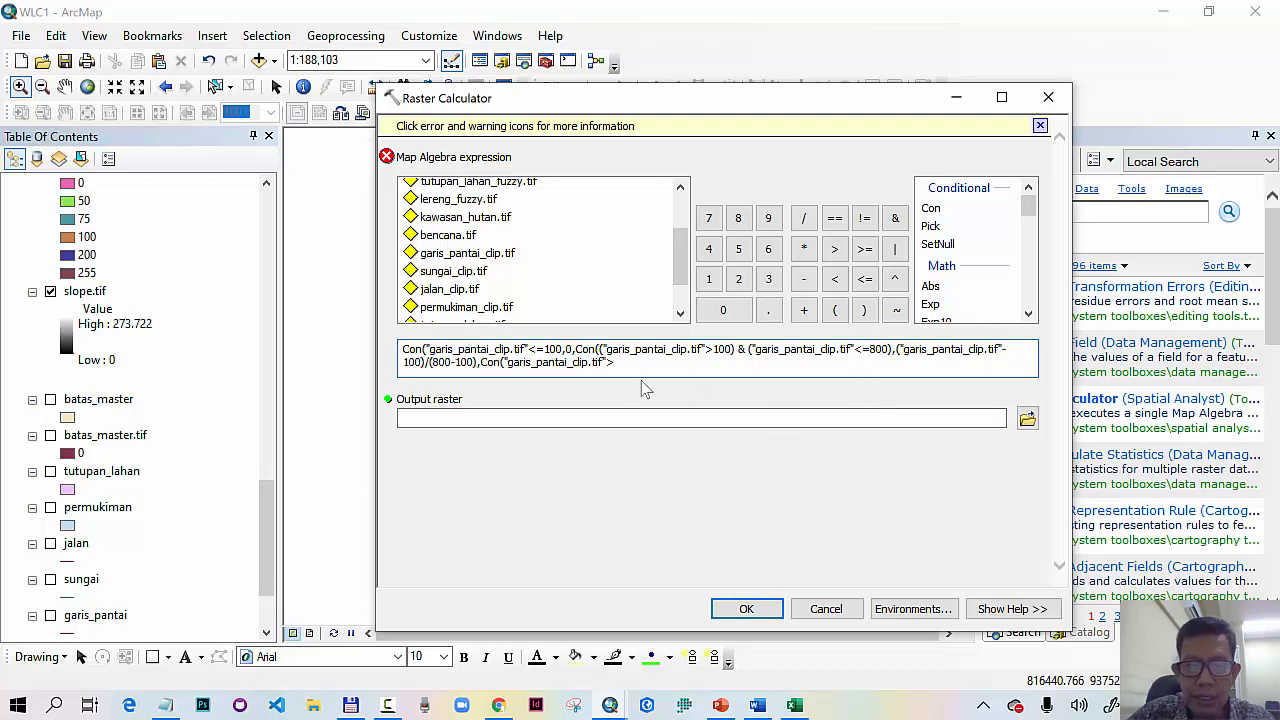
text(800,1,1000)))
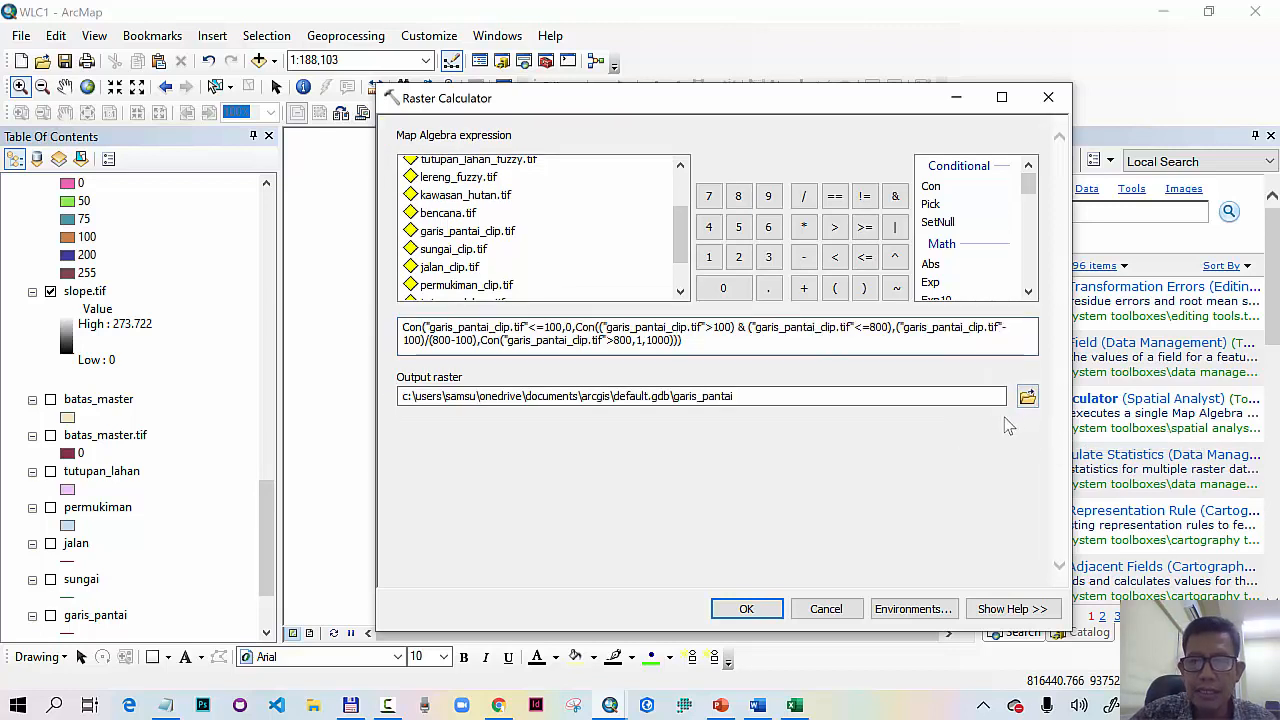
Step: Save the output raster as garis_pantai_fuzzy.tif in the fuzzifikasi folder and run the coastline calculation
click(1027, 398)
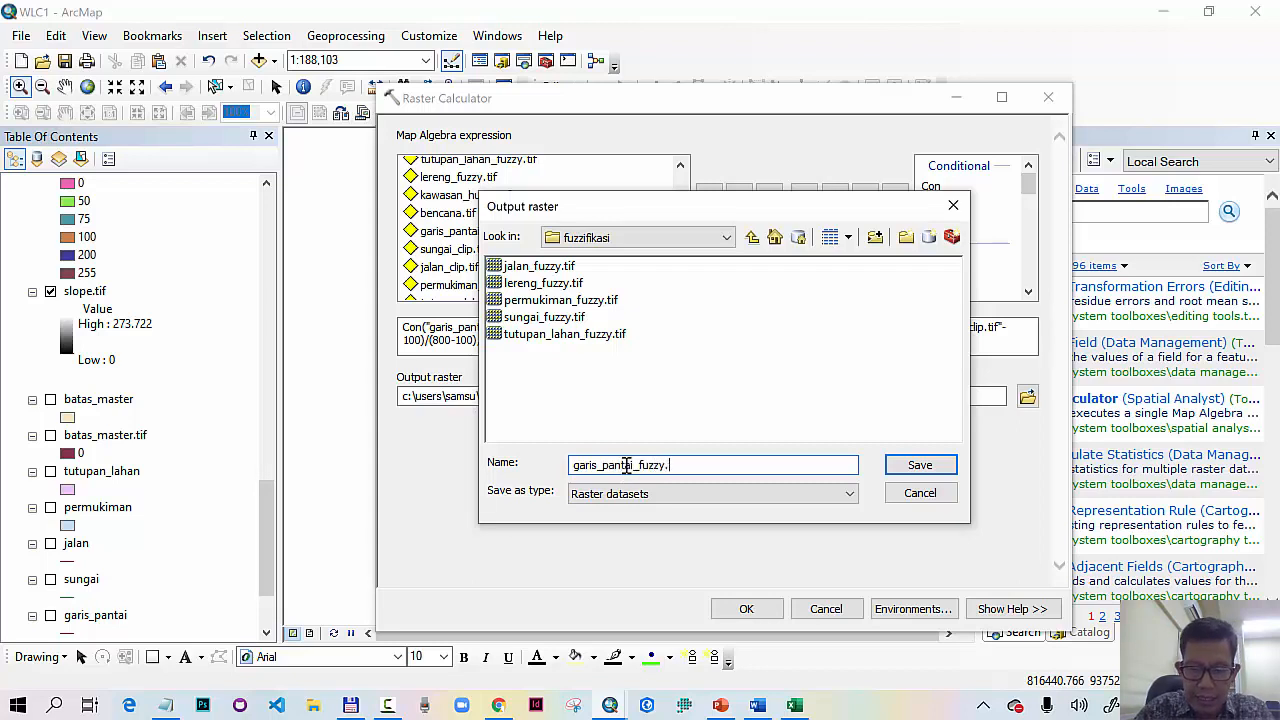
click(906, 464)
click(764, 609)
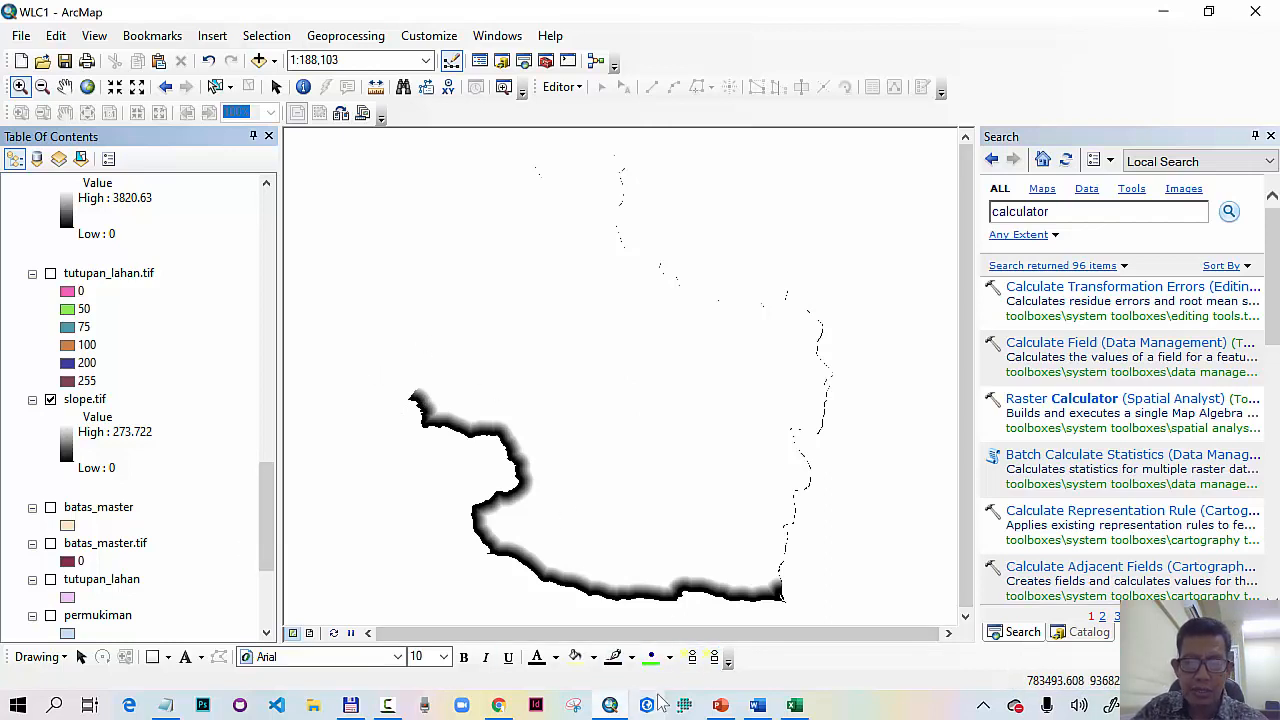
Step: Switch to PowerPoint and consult slide 10 on determining the weights (Penentuan Bobot)
click(720, 705)
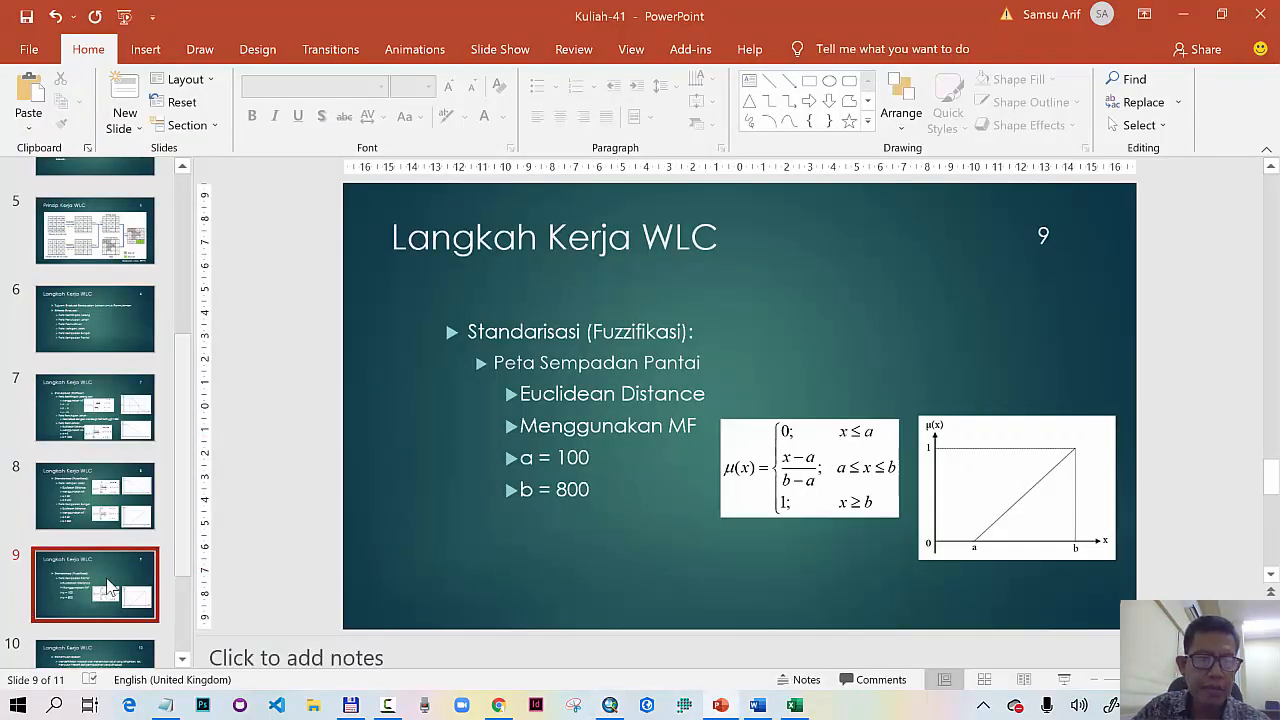
scroll(108, 570, down, 3)
click(107, 530)
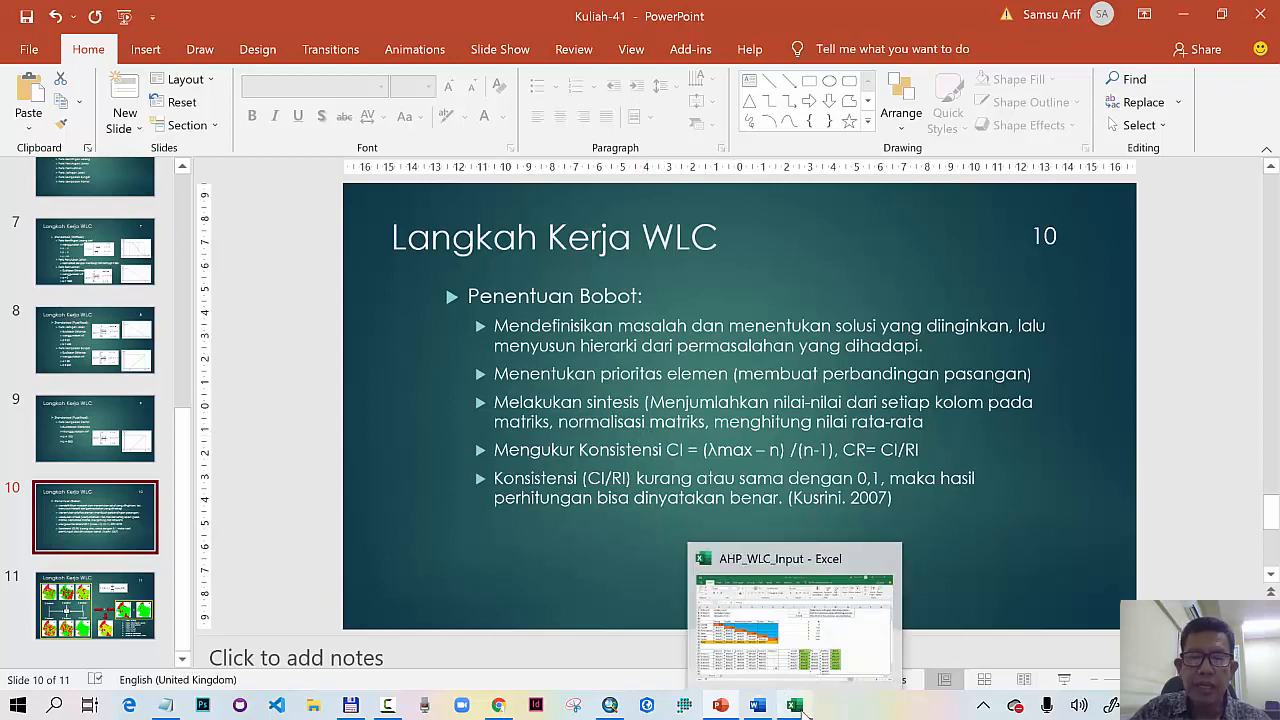
Step: Switch to the AHP_WLC_Input workbook in Excel and examine its criteria list, importance scale, comparison matrix and weight tables
click(799, 708)
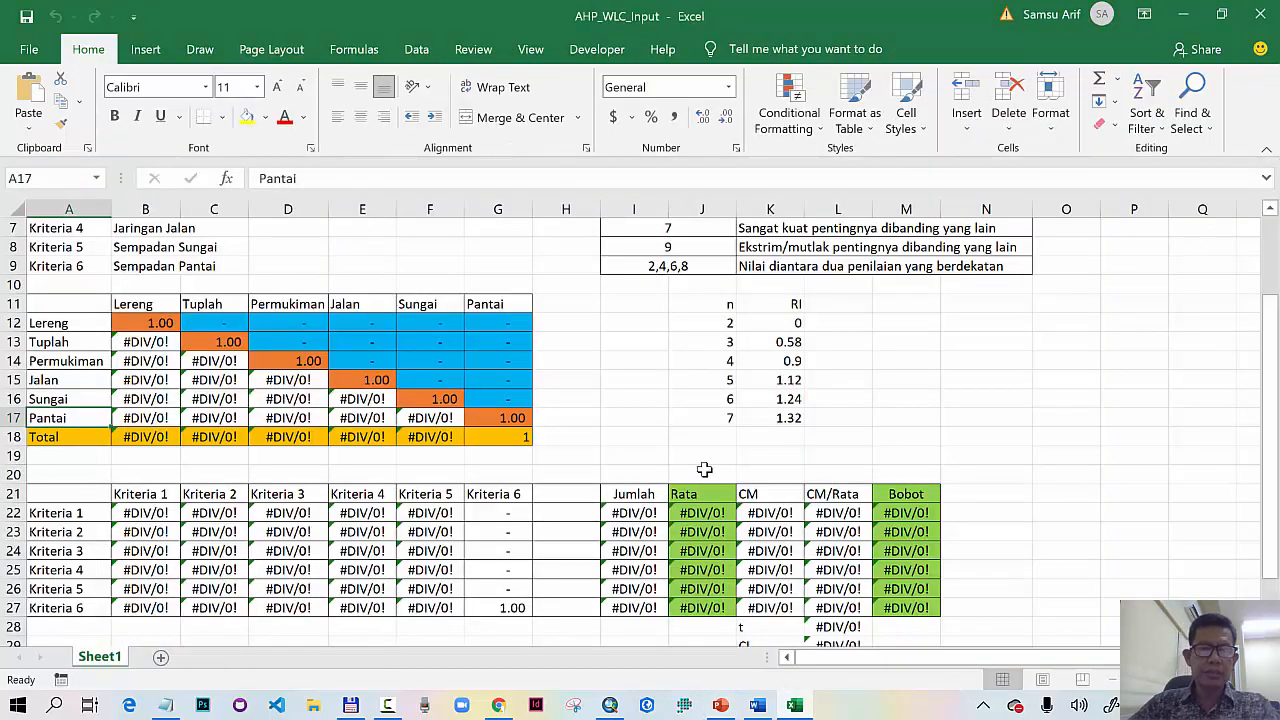
scroll(704, 469, up, 2)
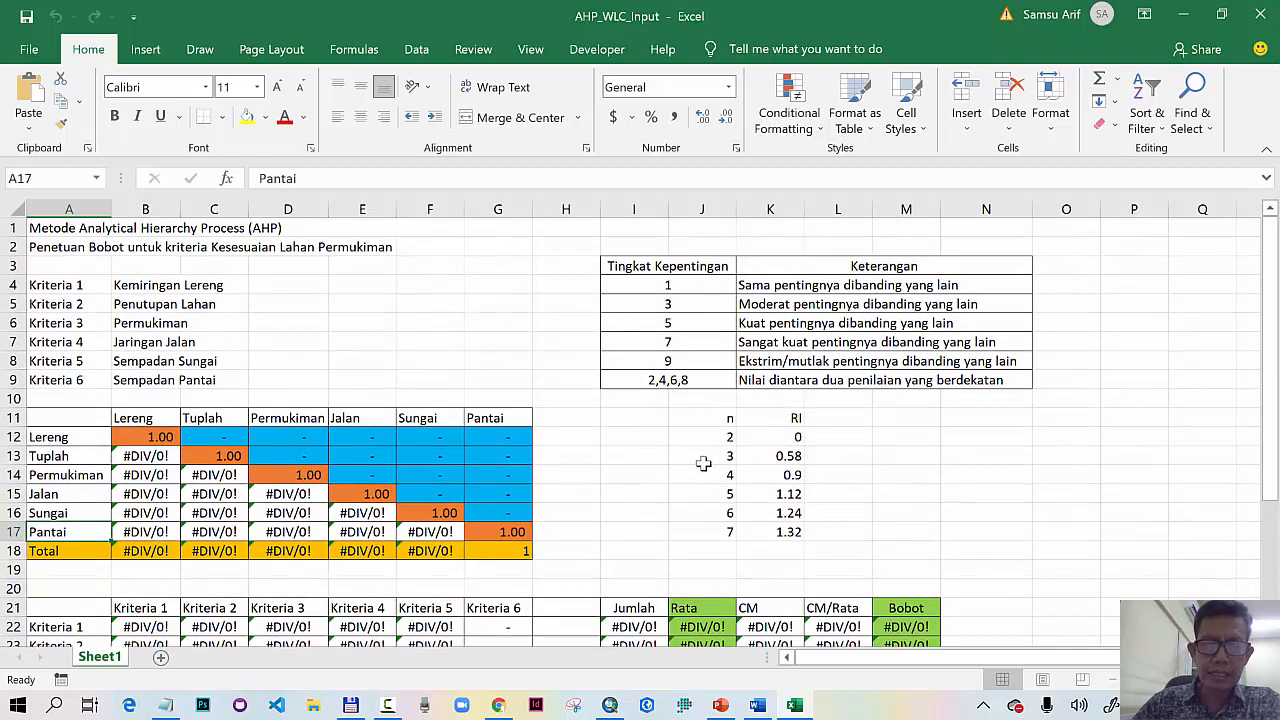
scroll(704, 463, down, 3)
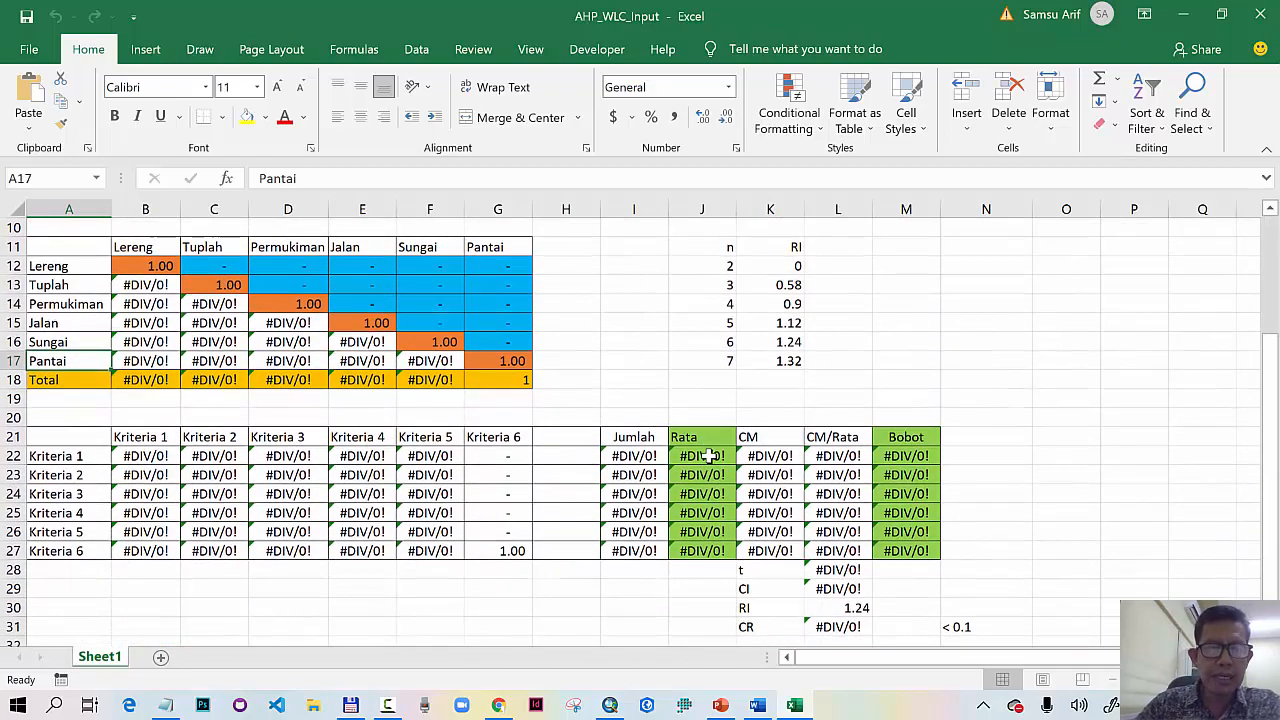
scroll(708, 456, up, 1)
scroll(708, 456, up, 1)
scroll(708, 456, up, 1)
scroll(708, 456, down, 1)
scroll(708, 456, down, 1)
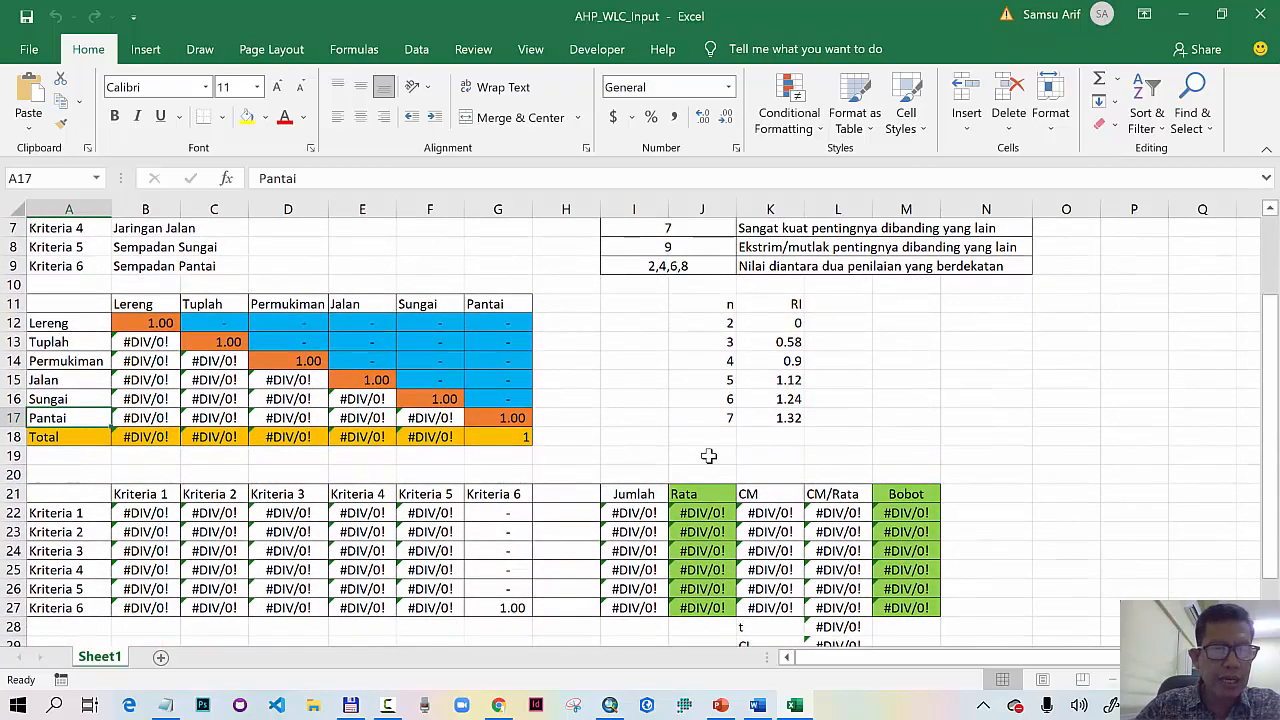
scroll(708, 456, up, 1)
scroll(708, 456, up, 1)
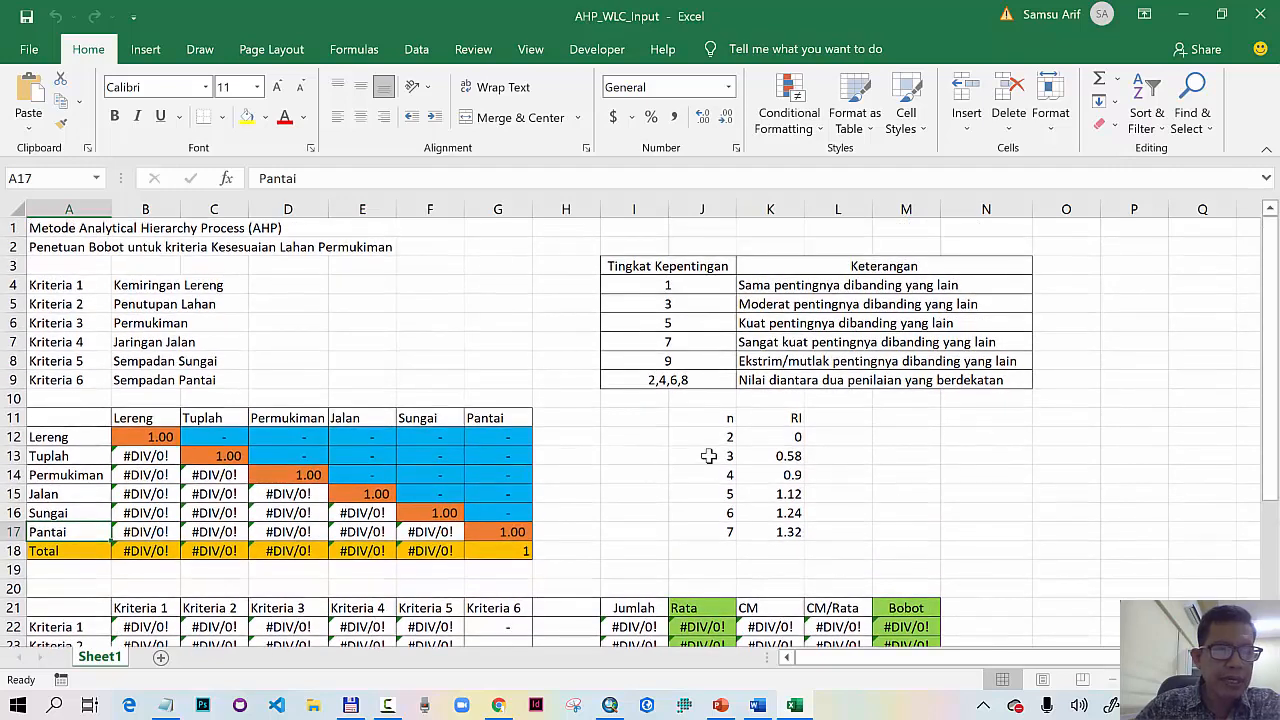
Step: Go through the six criteria names in B4:B9, from Kemiringan Lereng to Sempadan Pantai
click(147, 286)
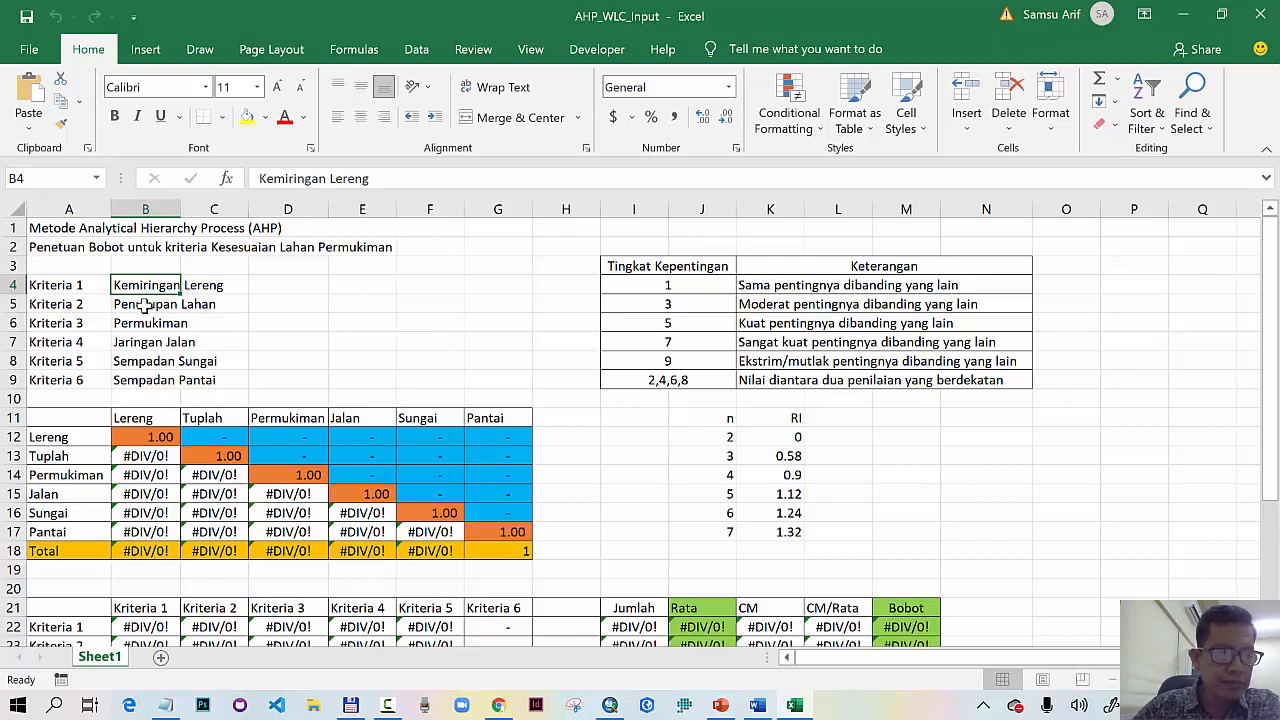
click(145, 304)
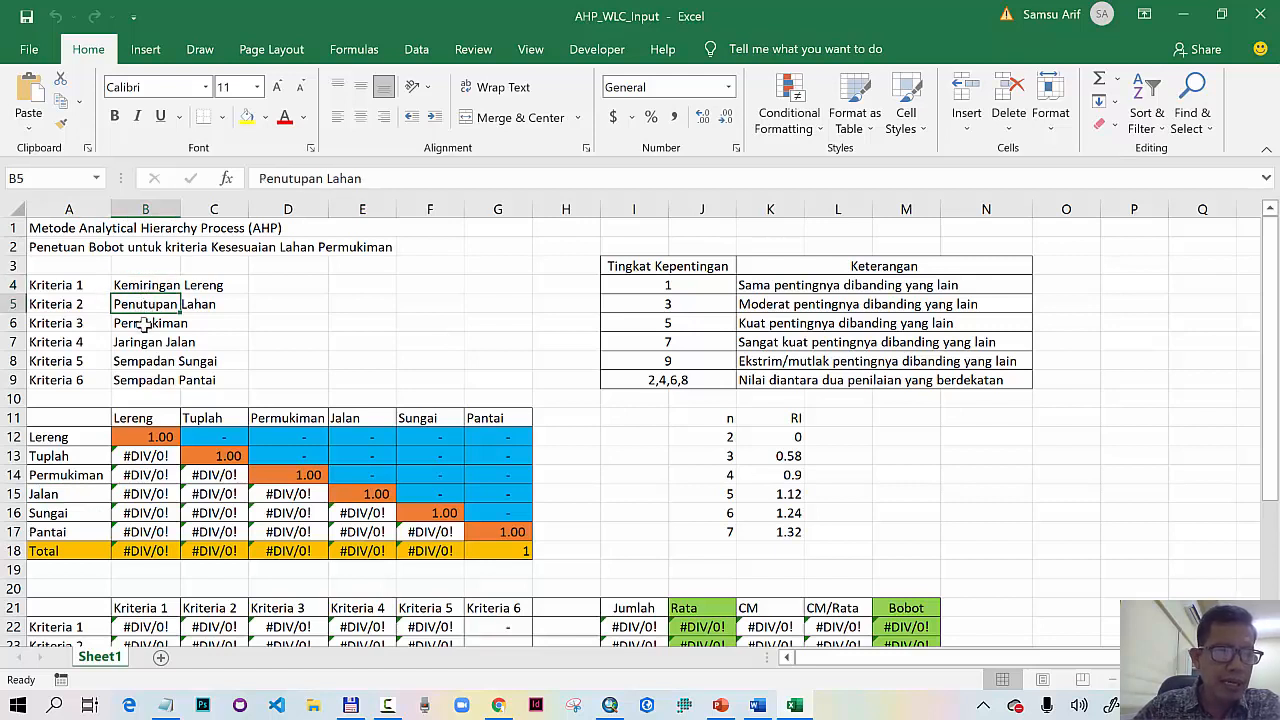
click(145, 324)
click(145, 342)
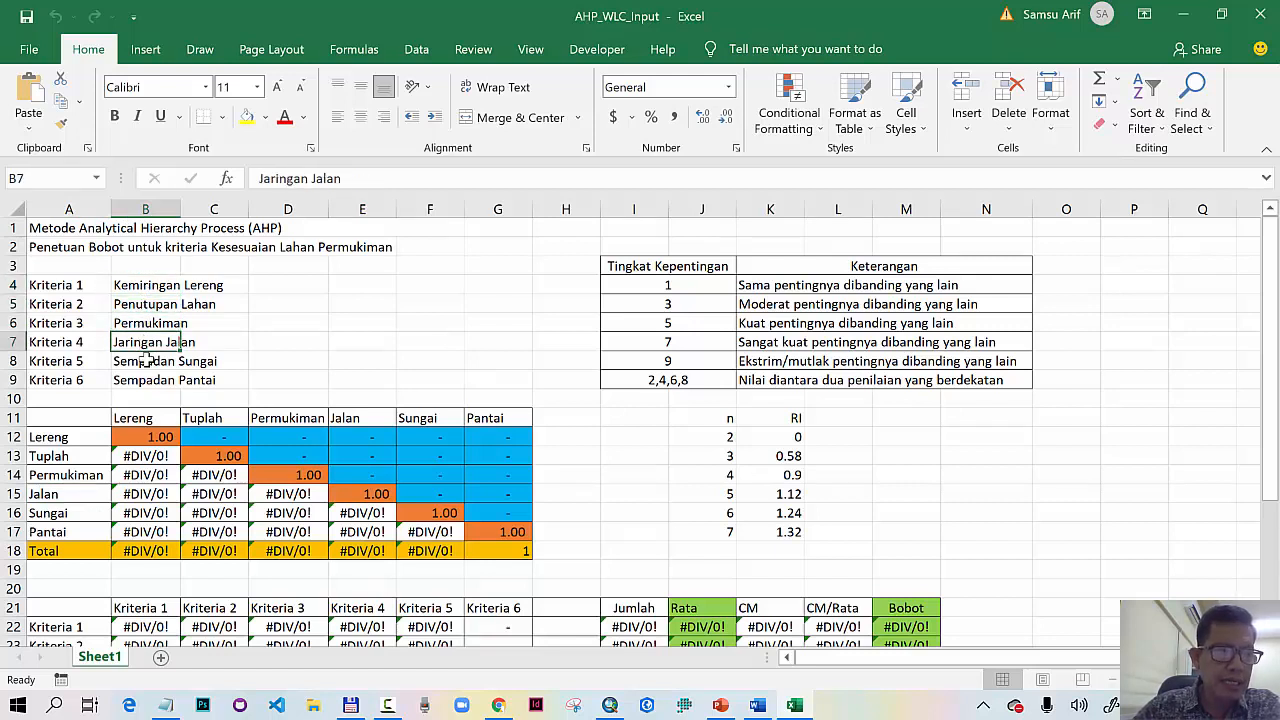
click(146, 362)
click(143, 377)
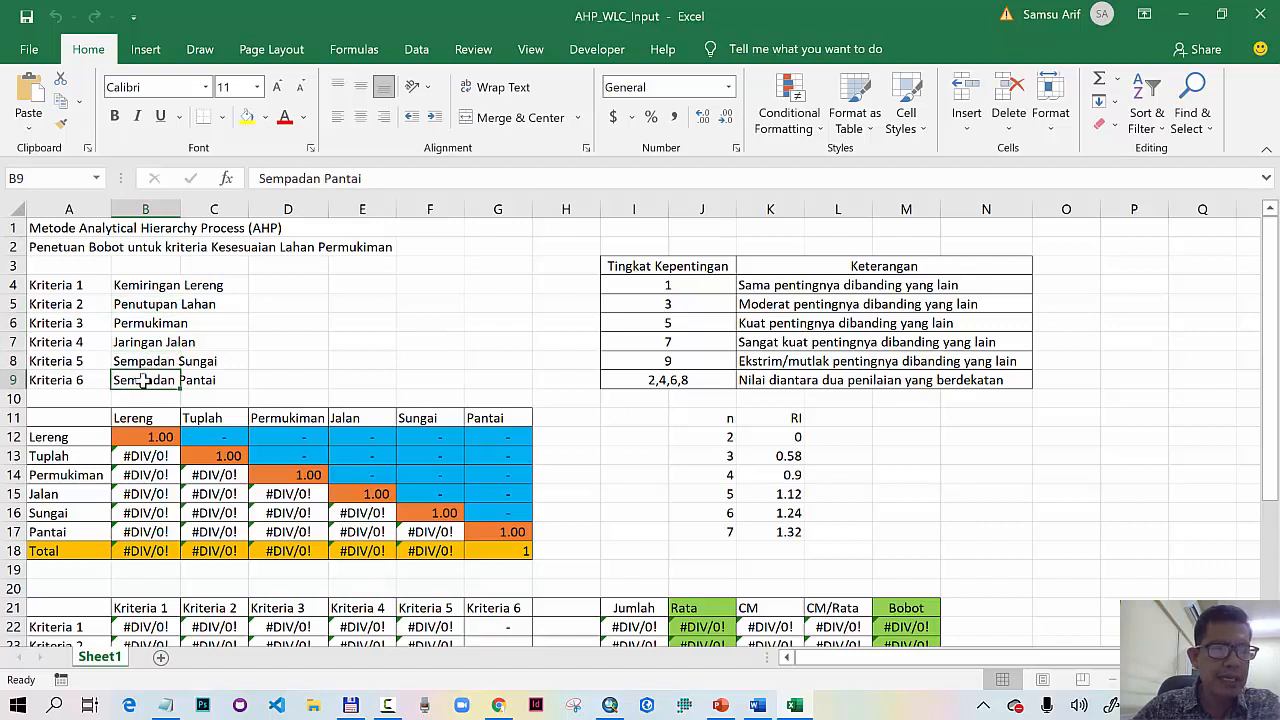
Step: Shorten the names of Kriteria 5 and Kriteria 6 to Sungai and Pantai by removing the word Sempadan
click(145, 362)
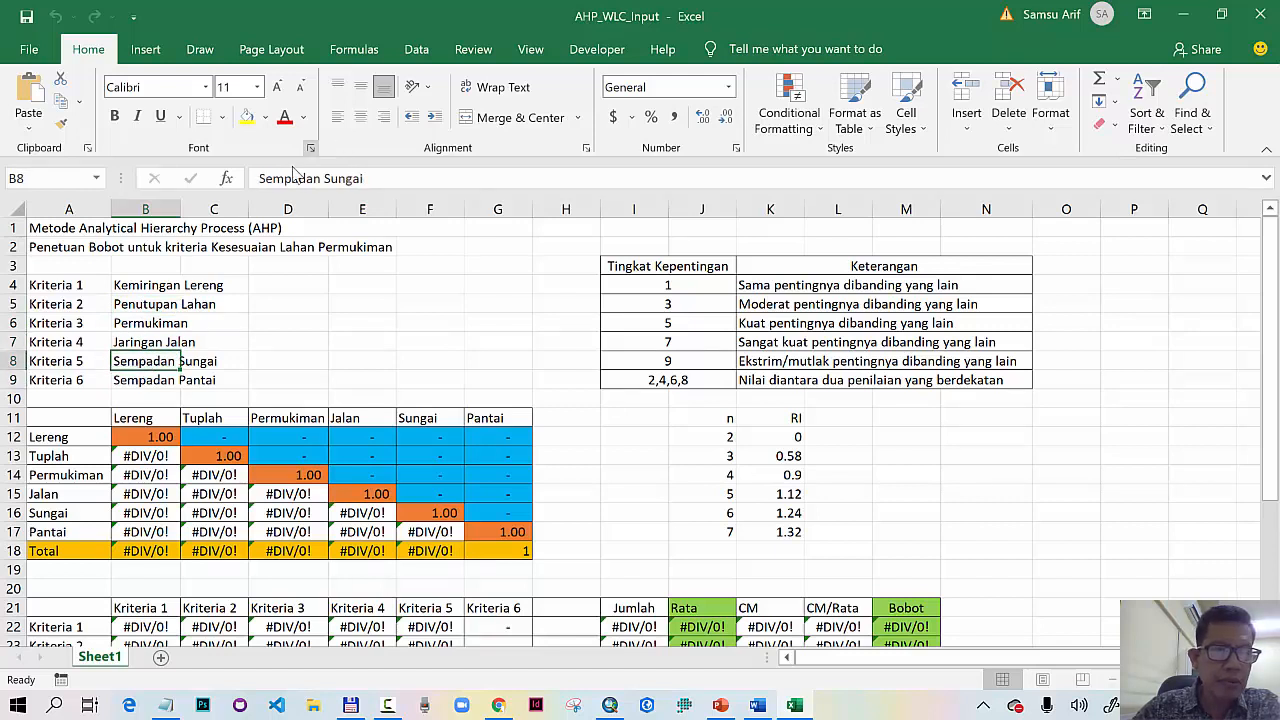
drag(258, 178, 325, 176)
key(Delete)
key(Return)
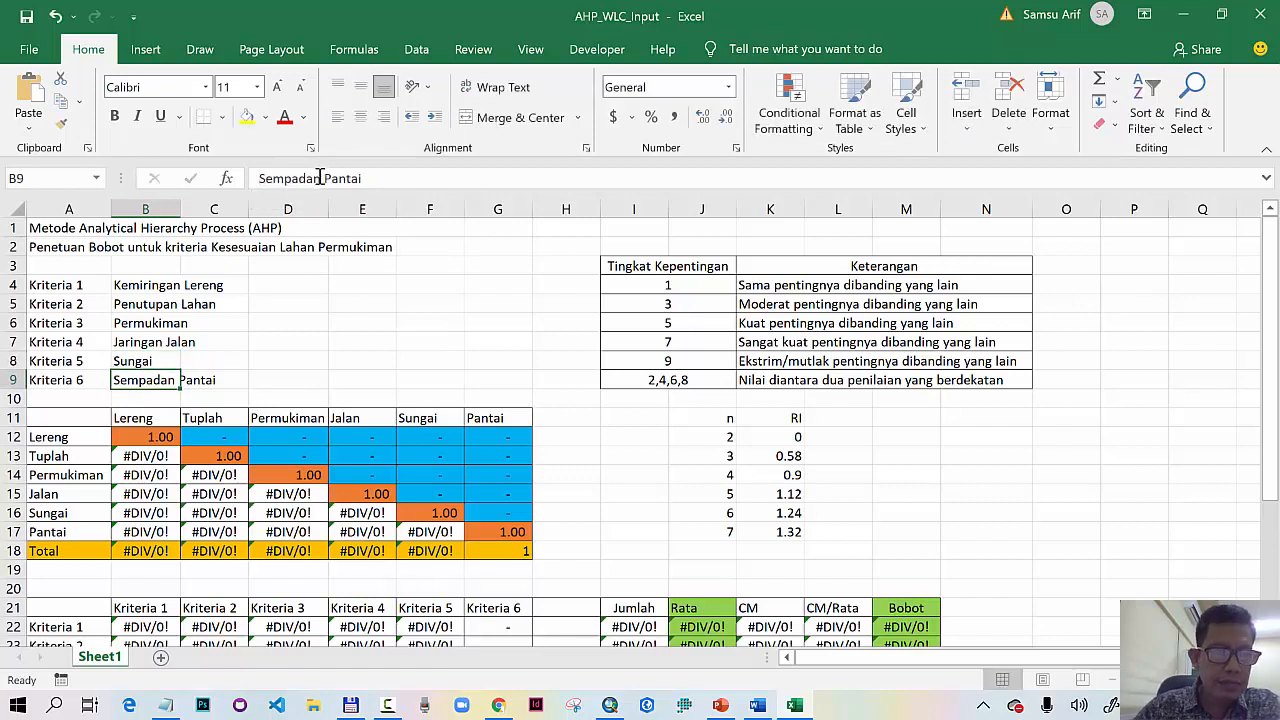
drag(258, 178, 322, 178)
key(Delete)
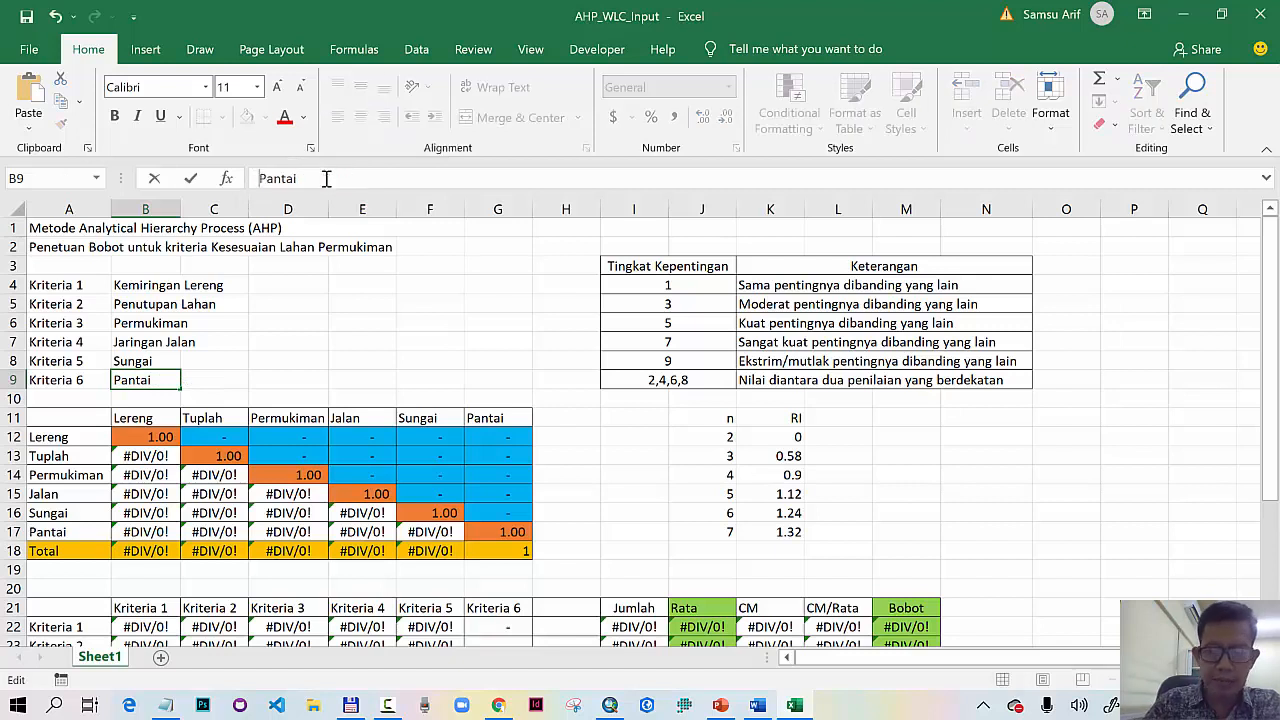
key(Return)
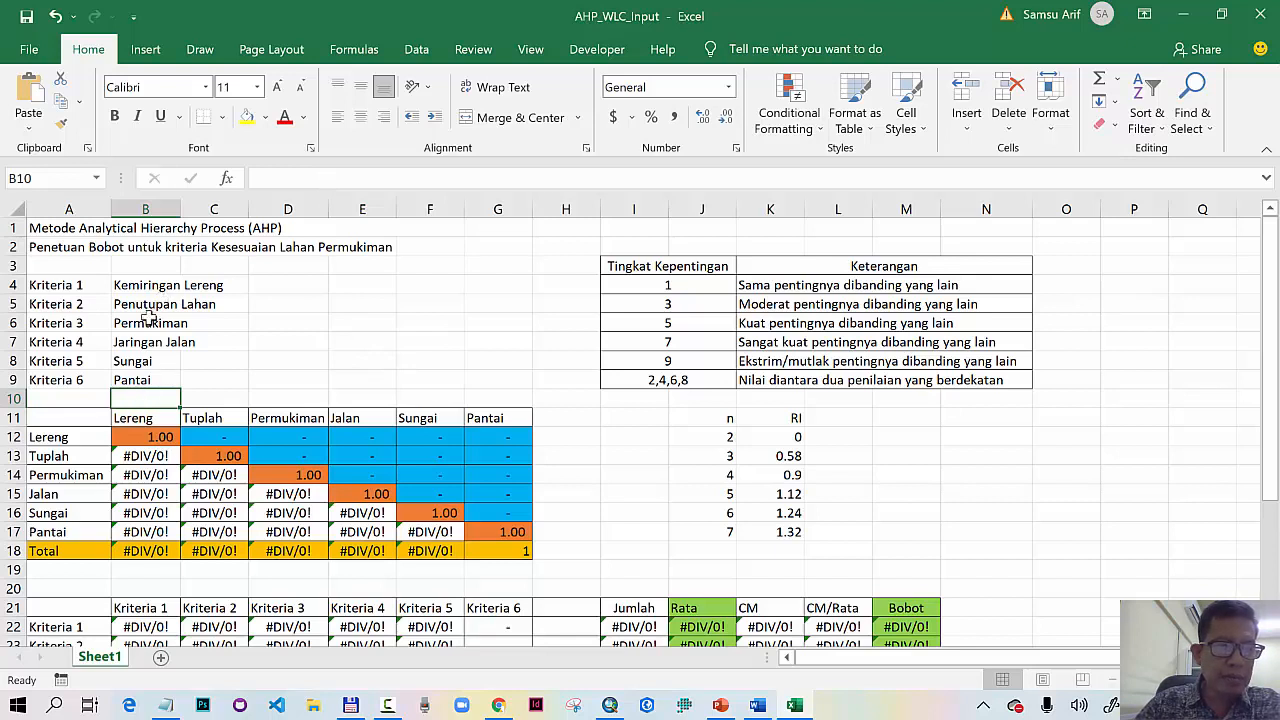
Step: Examine the pairwise comparison matrix's column and row headings and the diagonal cell comparing Lereng with itself
drag(121, 418, 440, 512)
drag(145, 418, 480, 420)
drag(68, 438, 55, 530)
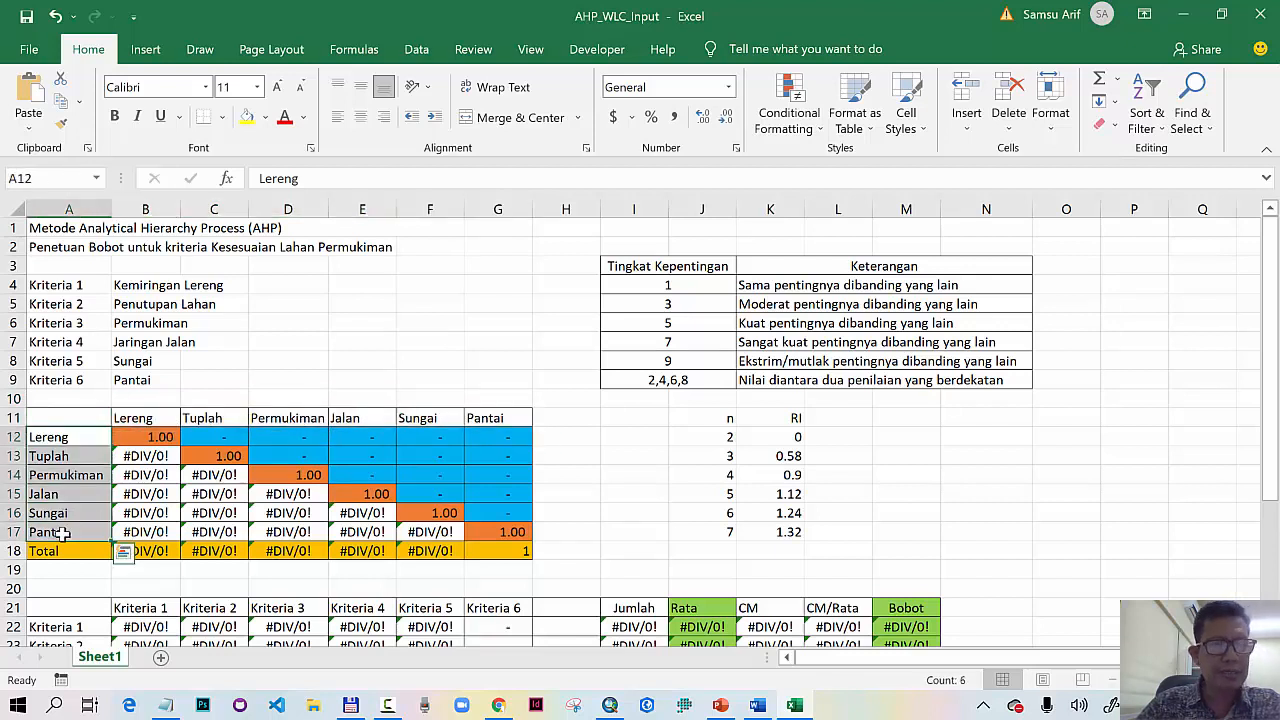
click(72, 440)
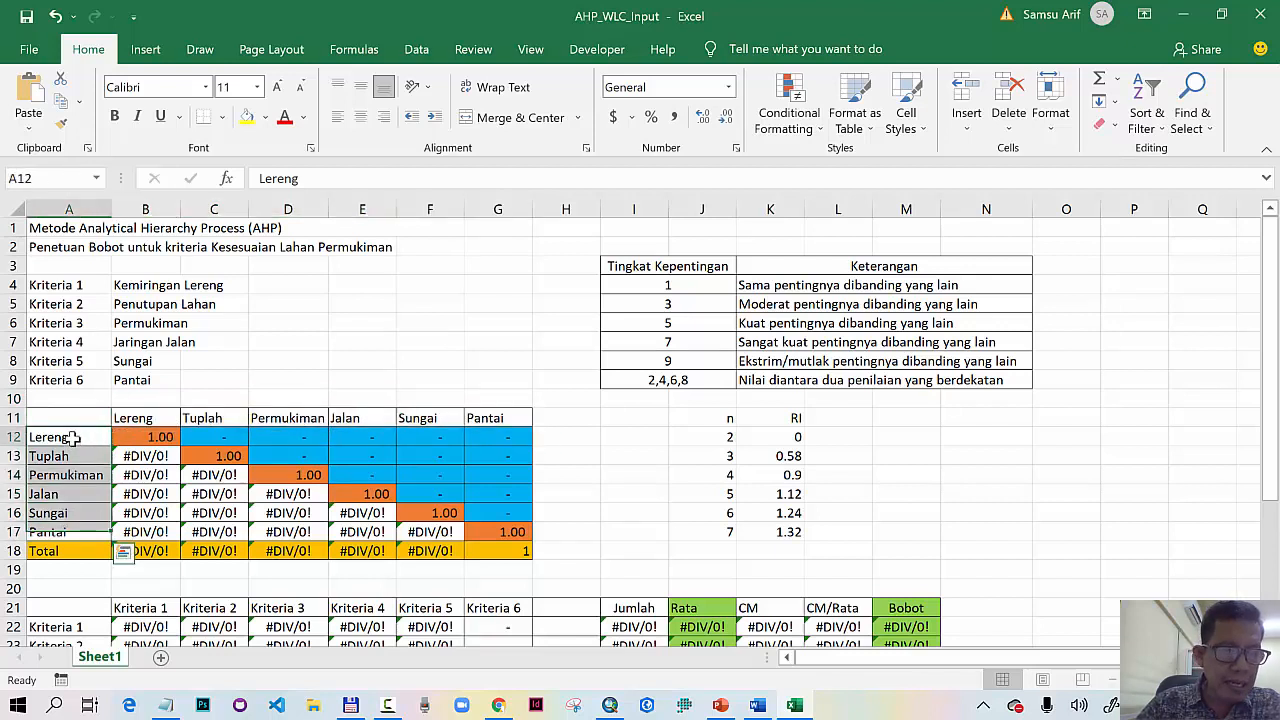
click(152, 420)
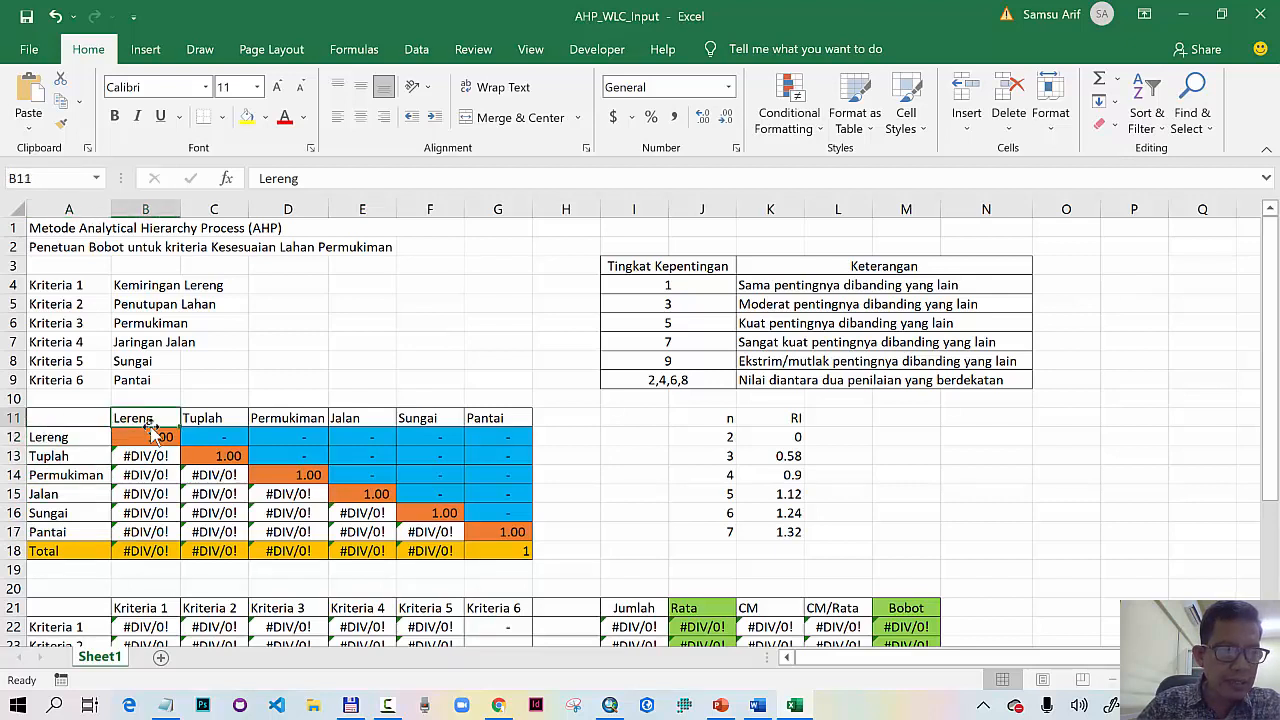
click(152, 438)
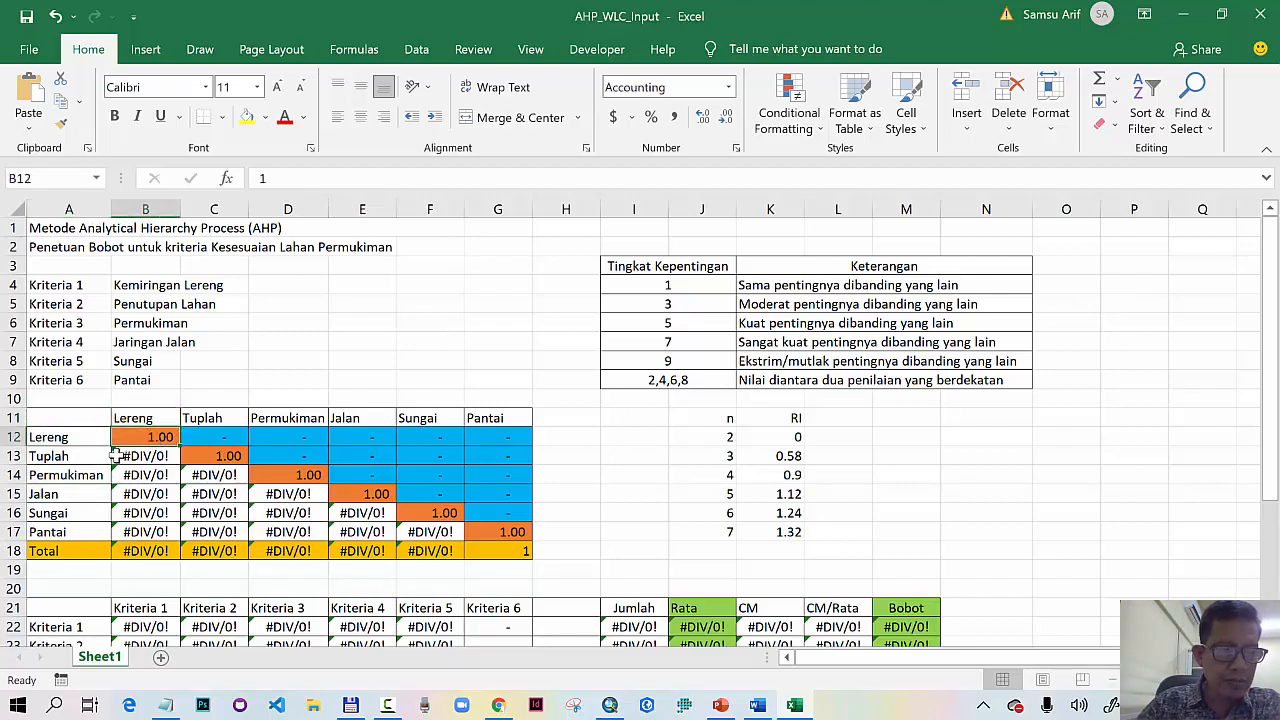
Step: Go through the remaining diagonal cells of the comparison matrix, from Tuplah to Pantai, where each criterion is compared with itself
click(203, 455)
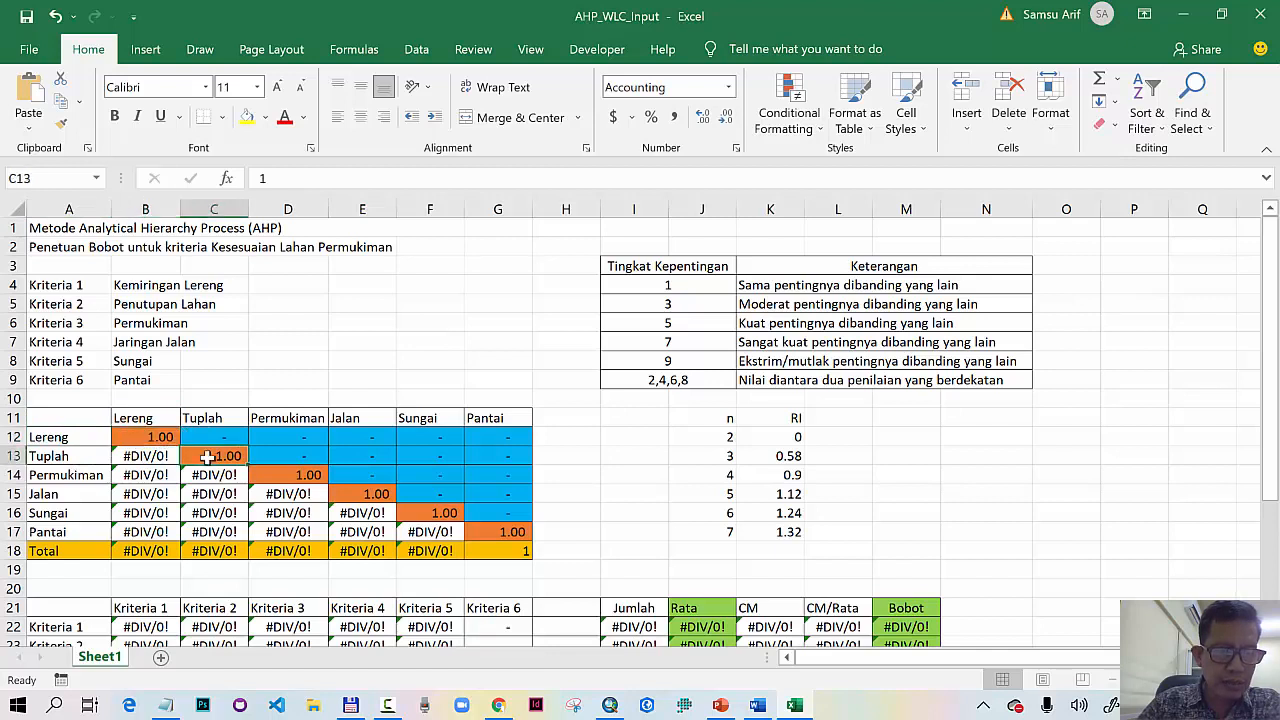
click(291, 478)
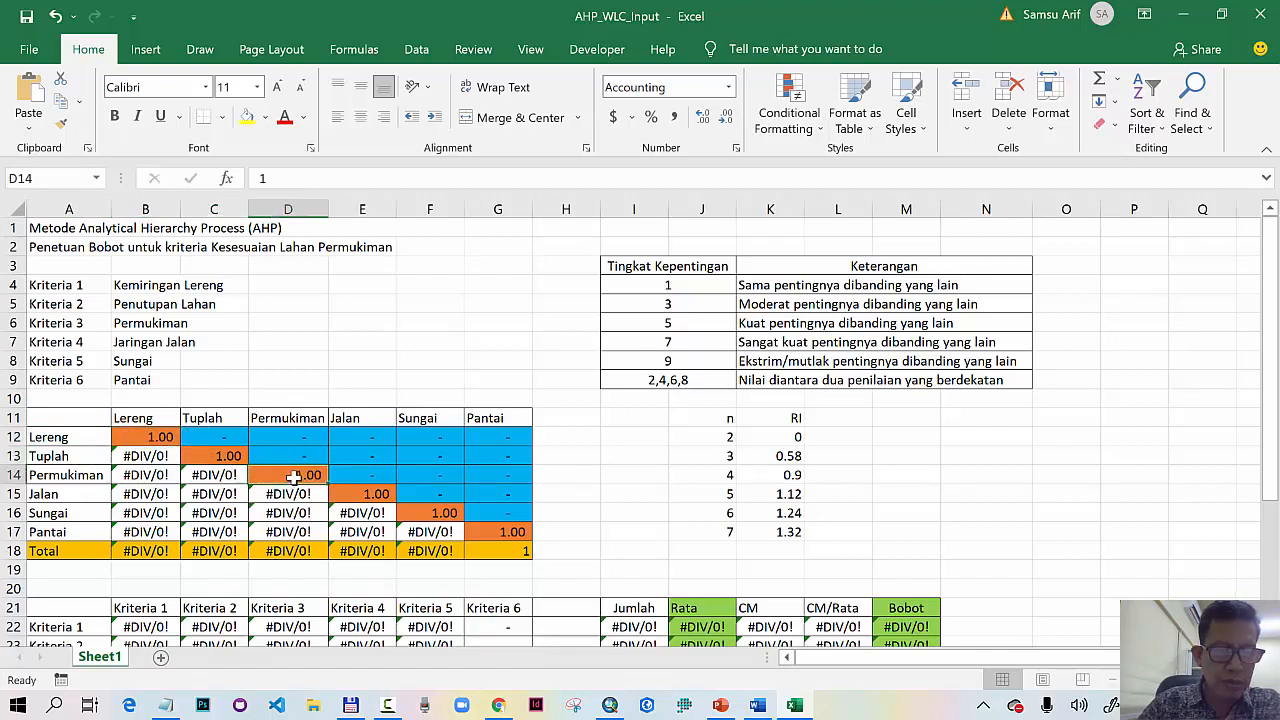
click(367, 495)
click(424, 512)
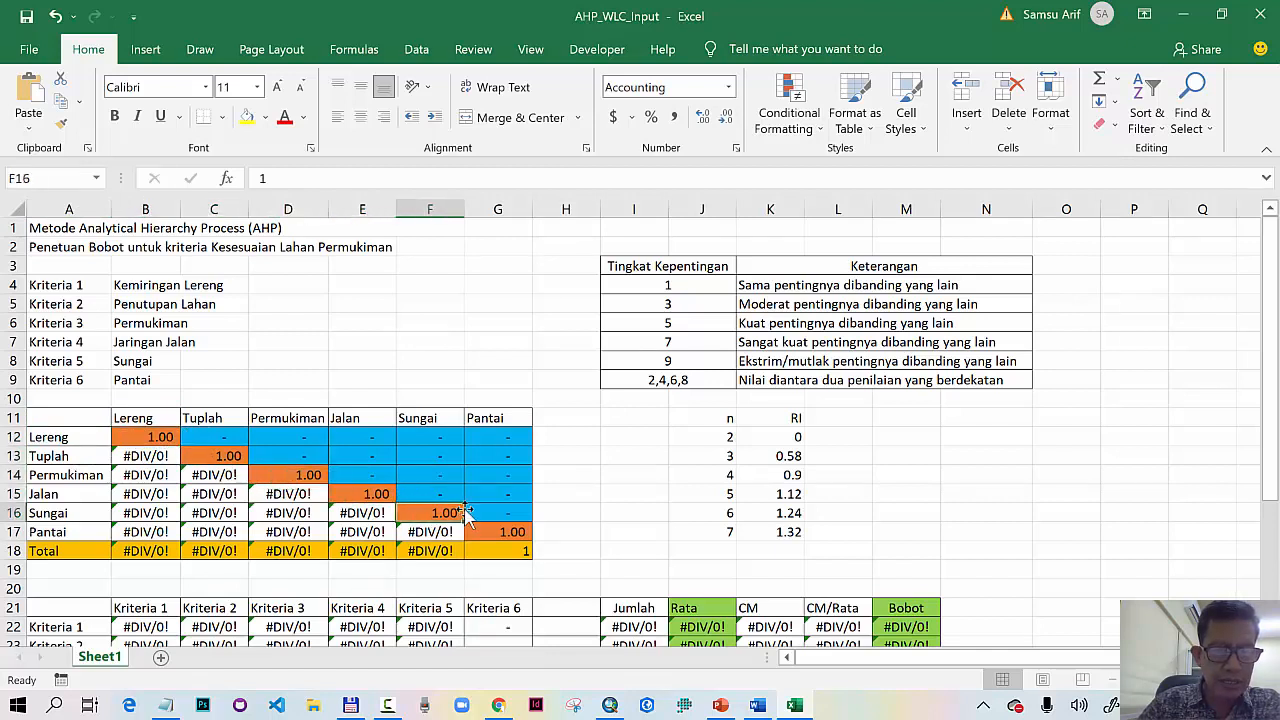
click(505, 533)
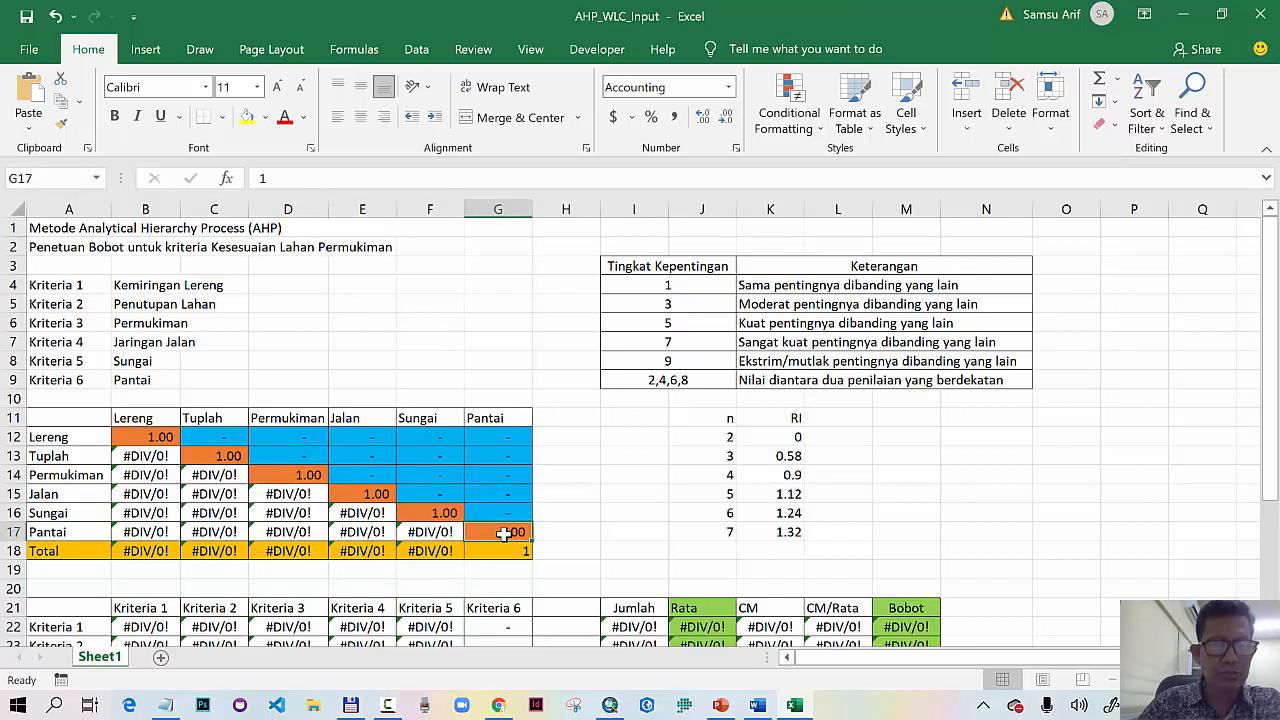
Step: Rate Lereng against Tuplah as 3 in C12 and check the reciprocal formula in B13
click(226, 437)
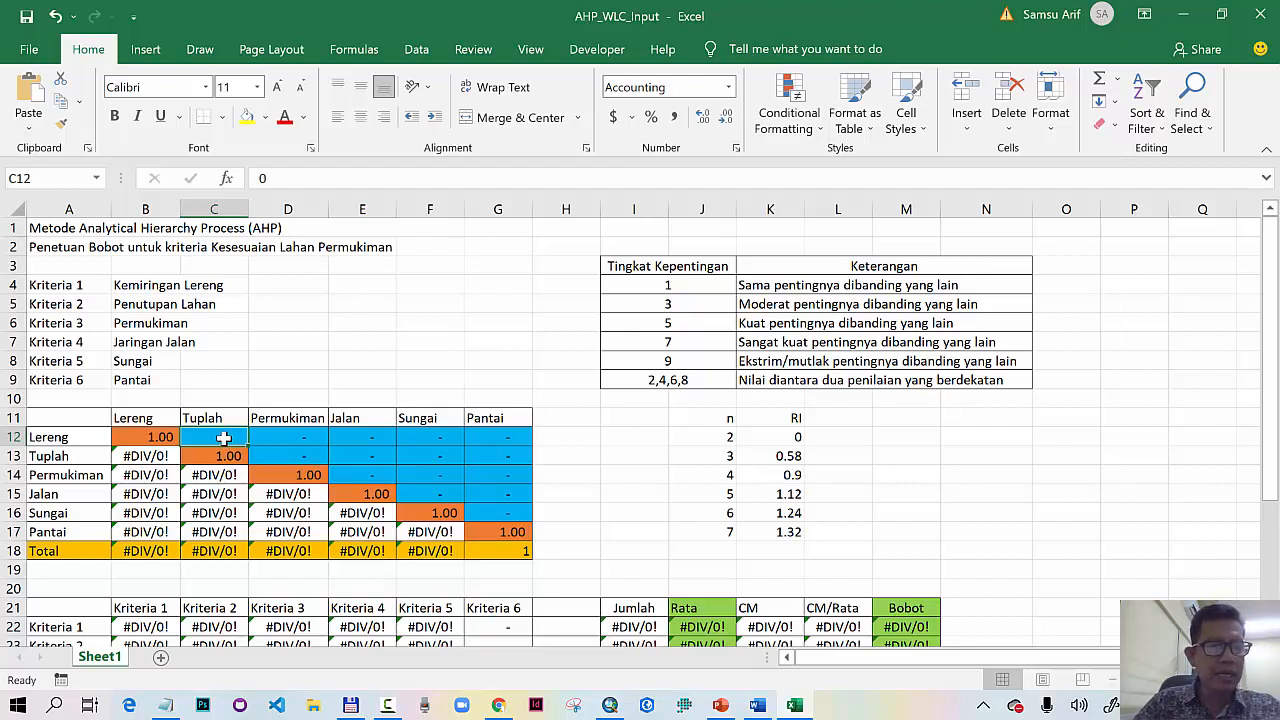
text(3)
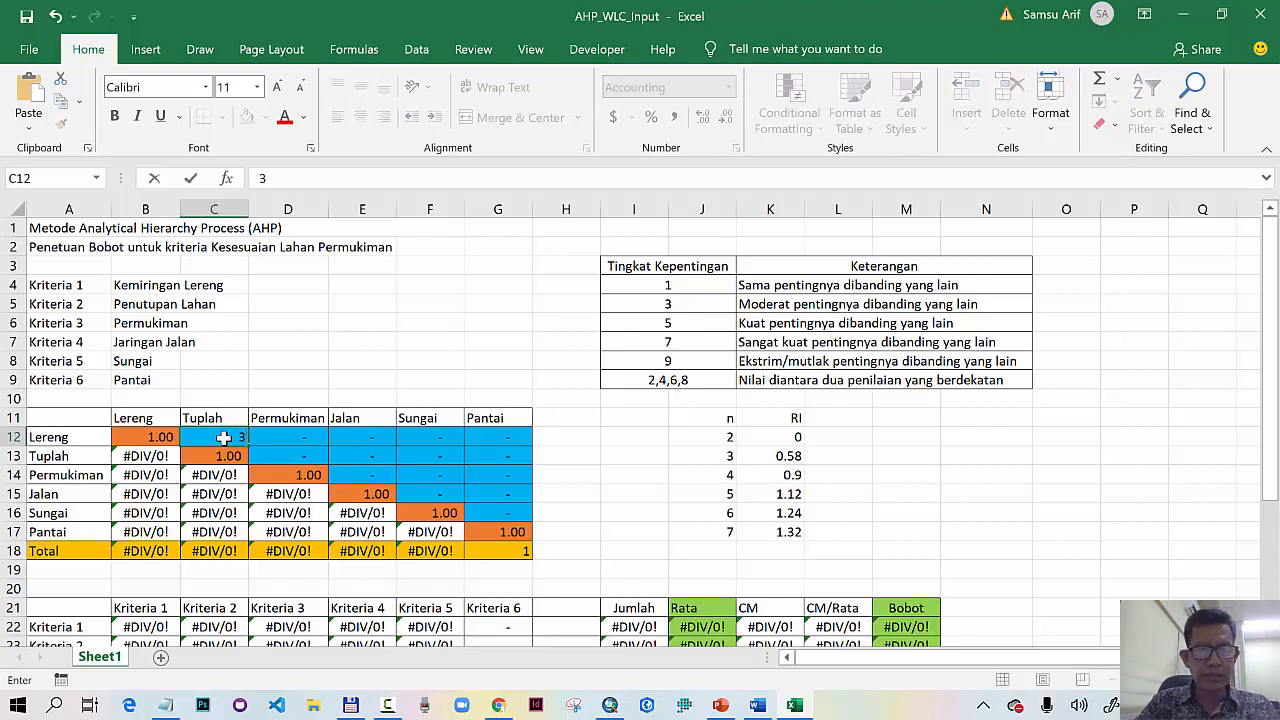
key(Return)
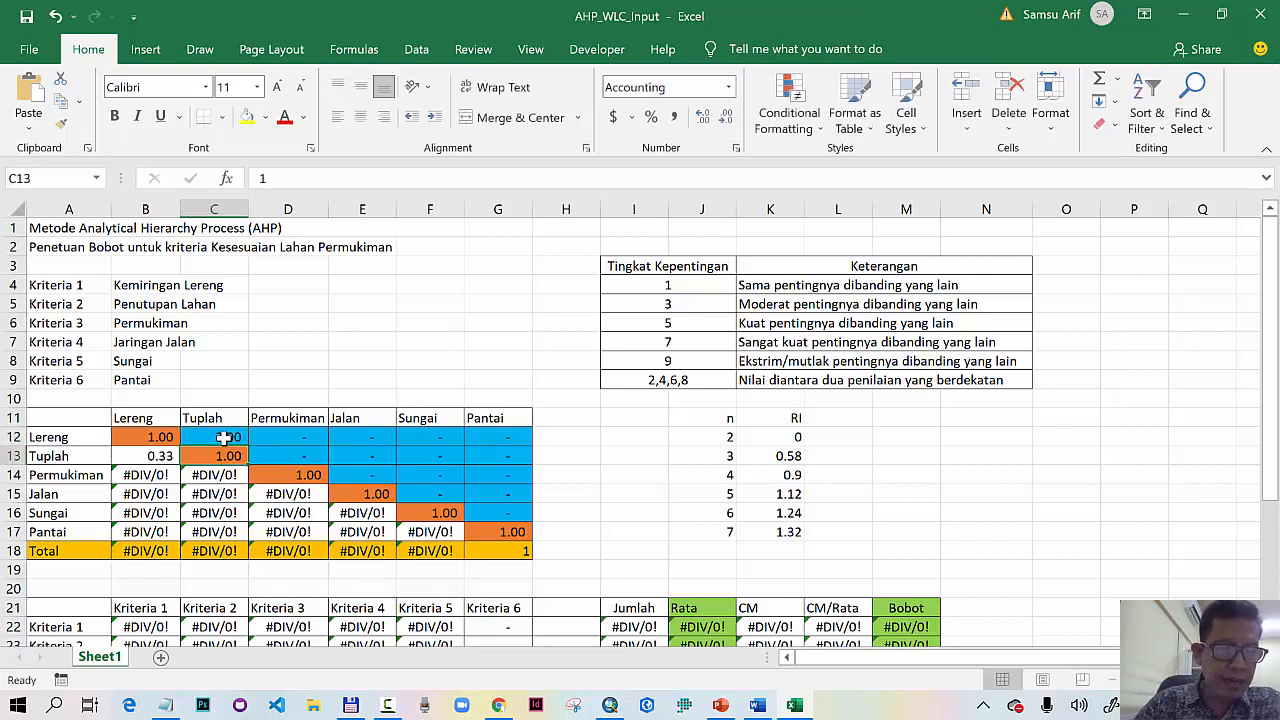
click(160, 455)
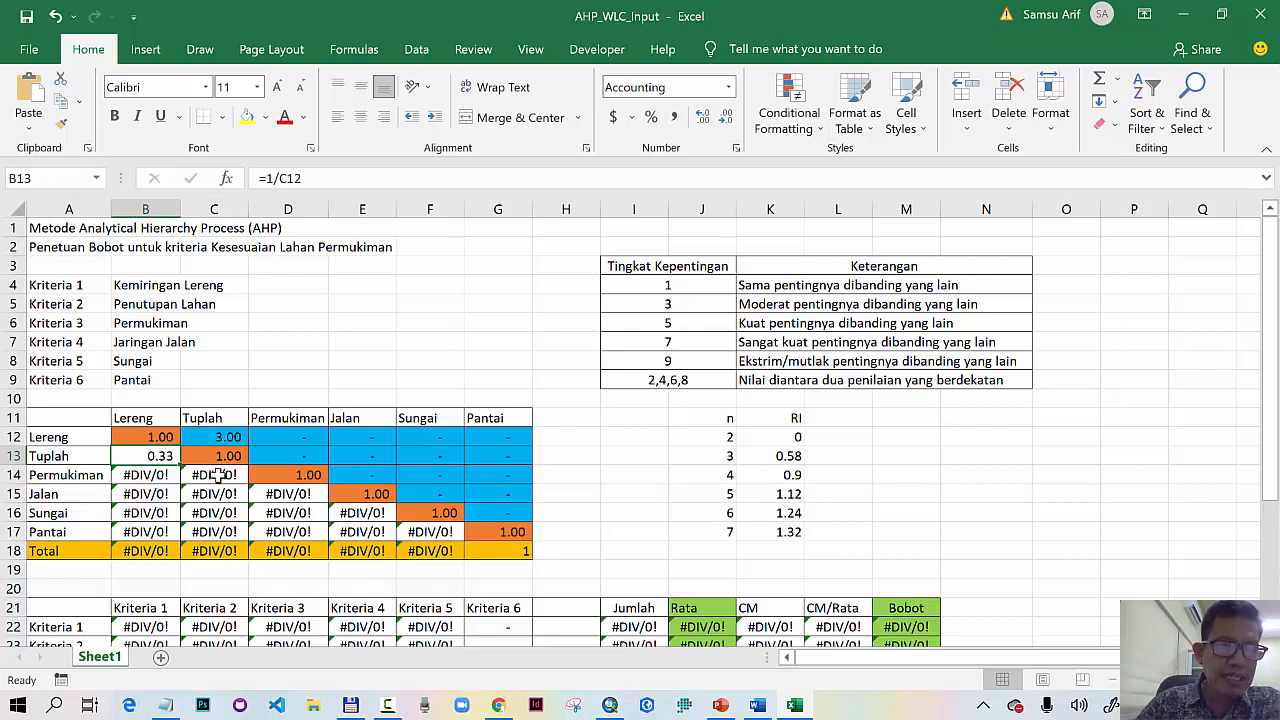
click(232, 437)
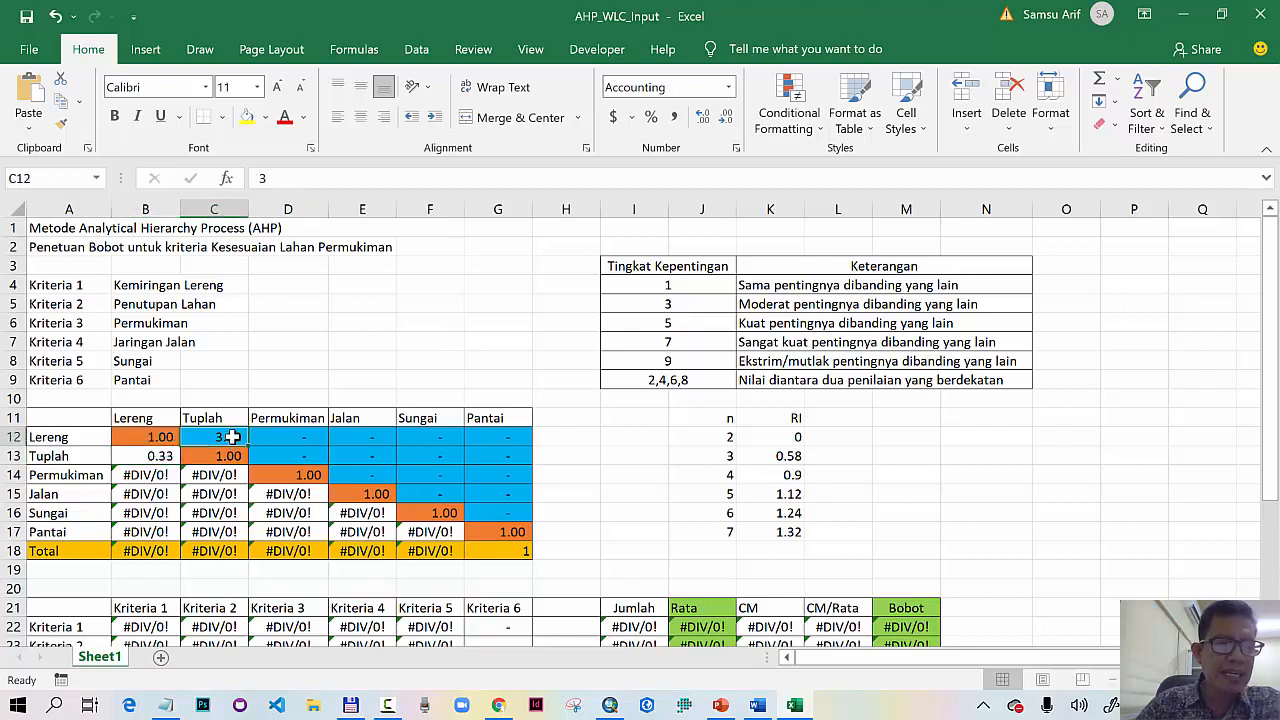
Step: In the Lereng row of the comparison matrix, rate Lereng against Permukiman as 5 and against Jalan as 3
click(290, 439)
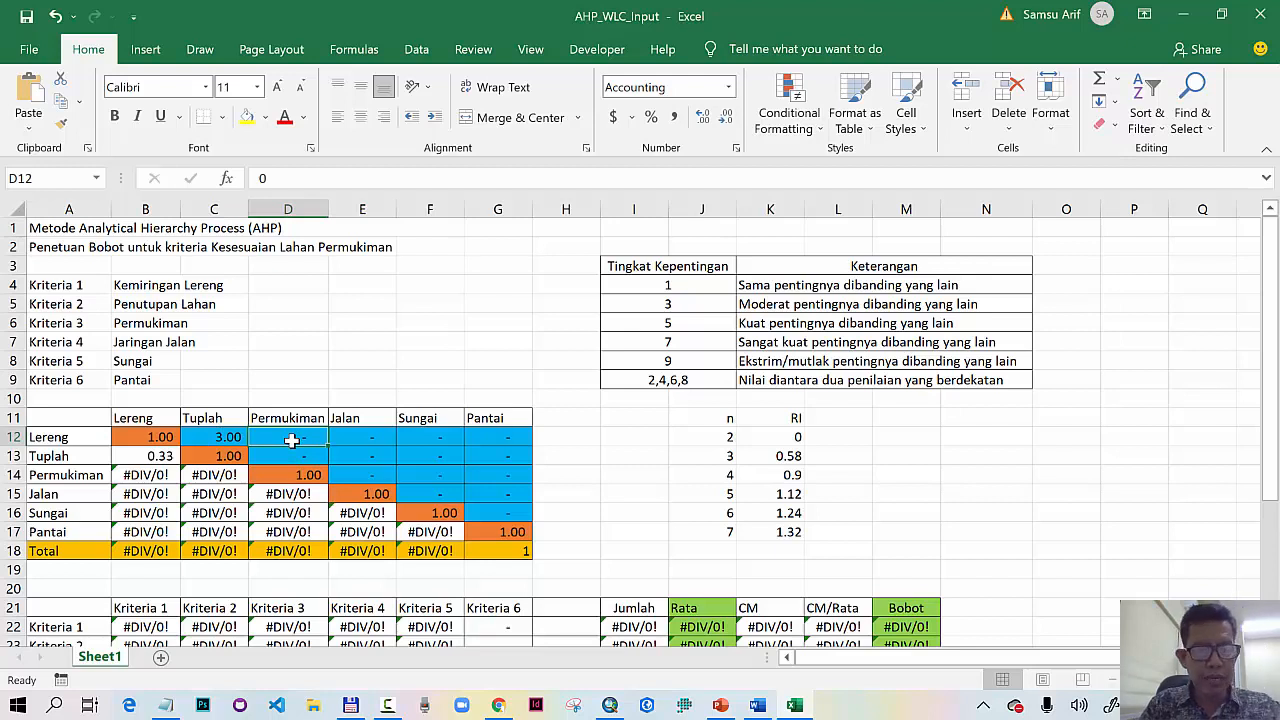
text(5)
key(Return)
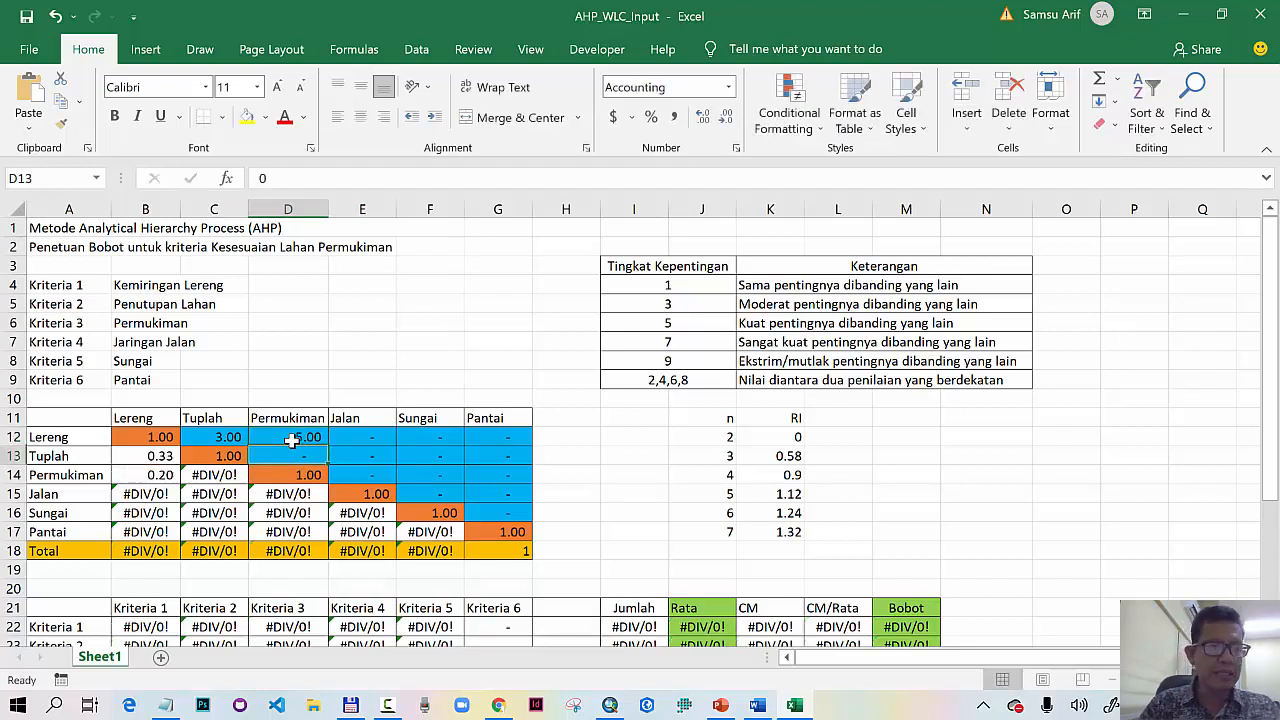
click(352, 438)
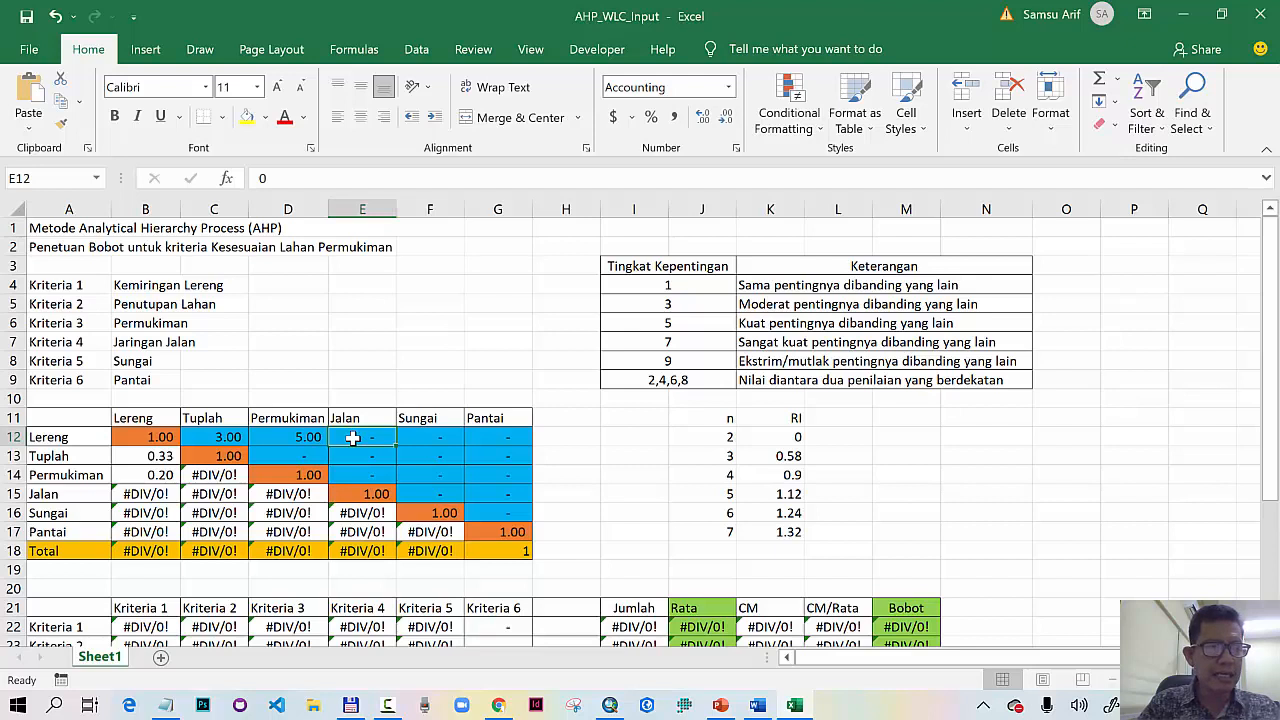
text(3)
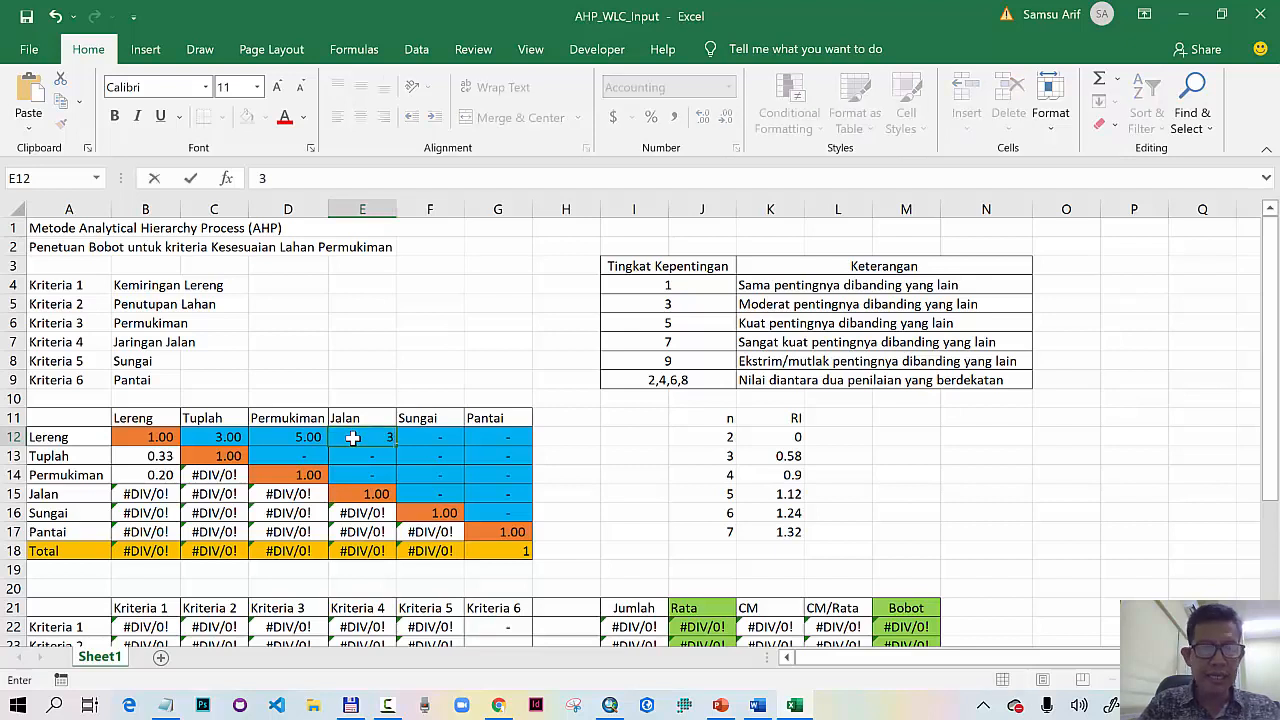
key(Return)
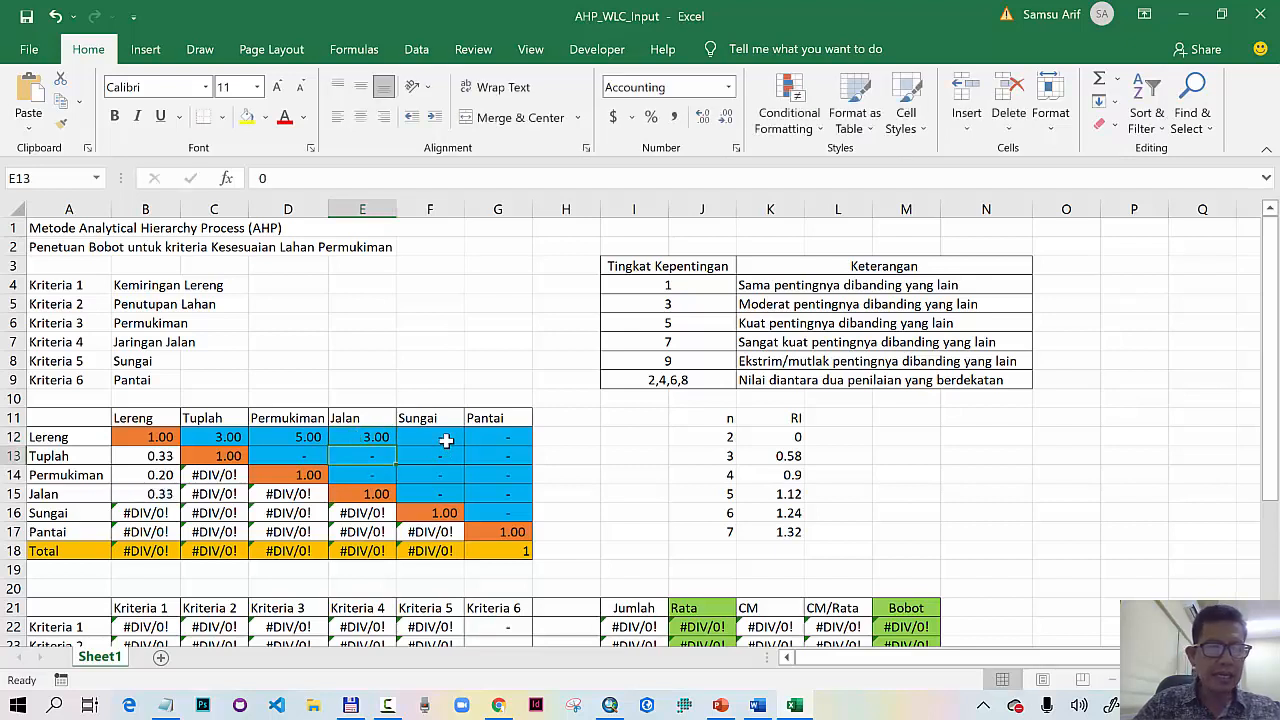
Step: Complete the Lereng row by rating Lereng against Sungai as 5 and against Pantai as 3
click(446, 440)
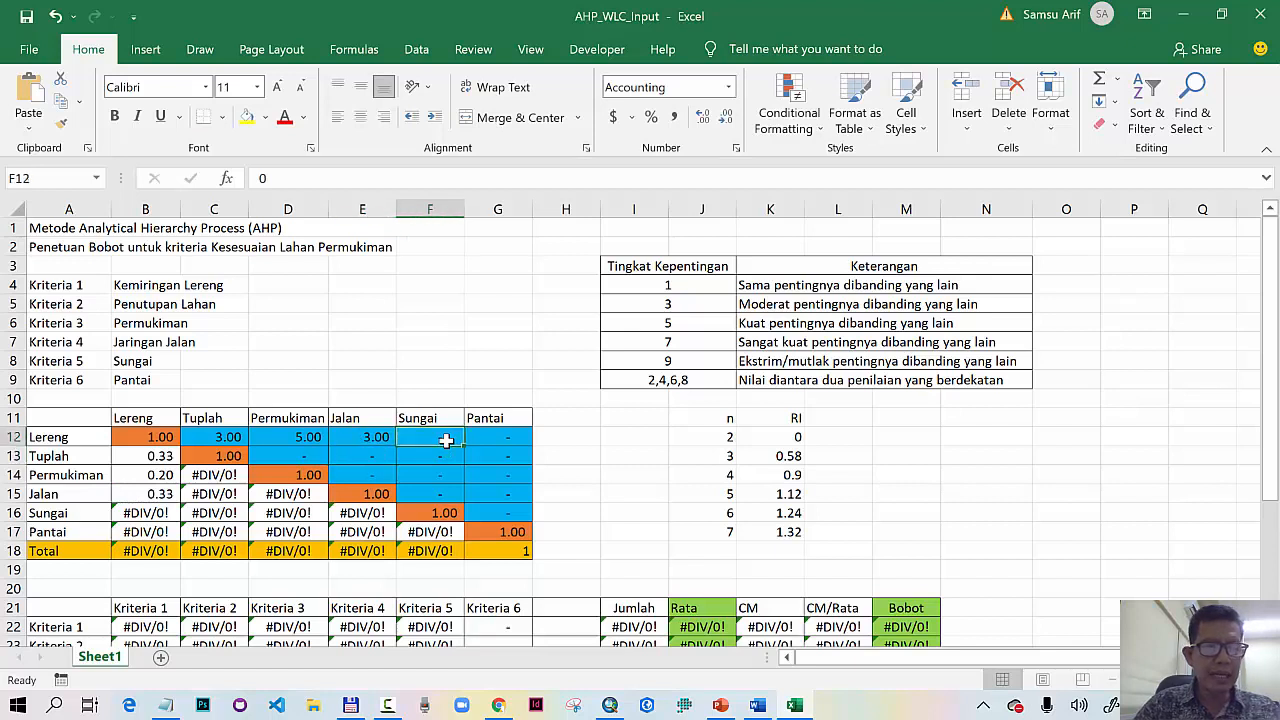
text(5)
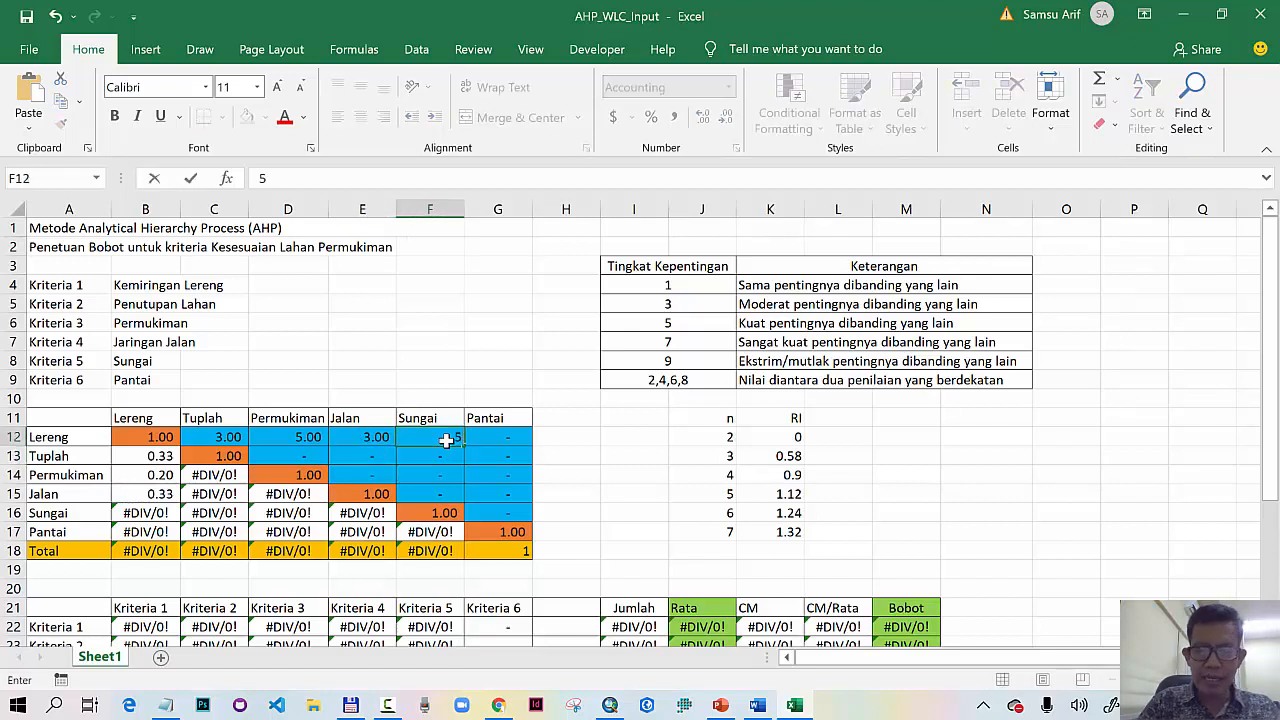
key(Return)
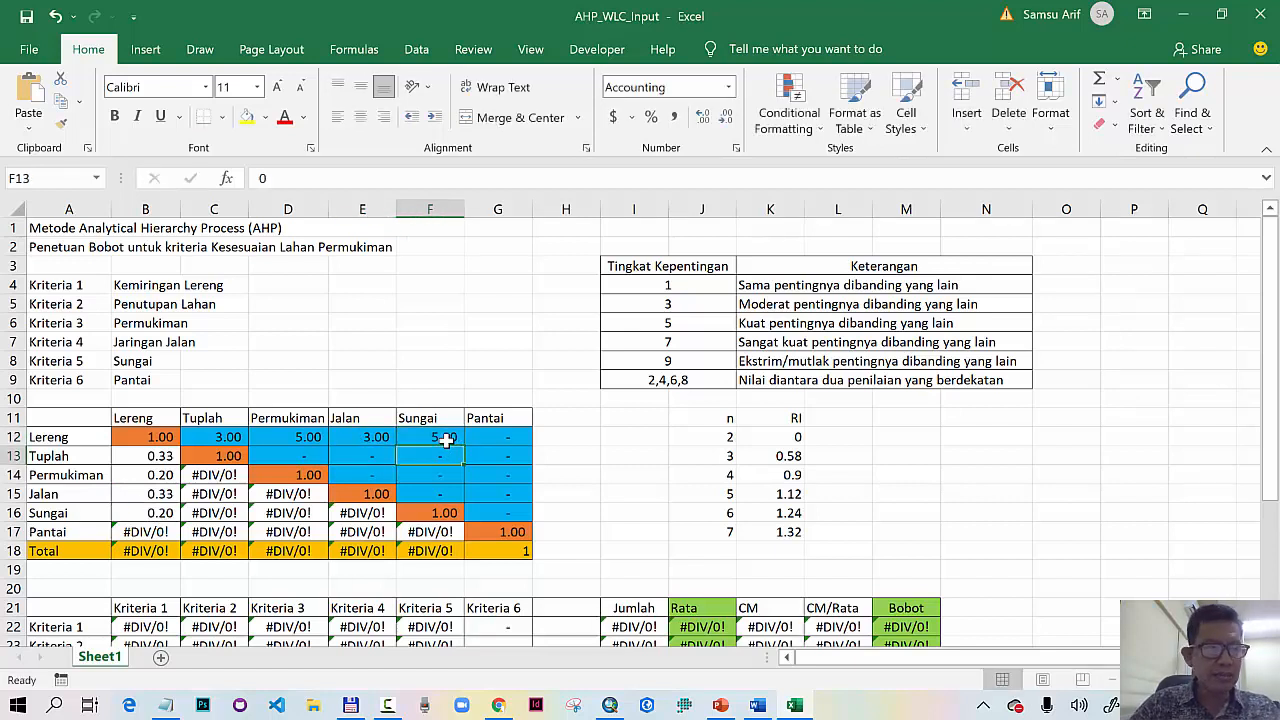
click(510, 440)
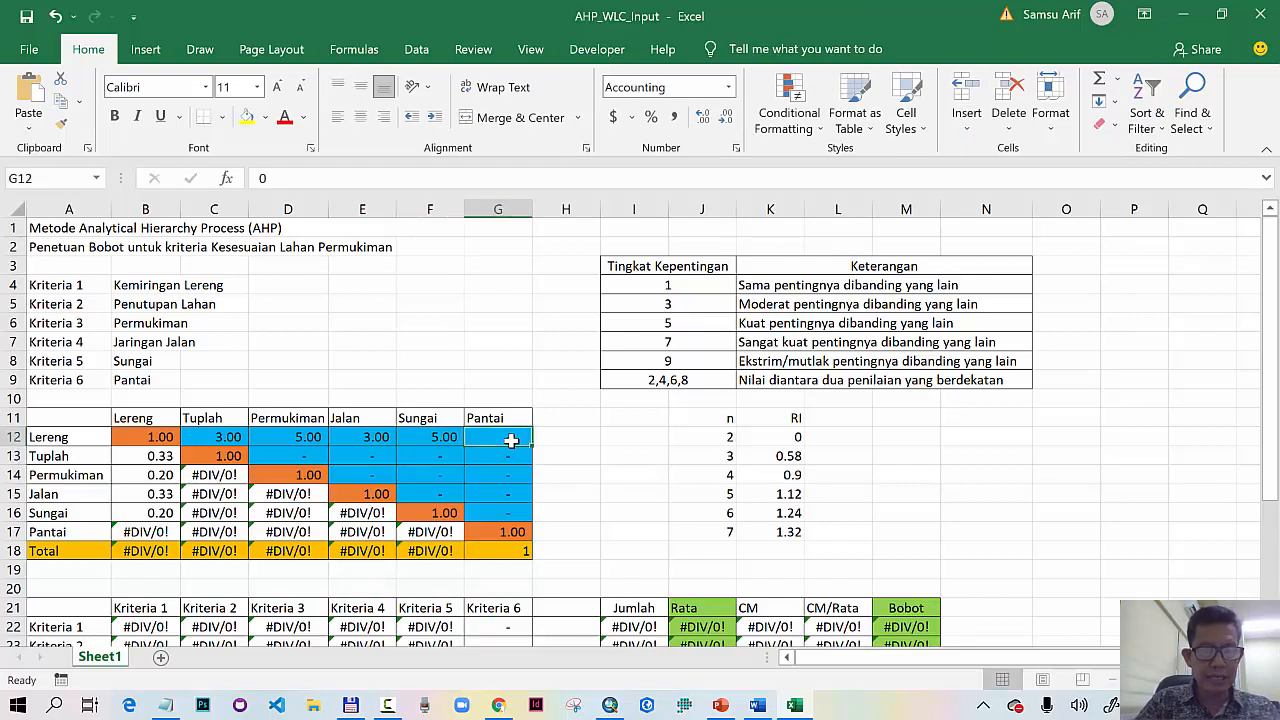
text(3)
key(Return)
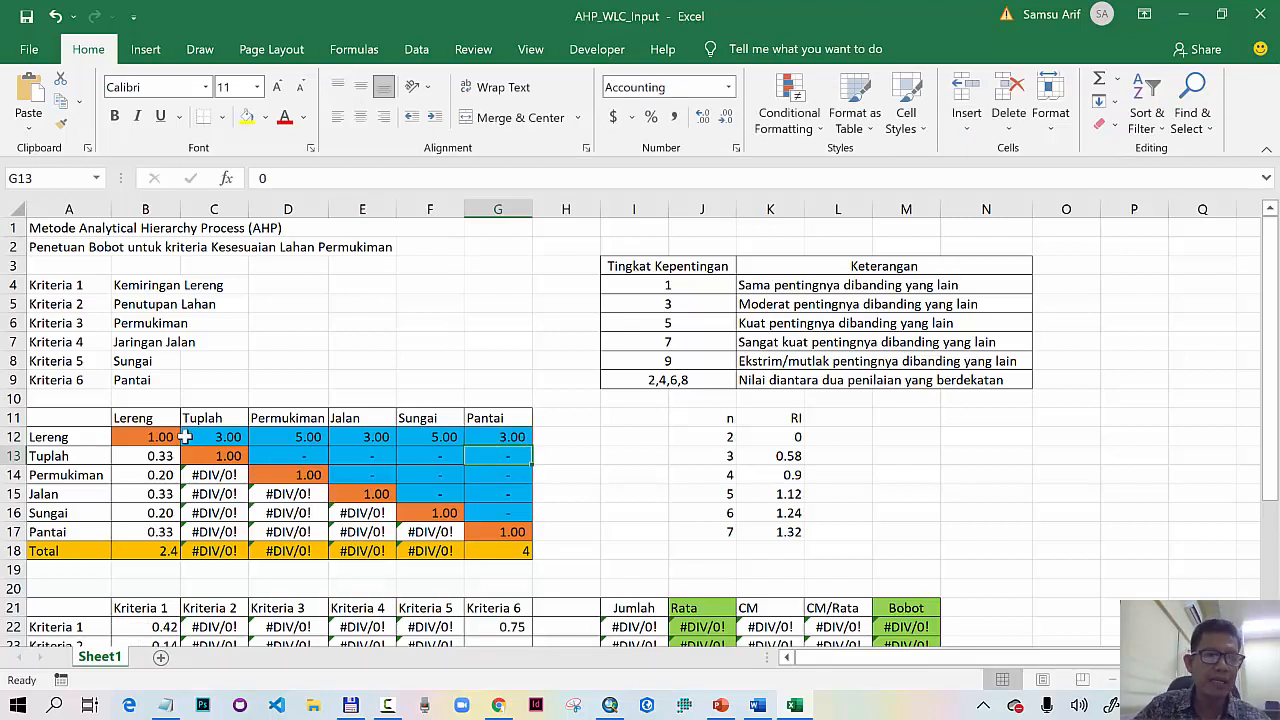
Step: In the Tuplah row of the comparison matrix, rate Tuplah as 3 against both Permukiman and Jalan
click(284, 452)
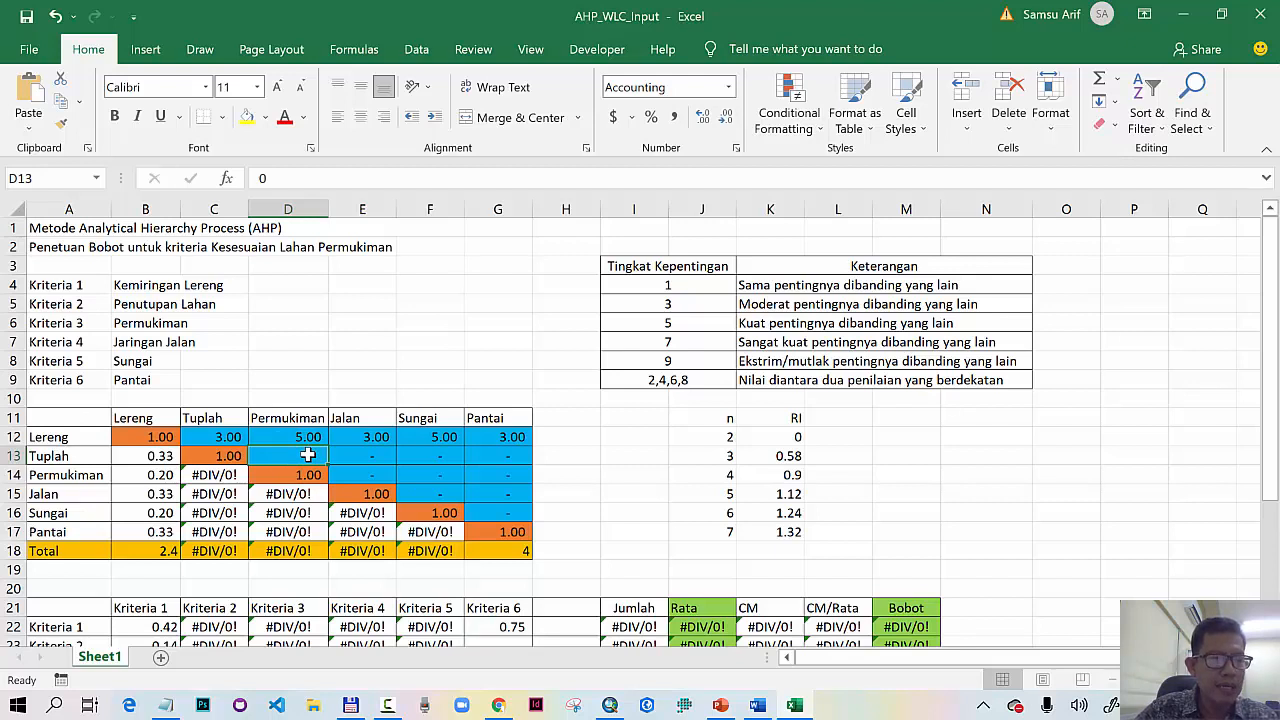
text(3)
key(Return)
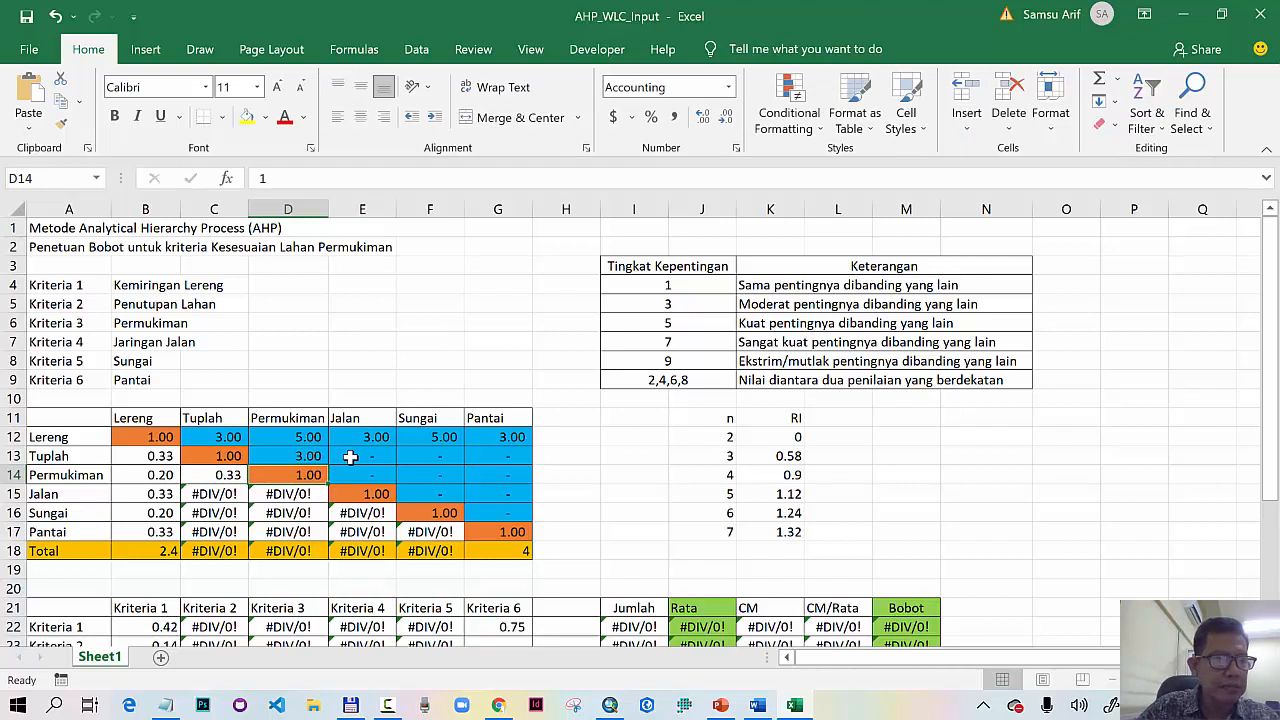
click(350, 457)
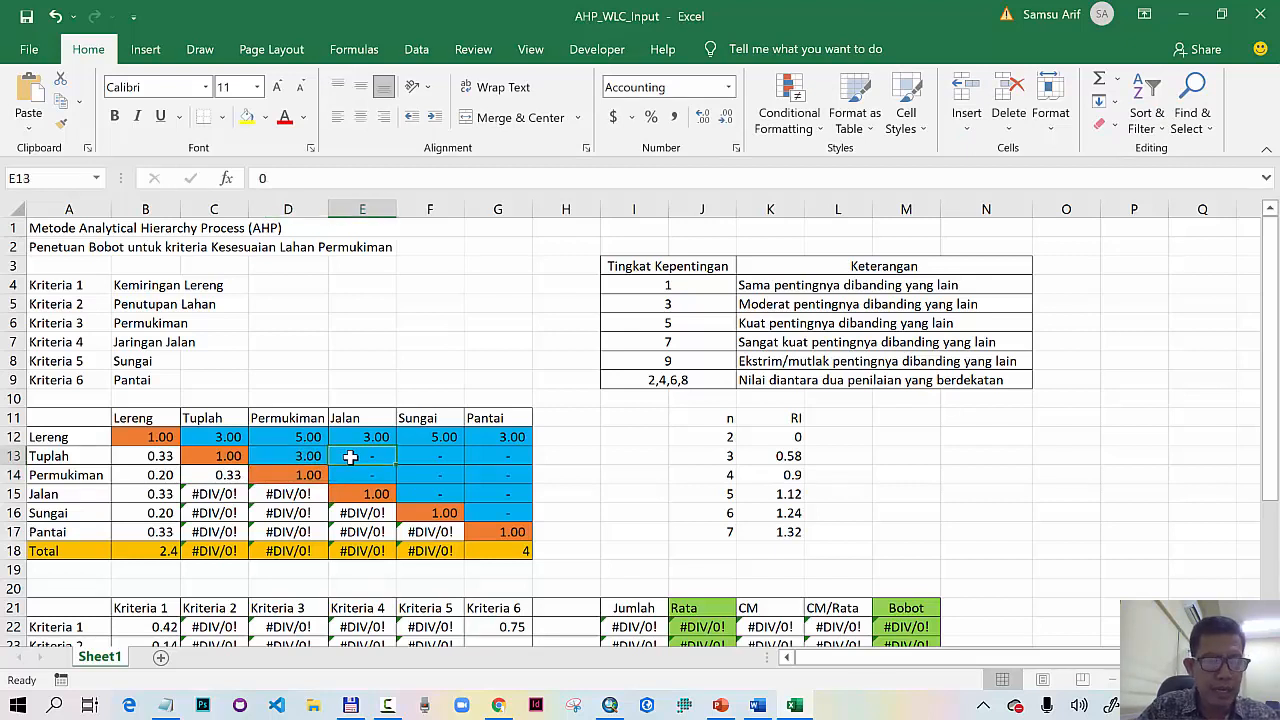
text(3)
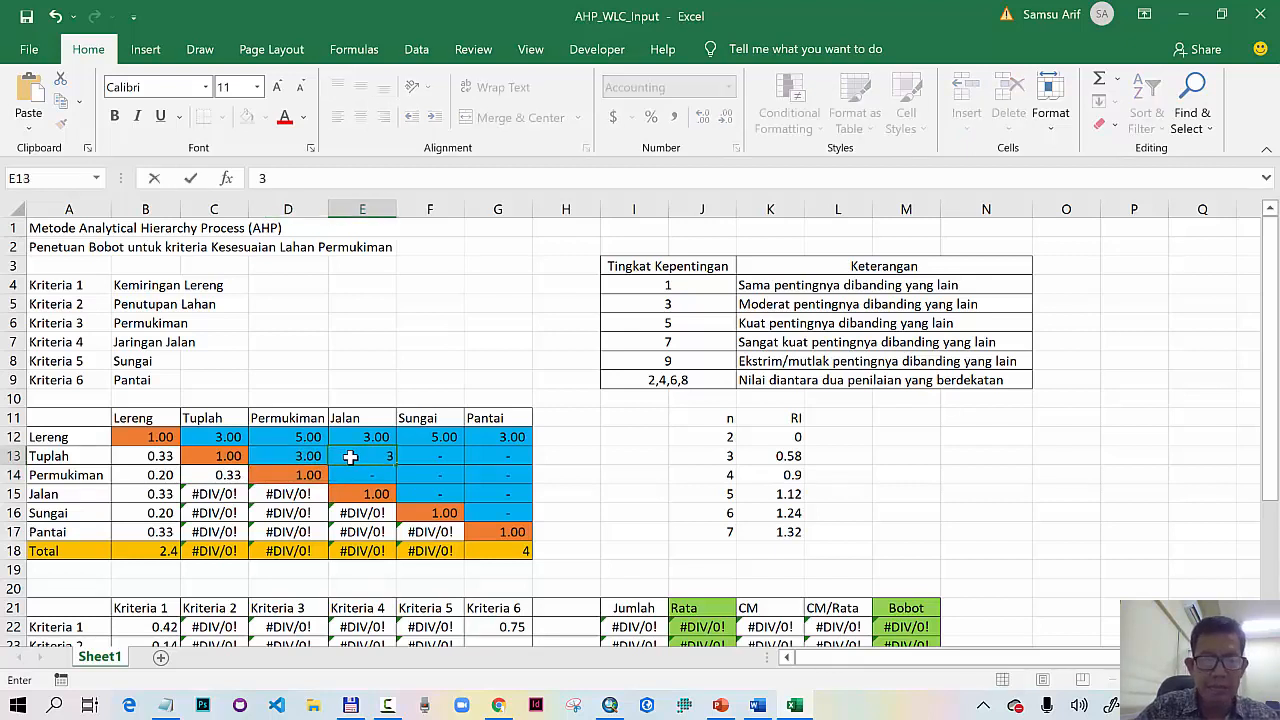
key(Return)
Step: Complete the Tuplah row by rating Tuplah as 3 against both Sungai and Pantai
click(438, 460)
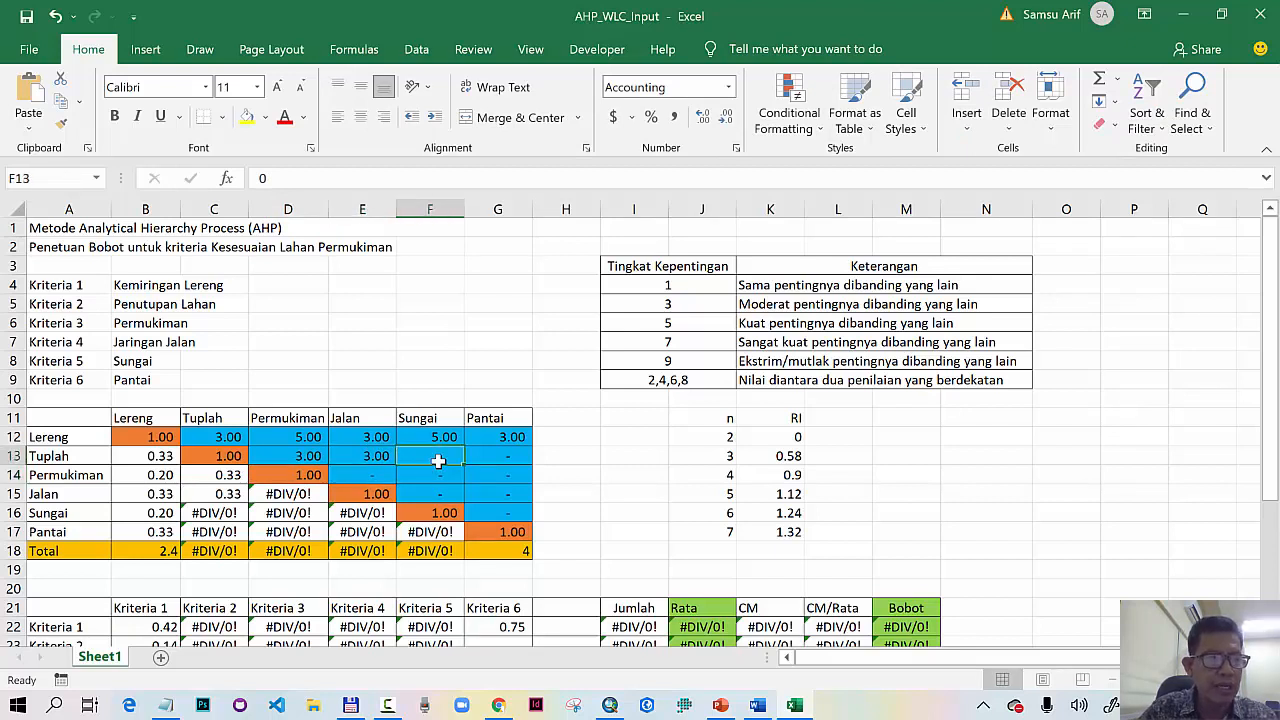
text(3)
key(Return)
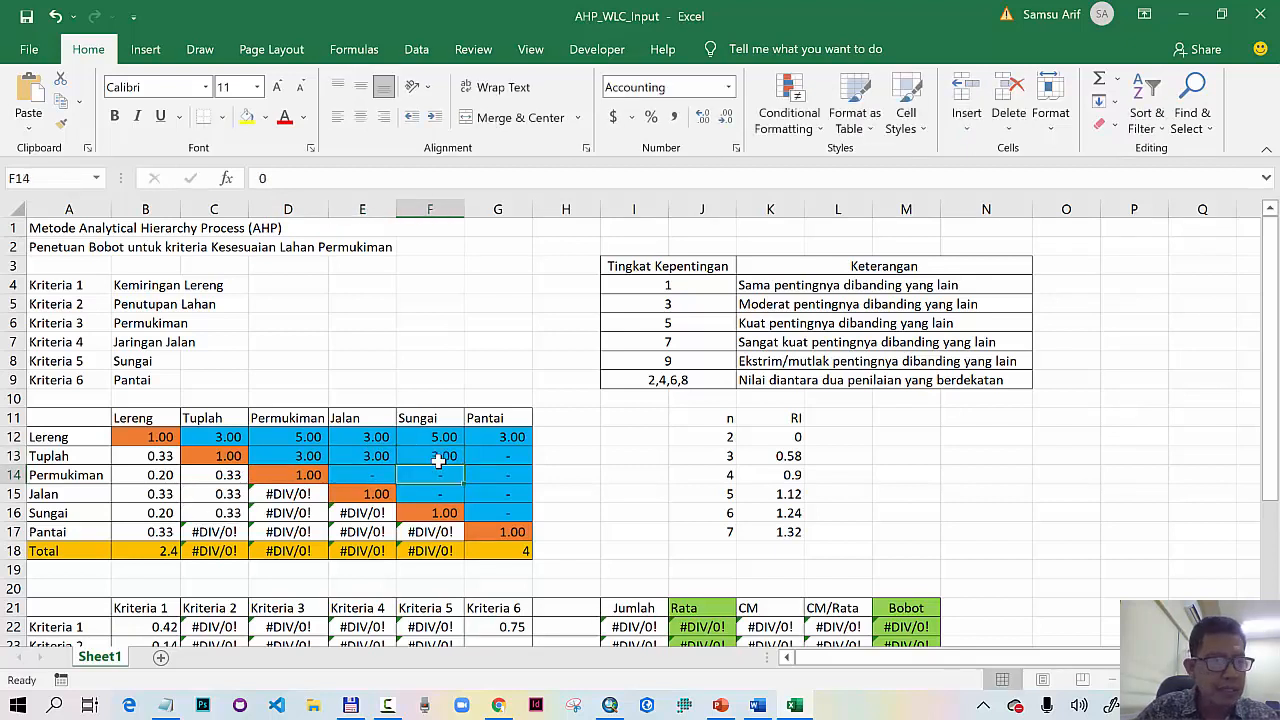
click(504, 458)
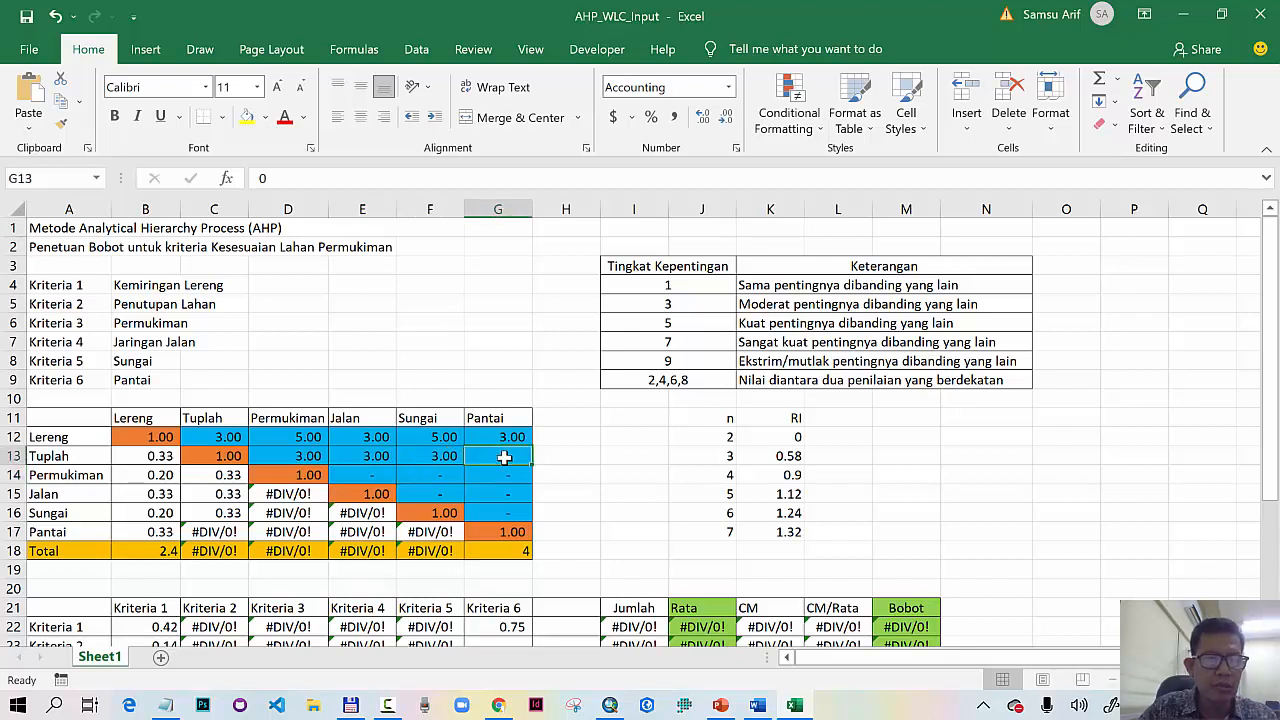
text(3)
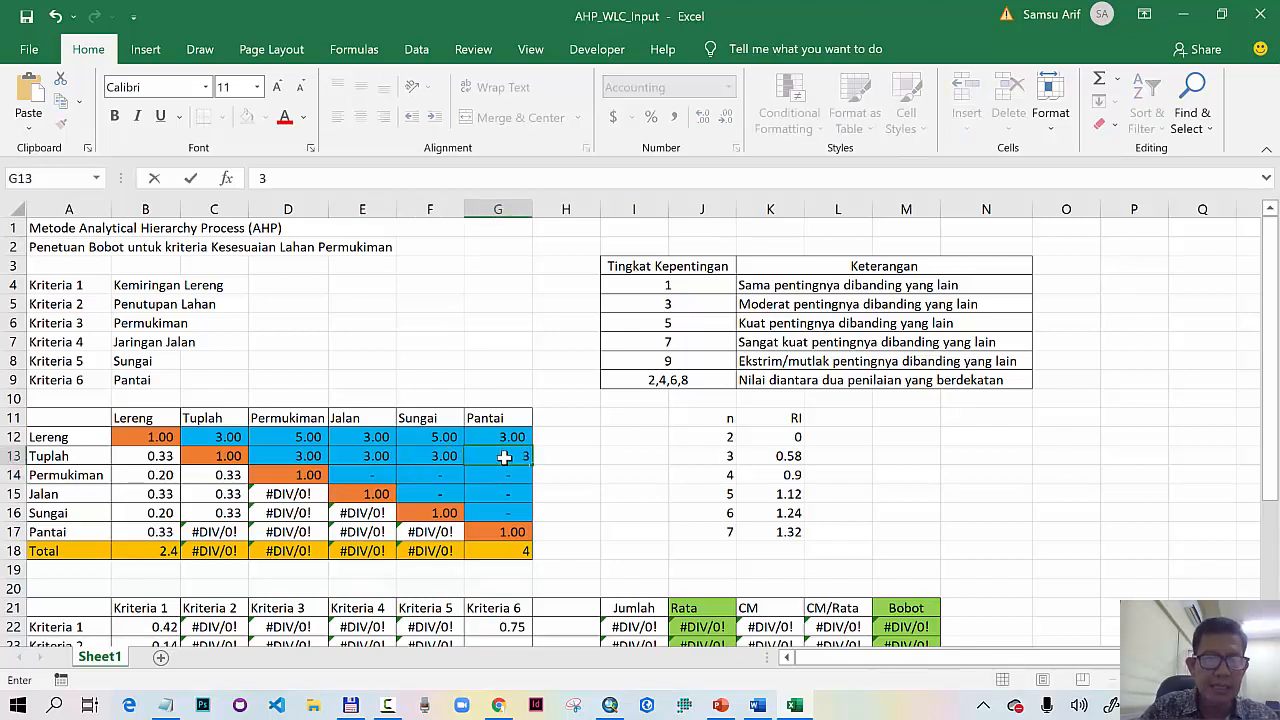
key(Return)
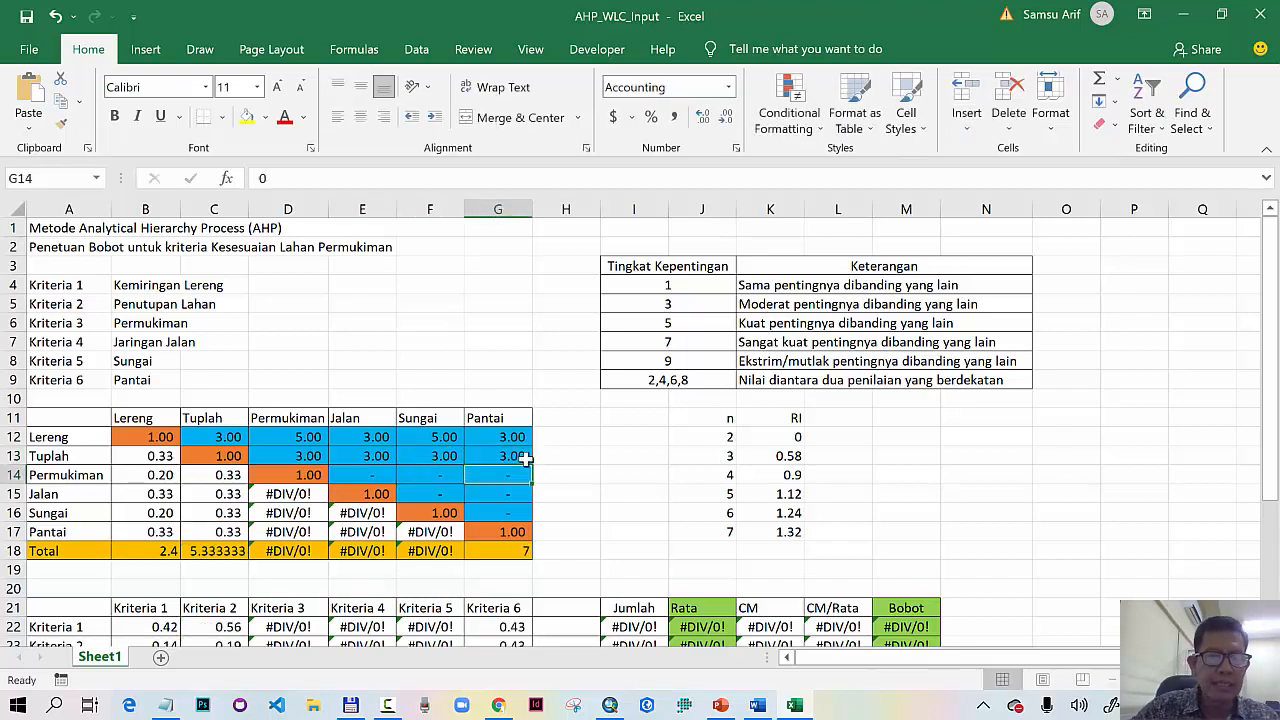
Step: Fill the Permukiman row of the comparison matrix with a rating of 3 against Jalan, Sungai and Pantai
click(353, 479)
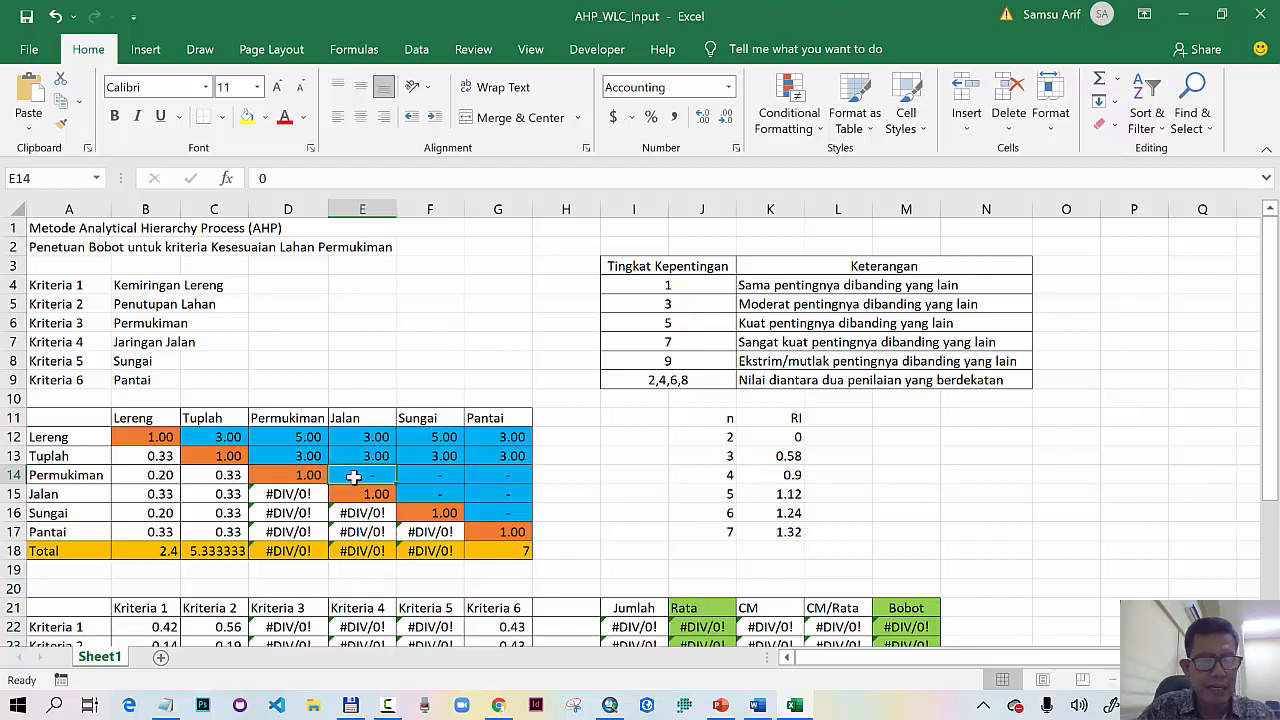
text(3)
key(Return)
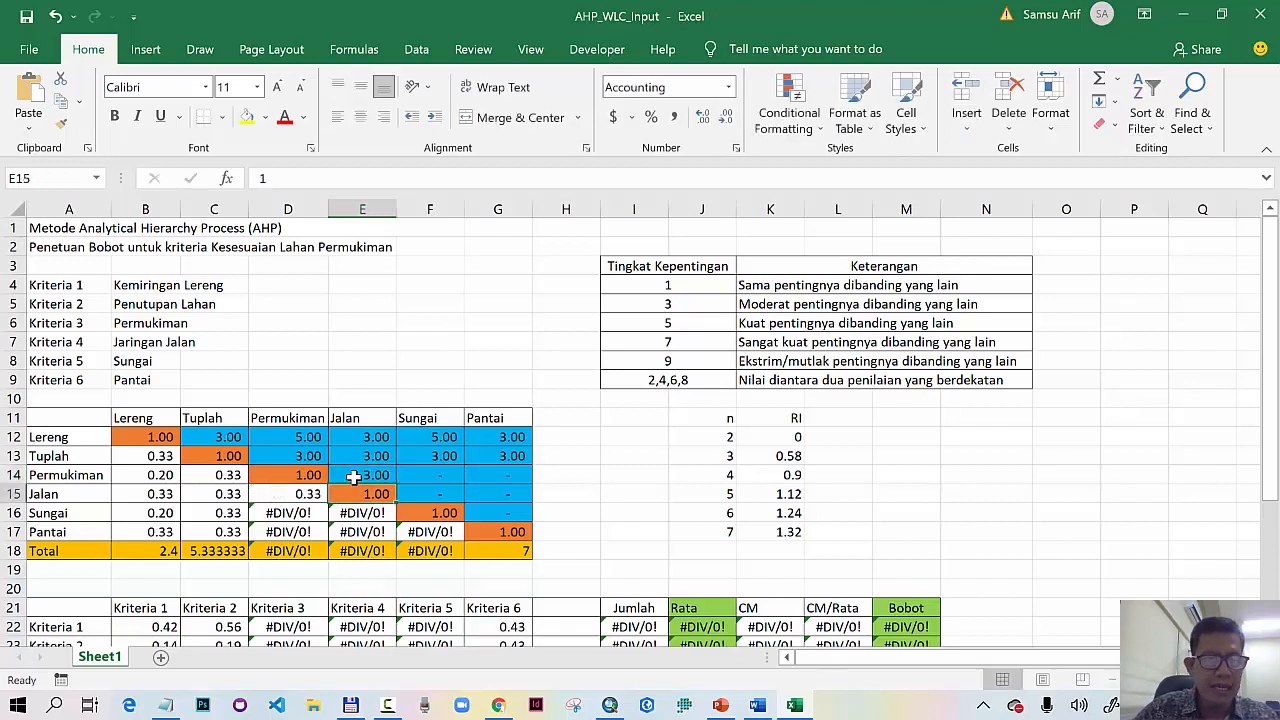
click(432, 477)
text(3)
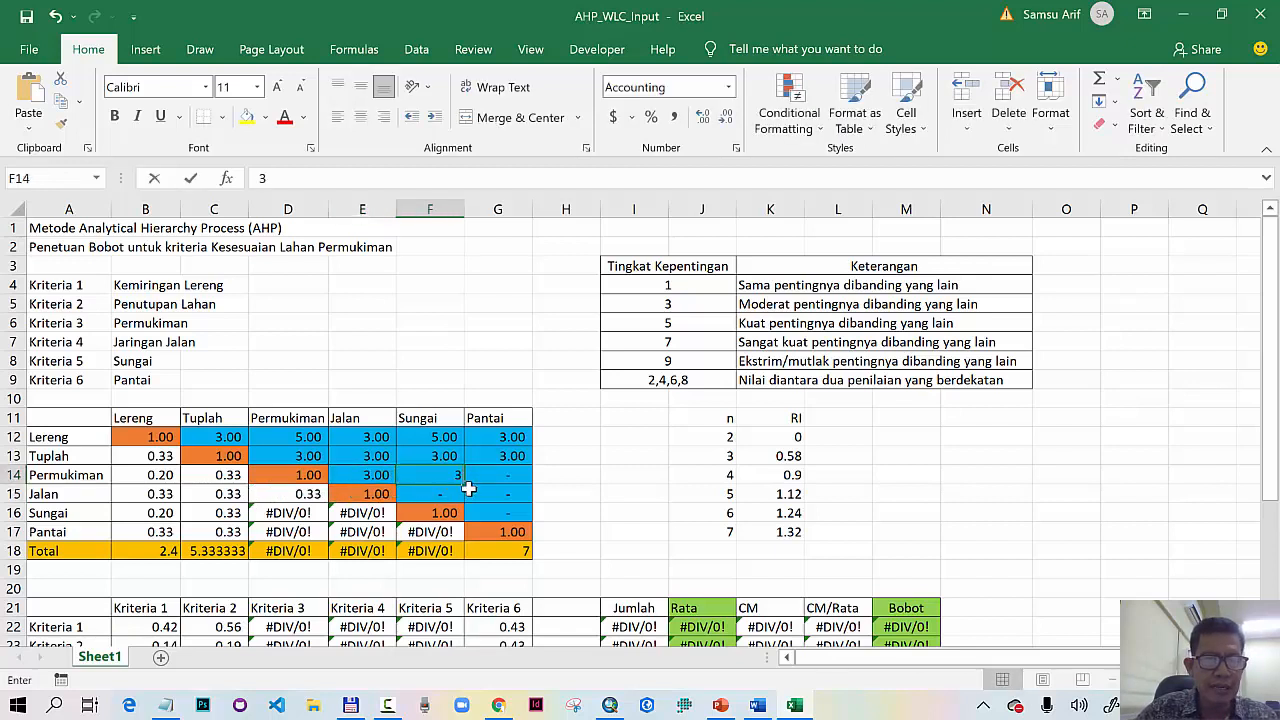
key(Return)
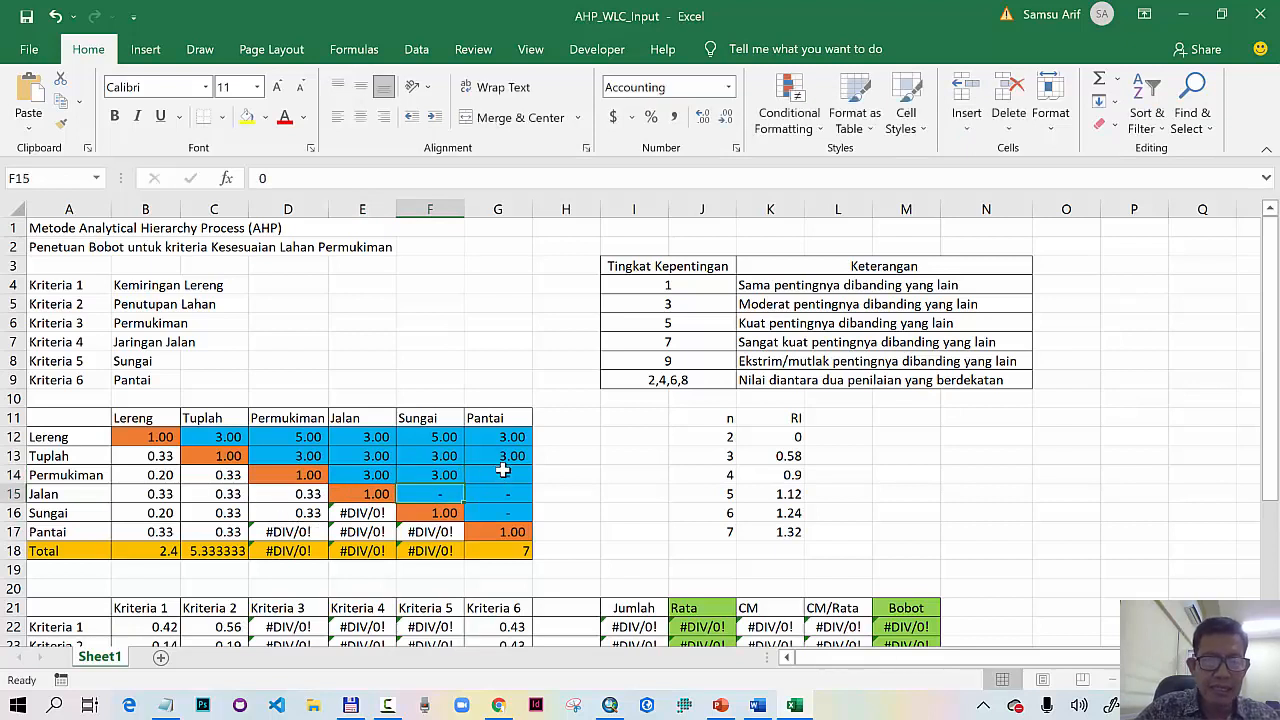
click(498, 475)
text(0)
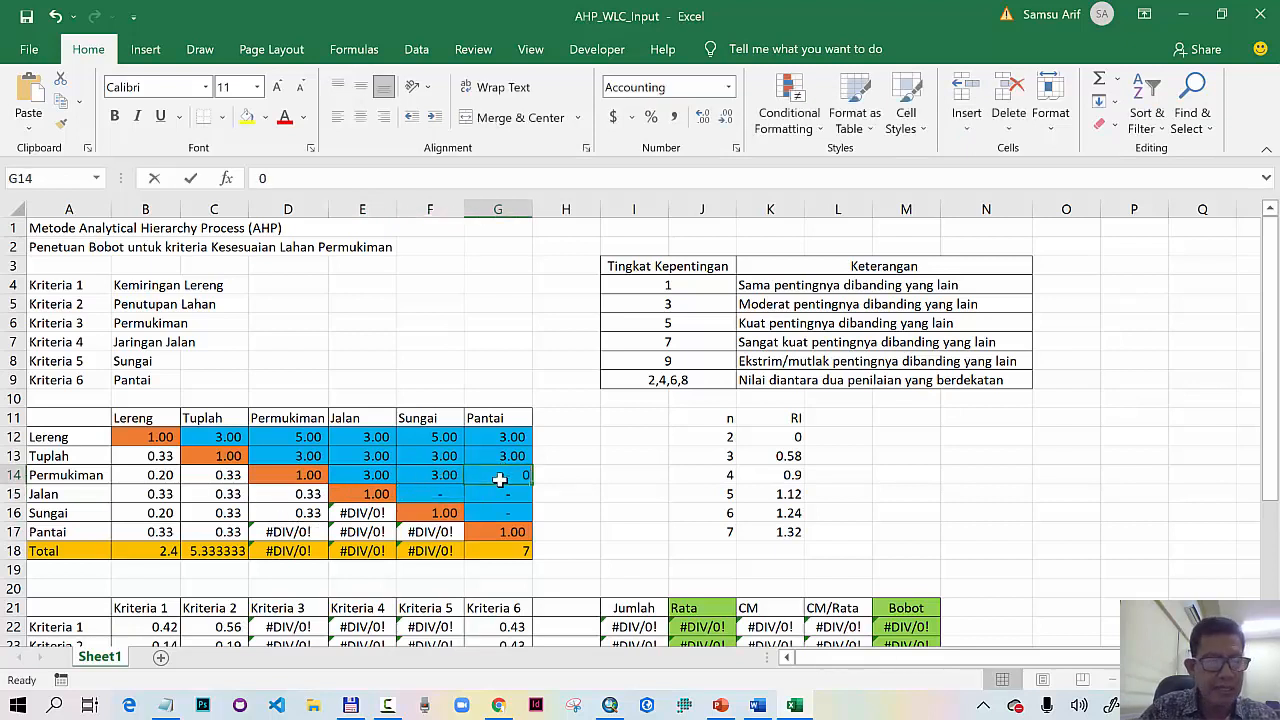
text(3)
key(Return)
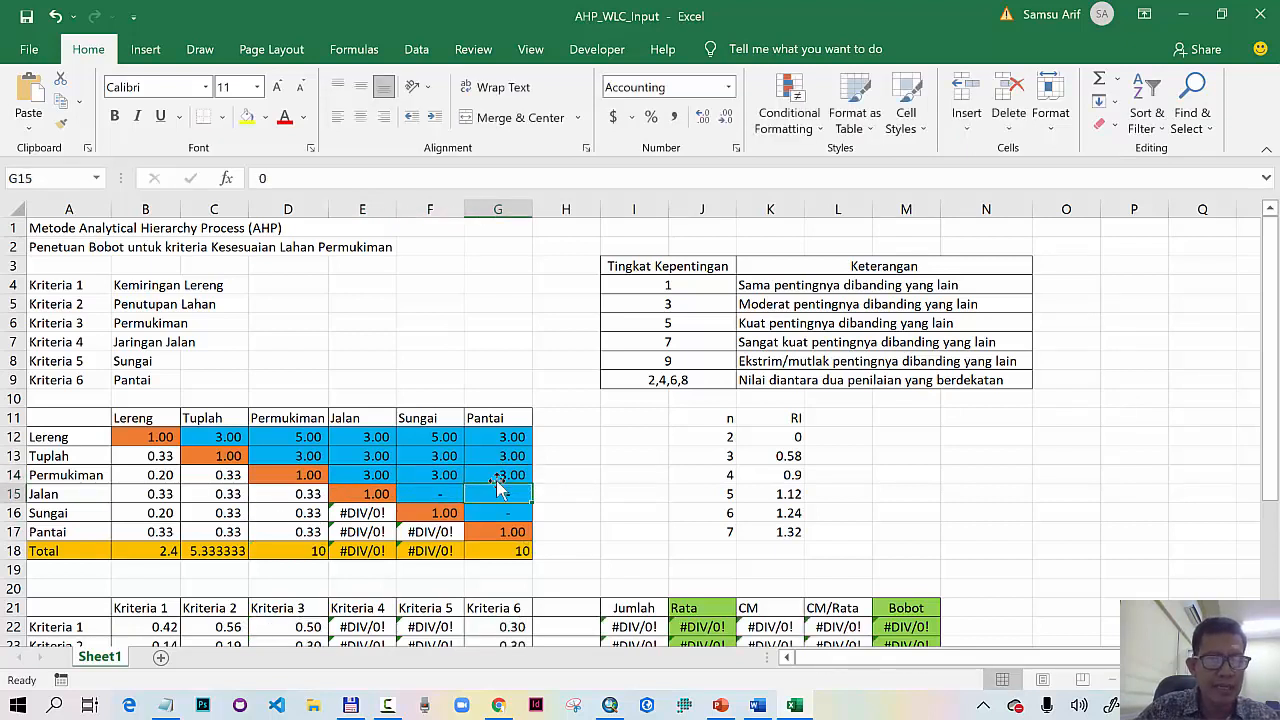
Step: Complete the comparison matrix by rating Jalan as 3 against Sungai and Pantai, and Sungai as 1 against Pantai
click(426, 494)
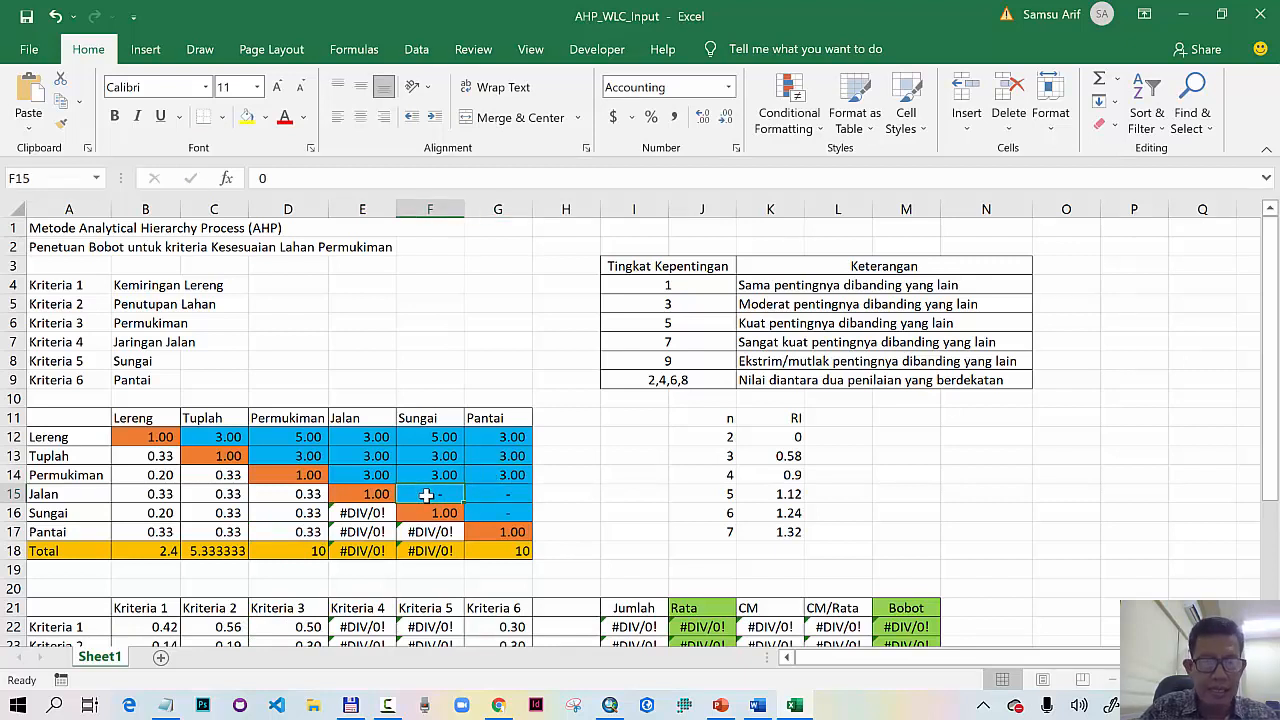
text(3)
key(Return)
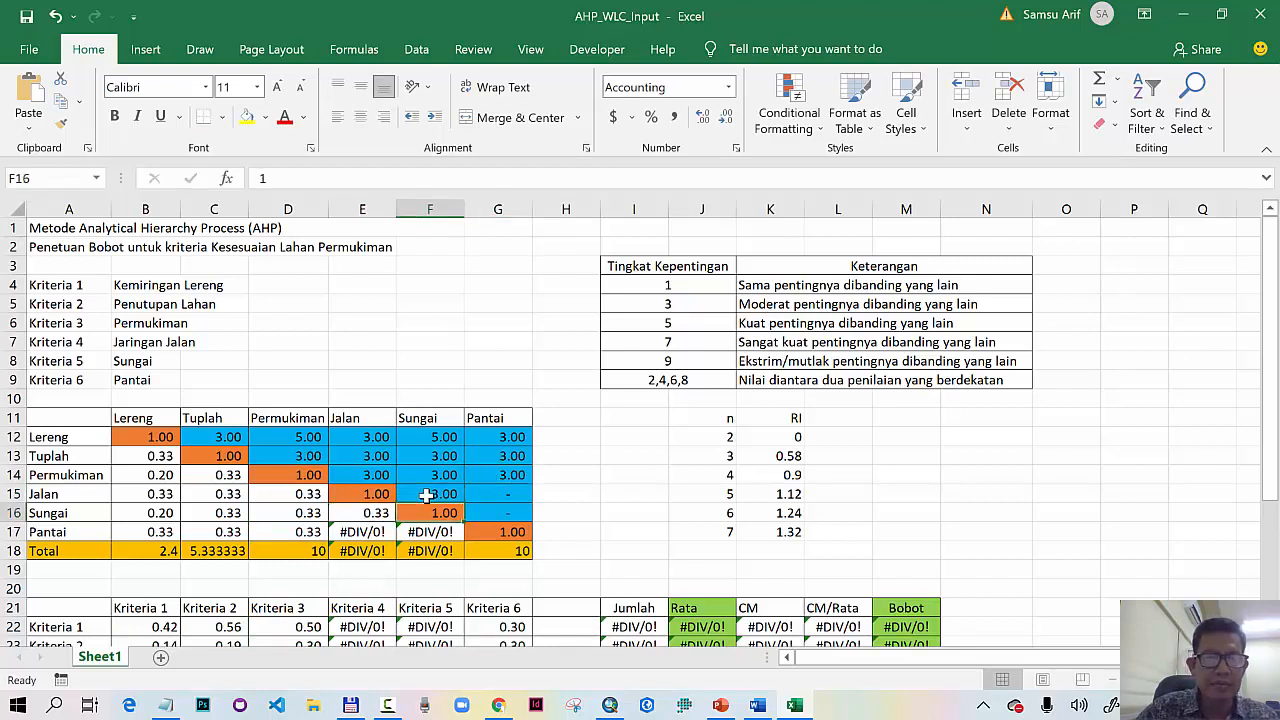
click(507, 495)
text(3)
key(Return)
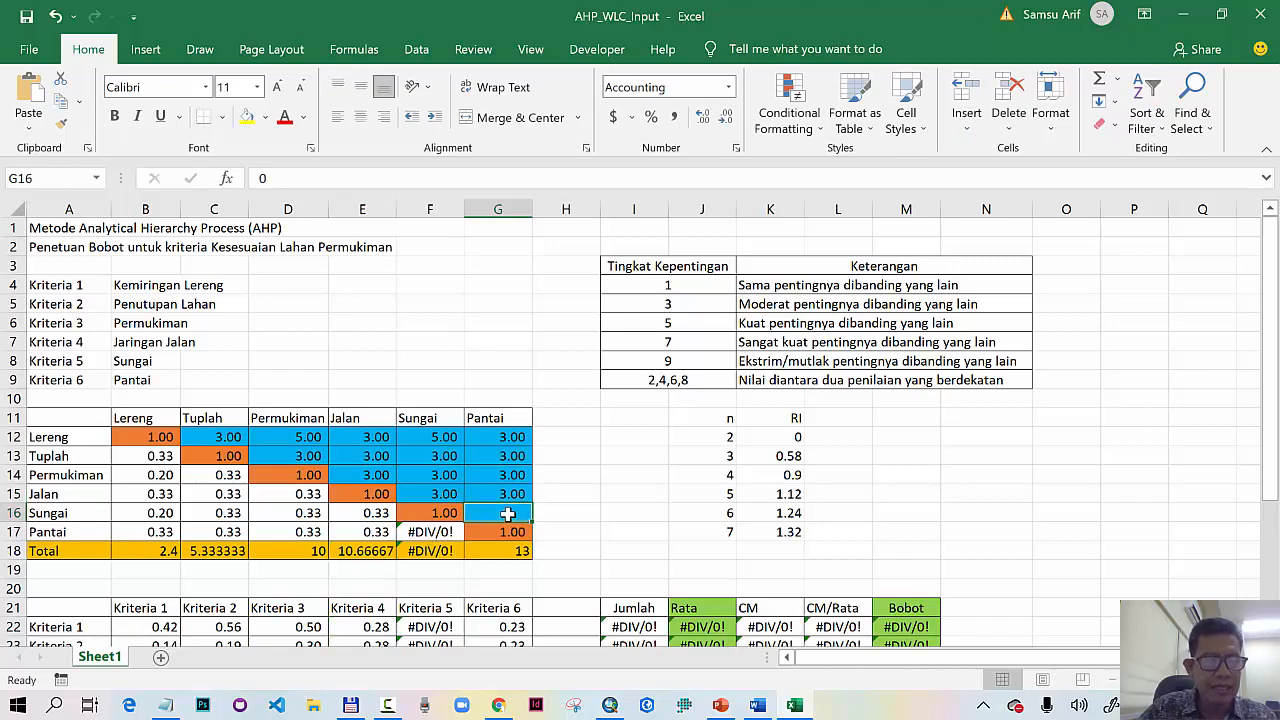
text(1)
key(Return)
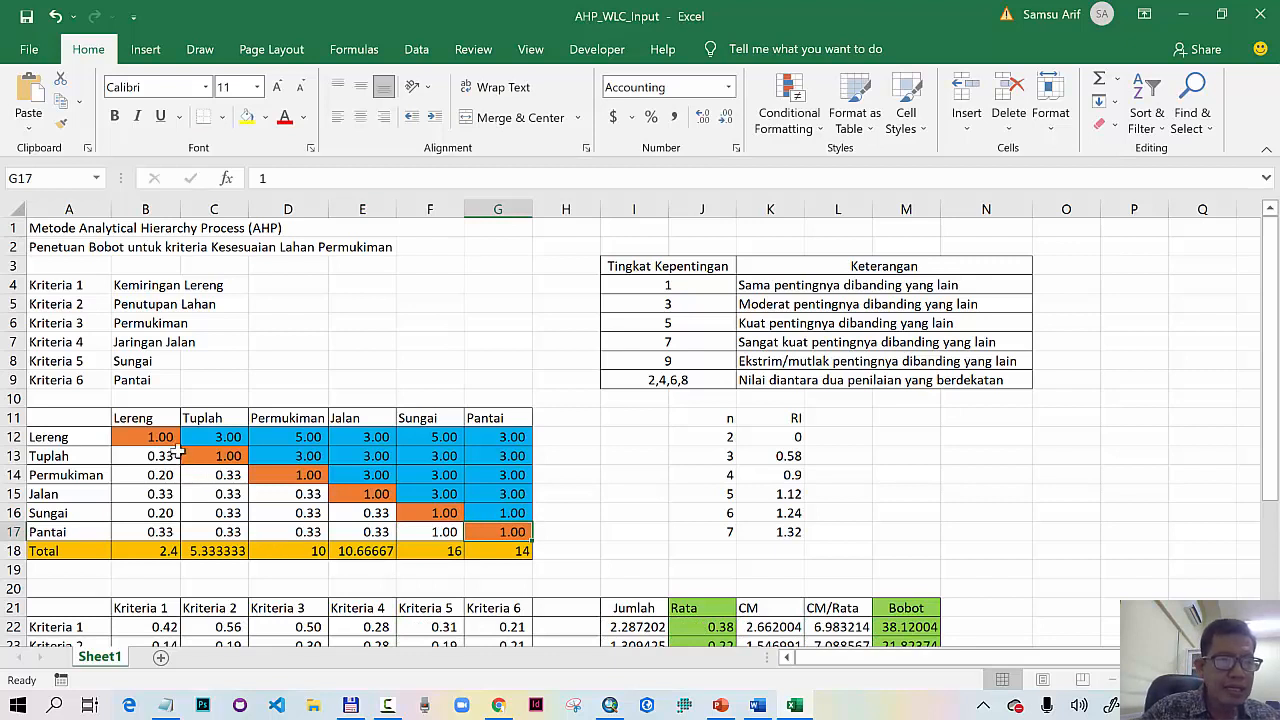
Step: Examine the sum formulas in the Total row of the comparison matrix, from the Lereng column through Pantai
click(162, 556)
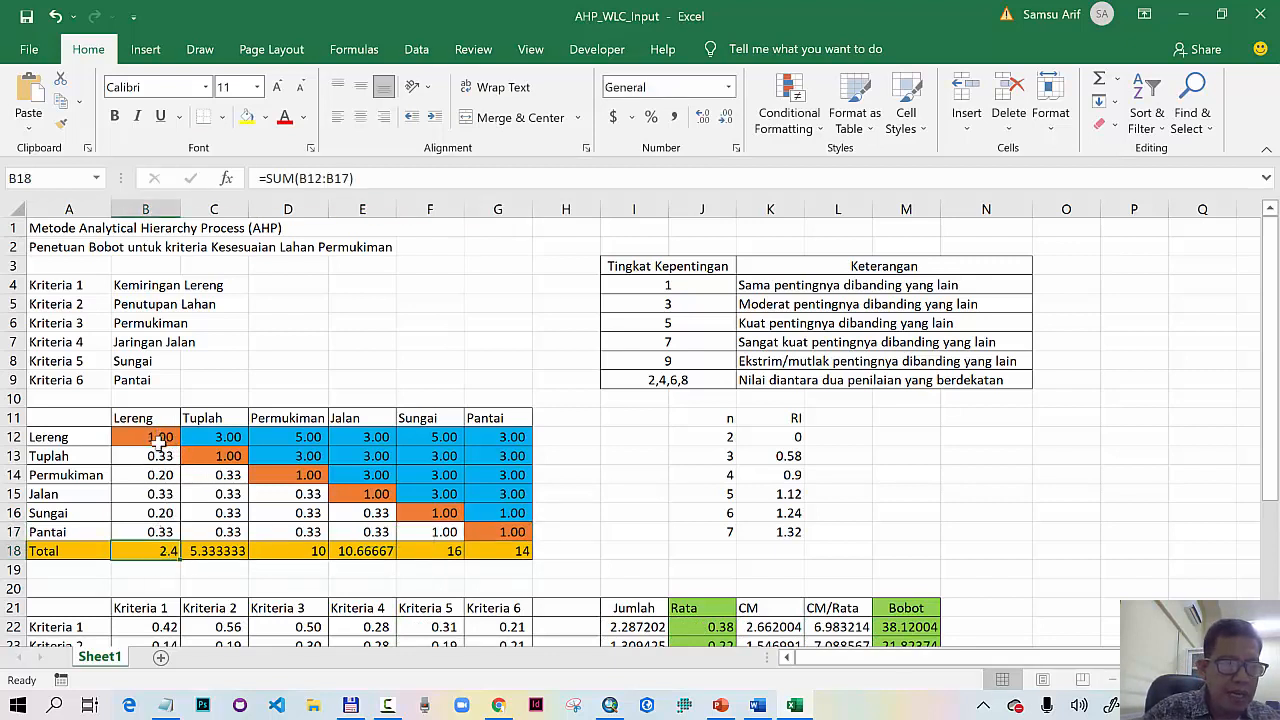
click(207, 554)
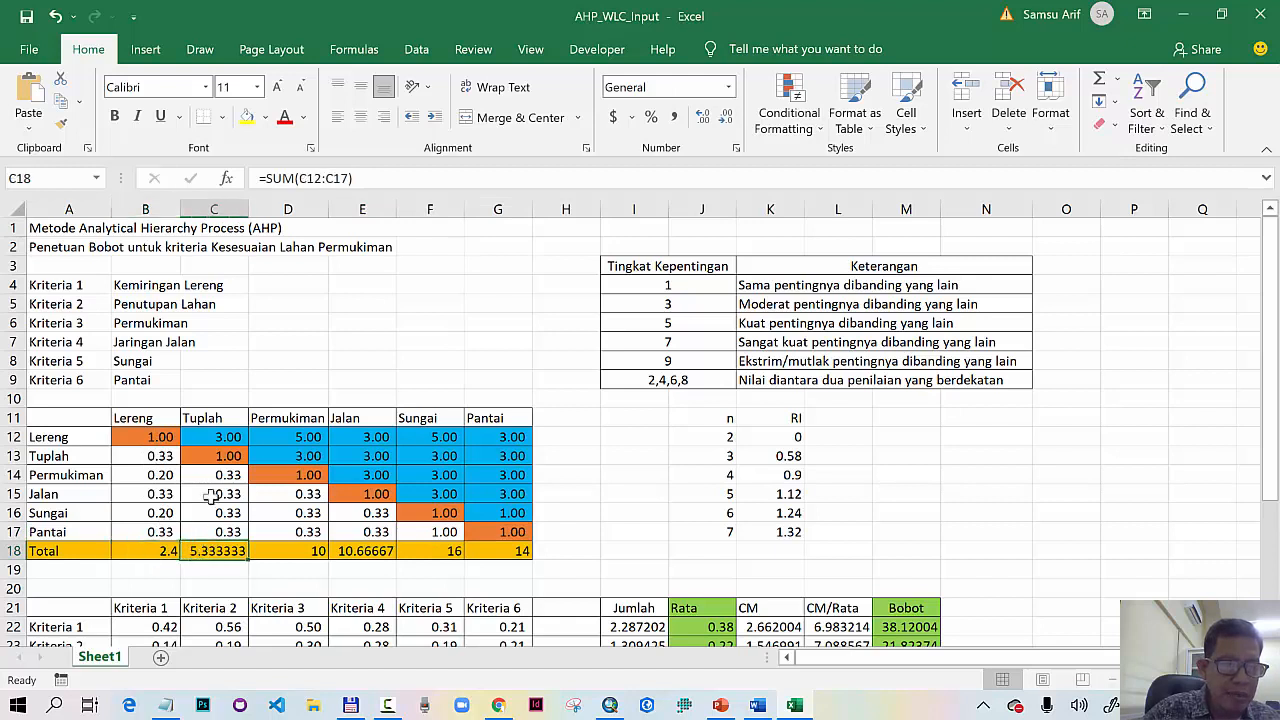
click(285, 553)
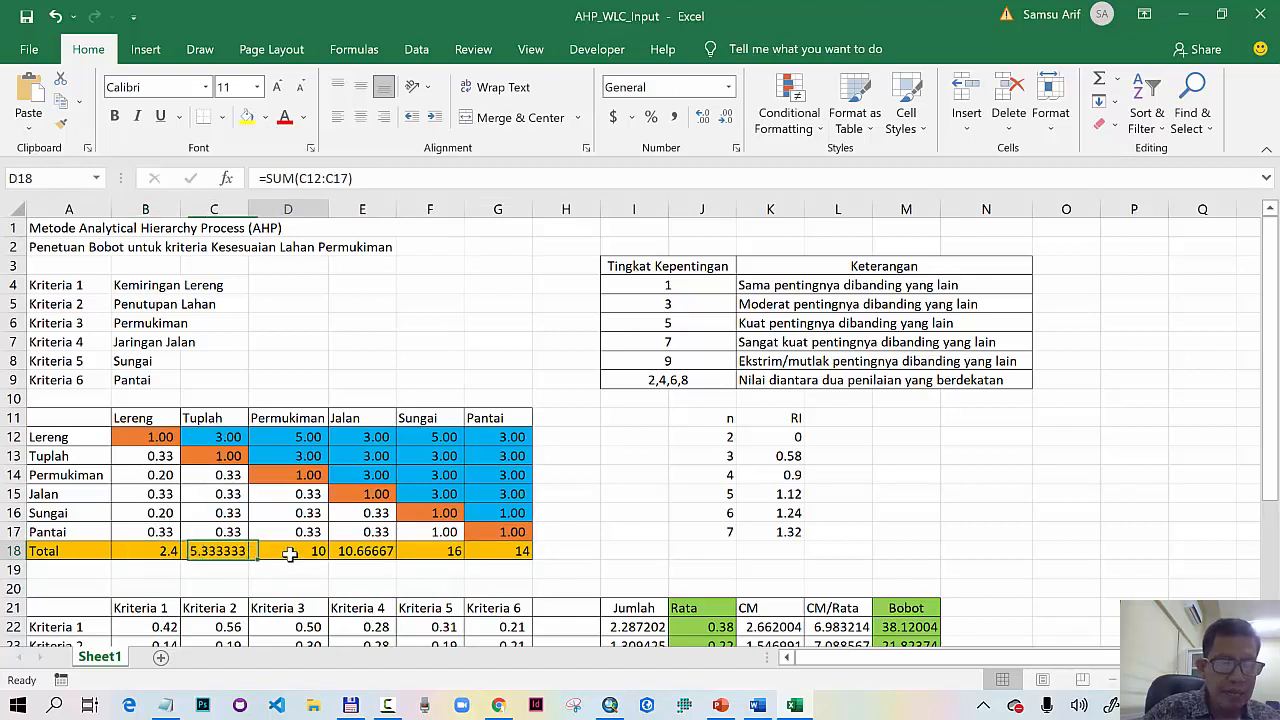
click(360, 551)
click(432, 551)
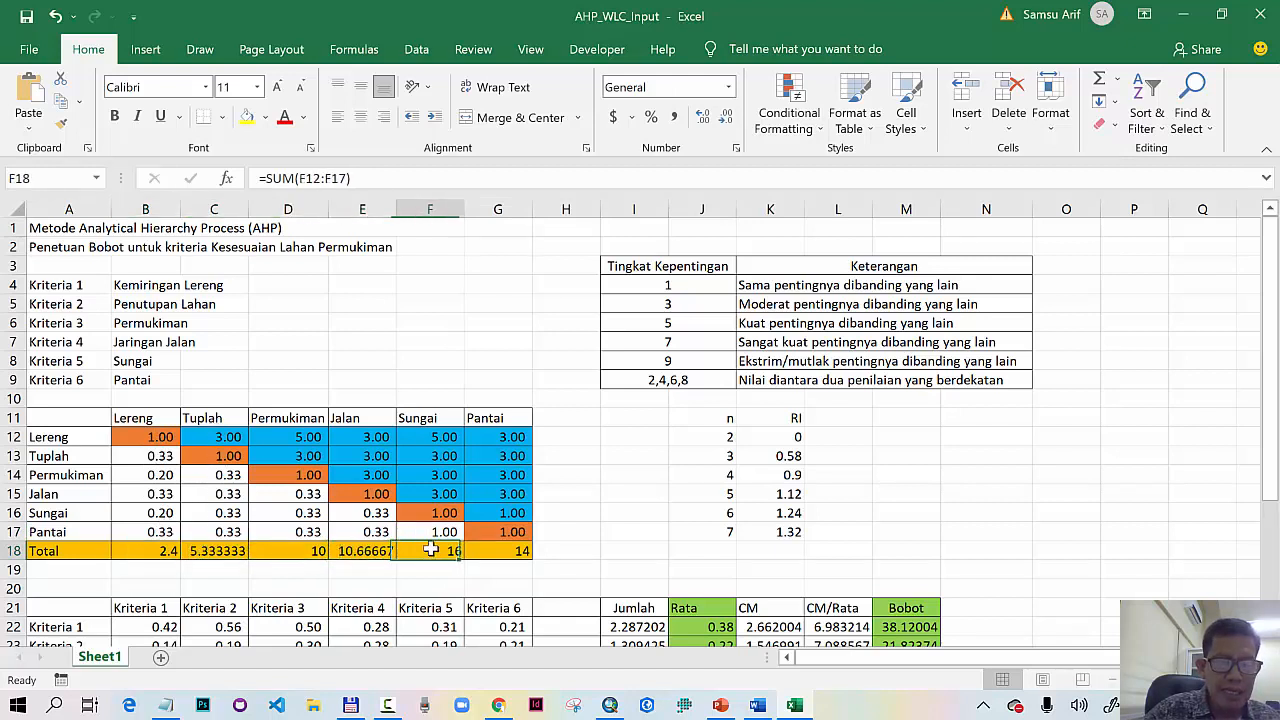
click(503, 551)
Step: Rename the first three column headings of the normalised matrix in row 21 as Lereng, Tuplah and Permukiman
scroll(545, 436, down, 3)
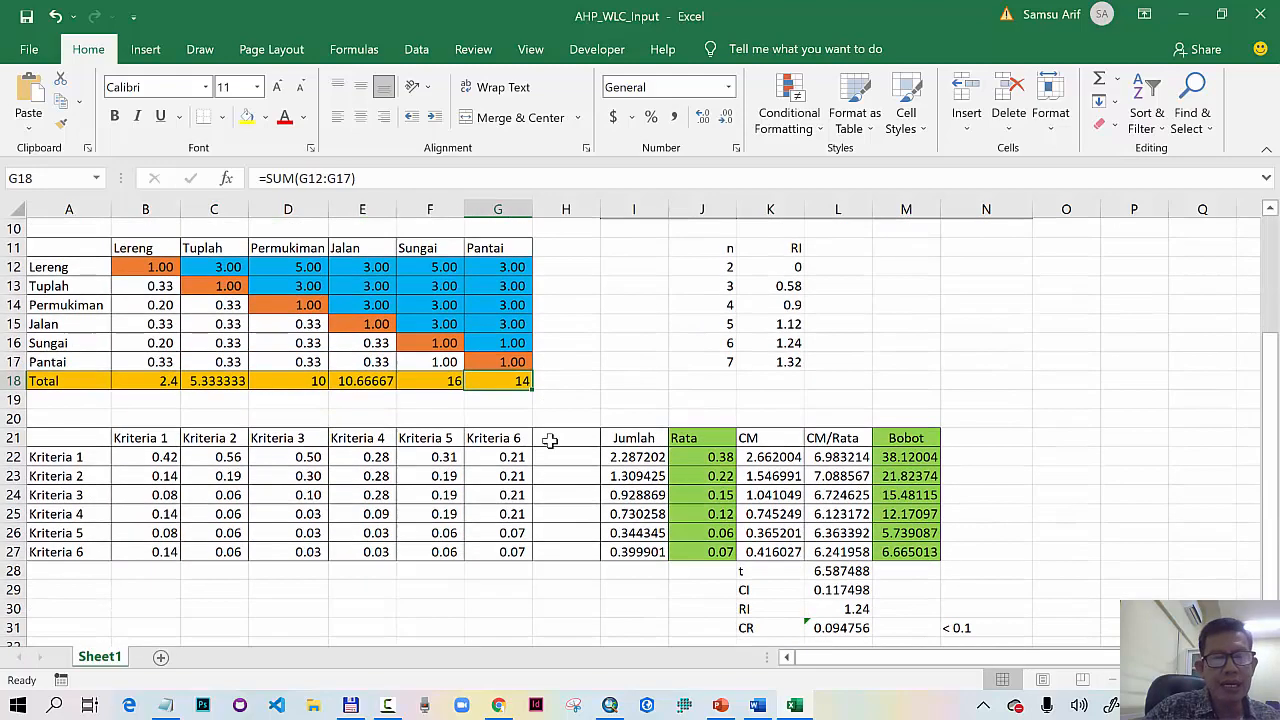
scroll(550, 440, up, 1)
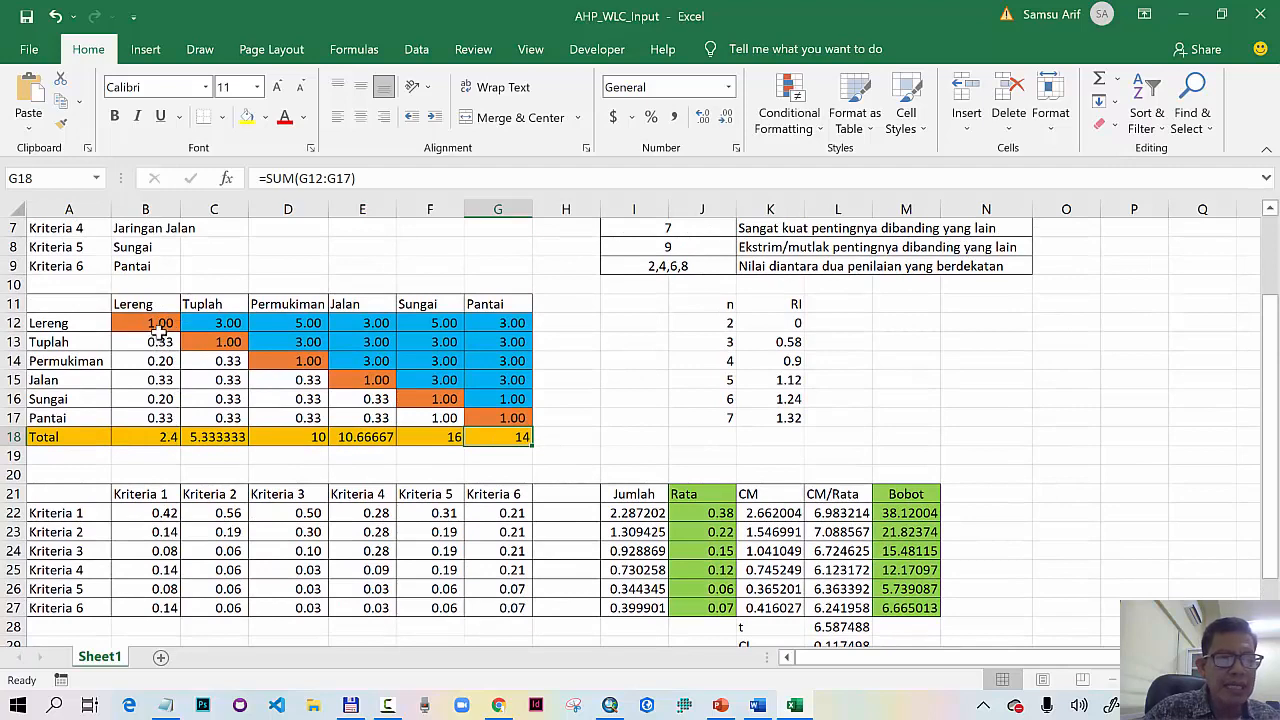
click(147, 491)
text(Lereng)
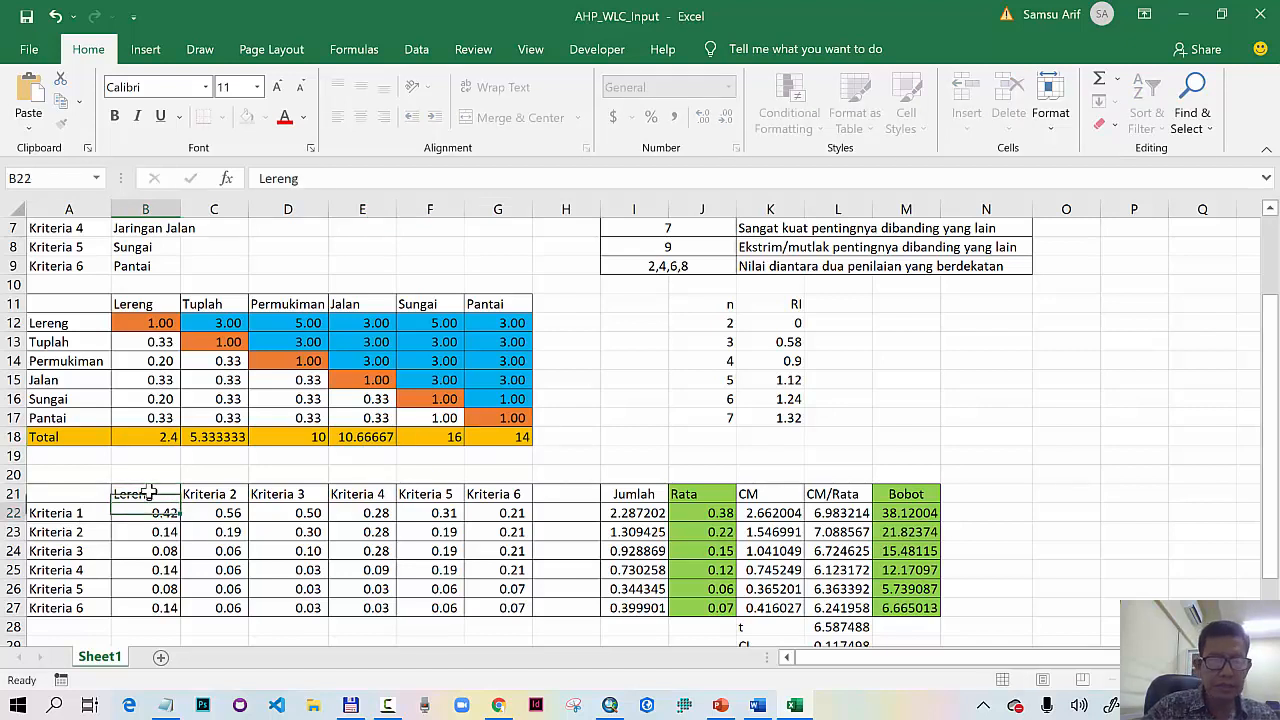
key(Tab)
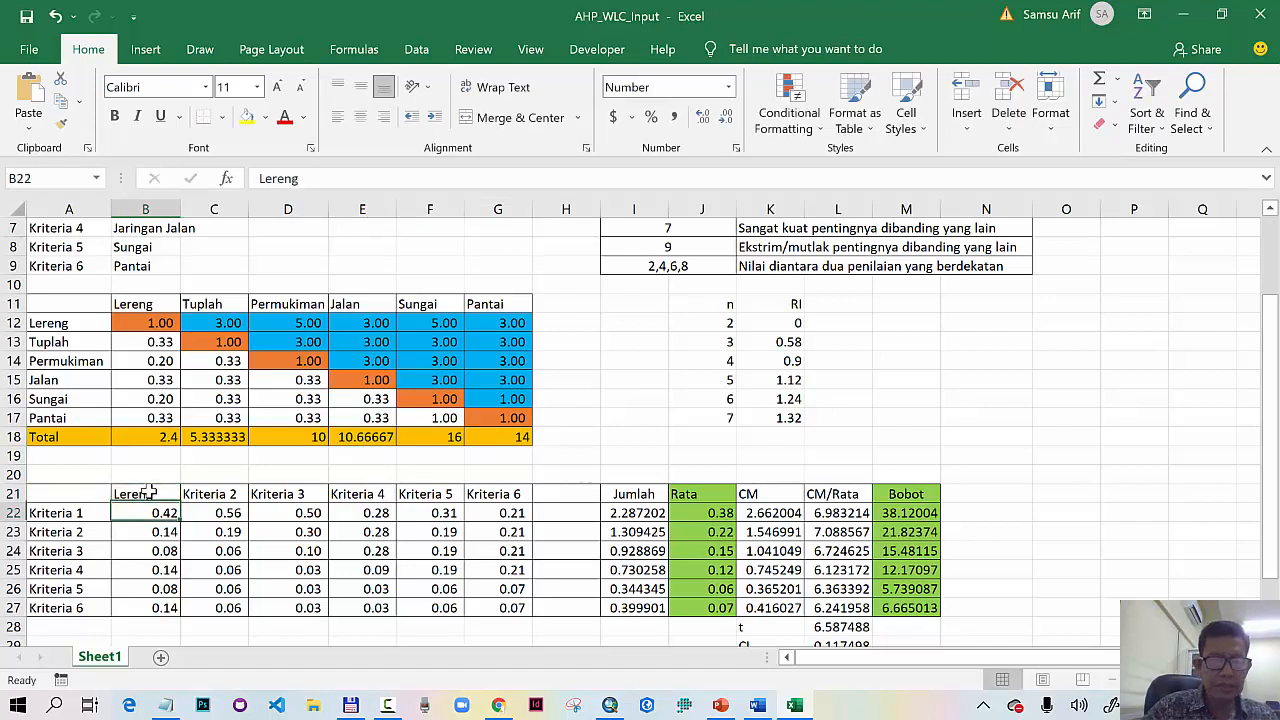
text(Tu)
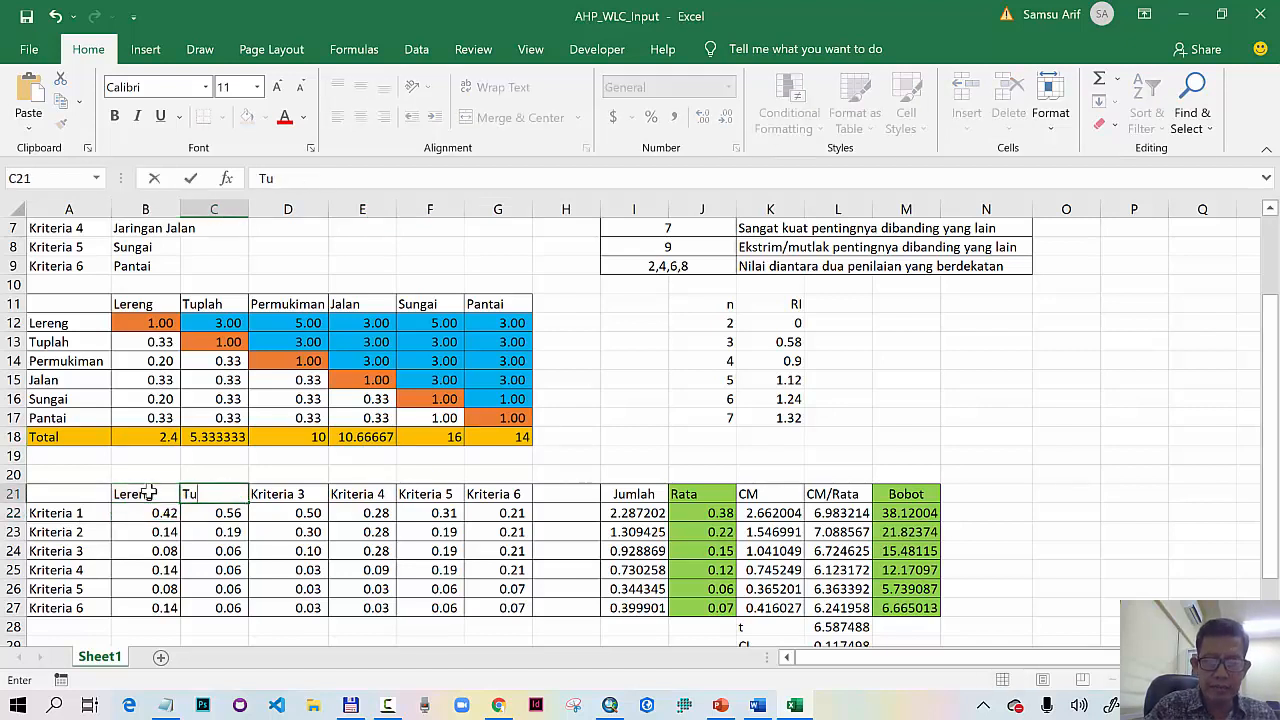
text(plah)
key(Return)
key(Up)
key(Right)
text(Permukiman)
key(Return)
key(Up)
key(Right)
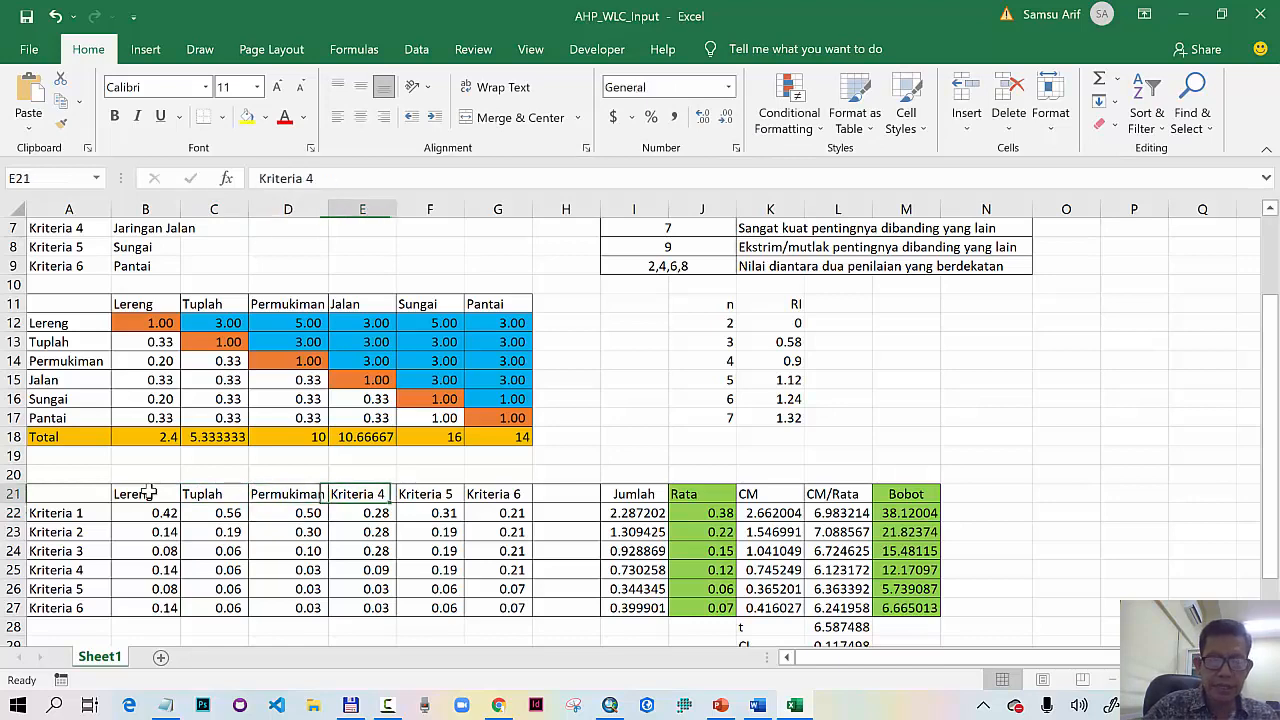
Step: Rename the remaining column headings of the normalised matrix, Kriteria 4 to Kriteria 6, as Jalan, Sungai and Pantai
text(Jalan)
key(Return)
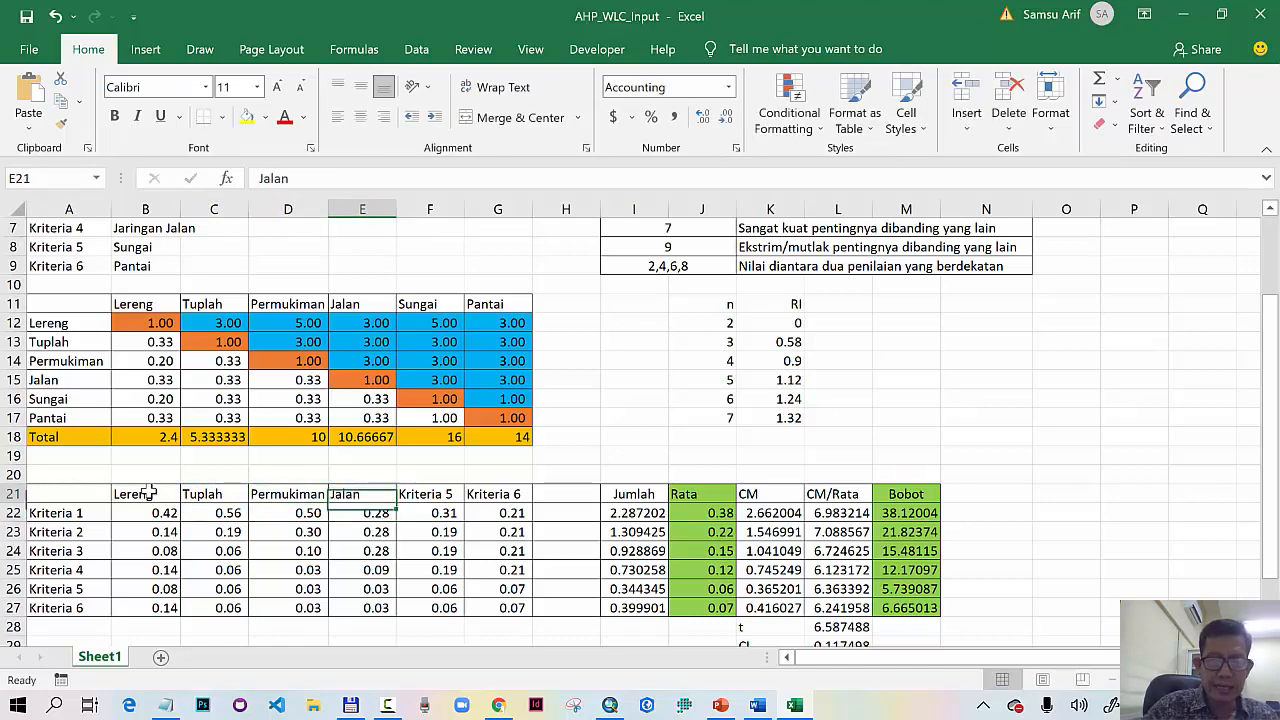
key(Up)
key(Right)
text(Su)
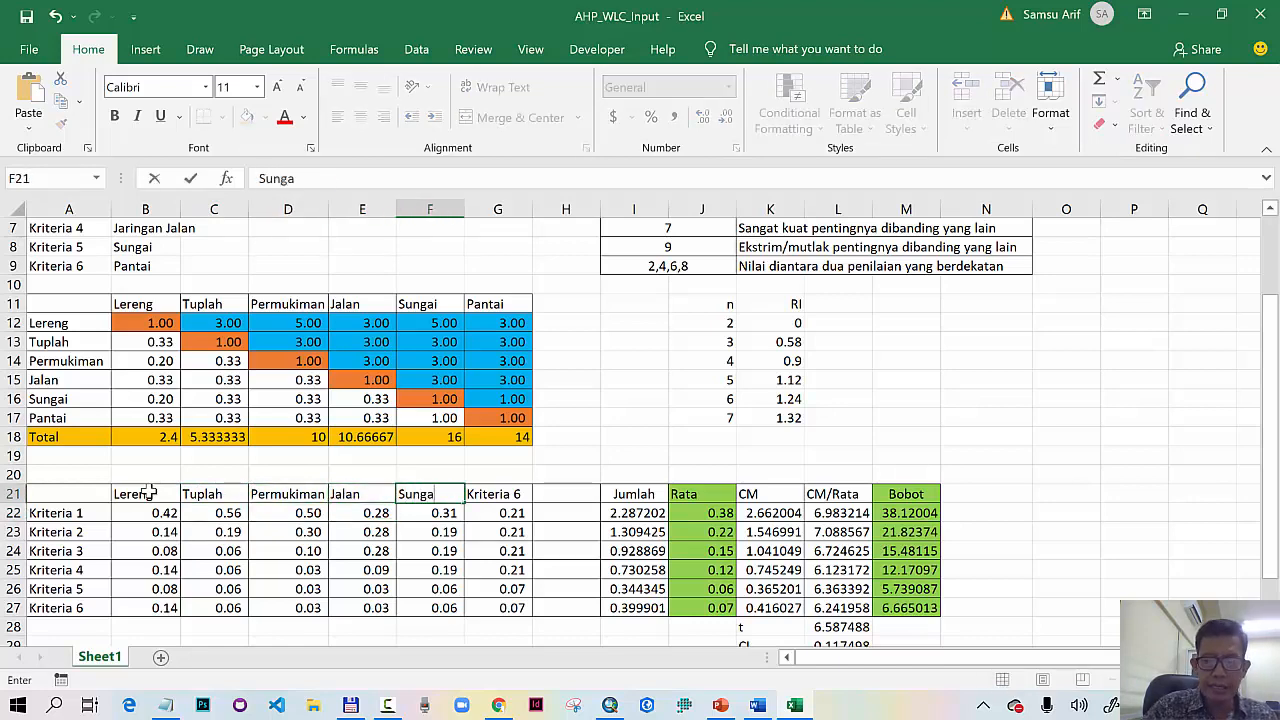
key(Return)
key(Up)
key(Right)
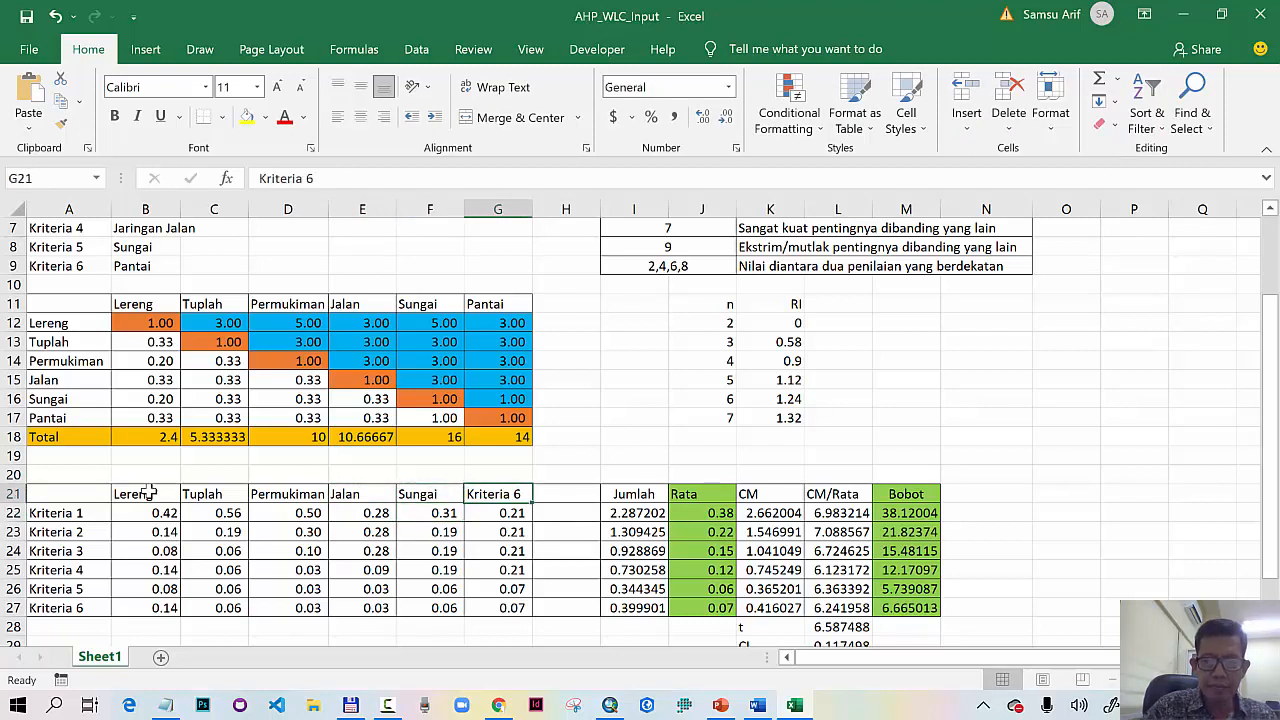
text(Pantai)
key(Return)
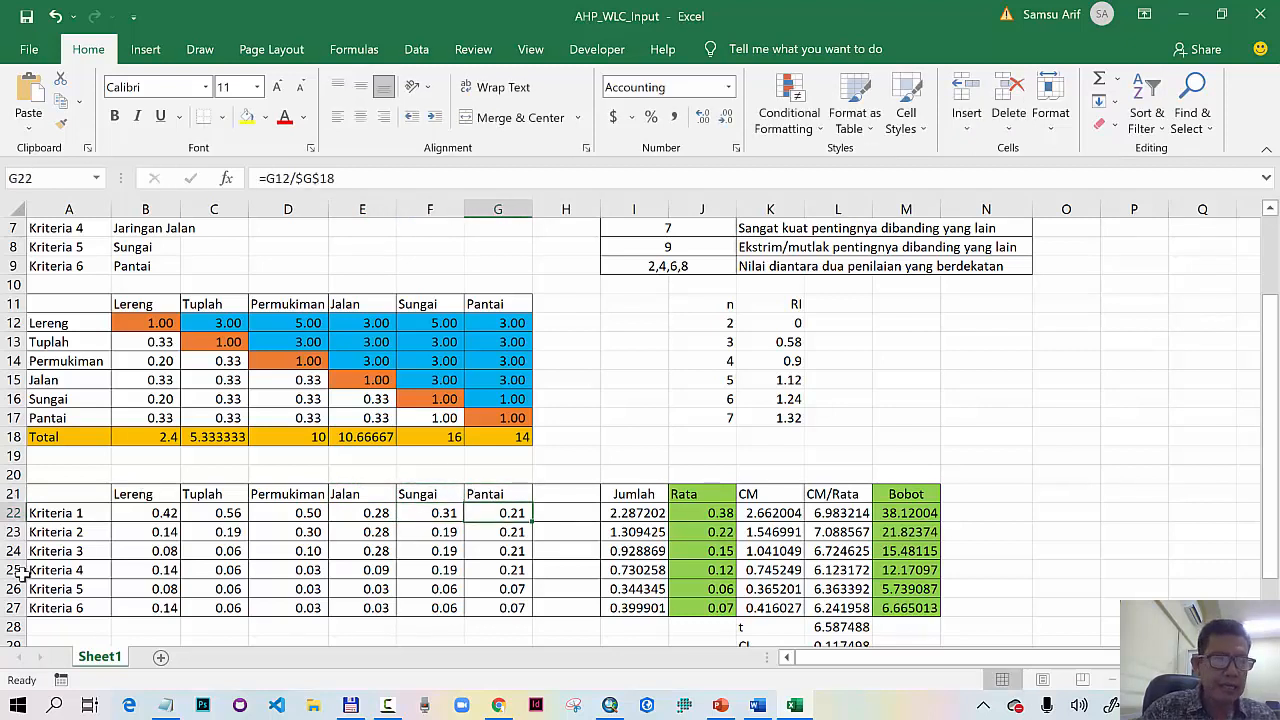
Step: Rename the first three row labels of the normalised matrix in column A as Lereng, Tuplah and Permukiman
click(65, 512)
text(Ler)
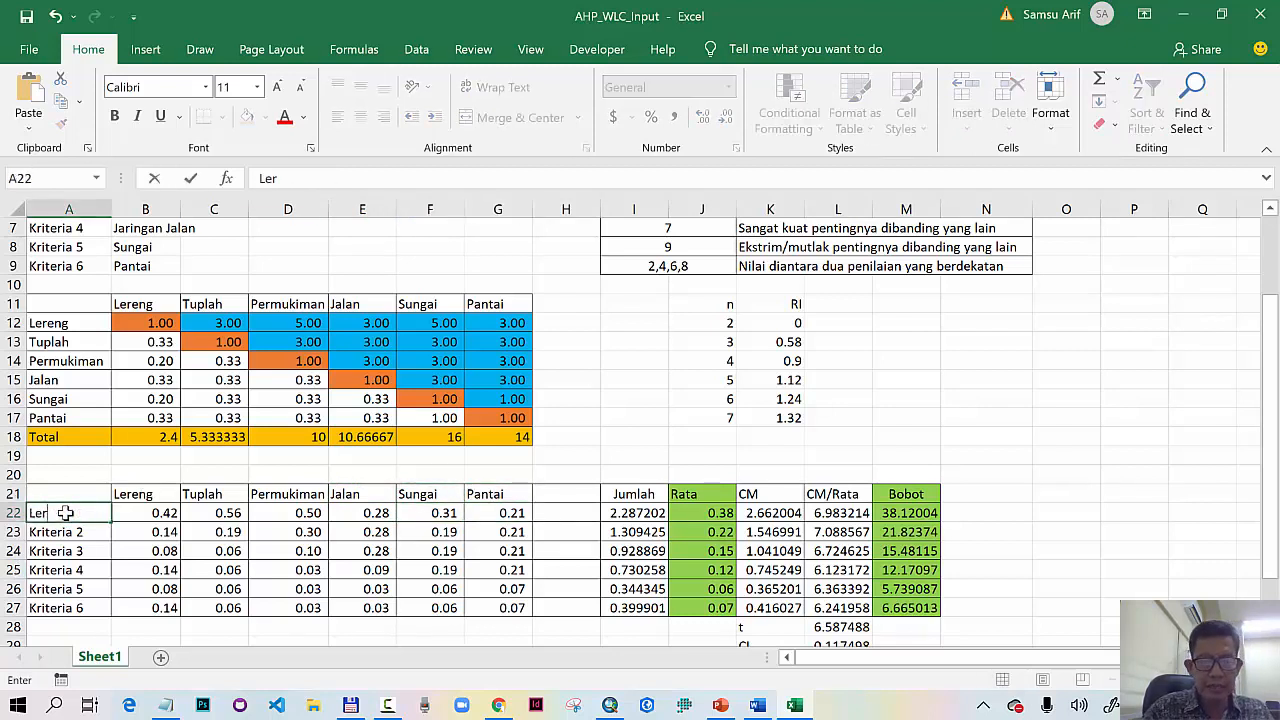
text(eng)
key(Return)
text(T)
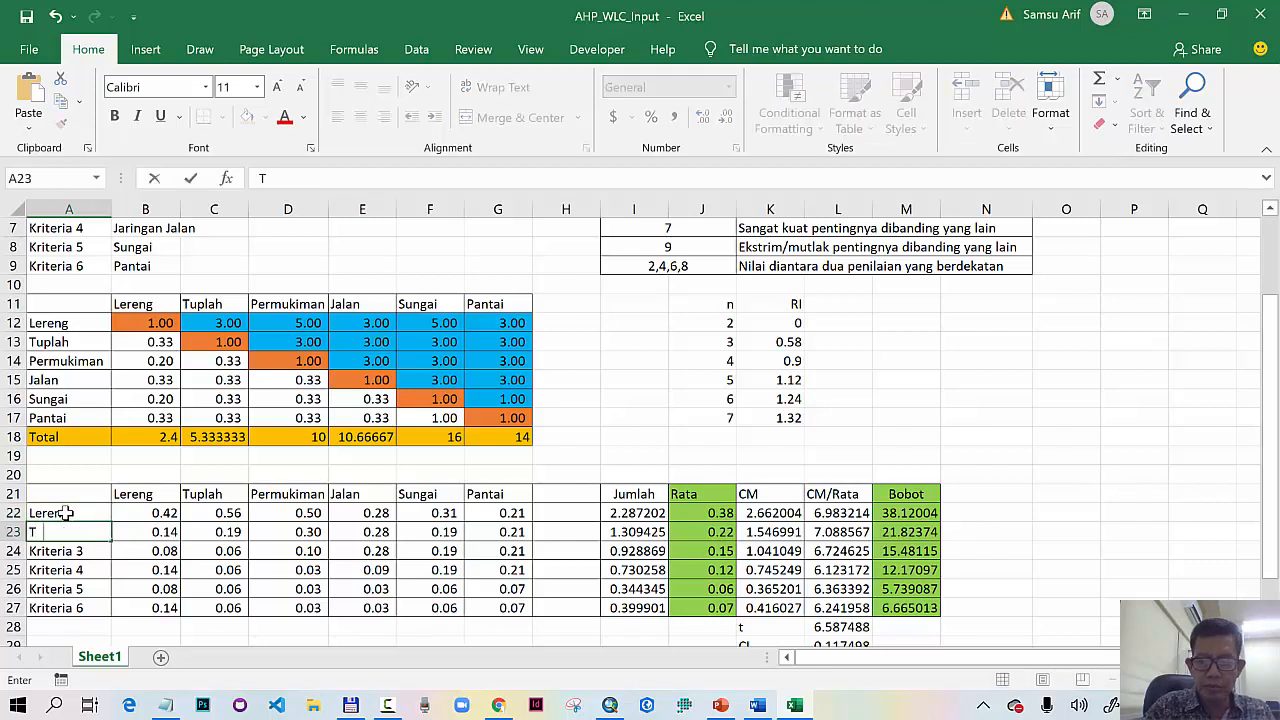
text(uplah)
key(Return)
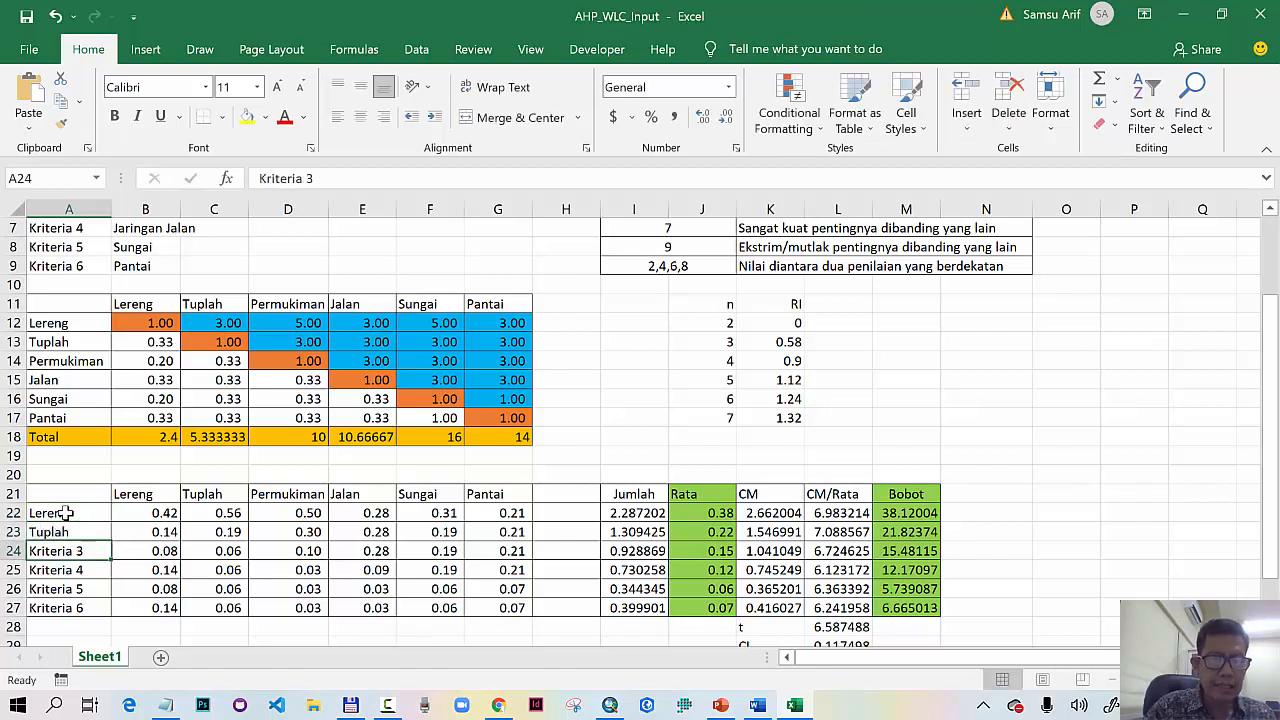
text(Permukim)
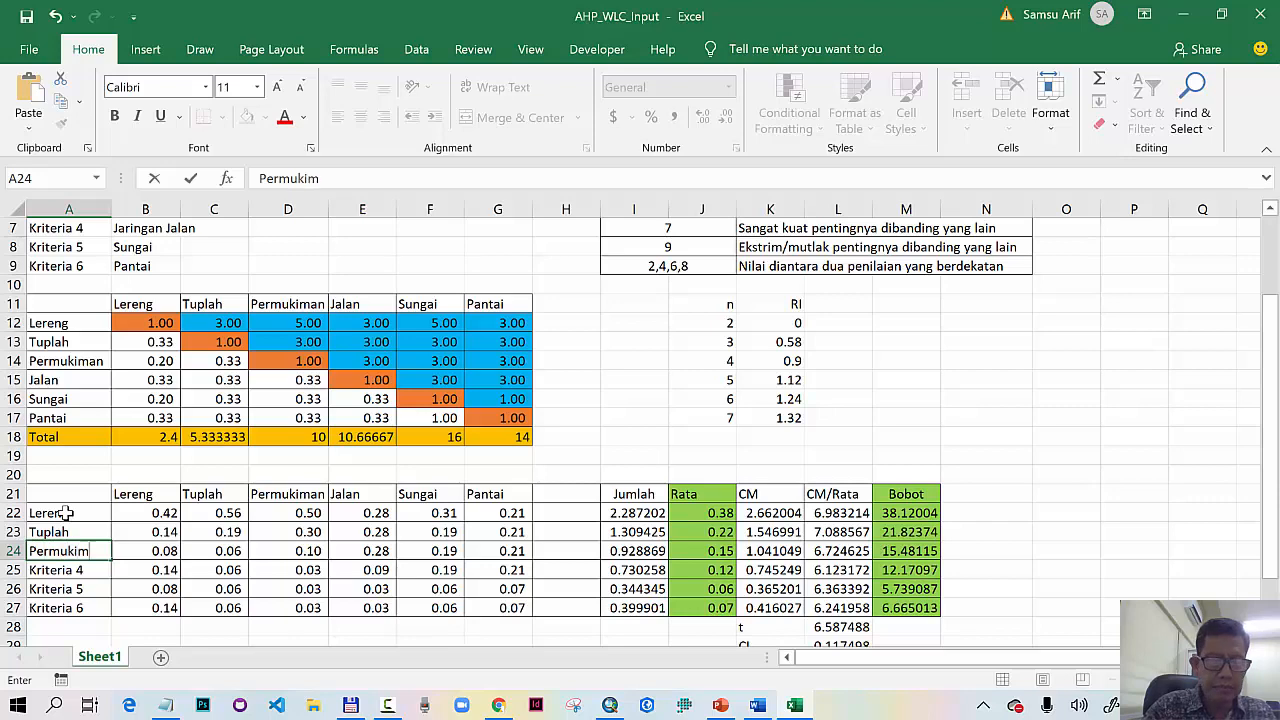
key(Return)
Step: Rename the last three row labels of the normalised matrix as Jalan, Sungai and Pantai
text(Jalan)
key(Return)
text(Sungai)
key(Return)
text(Pantai)
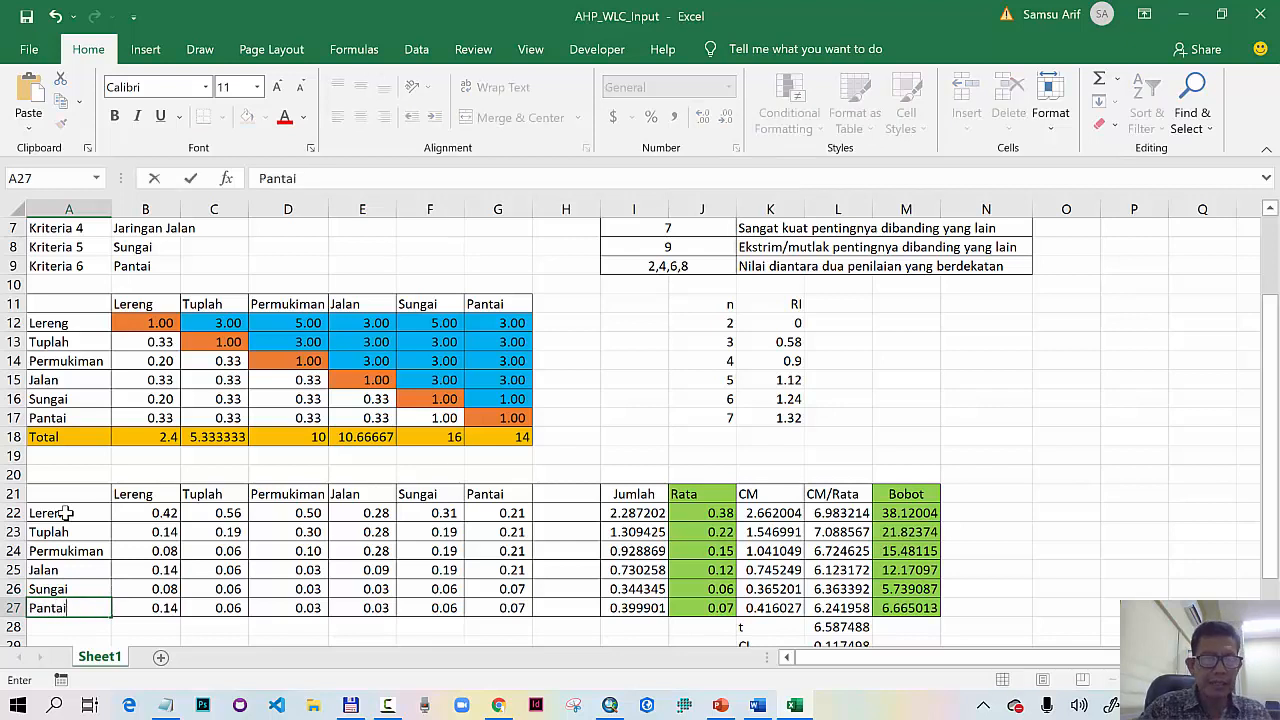
key(Return)
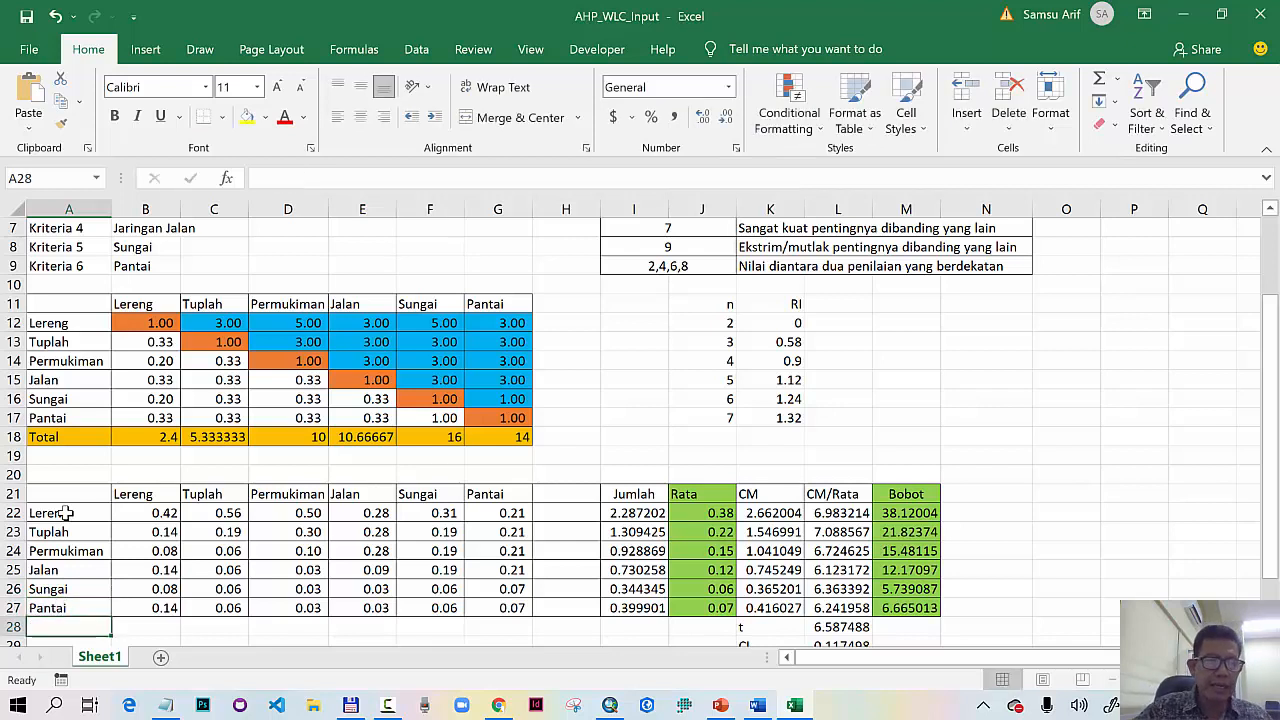
Step: Trace how the normalised Lereng values for Lereng, Tuplah and Permukiman derive from their comparison ratings and the column total
click(164, 514)
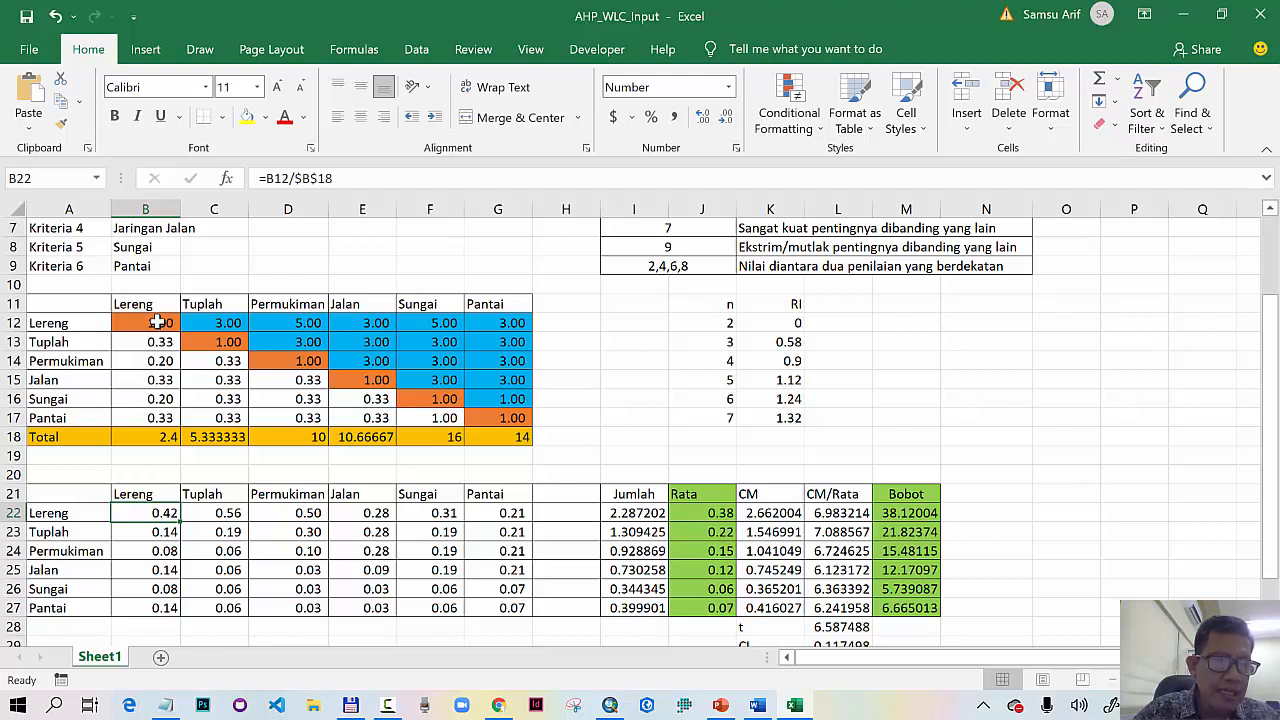
click(157, 322)
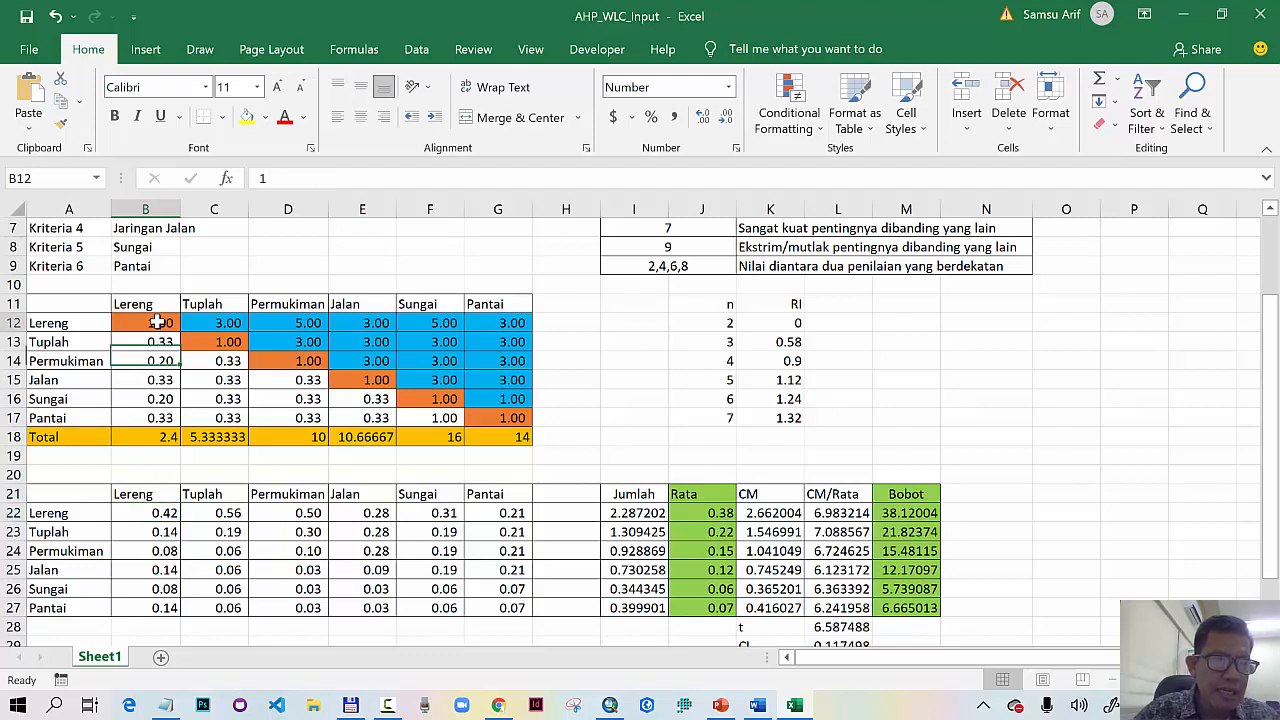
click(168, 440)
click(142, 532)
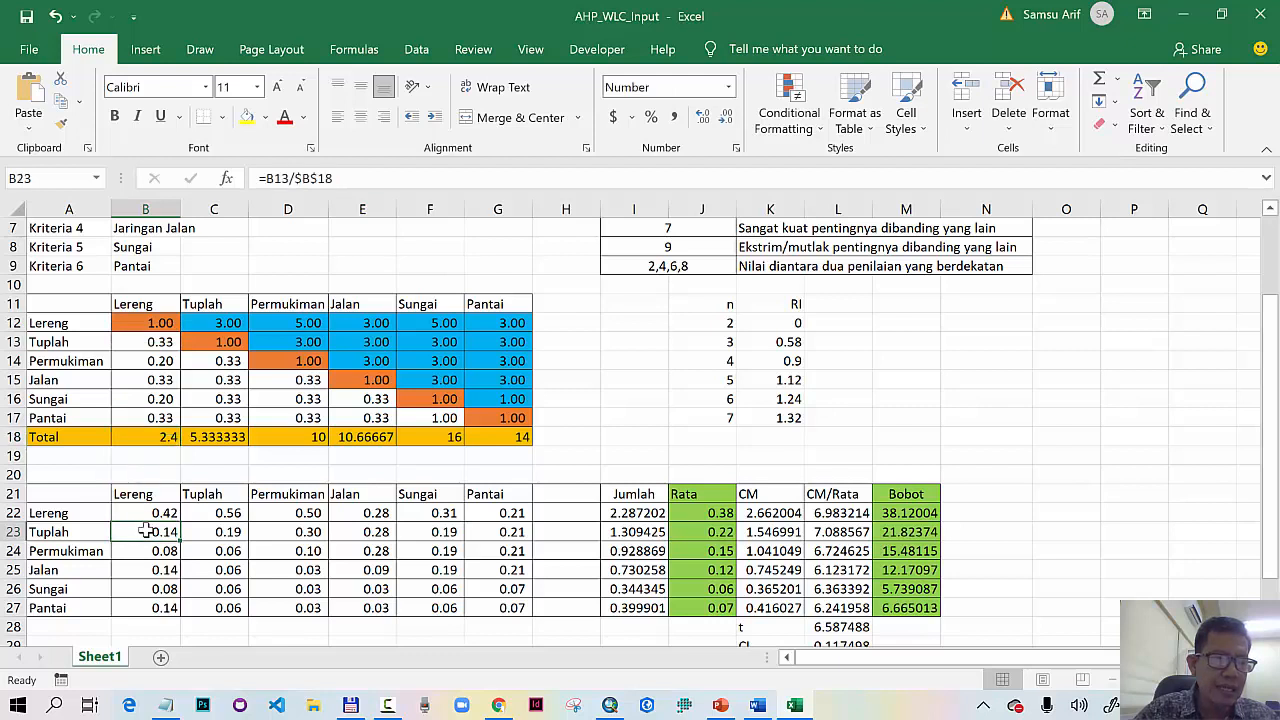
click(140, 342)
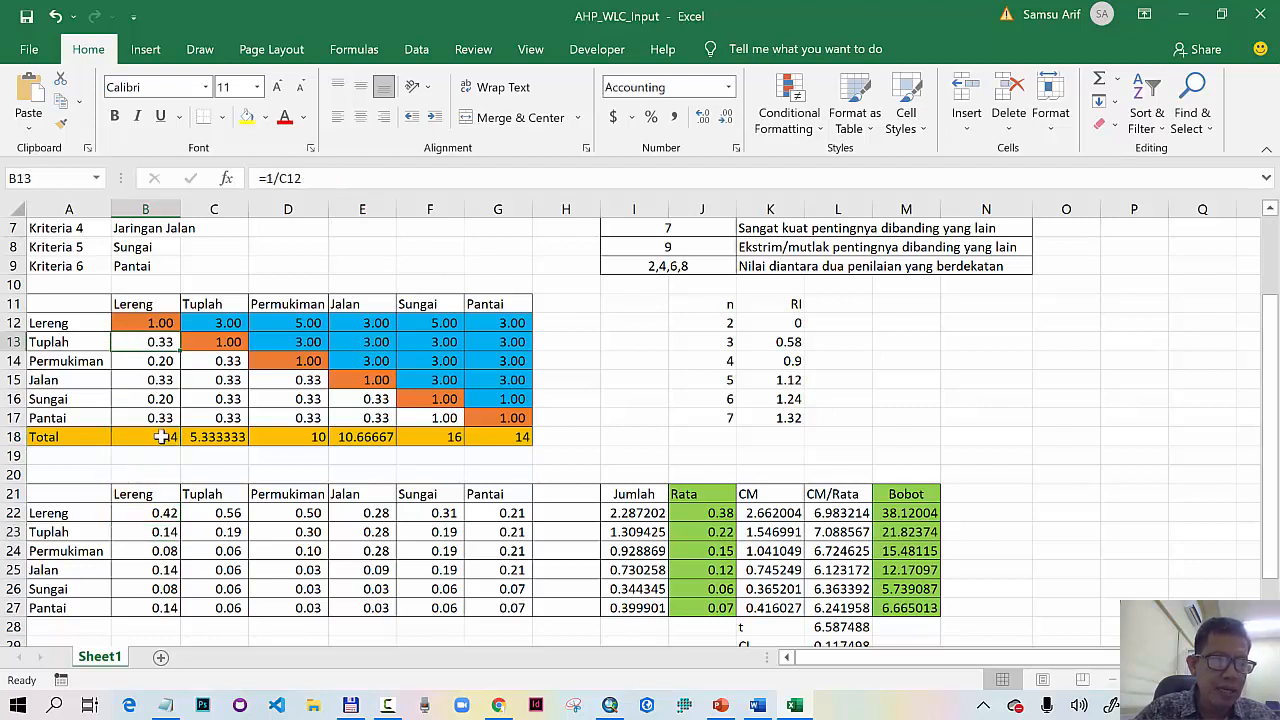
click(162, 438)
click(152, 551)
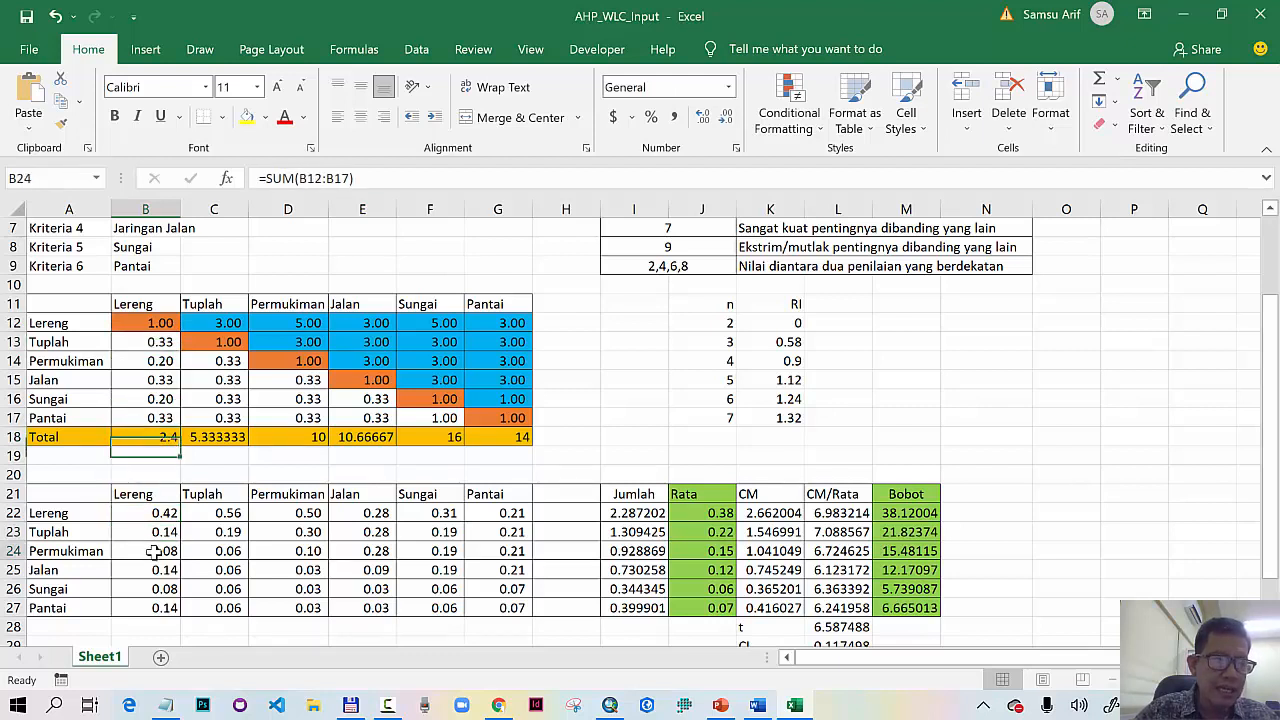
click(151, 362)
click(157, 440)
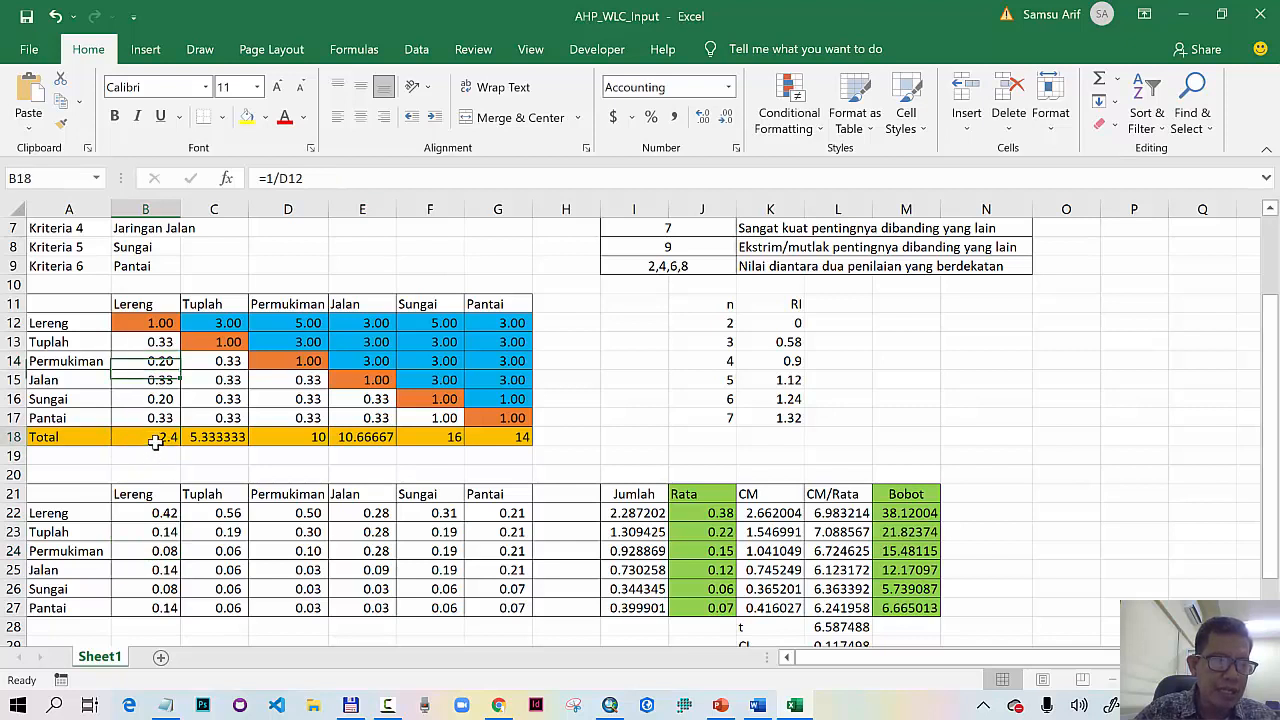
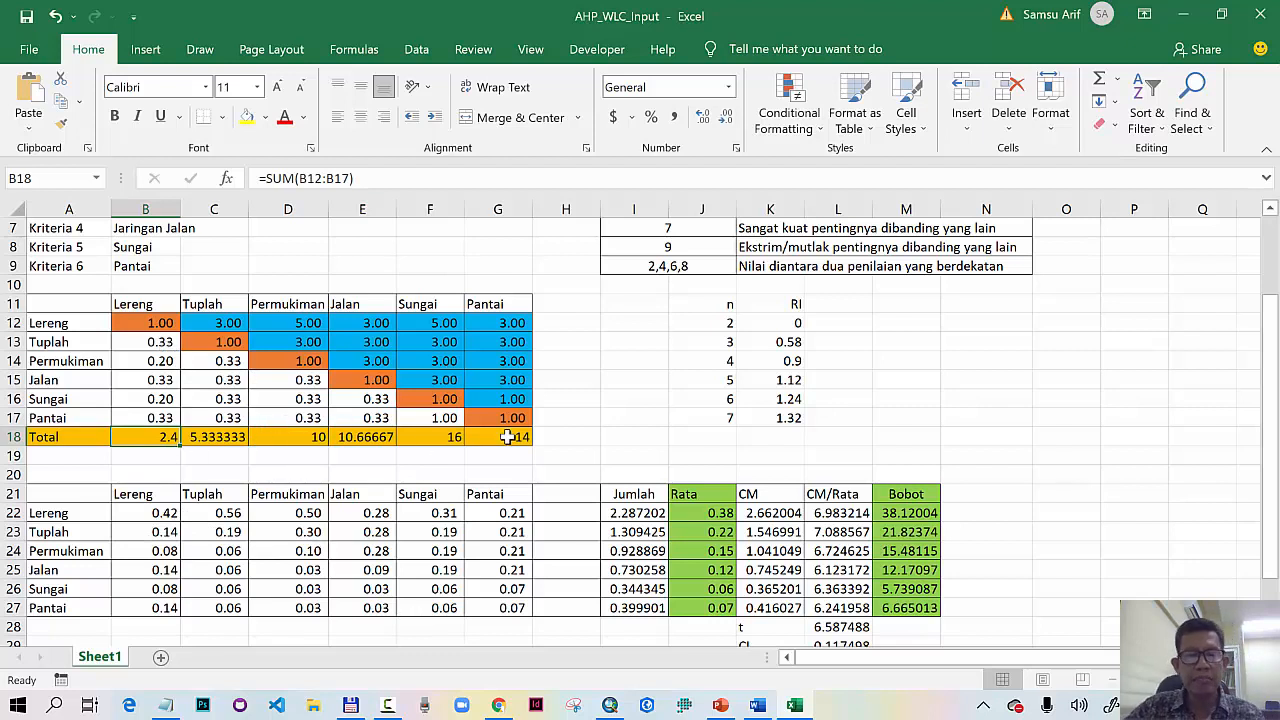
Step: Examine the Jumlah and Rata formulas in the Lereng row and review the Rata values of all six criteria
click(627, 513)
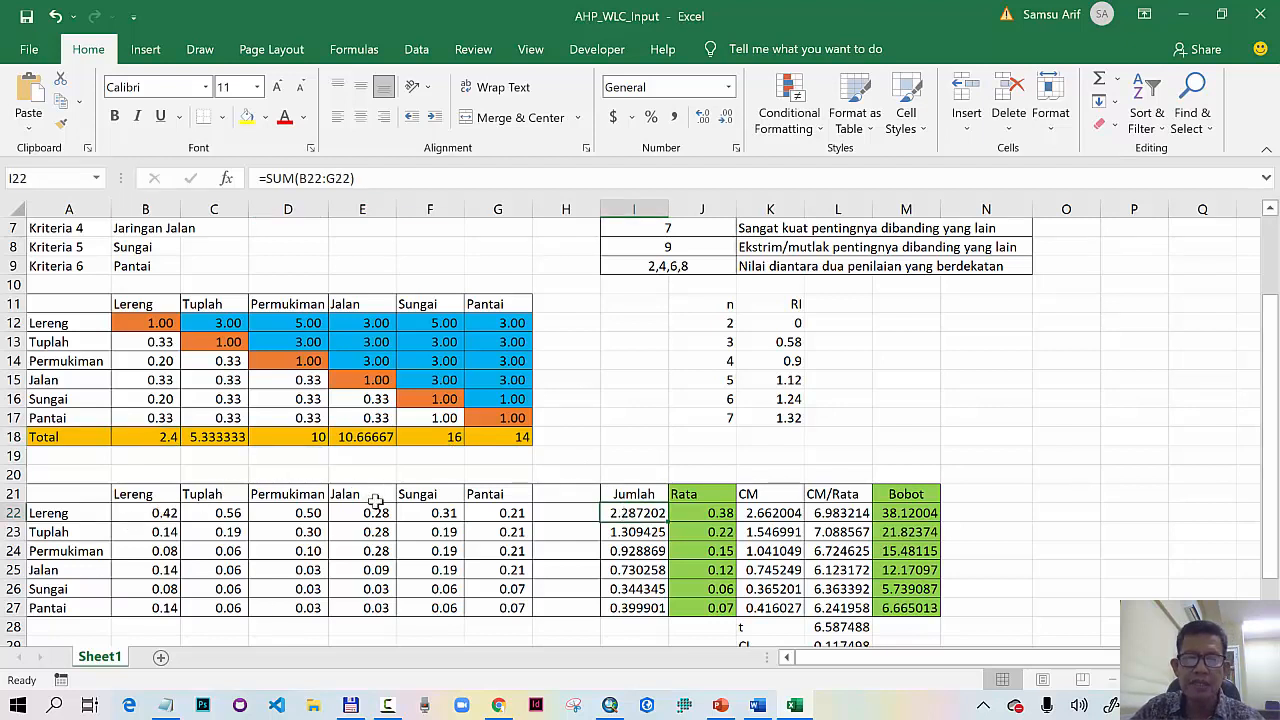
click(701, 511)
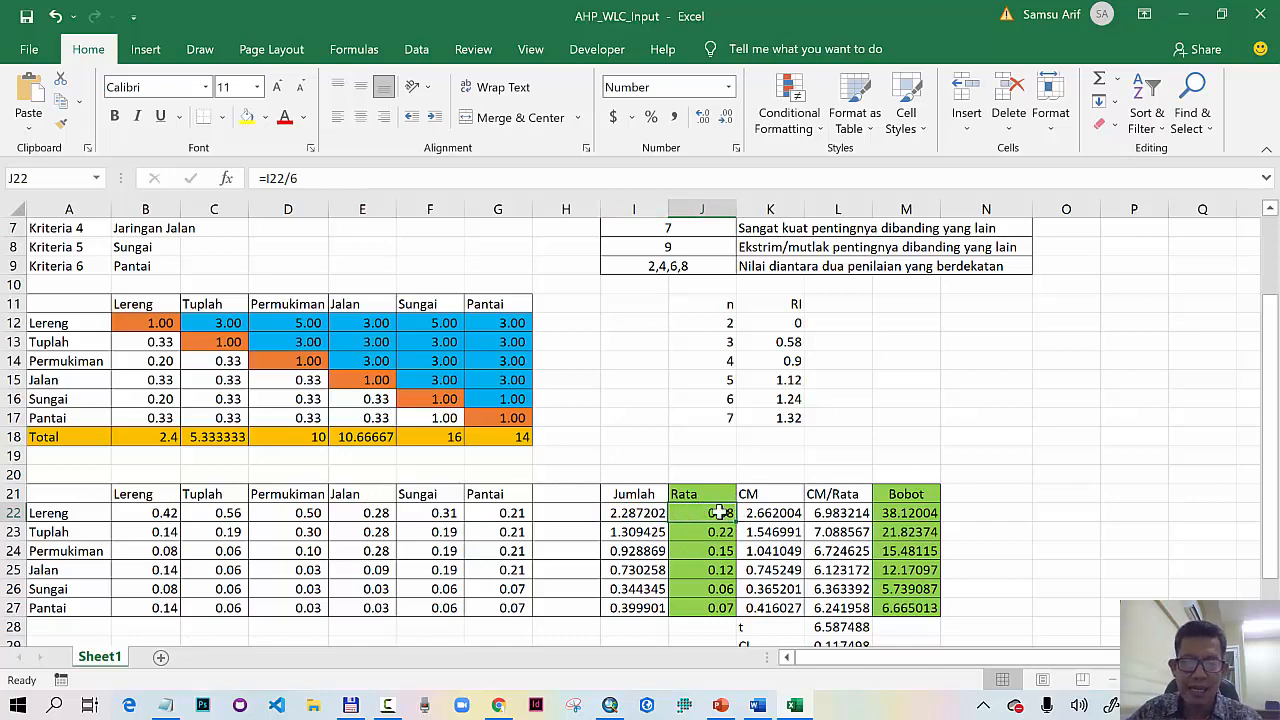
drag(709, 511, 708, 608)
scroll(1037, 486, down, 2)
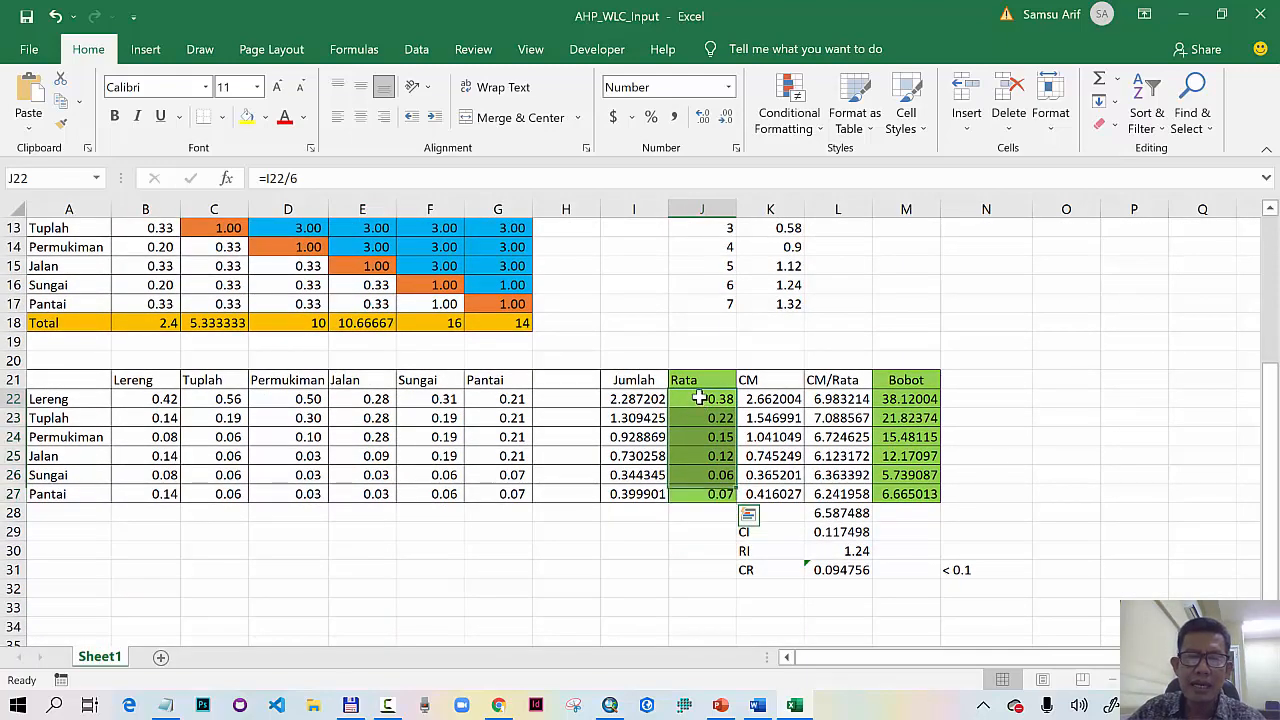
scroll(700, 398, up, 2)
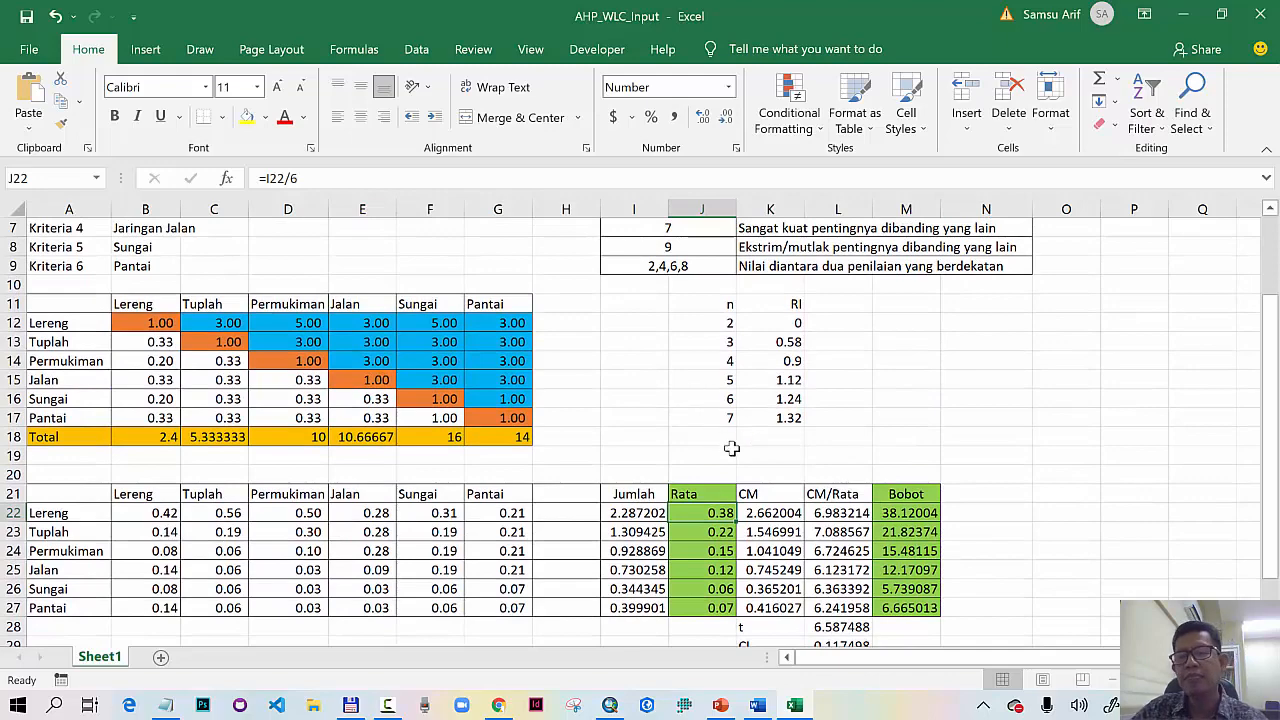
Step: Review the pairwise comparison ratings of Lereng, and the Jalan ratings for Tuplah and Permukiman, against the Rata weights
scroll(731, 448, down, 1)
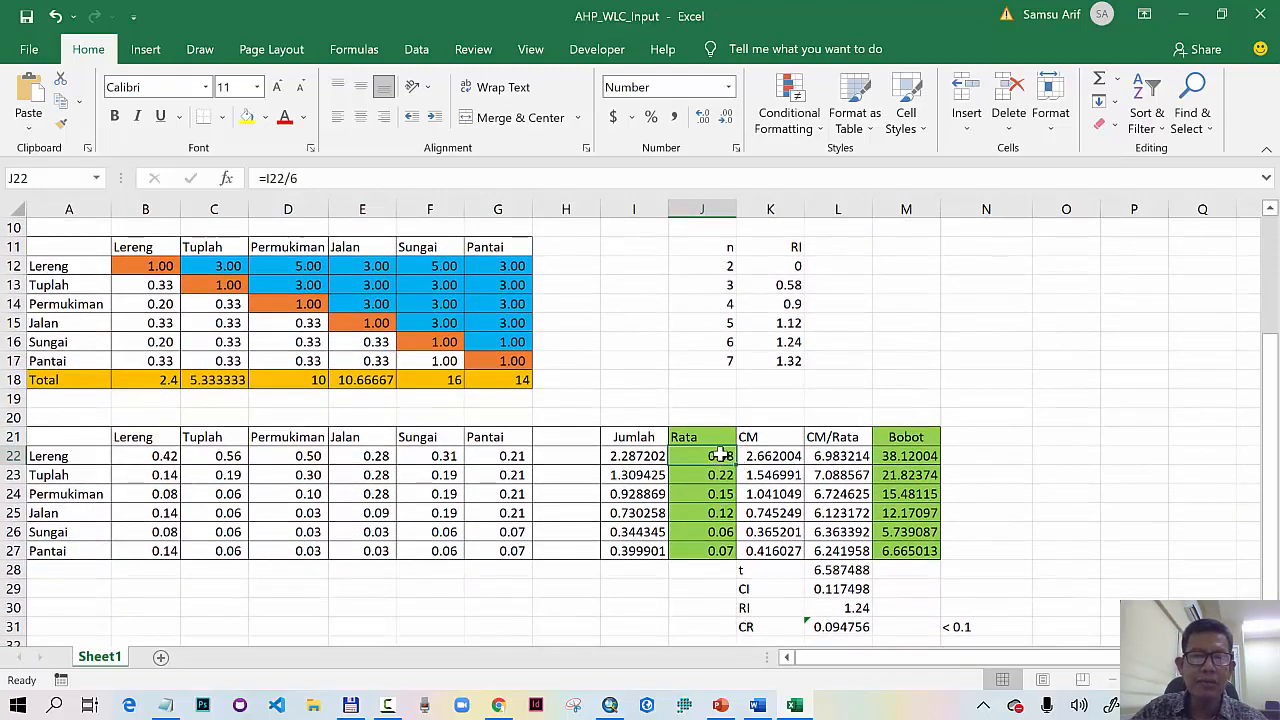
scroll(718, 455, up, 1)
click(240, 324)
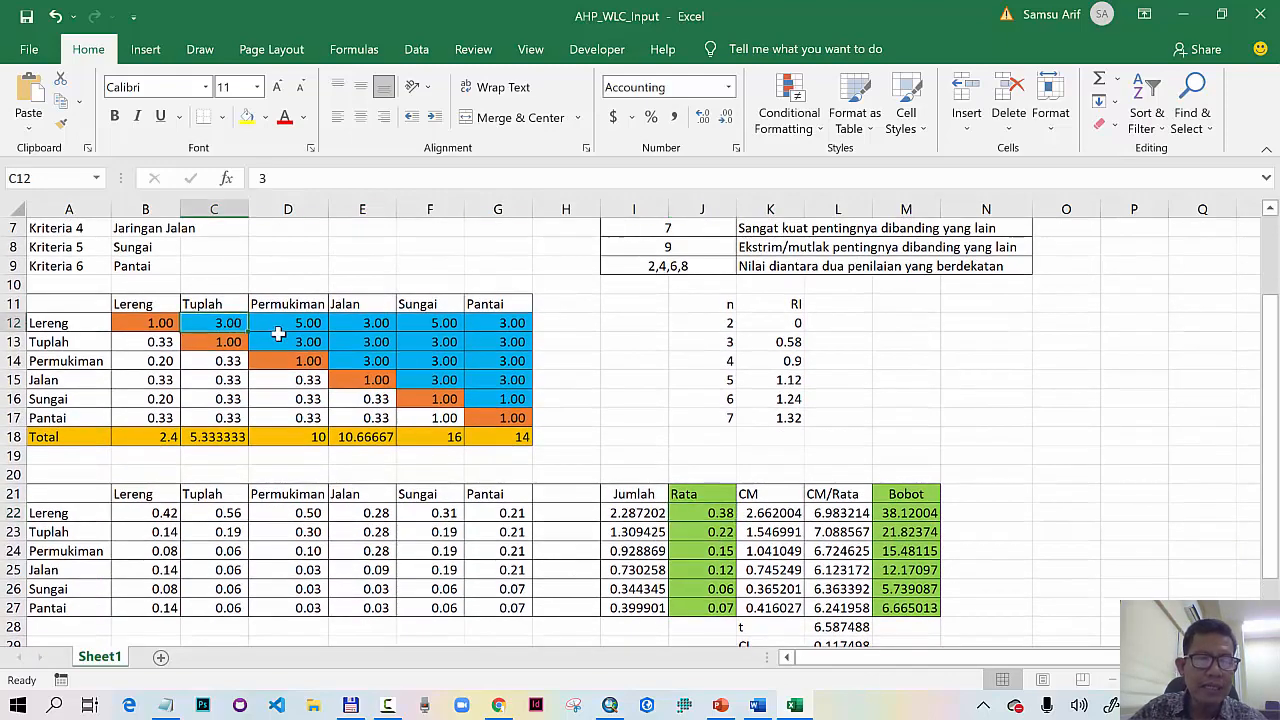
click(295, 325)
click(378, 325)
click(380, 342)
click(381, 361)
click(424, 326)
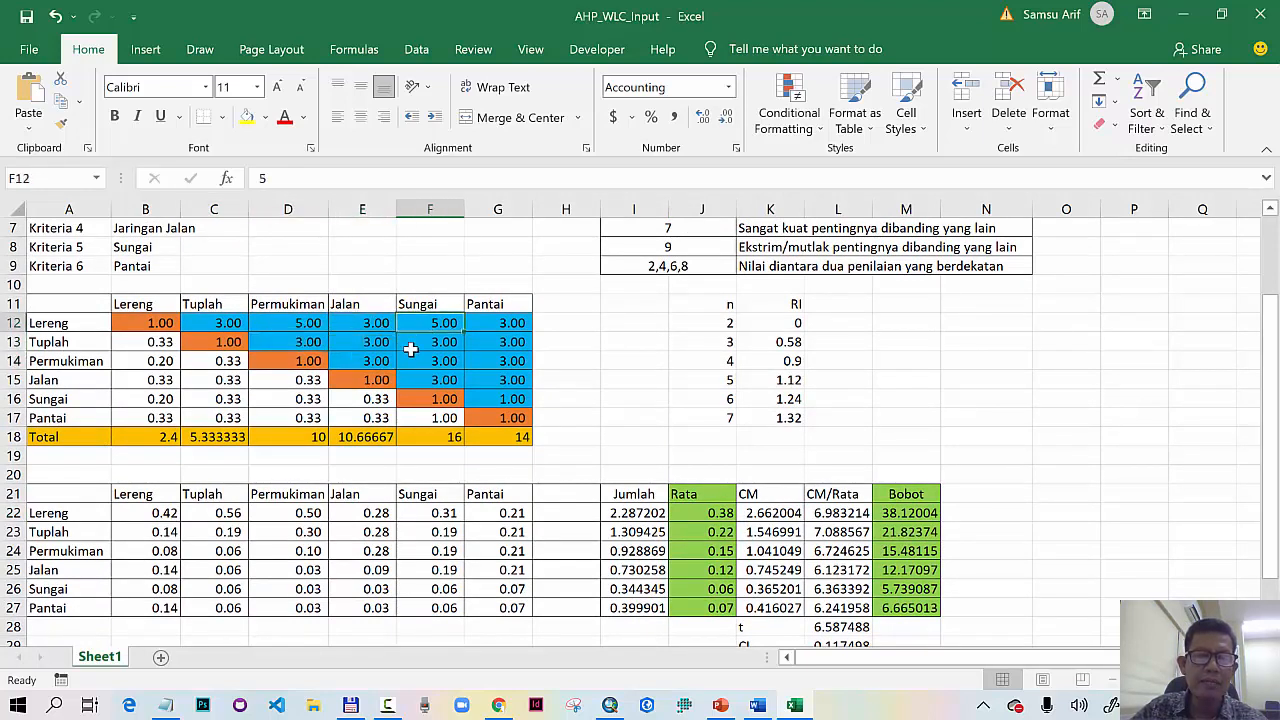
Step: Examine the CM column's MMULT formulas and trace how each multiplies a comparison matrix row by the Rata values
scroll(712, 432, down, 1)
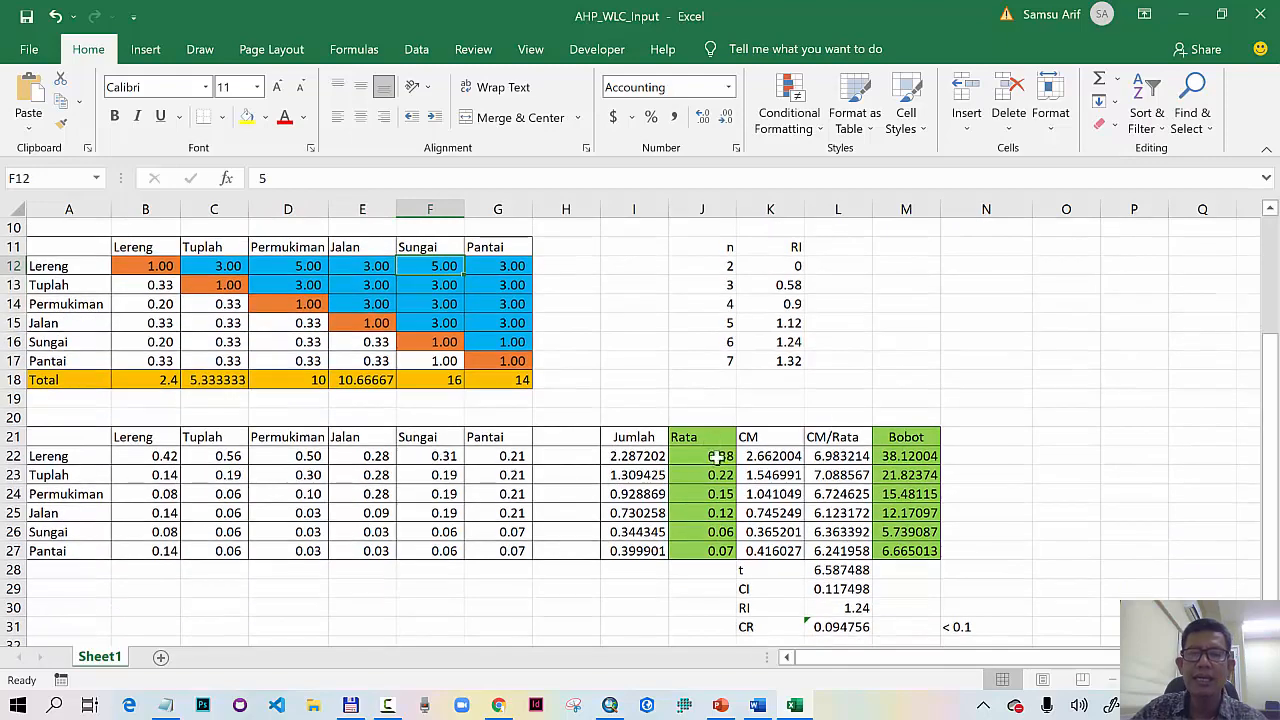
click(766, 458)
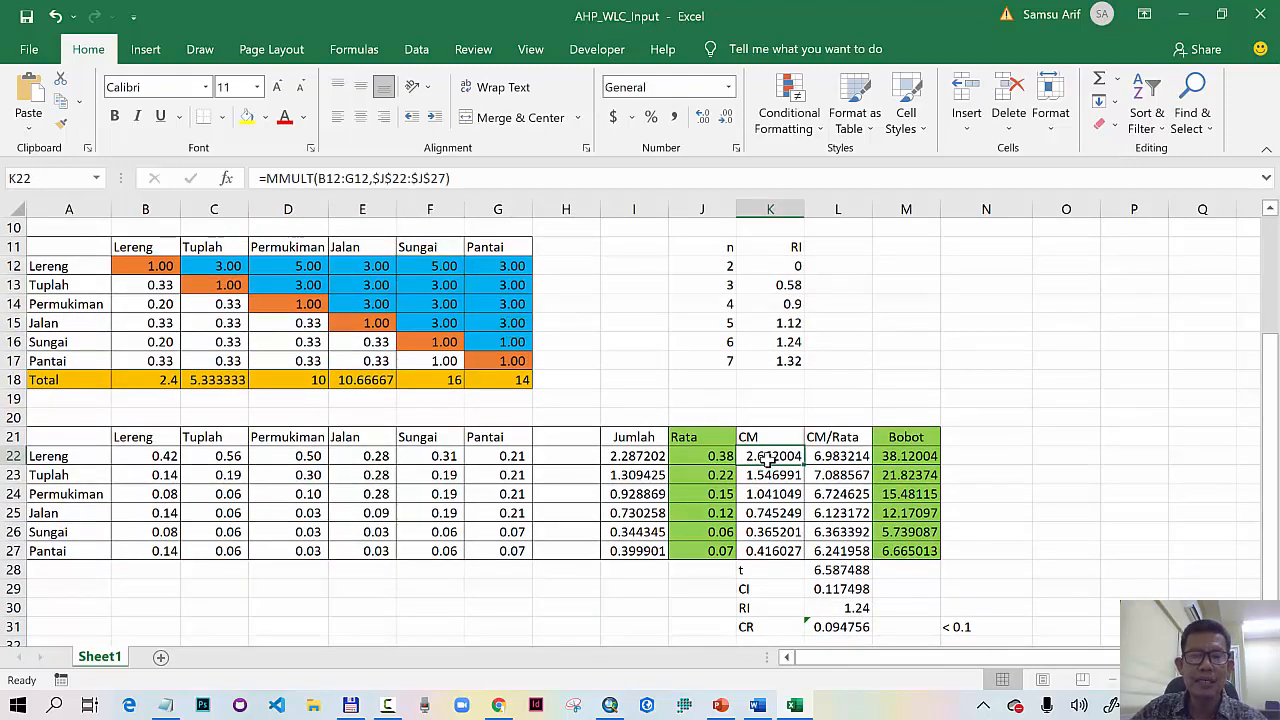
scroll(766, 457, up, 1)
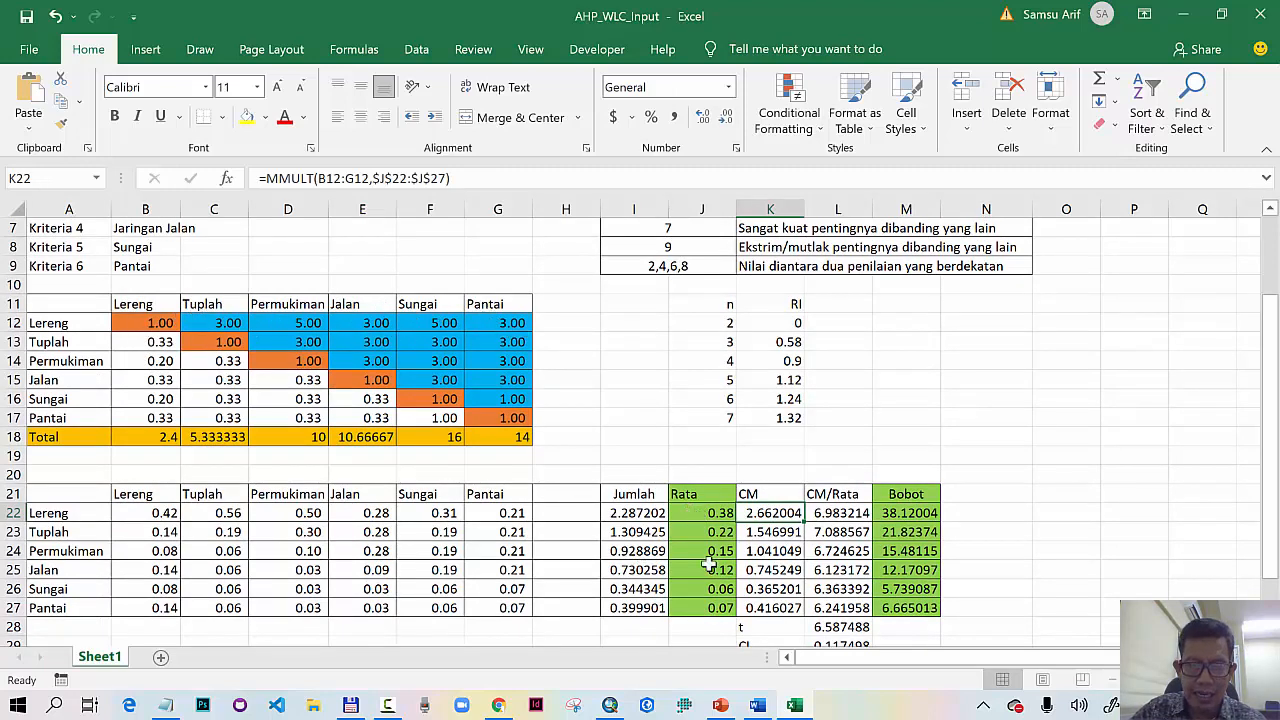
click(773, 532)
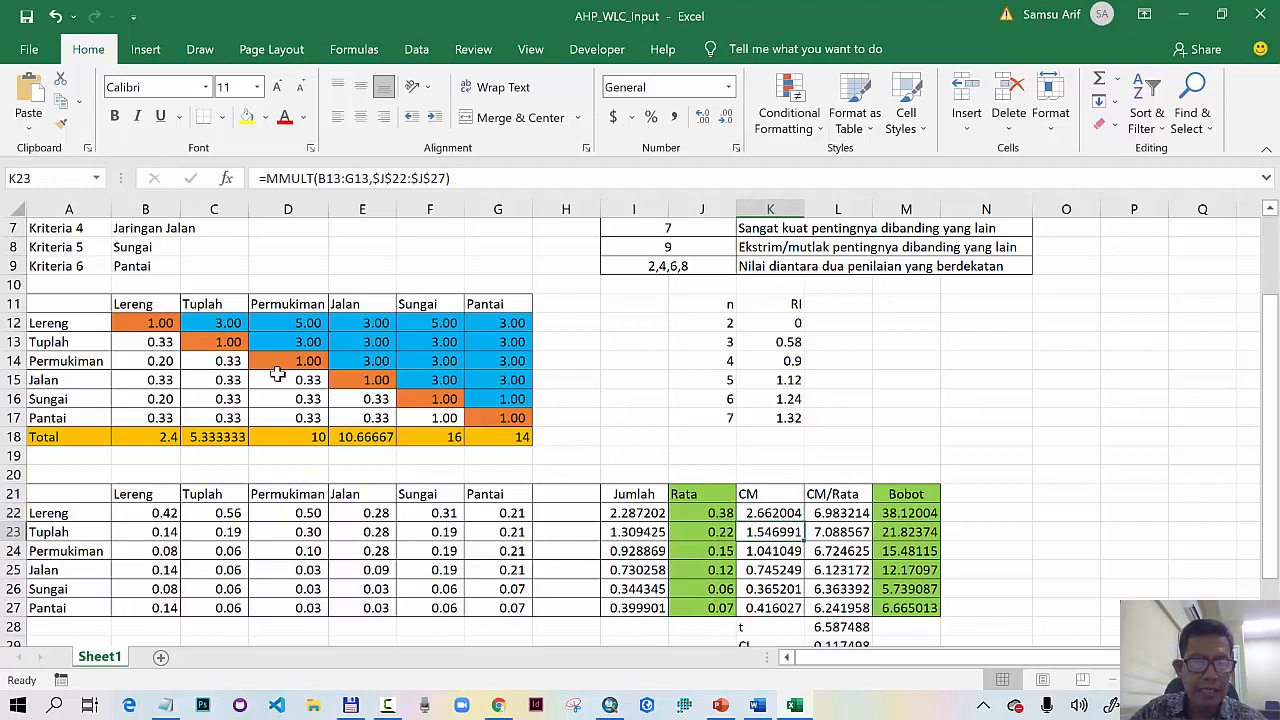
drag(147, 344, 492, 342)
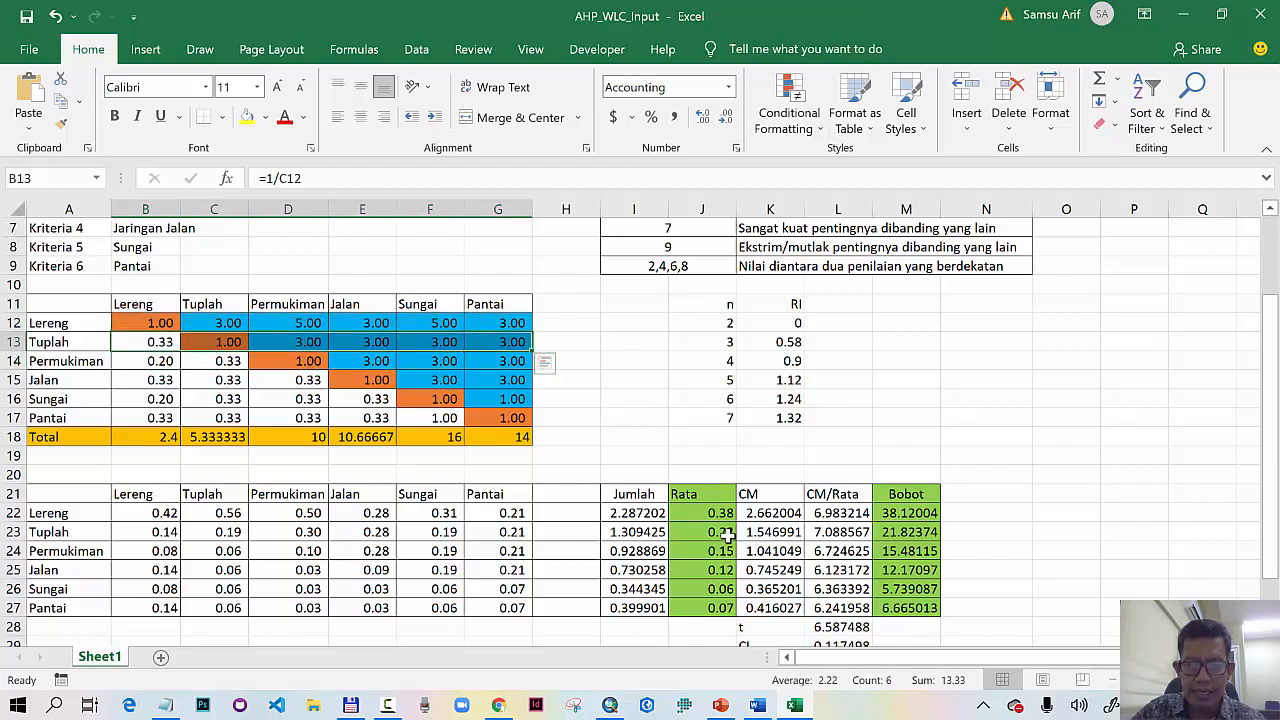
click(773, 532)
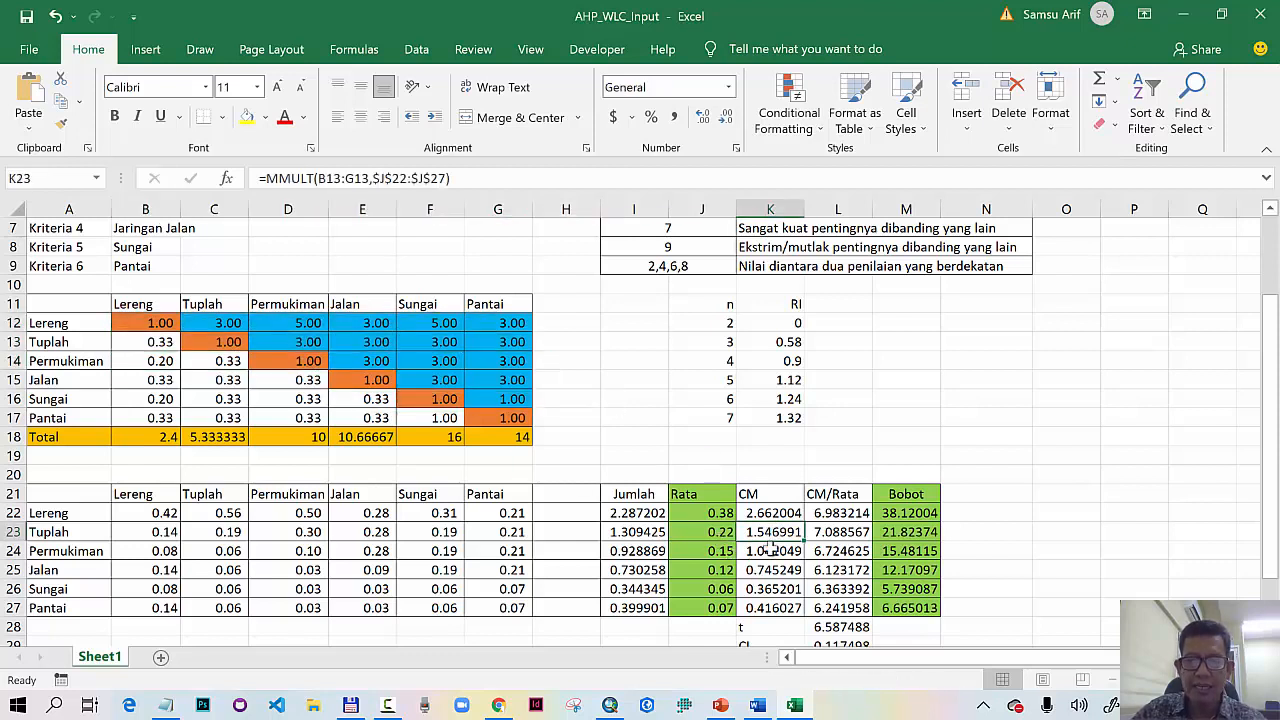
click(762, 551)
click(766, 569)
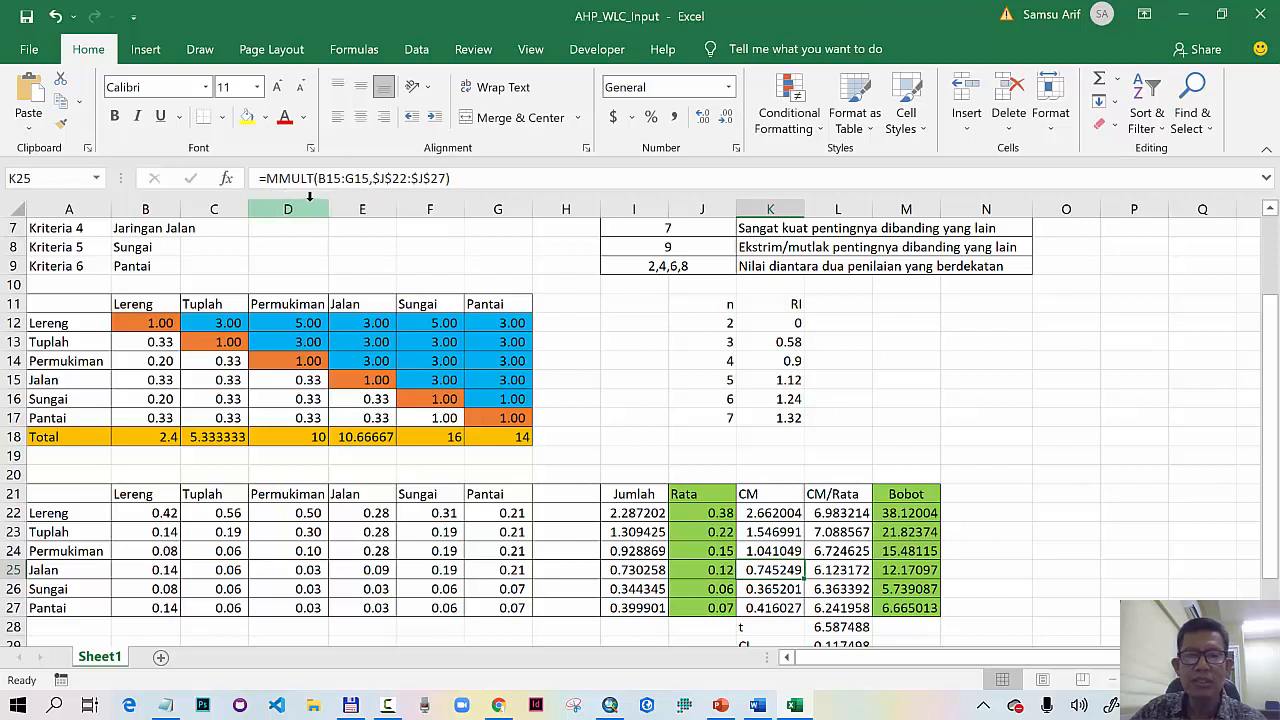
drag(771, 514, 794, 606)
scroll(984, 469, down, 1)
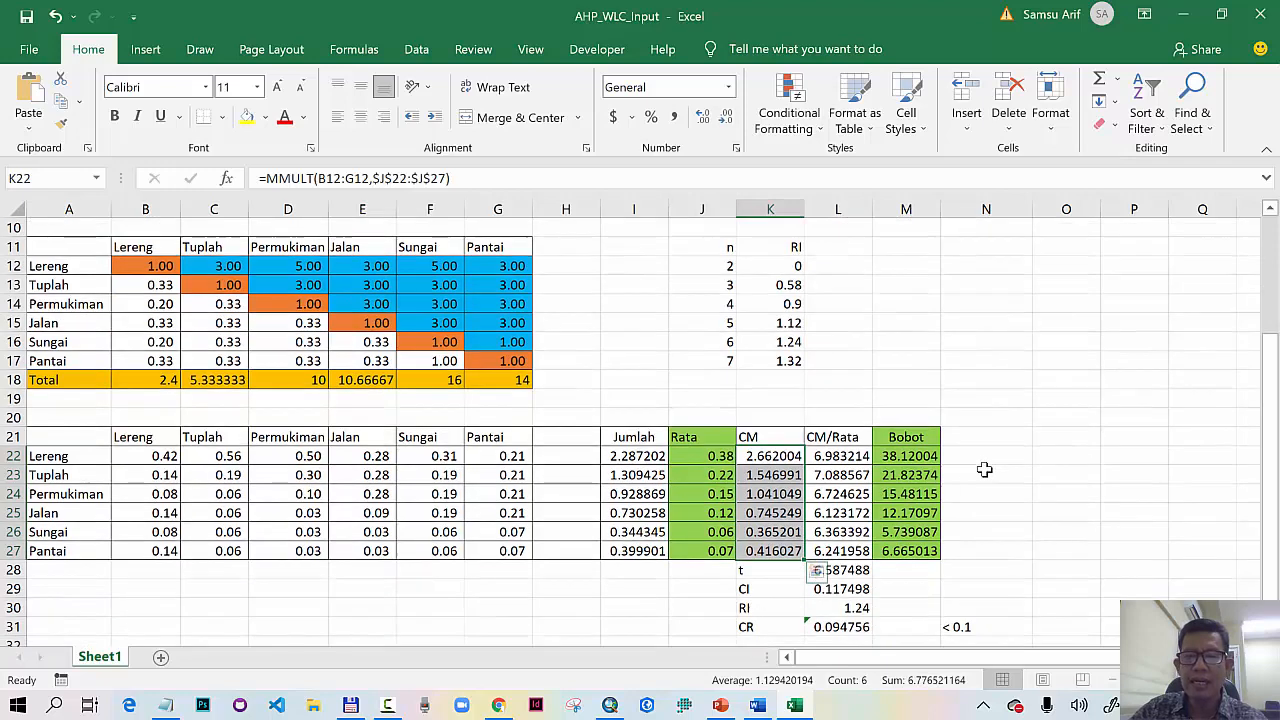
Step: Trace how the CM/Rata value in the Lereng row derives from its CM and Rata cells
click(848, 459)
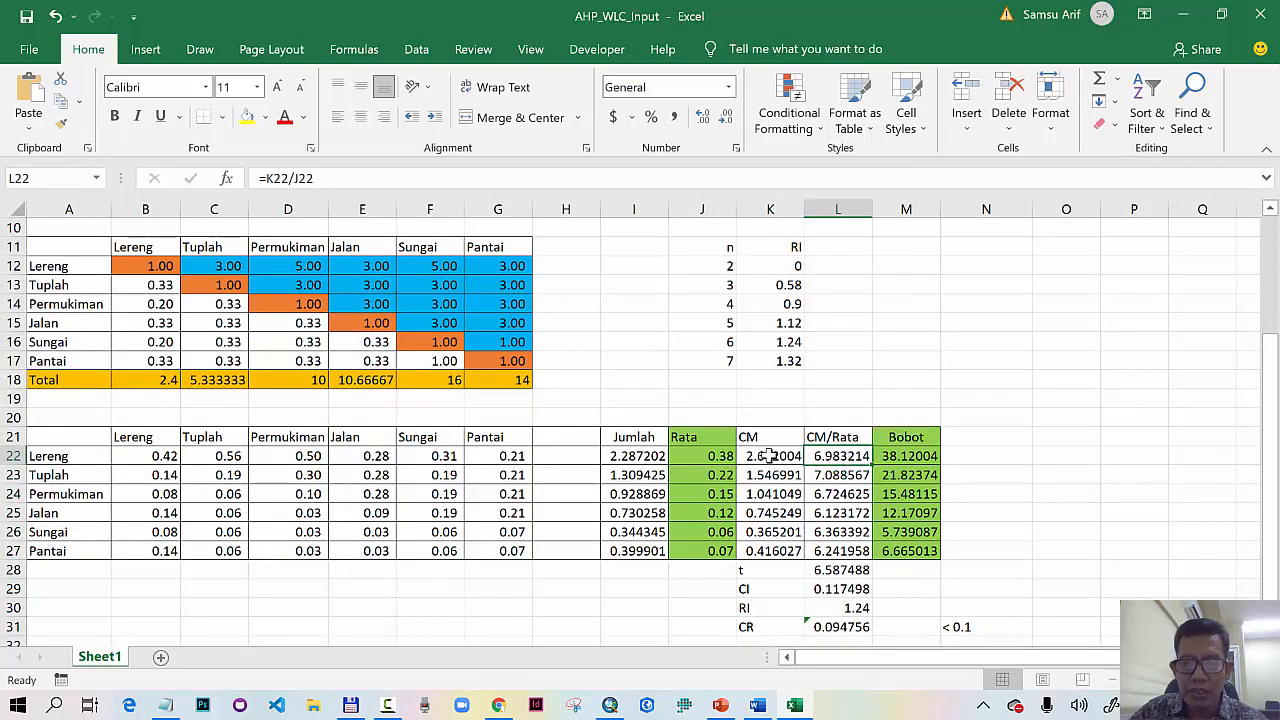
click(698, 456)
click(830, 458)
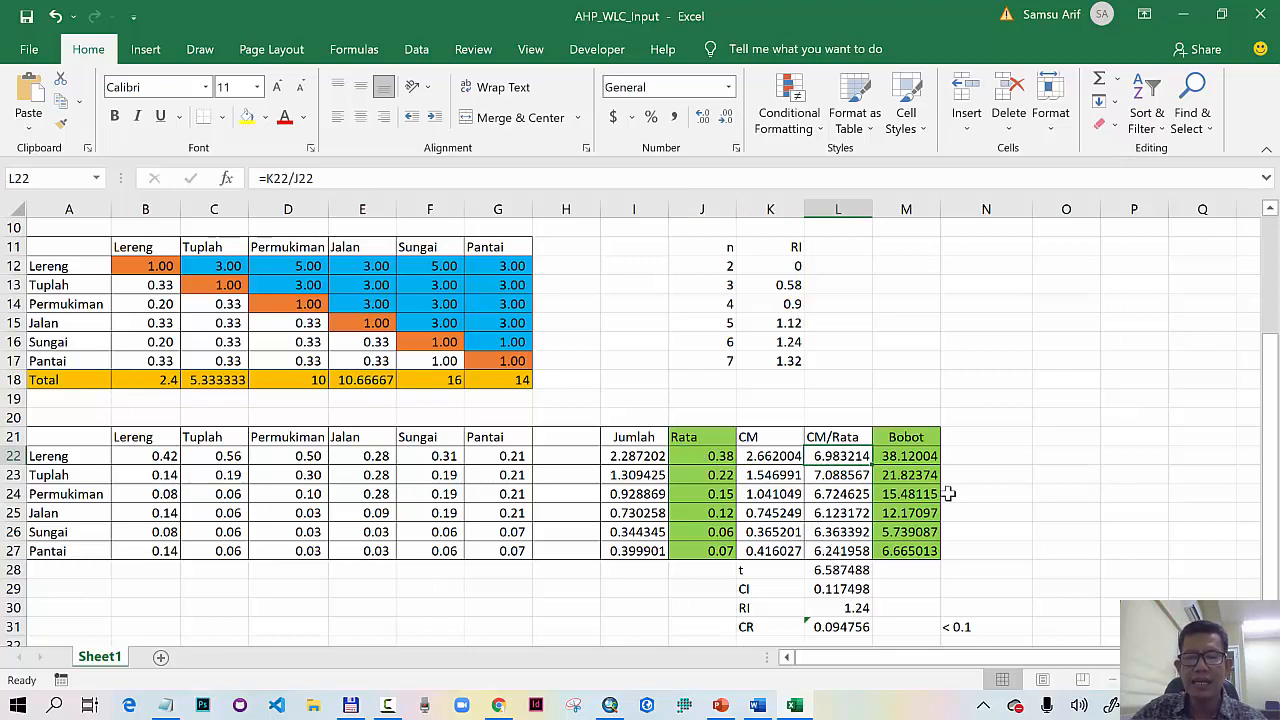
Step: Inspect the formulas behind the t and CI values below the CM/Rata column
scroll(871, 491, down, 1)
click(848, 513)
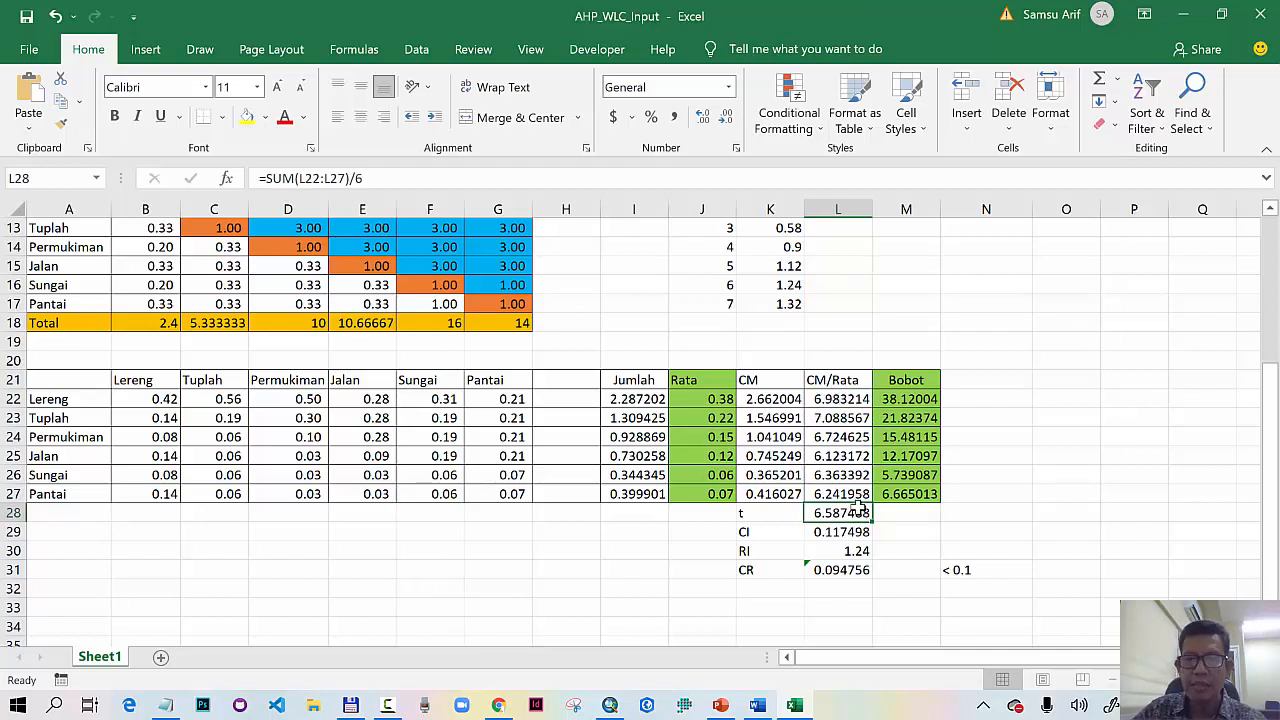
scroll(865, 513, up, 1)
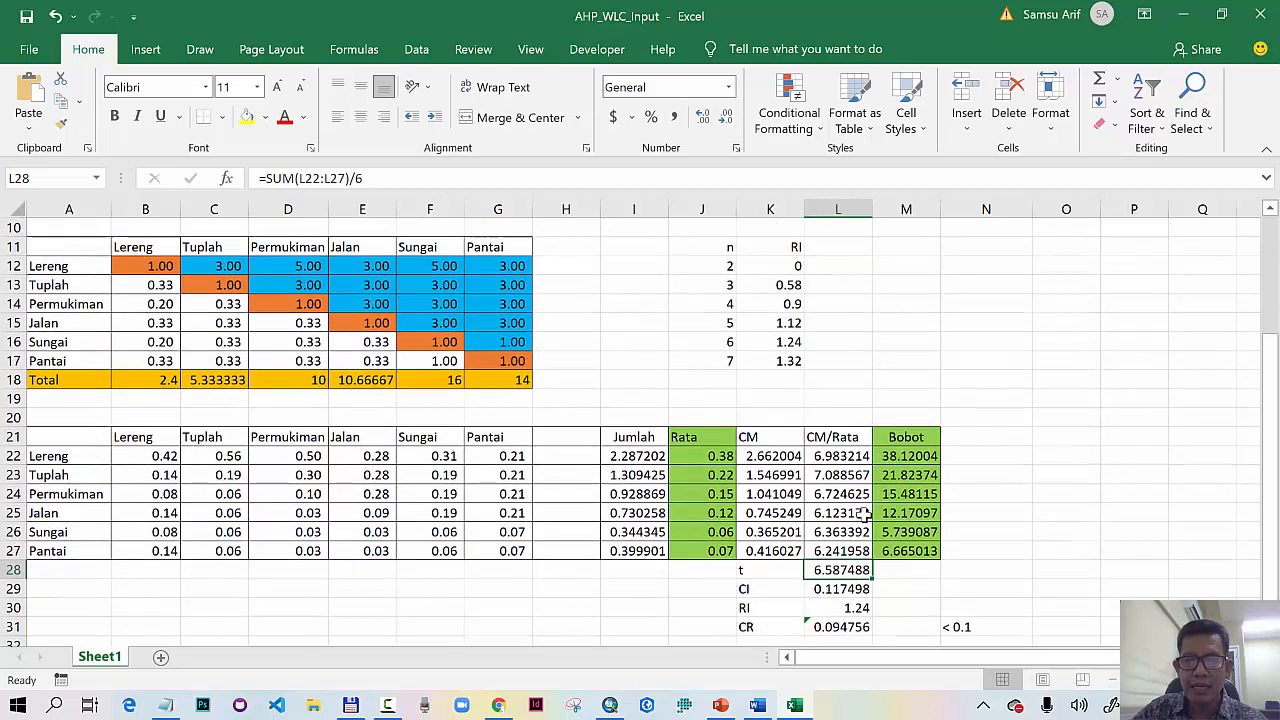
scroll(865, 513, down, 1)
click(835, 533)
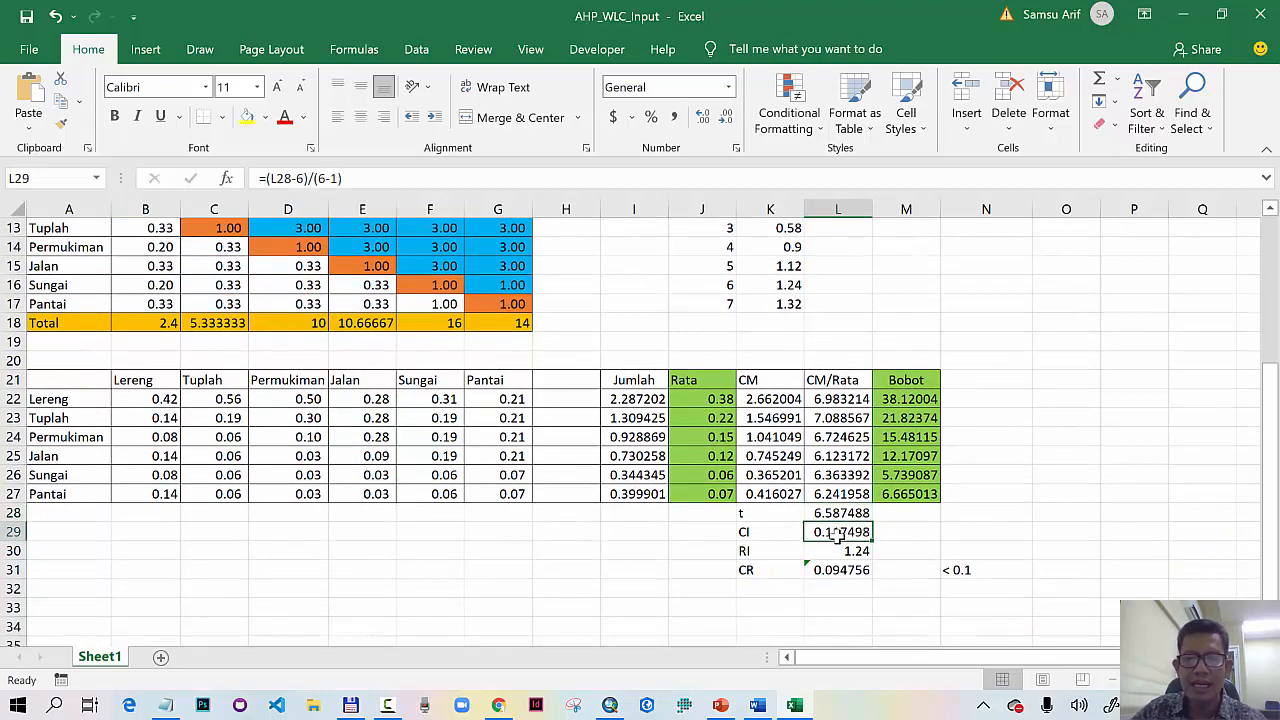
Step: Switch to the PowerPoint slide Langkah Kerja WLC and review its consistency formula CI = (λmax – n)/(n-1)
click(720, 705)
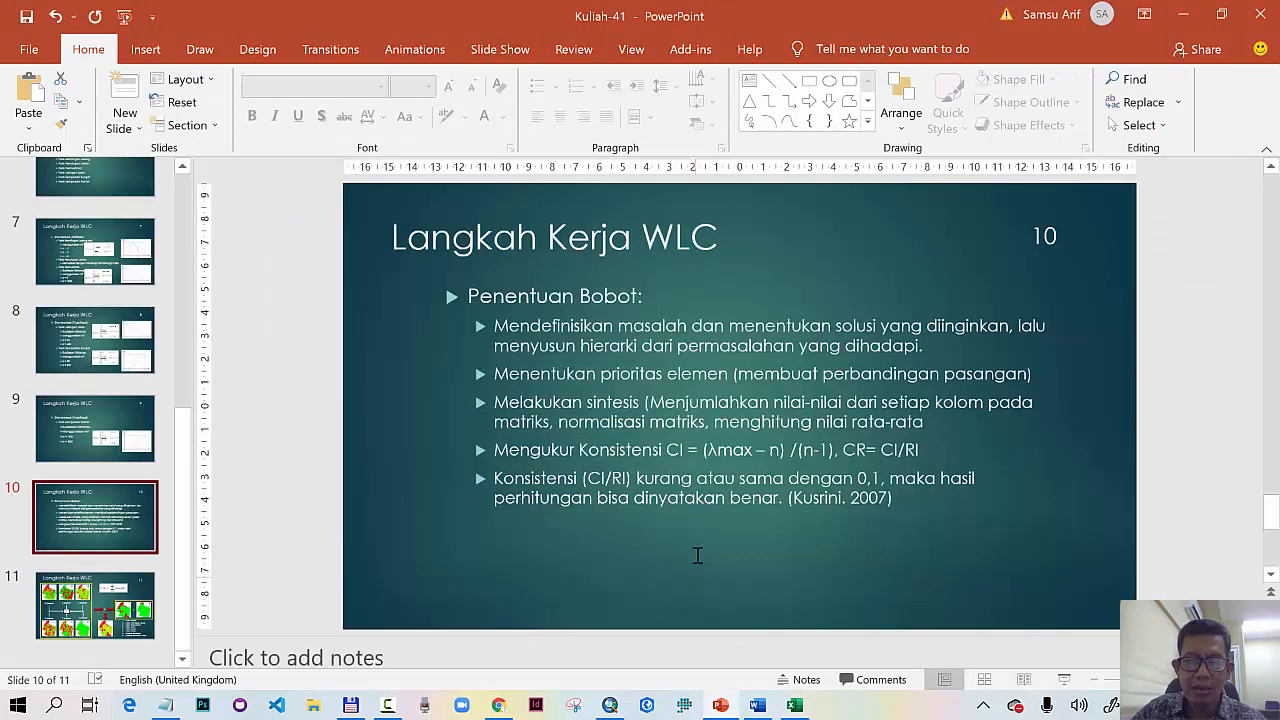
drag(668, 450, 764, 456)
click(738, 463)
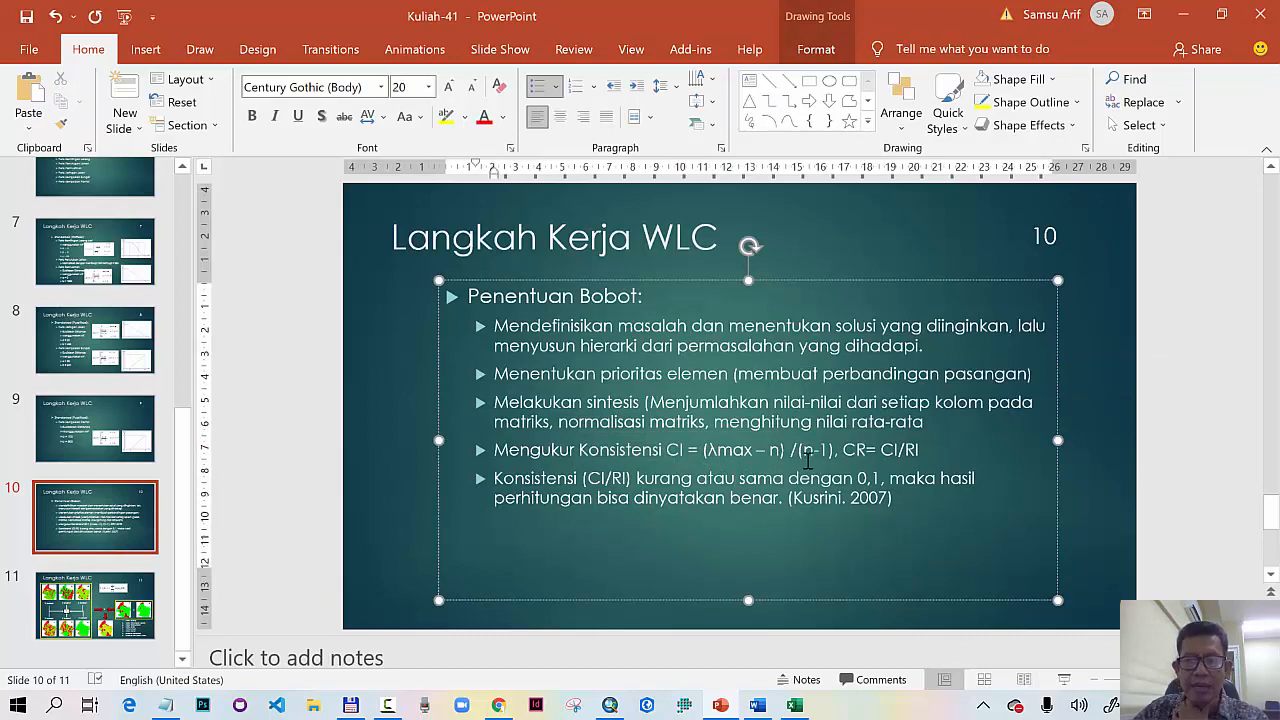
Step: Return to the Excel workbook and compare the t and CI formulas with the slide's definition, checking where n is used
click(795, 707)
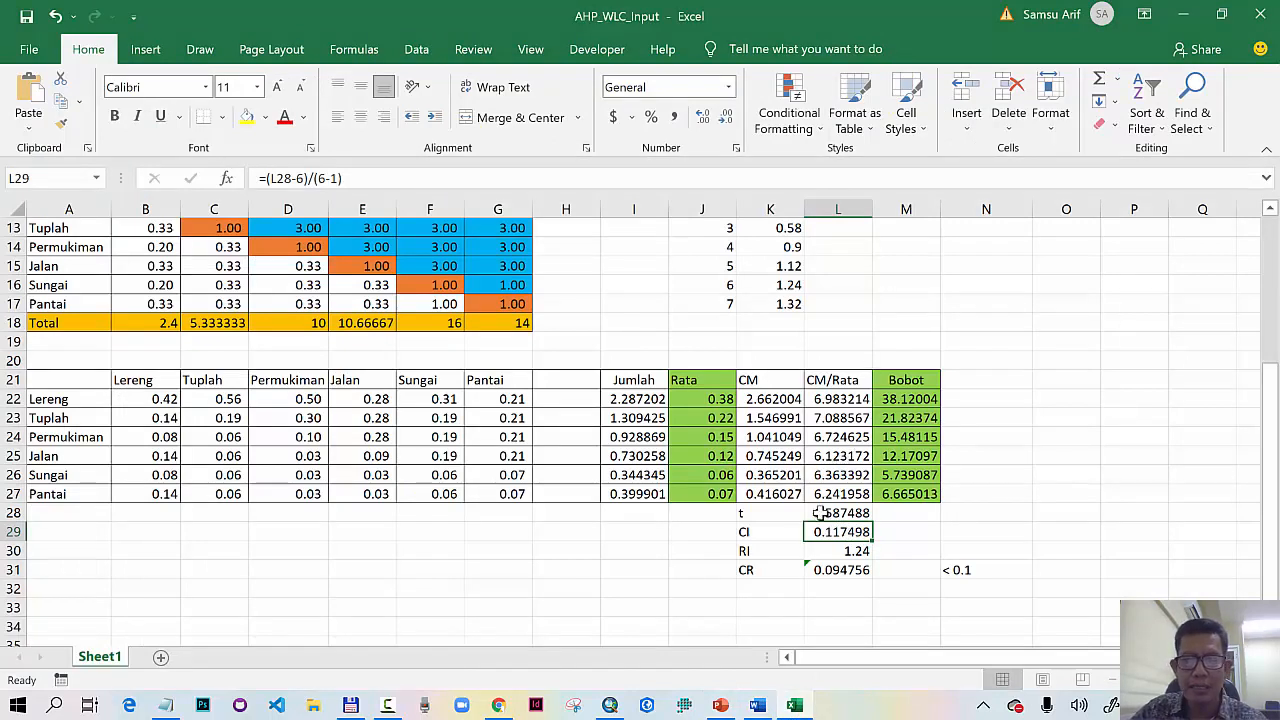
click(822, 515)
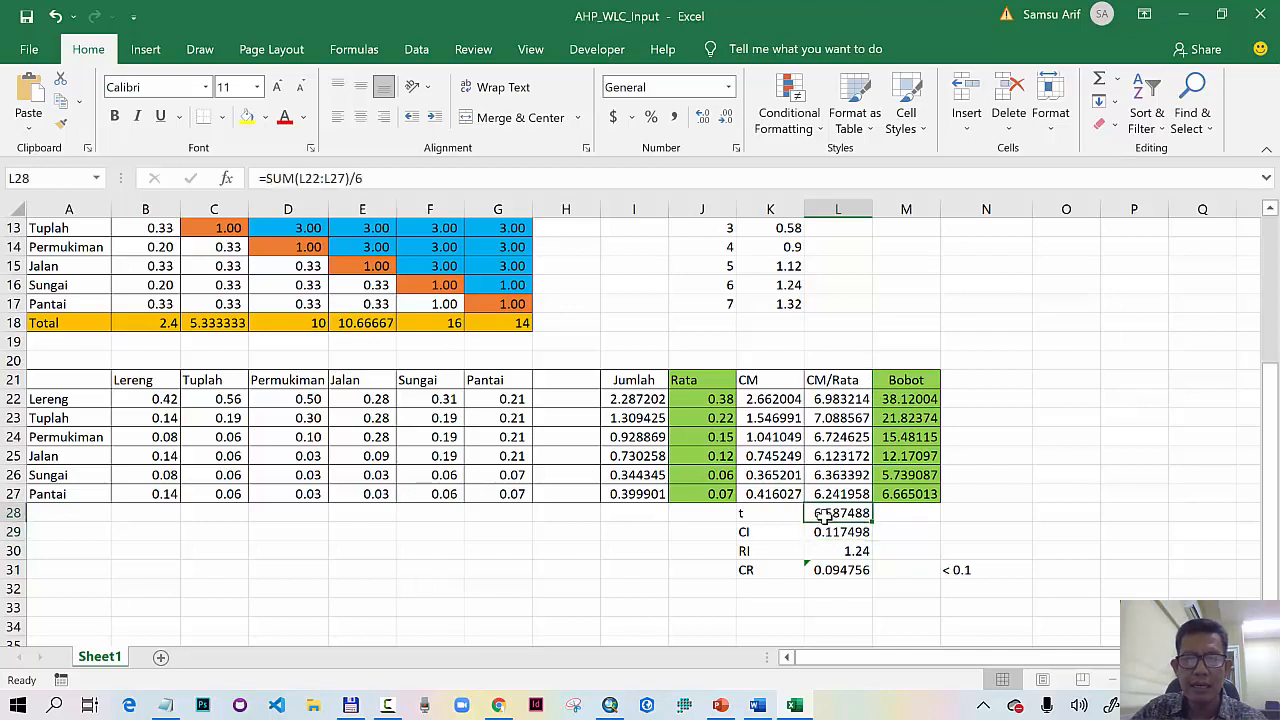
click(830, 533)
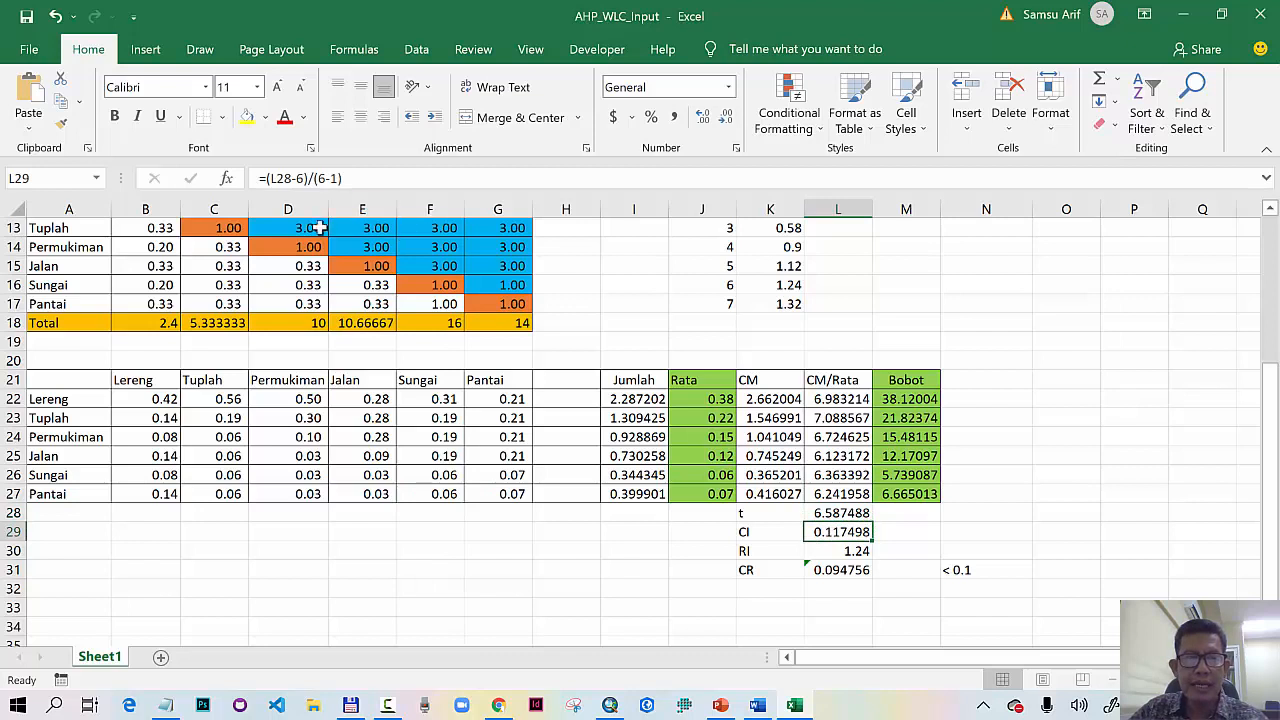
click(298, 180)
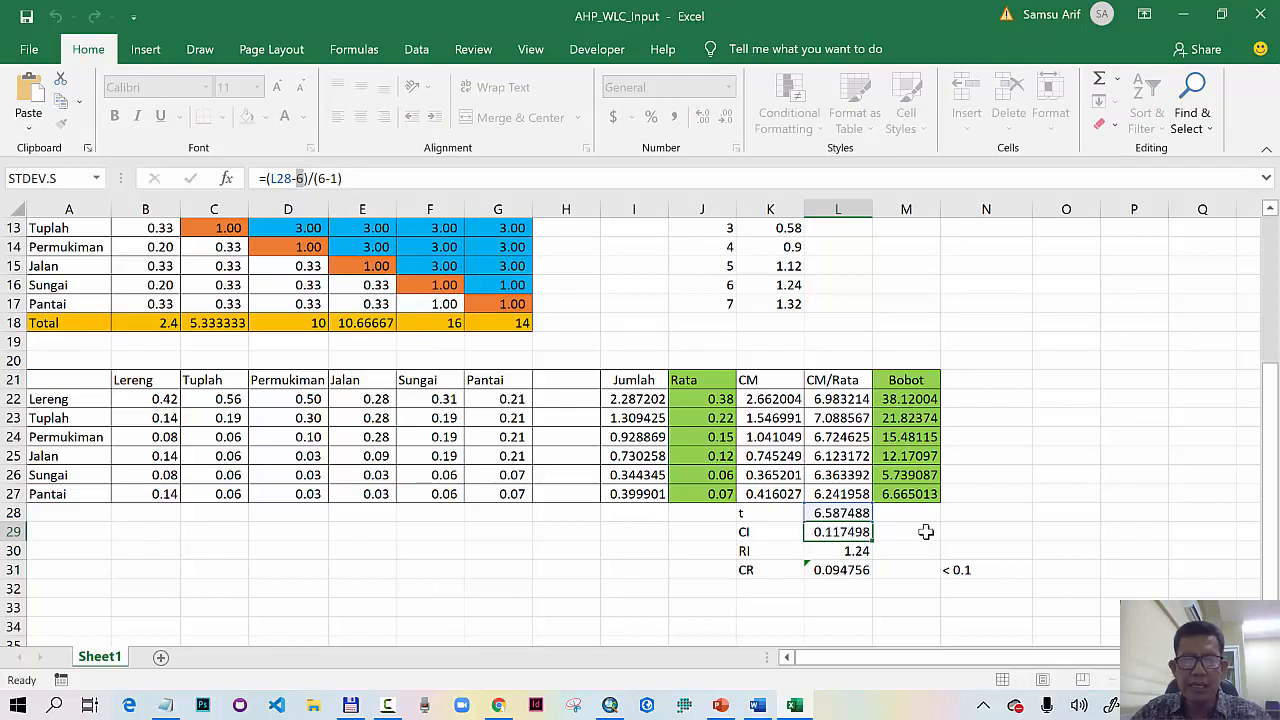
key(Return)
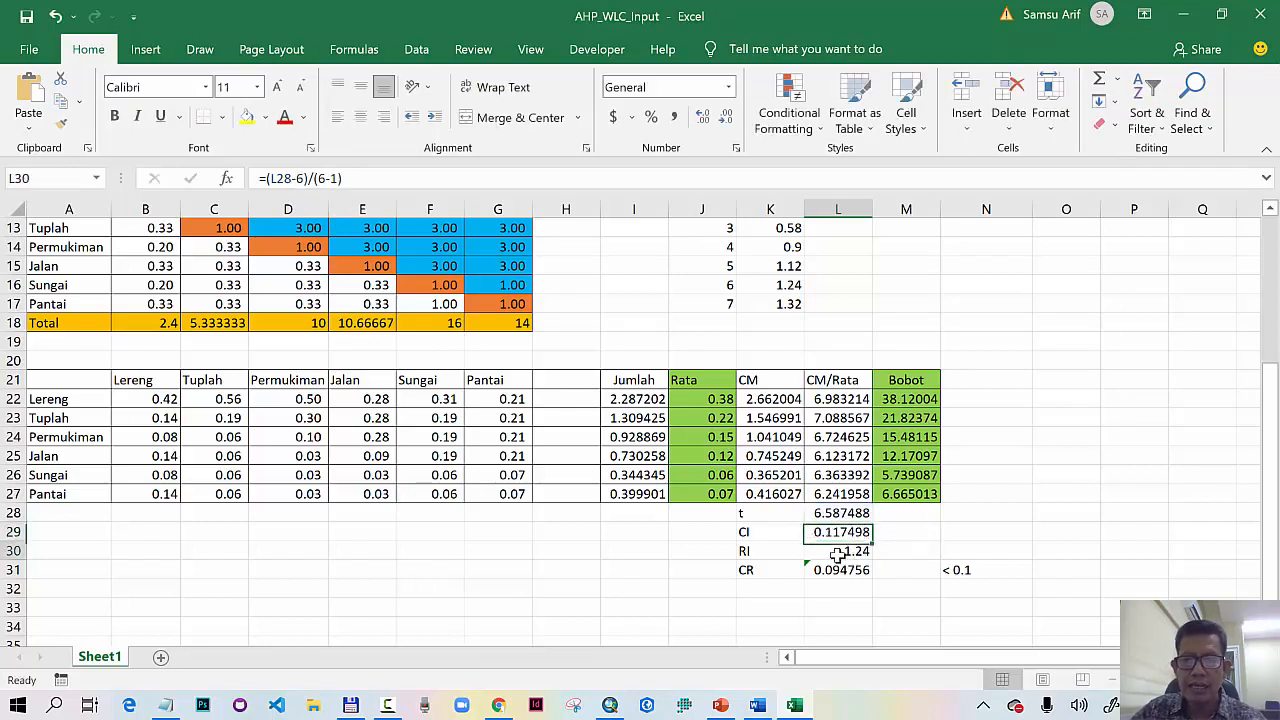
Step: Inspect the CR formula and look up the RI value for n = 6 in the n/RI reference table
click(828, 573)
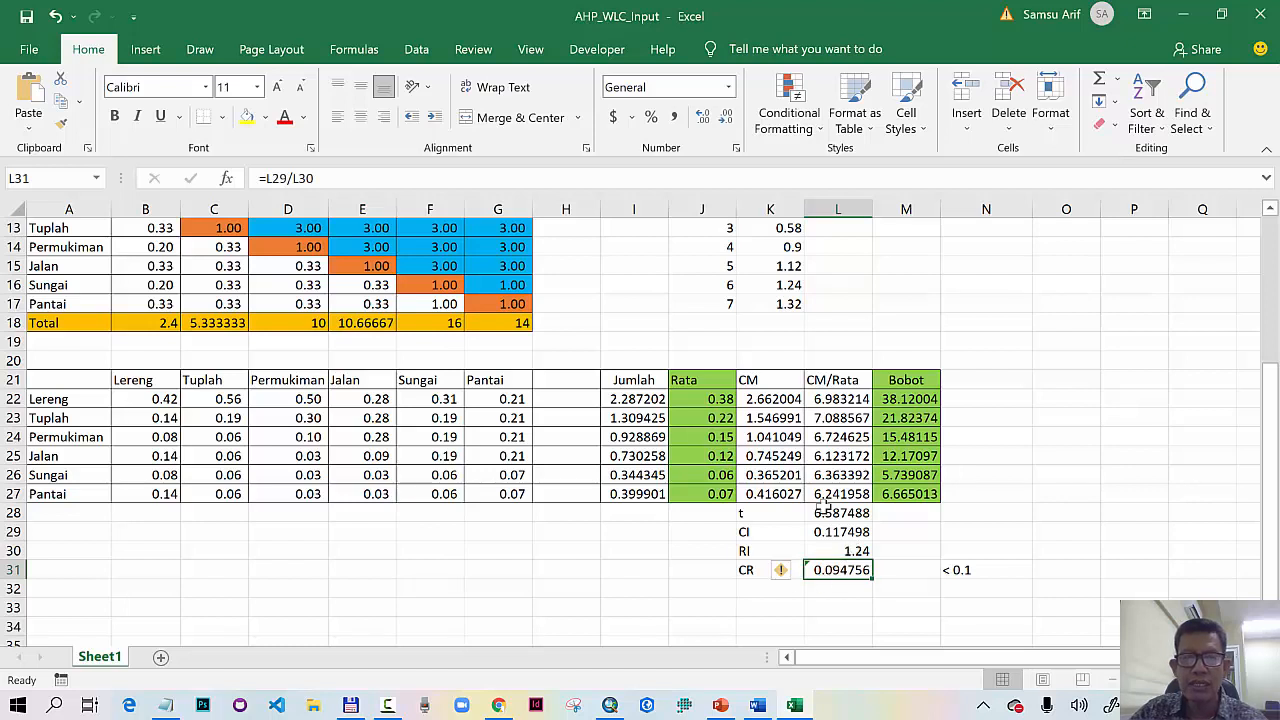
click(749, 551)
scroll(968, 288, up, 3)
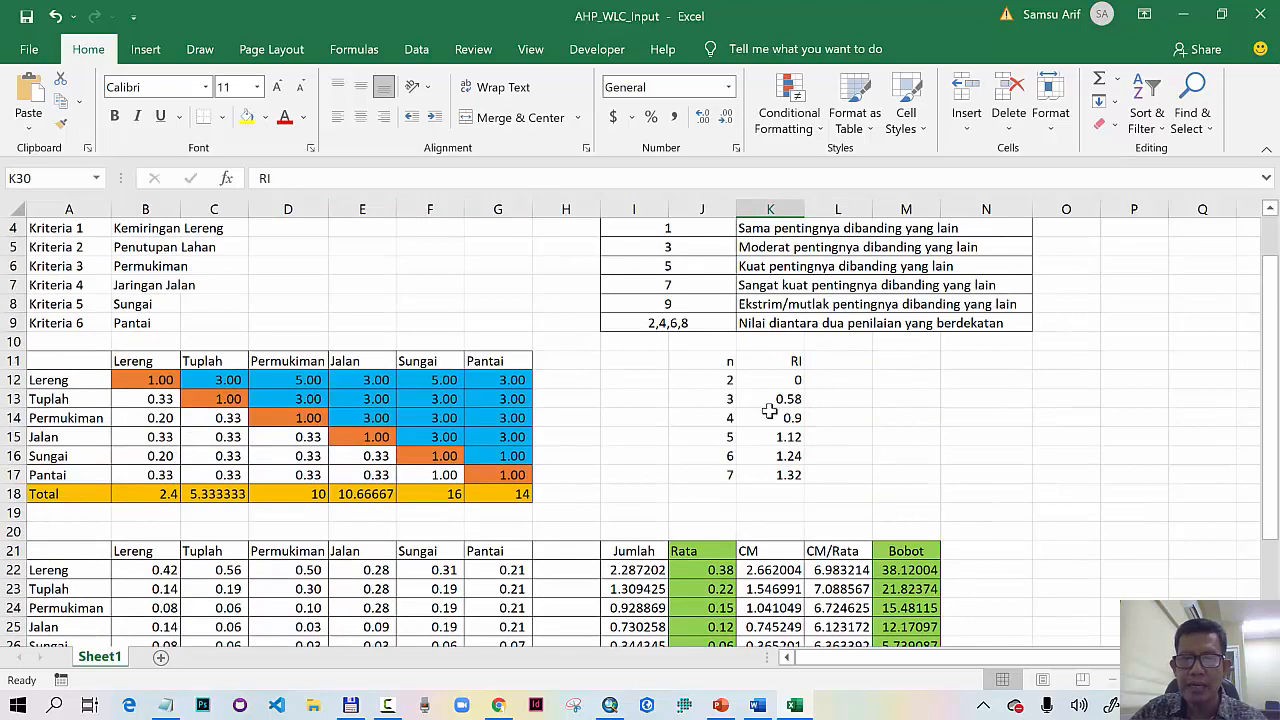
drag(729, 360, 785, 468)
scroll(920, 410, down, 1)
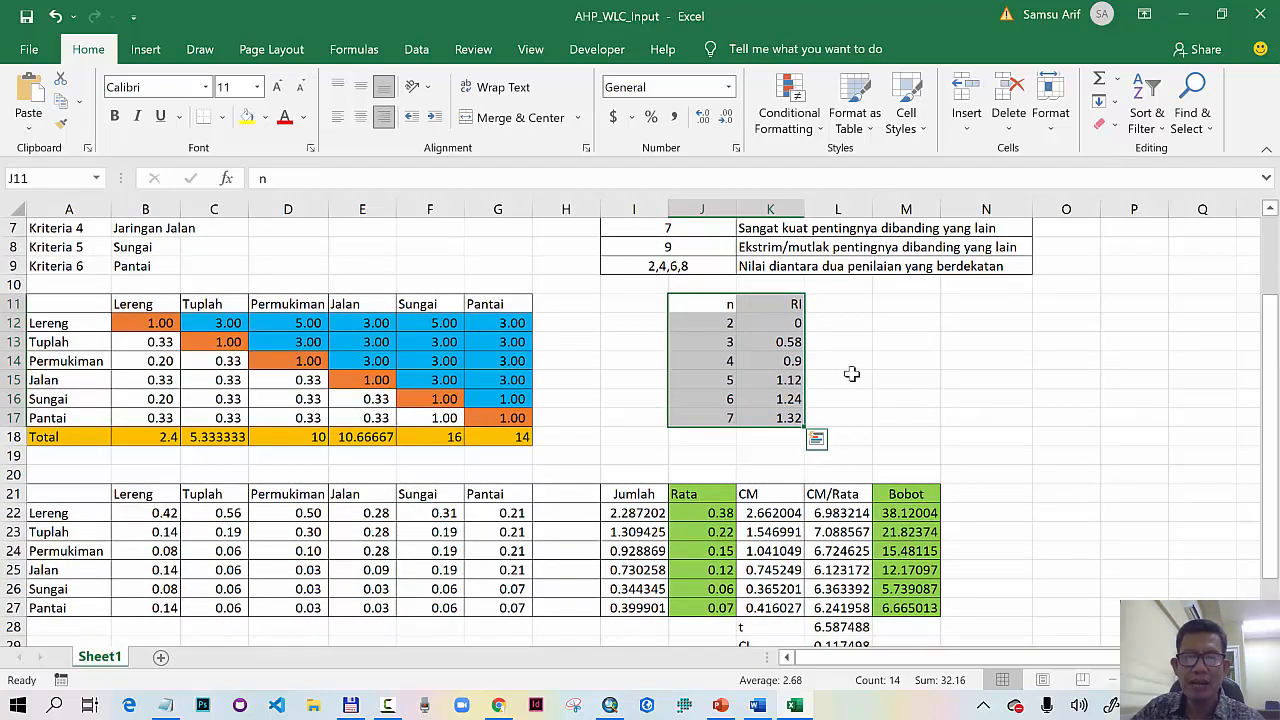
click(716, 399)
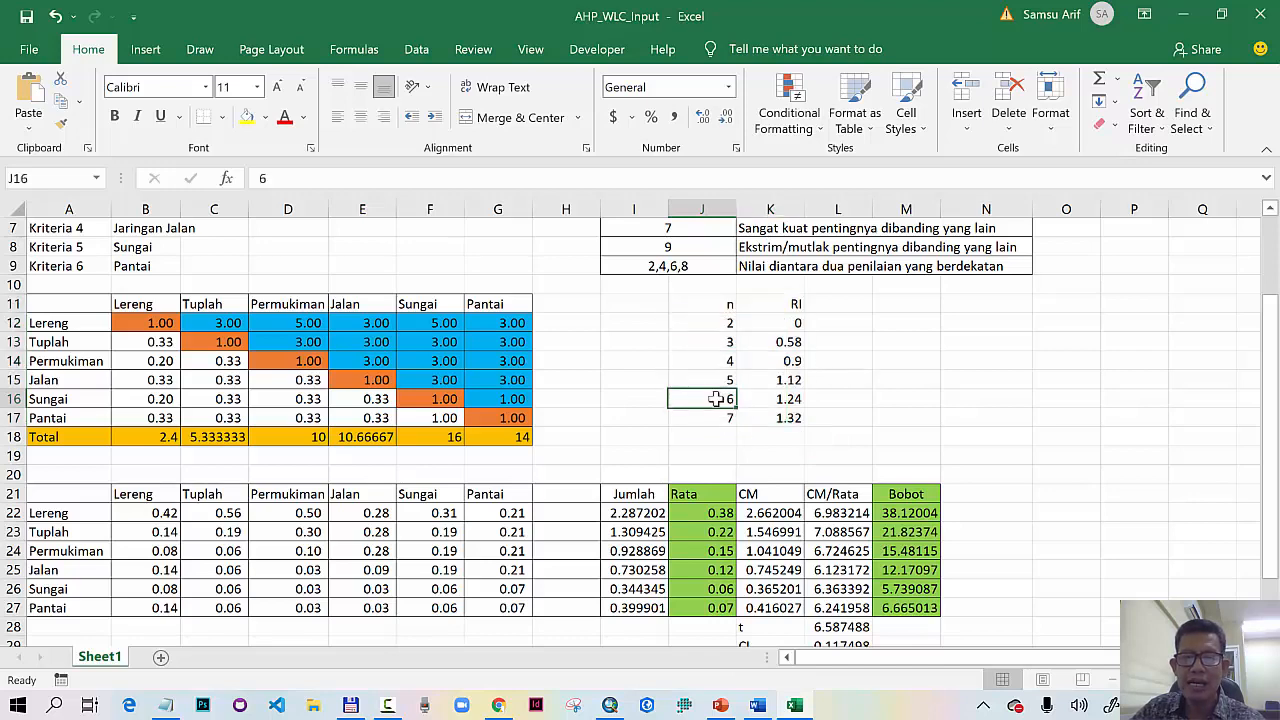
click(783, 400)
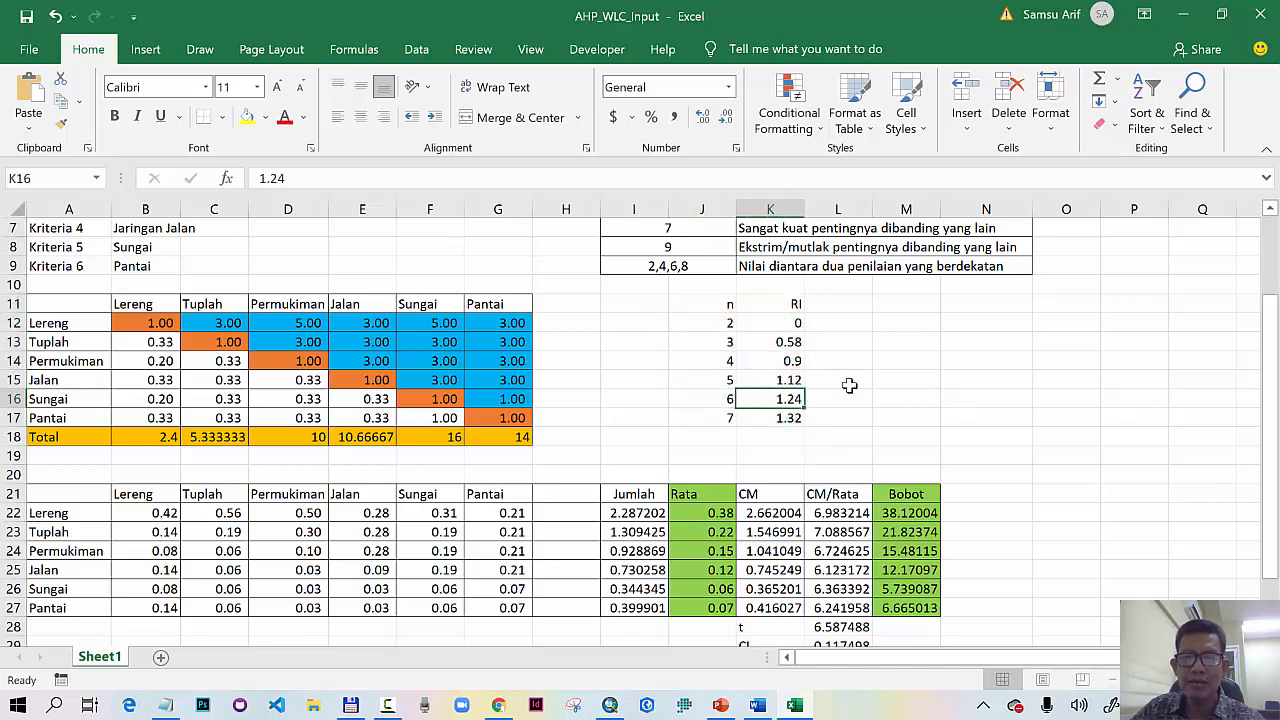
Step: Check the RI entry used in the consistency calculation and compare CR with the < 0.1 limit
scroll(849, 385, down, 3)
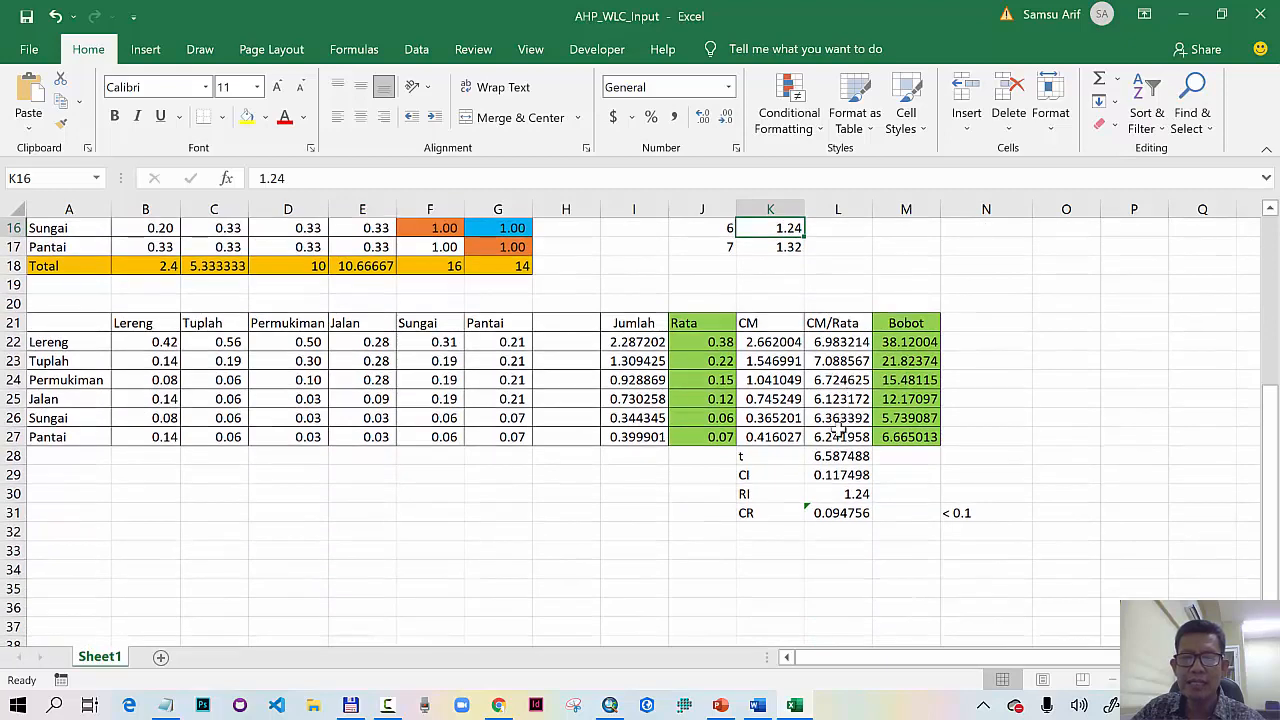
click(850, 497)
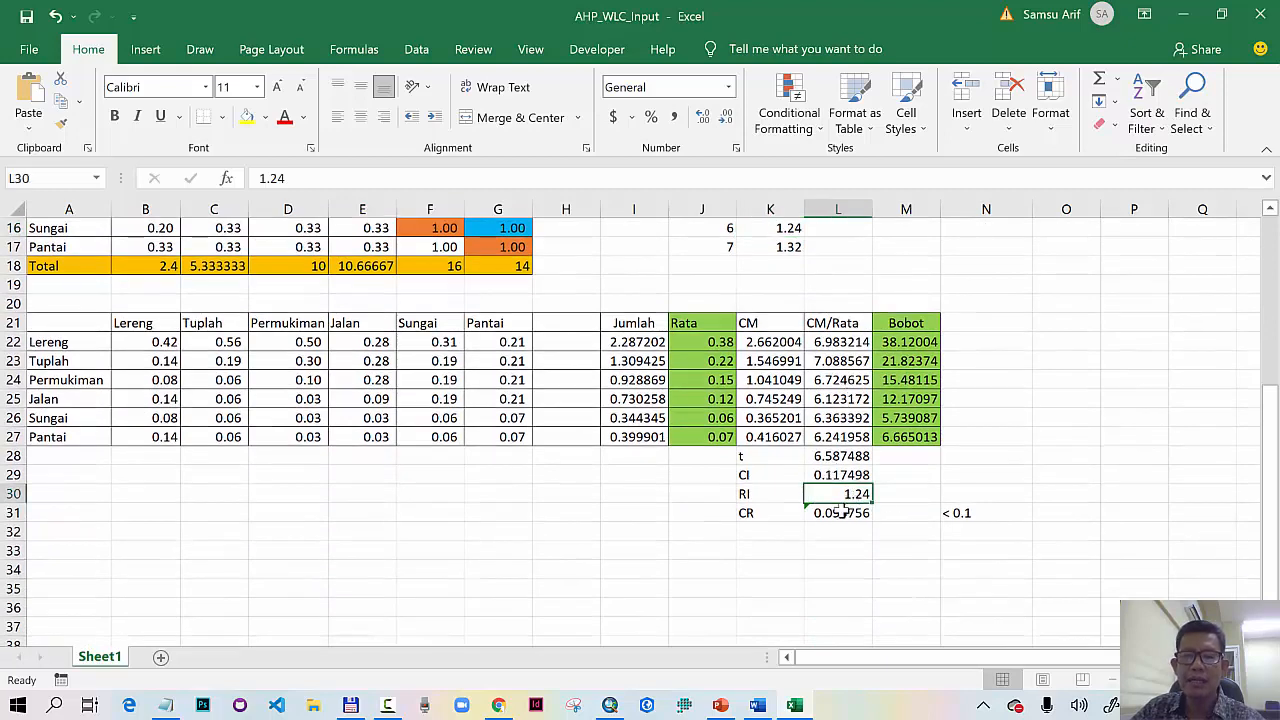
click(836, 514)
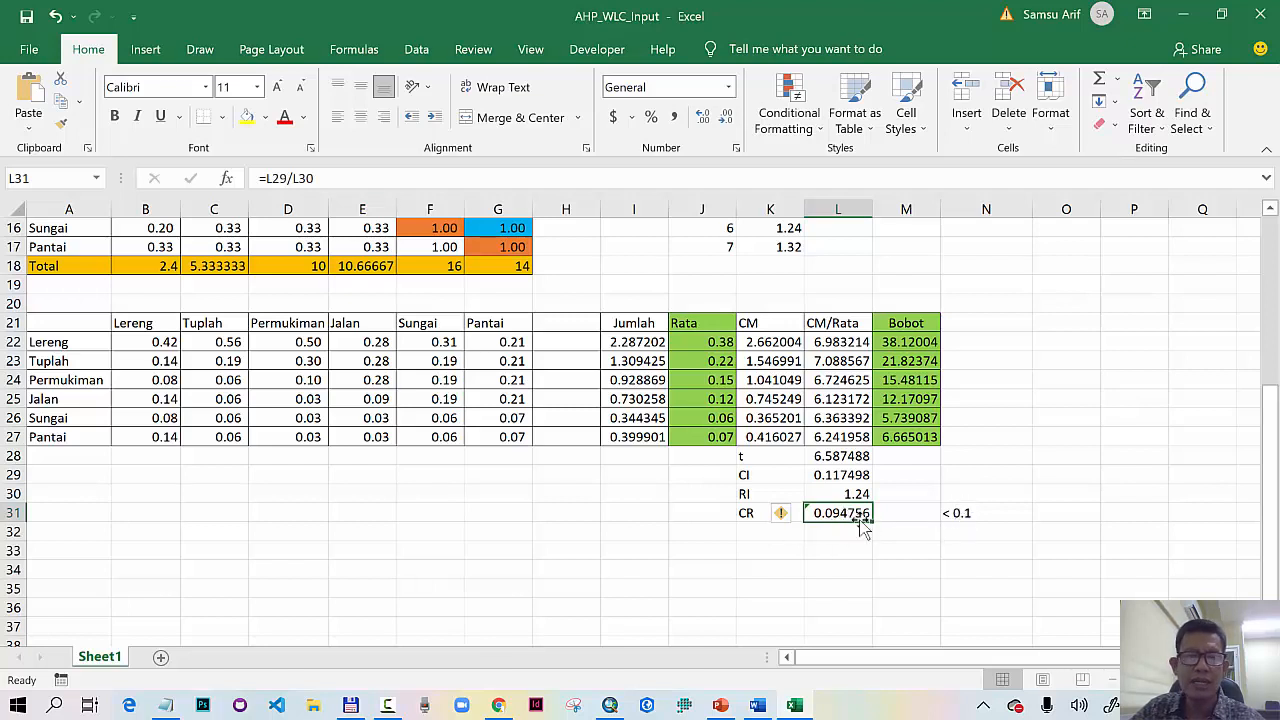
Step: Review the Rata weights of all six criteria and switch to the WLC1 map in ArcMap
scroll(609, 482, up, 1)
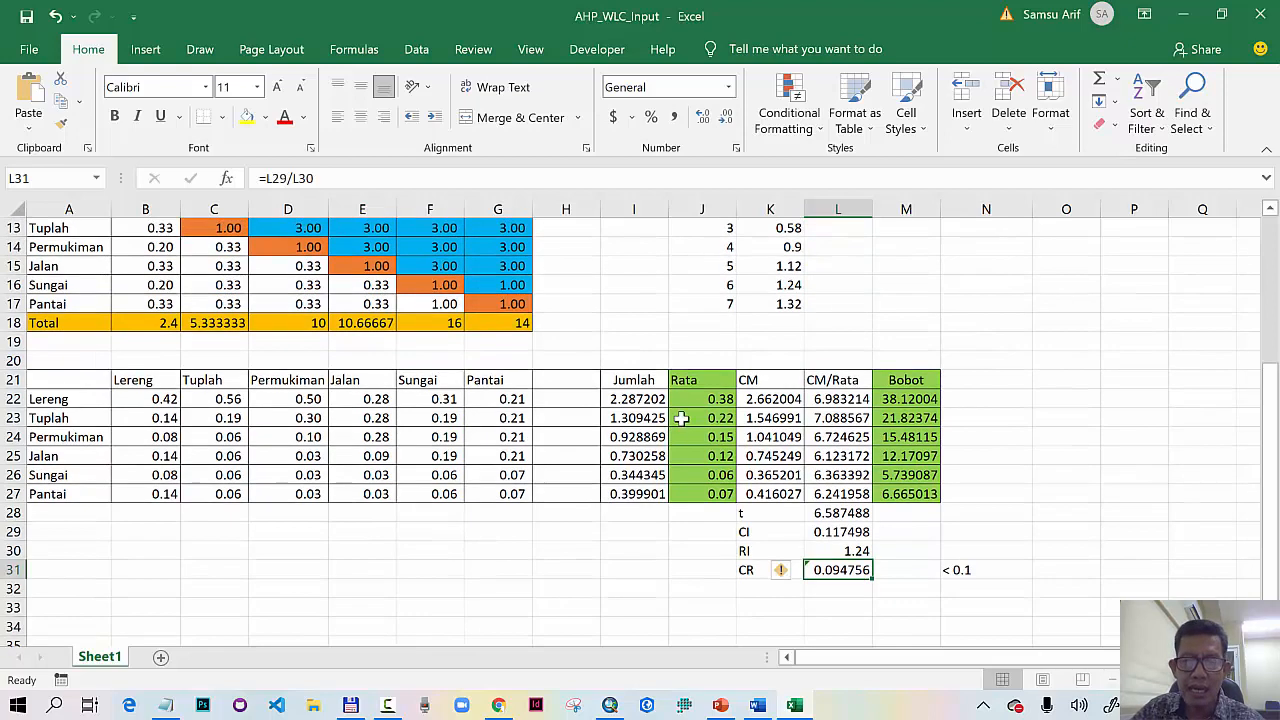
drag(695, 402, 699, 503)
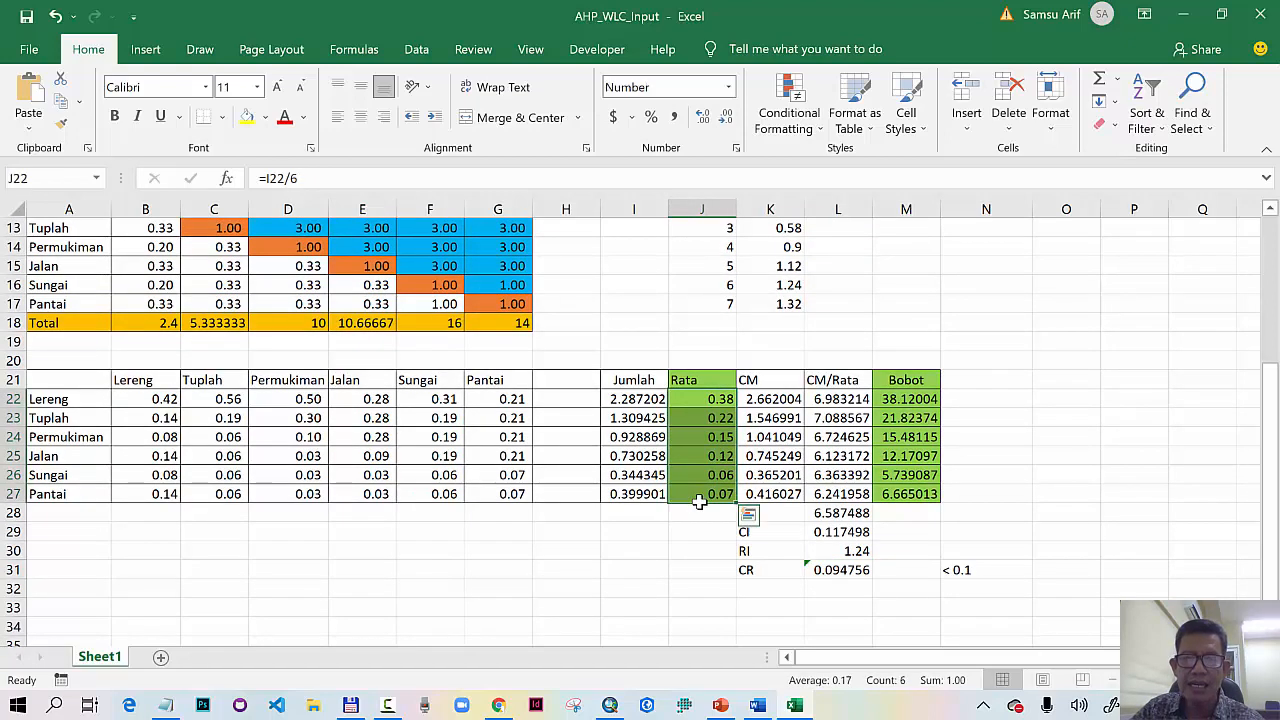
drag(700, 383, 706, 493)
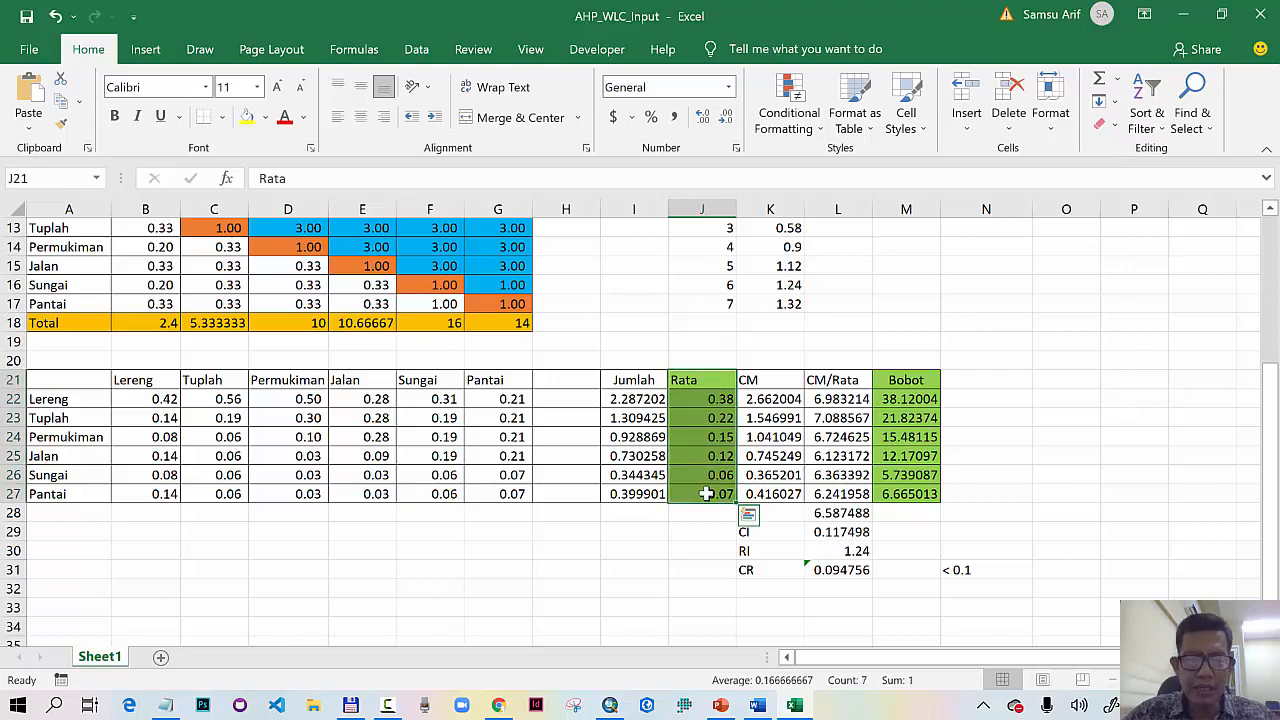
click(609, 706)
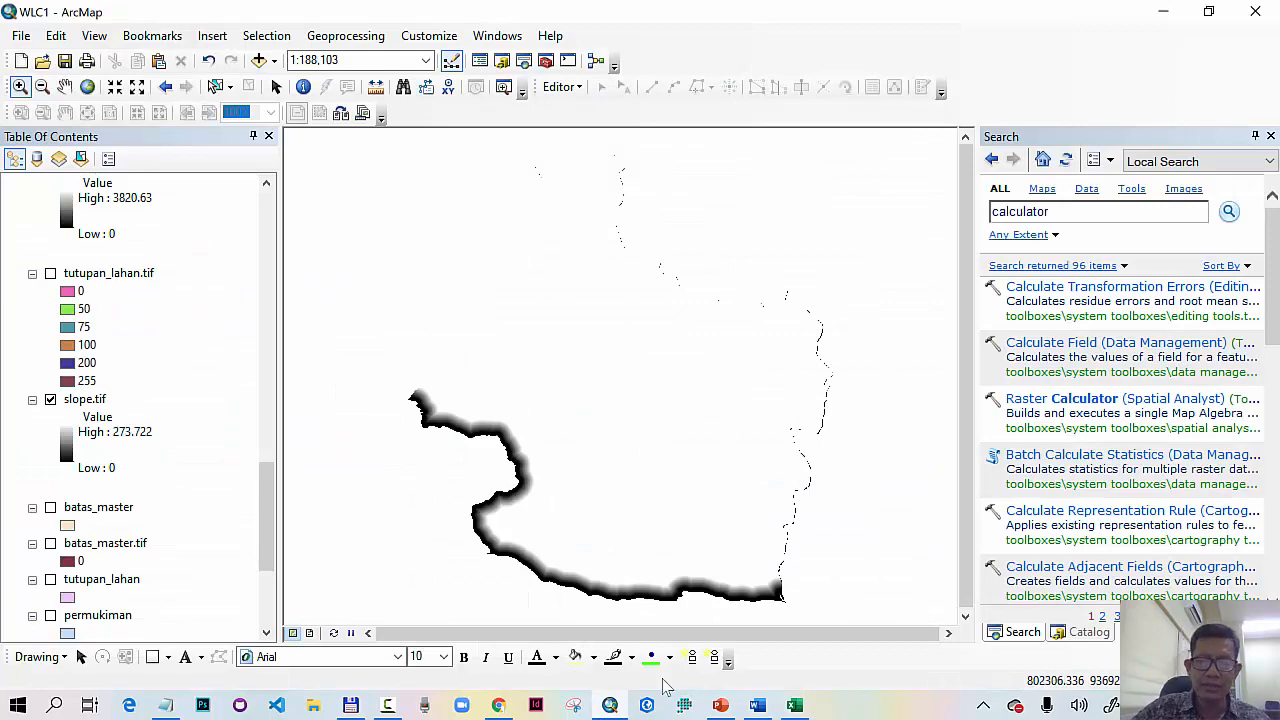
Step: Open Raster Calculator and begin the expression with "lereng_fuzzy.tif"*0.38+, taking the weight from the Rata column in the Excel workbook
click(794, 706)
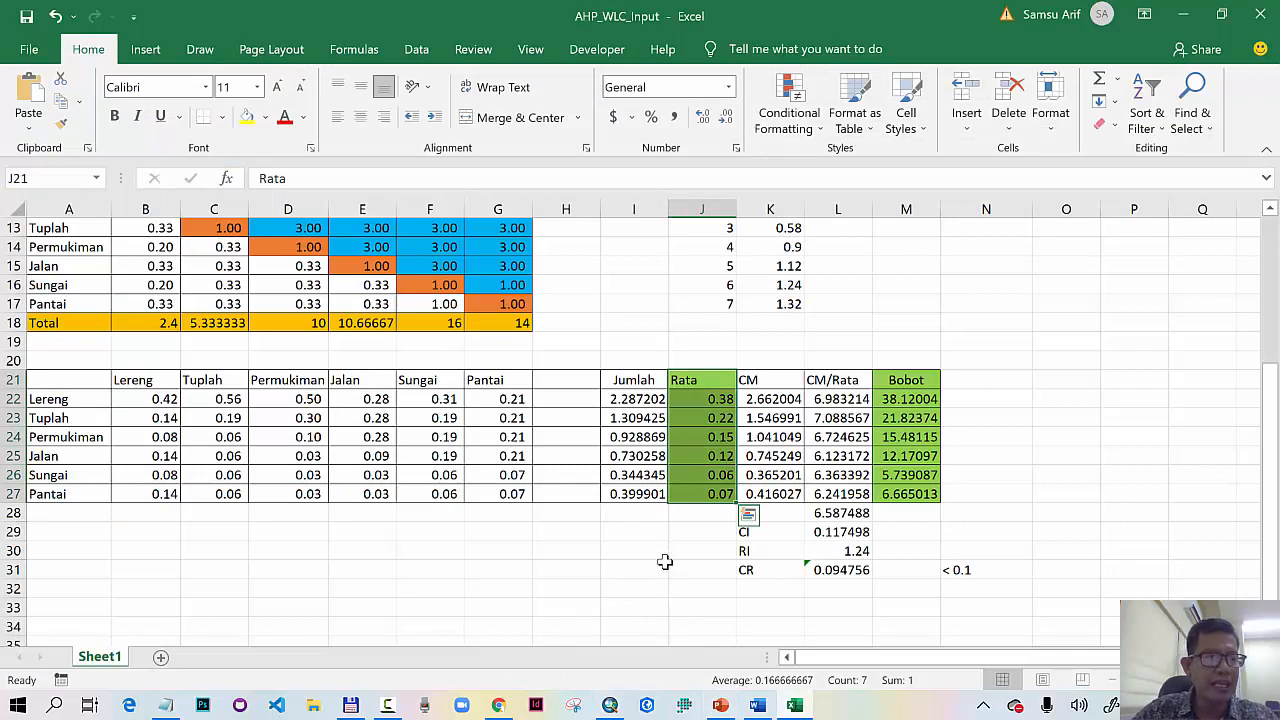
click(611, 704)
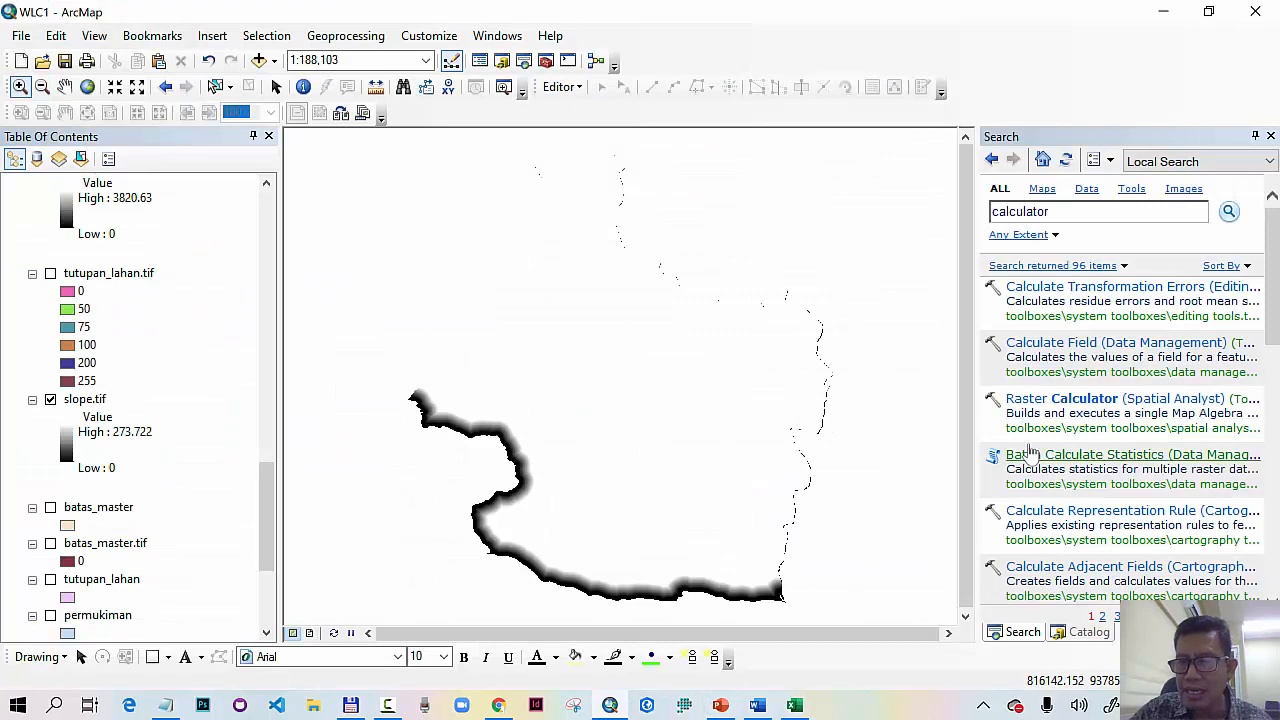
click(1038, 400)
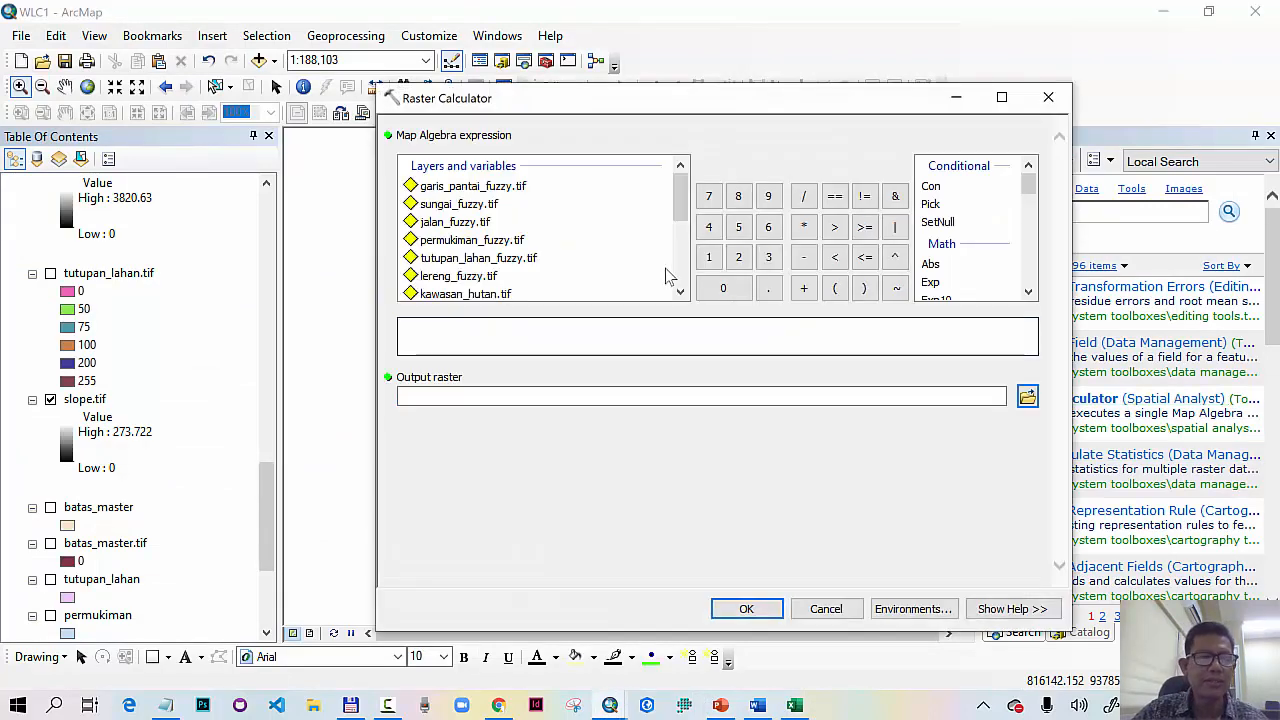
drag(675, 191, 664, 218)
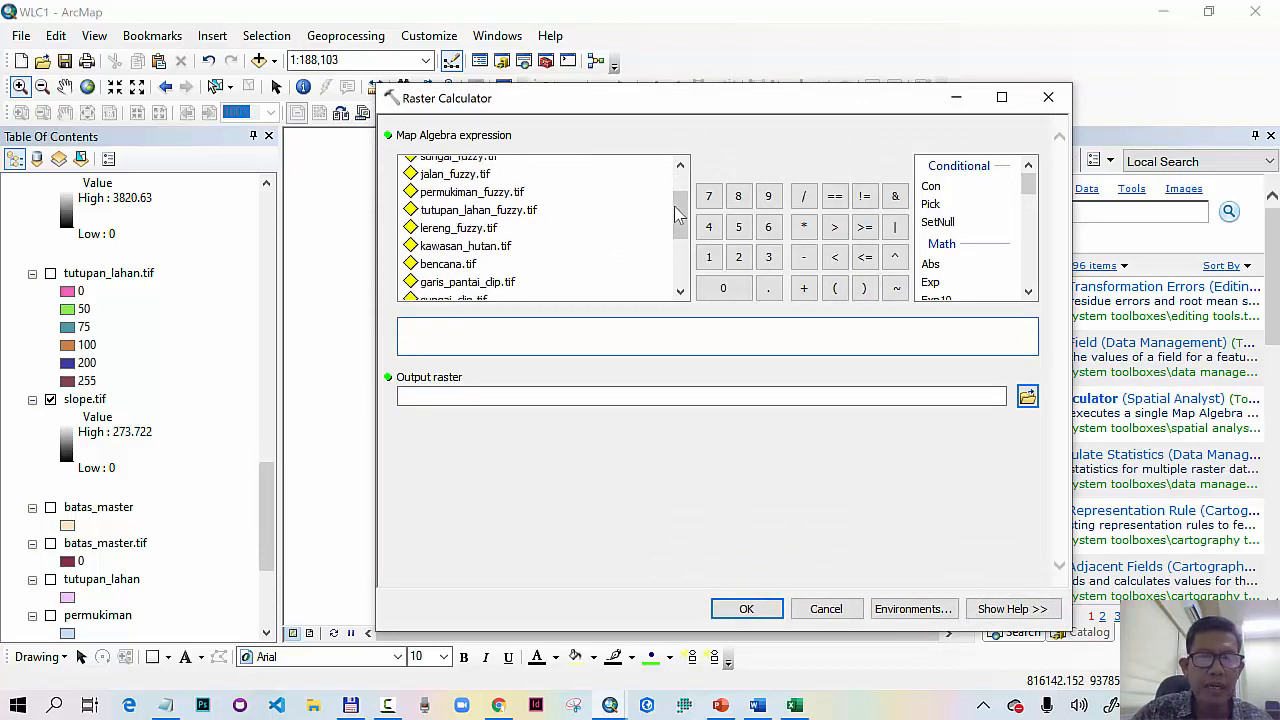
double_click(458, 228)
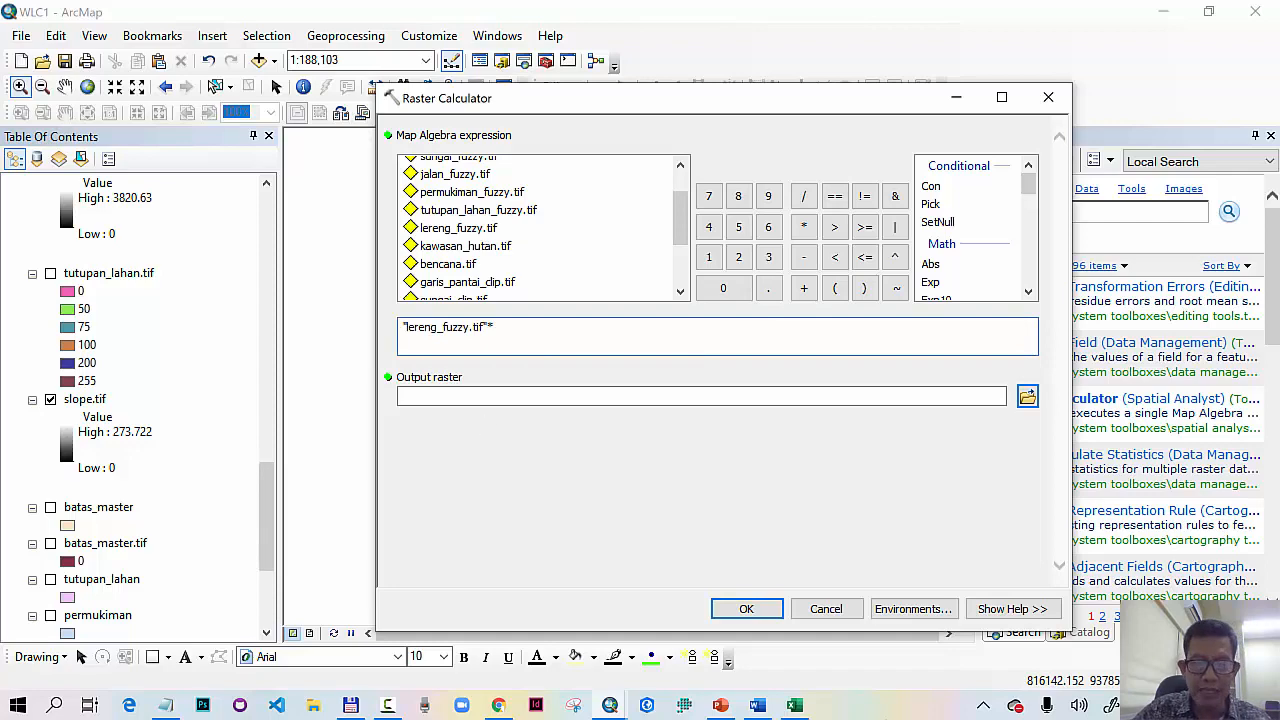
click(800, 706)
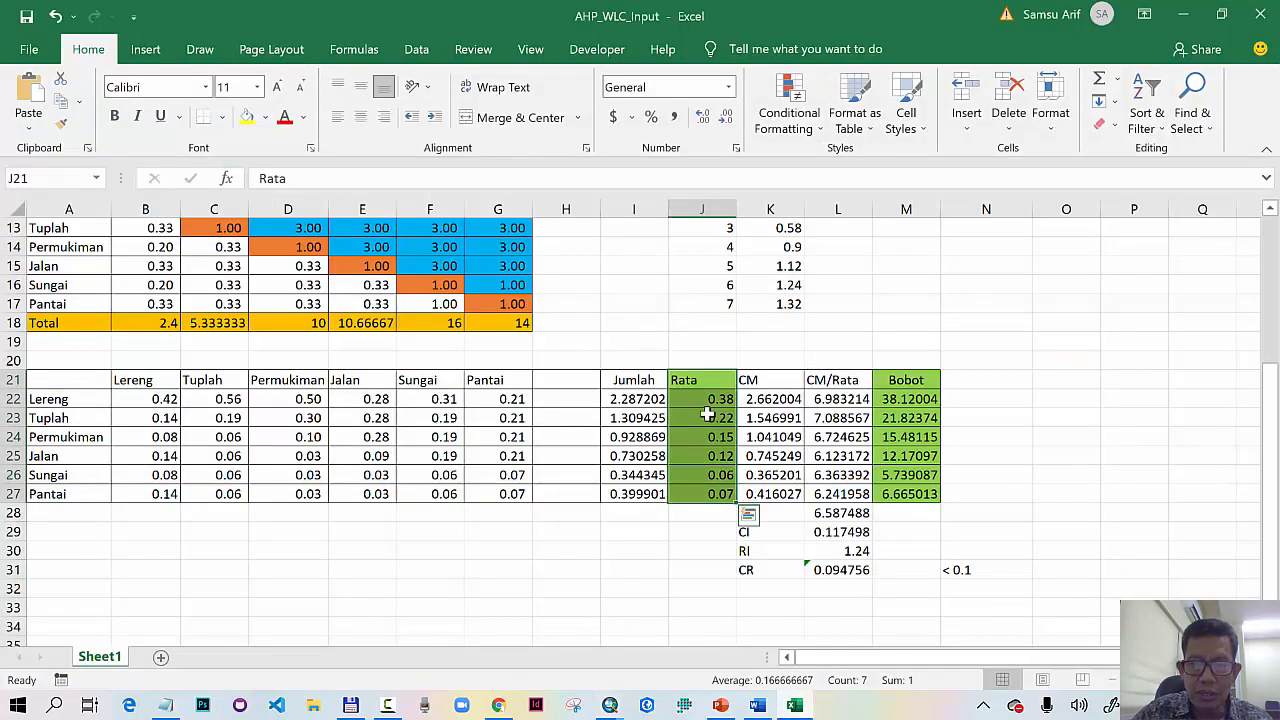
mouse_move(610, 706)
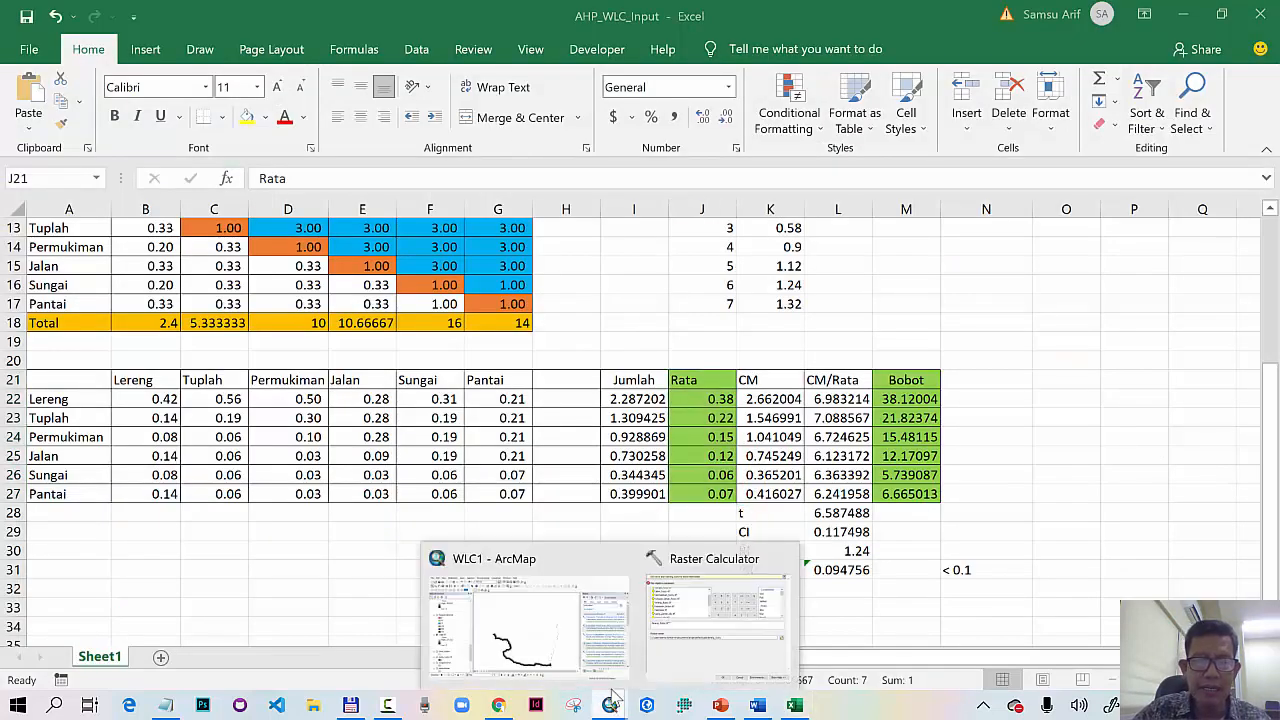
click(670, 648)
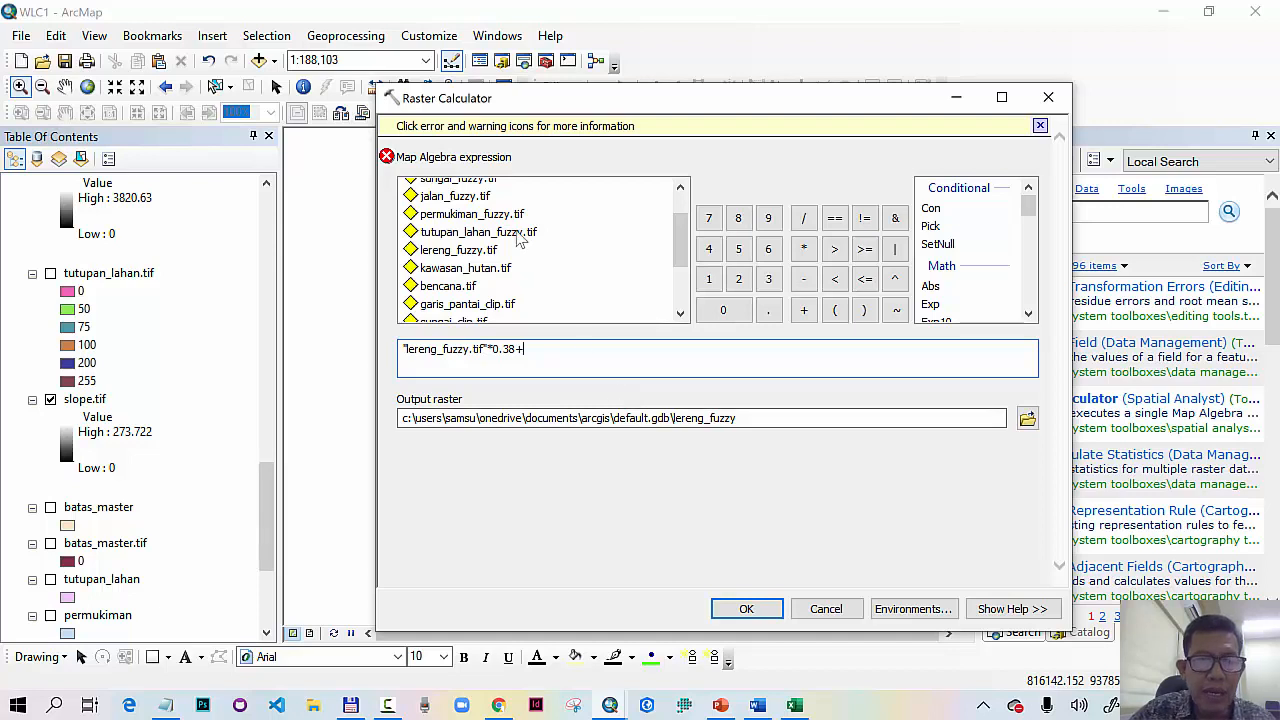
Step: Add "tutupan_lahan_fuzzy.tif"*0.22 and "permukiman_fuzzy.tif"*0.15 to the expression, looking up each Rata weight in Excel
double_click(519, 236)
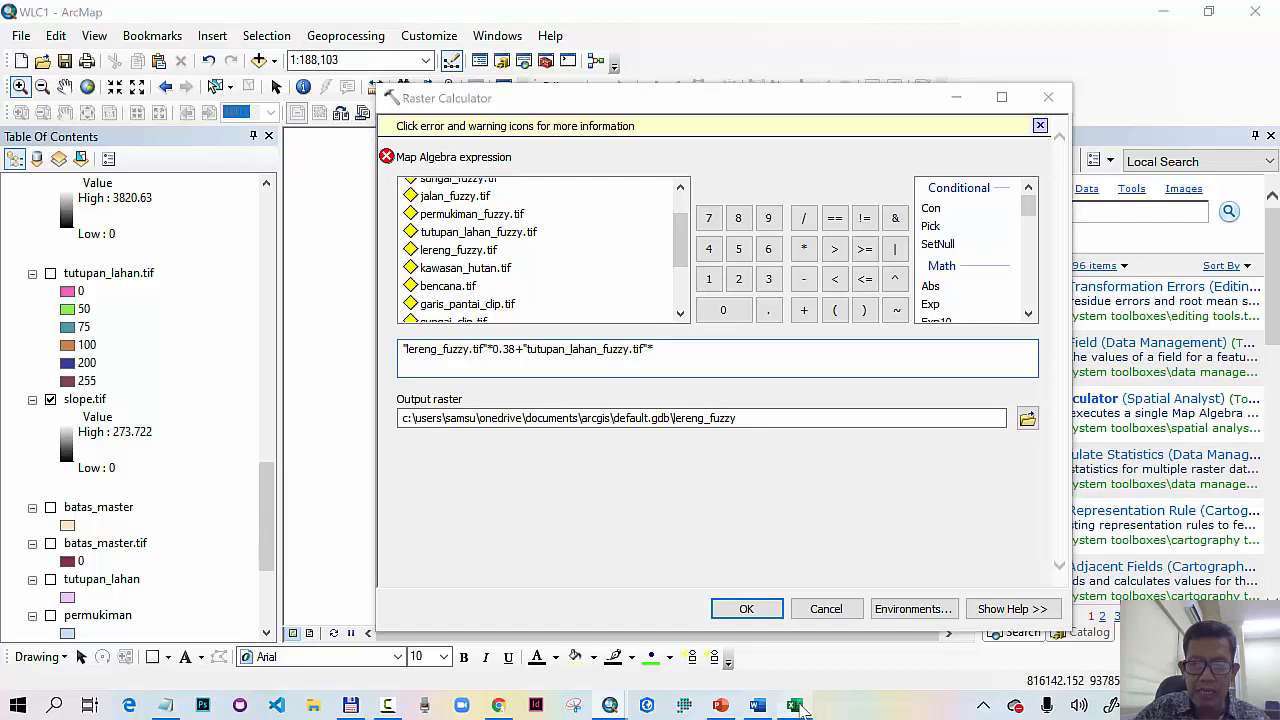
click(795, 705)
key(alt+Tab)
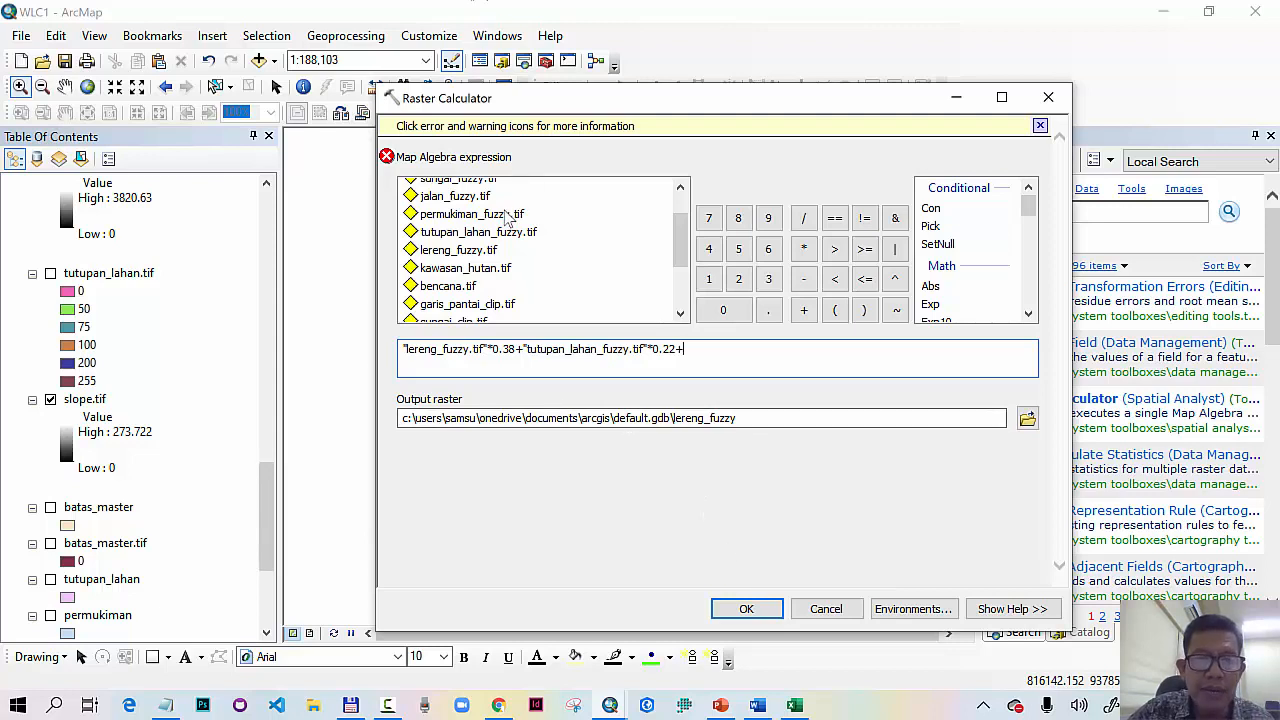
double_click(510, 215)
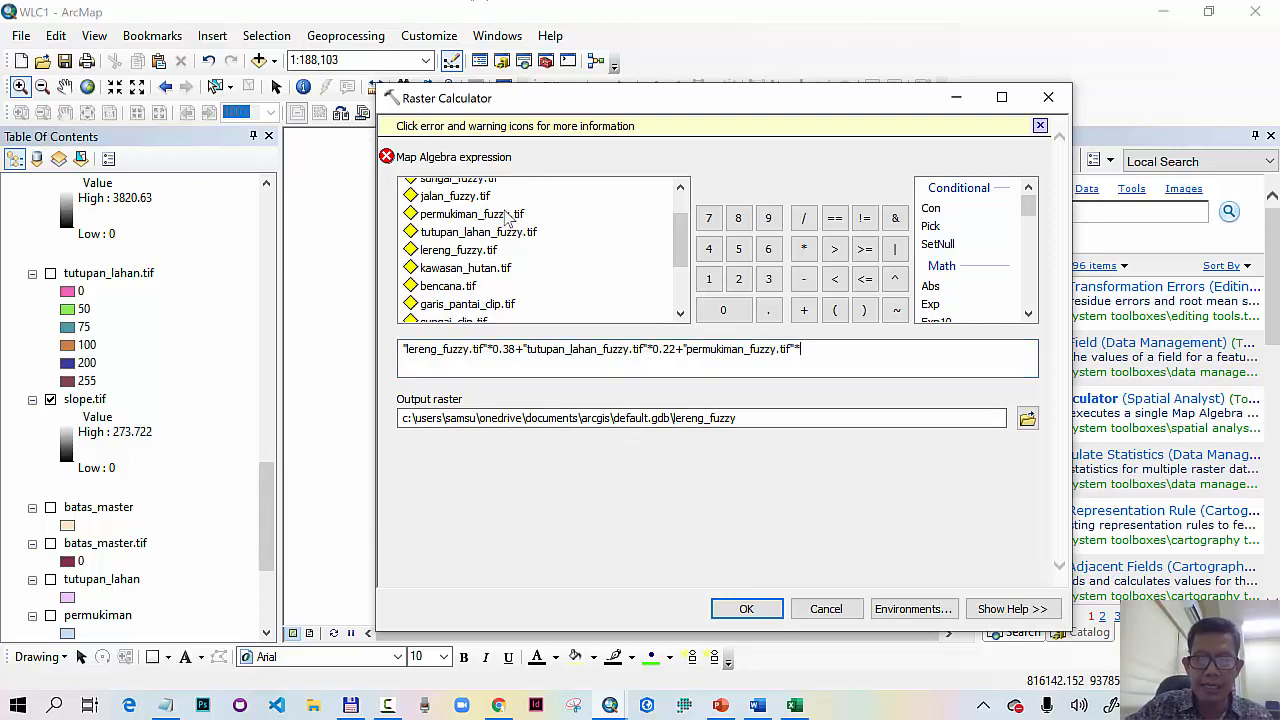
click(795, 706)
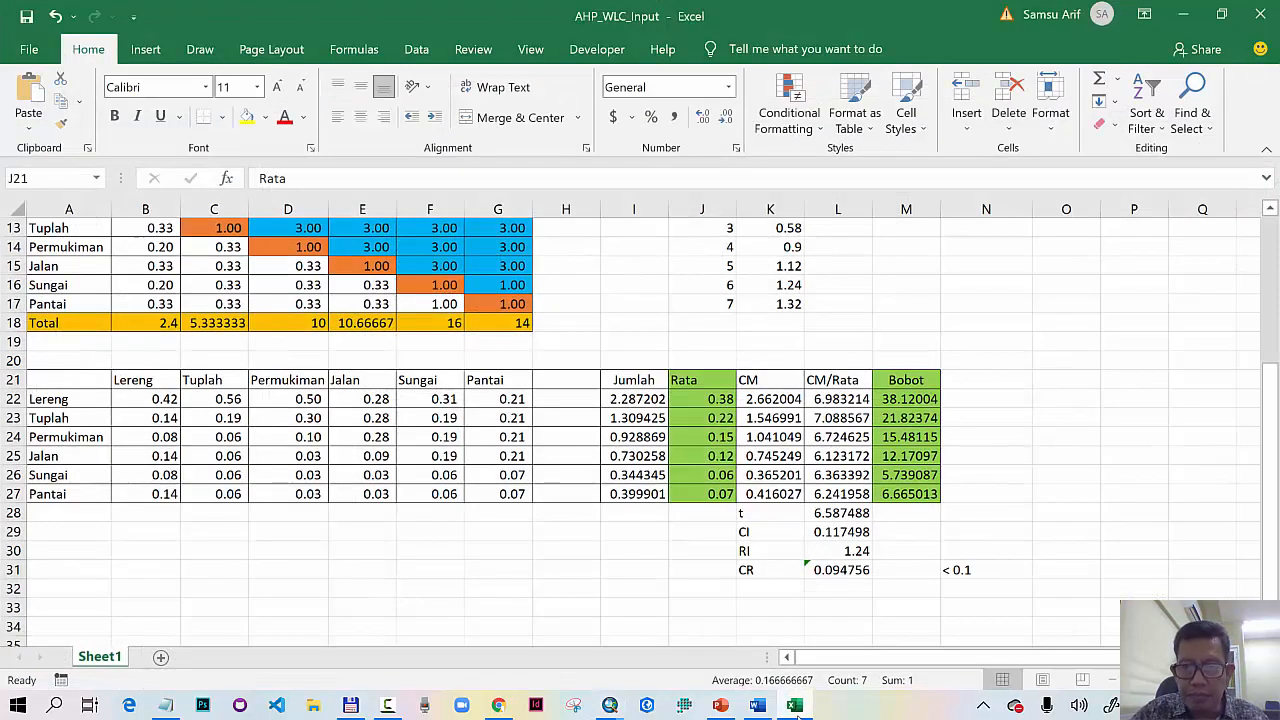
click(795, 706)
text(*0.)
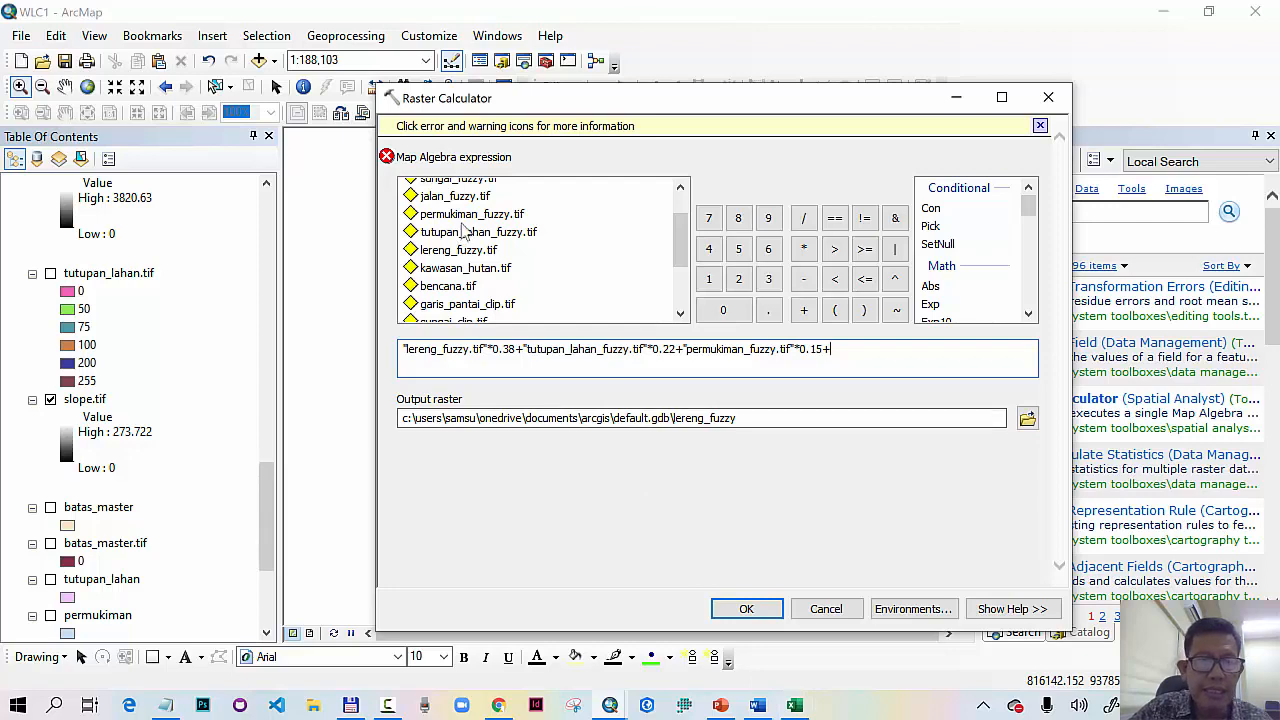
Step: Append "jalan_fuzzy.tif"*0.12+ to the map algebra expression, checking the Jalan weight in the Excel table
double_click(455, 197)
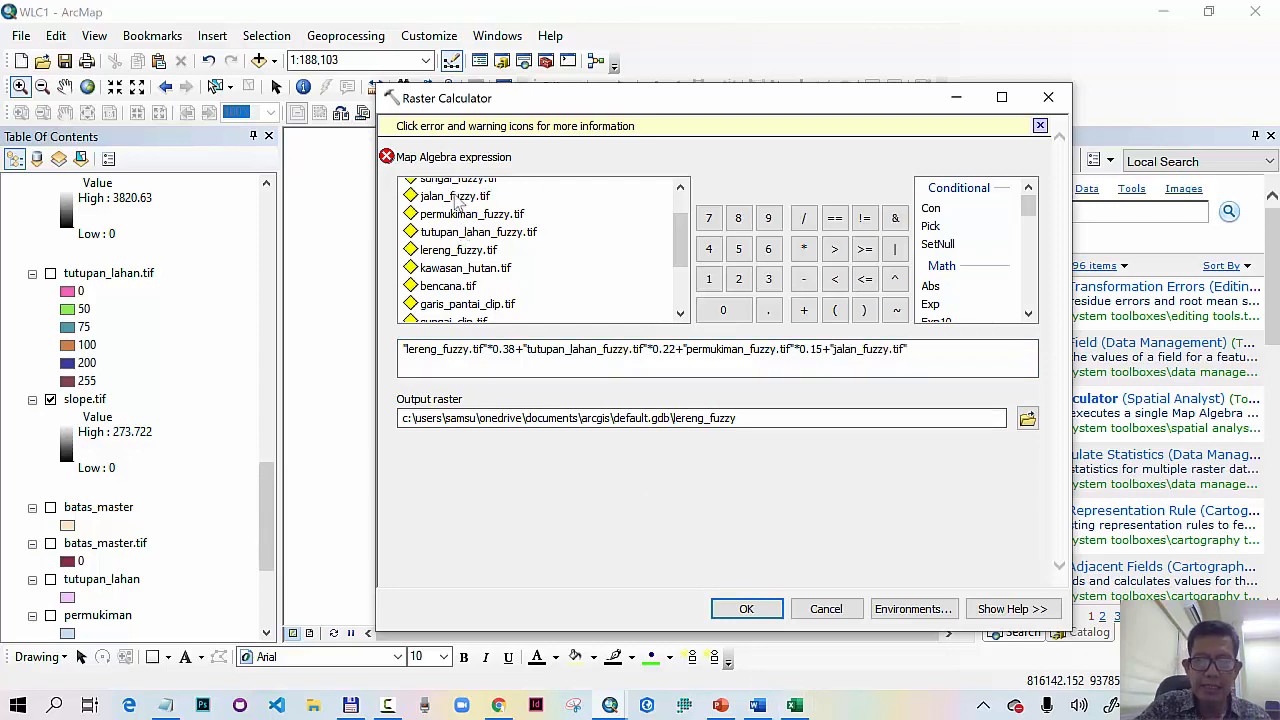
click(794, 705)
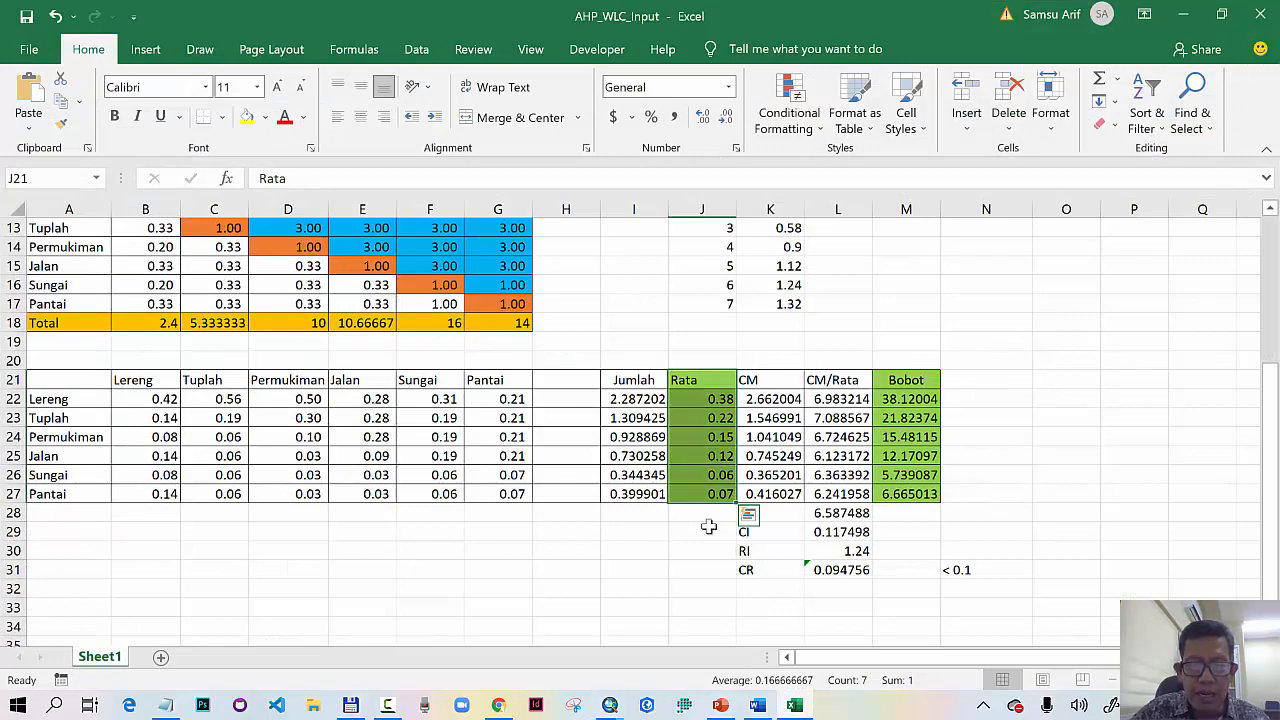
mouse_move(612, 705)
click(725, 663)
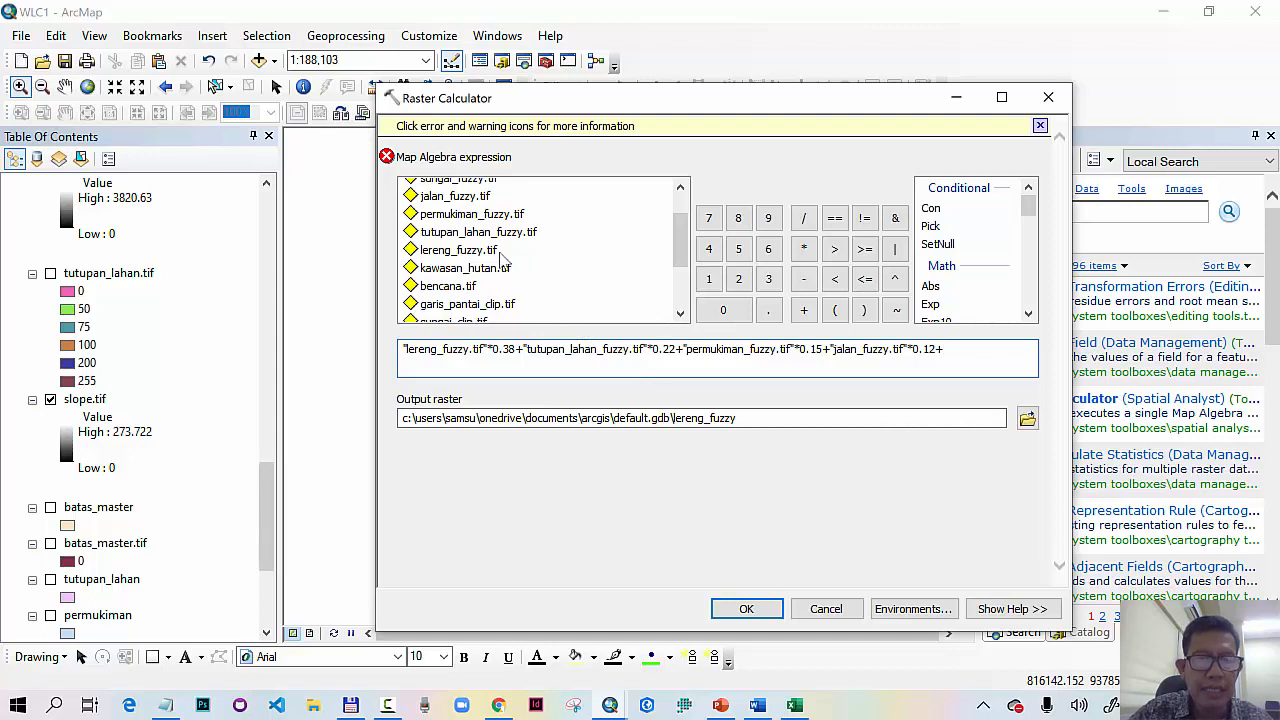
Step: Complete the weighted sum with "sungai_fuzzy.tif"*0.06 and "garis_pantai_fuzzy.tif"*0.07, checking the Sungai and Pantai weights in Excel
scroll(503, 257, up, 1)
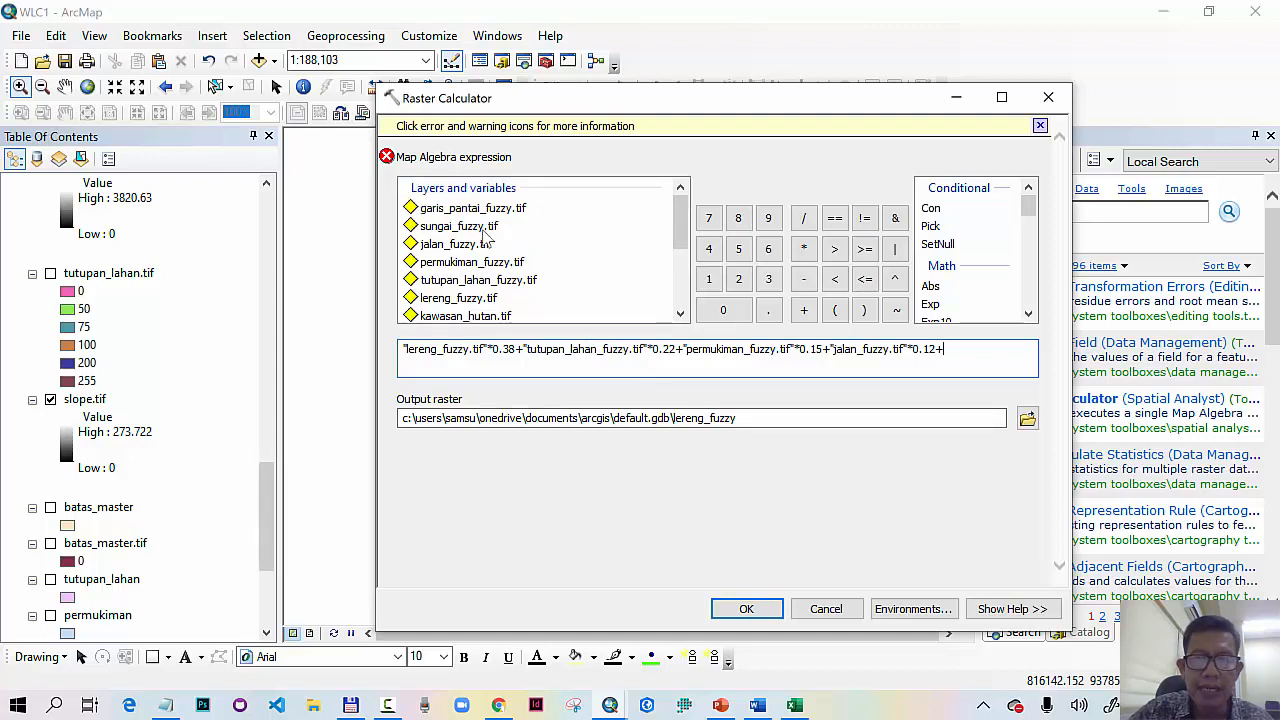
double_click(483, 229)
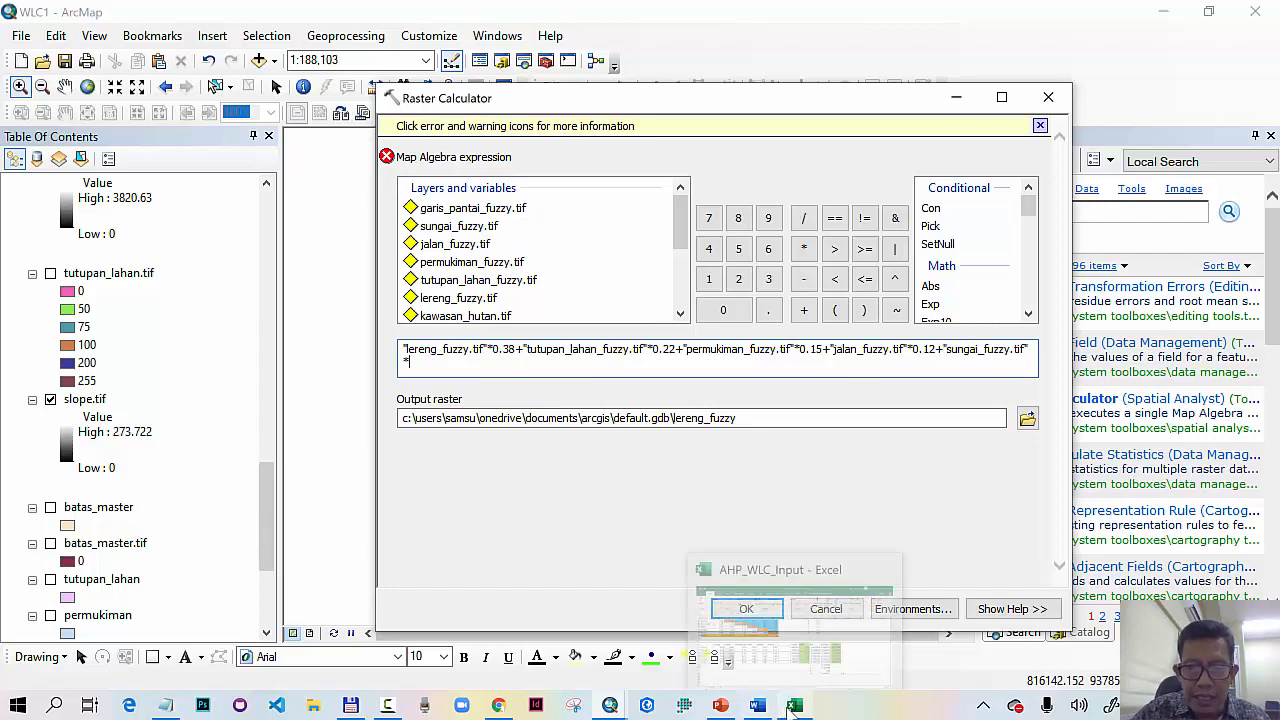
click(794, 706)
click(716, 476)
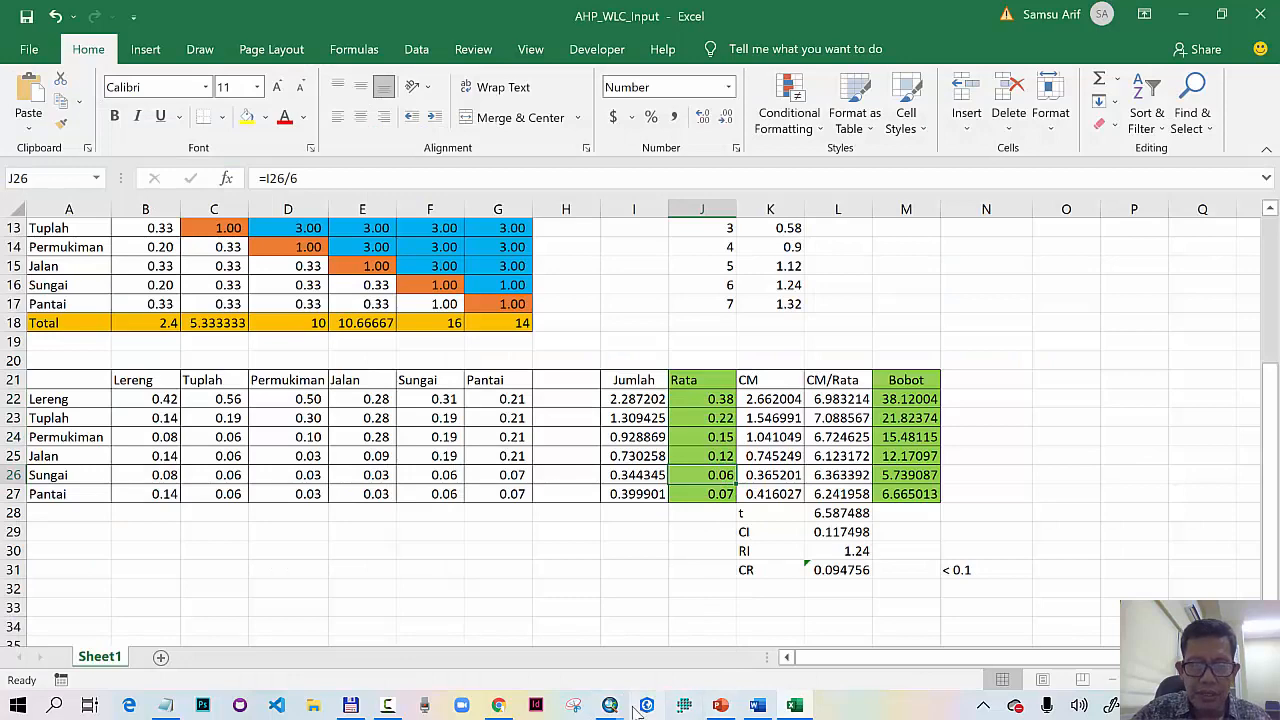
mouse_move(610, 705)
click(714, 640)
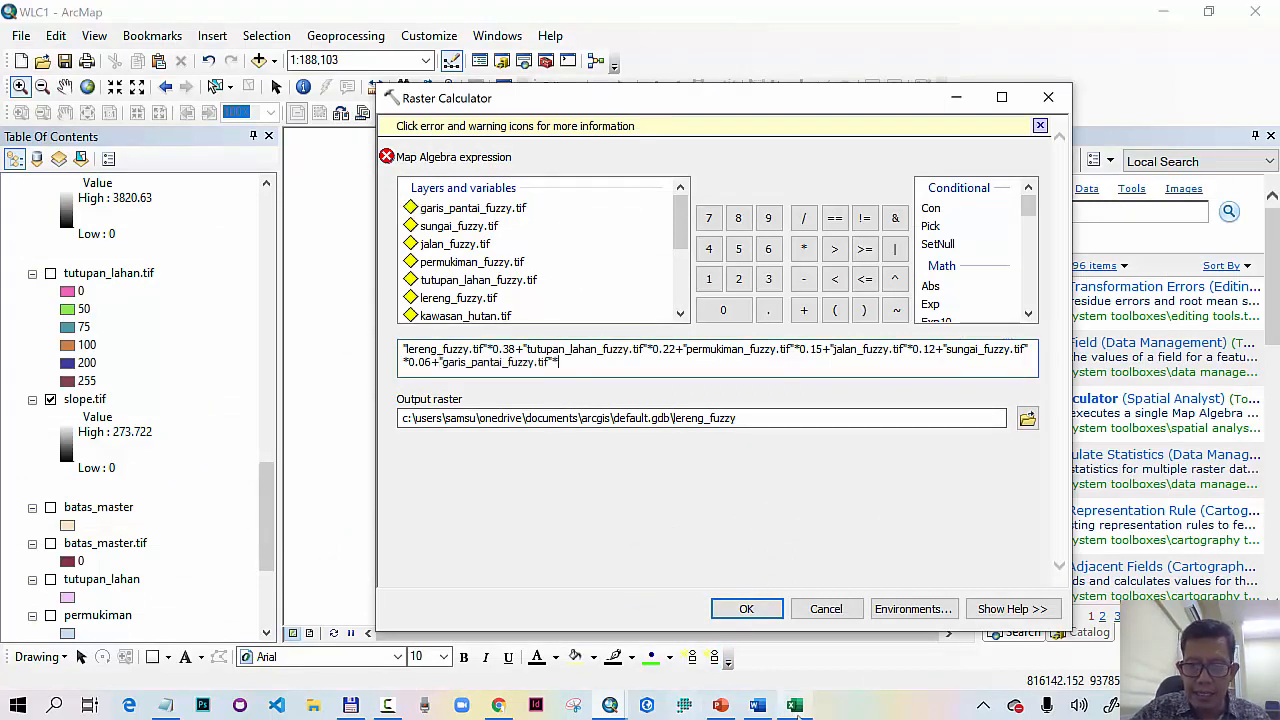
click(794, 705)
key(alt+Tab)
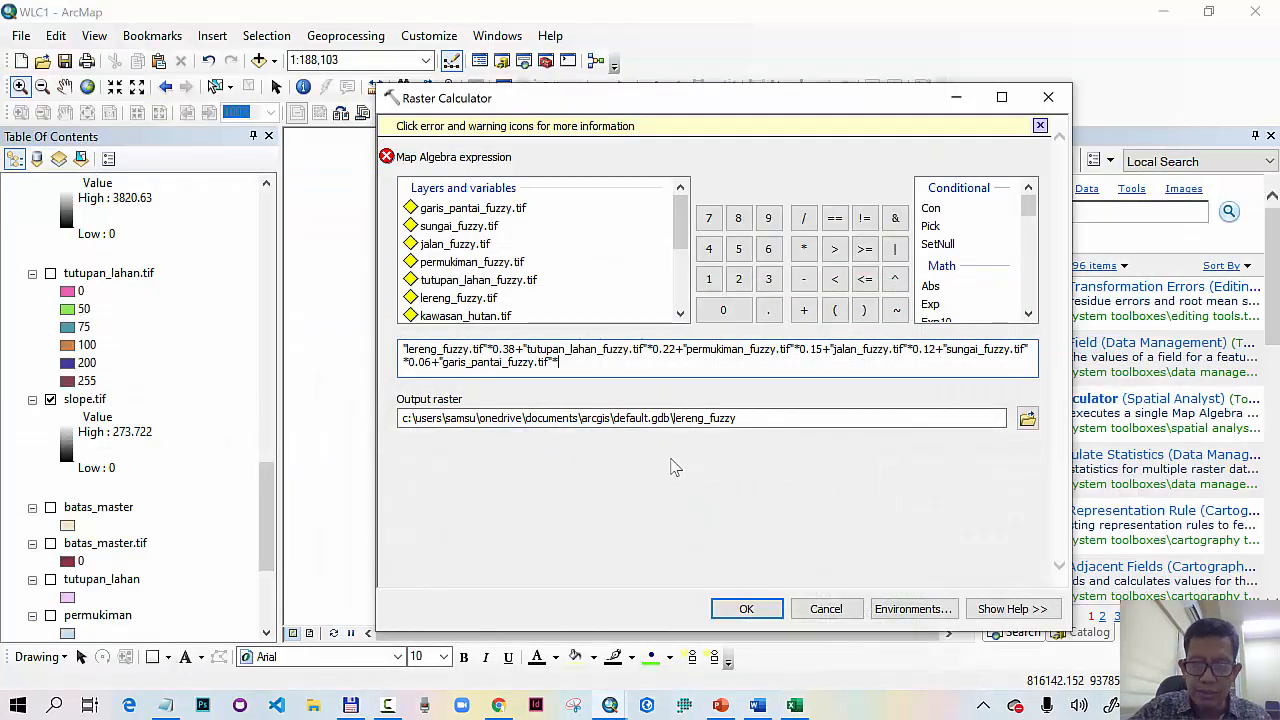
text(0.07)
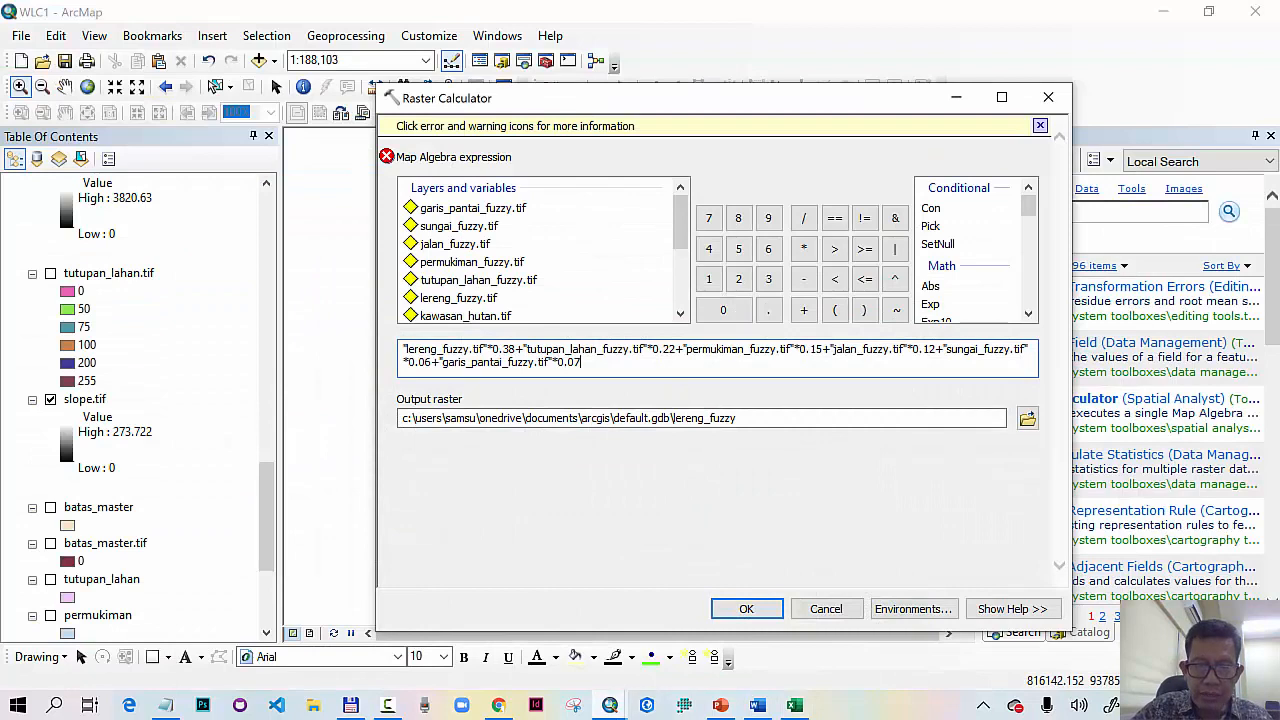
Step: Consult the WLC formula and workflow diagram on slide 11 in PowerPoint, and return to Raster Calculator
click(722, 706)
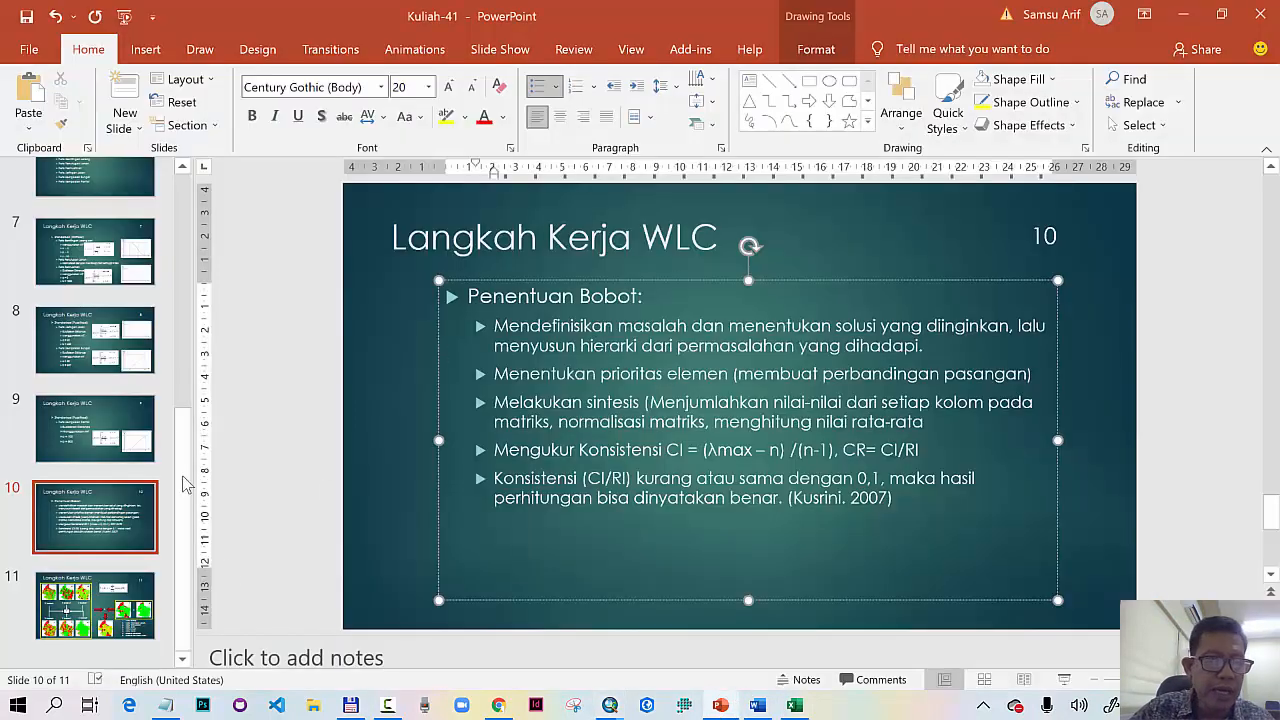
click(116, 598)
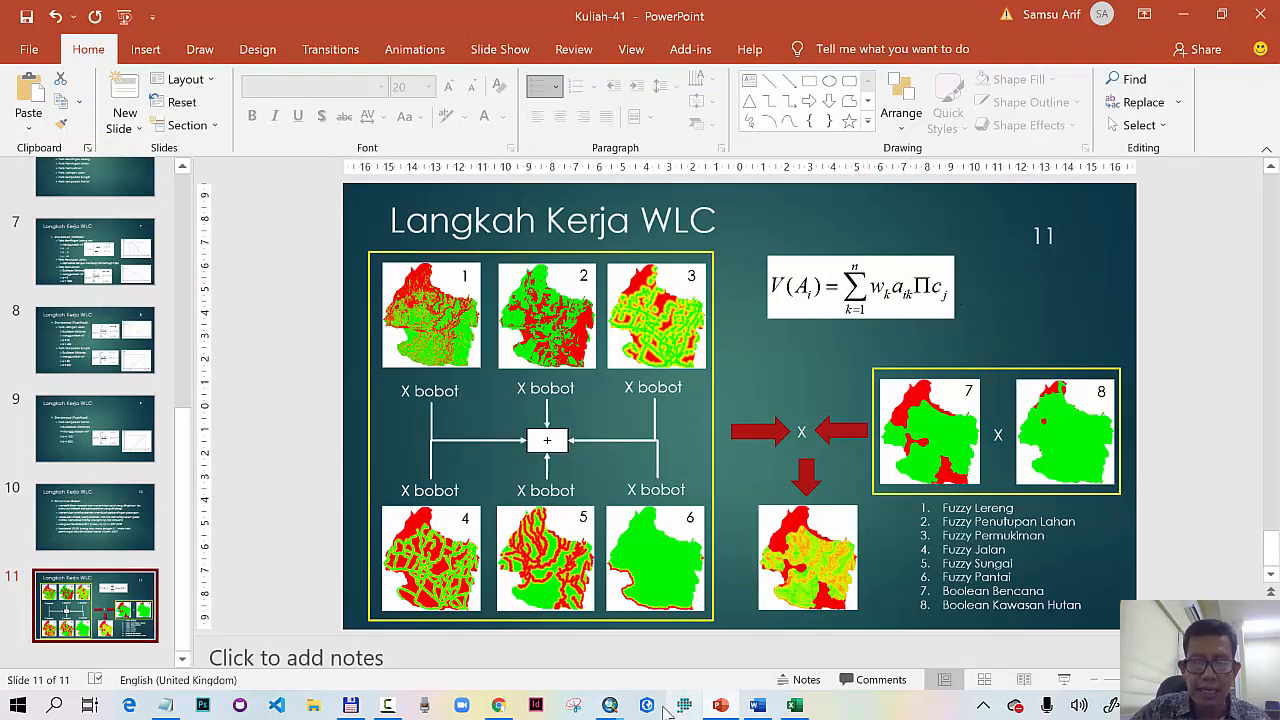
mouse_move(618, 706)
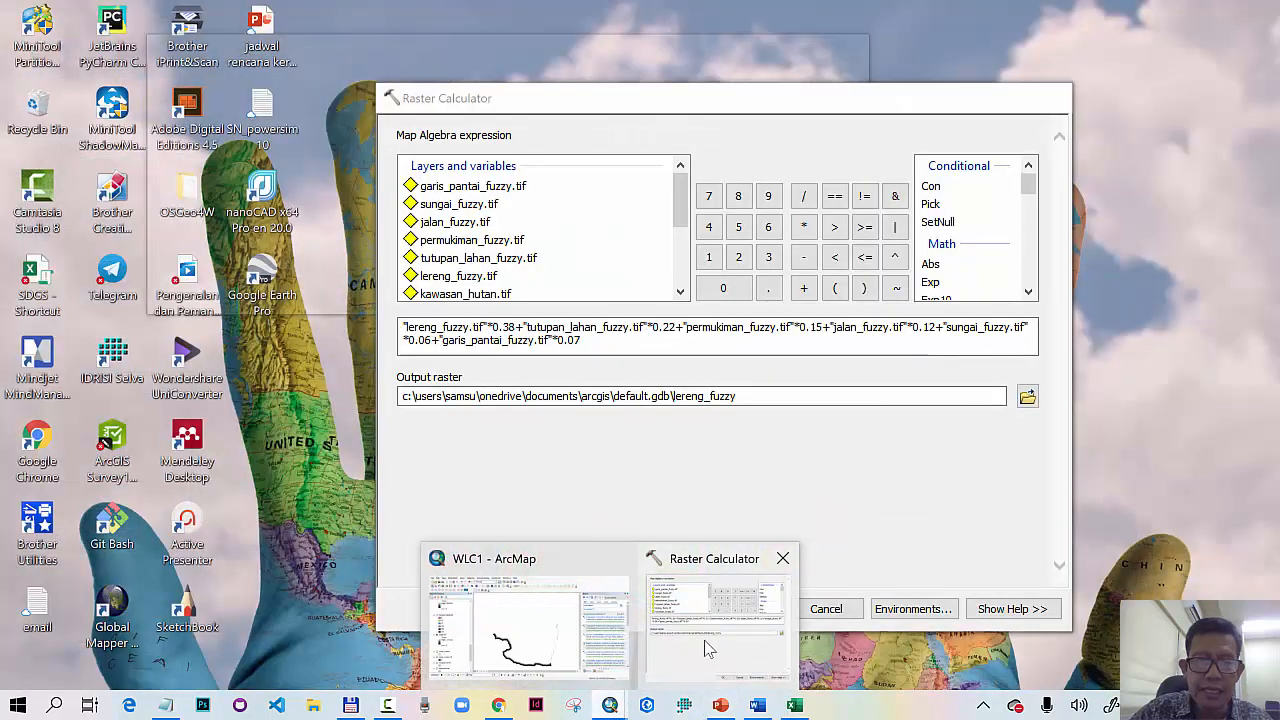
click(712, 680)
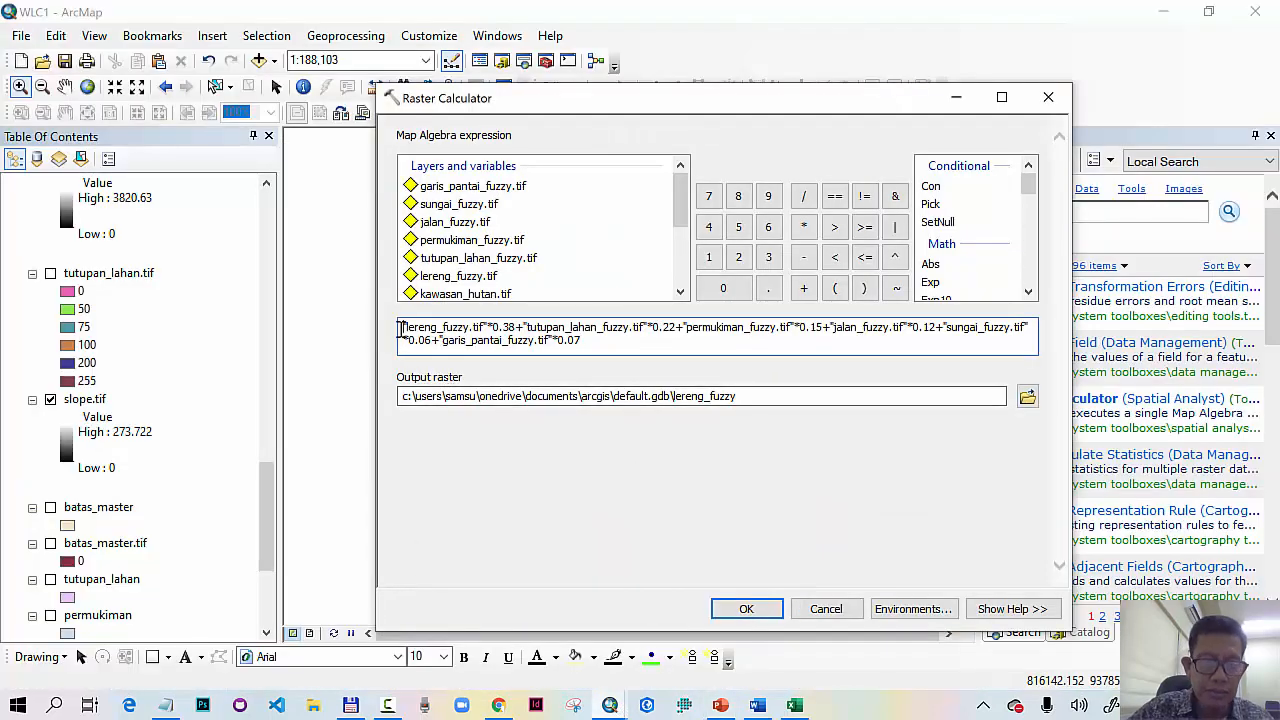
Step: Enclose the weighted sum in parentheses, multiply it by ("bencana.tif"*"kawasan_hutan.tif"), and select the whole expression
click(400, 330)
text(()
click(590, 341)
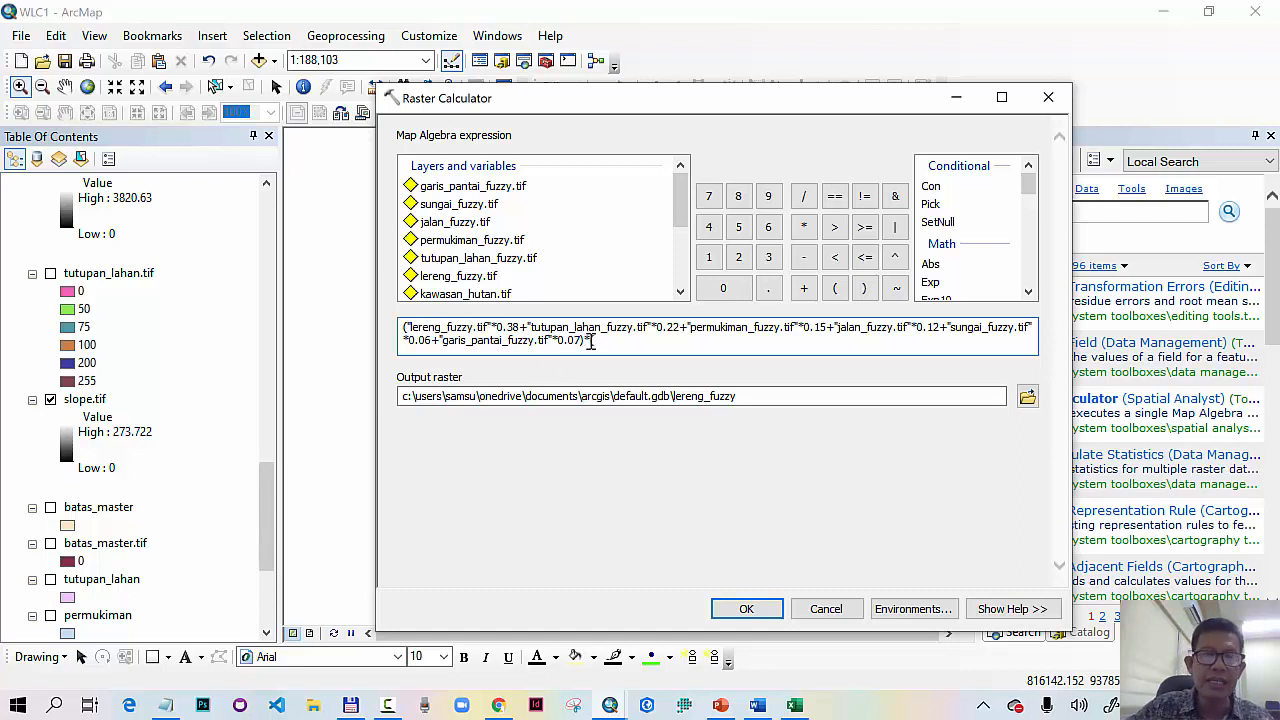
text()*()
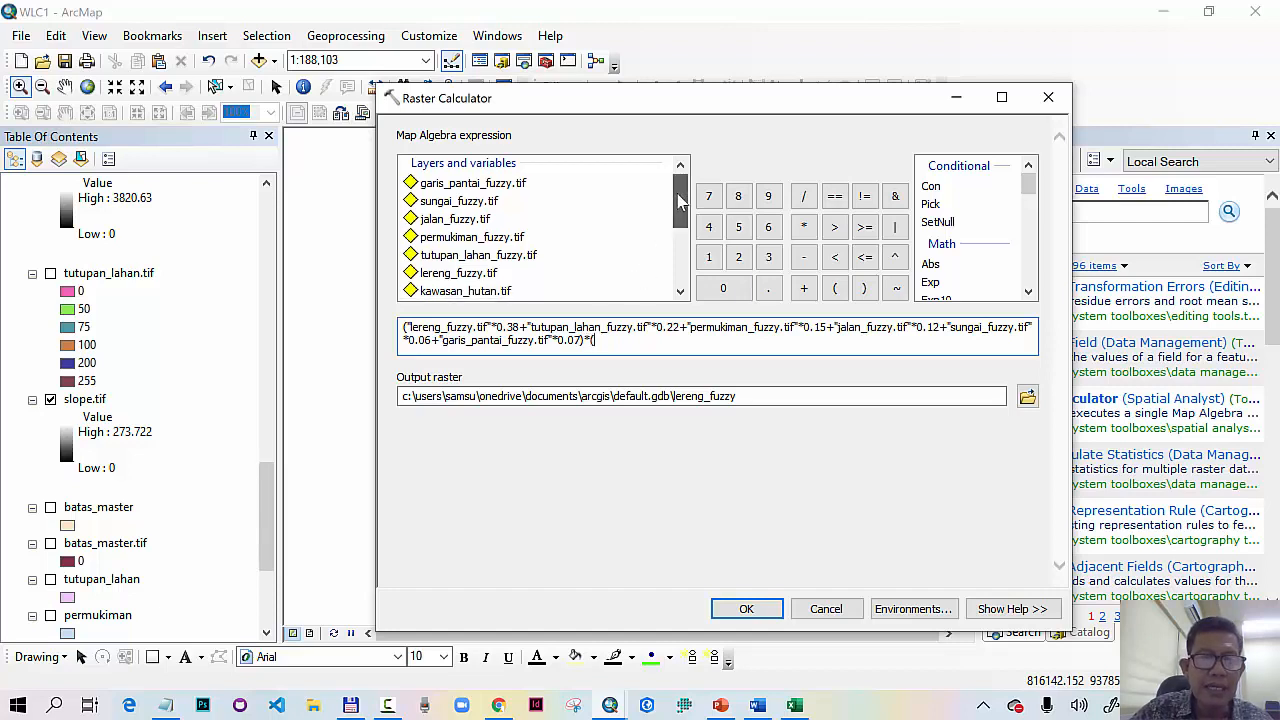
scroll(650, 235, down, 2)
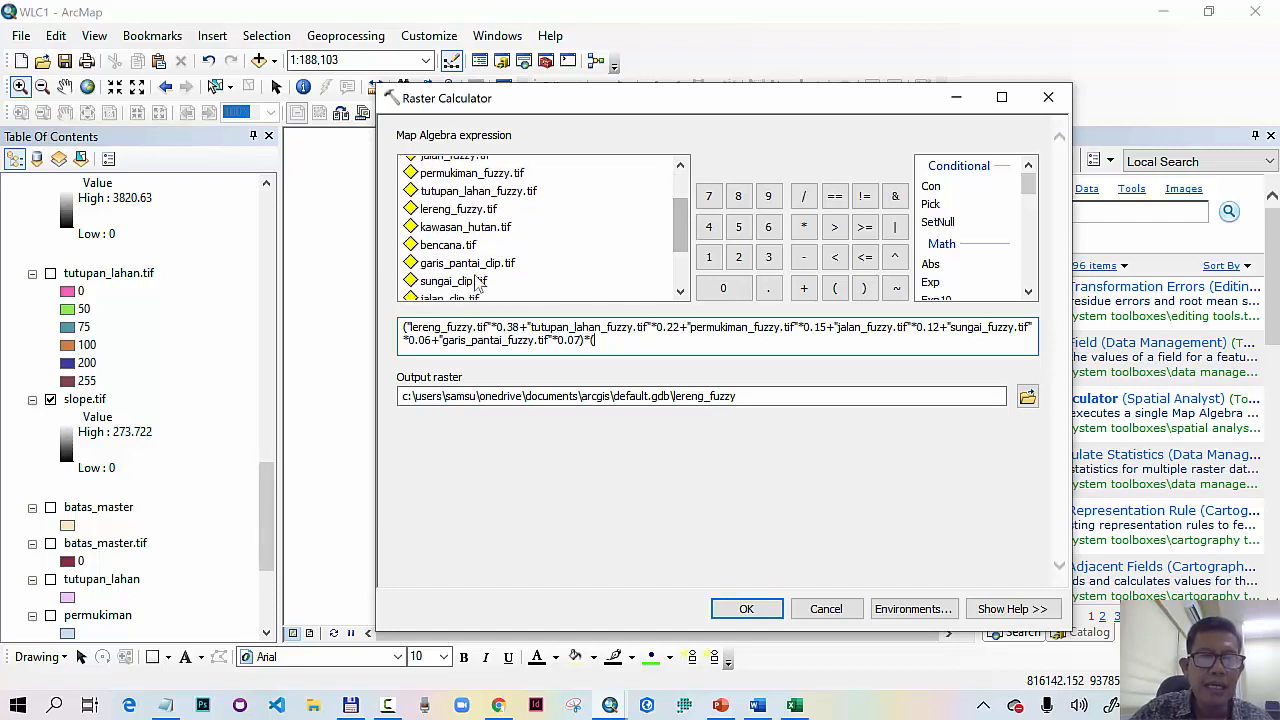
double_click(463, 249)
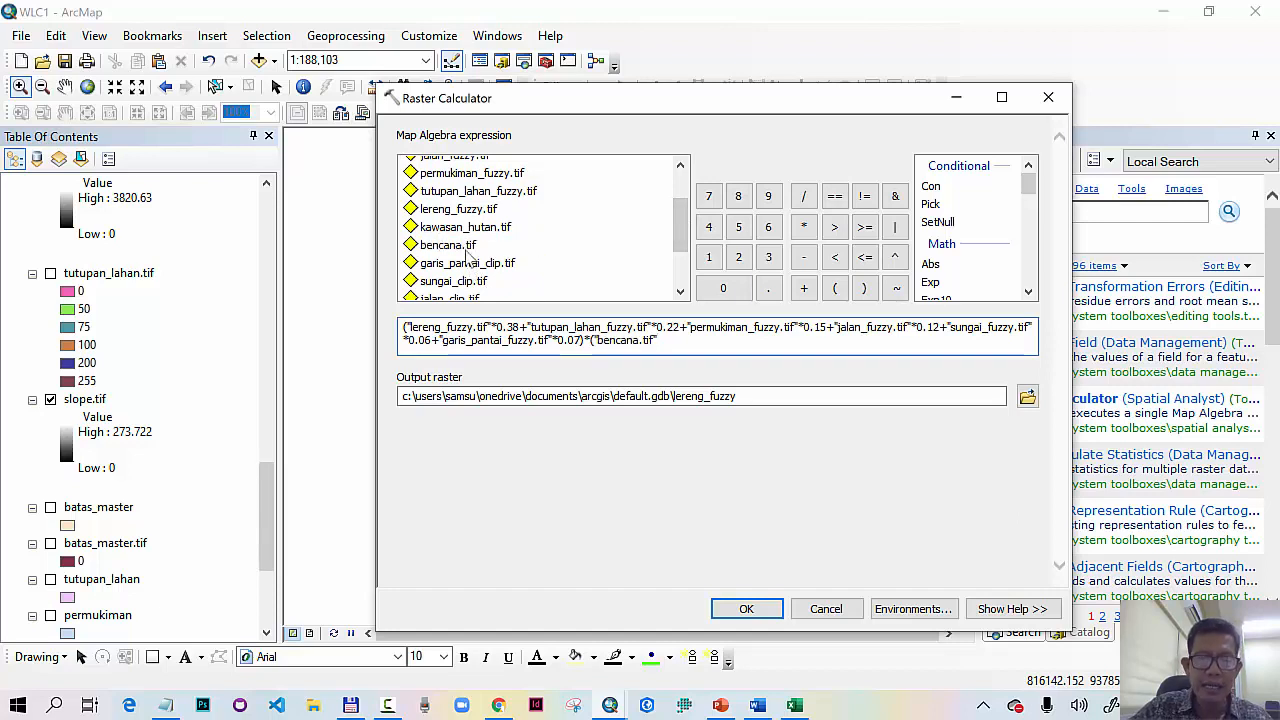
text(*)
double_click(452, 229)
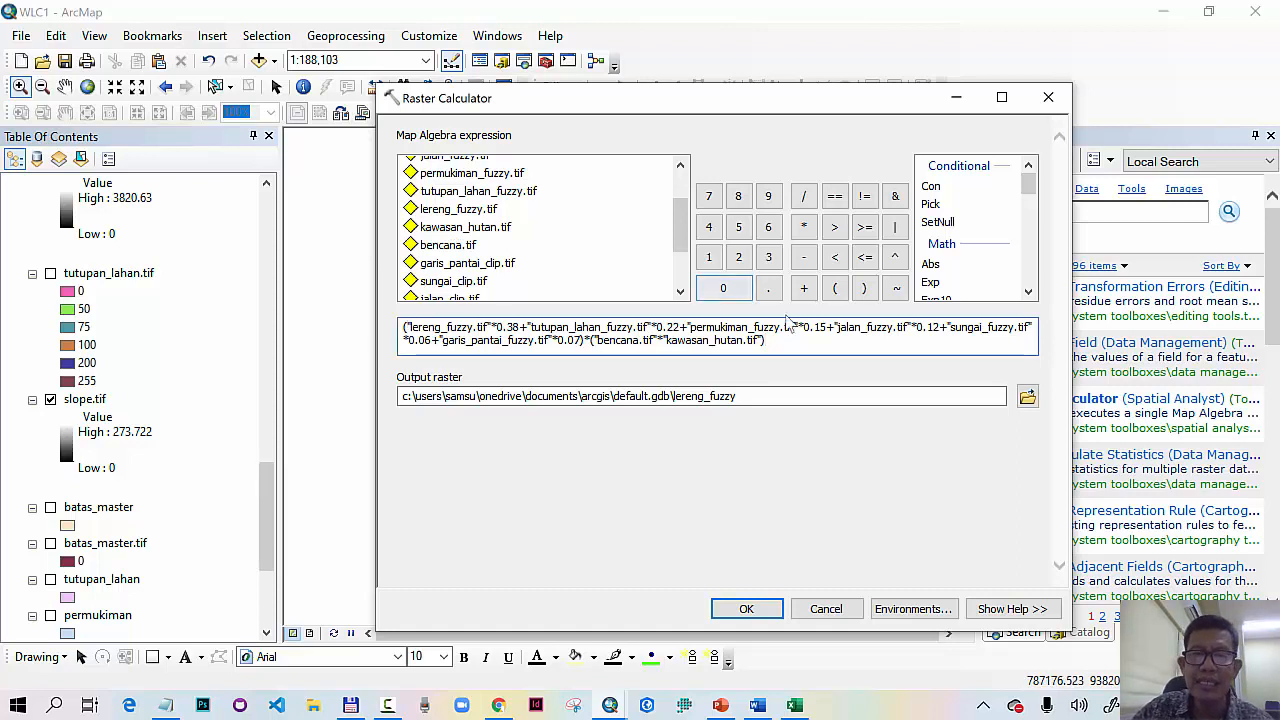
drag(781, 341, 401, 333)
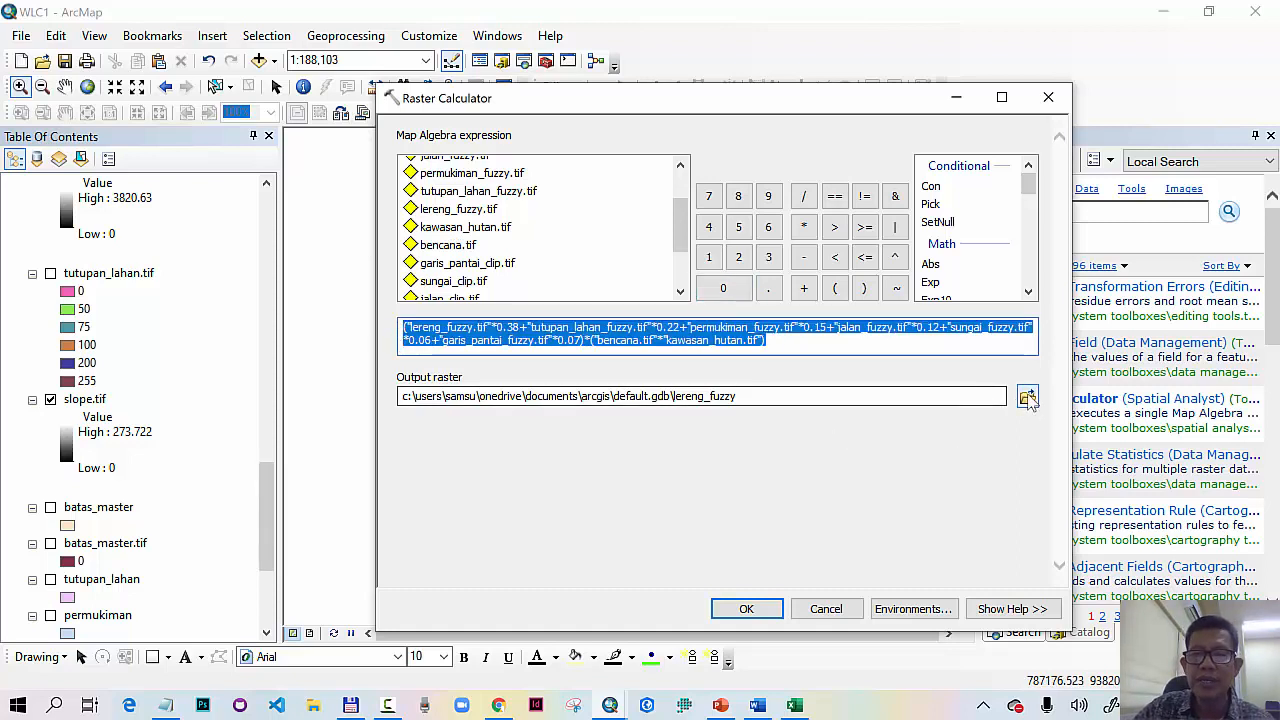
Step: Save the output raster as indeks_WLC_permukiman.tif in the fuzzifikasi folder and run the raster calculation
click(1028, 398)
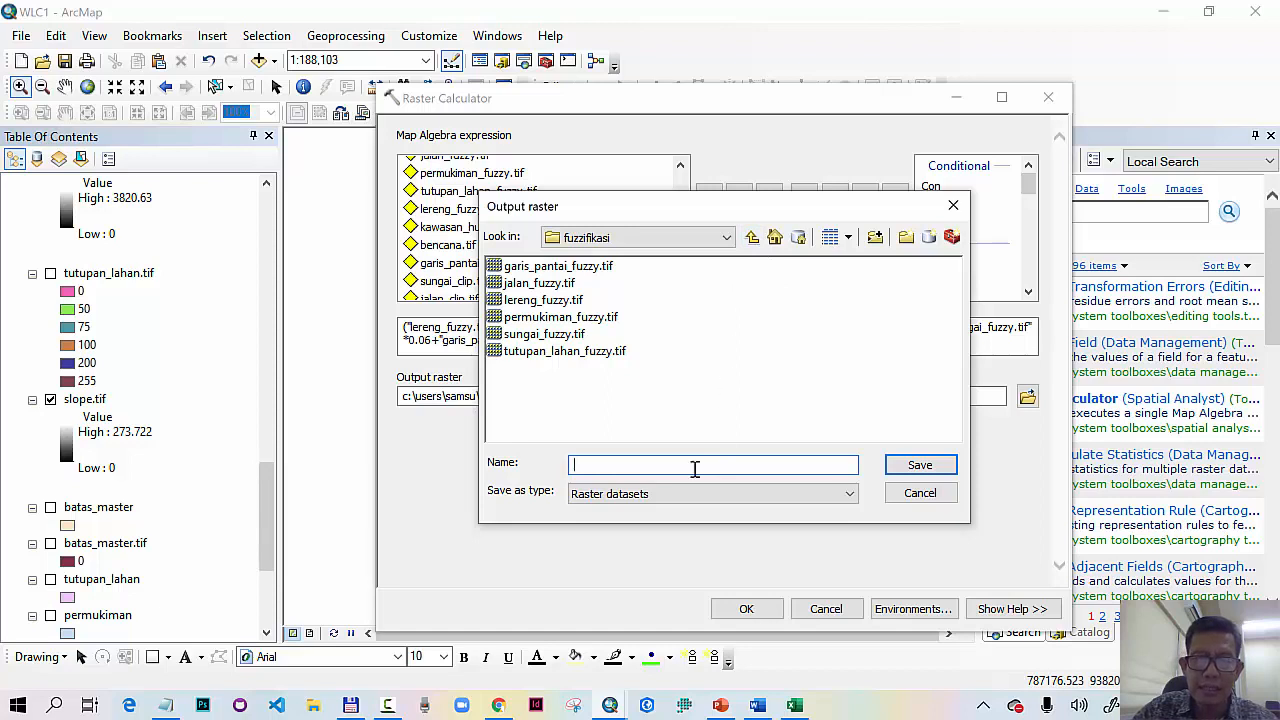
text(ndeks)
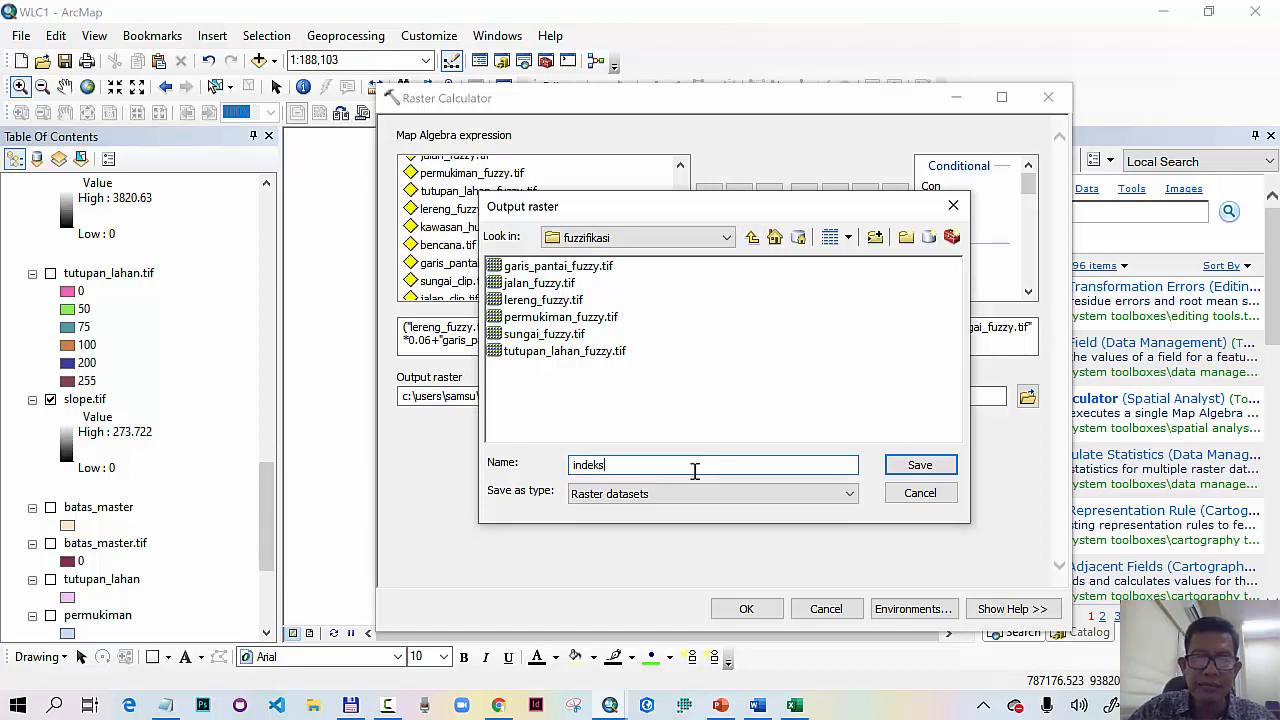
text(_pe)
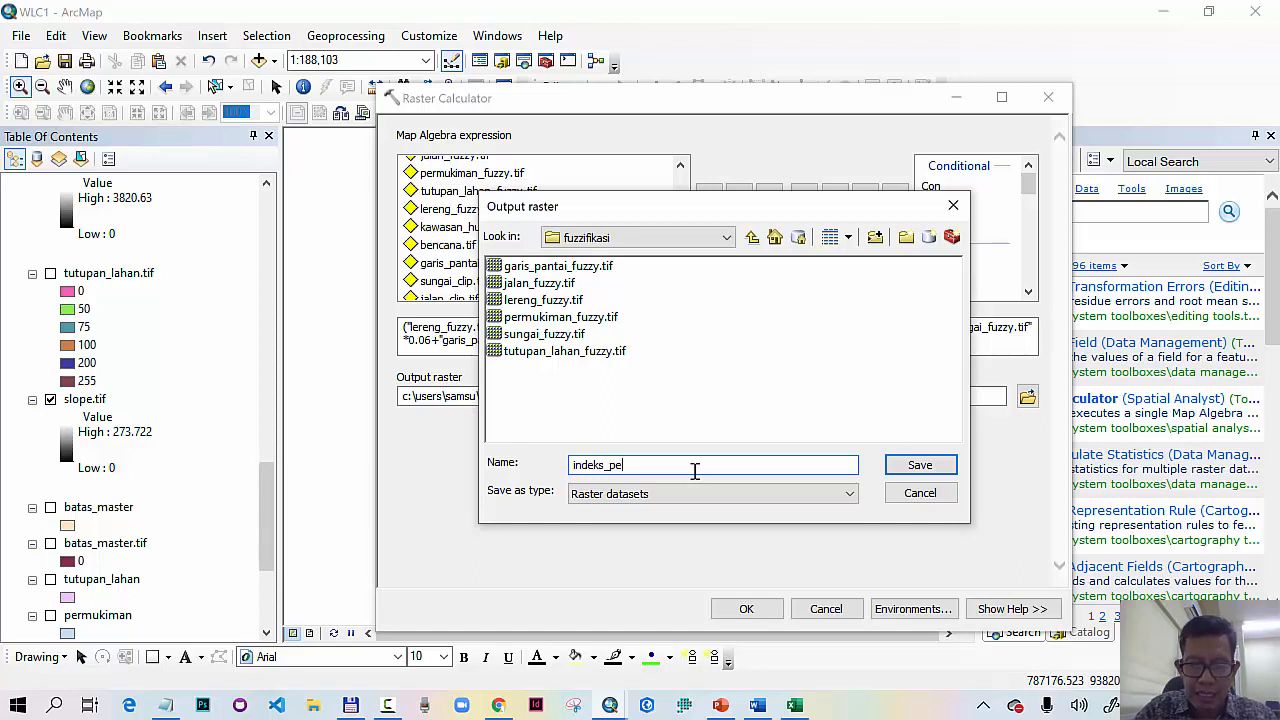
key(BackSpace)
key(BackSpace)
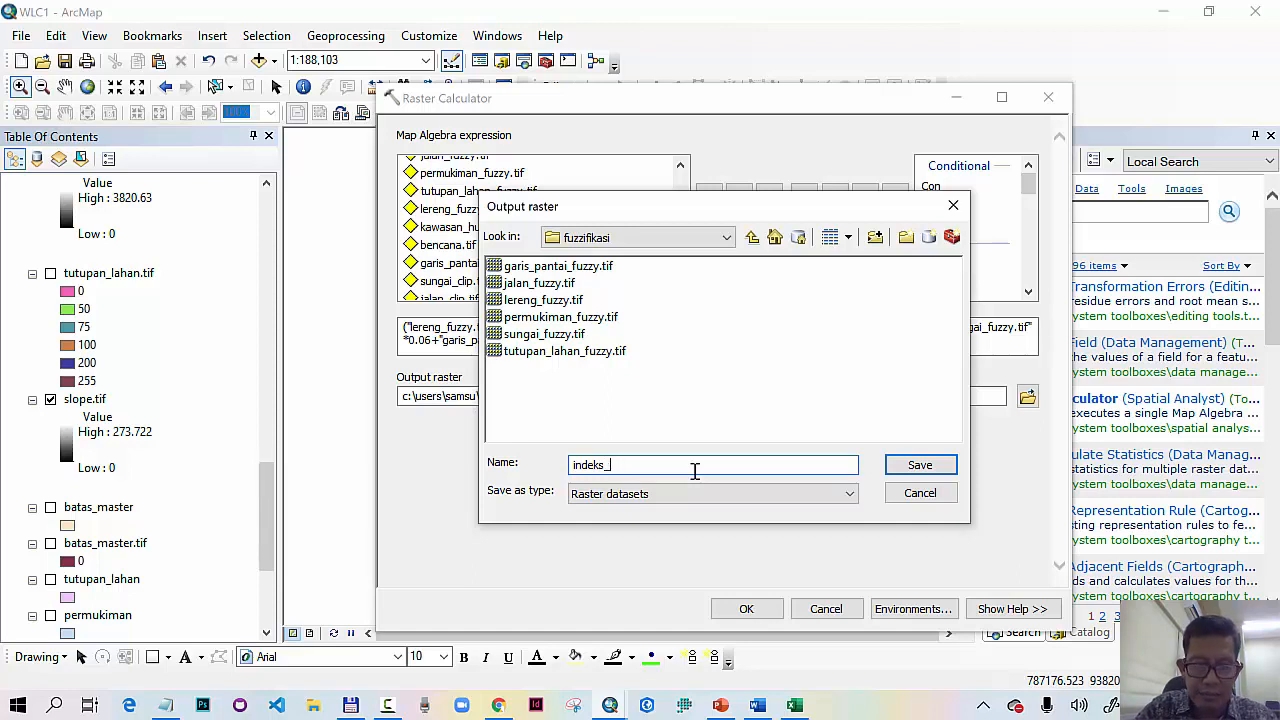
text(WLC_permukiman.tif)
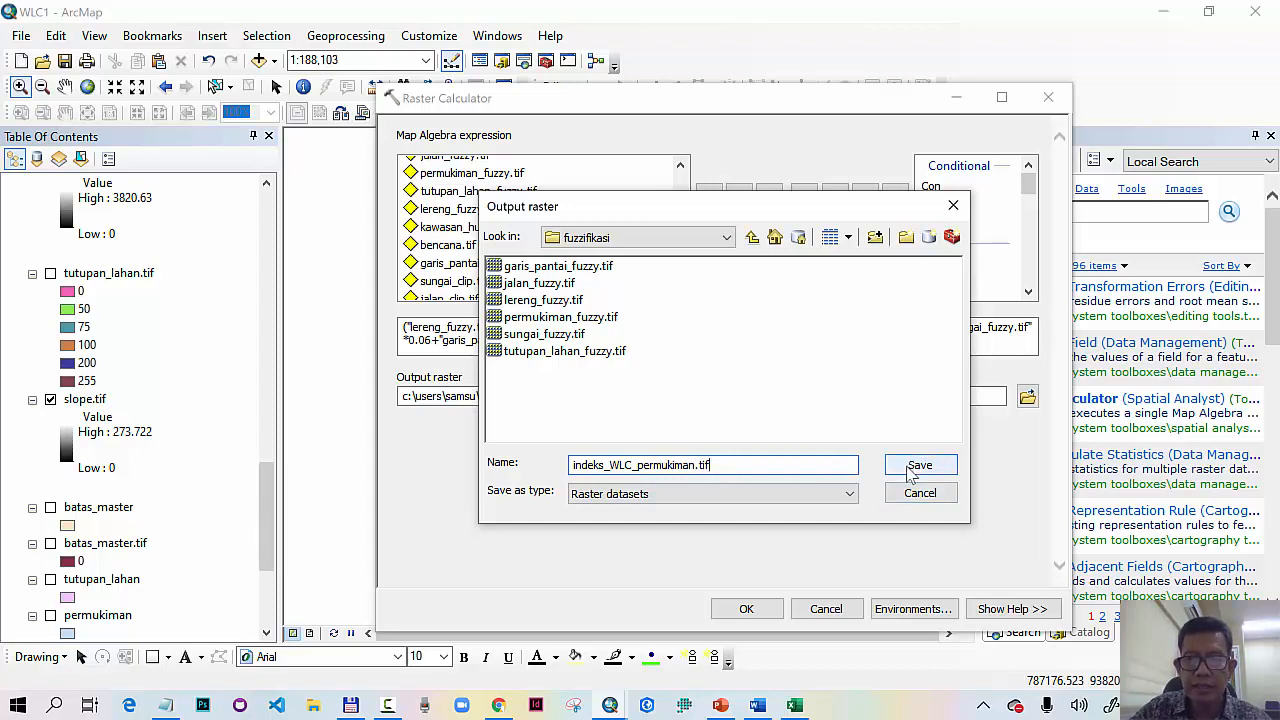
click(912, 468)
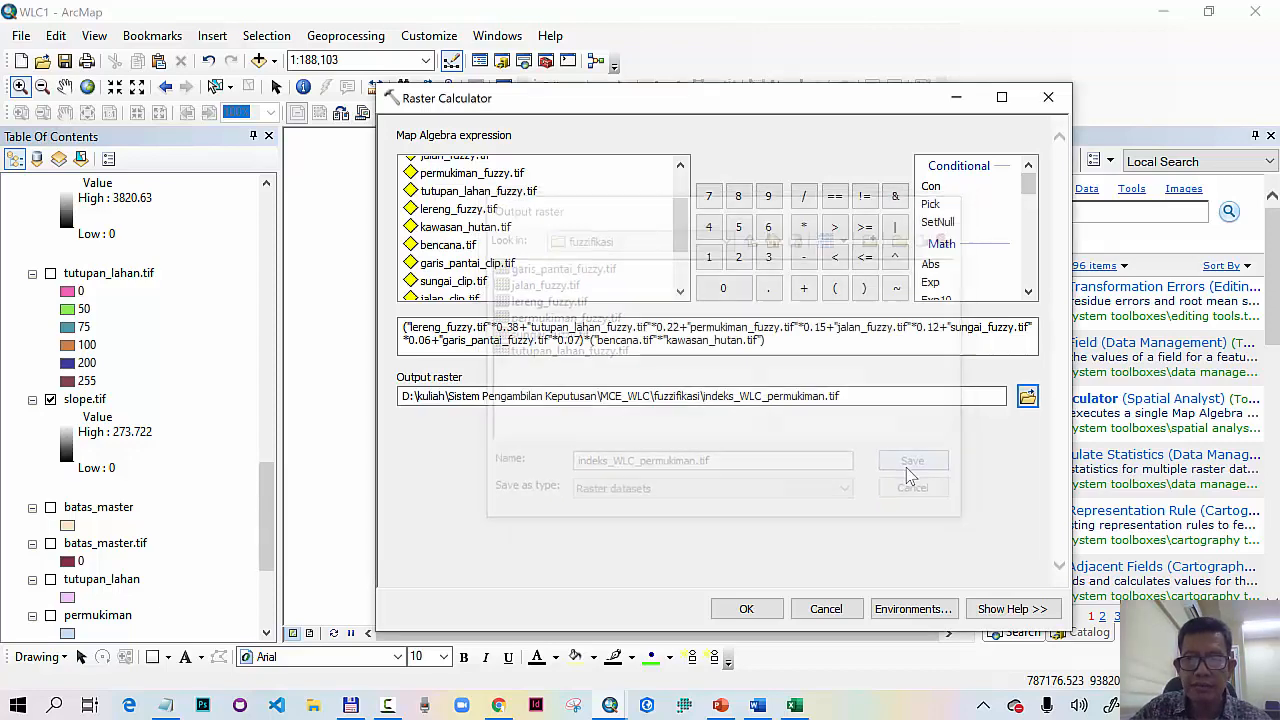
click(757, 609)
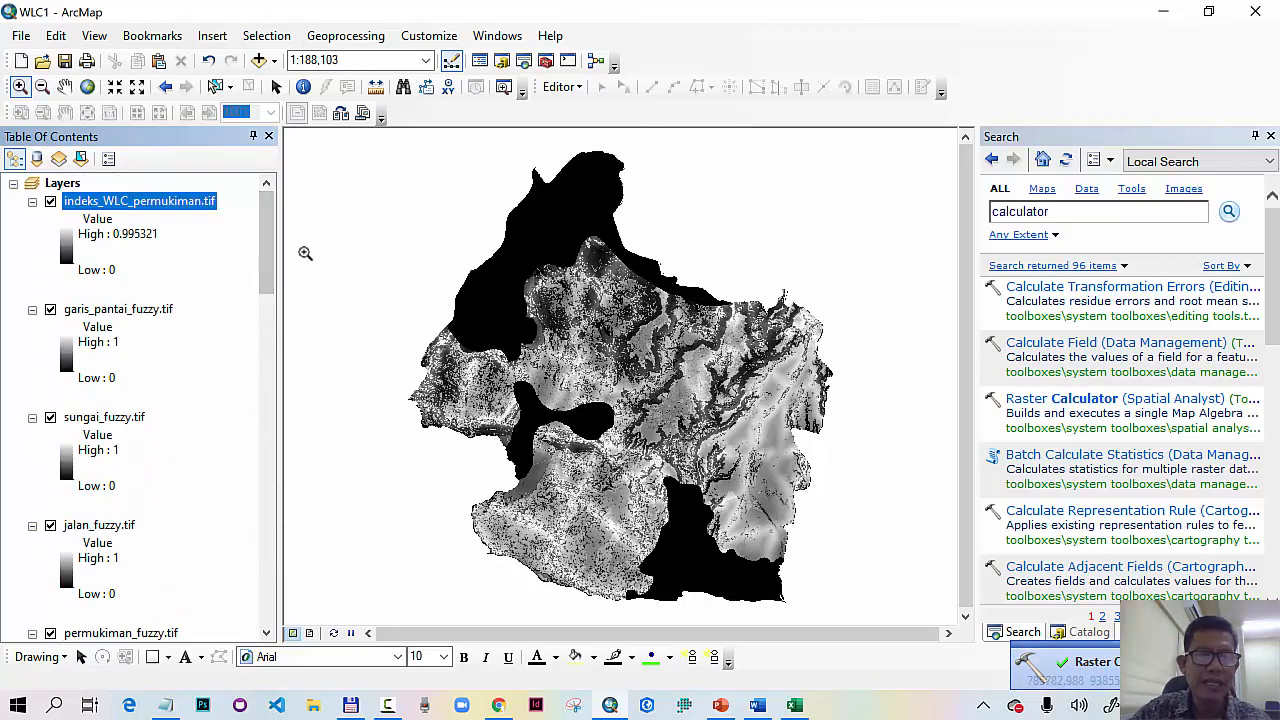
Step: Apply a stretched red-yellow-green color ramp to the indeks_WLC_permukiman.tif layer, with red for low and green for high values, and activate the Select Elements tool
double_click(199, 205)
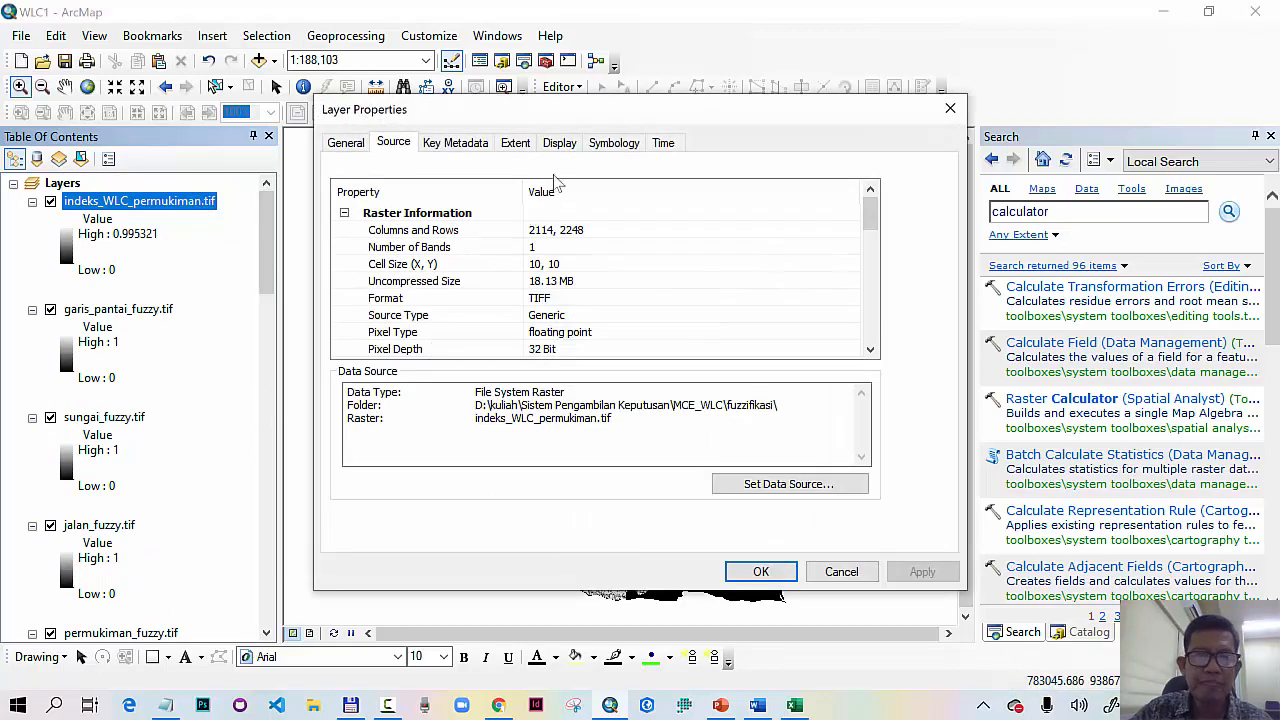
click(600, 143)
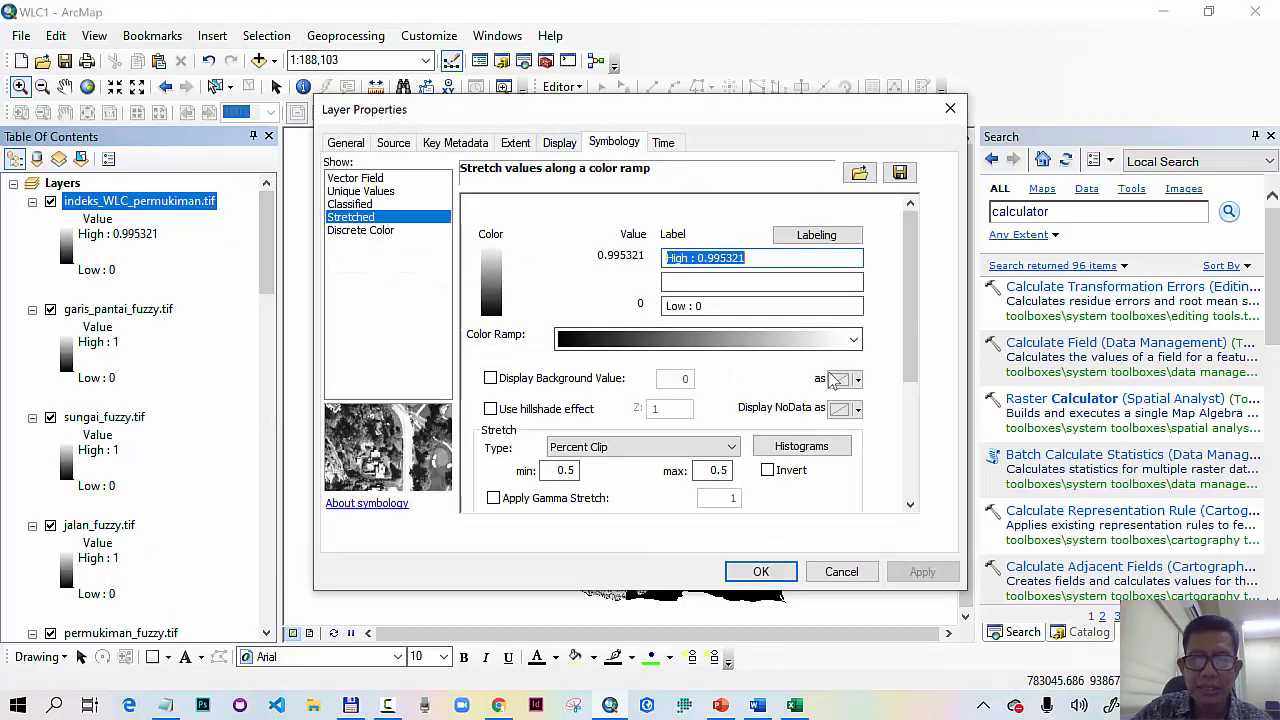
click(853, 340)
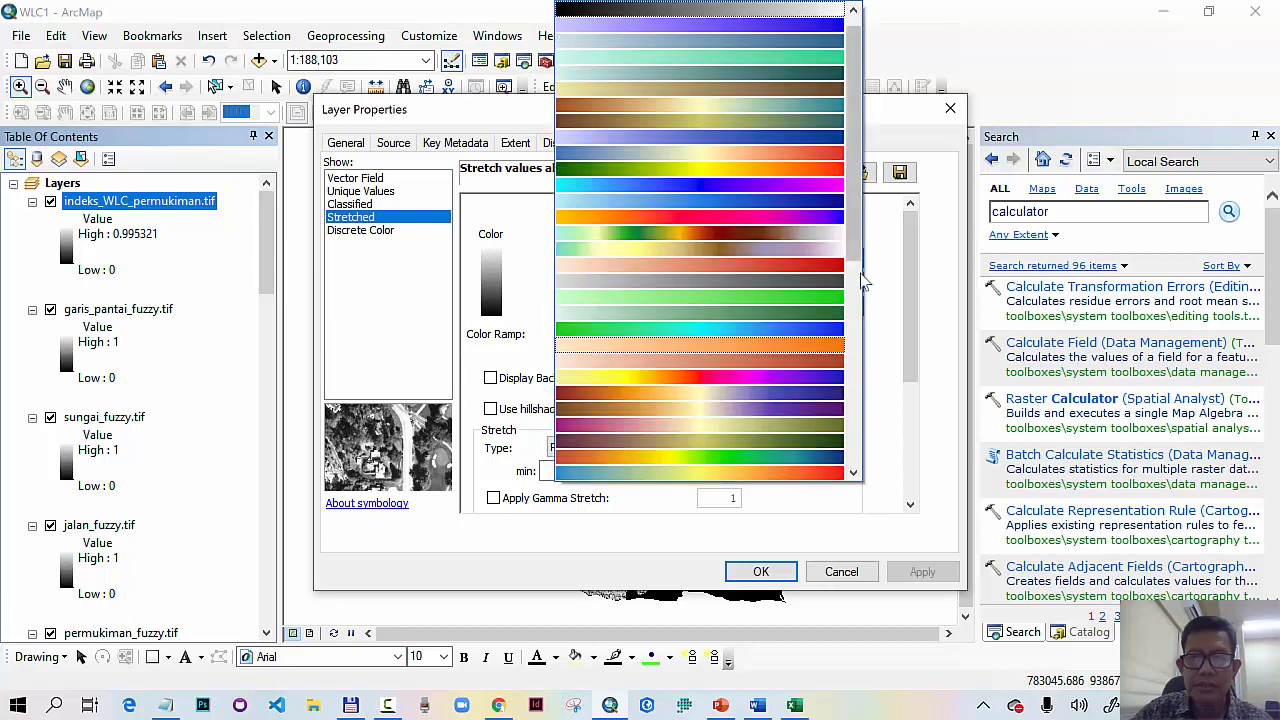
drag(853, 222, 808, 371)
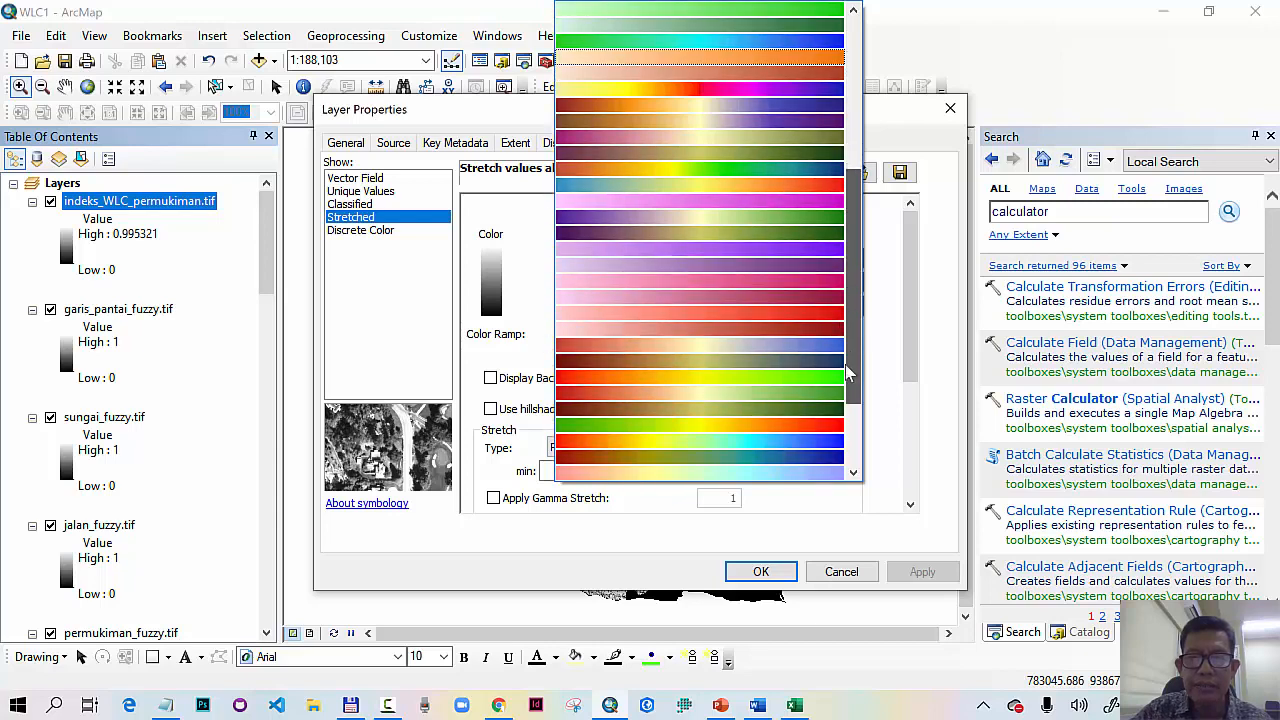
click(810, 374)
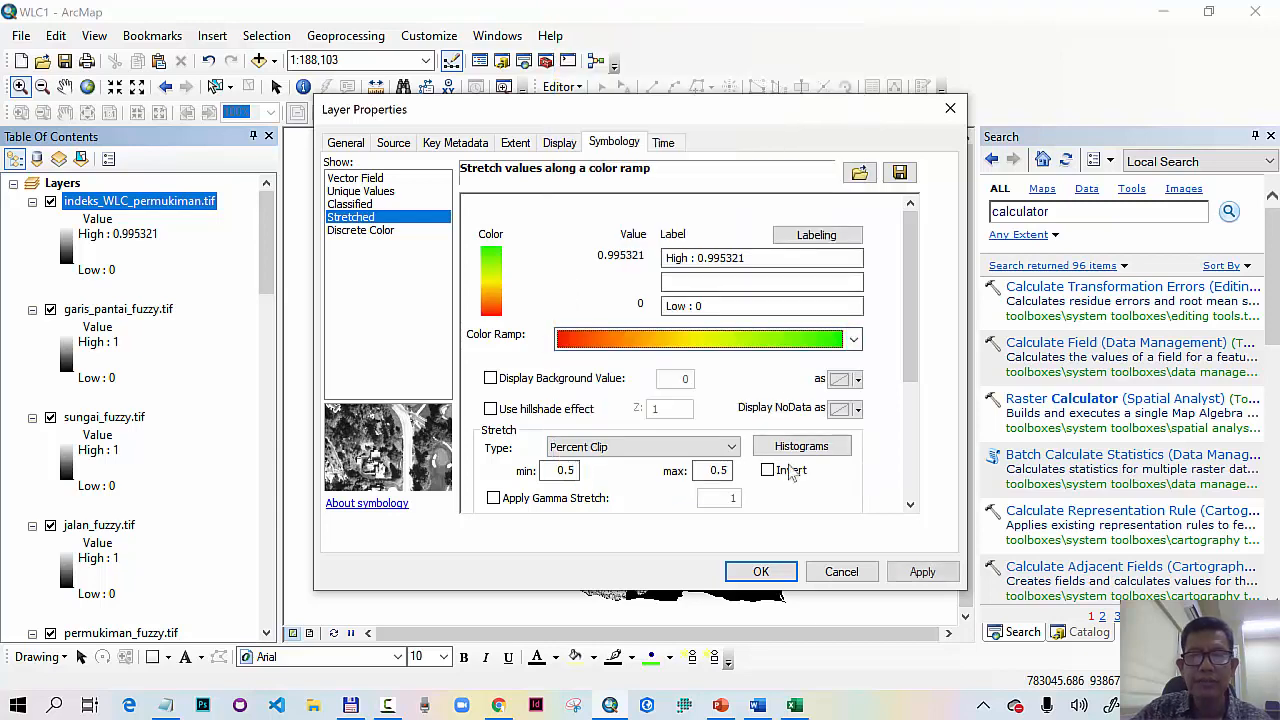
click(764, 570)
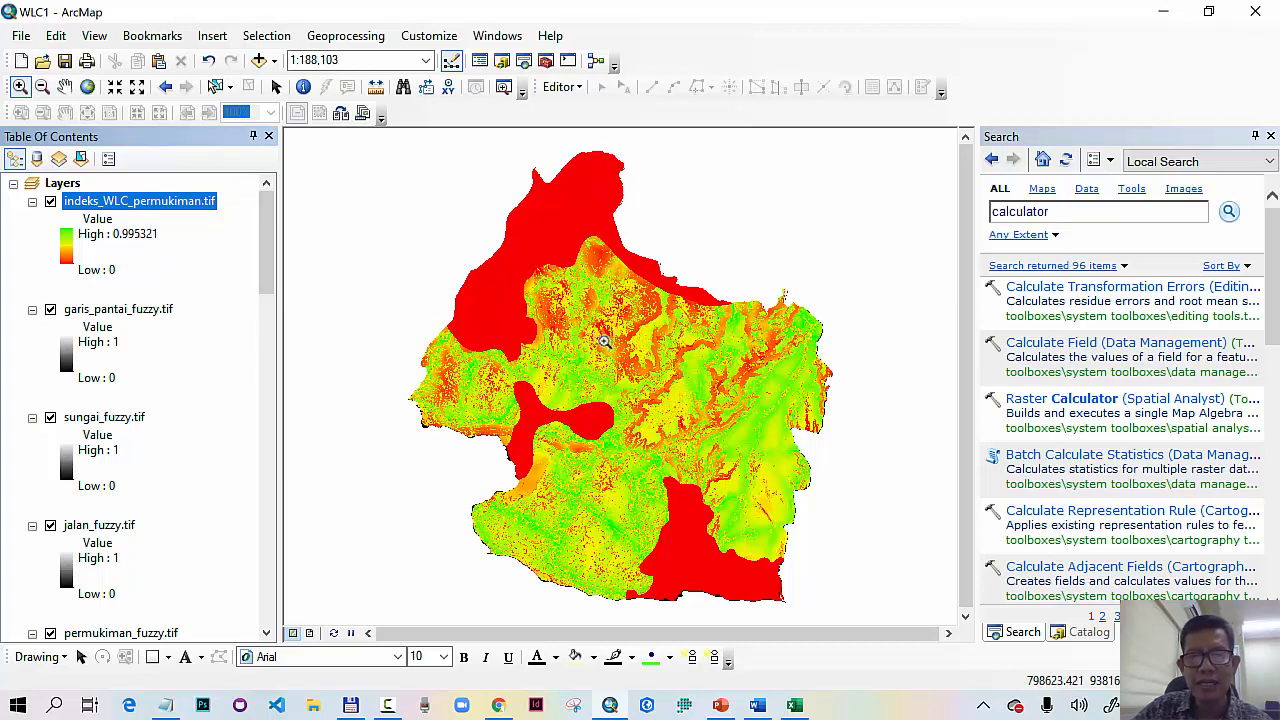
click(276, 87)
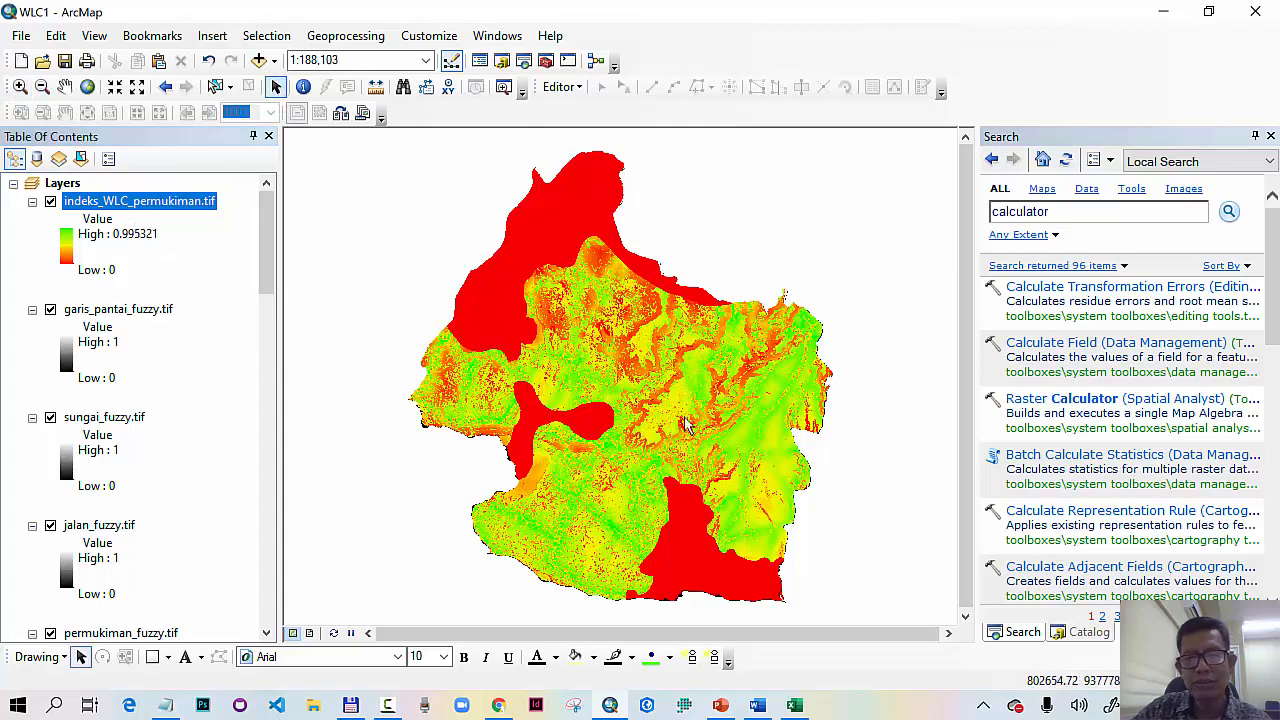